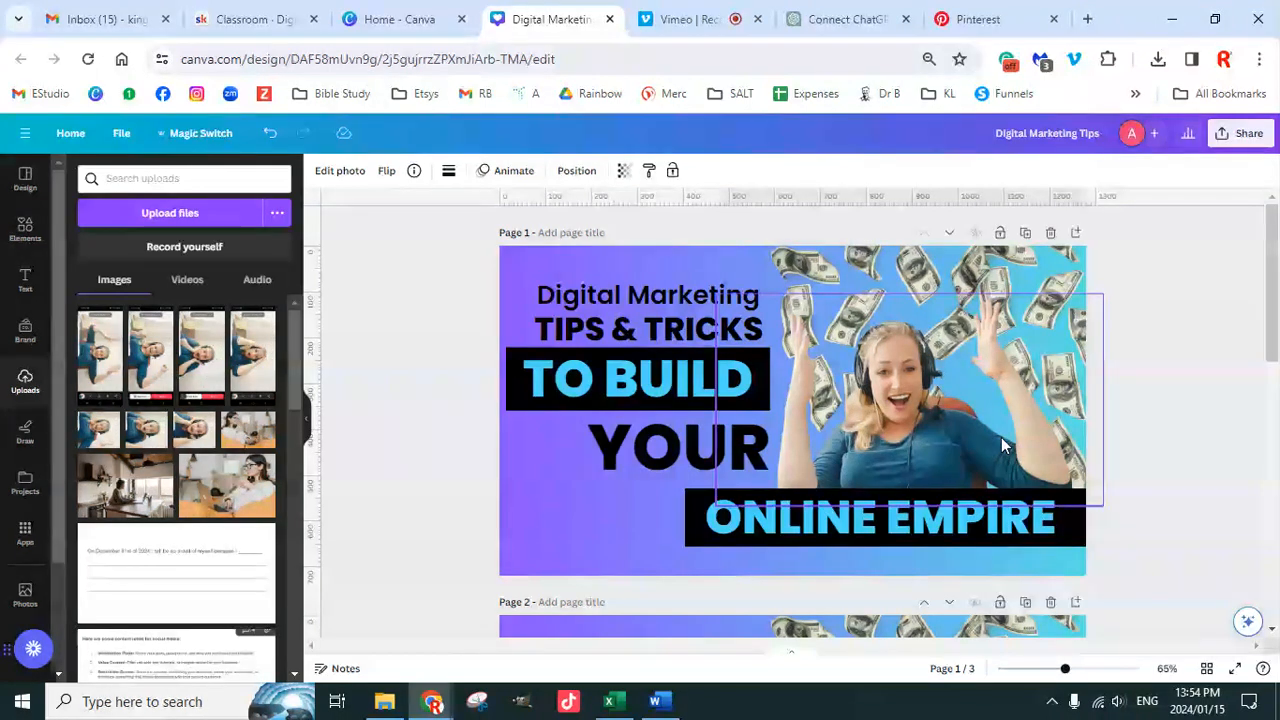
Step: Rename the open design as "YT Thumbnail"
left_click(1057, 133)
type("YT Thum")
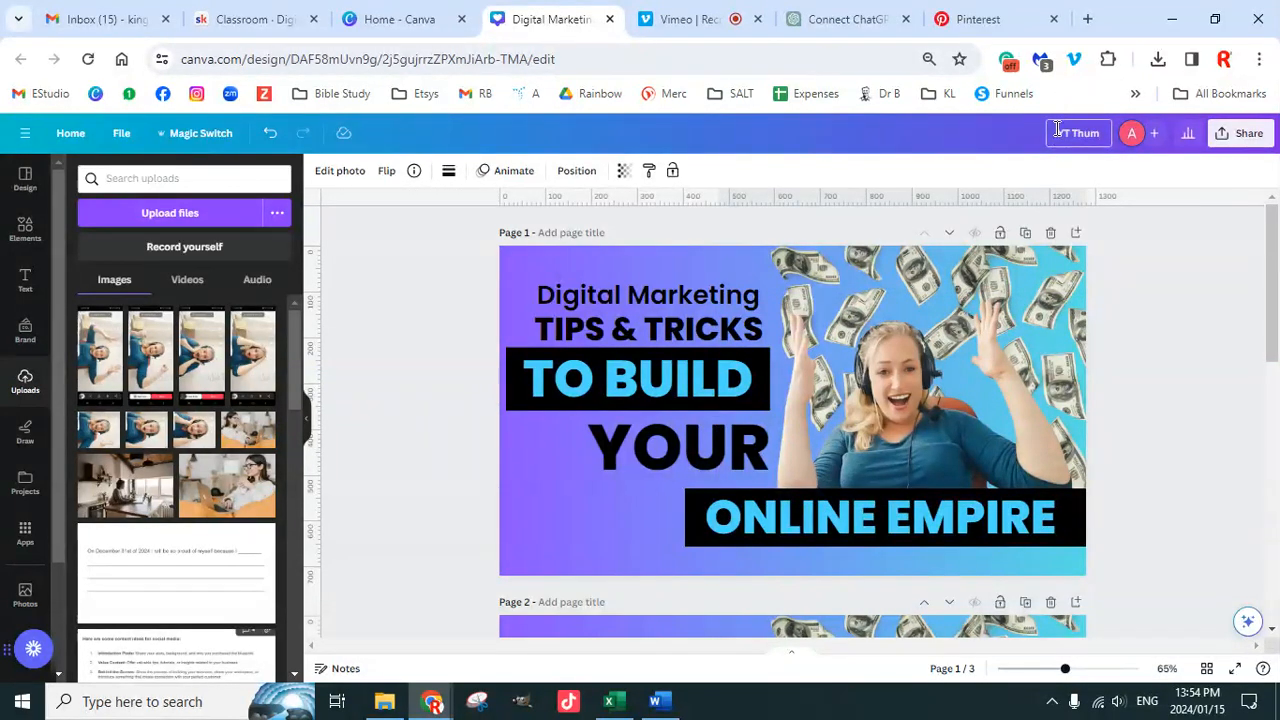
type("bnail")
left_click(1132, 451)
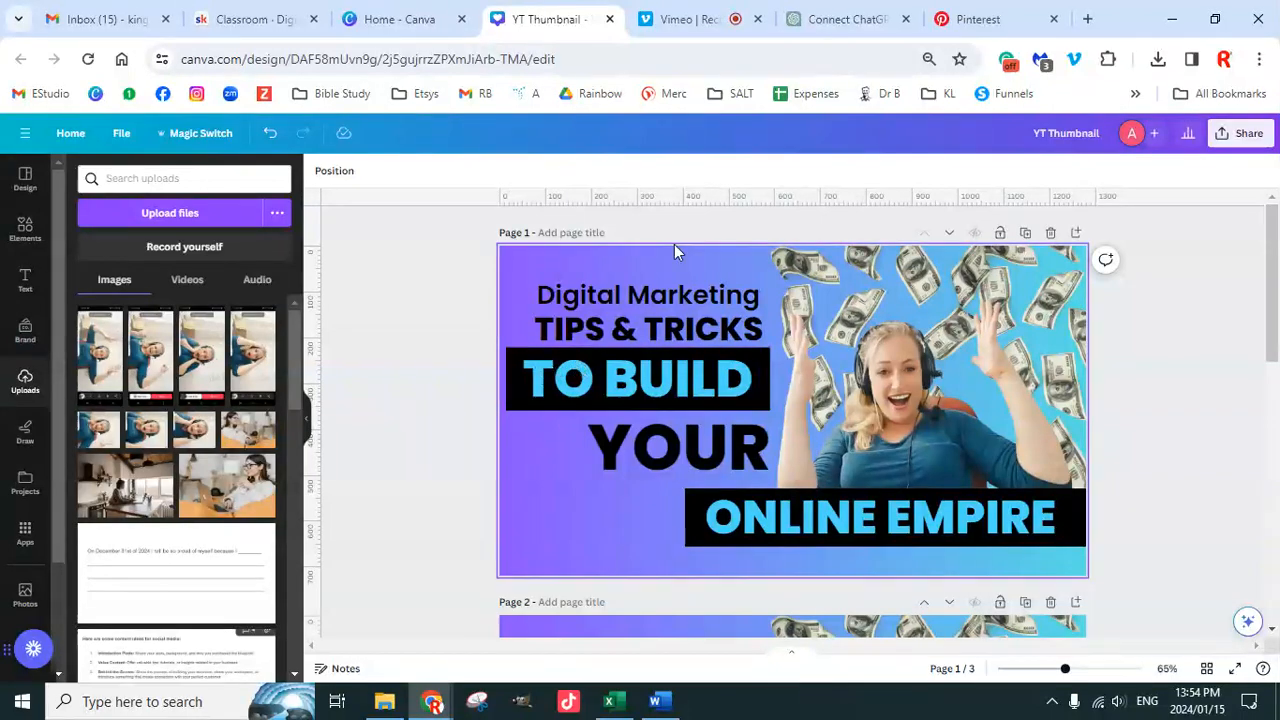
Step: Switch to Pinterest, browse the saved boards, and examine the pins on the Canva Branding Mentorship board
left_click(972, 31)
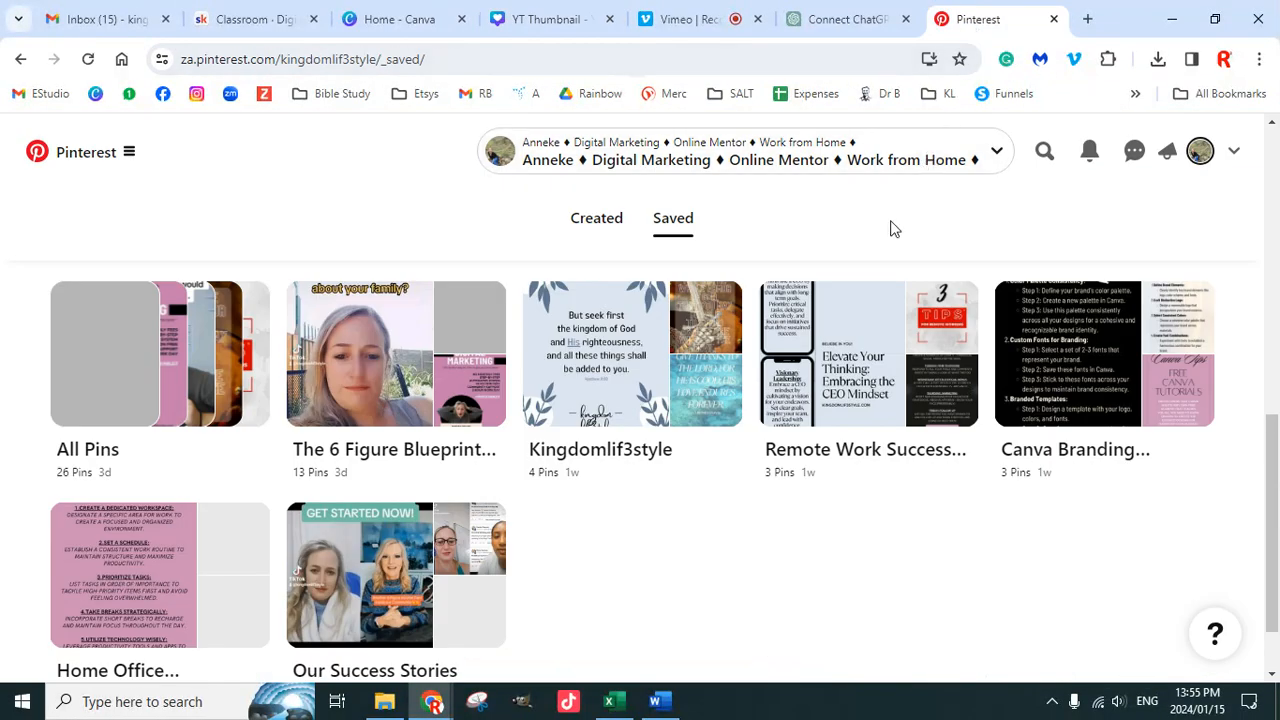
scroll(711, 434, "down", 1)
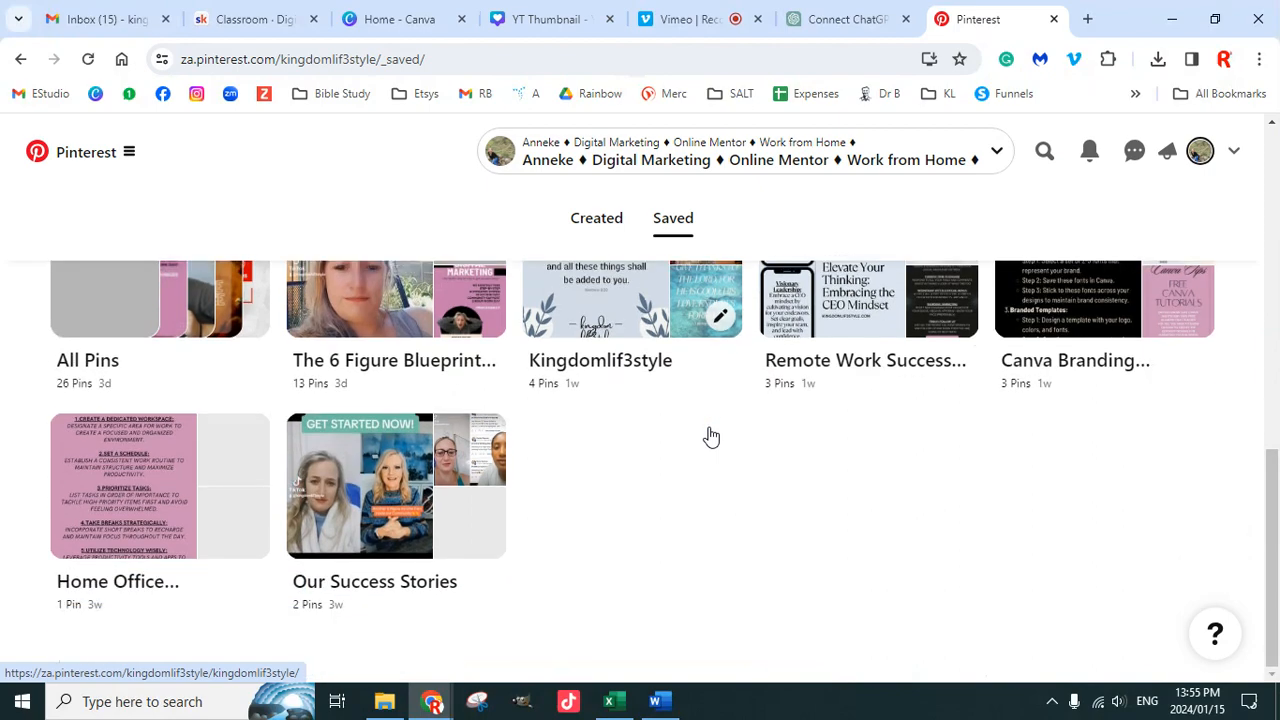
scroll(709, 409, "up", 3)
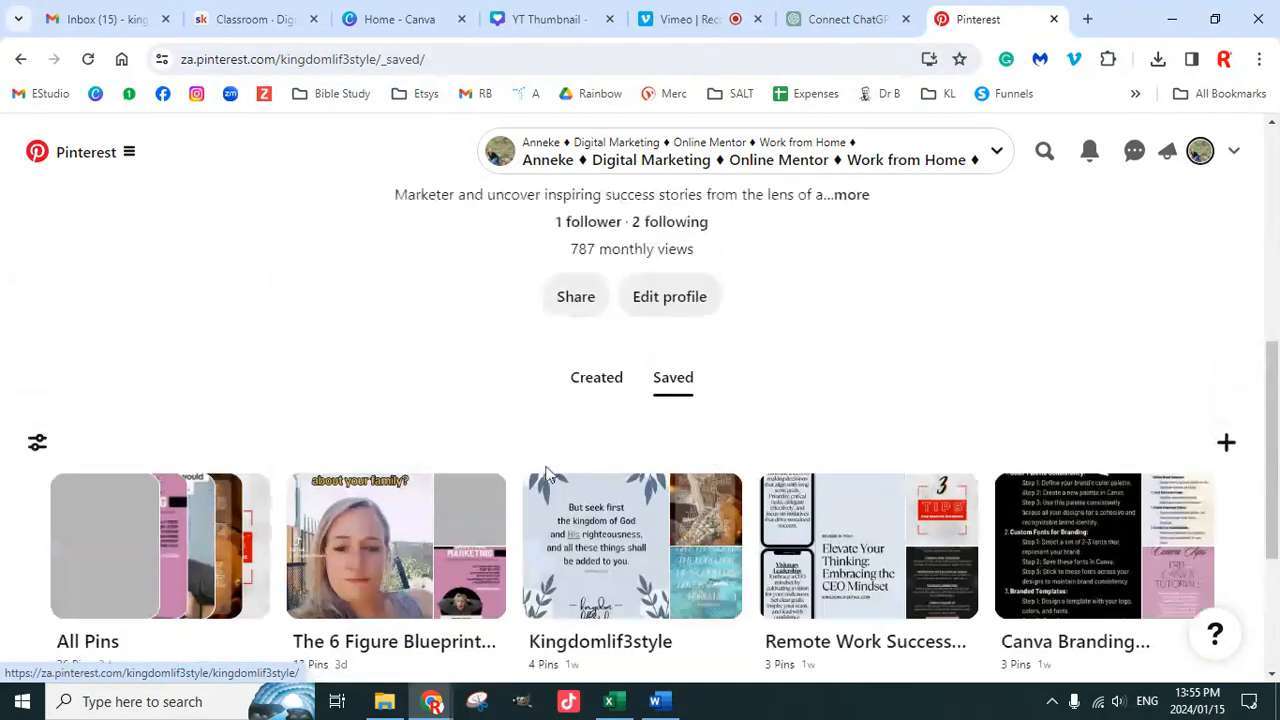
scroll(600, 430, "down", 3)
scroll(850, 470, "up", 2)
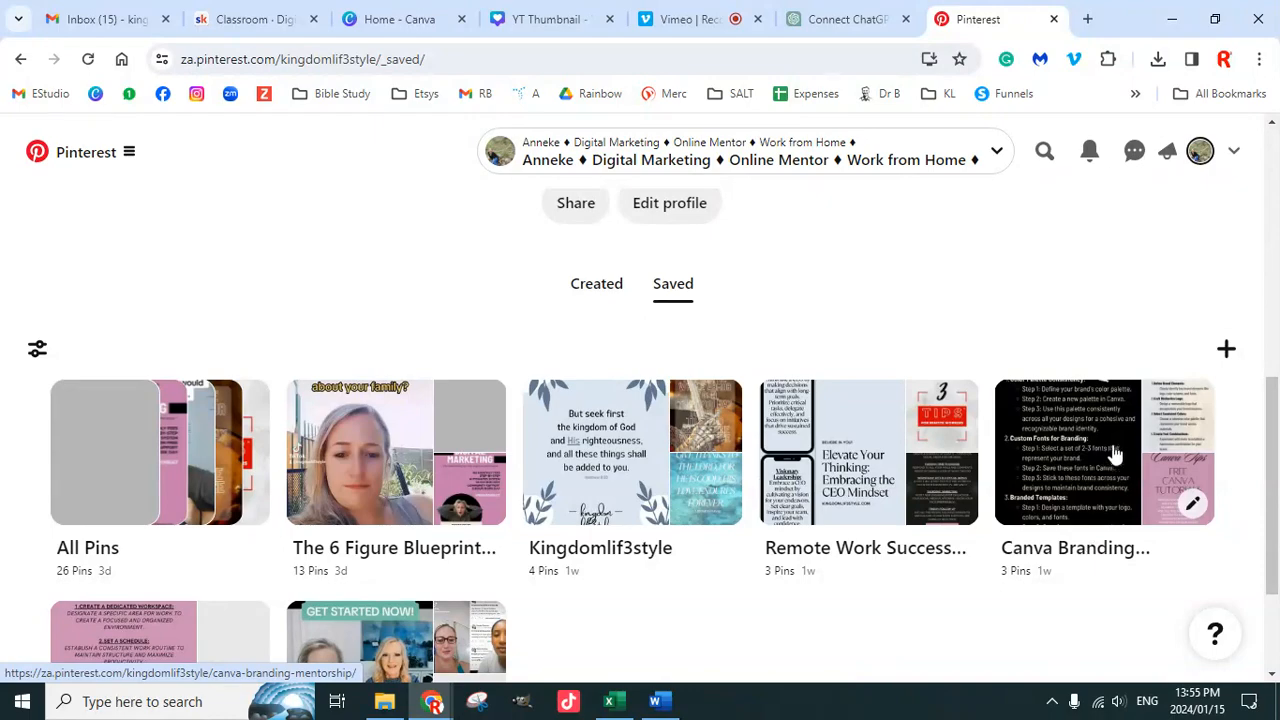
left_click(1105, 467)
scroll(651, 423, "down", 1)
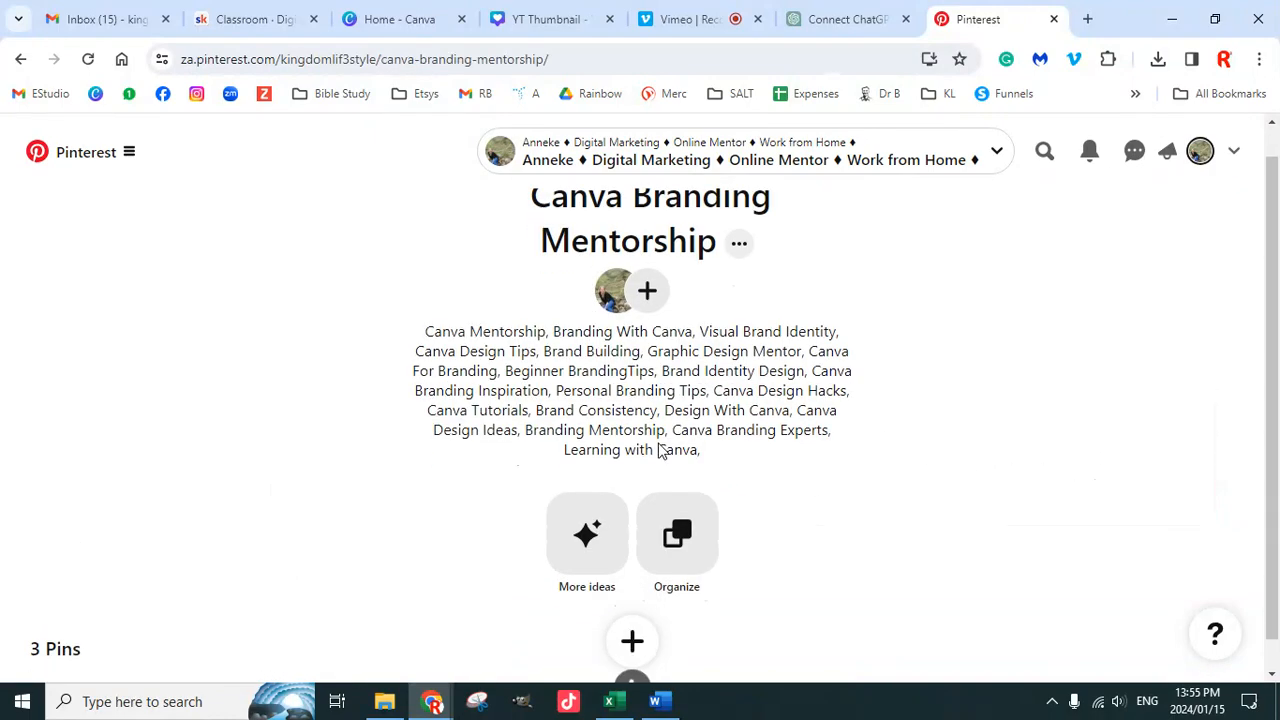
scroll(700, 500, "down", 8)
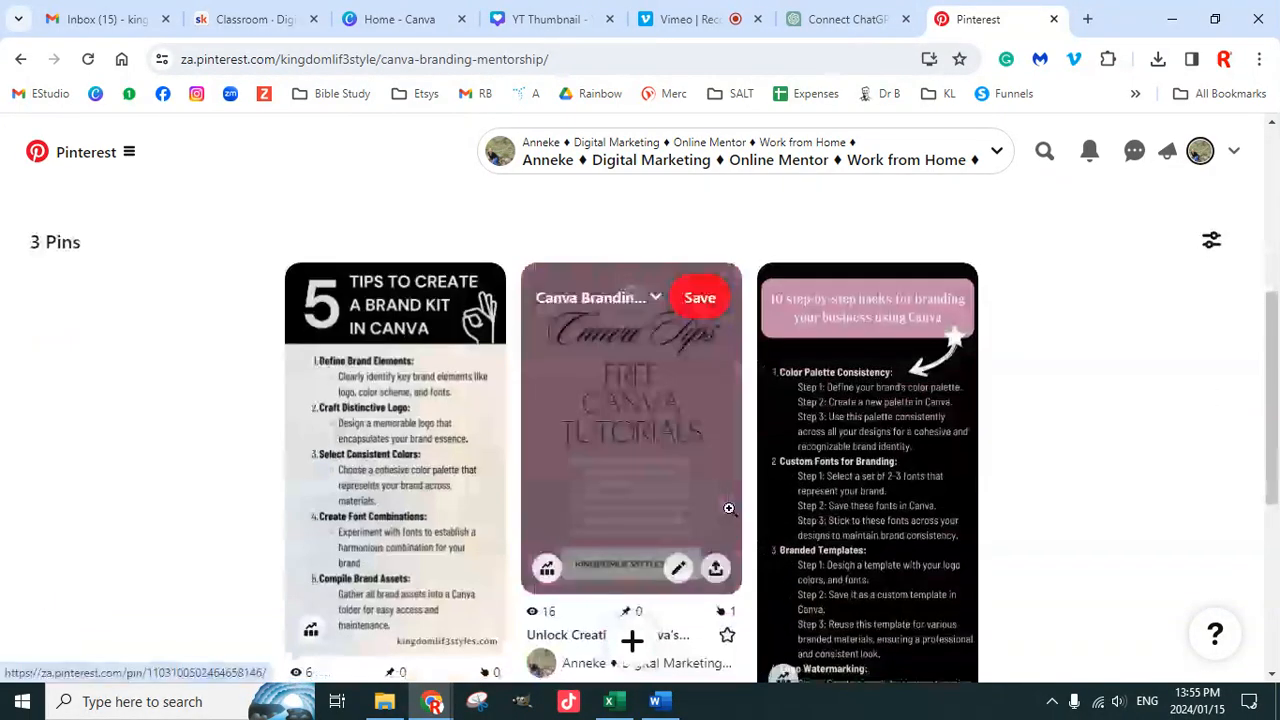
scroll(730, 510, "up", 3)
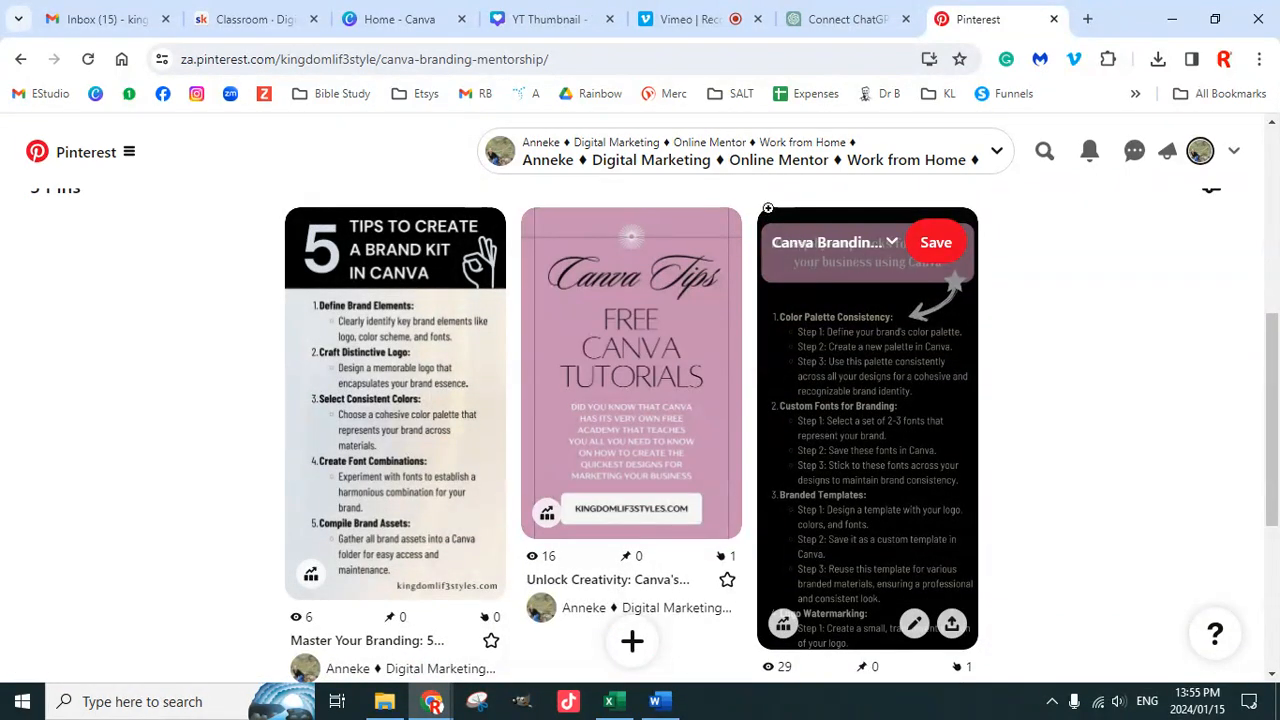
Step: Return to the Canva home page and create a new blank Pinterest Pin design sized 1080 × 1920 px
left_click(408, 22)
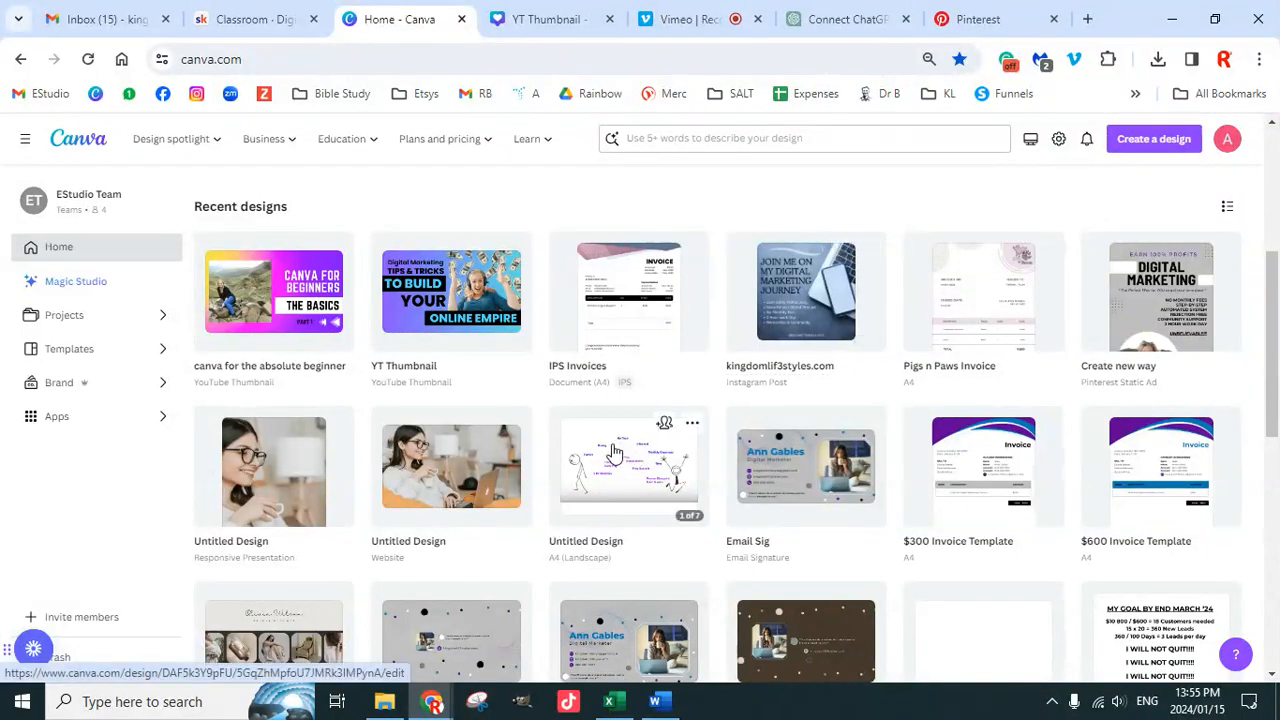
left_click(1155, 145)
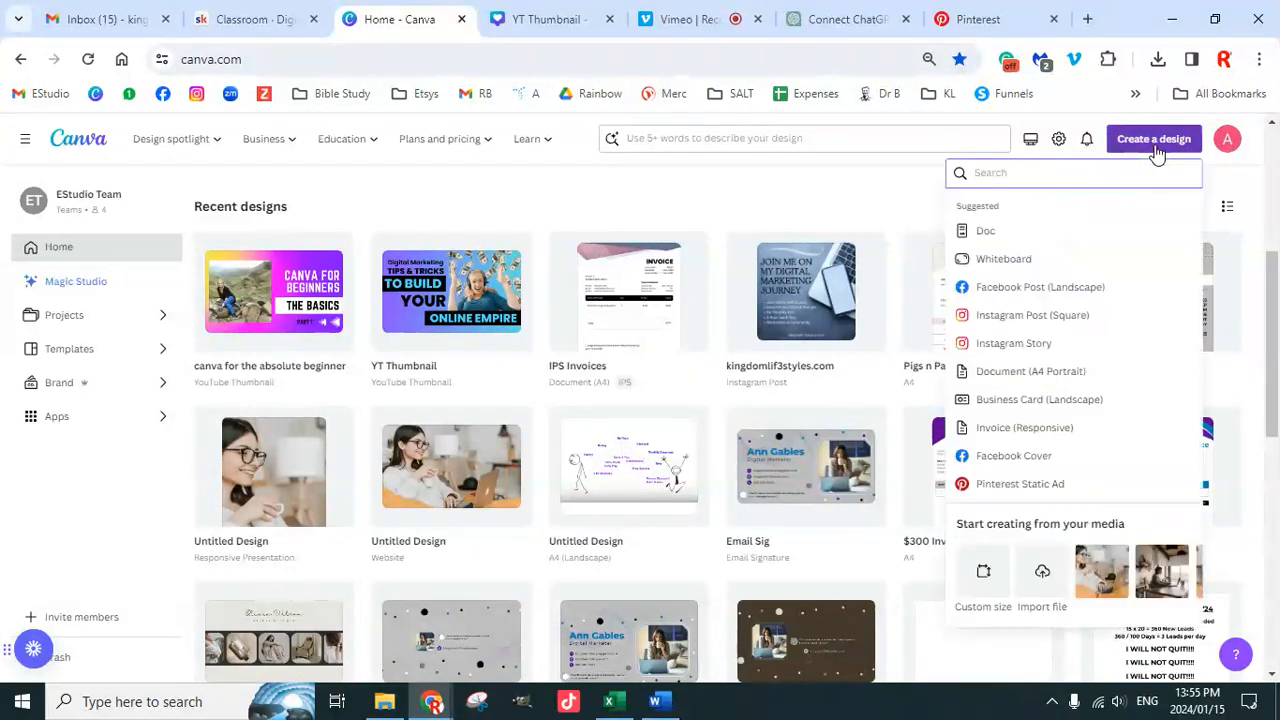
type("pinteres")
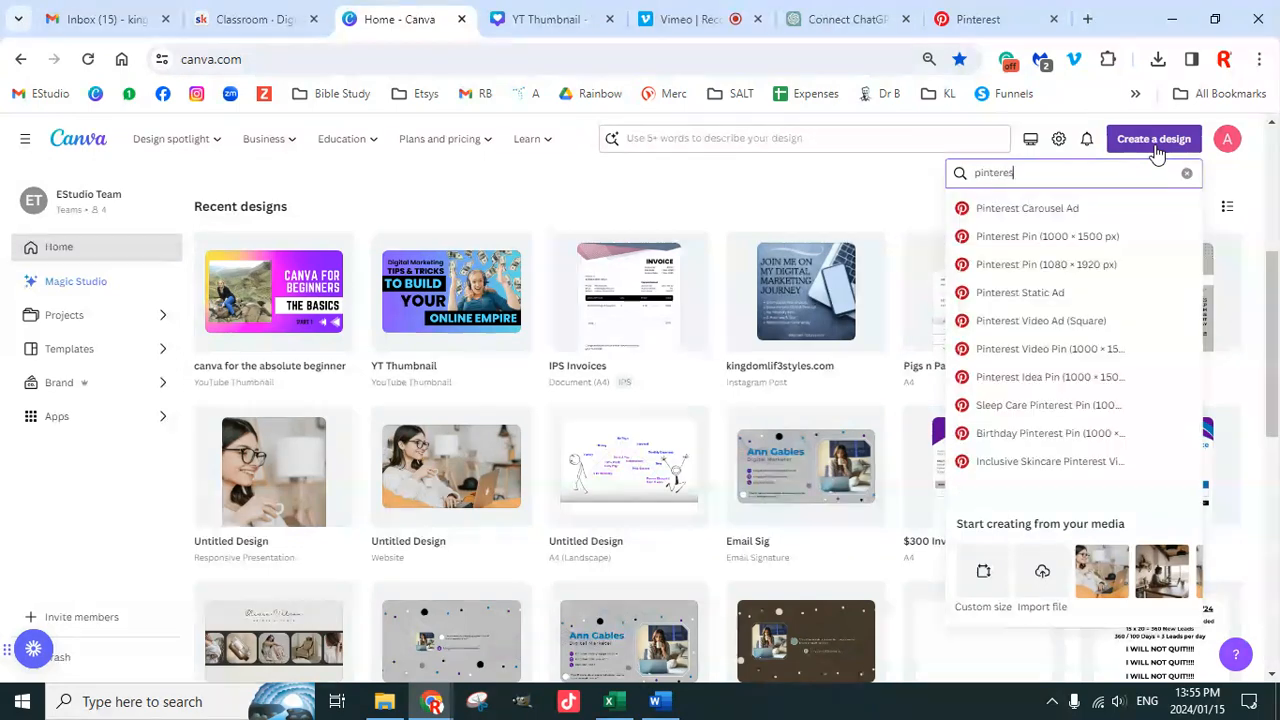
left_click(1070, 273)
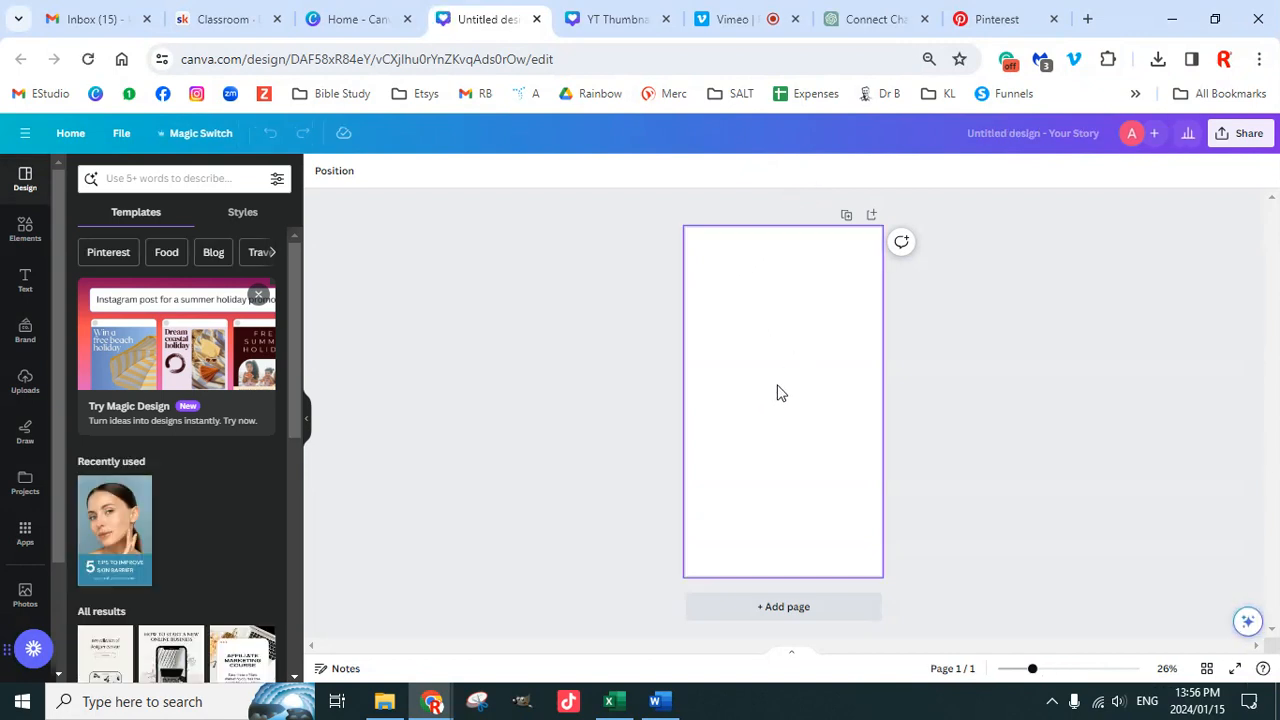
Step: Switch to ChatGPT and read the earlier Pinterest title-and-description prompt and its reply
left_click(880, 25)
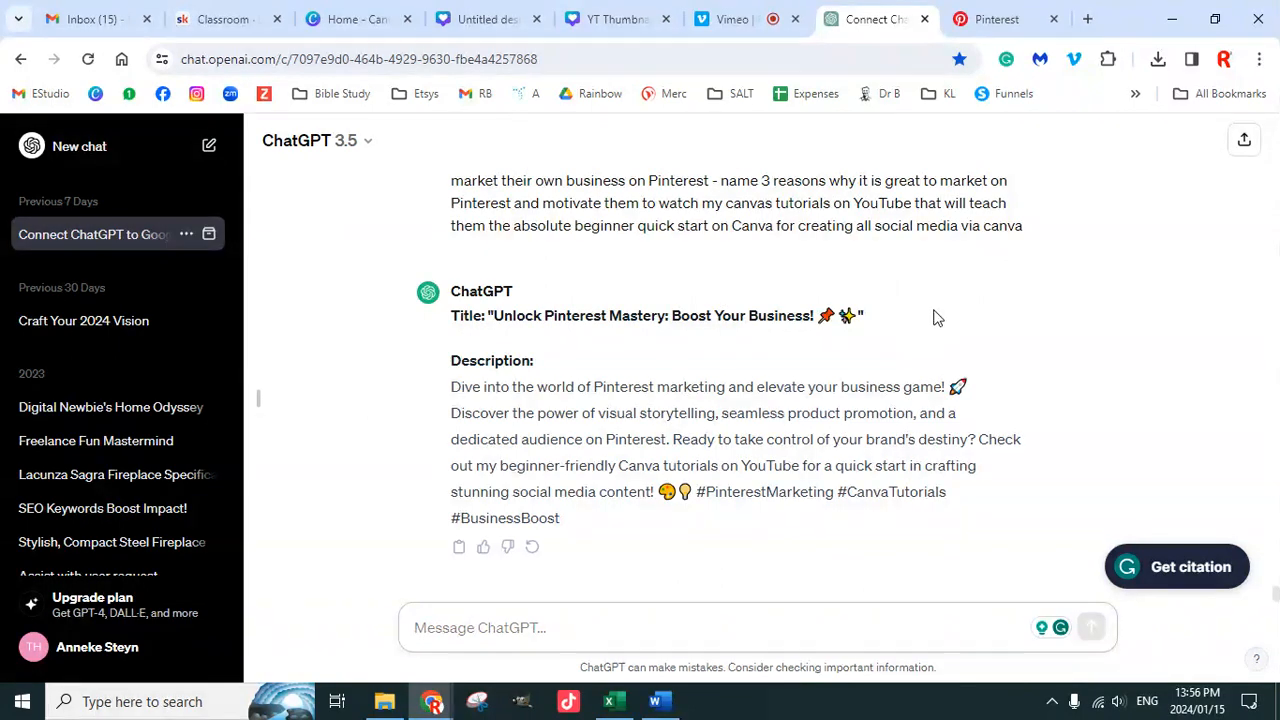
scroll(937, 280, "up", 2)
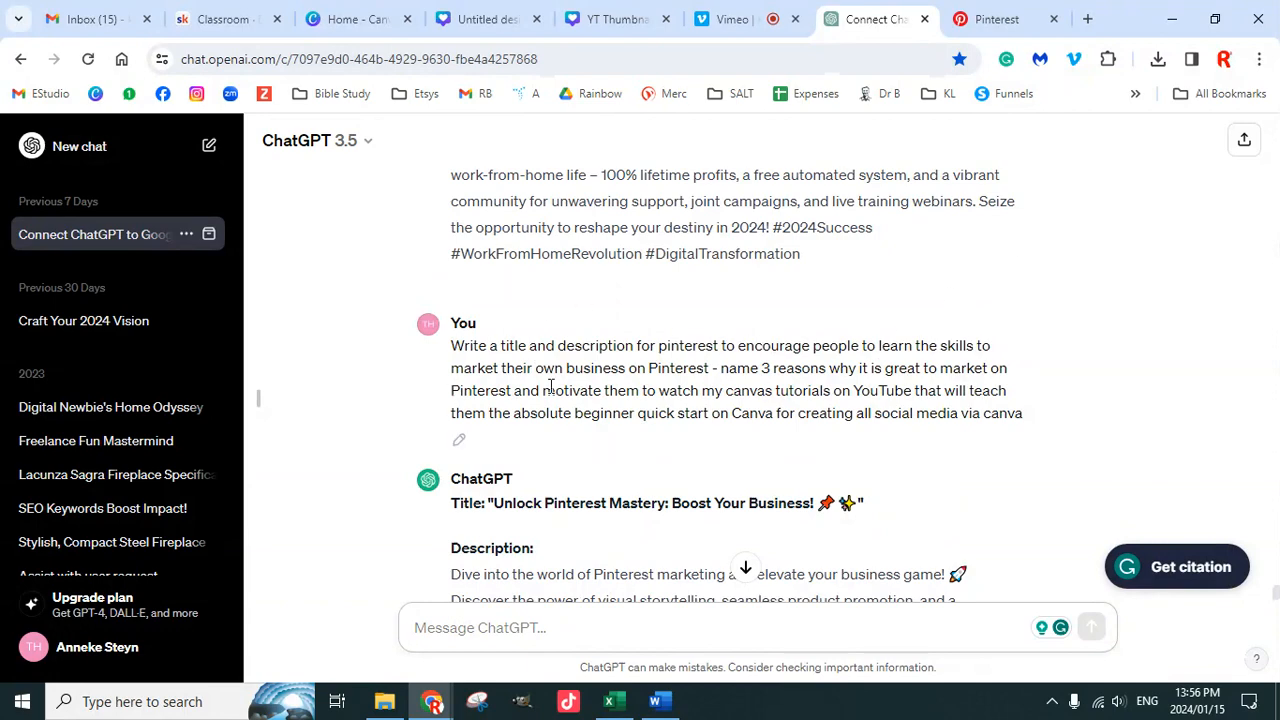
scroll(957, 396, "down", 2)
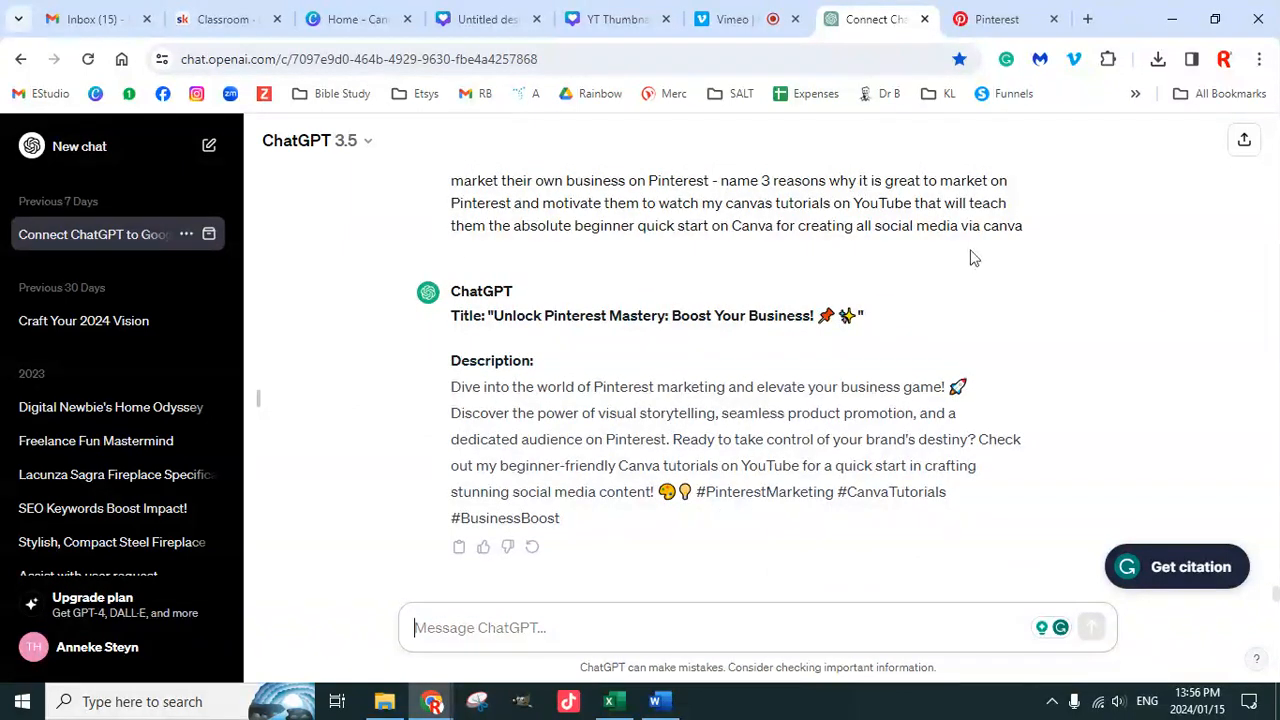
scroll(595, 310, "up", 2)
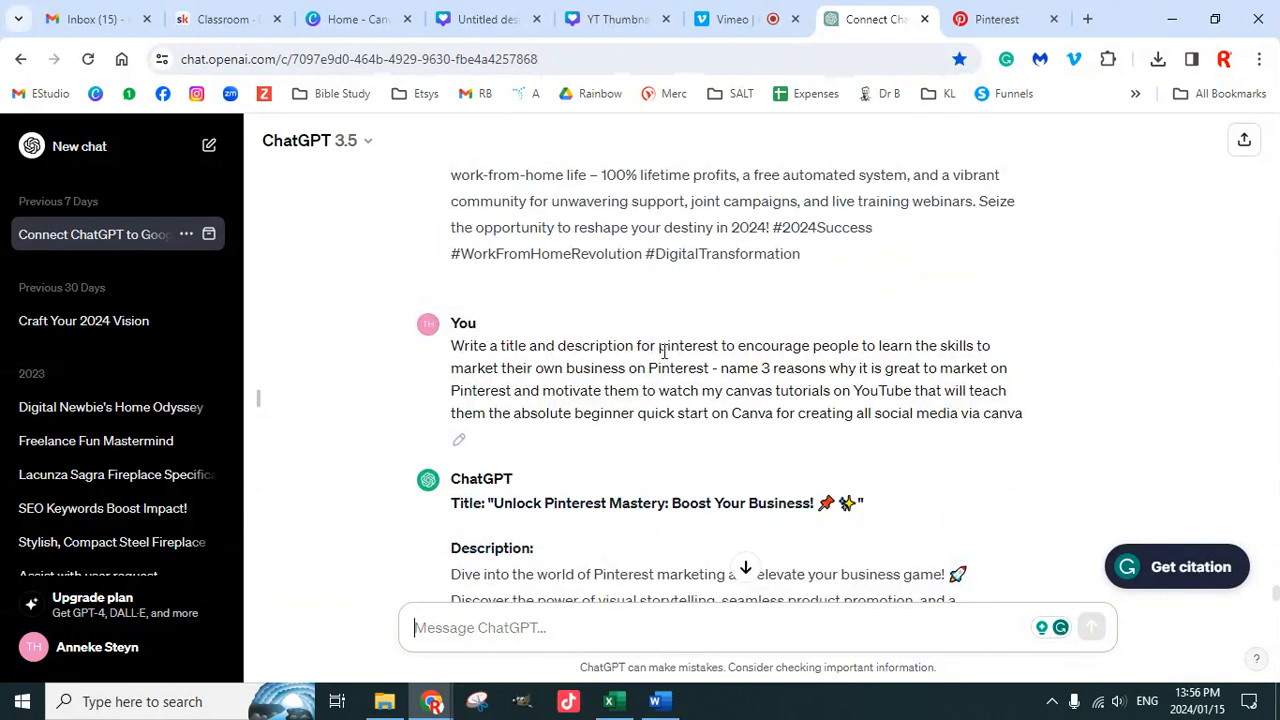
left_click_drag(680, 346, 1020, 390)
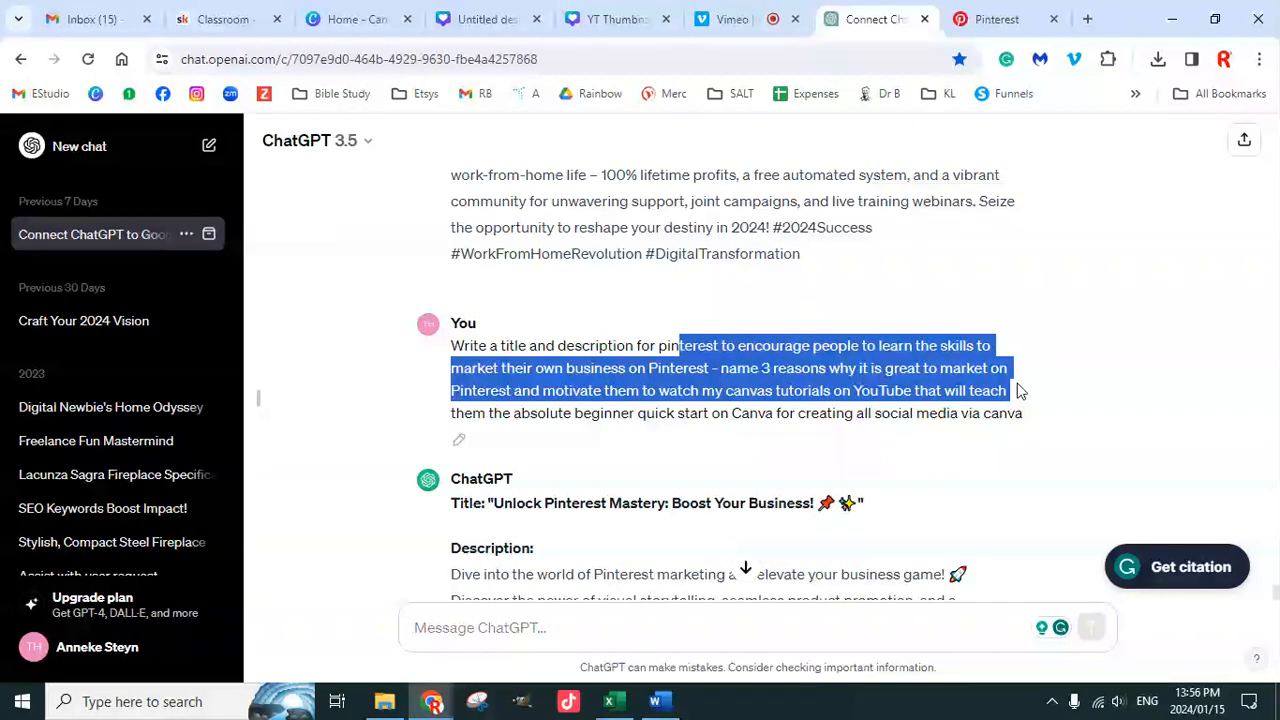
left_click_drag(1020, 390, 1022, 404)
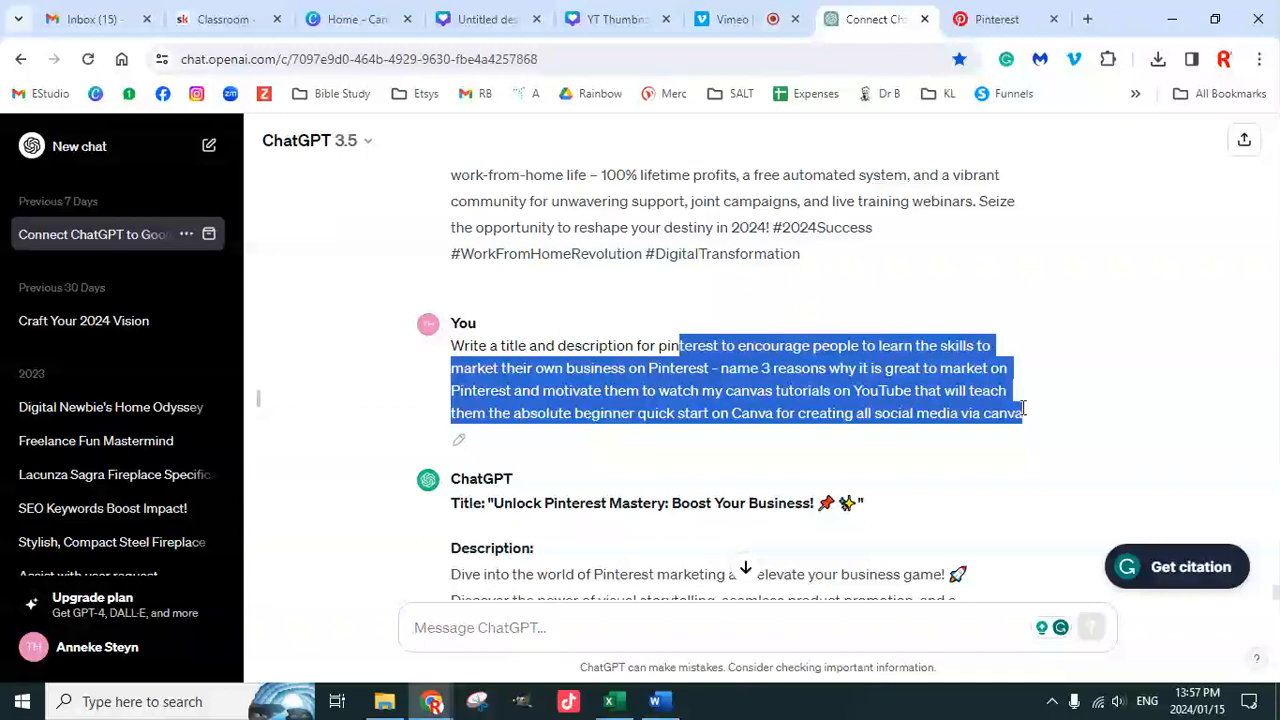
left_click(1092, 393)
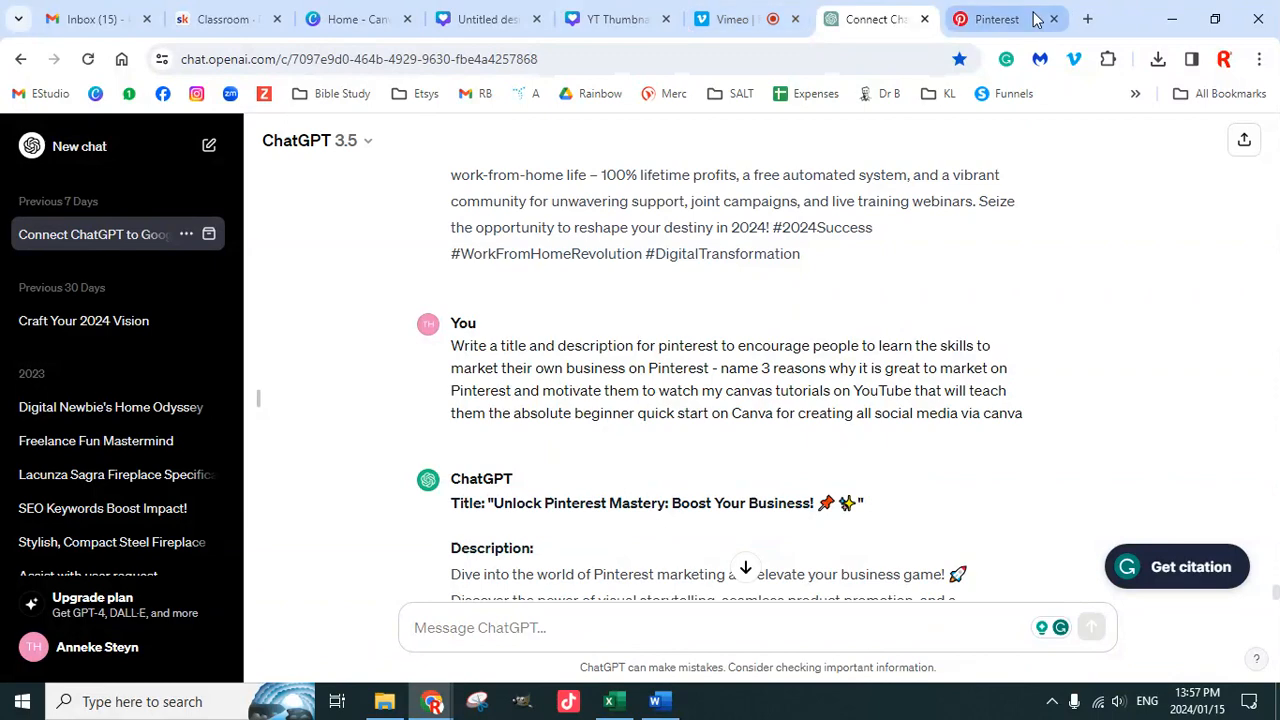
Step: Switch to Pinterest and review the Canva Branding Mentorship board's description, pins and suggested ideas
left_click(1003, 19)
scroll(903, 451, "up", 5)
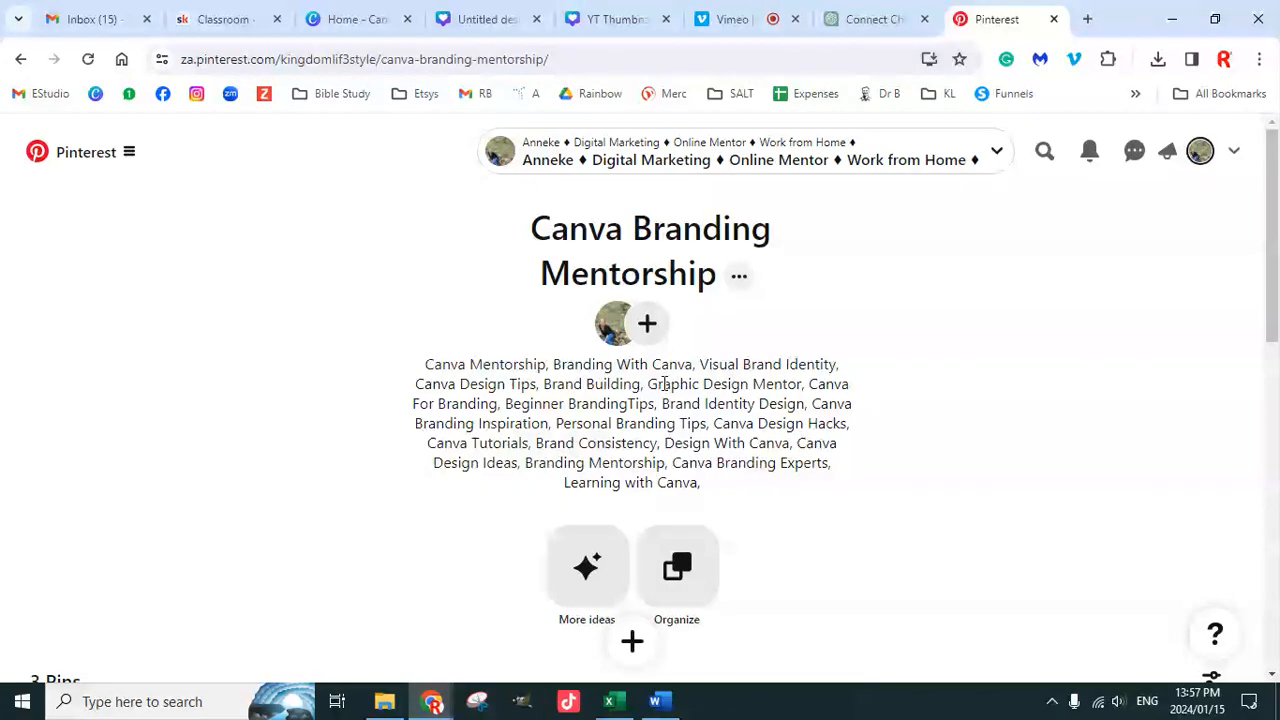
scroll(714, 406, "down", 4)
scroll(714, 423, "down", 3)
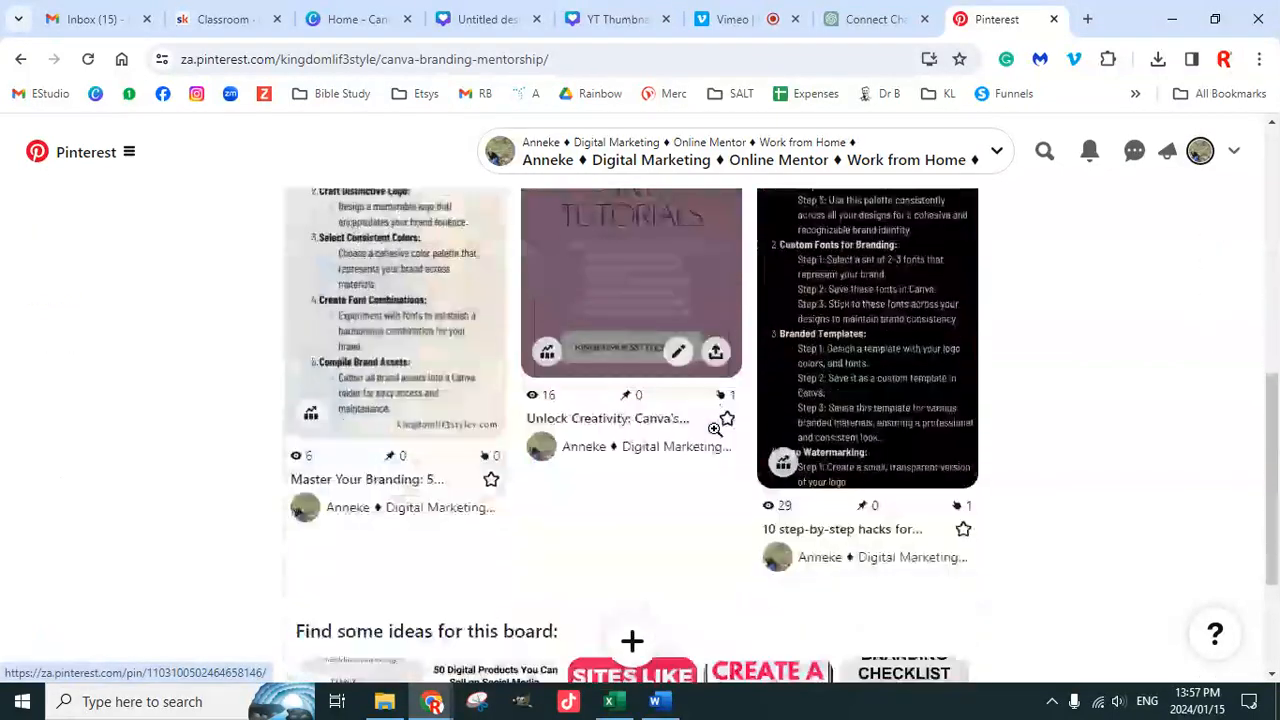
scroll(714, 441, "down", 2)
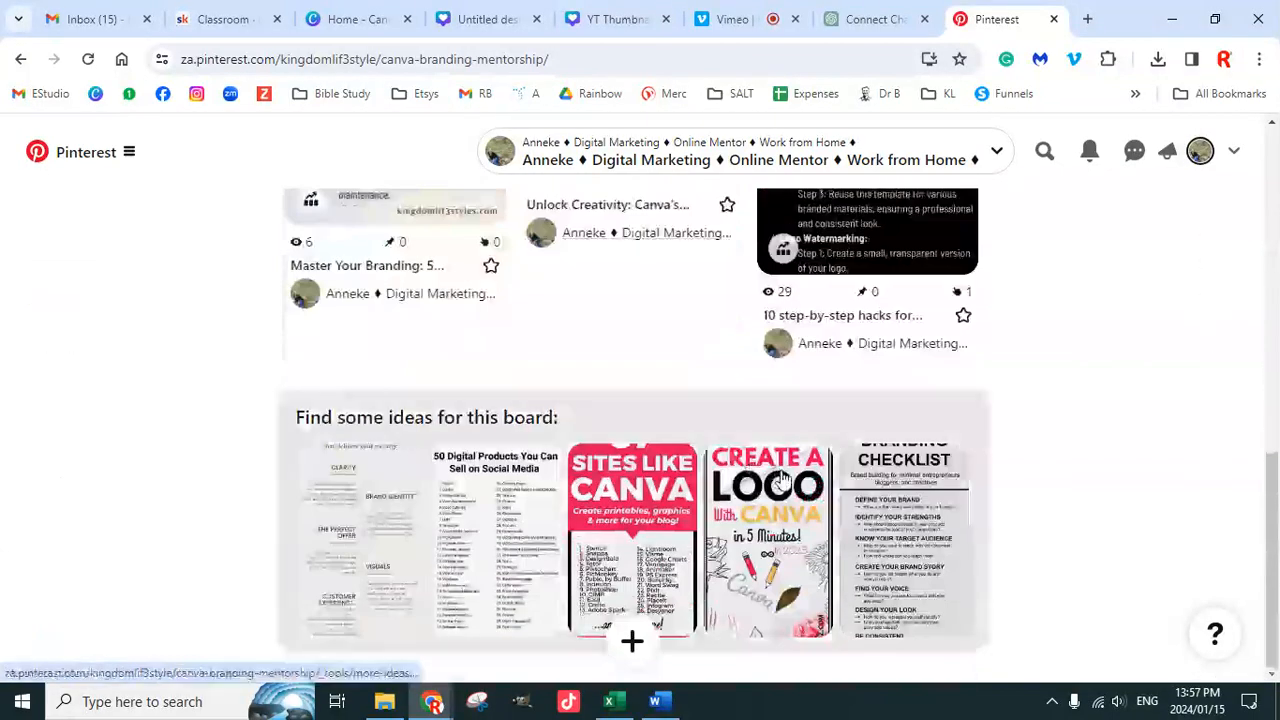
scroll(740, 440, "up", 9)
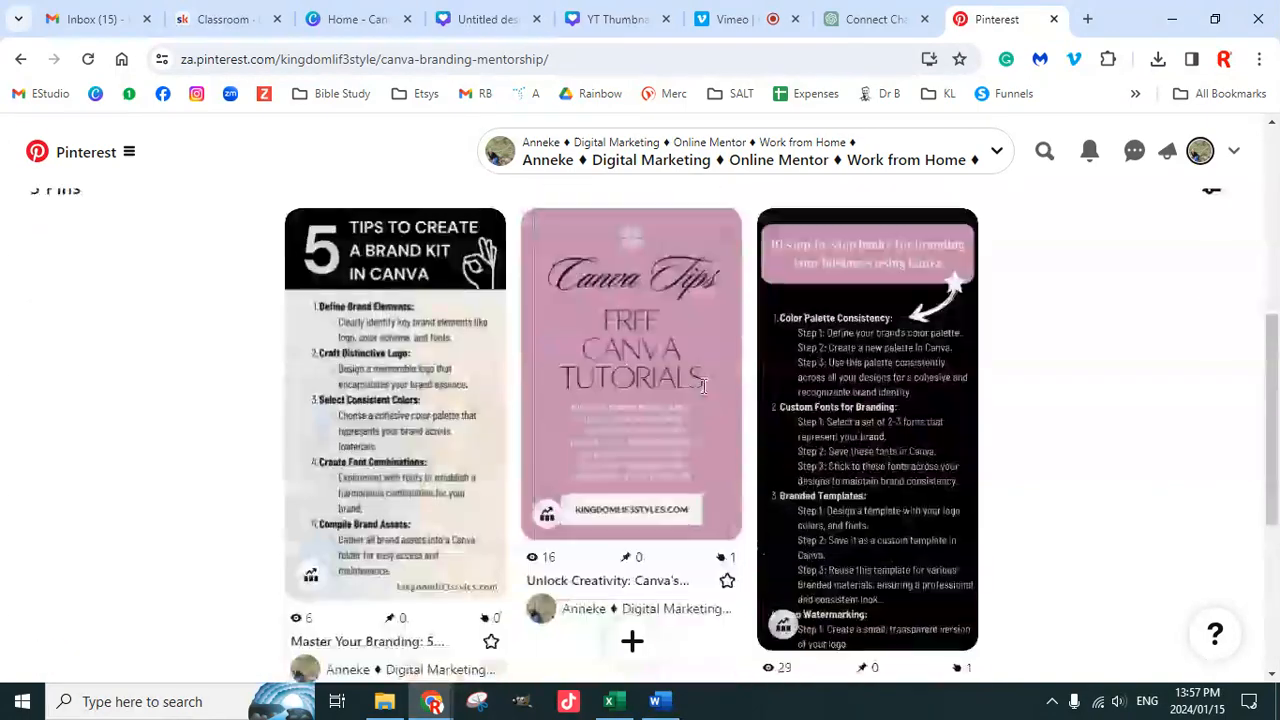
scroll(766, 372, "down", 5)
scroll(614, 418, "up", 4)
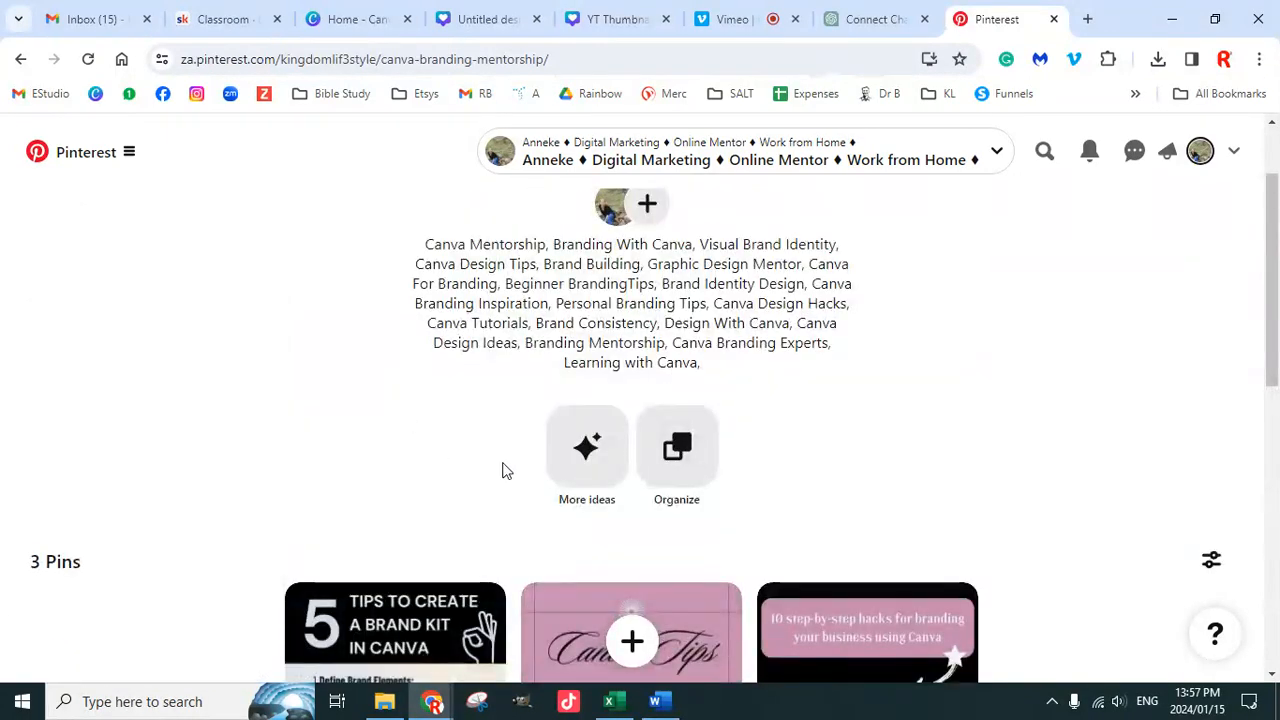
scroll(514, 477, "down", 3)
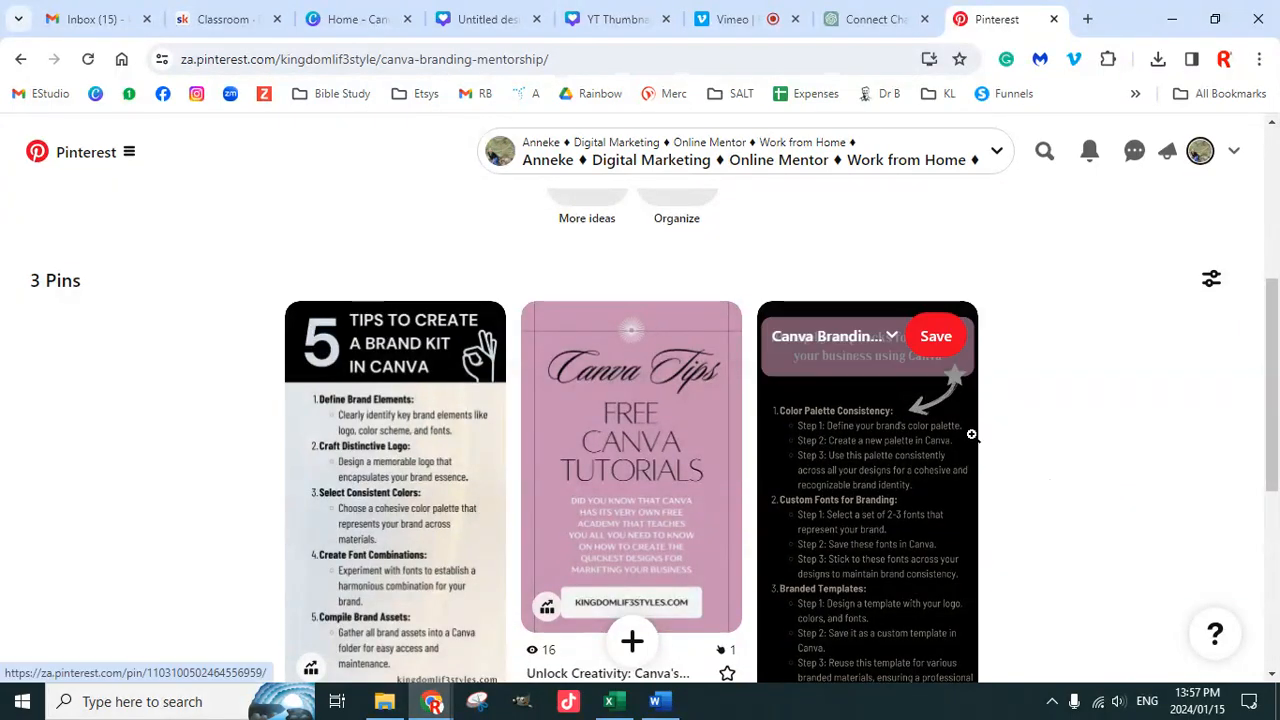
scroll(971, 434, "down", 3)
scroll(1043, 457, "up", 5)
scroll(1050, 503, "up", 2)
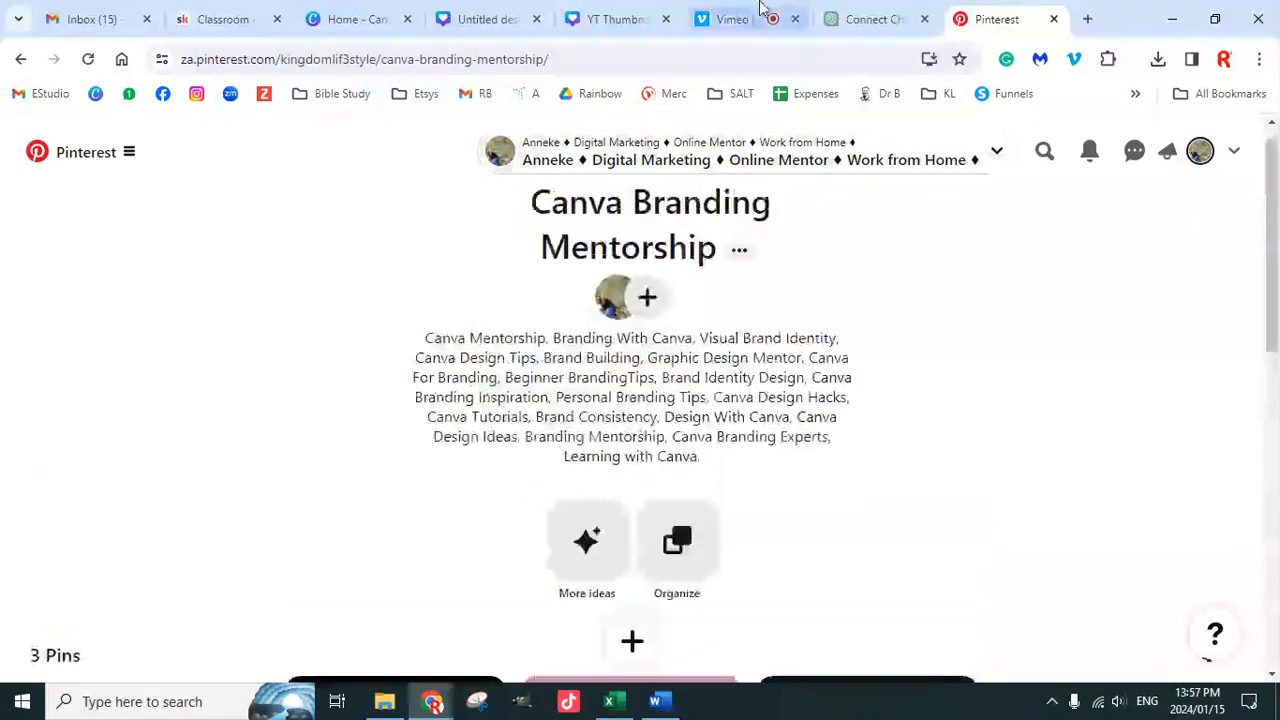
Step: Return to ChatGPT and paste a copy of the entire earlier Pinterest title-and-description prompt into a new message
left_click(875, 20)
scroll(810, 470, "down", 2)
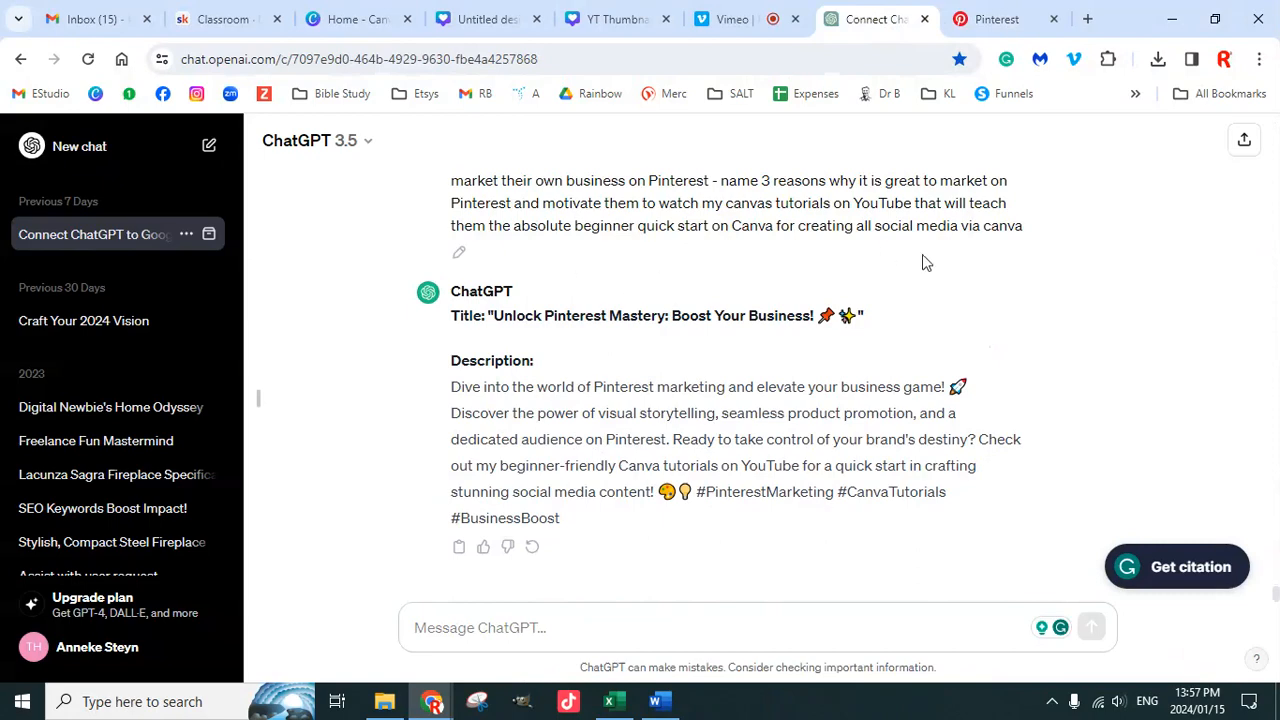
scroll(1034, 329, "up", 2)
left_click_drag(1025, 415, 452, 345)
key("ctrl+c")
scroll(557, 486, "down", 2)
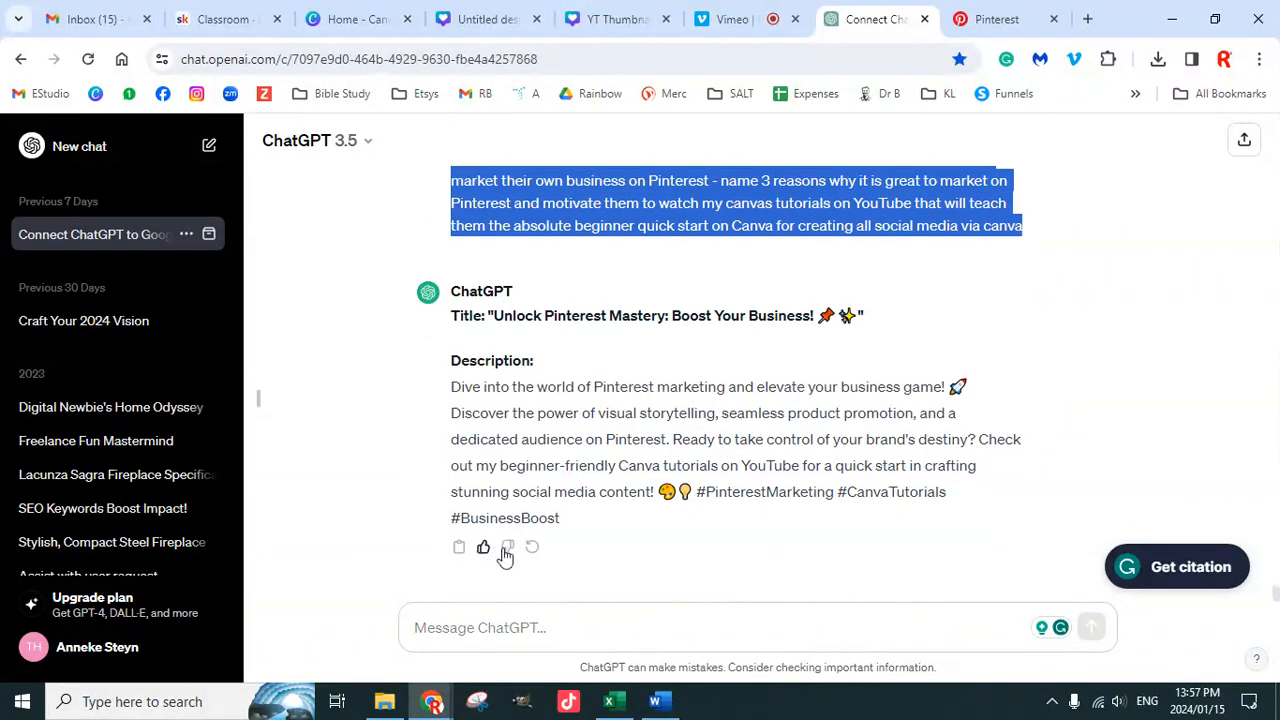
left_click(578, 636)
key("ctrl+v")
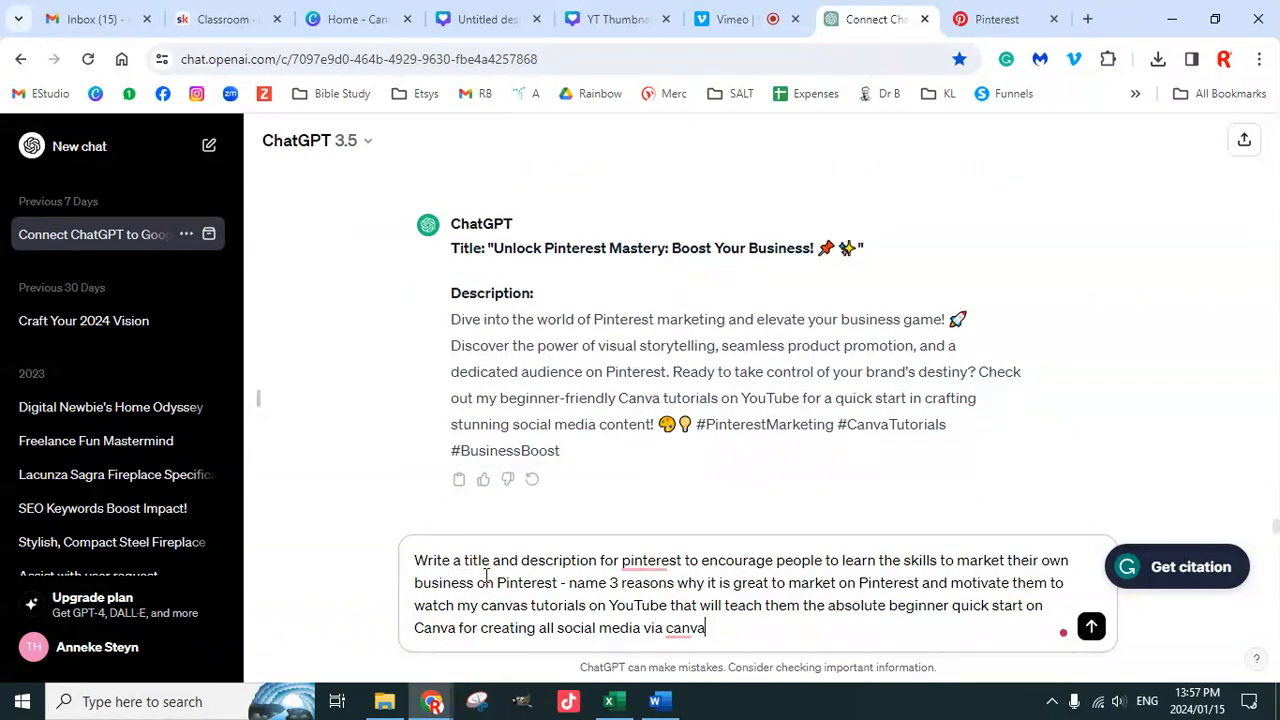
Step: Edit the pasted prompt to read "name and bullet point 3 reasons why it is great to market your business on Pinterest" and send it
mouse_move(664, 566)
type("and bullet point")
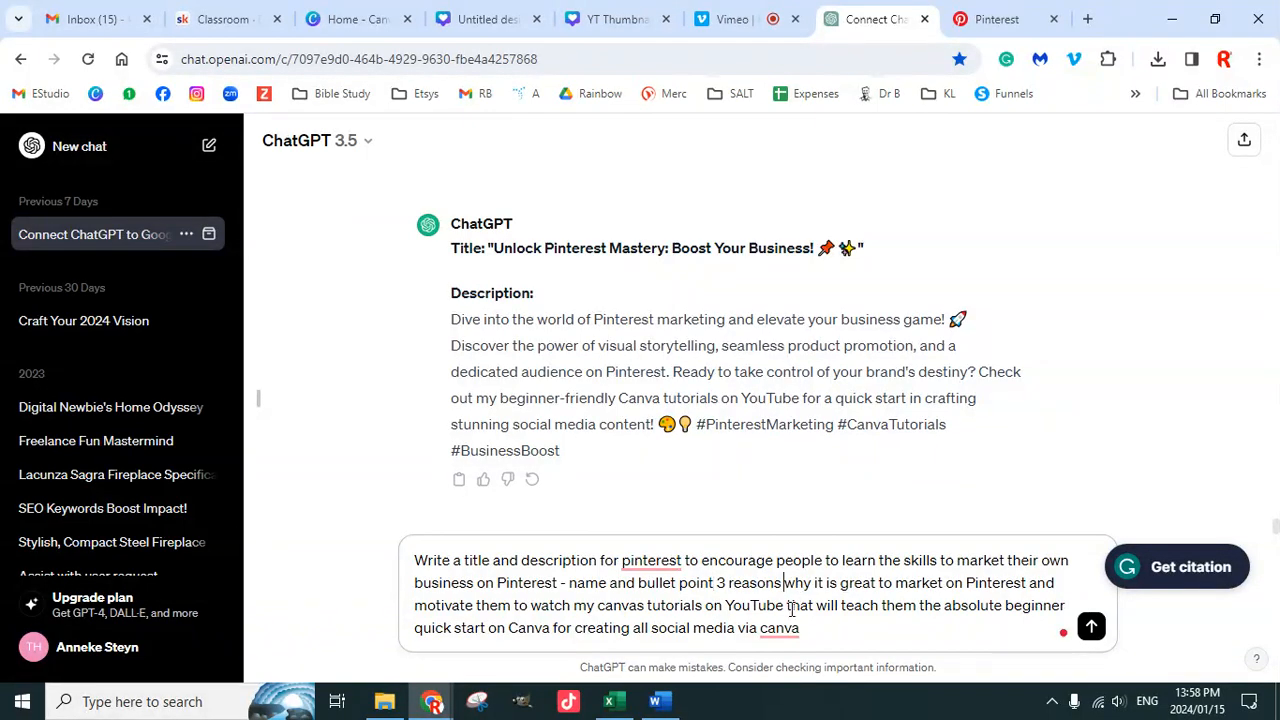
left_click(946, 582)
type("your business")
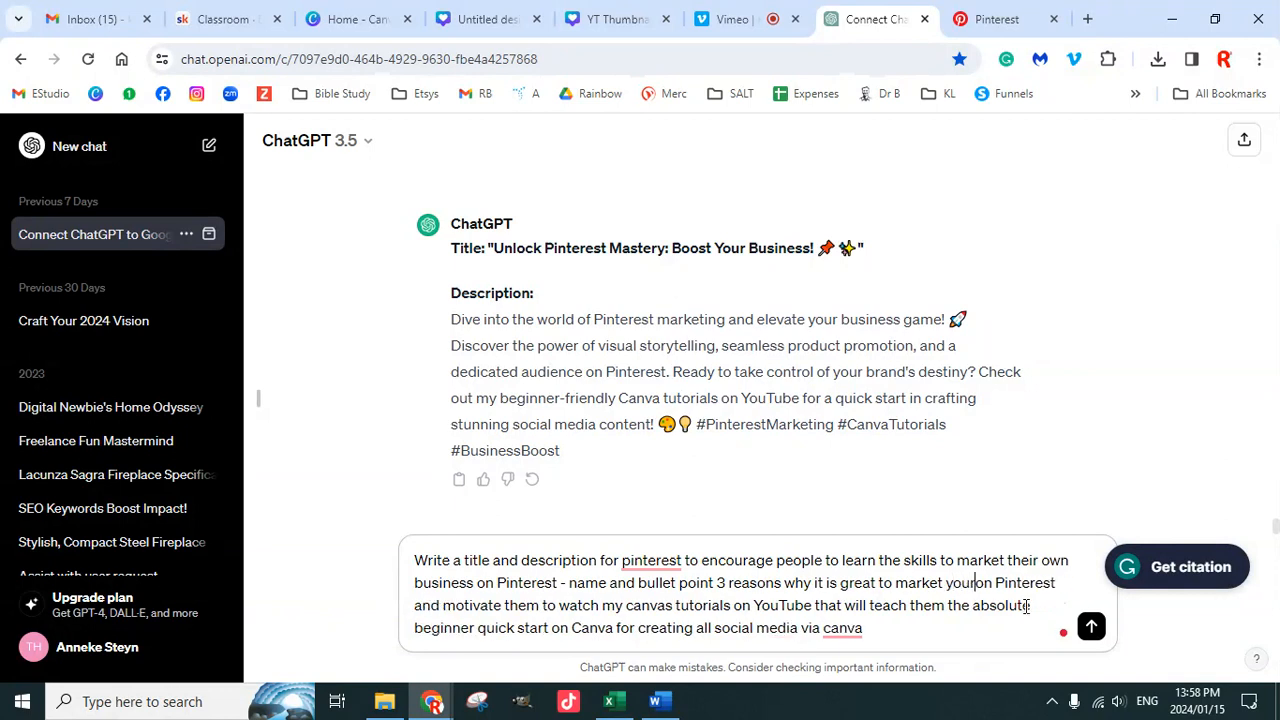
type(" on Pintere")
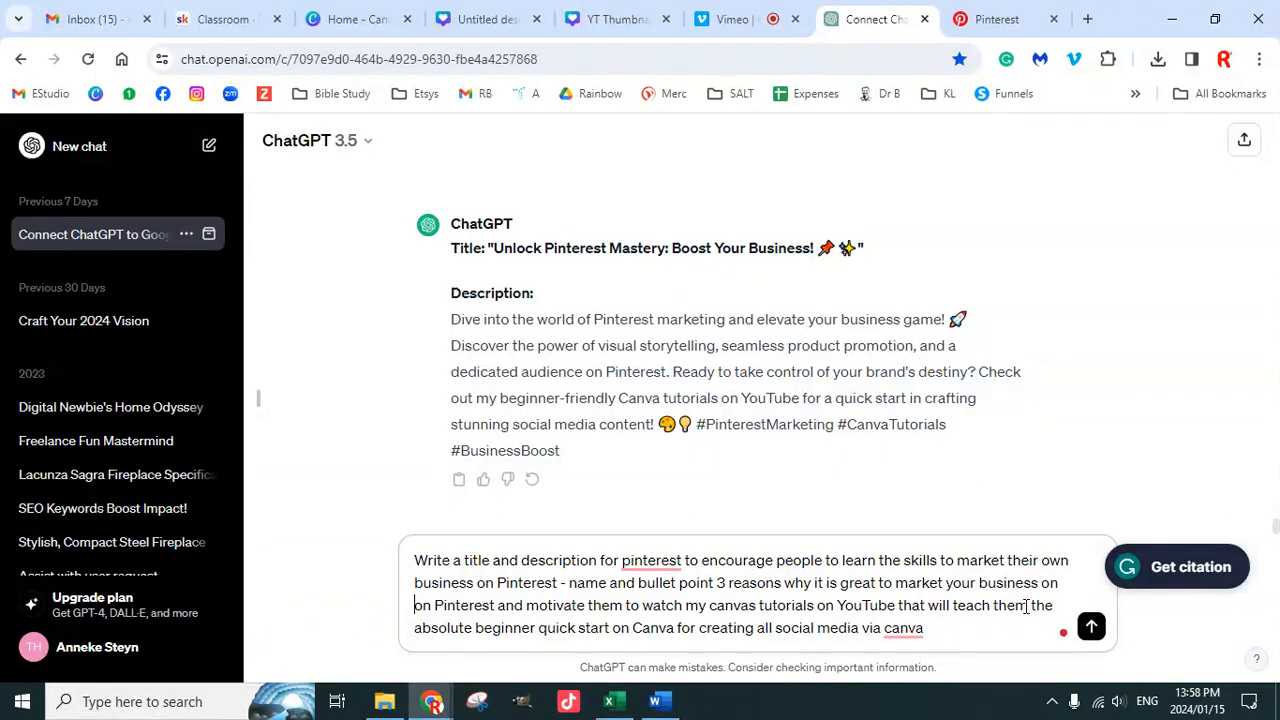
type("st")
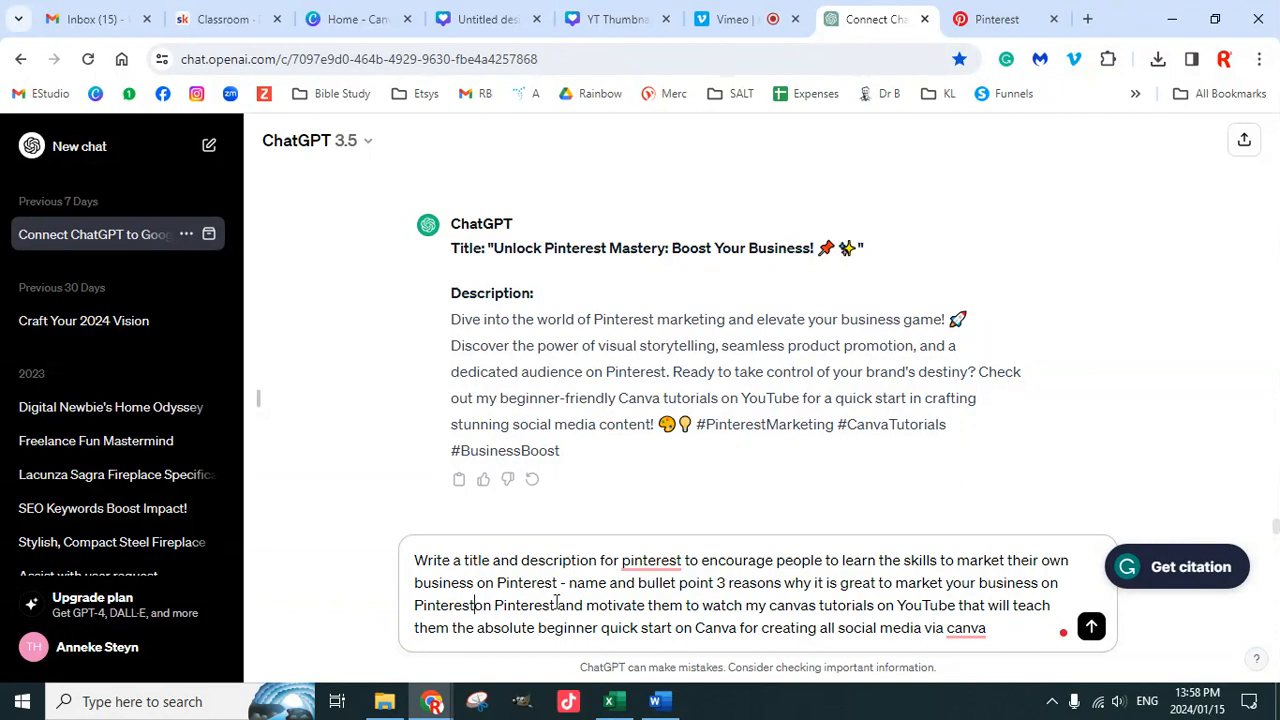
left_click_drag(556, 603, 468, 605)
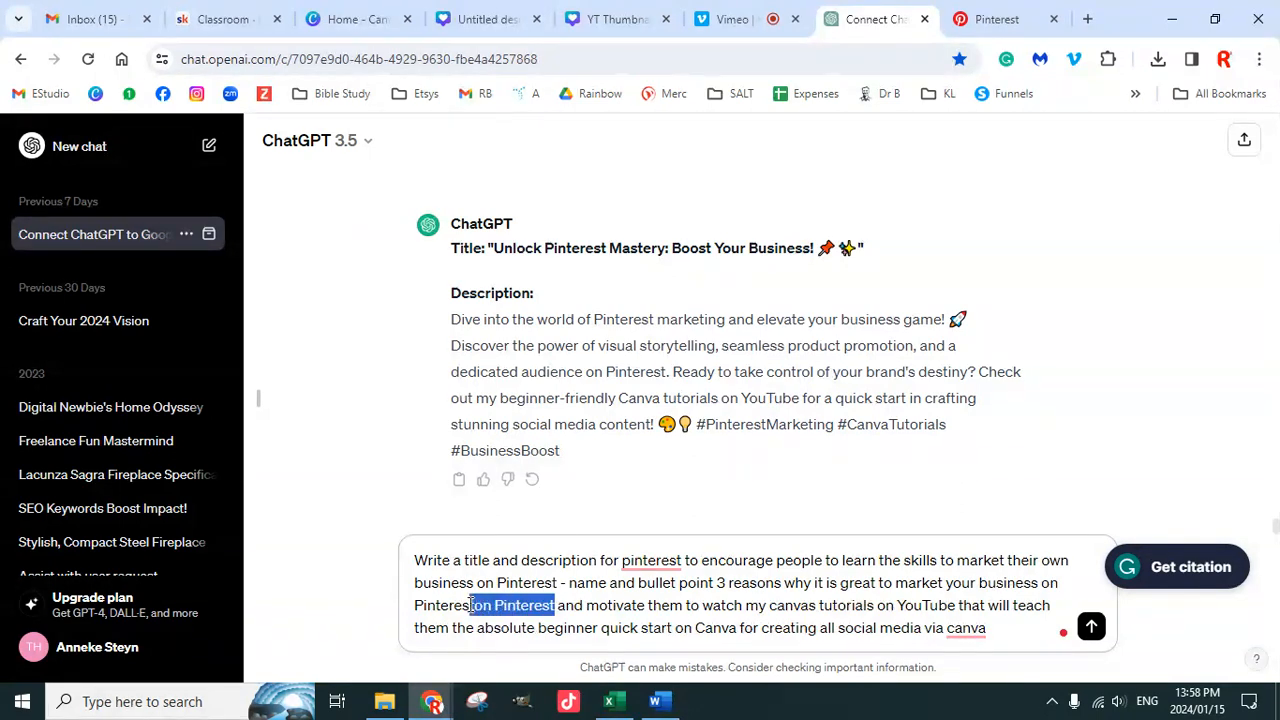
key("BackSpace")
type("them the")
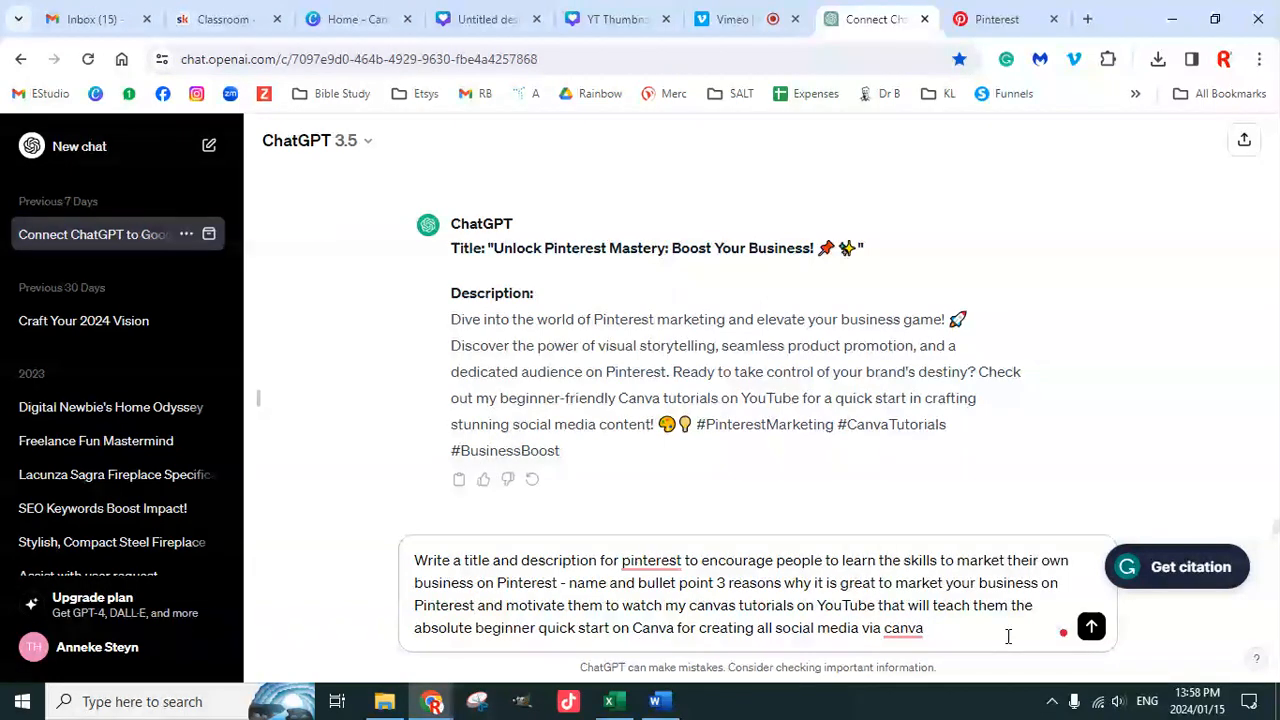
key("Return")
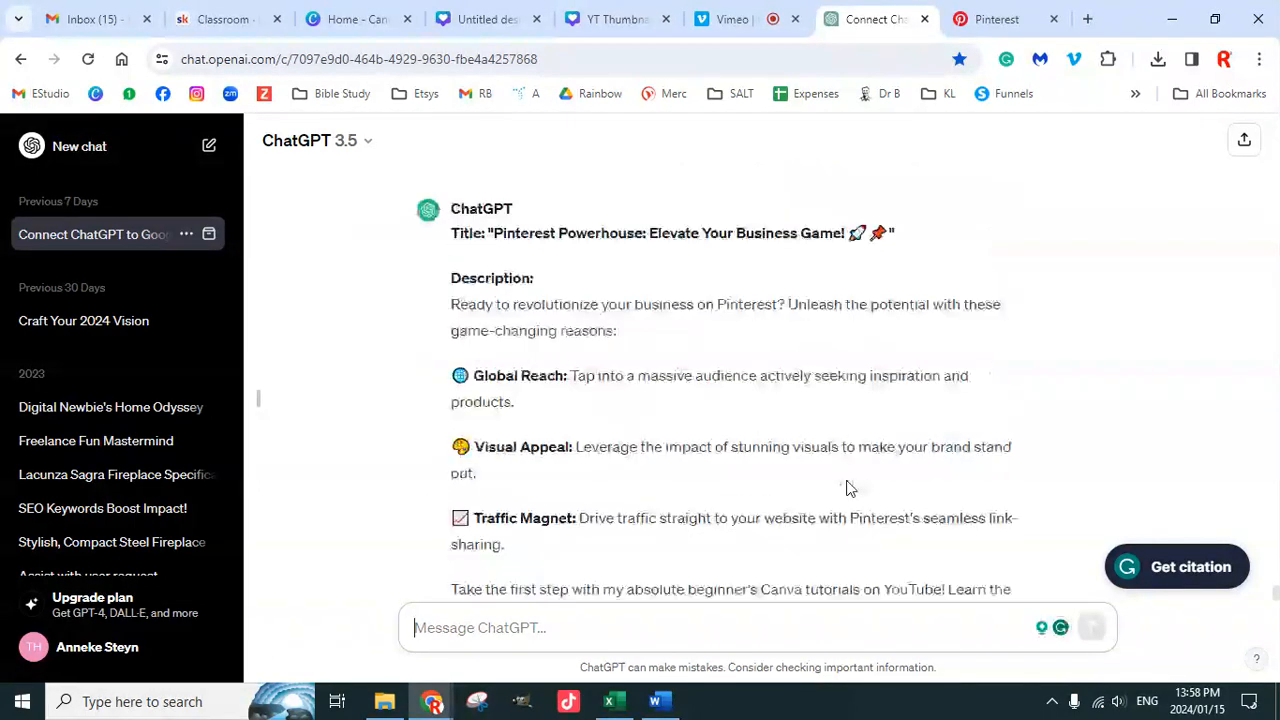
Step: Read ChatGPT's new reply, checking its title, description, three bulleted reasons and closing call to action
scroll(846, 488, "down", 2)
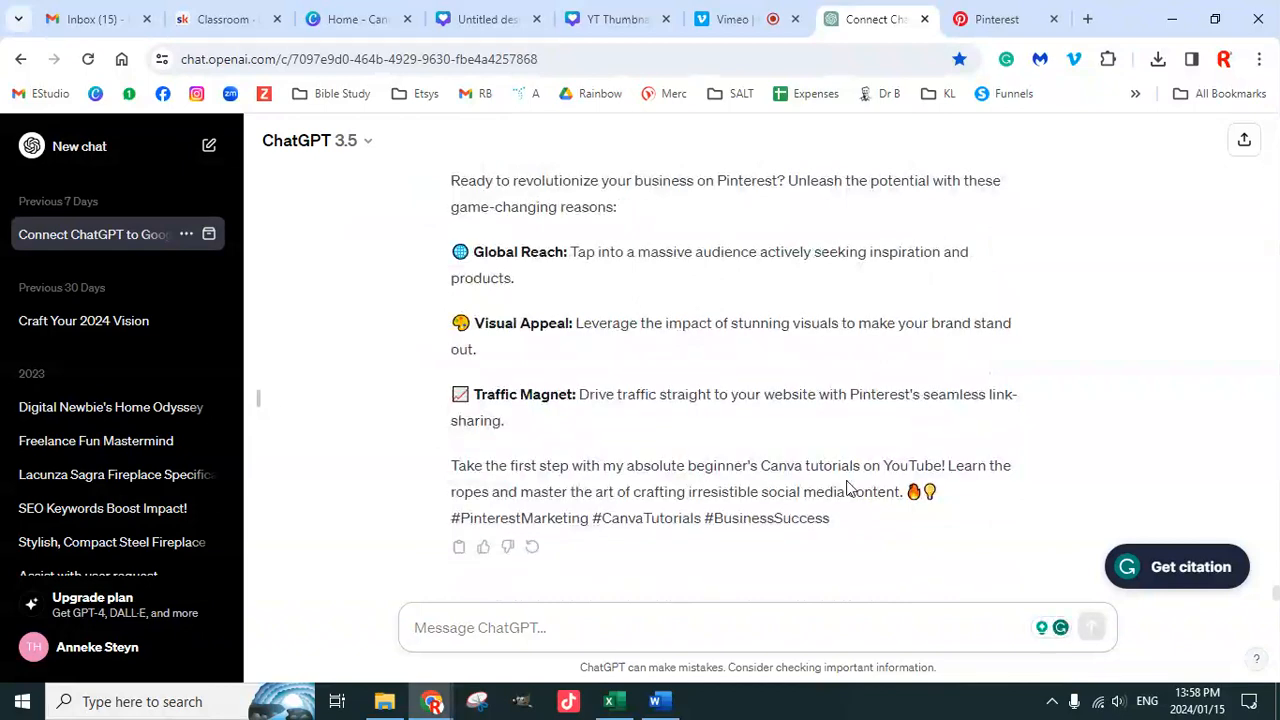
scroll(766, 284, "up", 2)
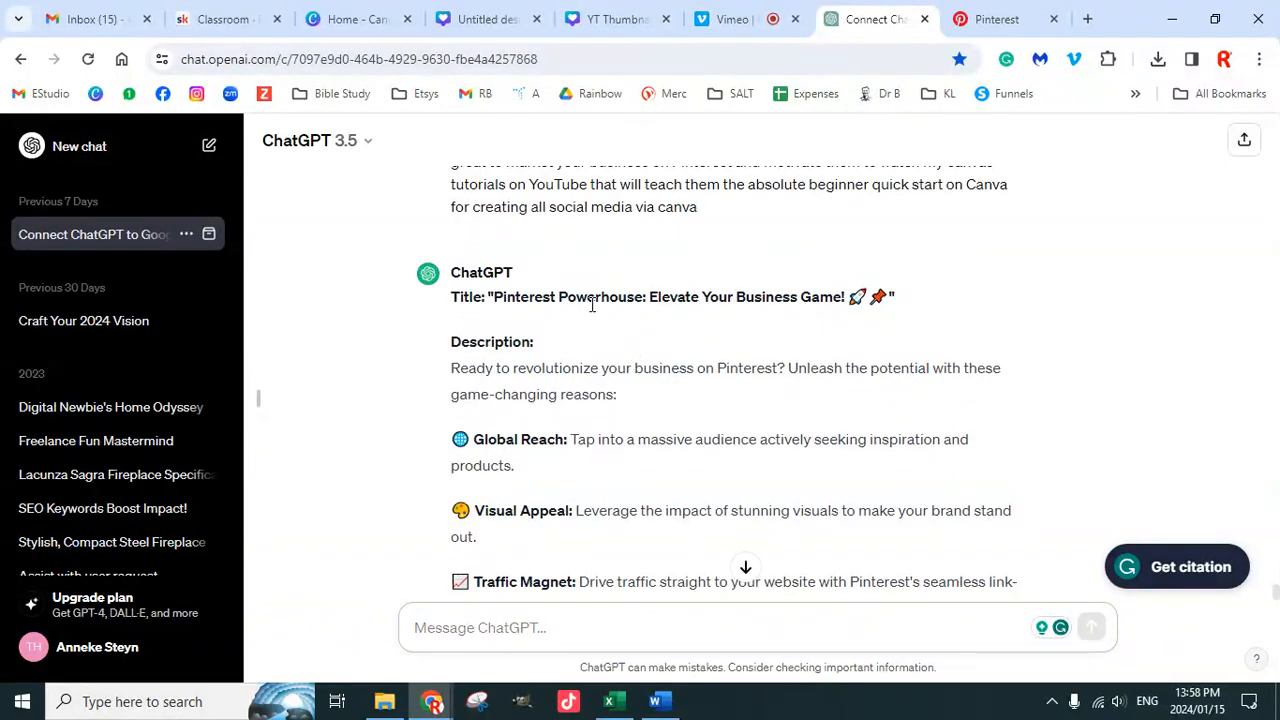
scroll(592, 291, "down", 1)
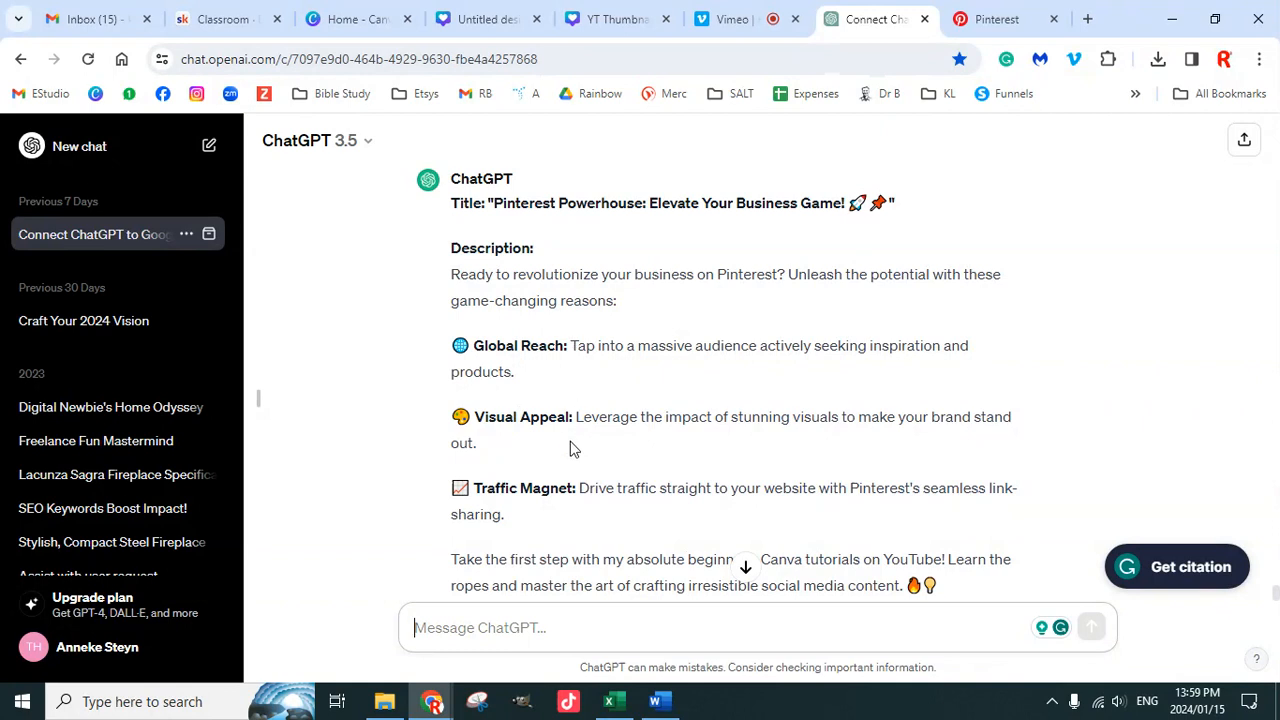
scroll(590, 485, "down", 1)
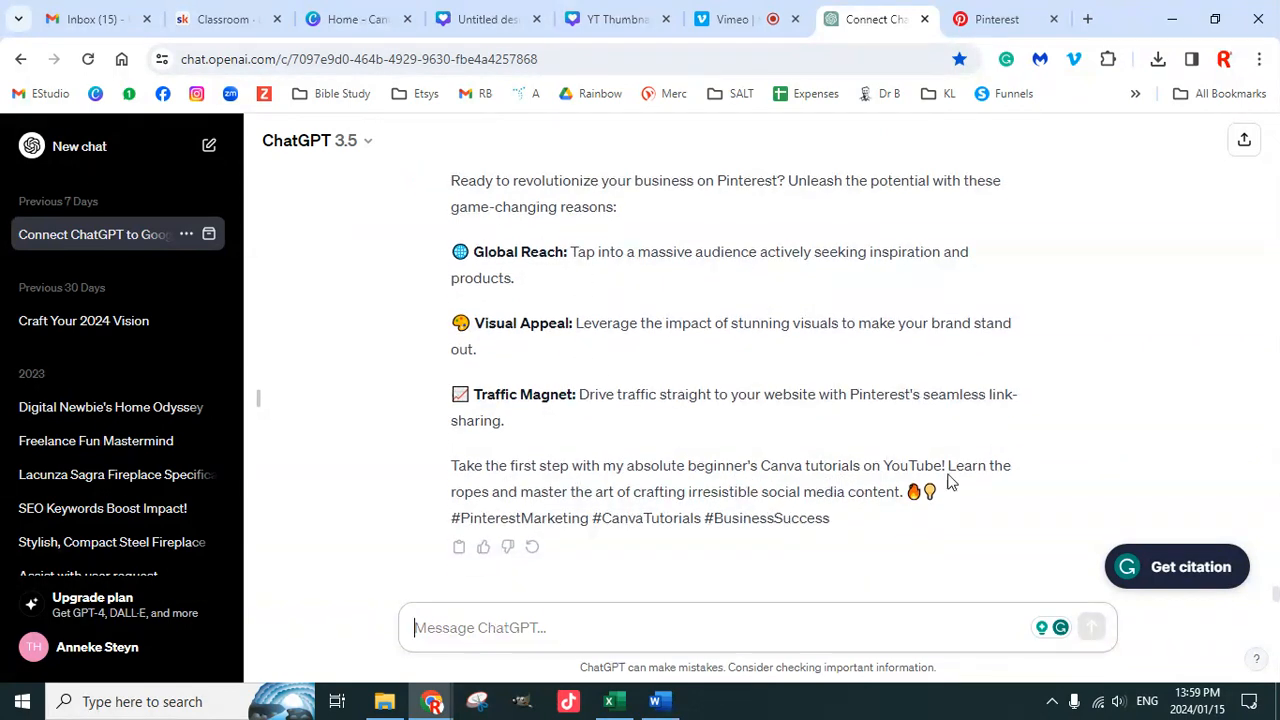
scroll(689, 470, "up", 1)
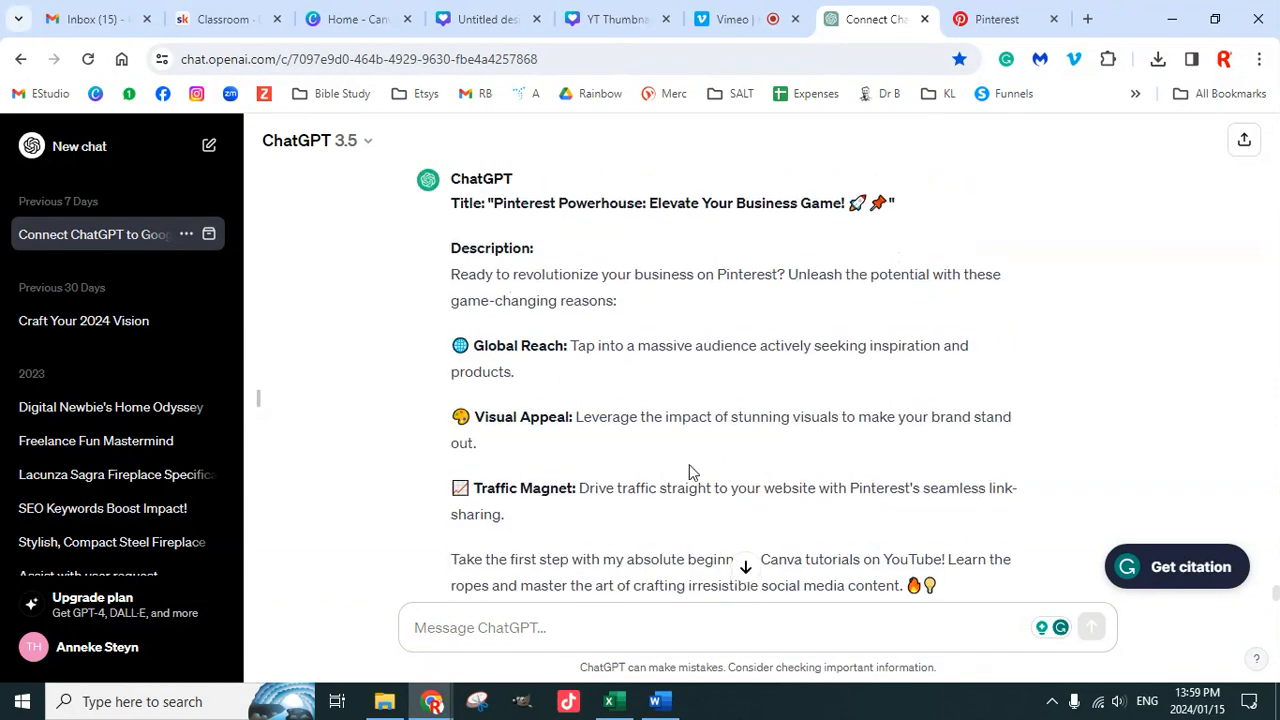
scroll(729, 399, "down", 1)
scroll(711, 417, "up", 3)
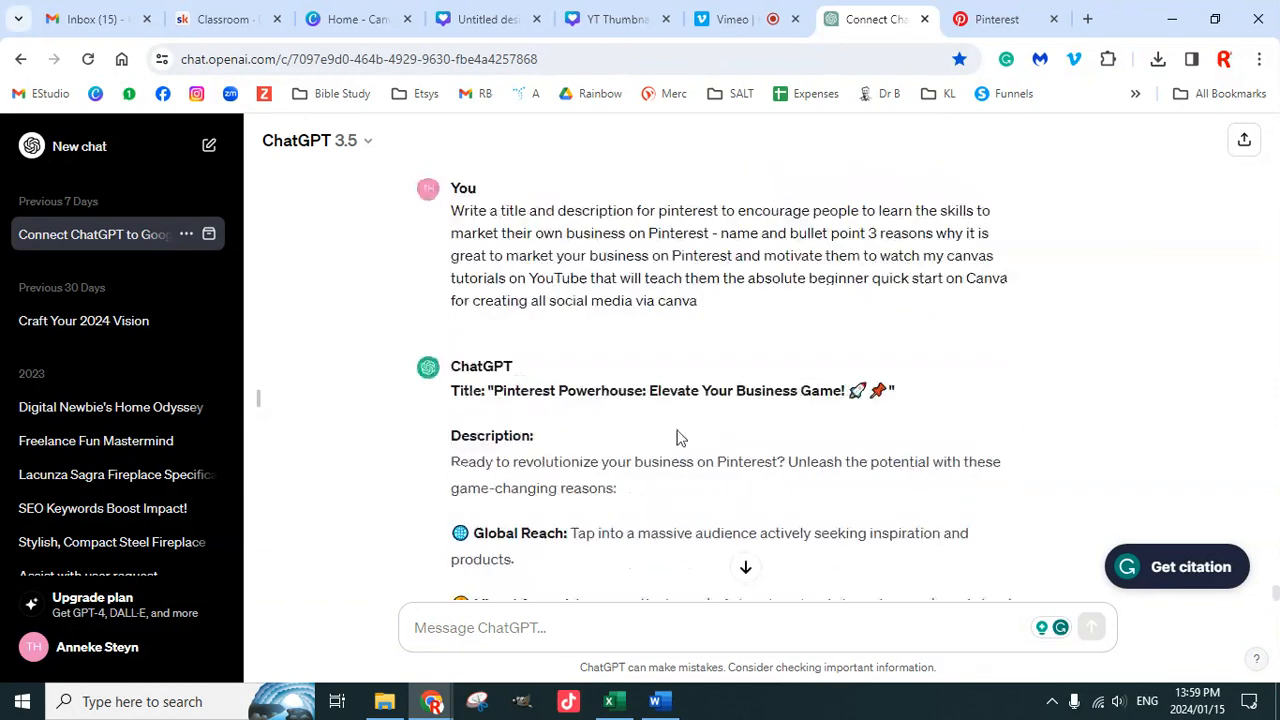
scroll(505, 382, "down", 2)
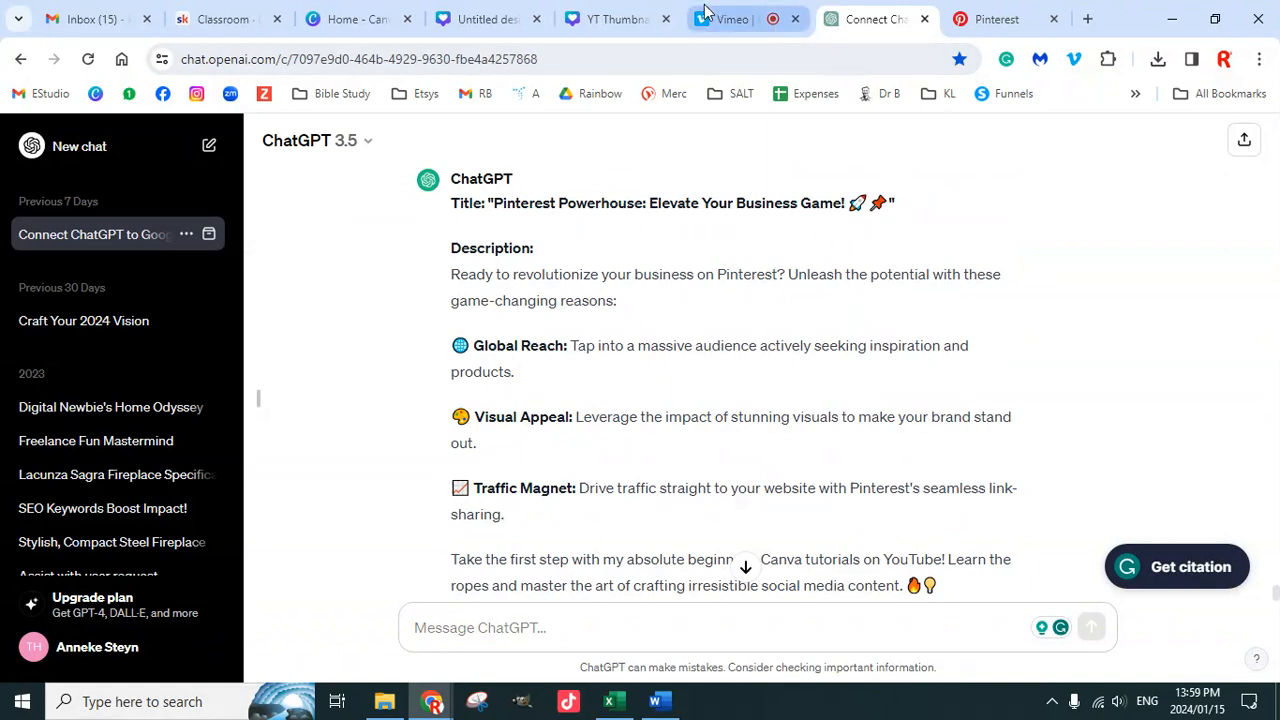
Step: Check the board name on Pinterest, then return to the blank Canva design and title it "Pinterest for Canva Mentorship"
left_click(1005, 28)
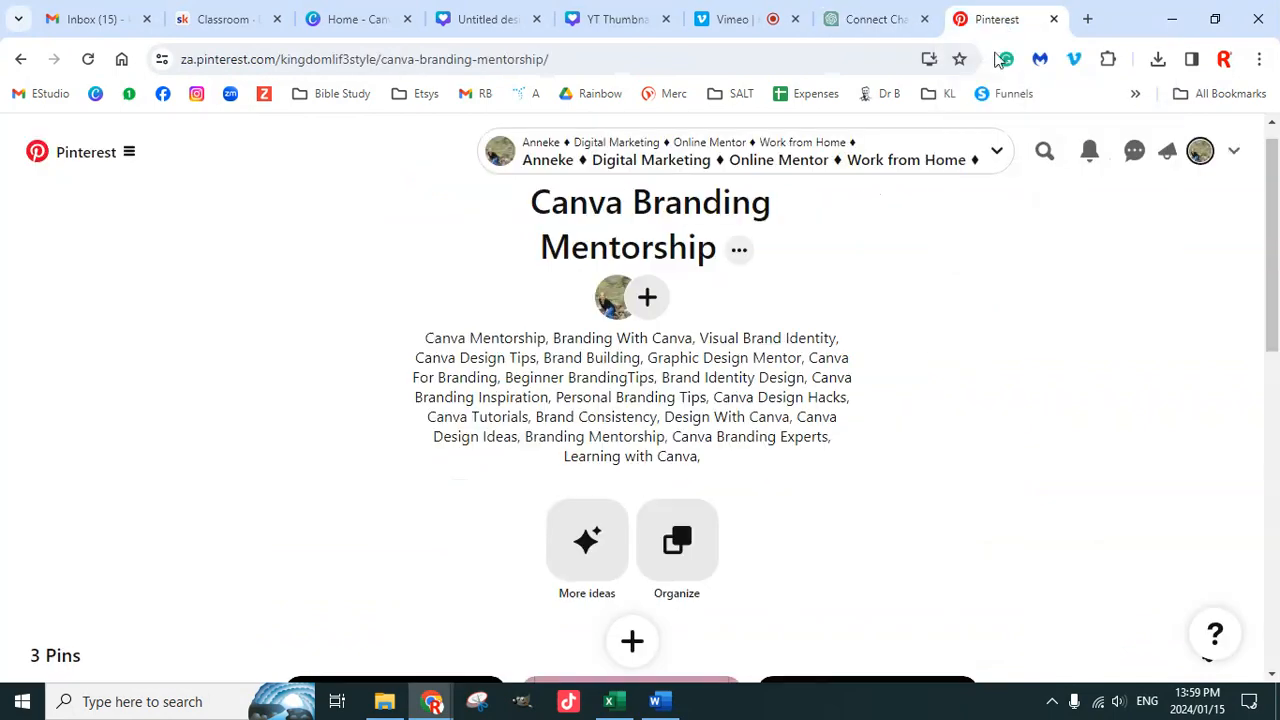
left_click(486, 20)
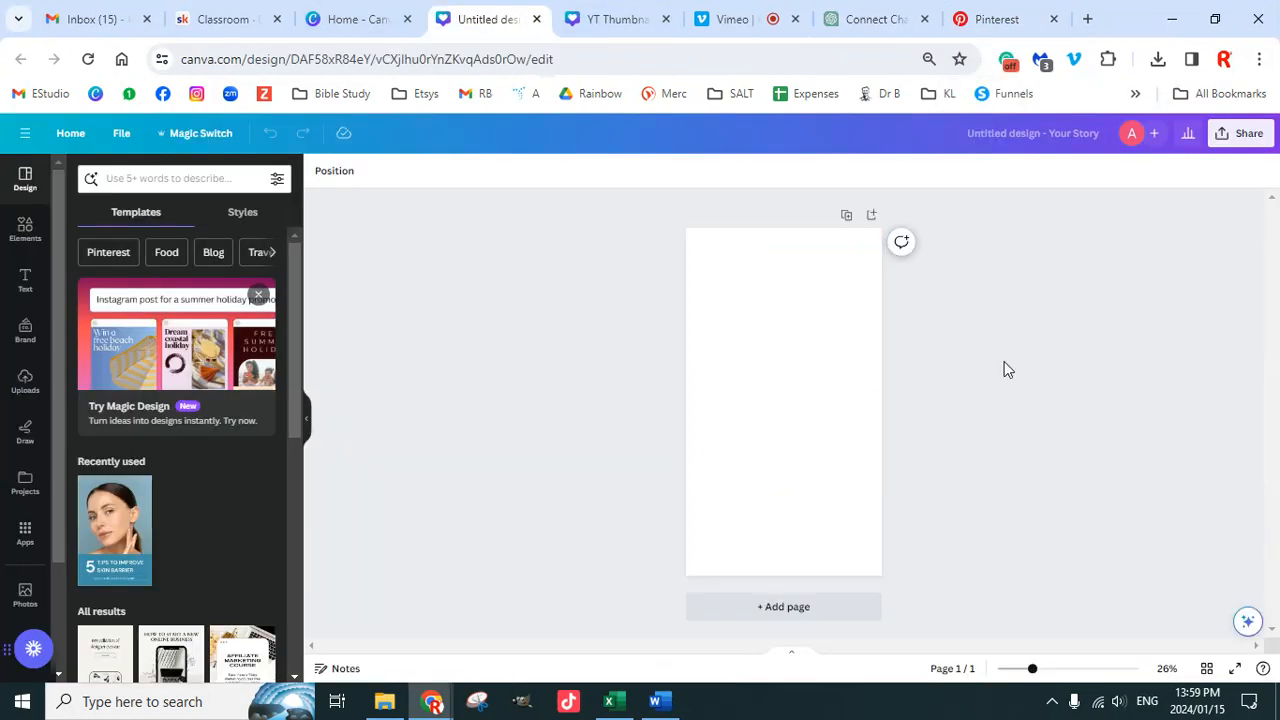
left_click(1013, 127)
type("Pi")
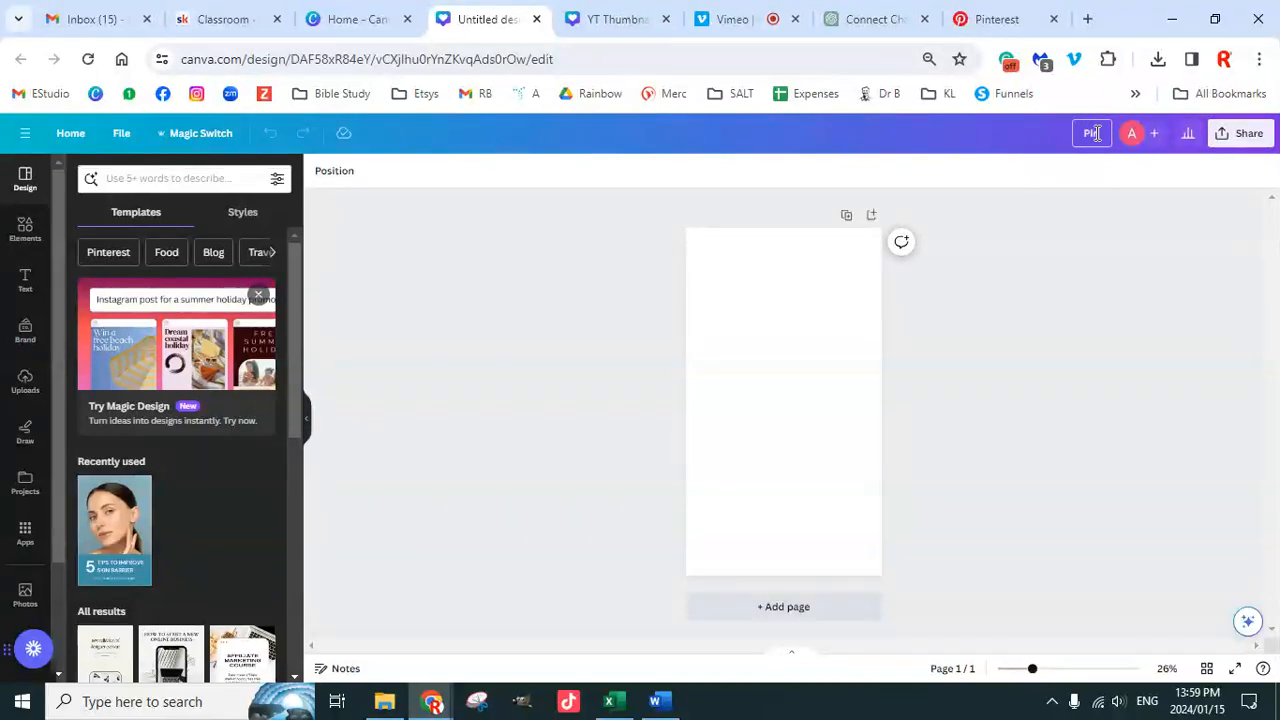
type("nterest for Canva M")
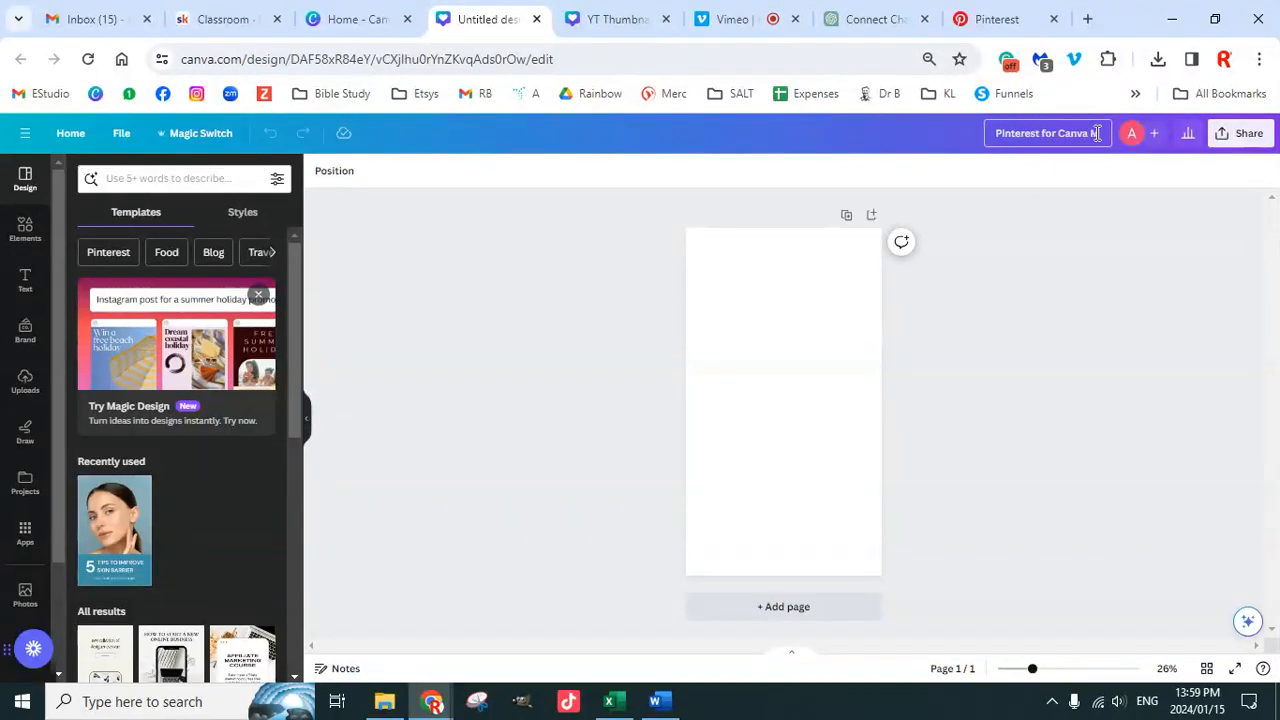
type("entorship")
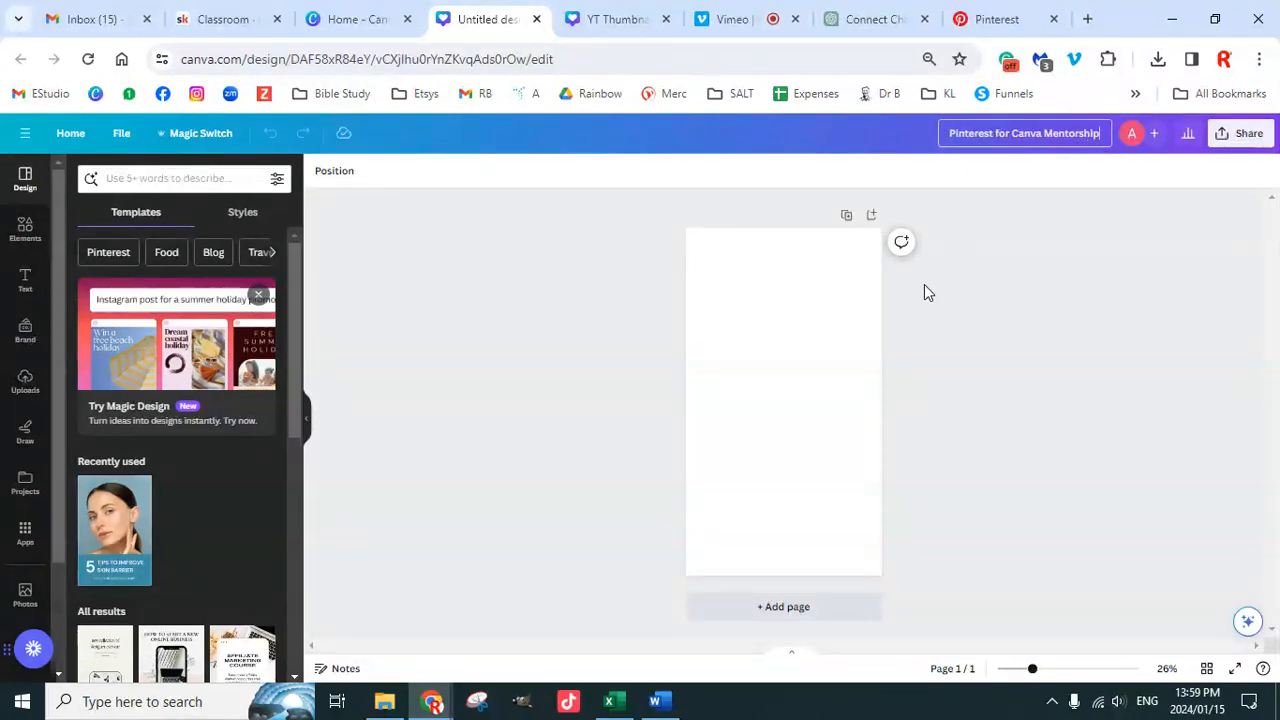
left_click(778, 430)
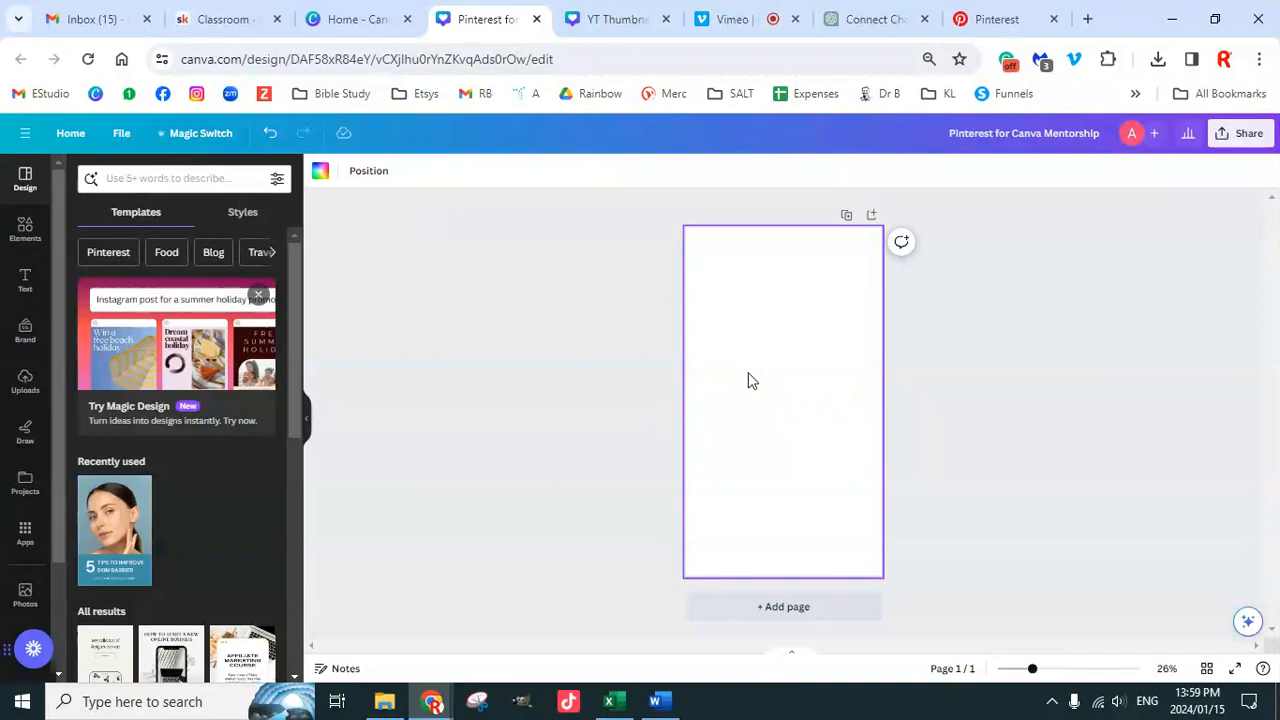
Step: Browse the suggested Pinterest Pin templates for a layout that suits the Canva tutorial promotion
scroll(189, 514, "down", 5)
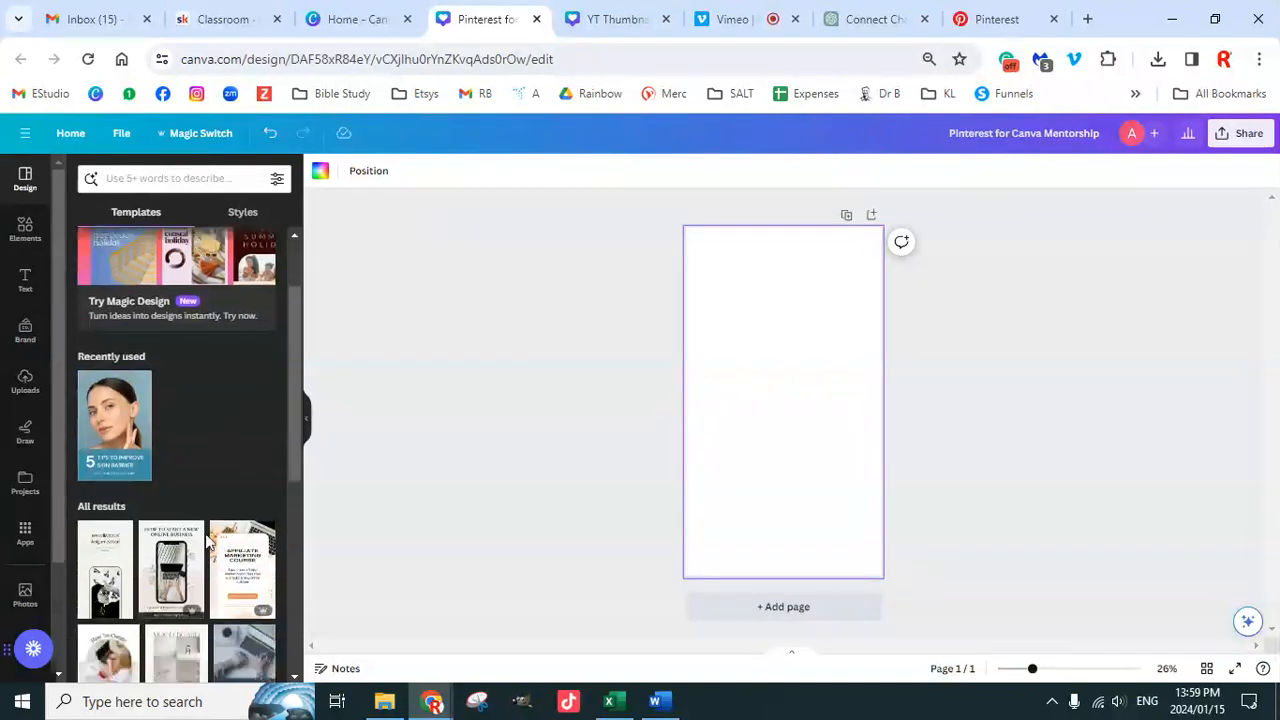
scroll(210, 540, "down", 1)
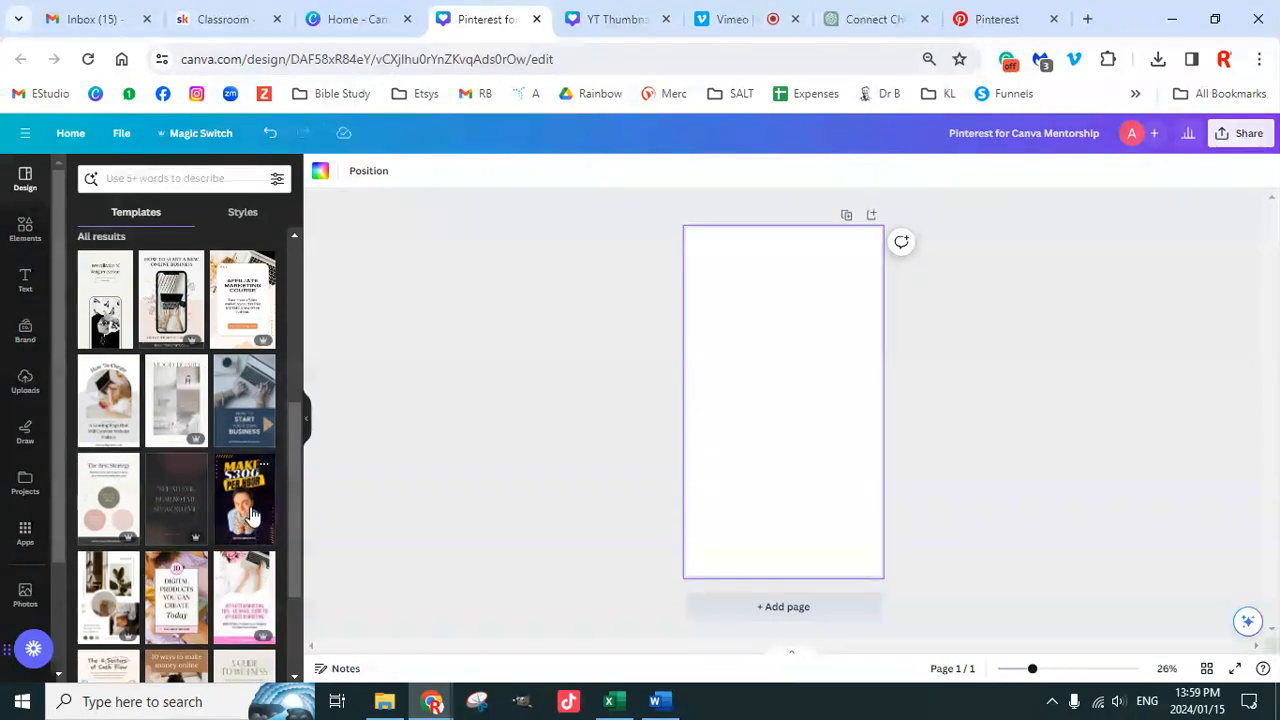
scroll(252, 515, "down", 10)
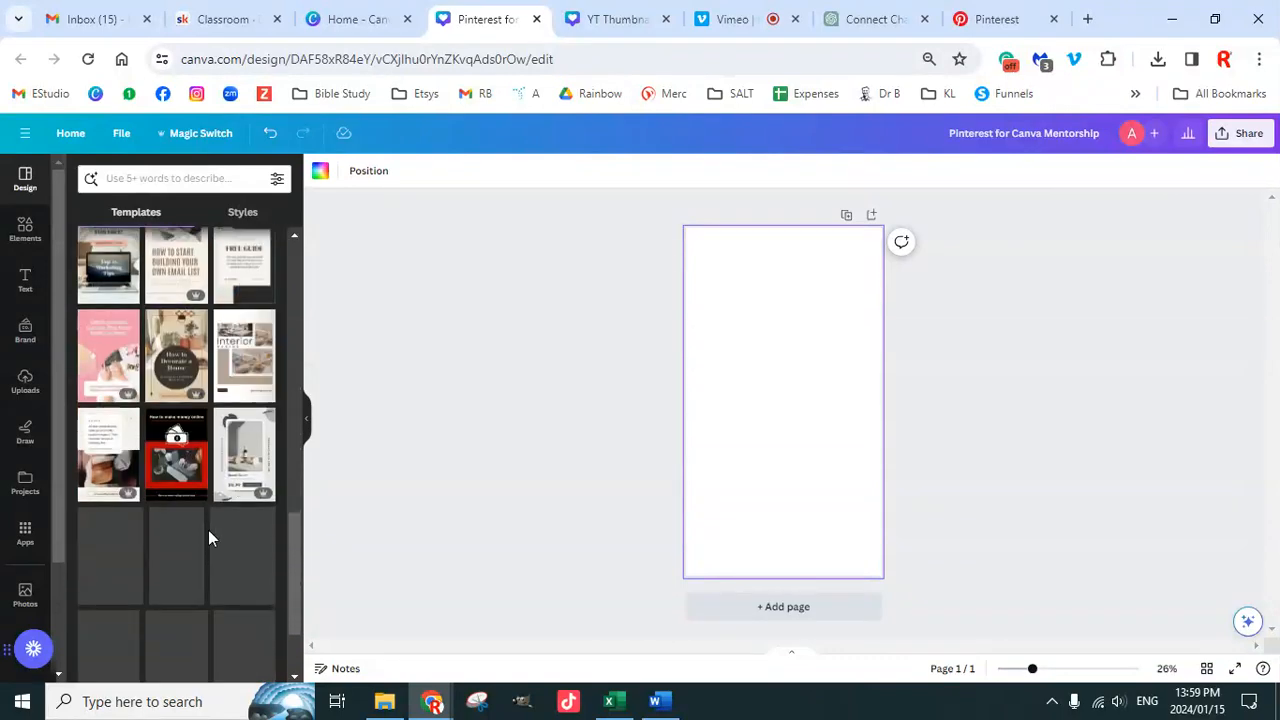
scroll(200, 525, "down", 2)
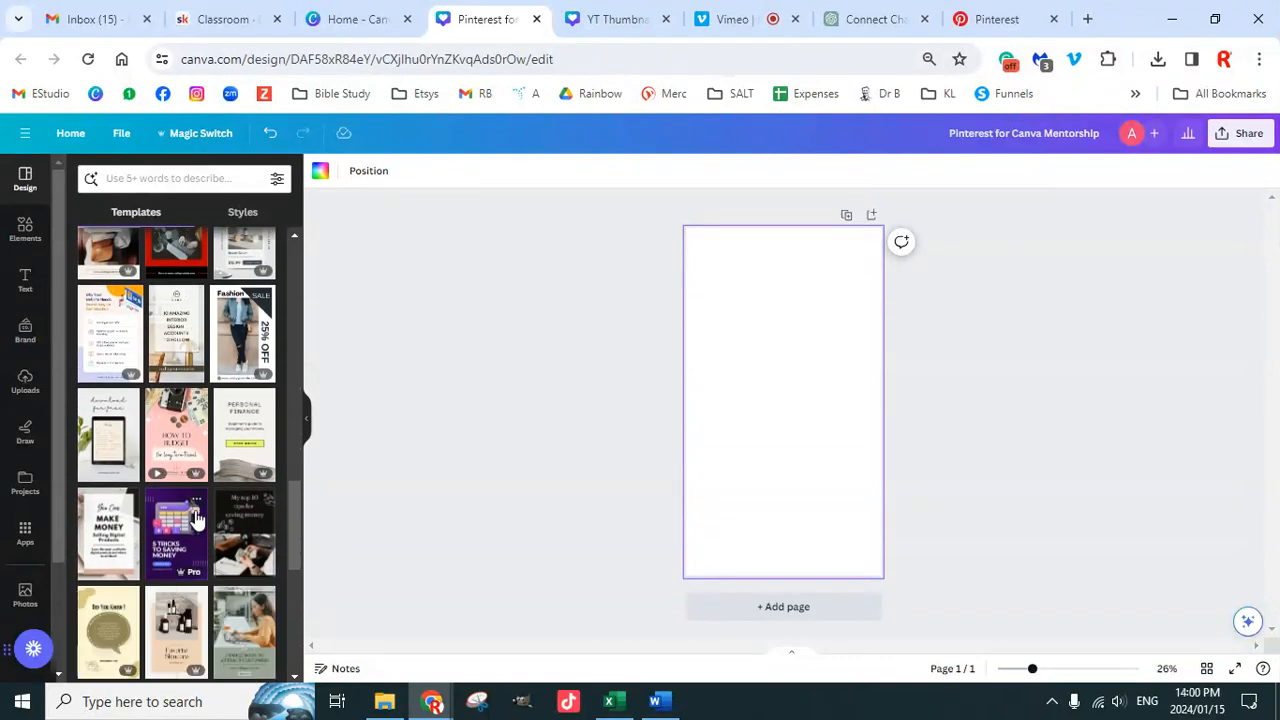
scroll(196, 518, "up", 2)
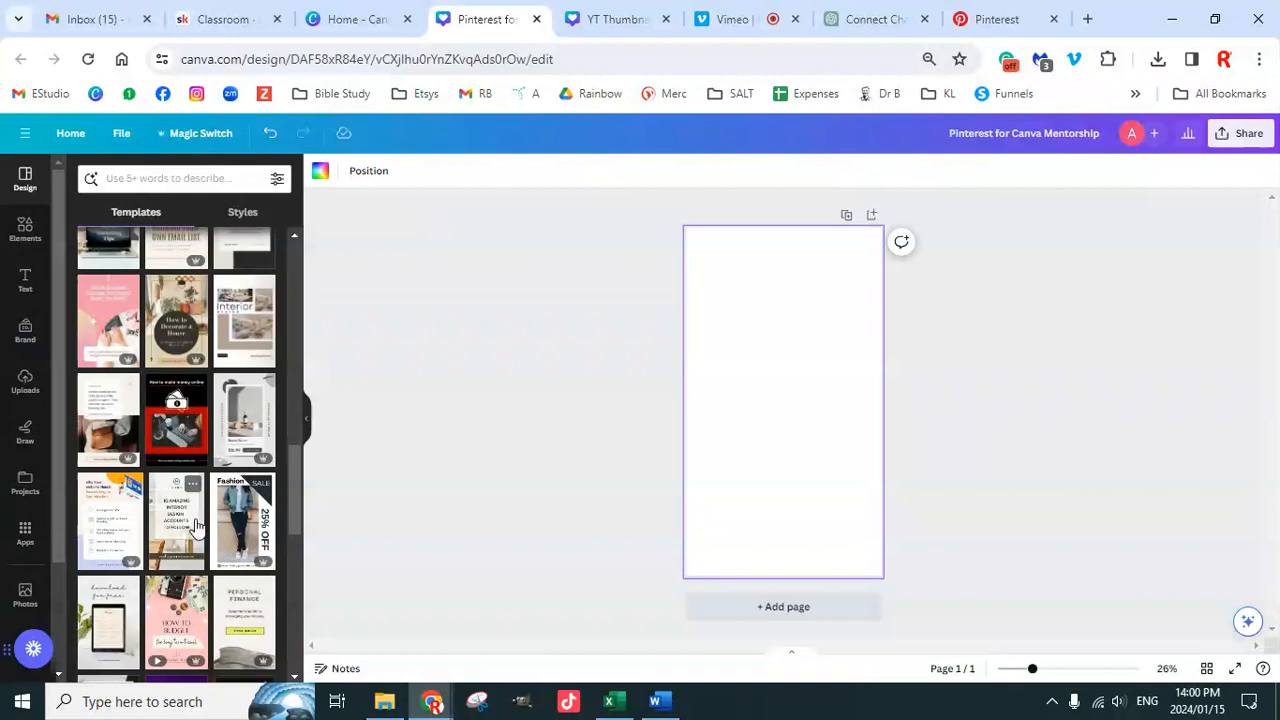
scroll(200, 522, "down", 4)
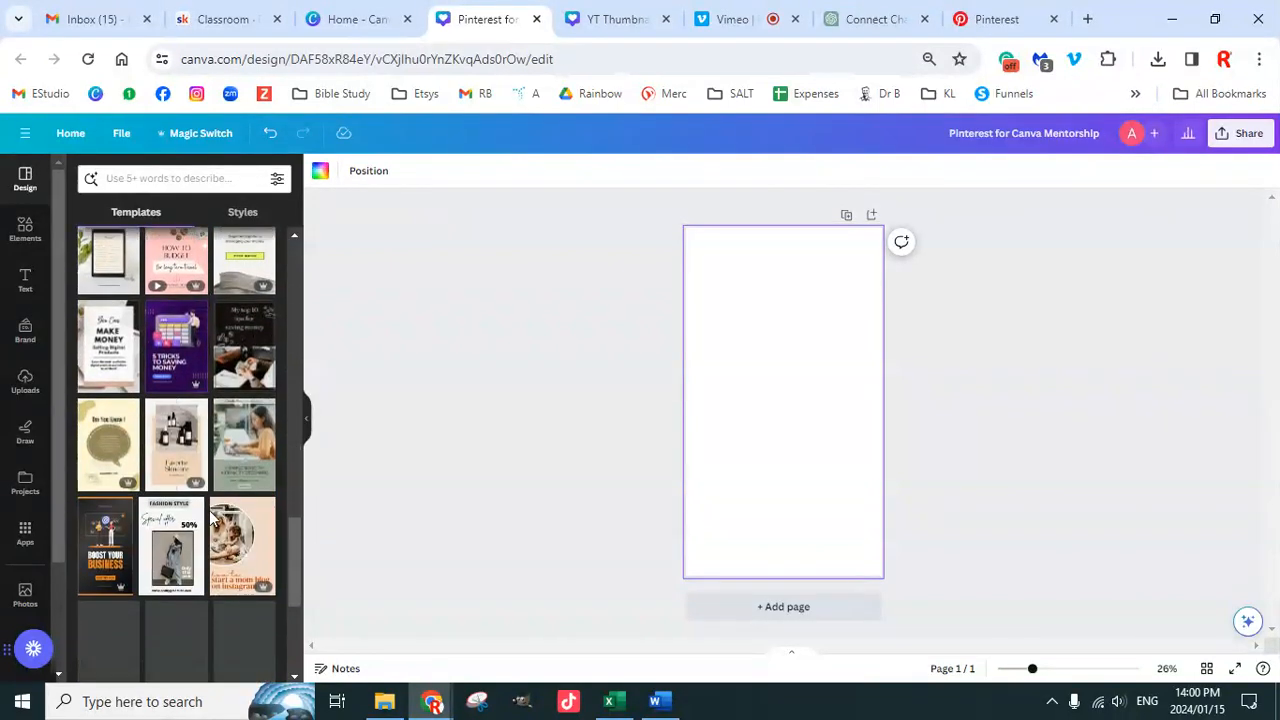
scroll(212, 520, "down", 4)
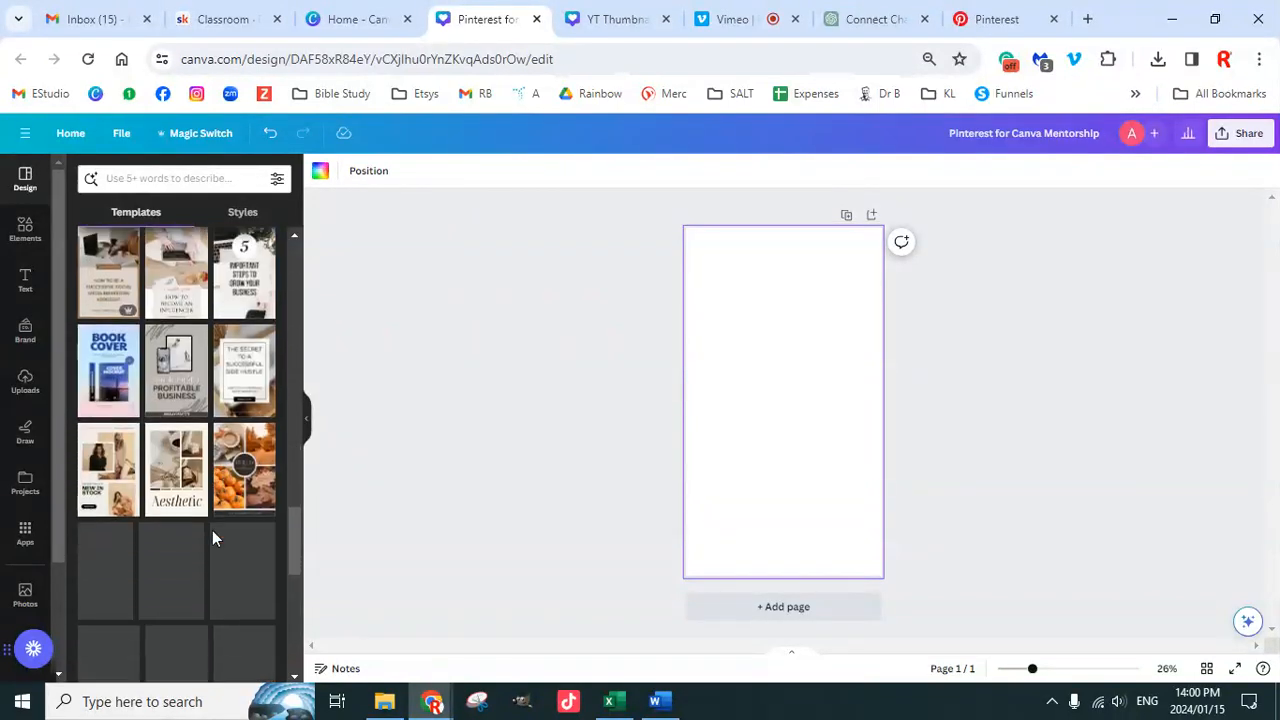
scroll(212, 538, "down", 2)
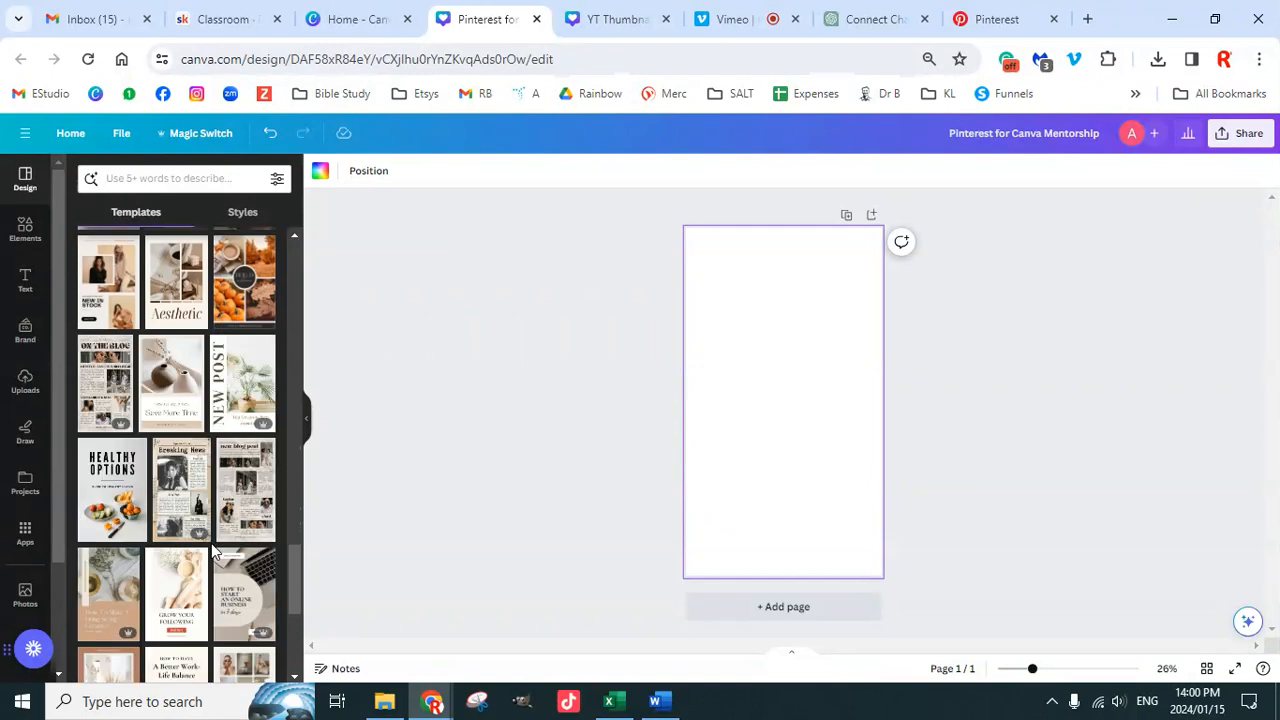
scroll(211, 543, "up", 15)
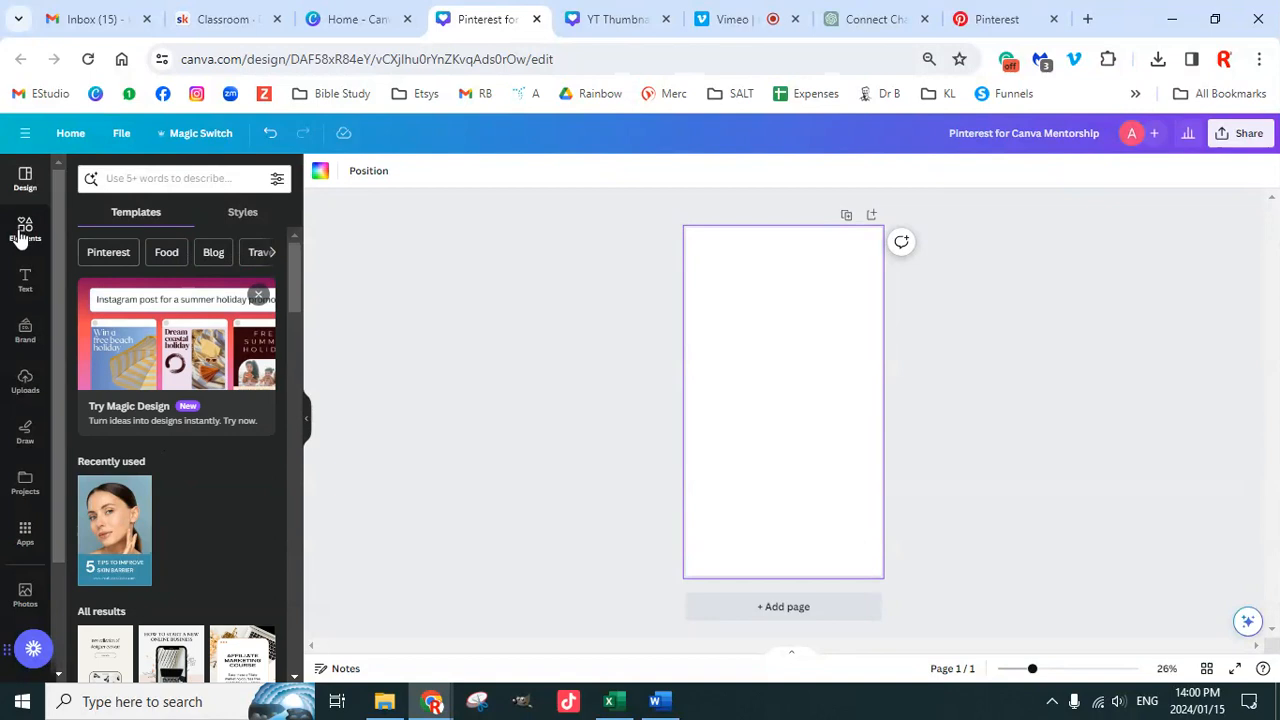
Step: Search the Pinterest Pin templates for "4 frames"
left_click(134, 178)
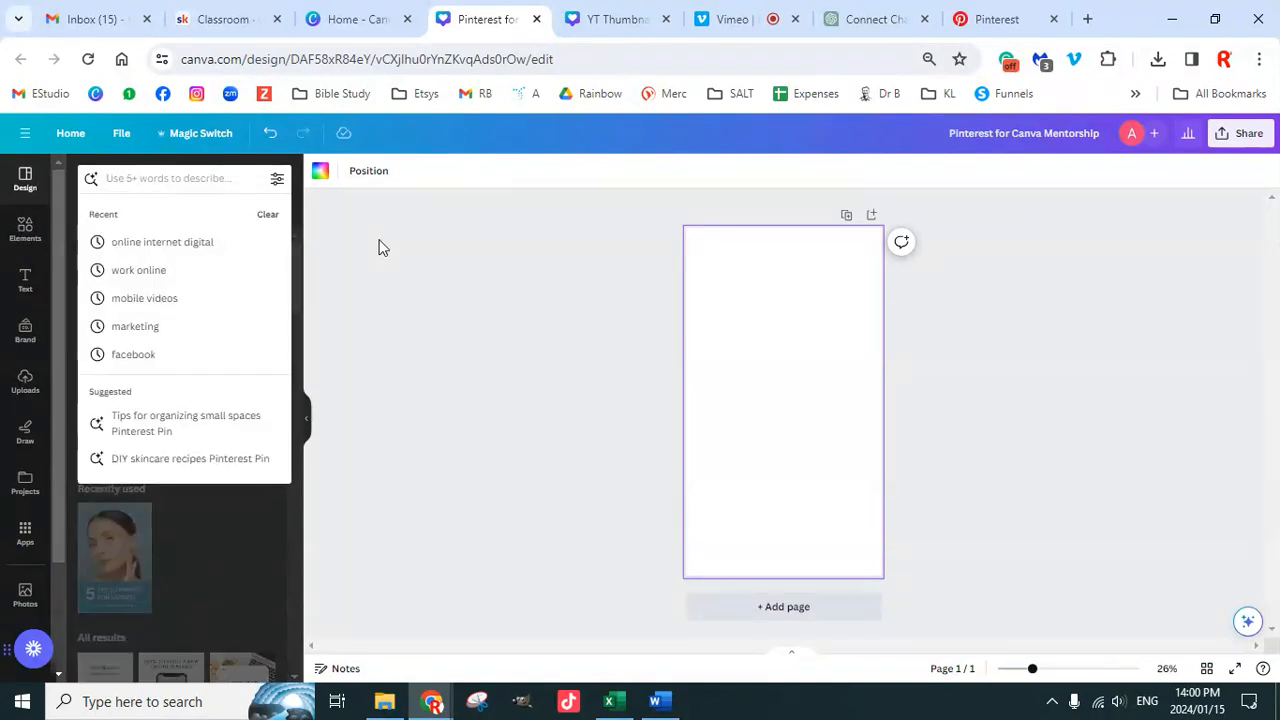
type("4 frames")
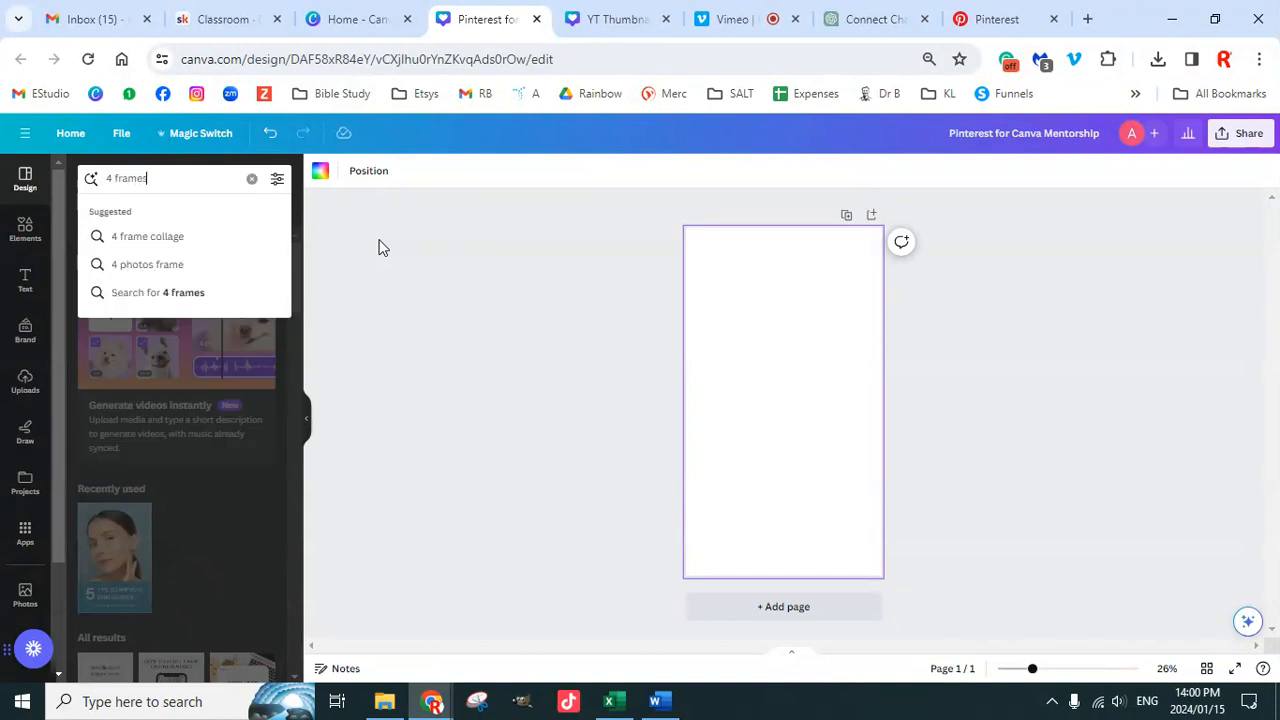
key("Return")
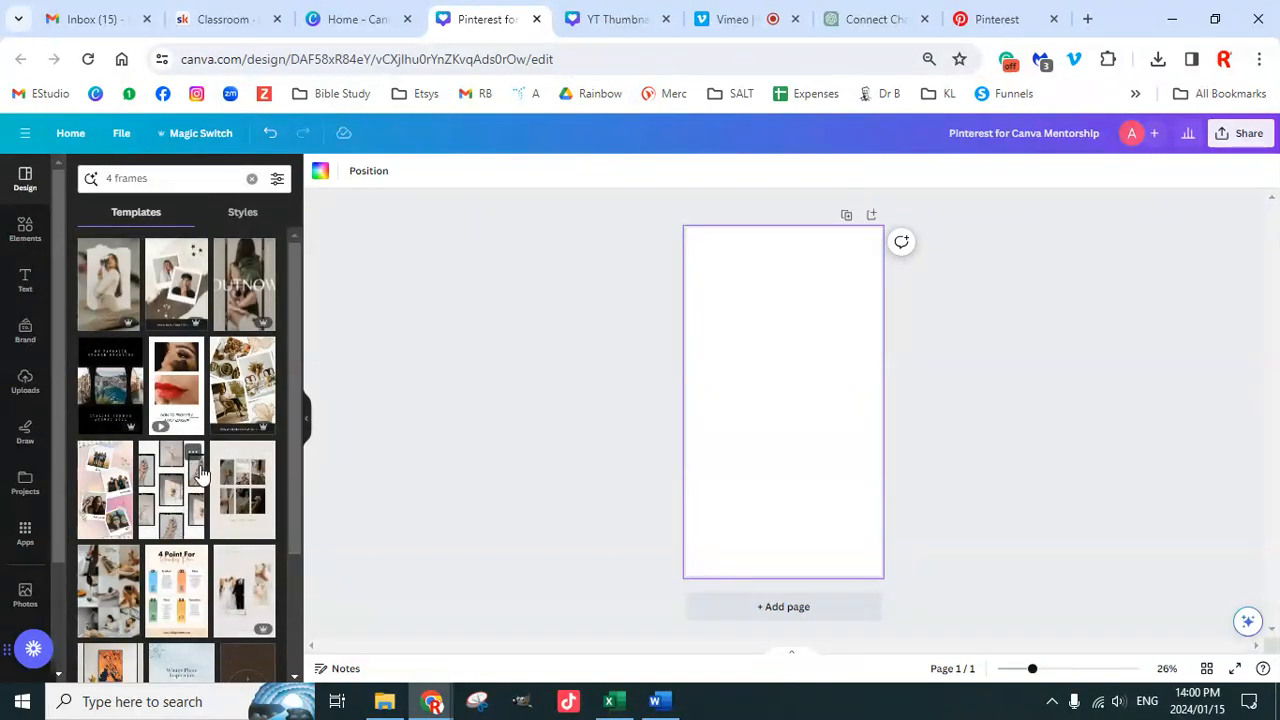
Step: Browse the template results and apply the Pink Orange Pastel Gradient Aesthetic Film Frame Pinterest Pin to the page
scroll(181, 490, "down", 3)
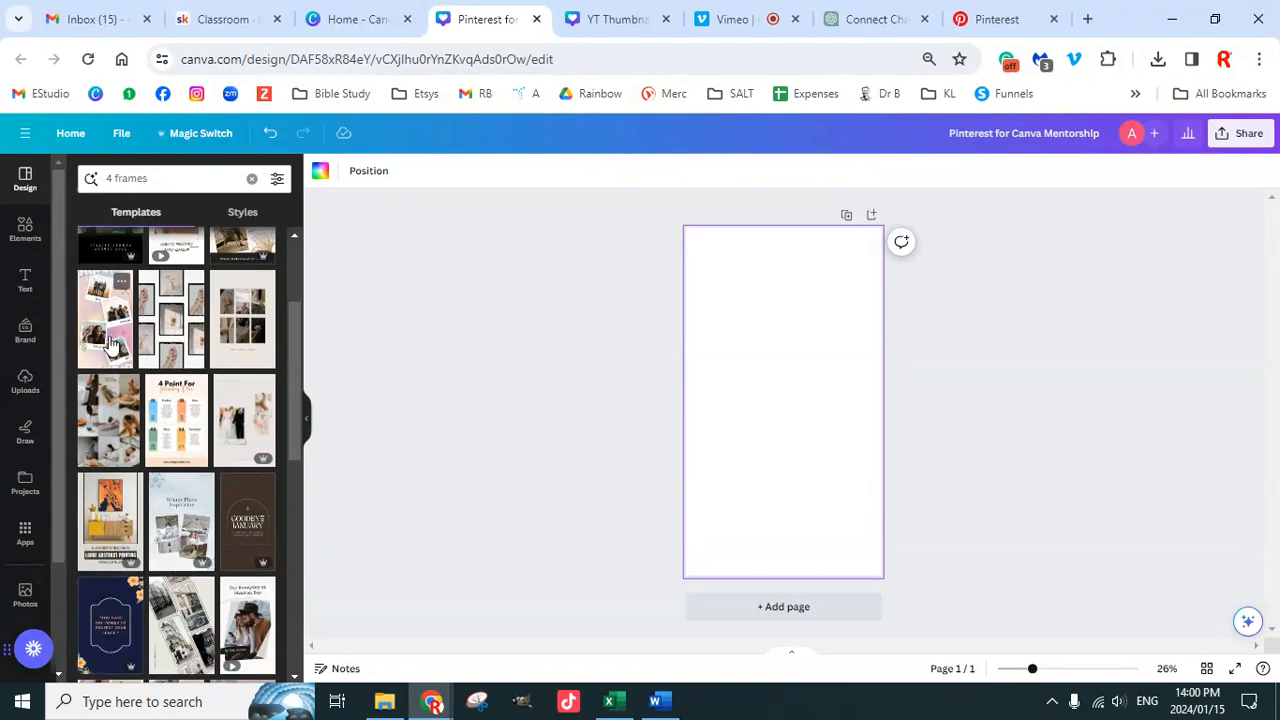
scroll(108, 345, "down", 3)
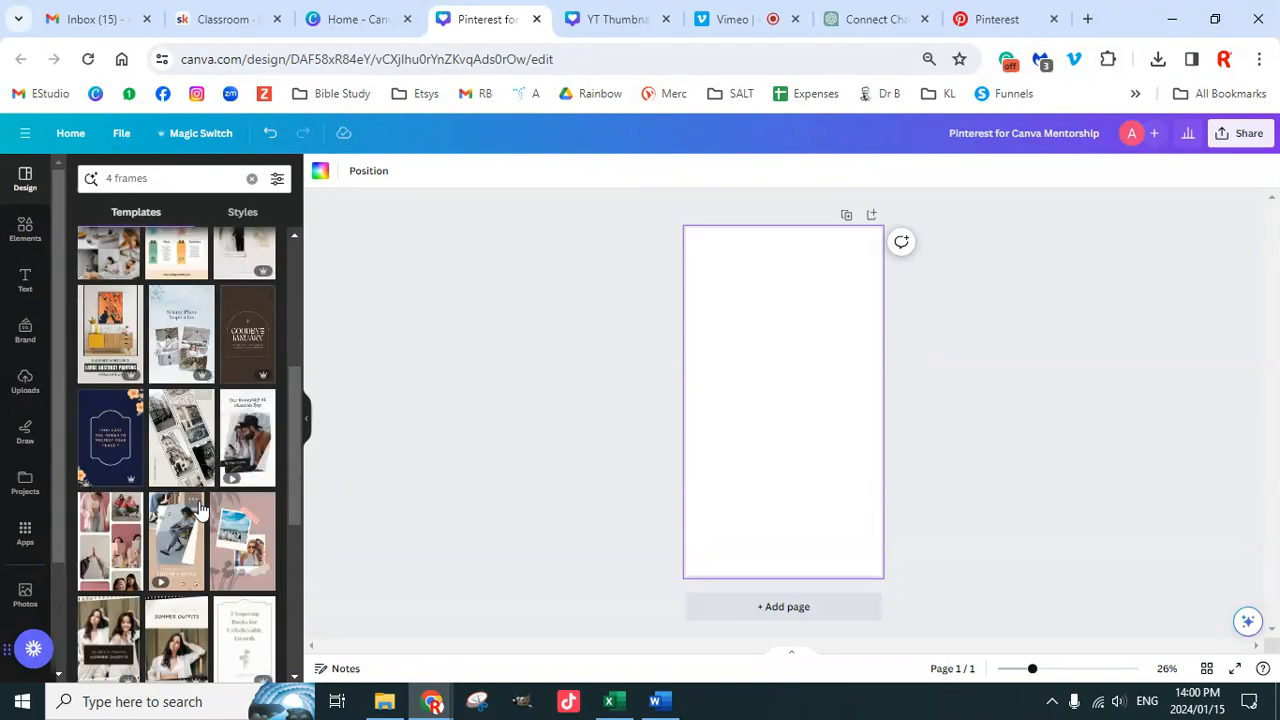
scroll(181, 433, "down", 3)
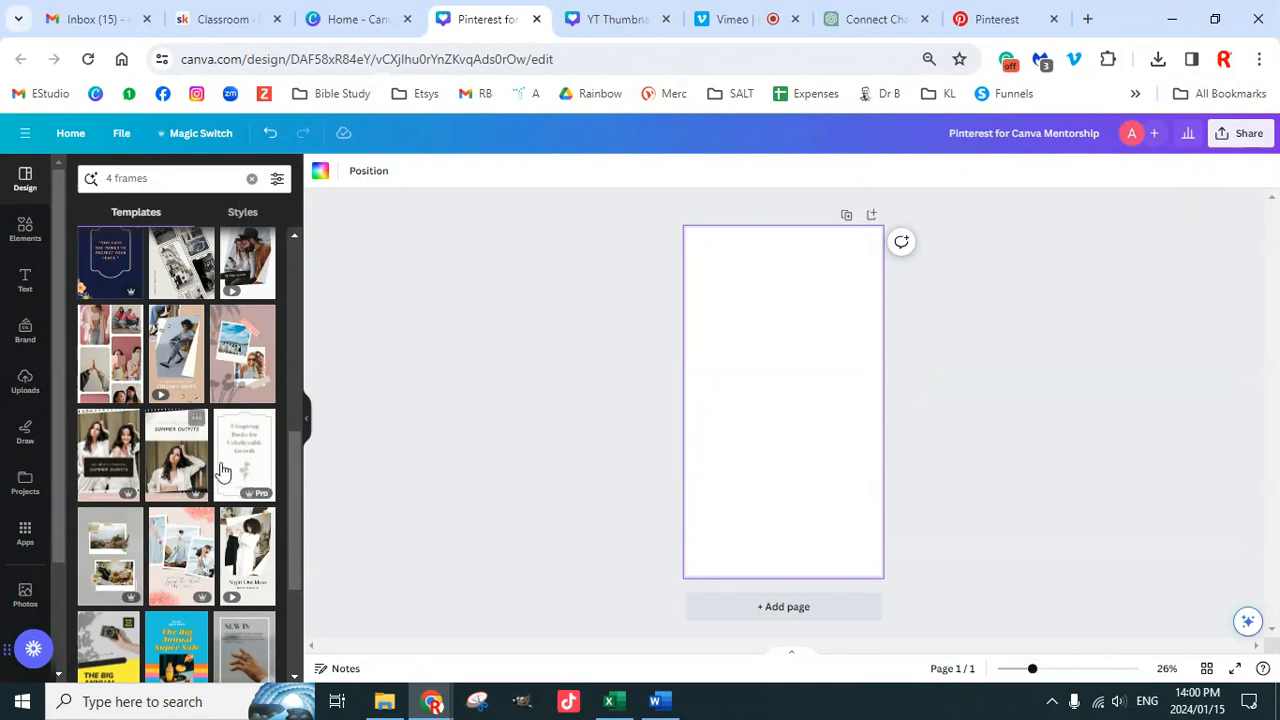
scroll(186, 480, "down", 3)
scroll(186, 496, "down", 8)
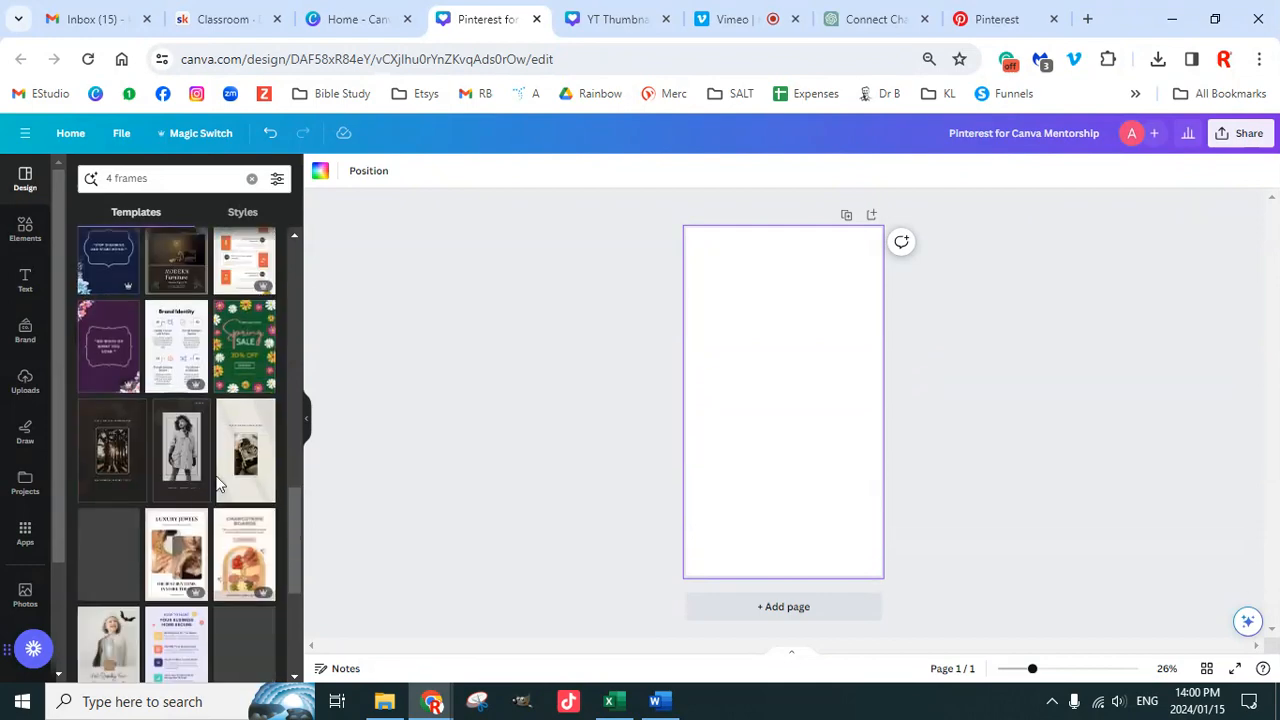
scroll(186, 538, "down", 5)
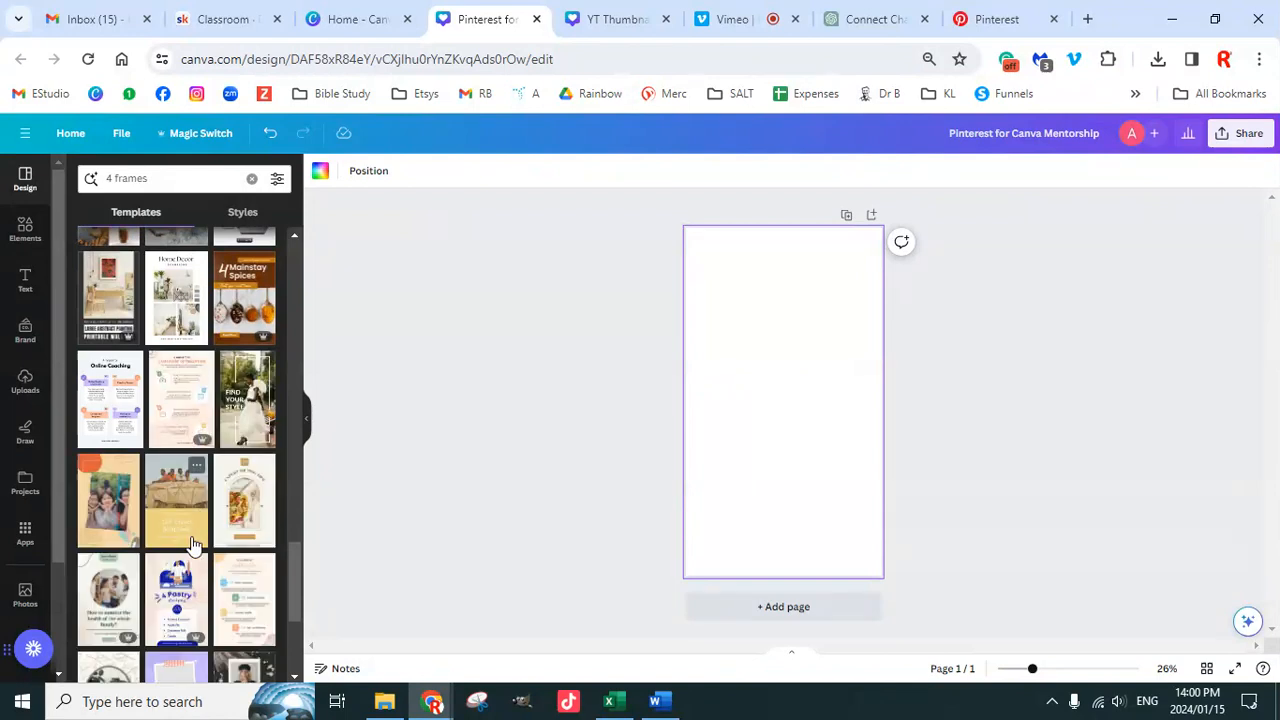
scroll(199, 540, "down", 3)
scroll(217, 543, "down", 3)
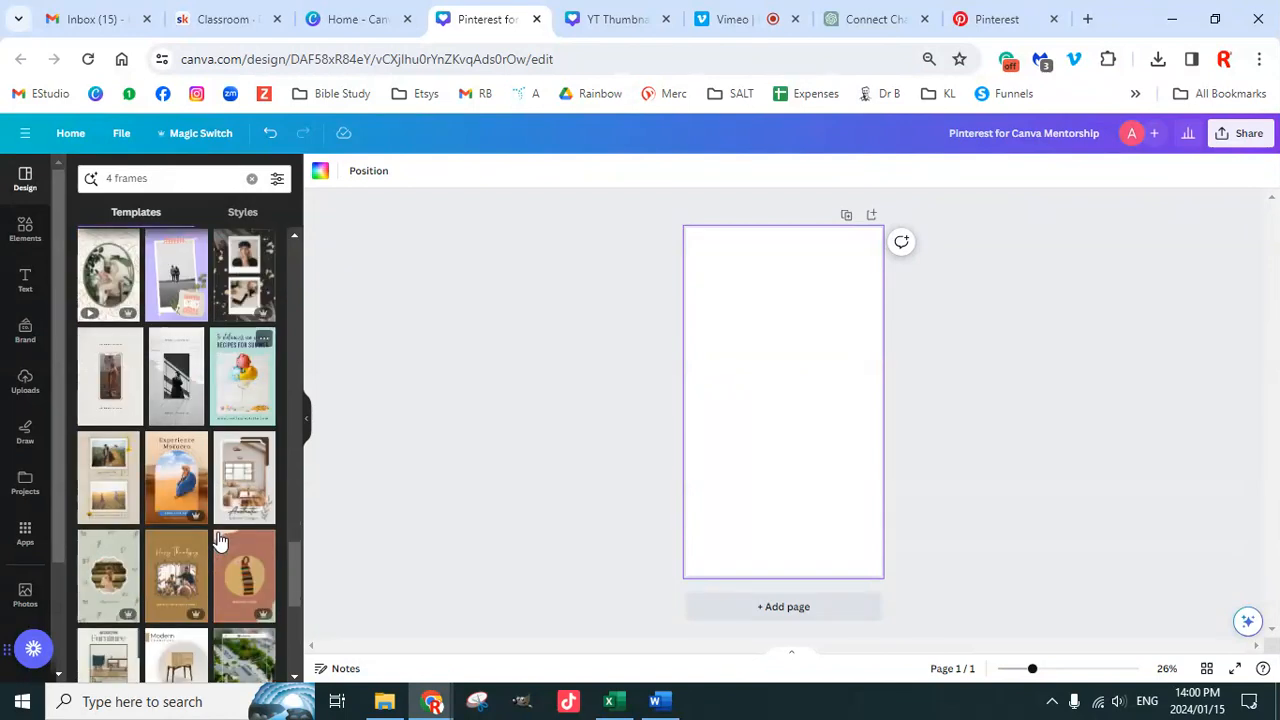
scroll(222, 495, "up", 3)
scroll(226, 507, "down", 3)
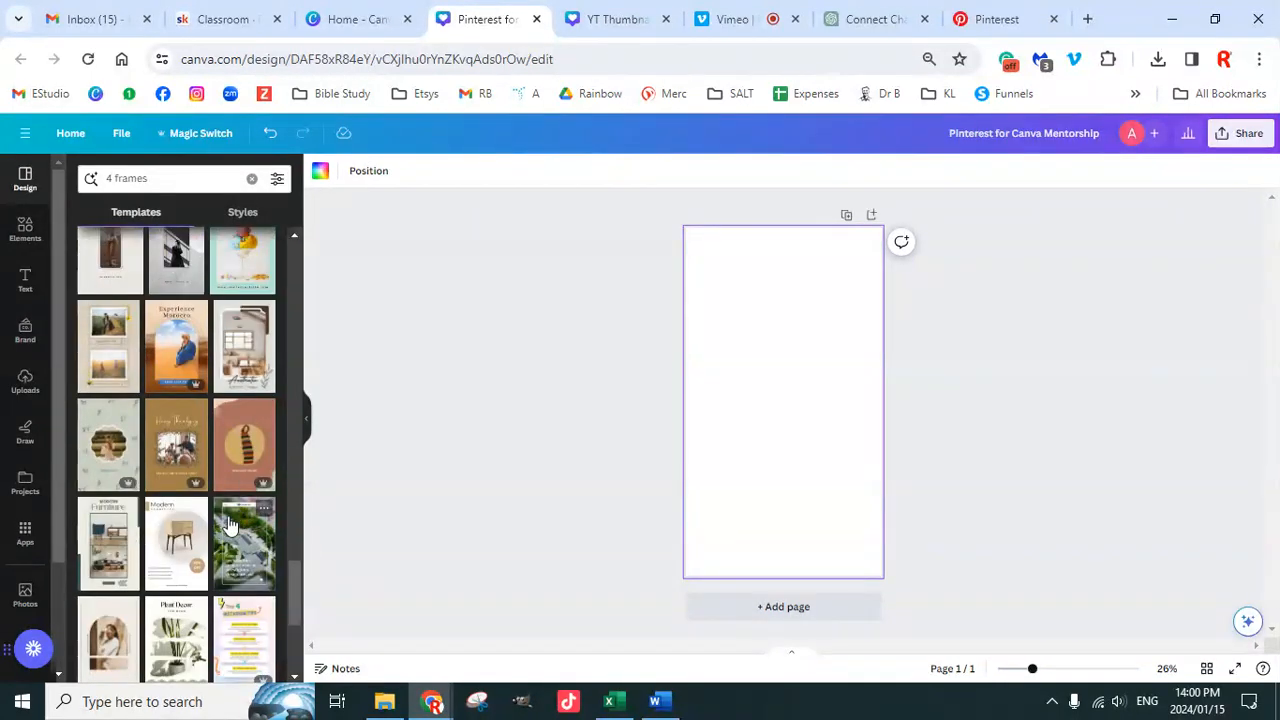
scroll(232, 520, "down", 2)
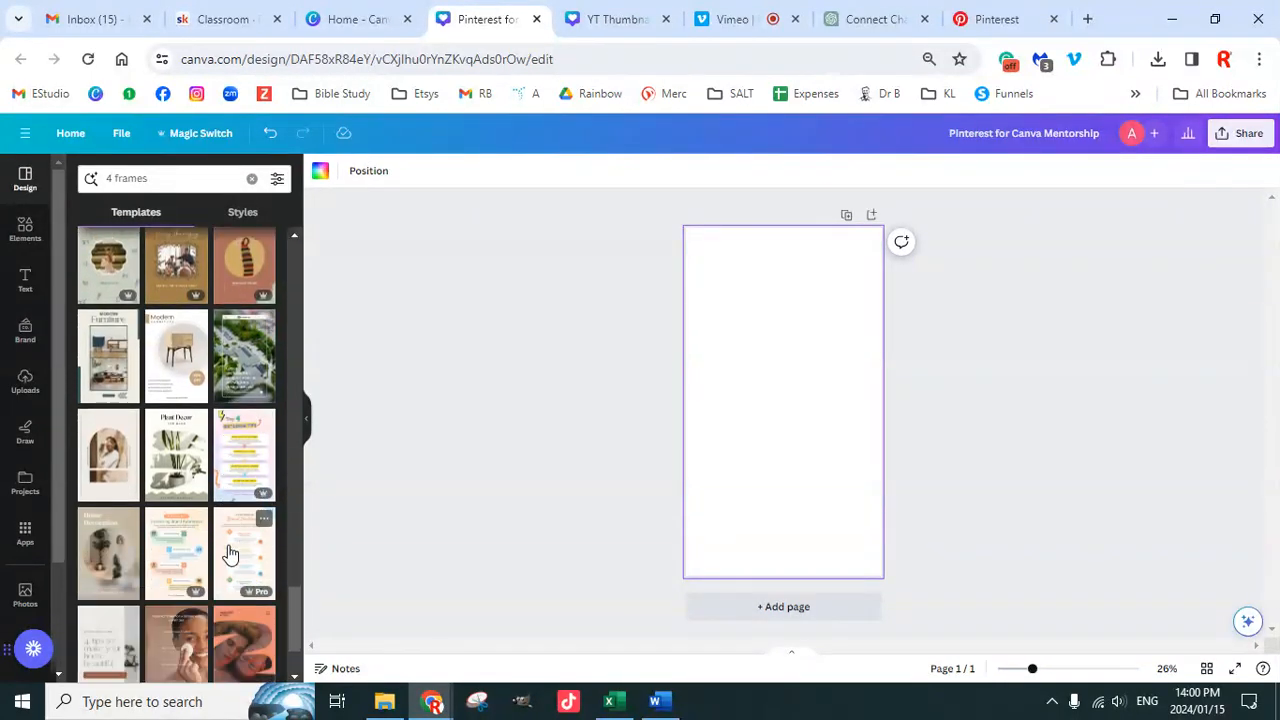
scroll(230, 545, "down", 3)
scroll(225, 546, "down", 3)
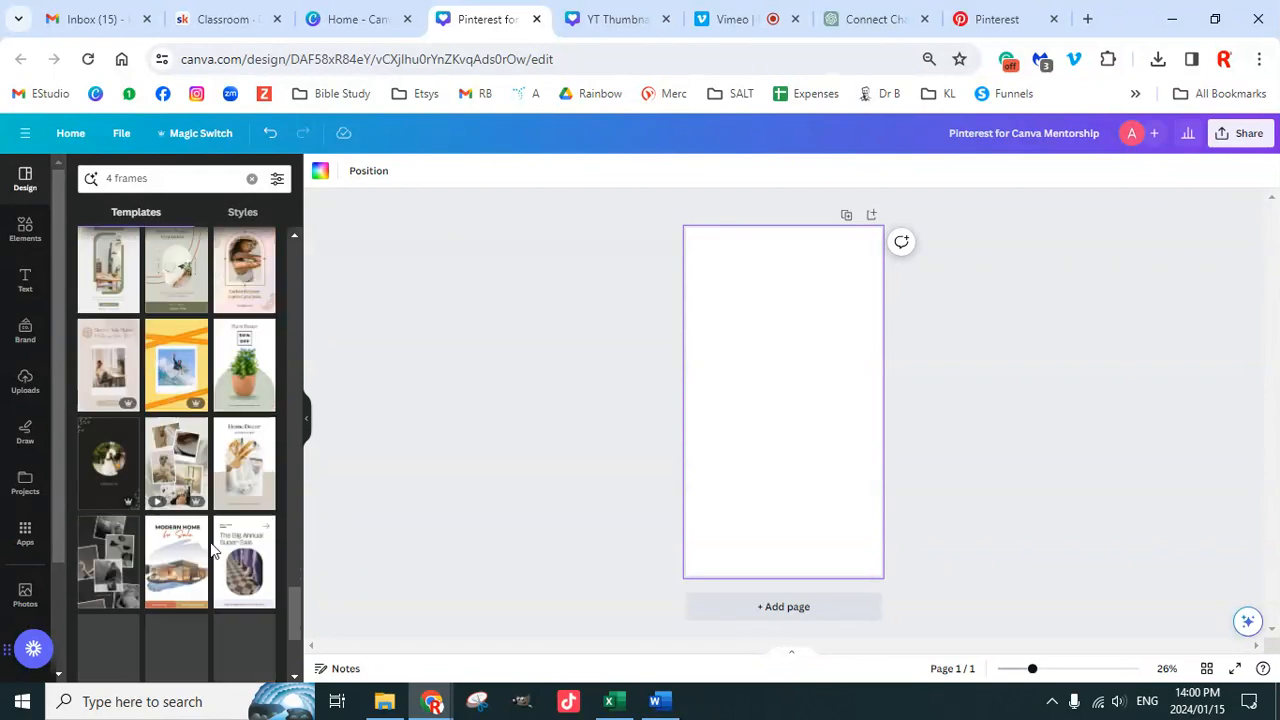
scroll(212, 540, "down", 3)
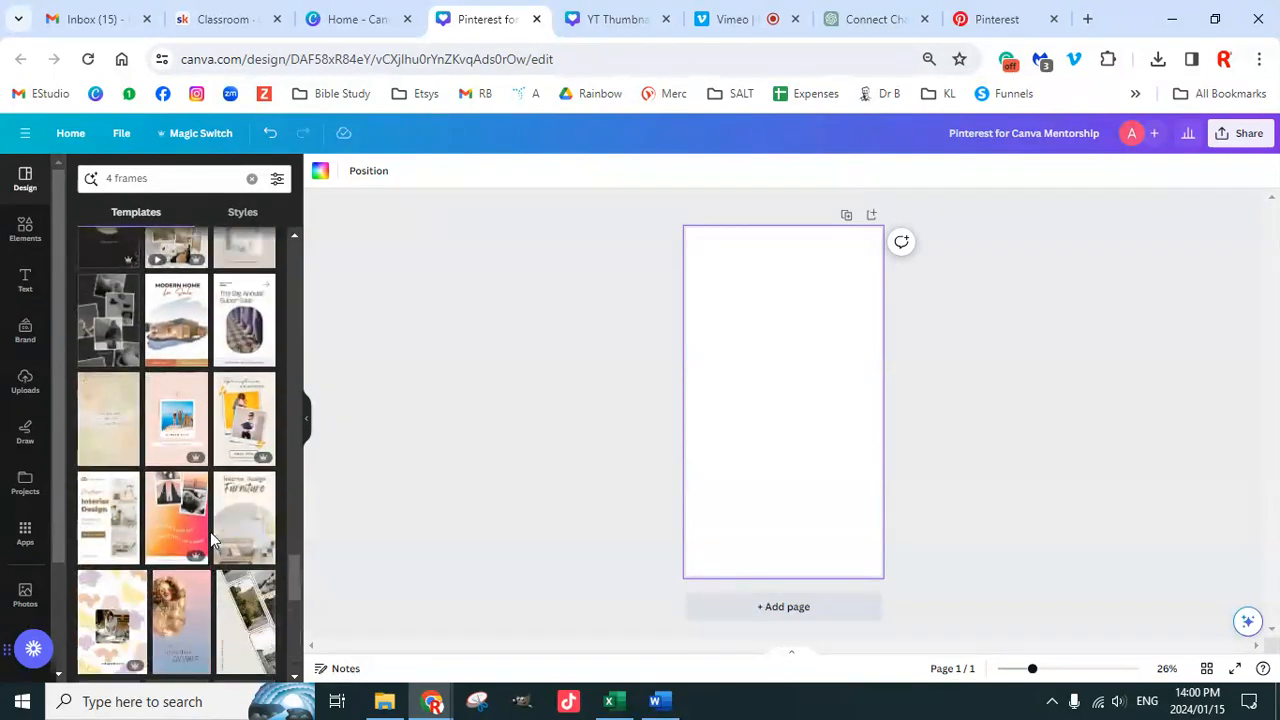
scroll(212, 540, "up", 1)
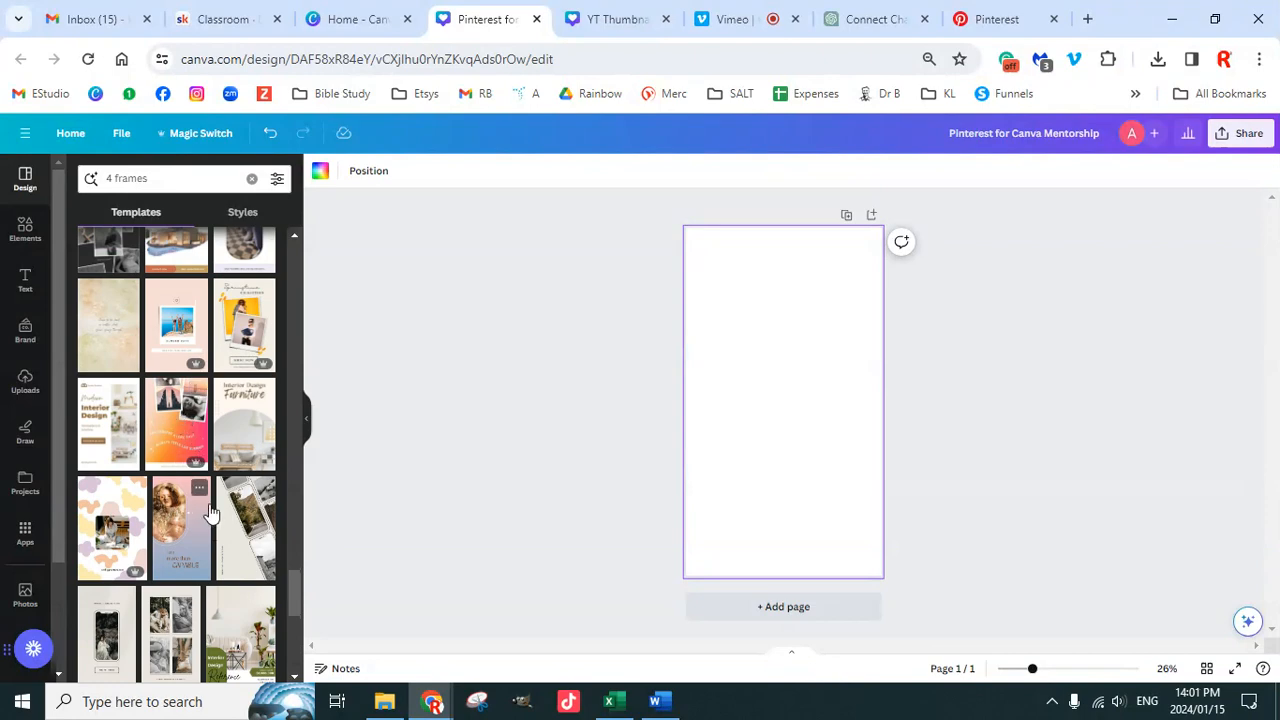
left_click(175, 440)
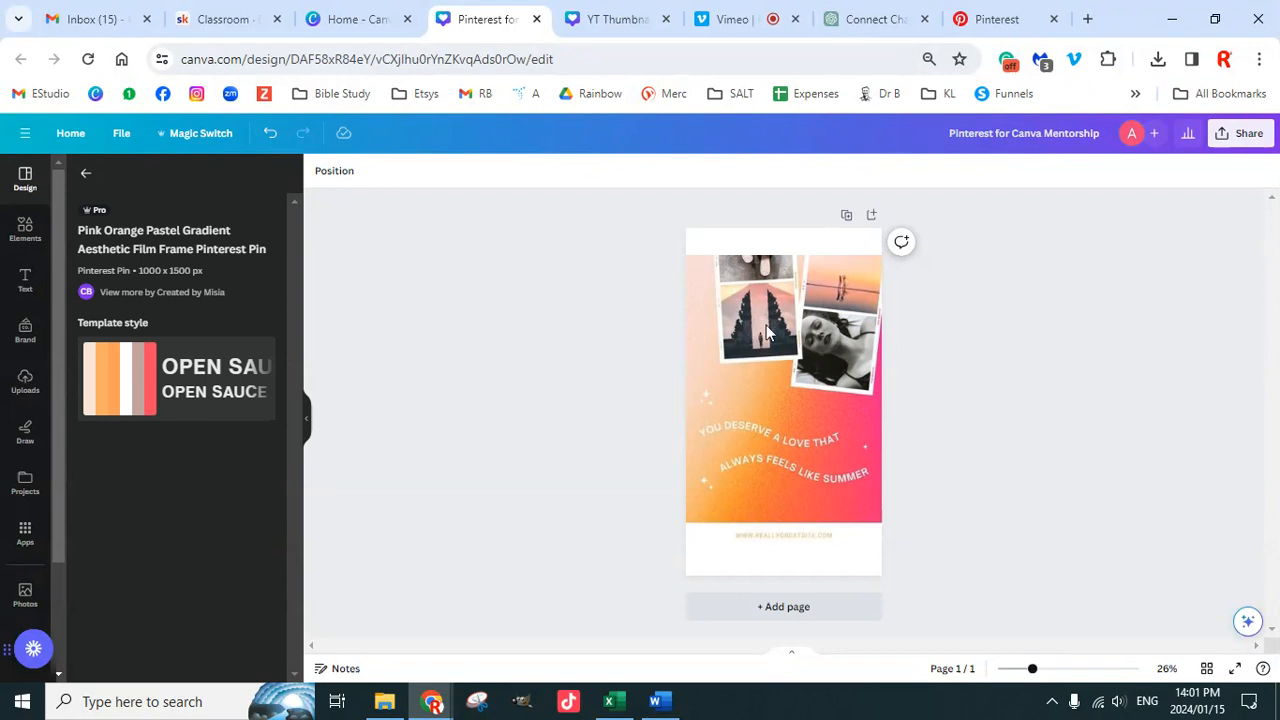
Step: Detach the temple gate photo from the lower slot of the left film frame and delete it
left_click(765, 326)
right_click(763, 328)
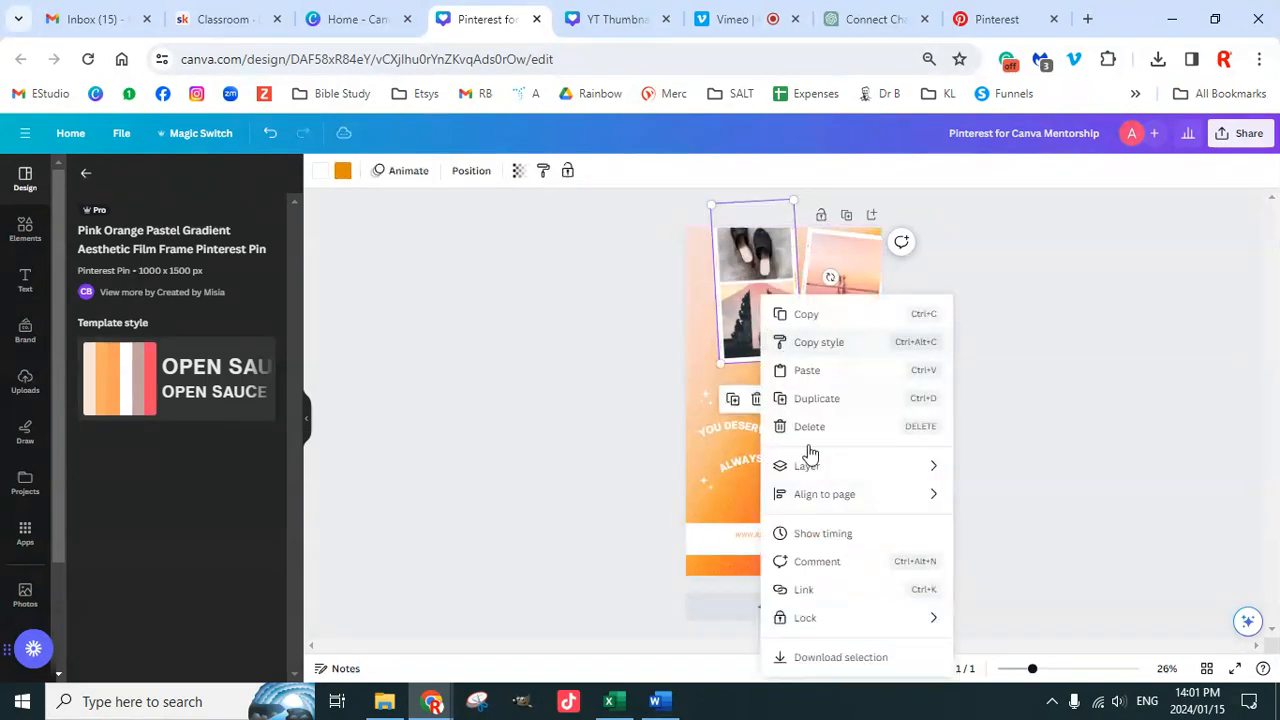
key("Escape")
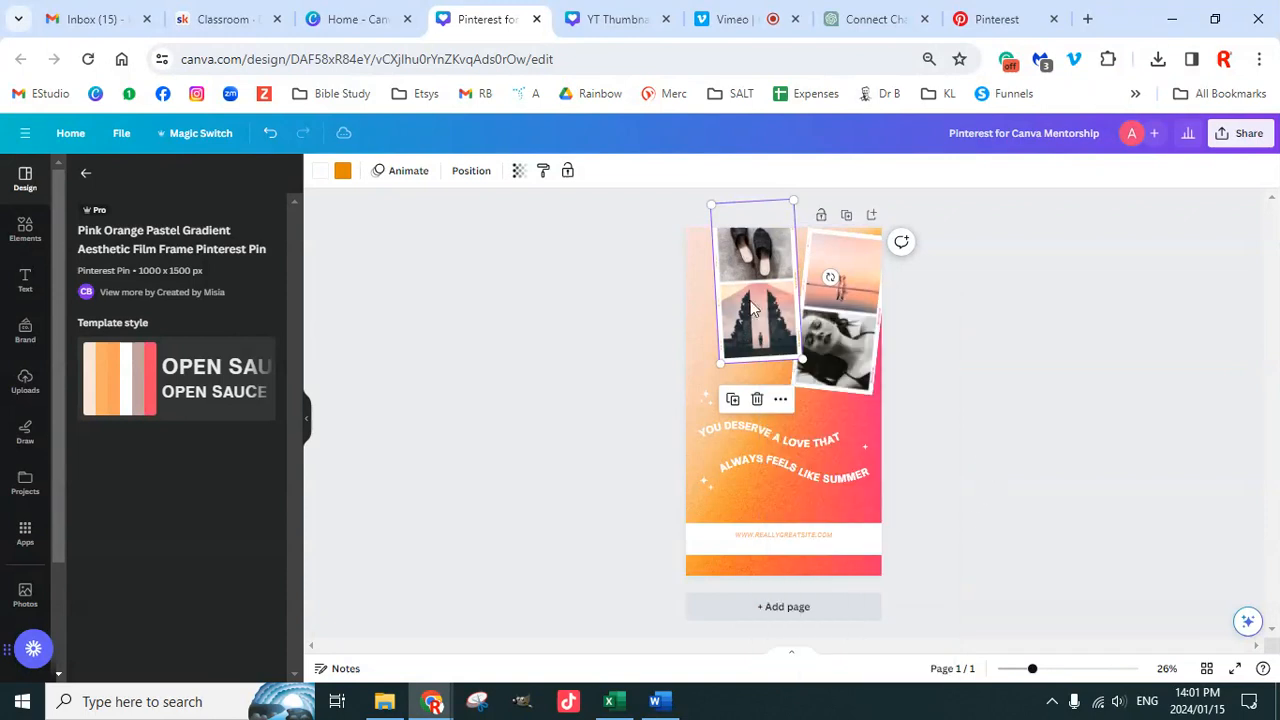
left_click(760, 312)
right_click(773, 326)
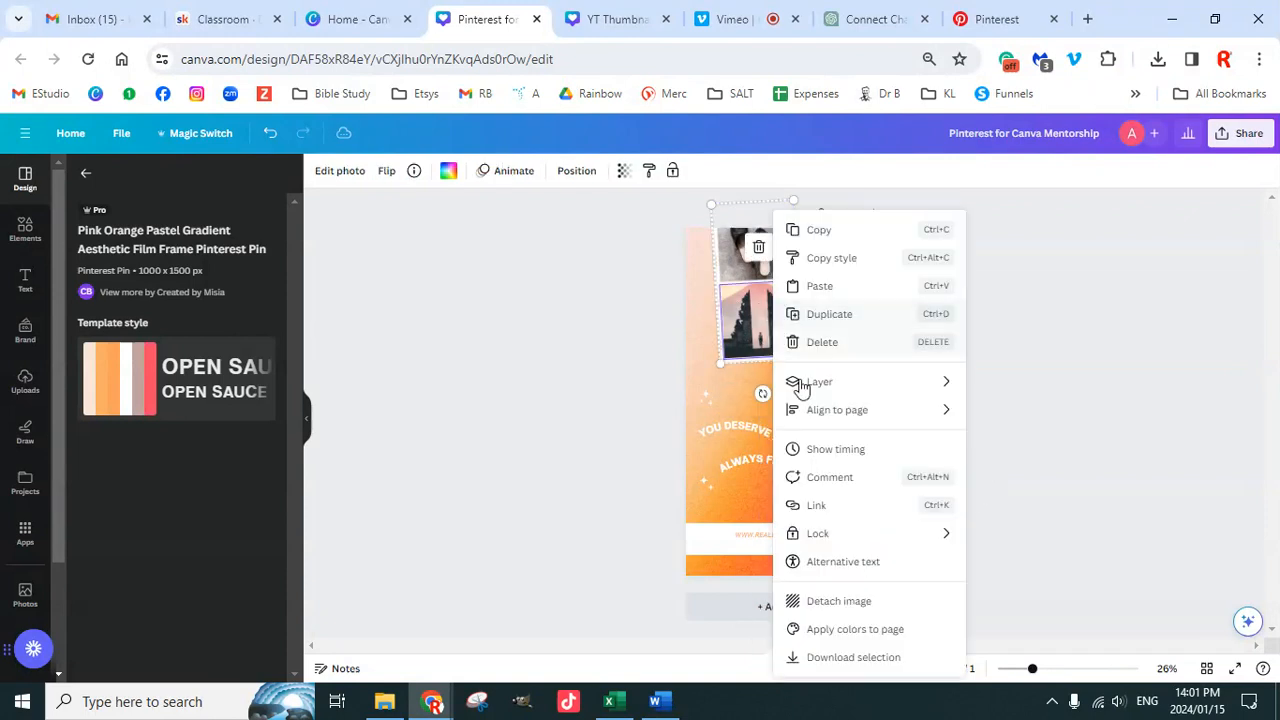
left_click(846, 604)
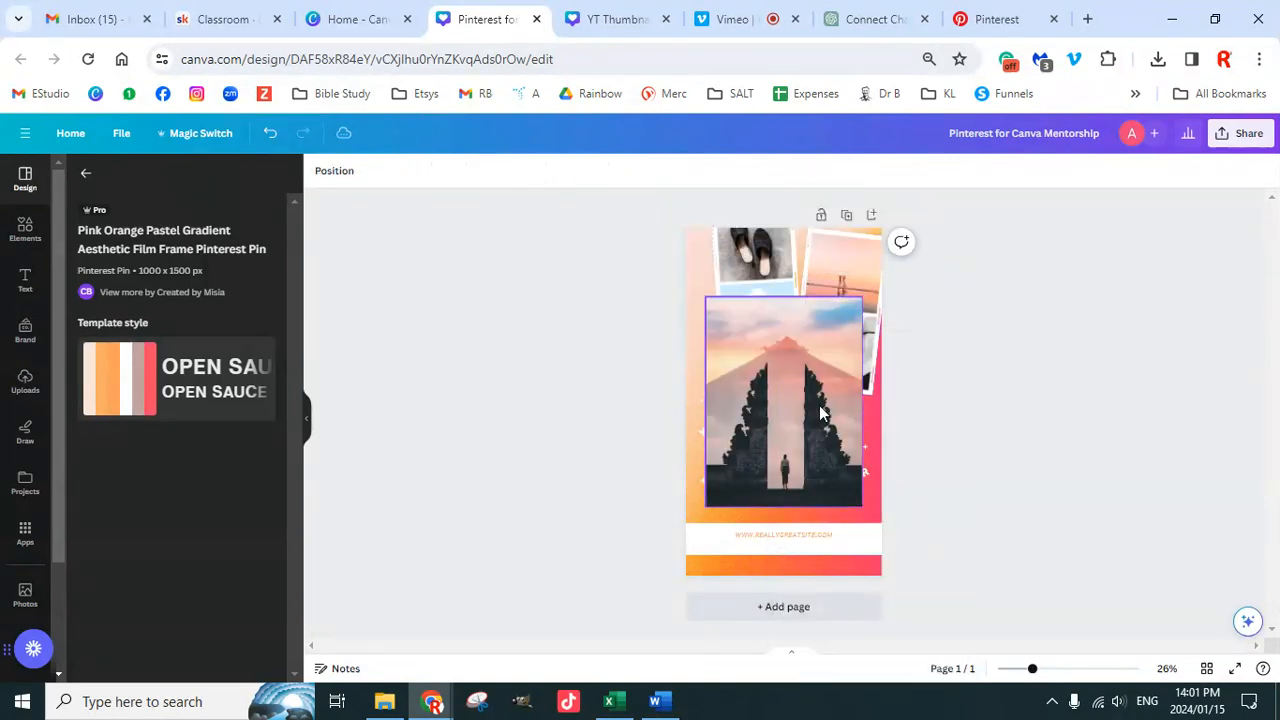
key("Delete")
Step: Move the left film frame lower on the page and detach the shoe photo from its upper slot
left_click(740, 352)
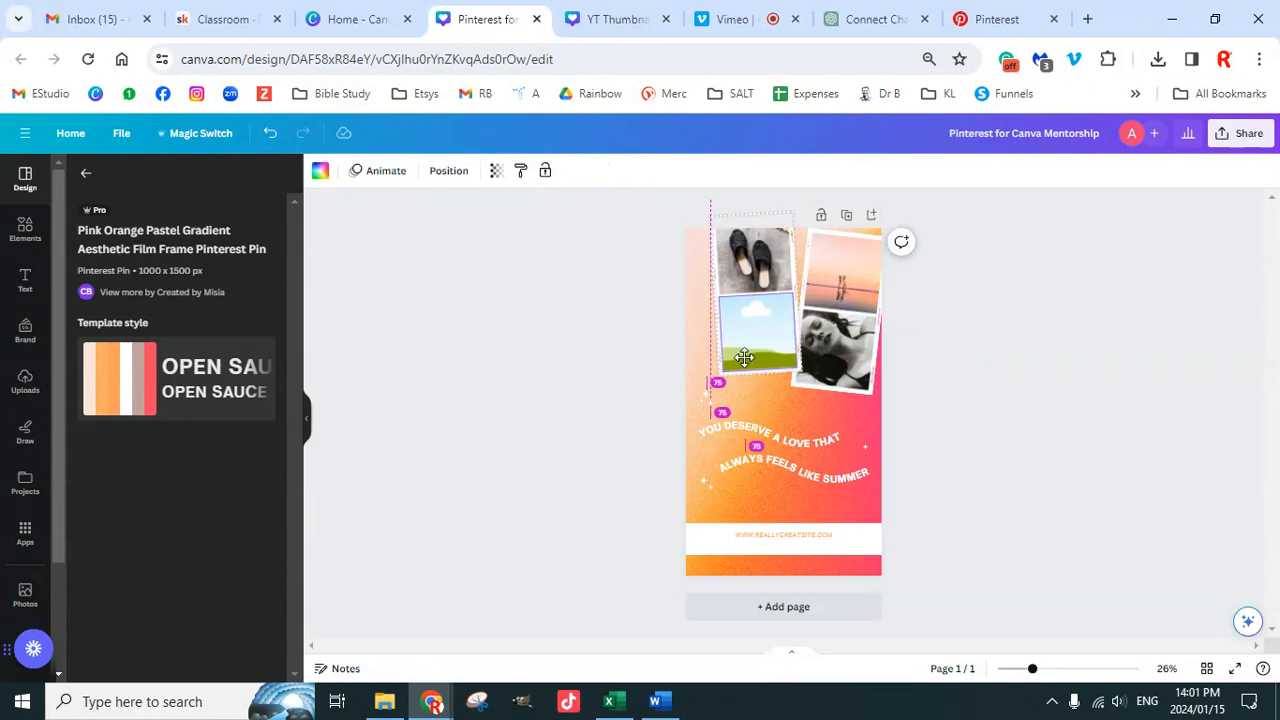
right_click(748, 328)
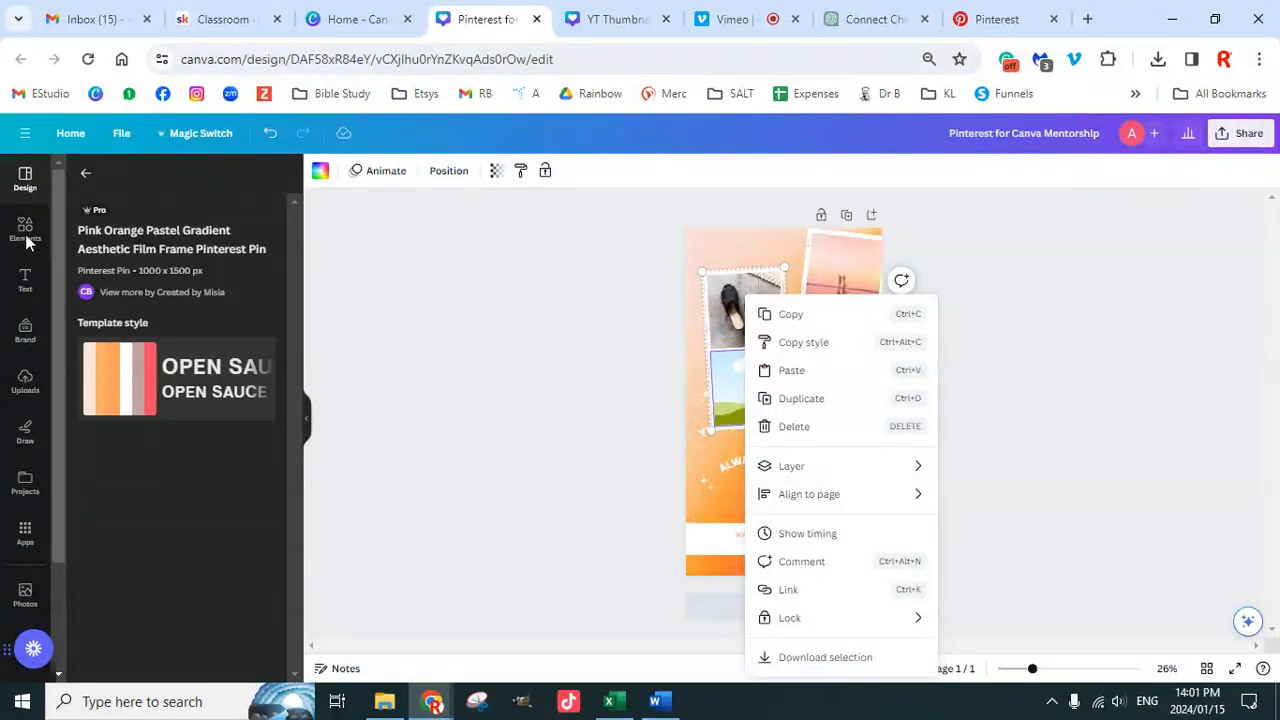
left_click(743, 357)
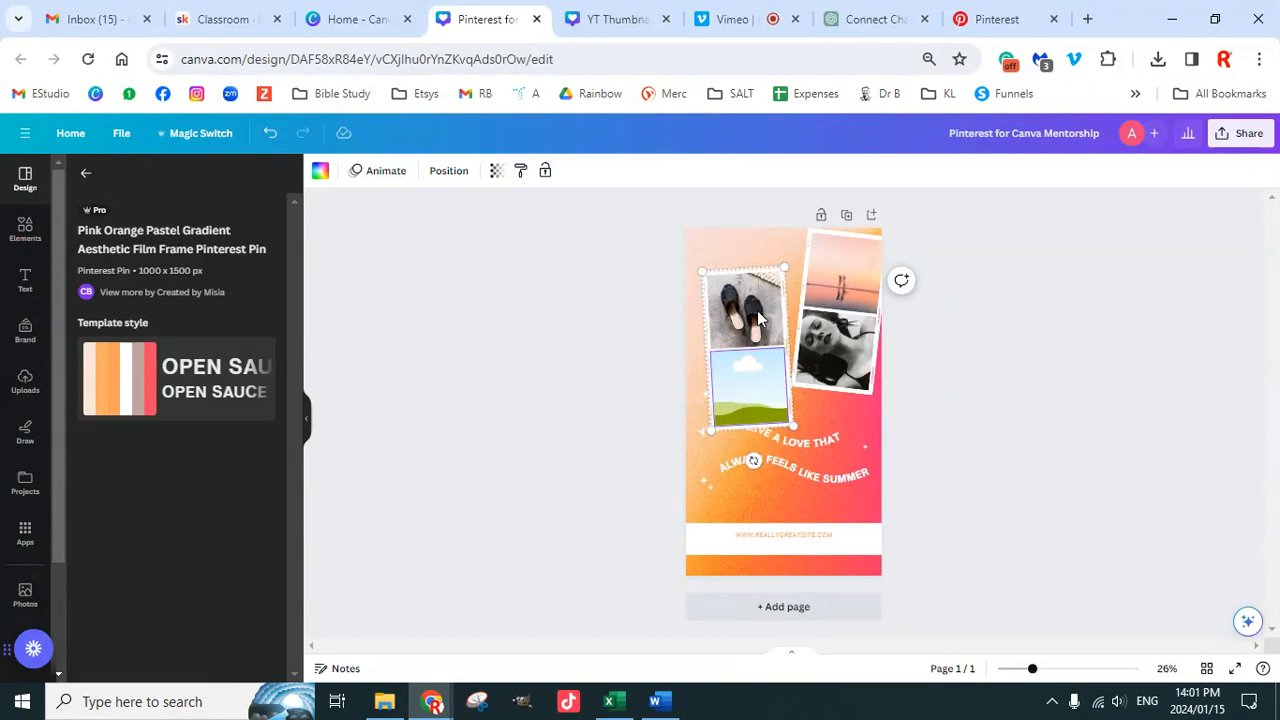
right_click(758, 318)
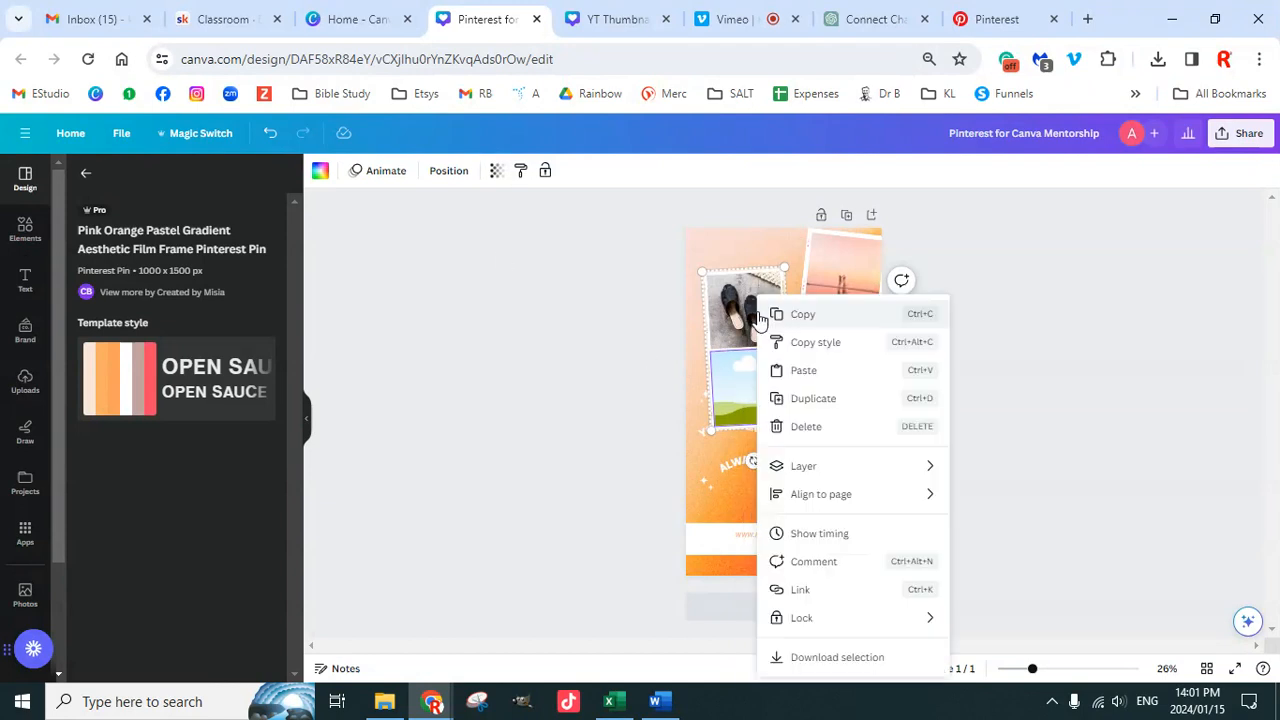
left_click(1049, 476)
left_click(745, 320)
right_click(742, 320)
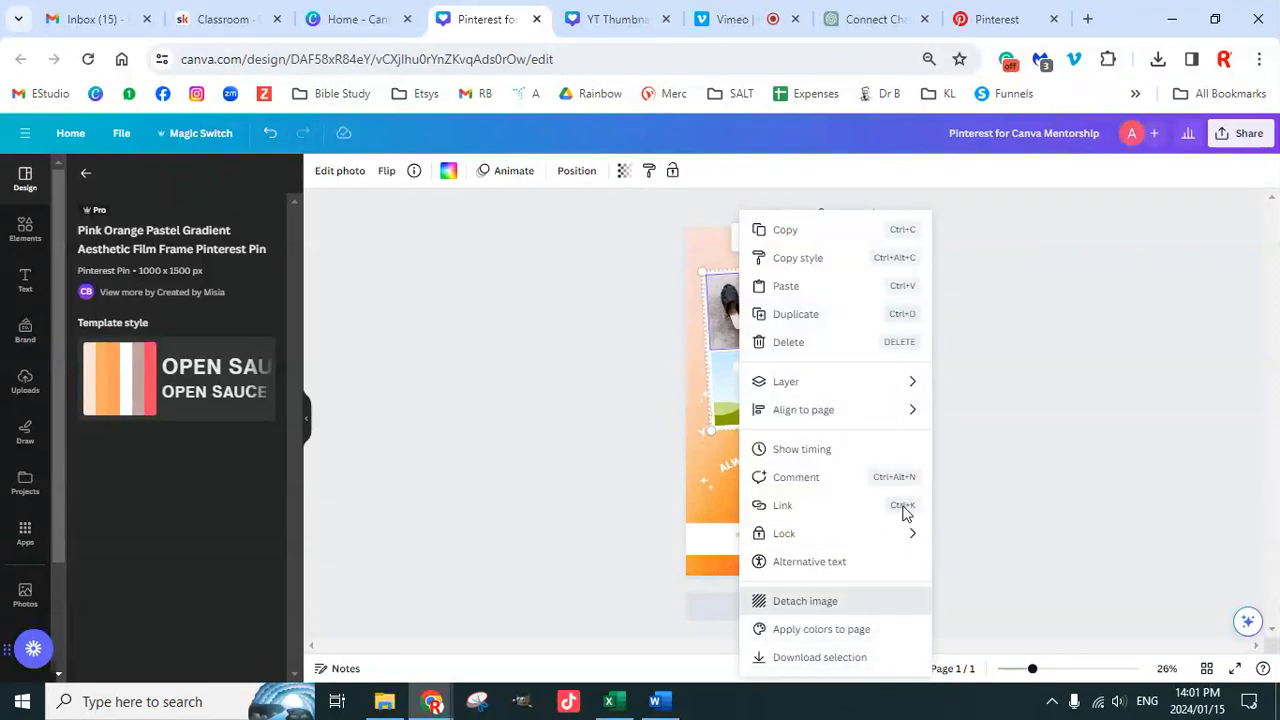
left_click(818, 604)
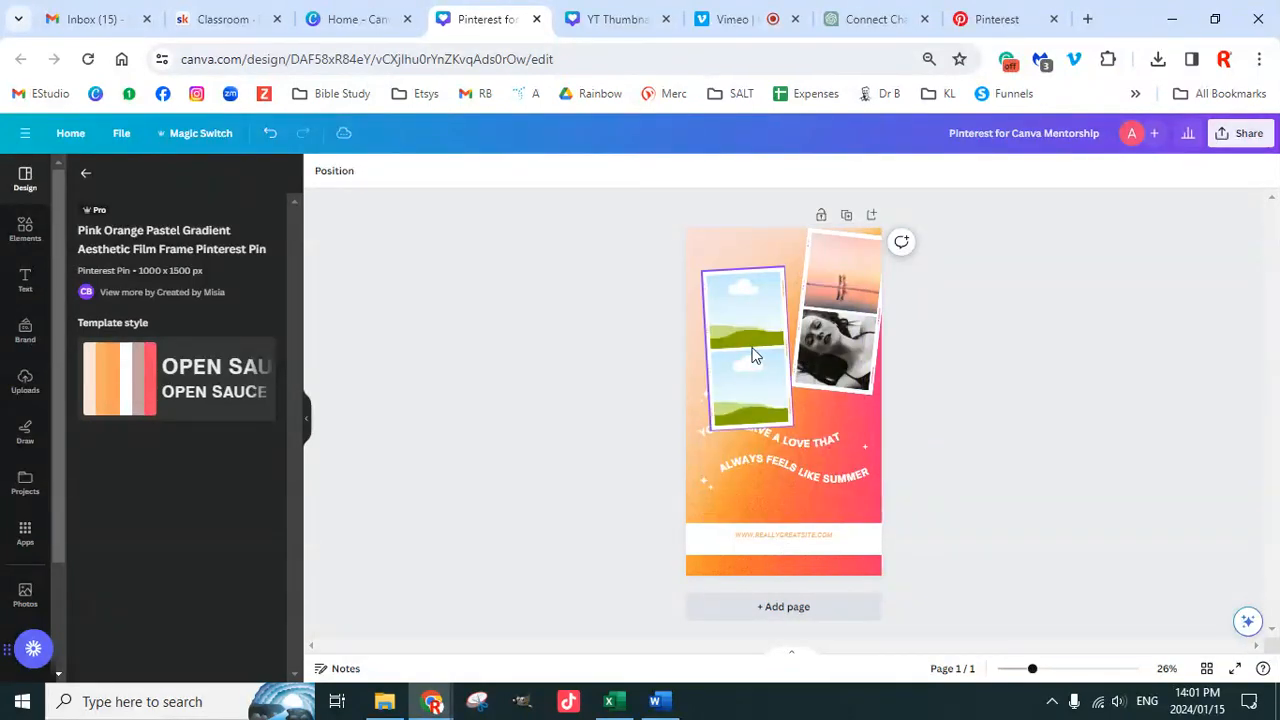
Step: Move the emptied film frame toward the page's upper-left corner and enlarge it
left_click_drag(754, 354, 772, 333)
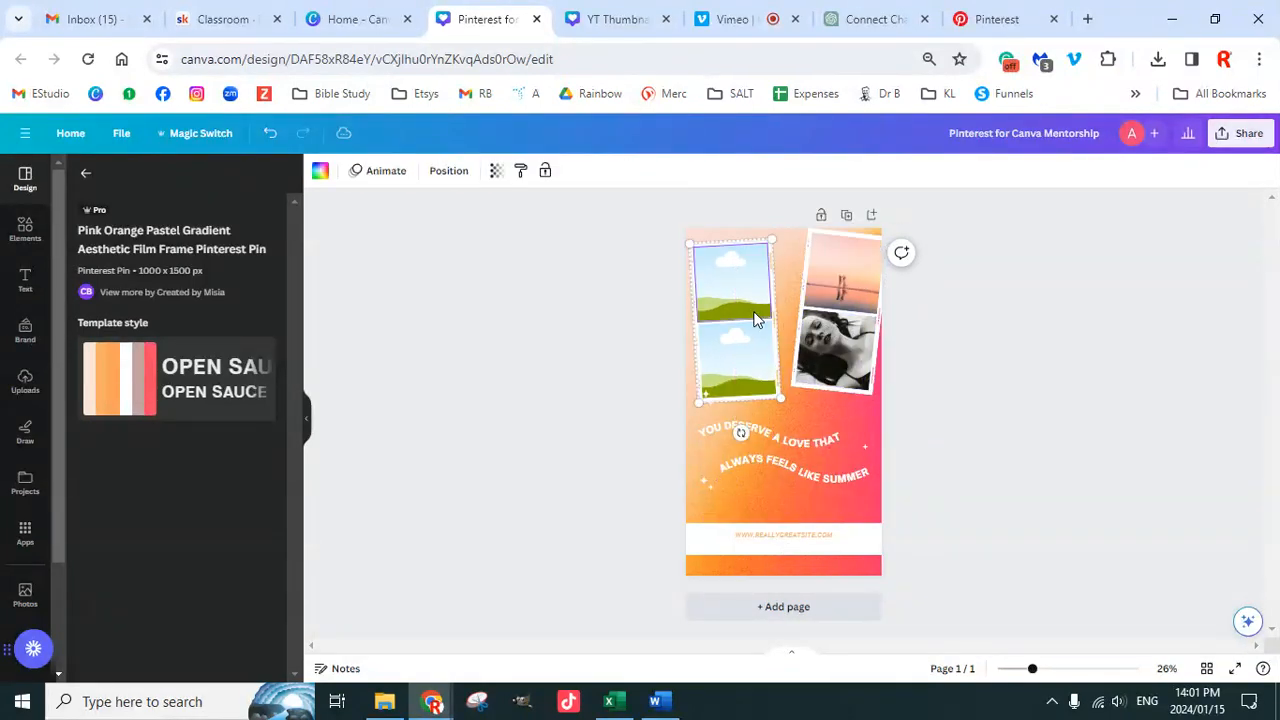
left_click_drag(783, 400, 787, 478)
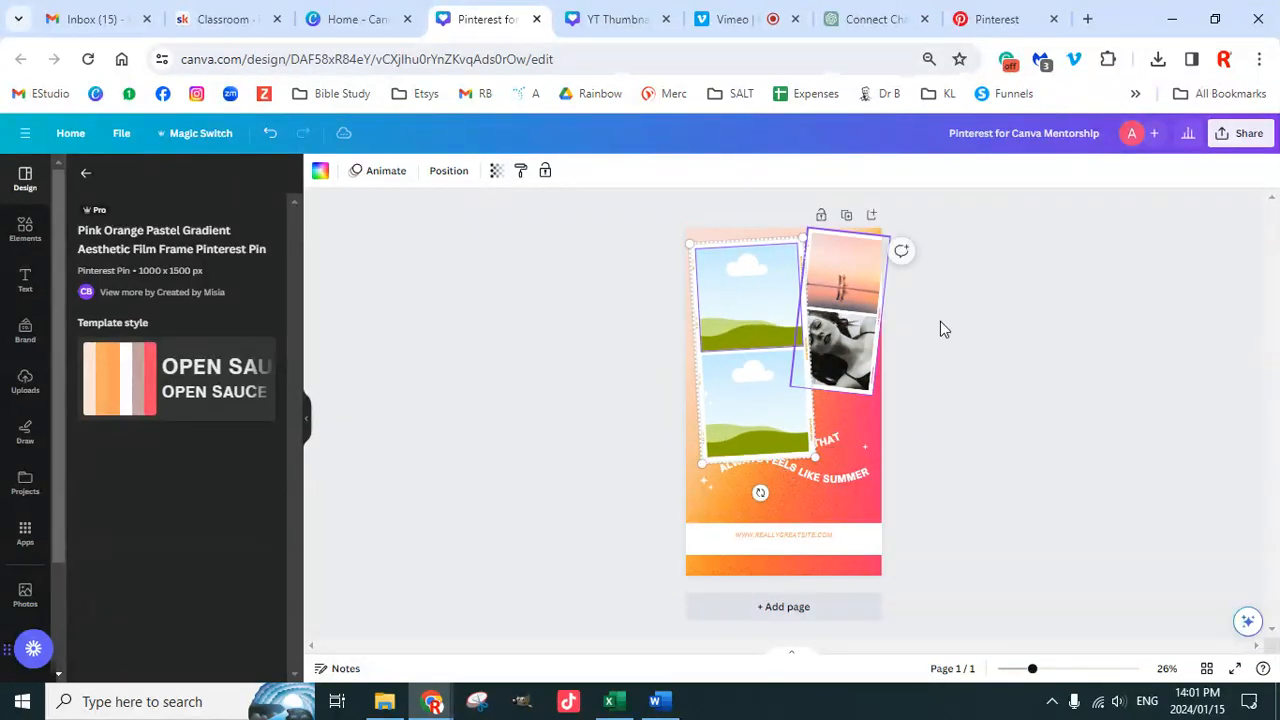
Step: Delete both film frames and the remaining photos from the pin
key("Delete")
left_click(802, 455)
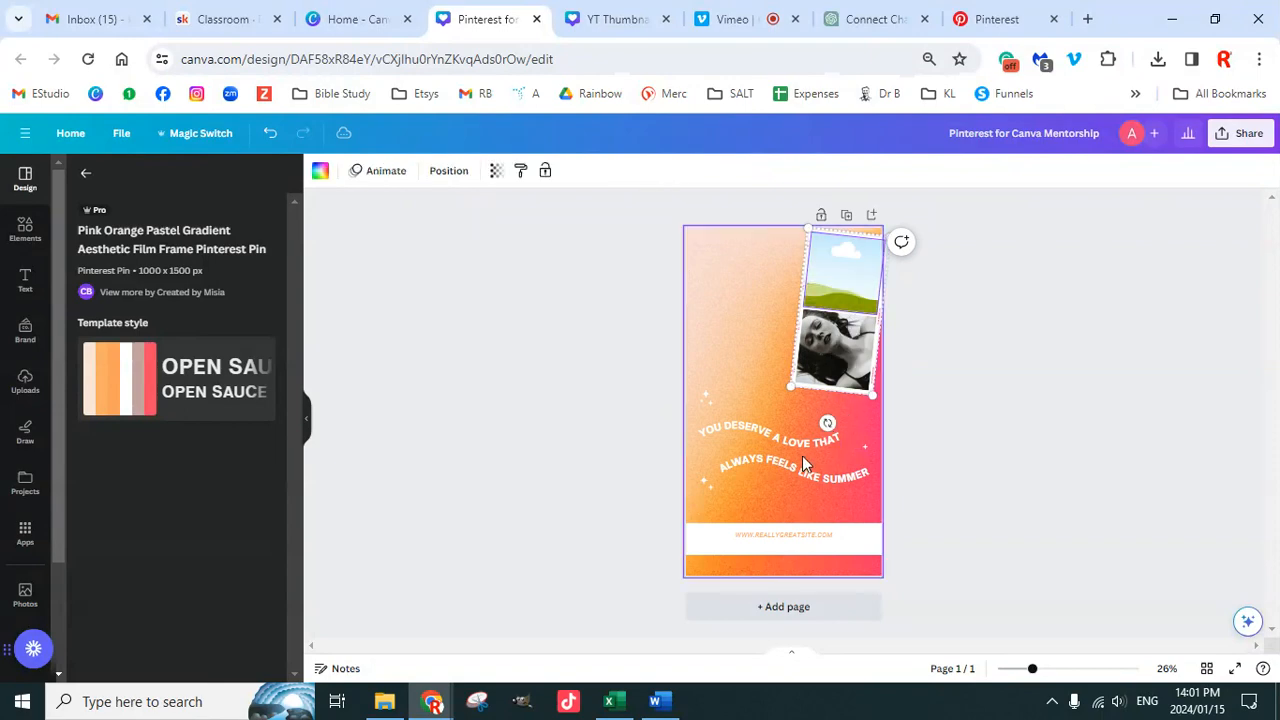
left_click(866, 337)
key("Delete")
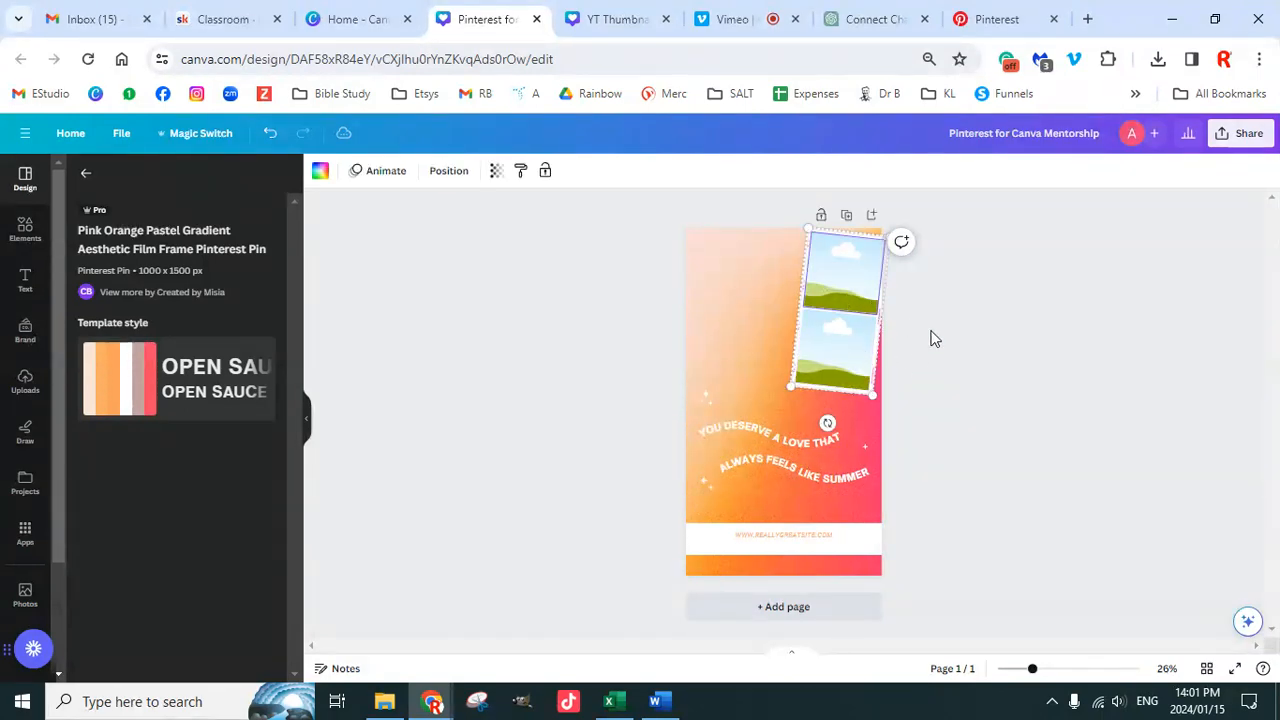
left_click(931, 337)
left_click(796, 319)
key("Delete")
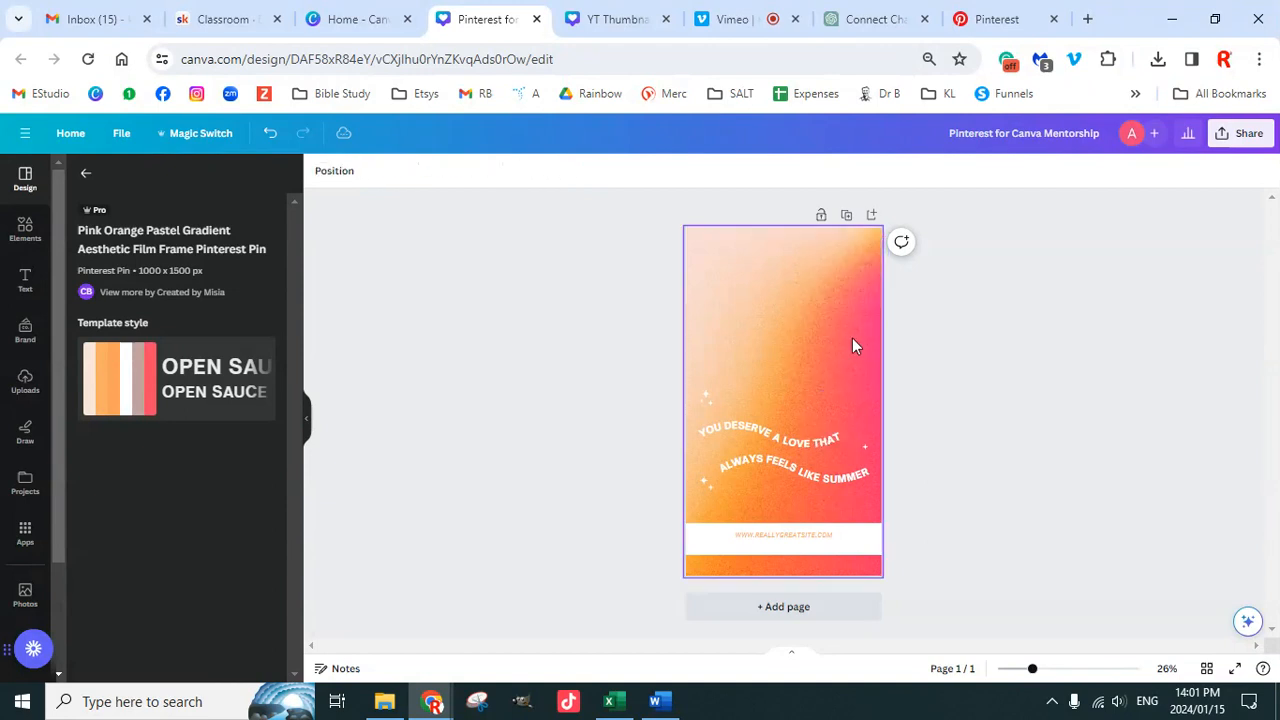
Step: Delete all the curved text pieces reading "You deserve a love that always feels like summer" from the pin
left_click(784, 471)
key("Delete")
left_click(824, 446)
key("Delete")
left_click(737, 429)
key("Delete")
left_click(826, 479)
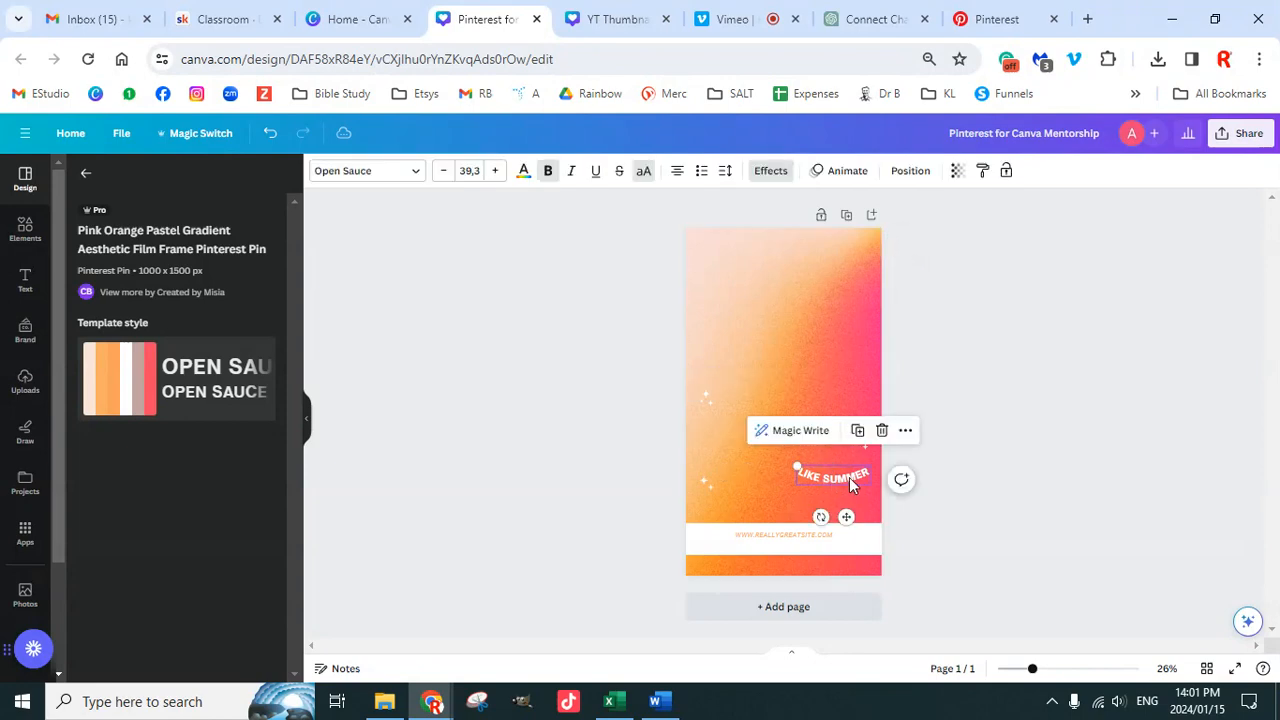
key("Delete")
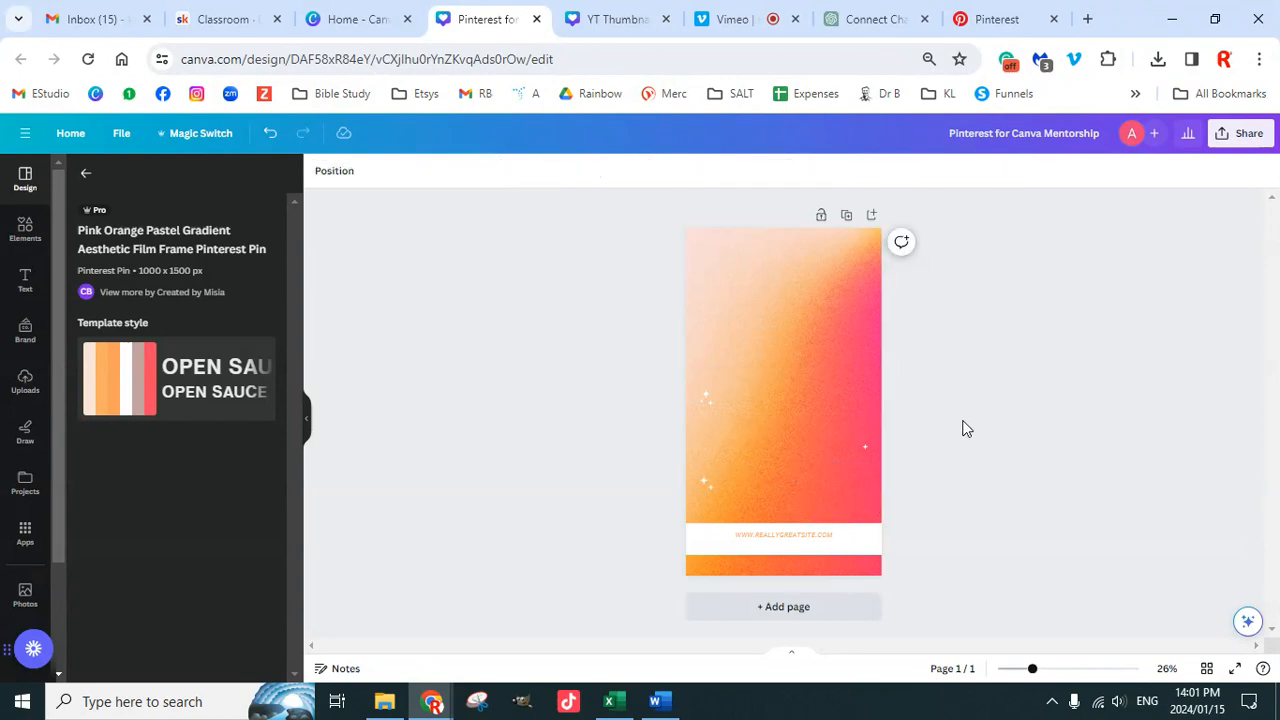
Step: Detach the orange and pink gradient image from the page background and delete it
right_click(789, 341)
left_click(838, 545)
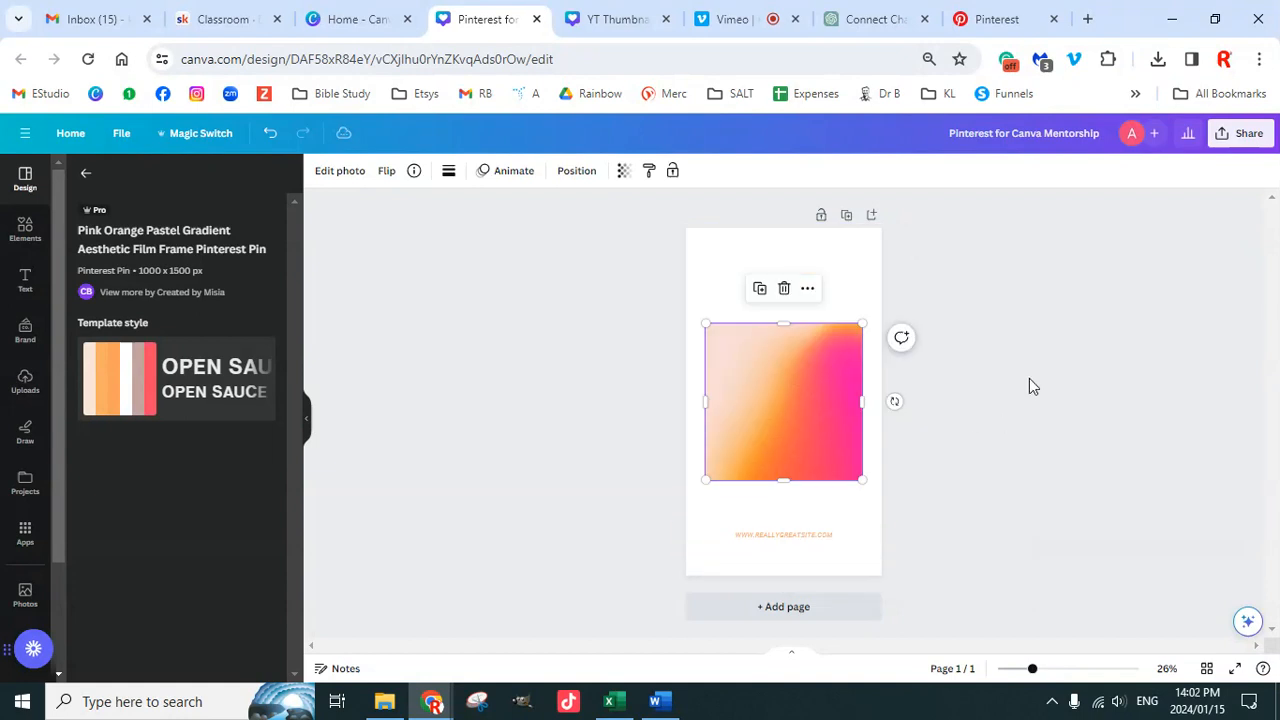
left_click(1029, 378)
left_click(805, 396)
key("Delete")
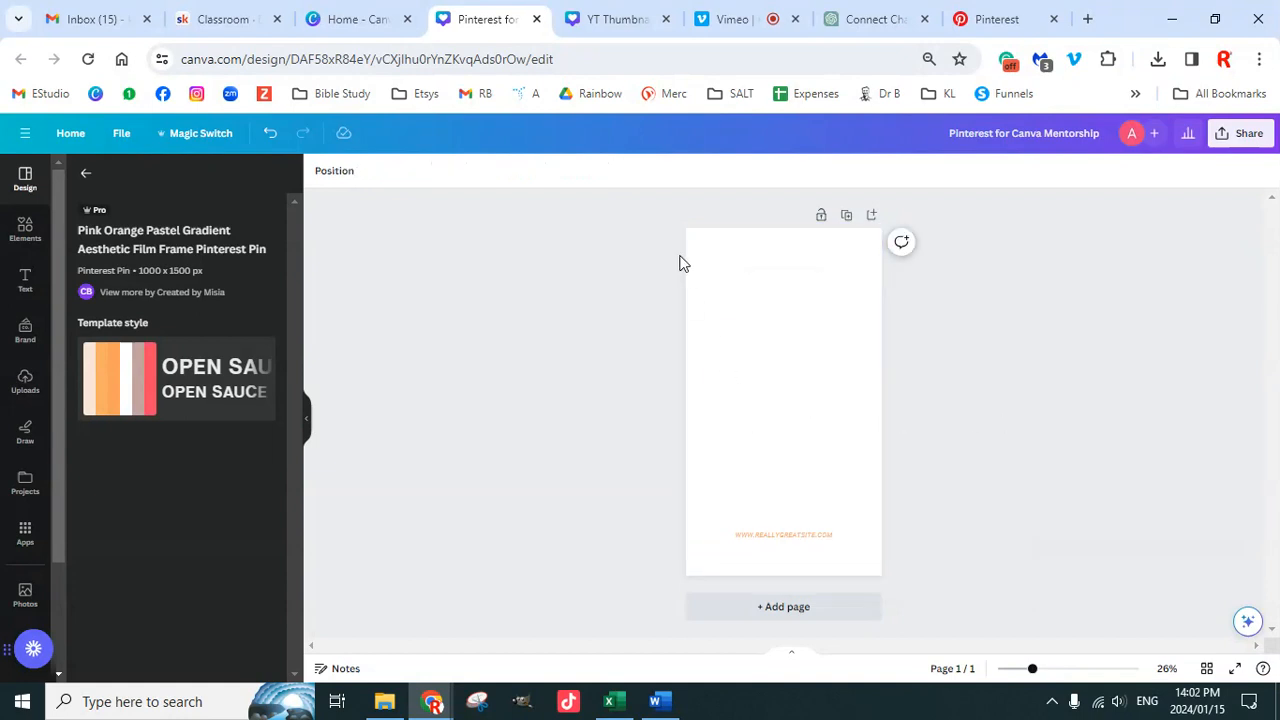
Step: Apply the Test Brand Kit color palette to the pin, shuffling it until the page background is purple
left_click_drag(655, 207, 935, 600)
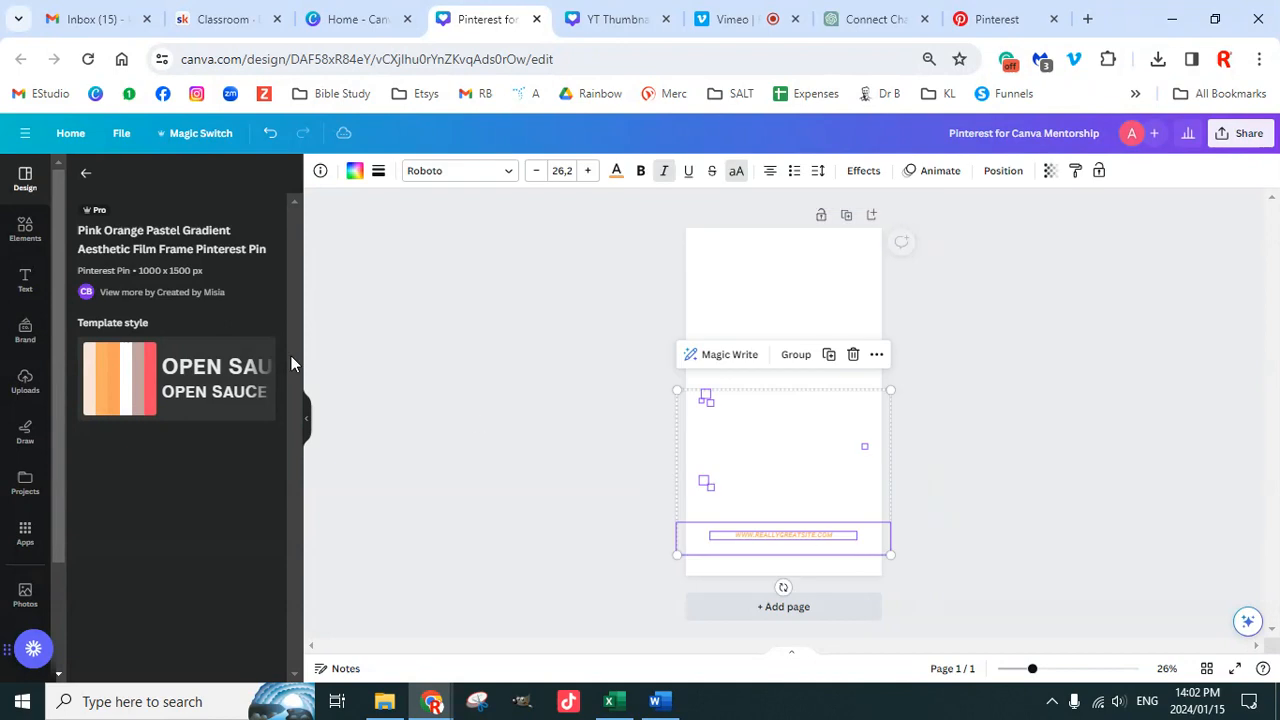
left_click(27, 333)
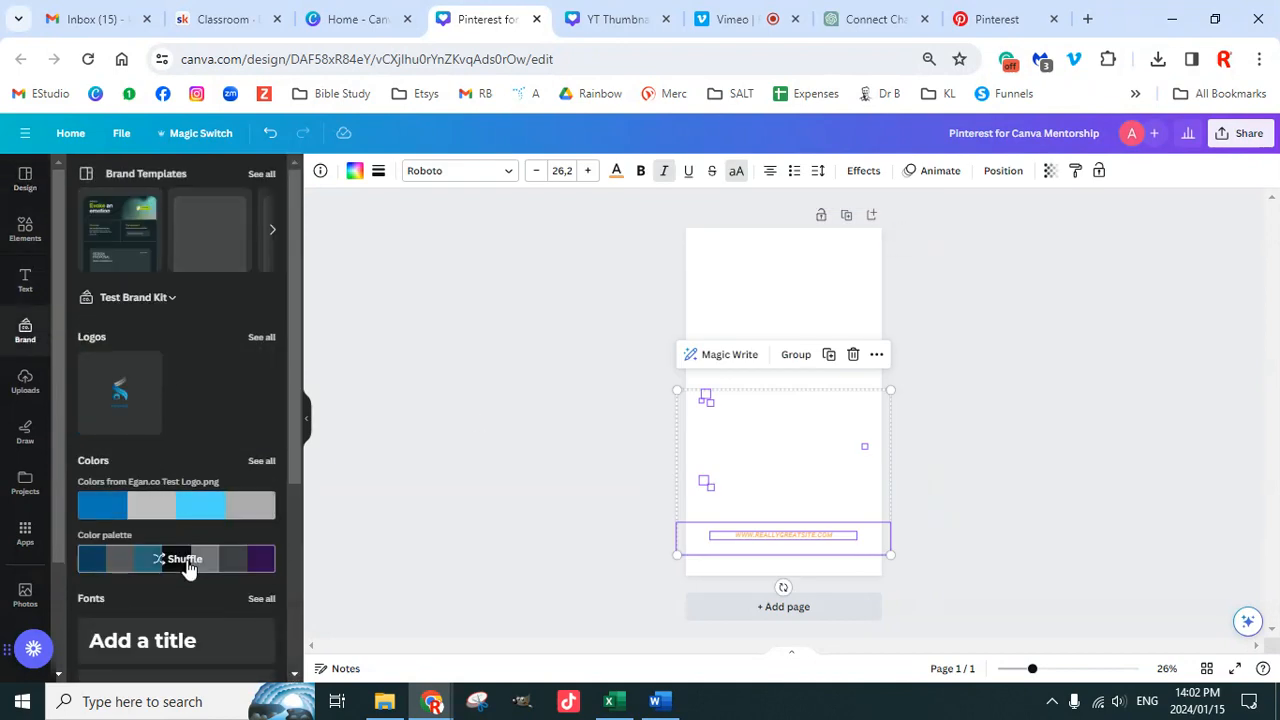
left_click(188, 566)
left_click(188, 566)
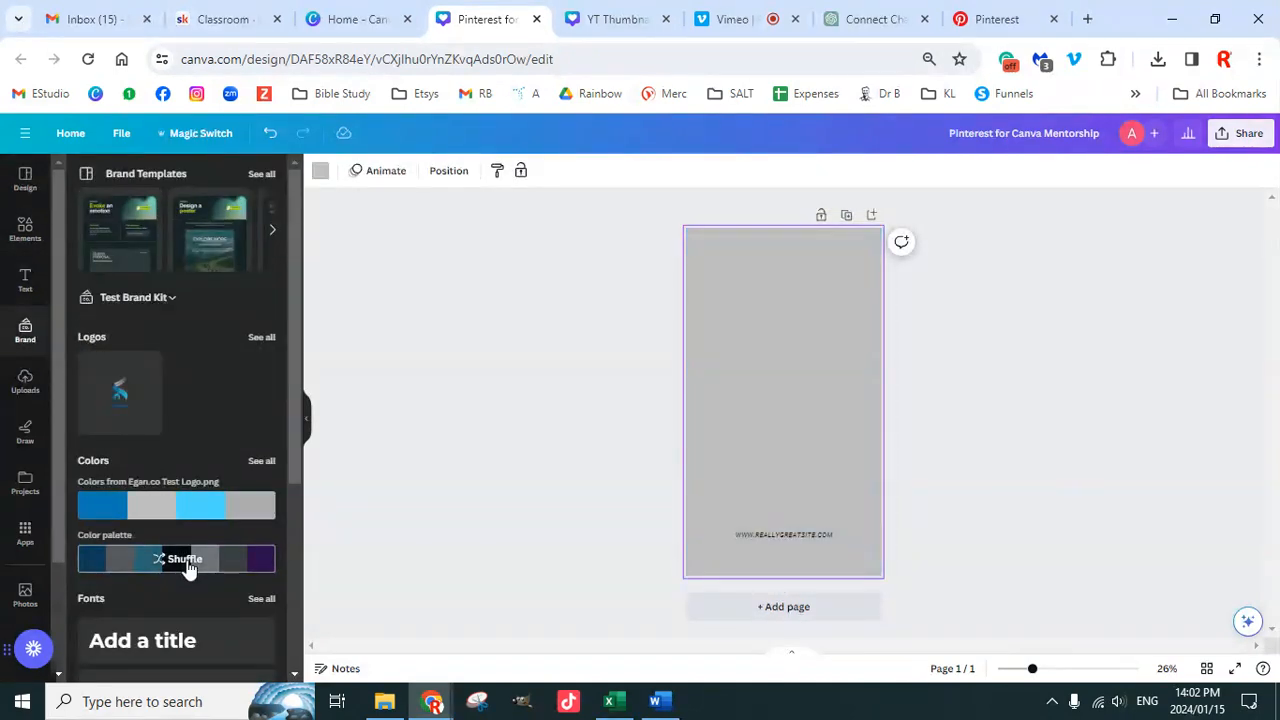
left_click(188, 566)
left_click(188, 566)
left_click(188, 566)
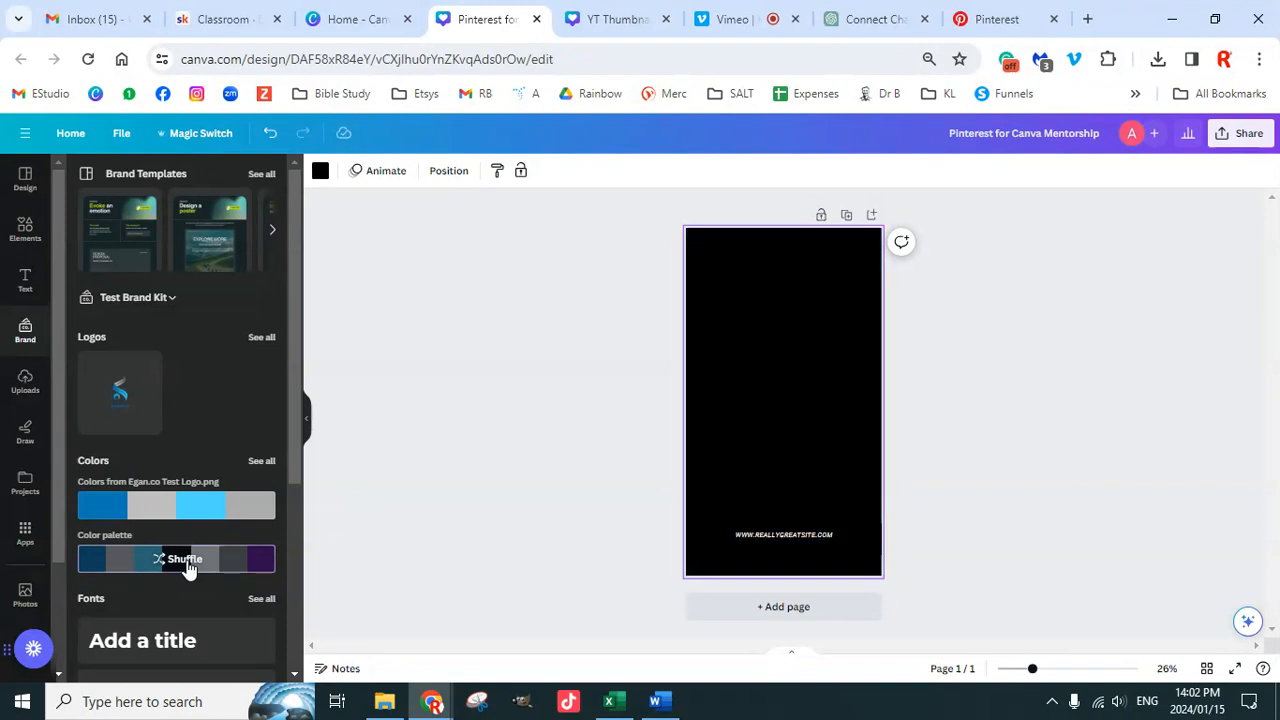
left_click(188, 566)
left_click(188, 566)
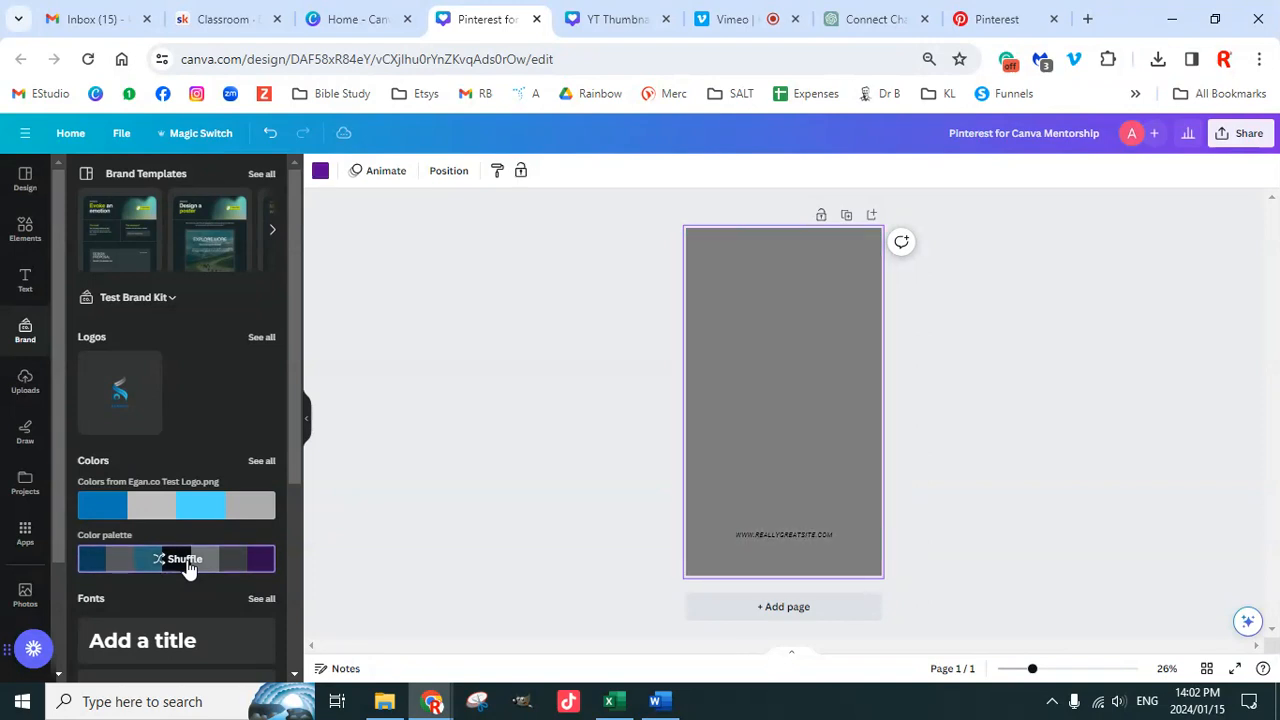
left_click(188, 566)
Step: Shuffle the Test Brand Kit color palette until the pin has a black background with white website text
left_click_drag(590, 376, 754, 504)
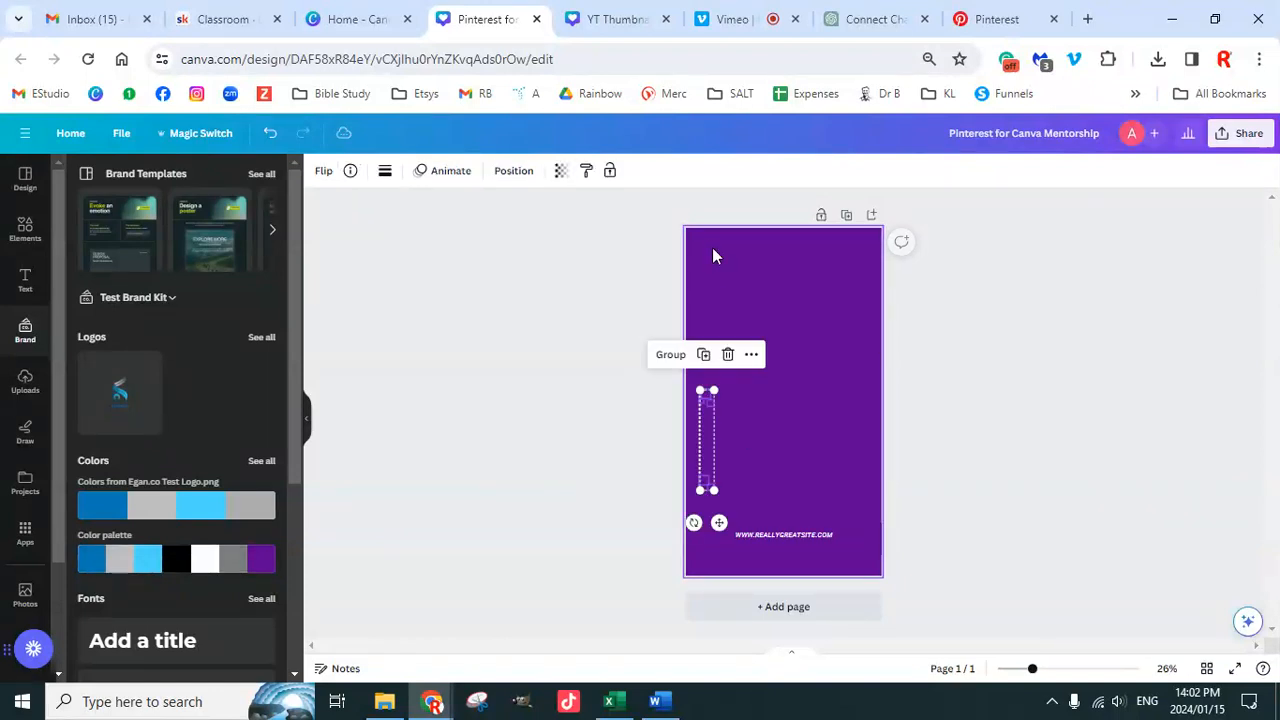
left_click_drag(638, 228, 894, 523)
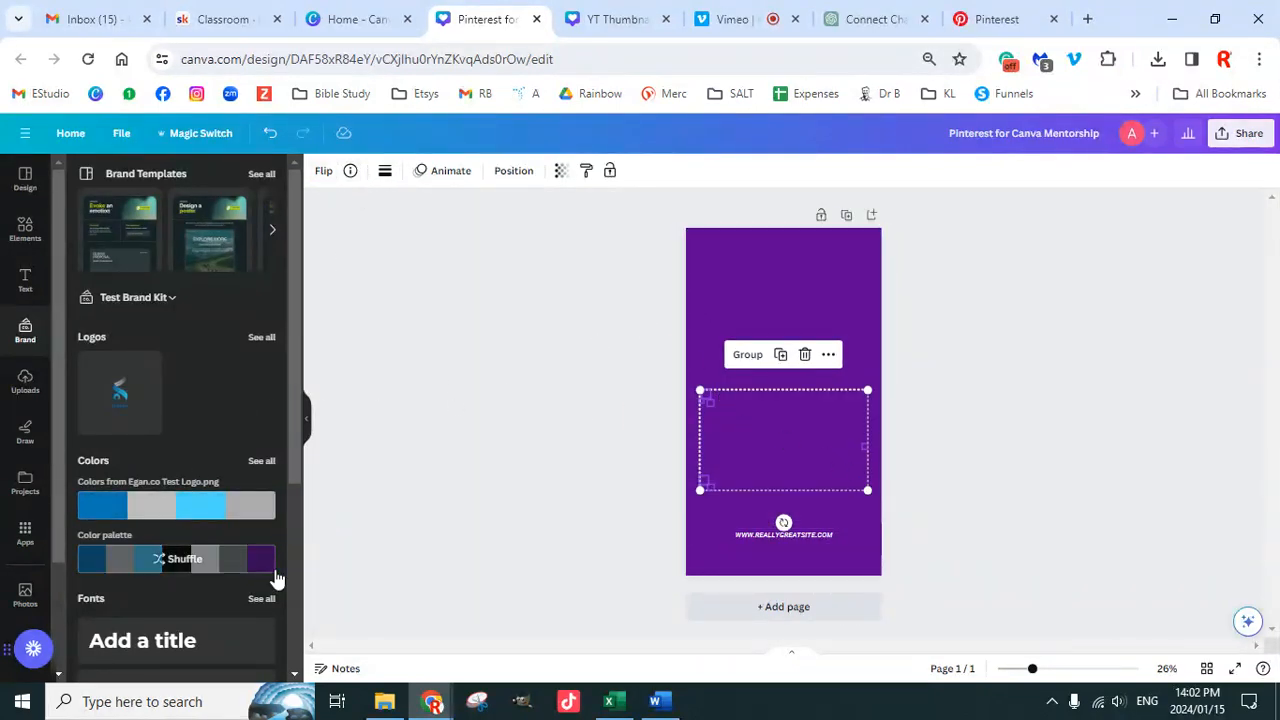
left_click(180, 566)
left_click(186, 563)
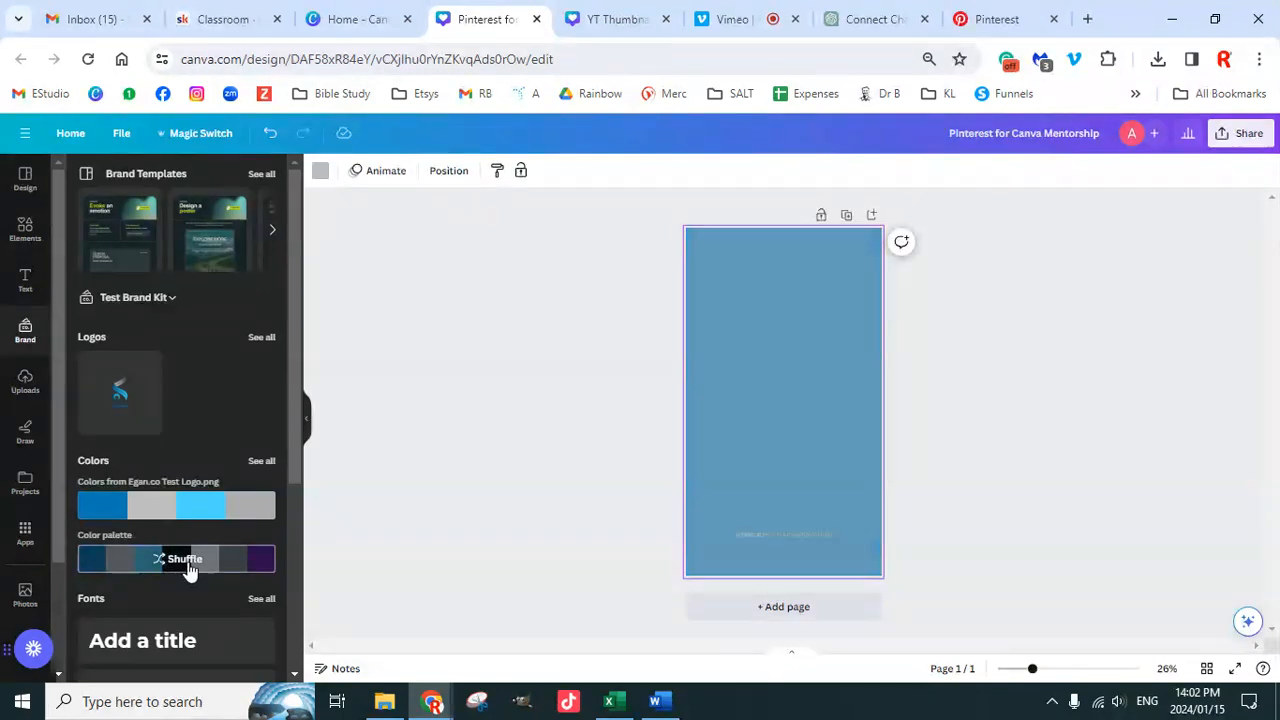
left_click(189, 567)
left_click(189, 568)
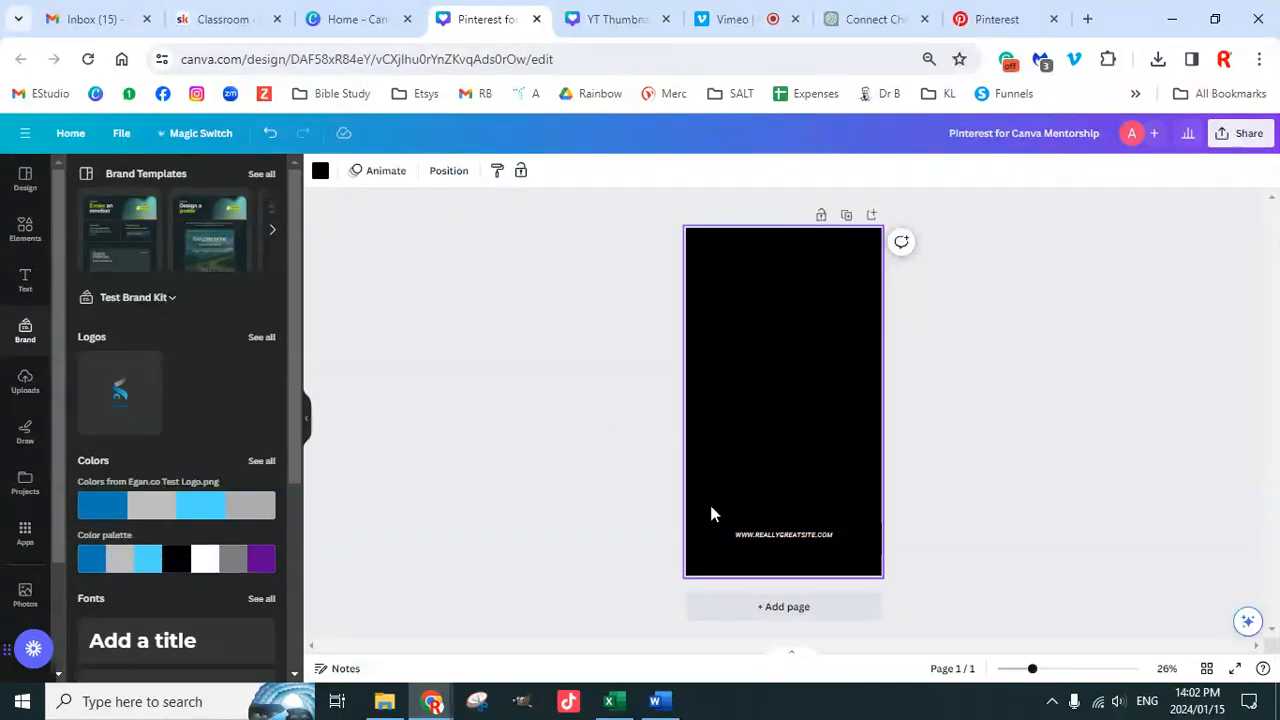
Step: Recolor the larger sparkle of the lower-left pair white, using the brand palette
left_click_drag(656, 470, 730, 489)
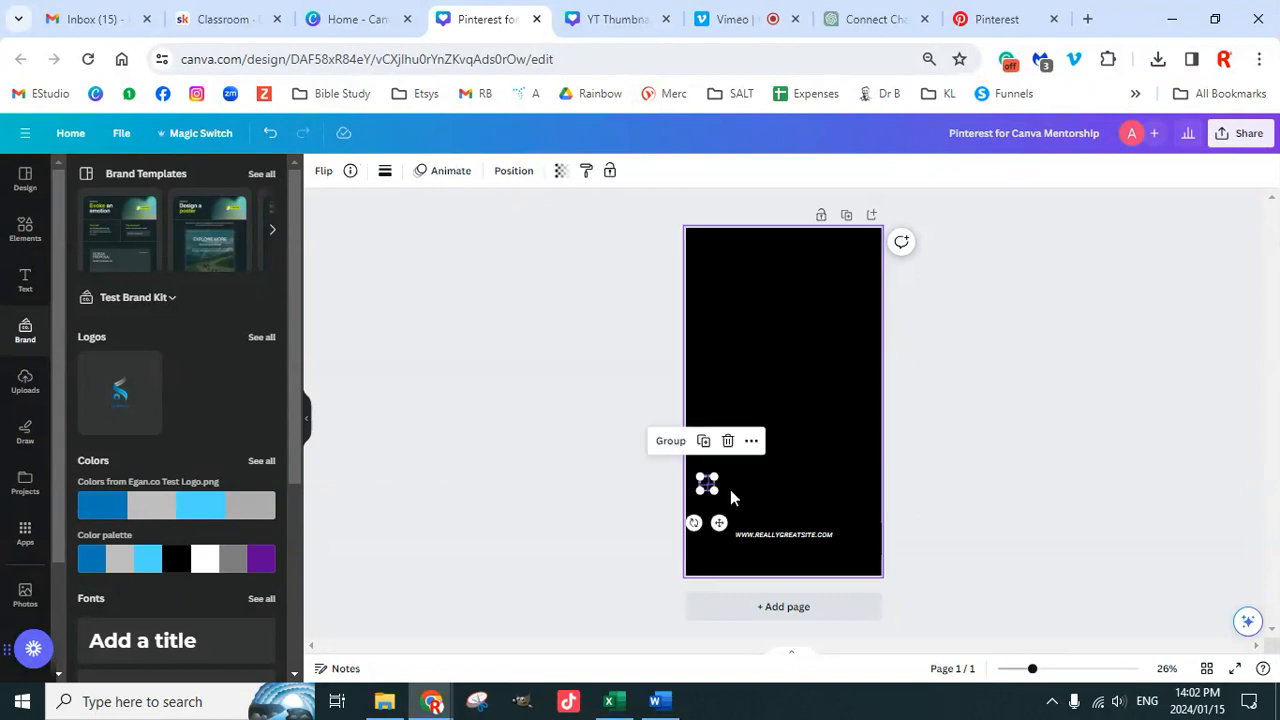
left_click(531, 366)
left_click(701, 484)
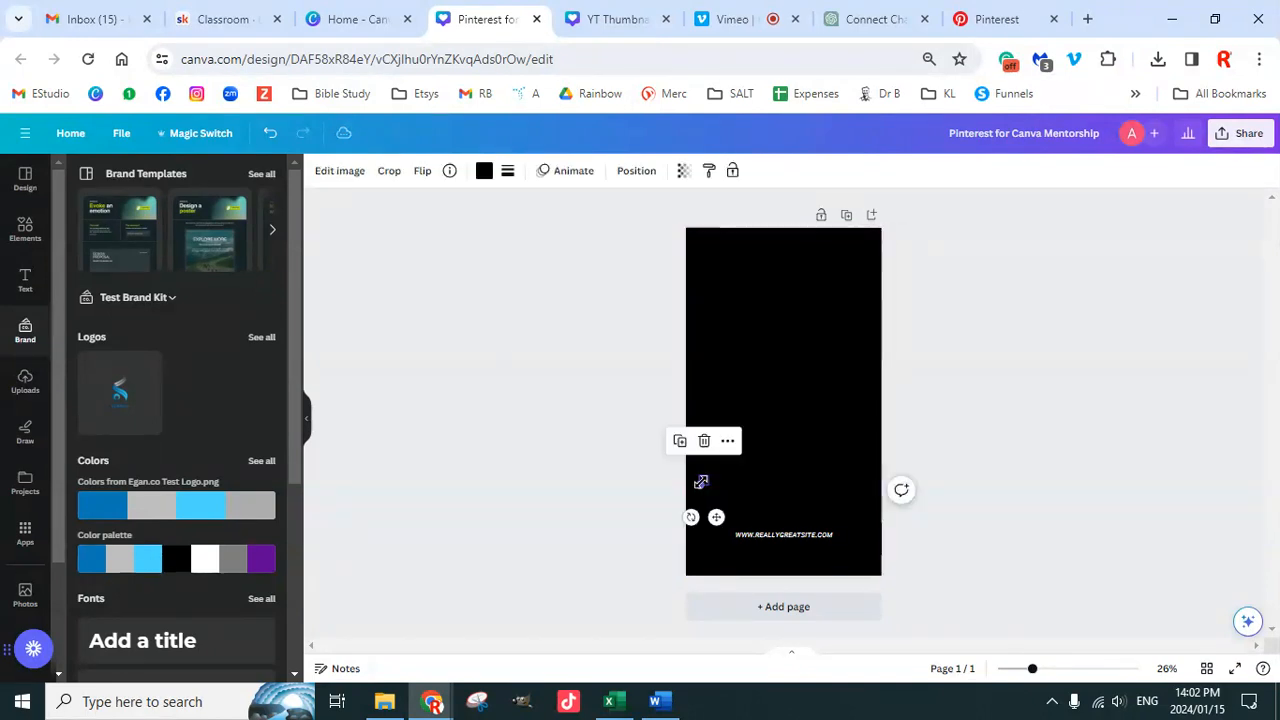
left_click(485, 173)
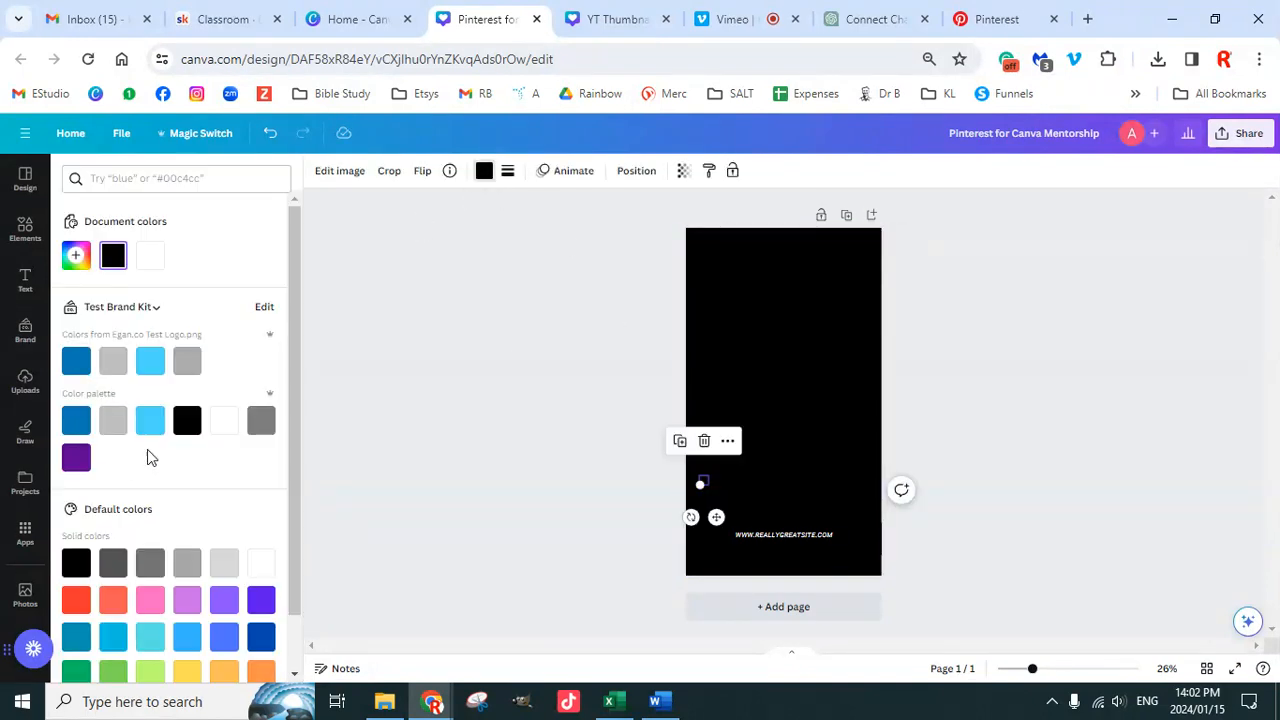
left_click(225, 421)
left_click(703, 487)
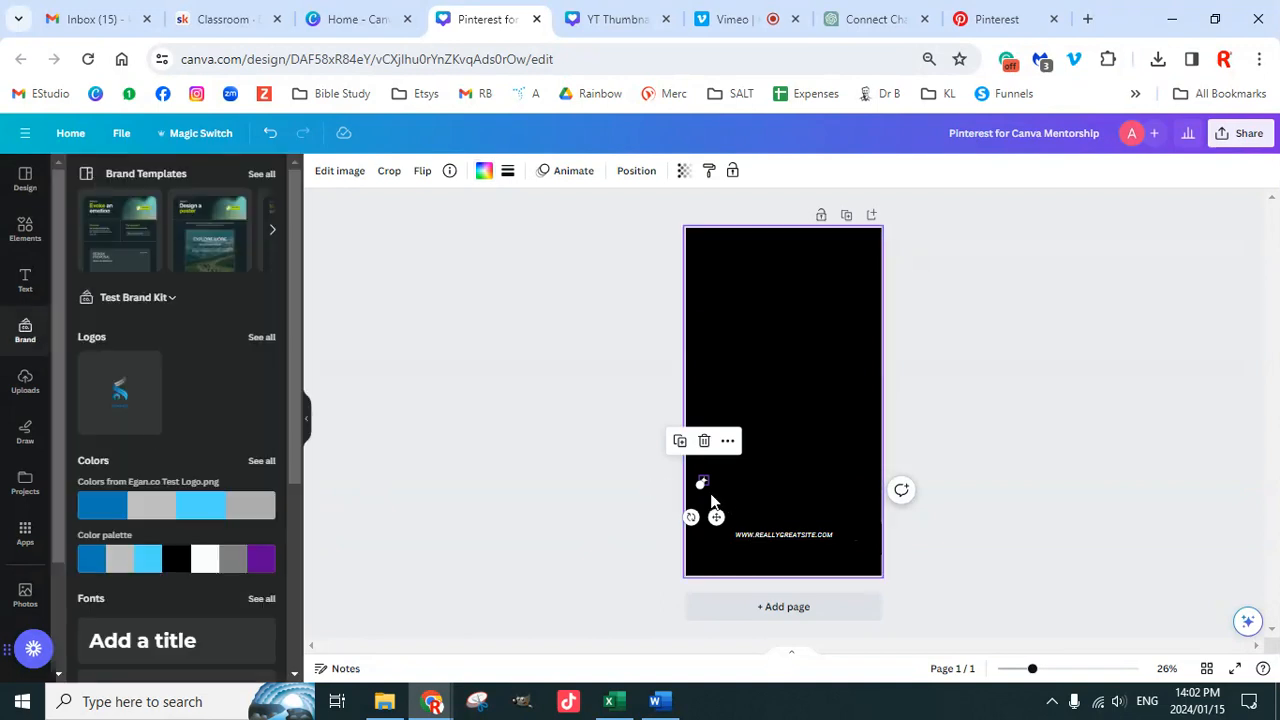
left_click(990, 633)
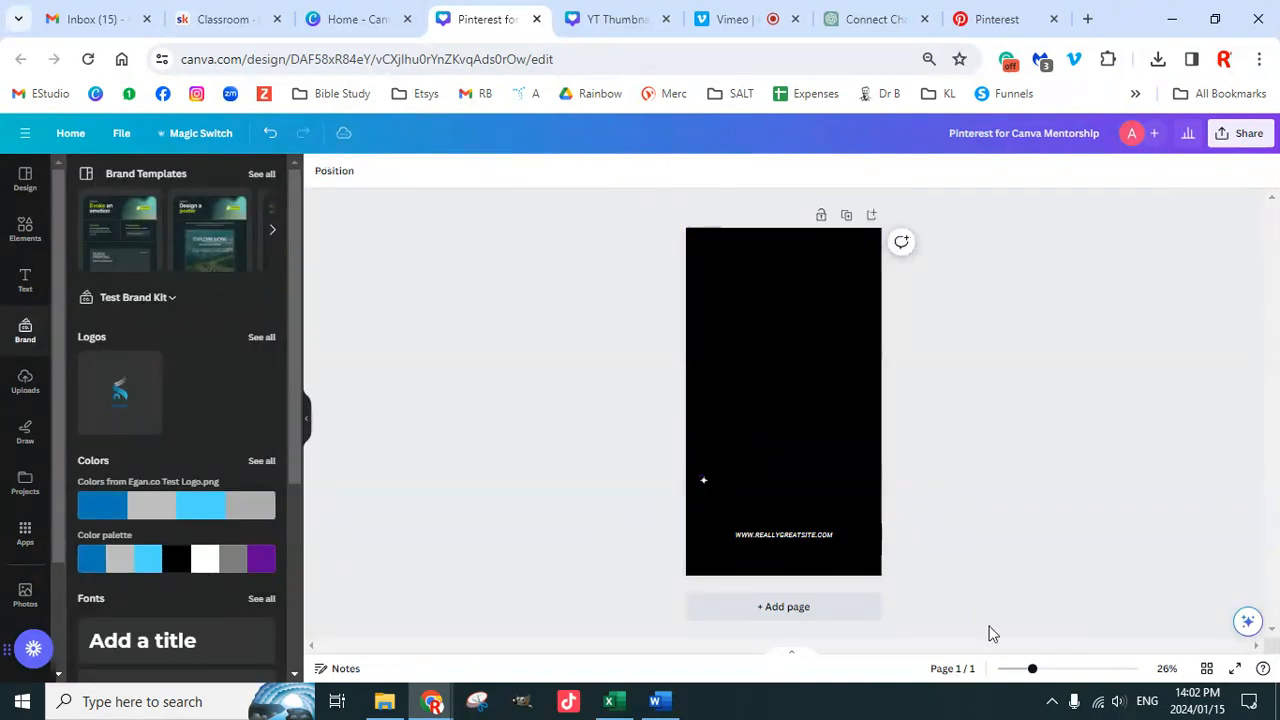
Step: Recolor the smaller sparkle of the lower-left pair white
left_click_drag(1033, 672, 1052, 670)
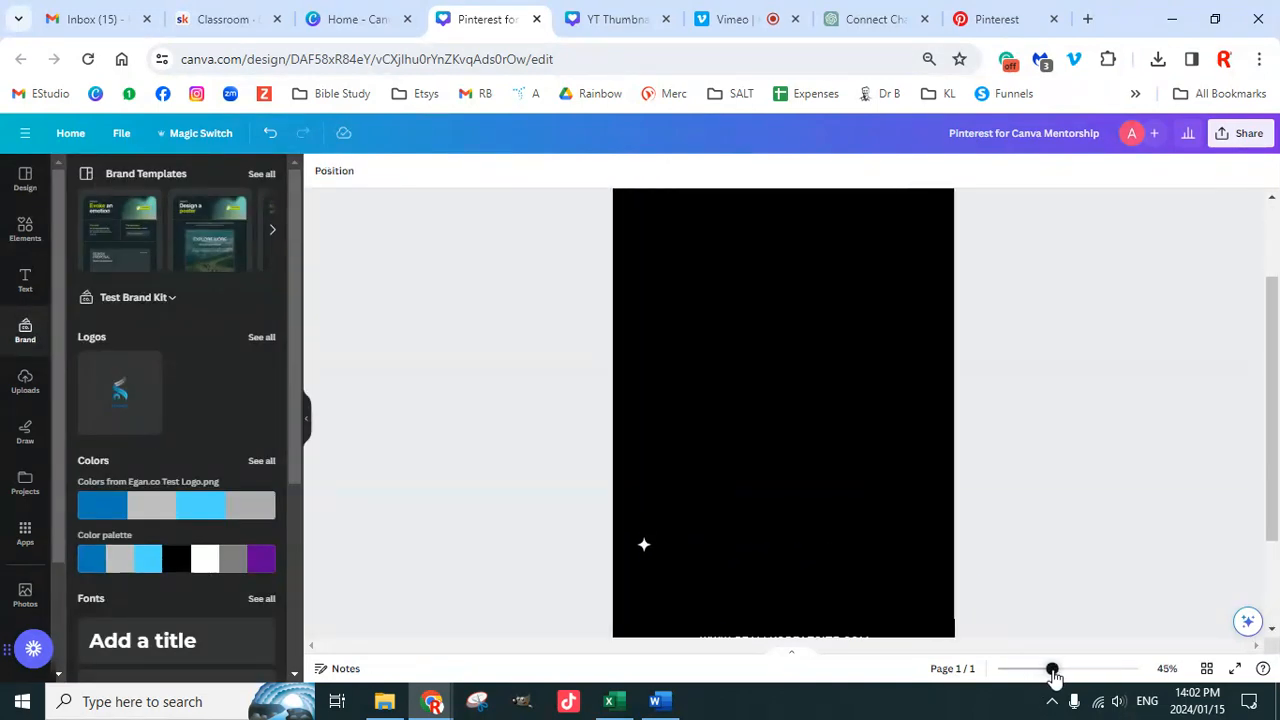
scroll(770, 479, "down", 2)
left_click(654, 424)
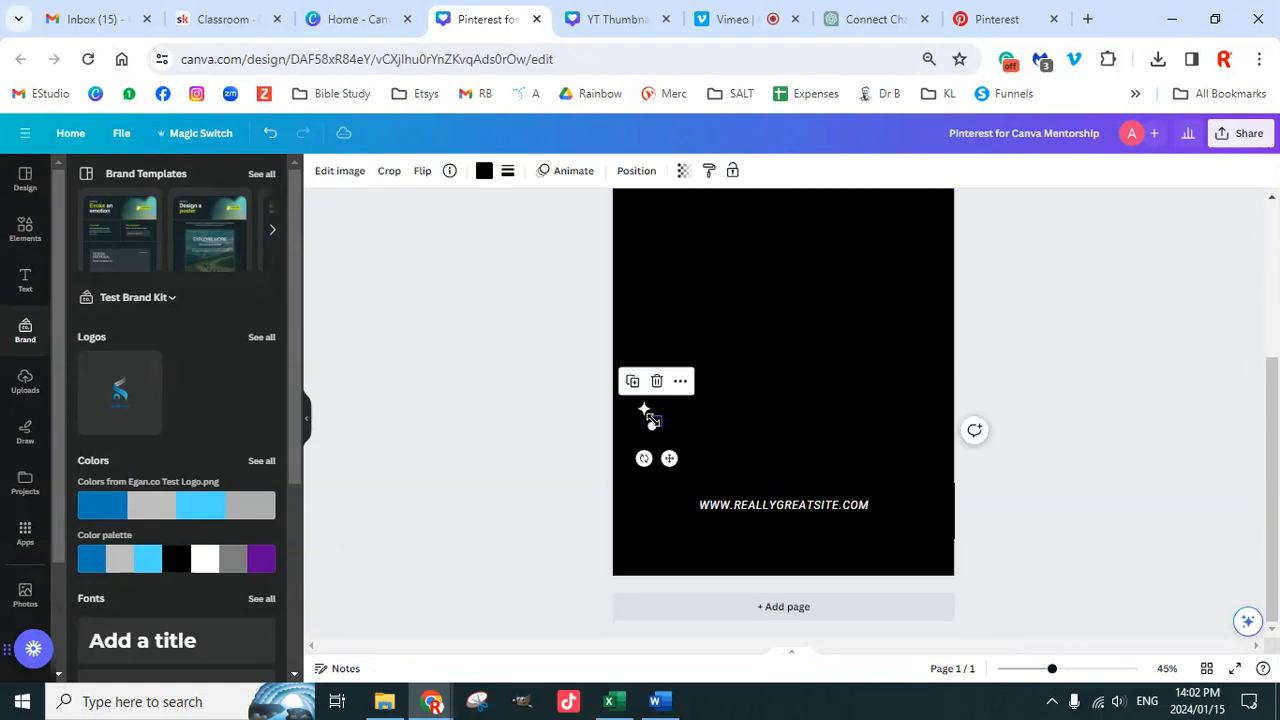
left_click(484, 170)
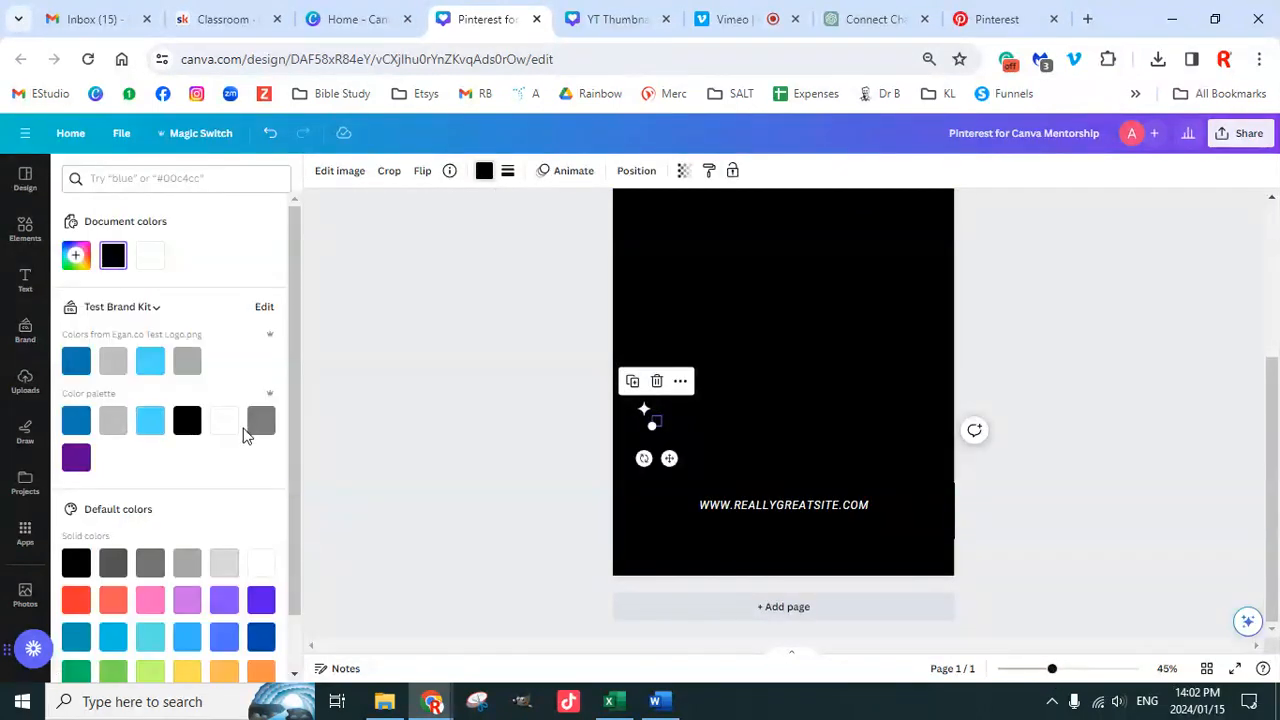
left_click(261, 567)
Step: Recolor the three sparkles in the upper cluster on the page's left side white
scroll(960, 406, "up", 2)
left_click_drag(540, 274, 887, 540)
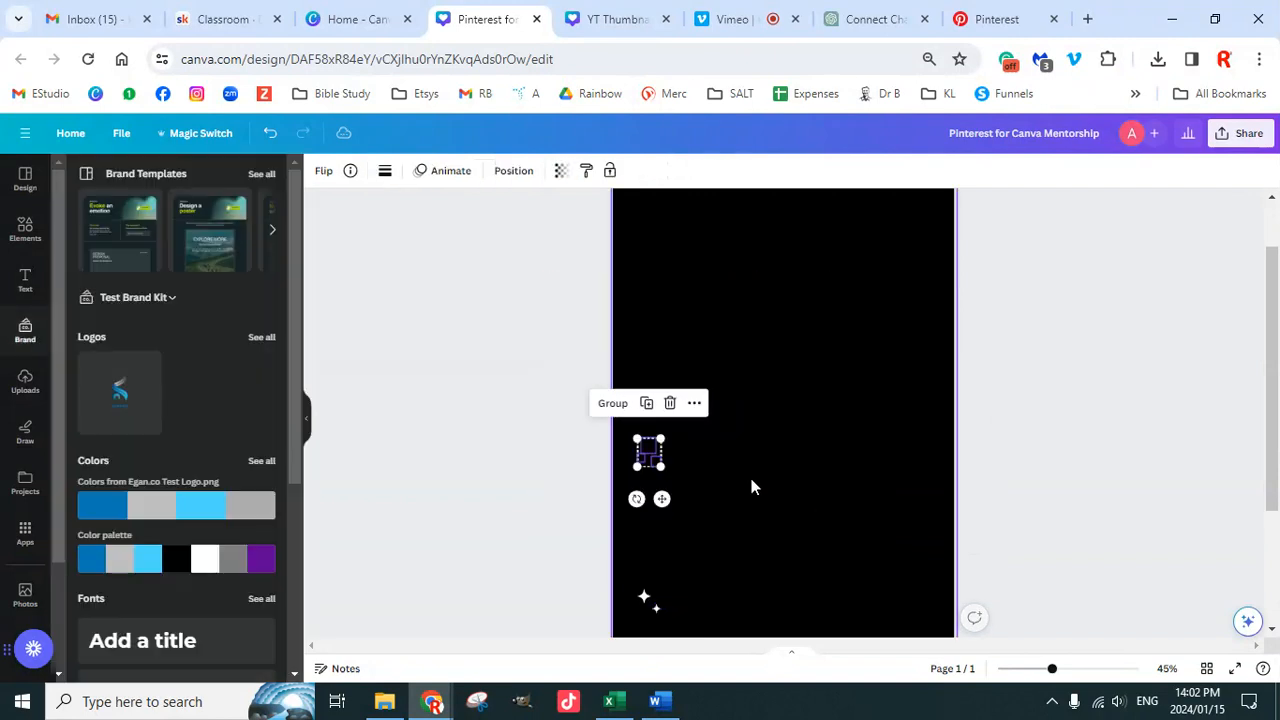
left_click(602, 460)
left_click(657, 466)
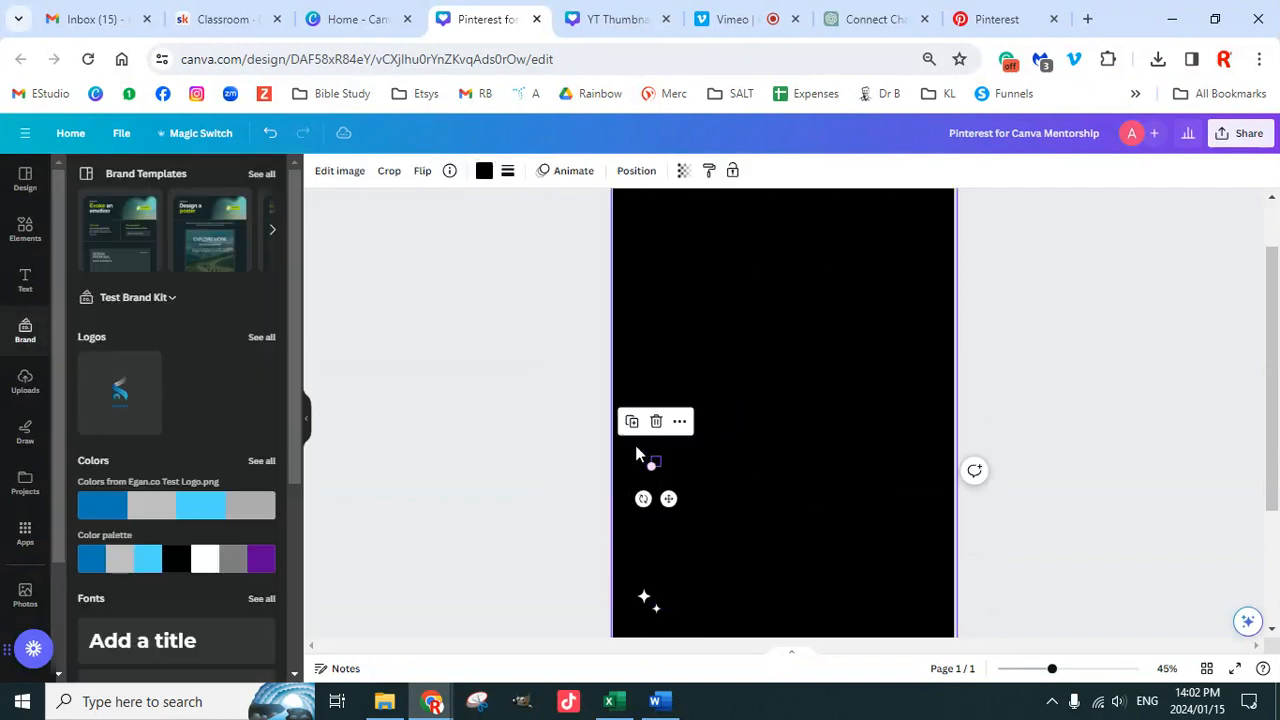
left_click(484, 170)
left_click(223, 425)
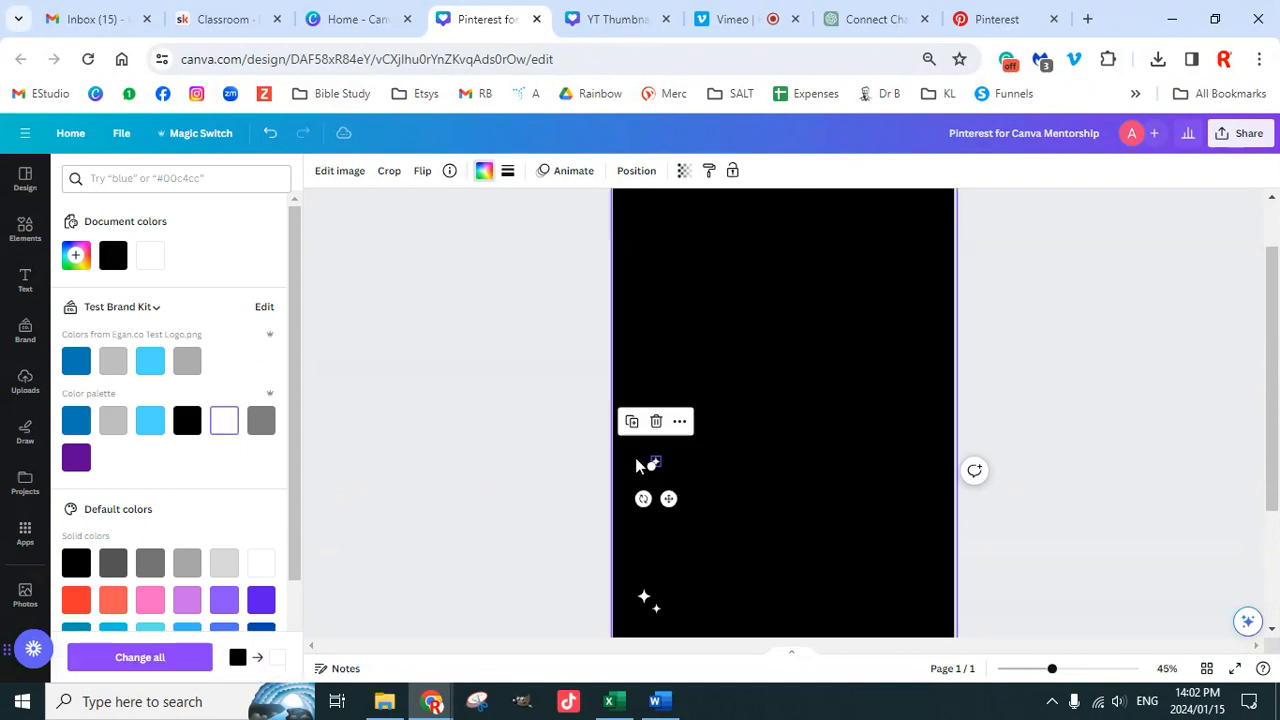
left_click(638, 462)
left_click(221, 430)
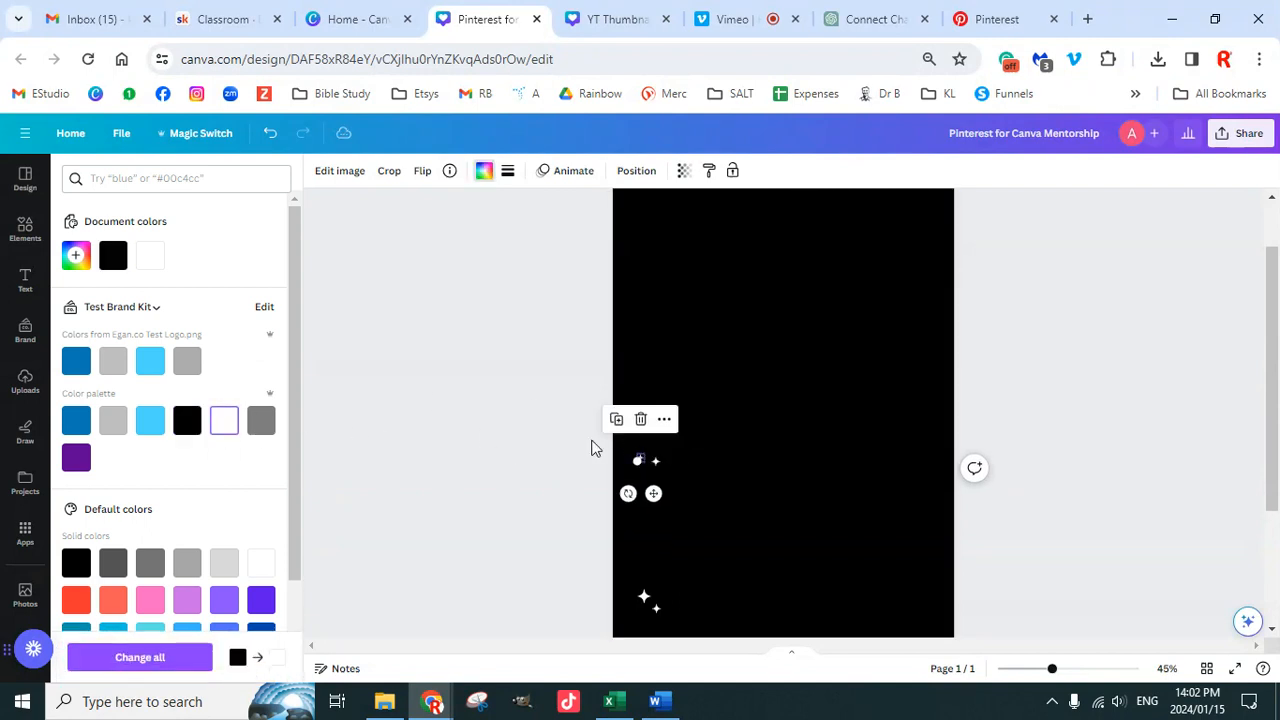
left_click(647, 450)
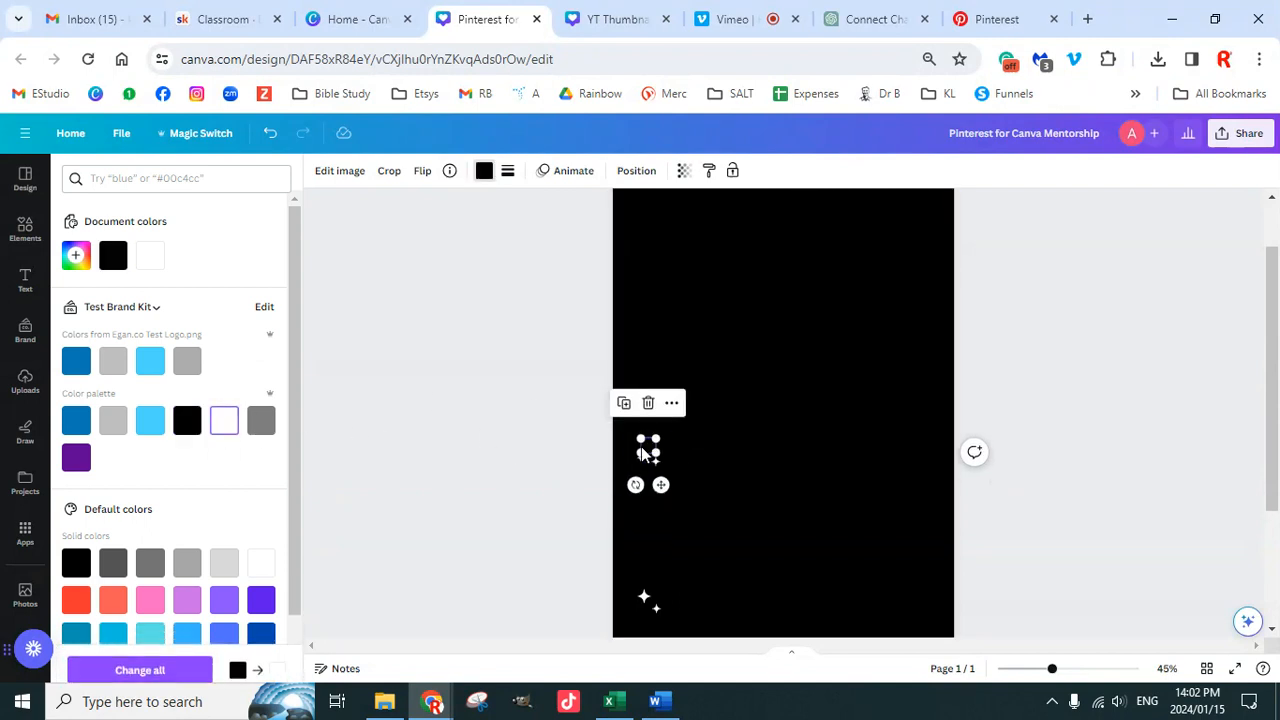
left_click(226, 421)
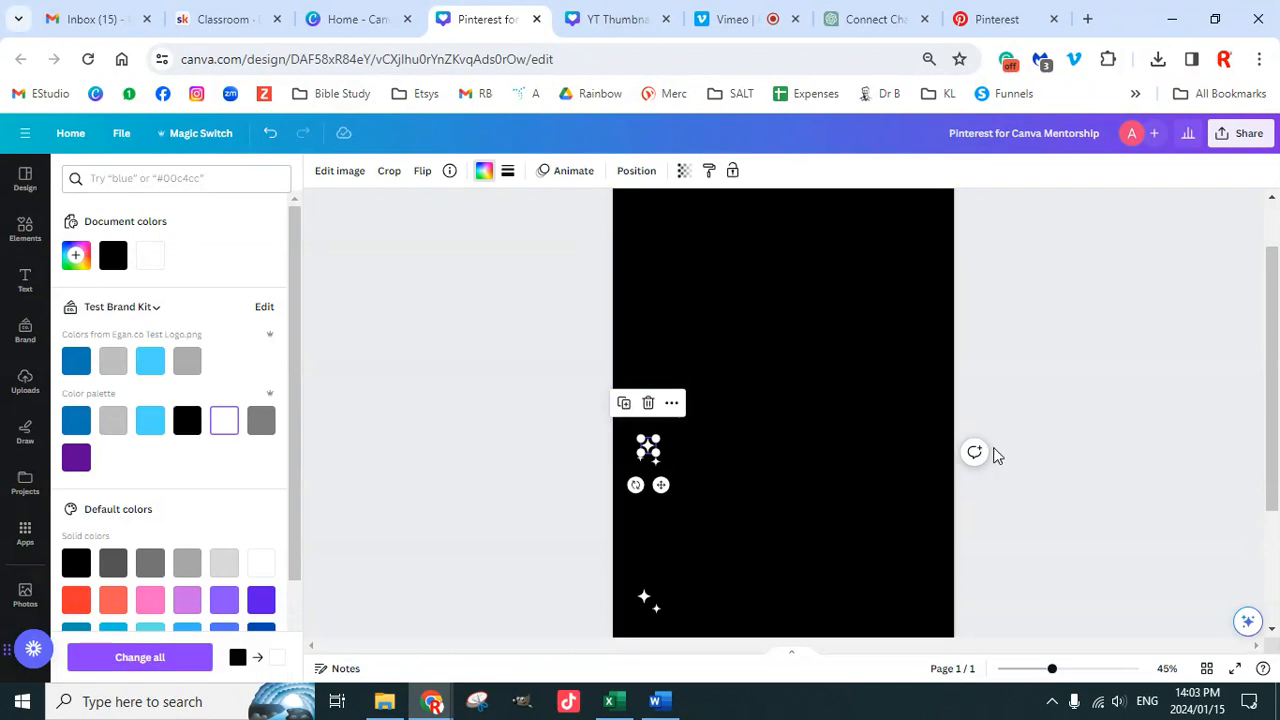
Step: Recolor the single sparkle near the page's right edge white
scroll(1000, 470, "down", 1)
left_click_drag(1036, 320, 790, 499)
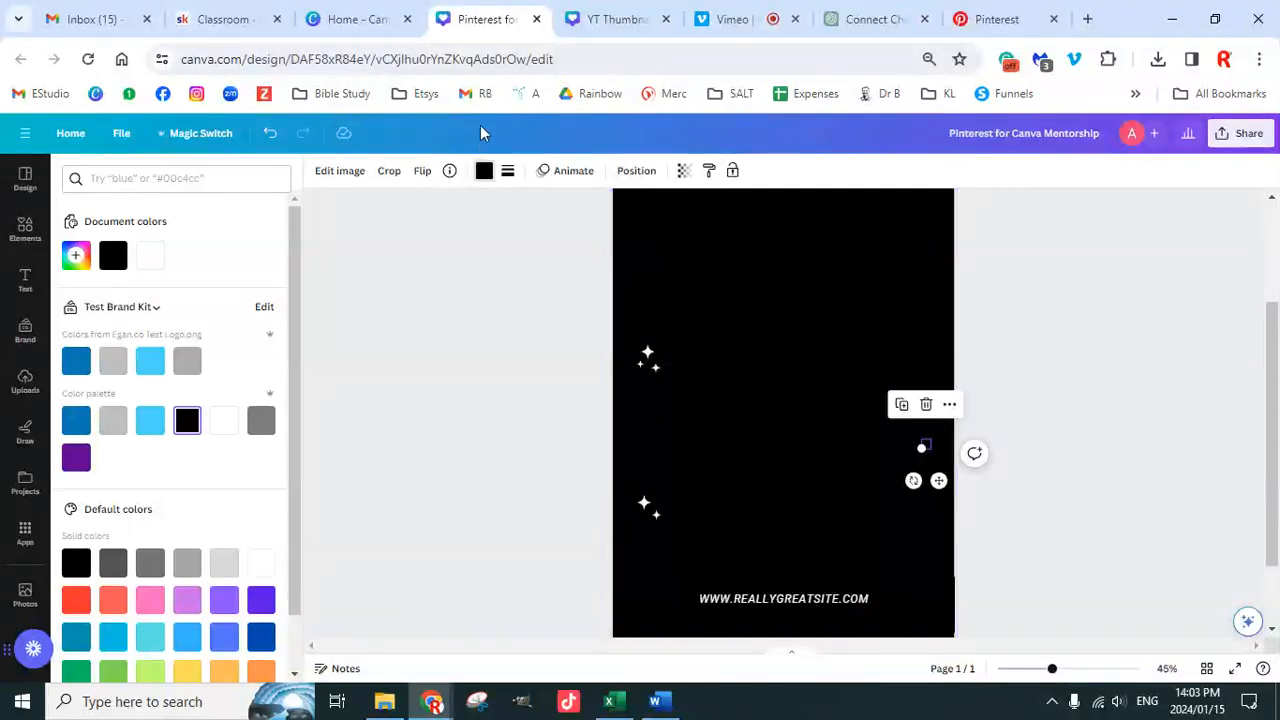
left_click(224, 420)
left_click(1137, 423)
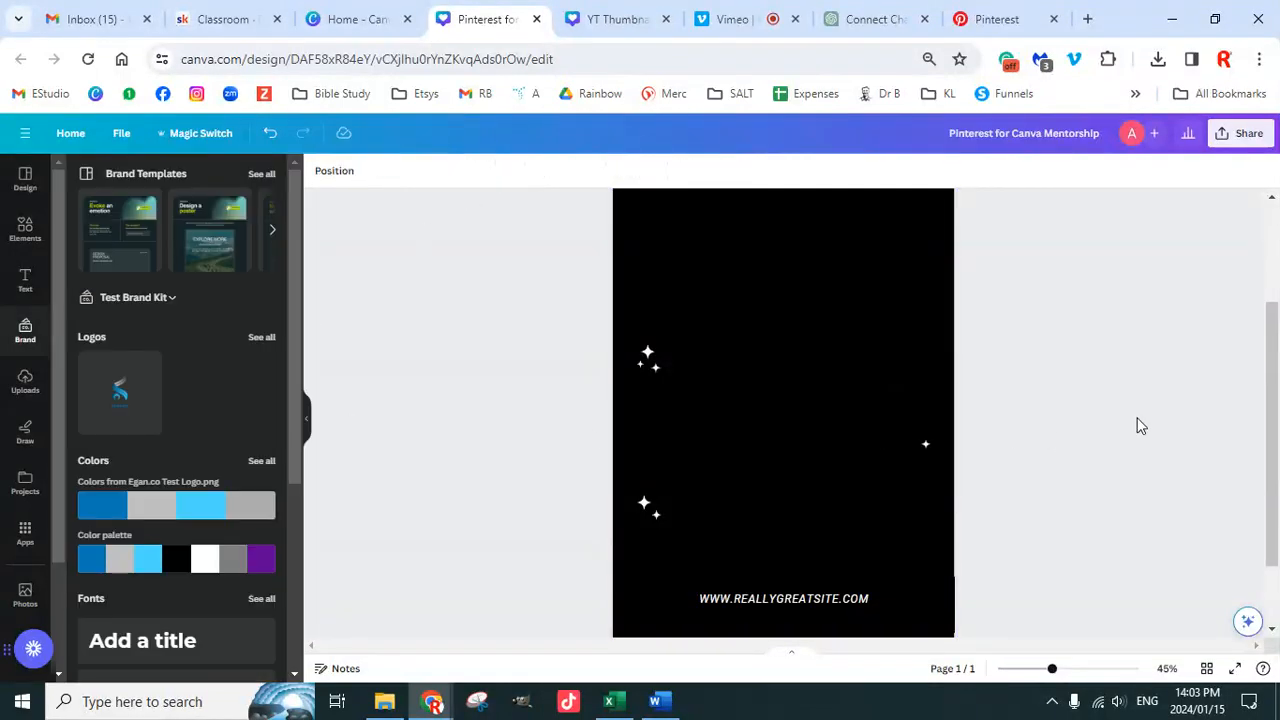
scroll(1044, 445, "down", 2)
scroll(1029, 464, "up", 3)
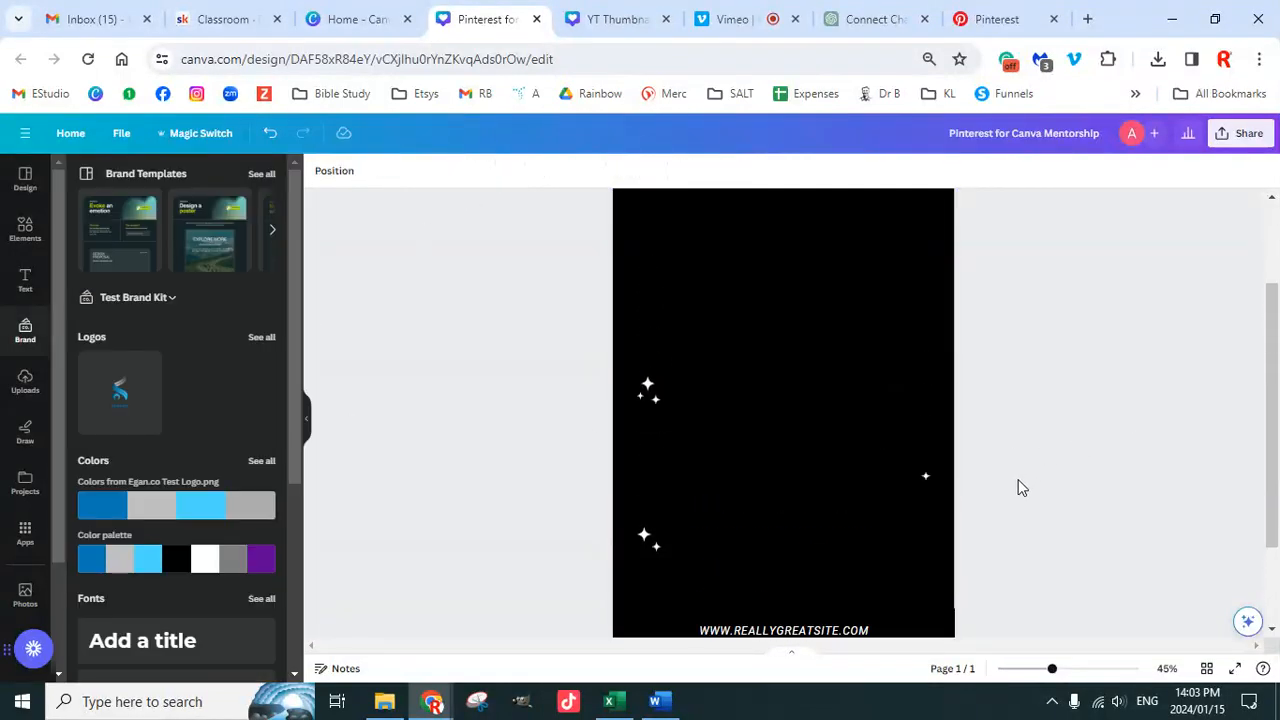
Step: Fill the rectangular band behind the website text with the brand palette's purple
scroll(1018, 479, "down", 1)
scroll(993, 495, "down", 1)
left_click(900, 505)
left_click(929, 522)
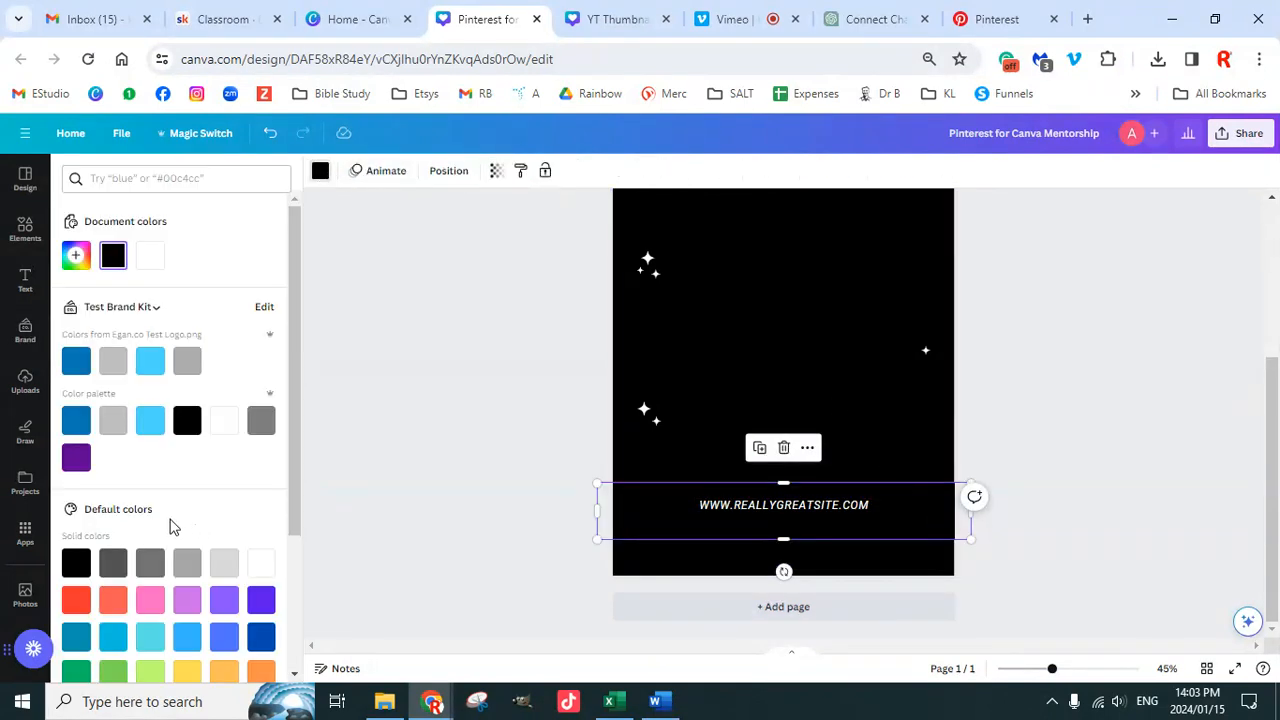
left_click(218, 566)
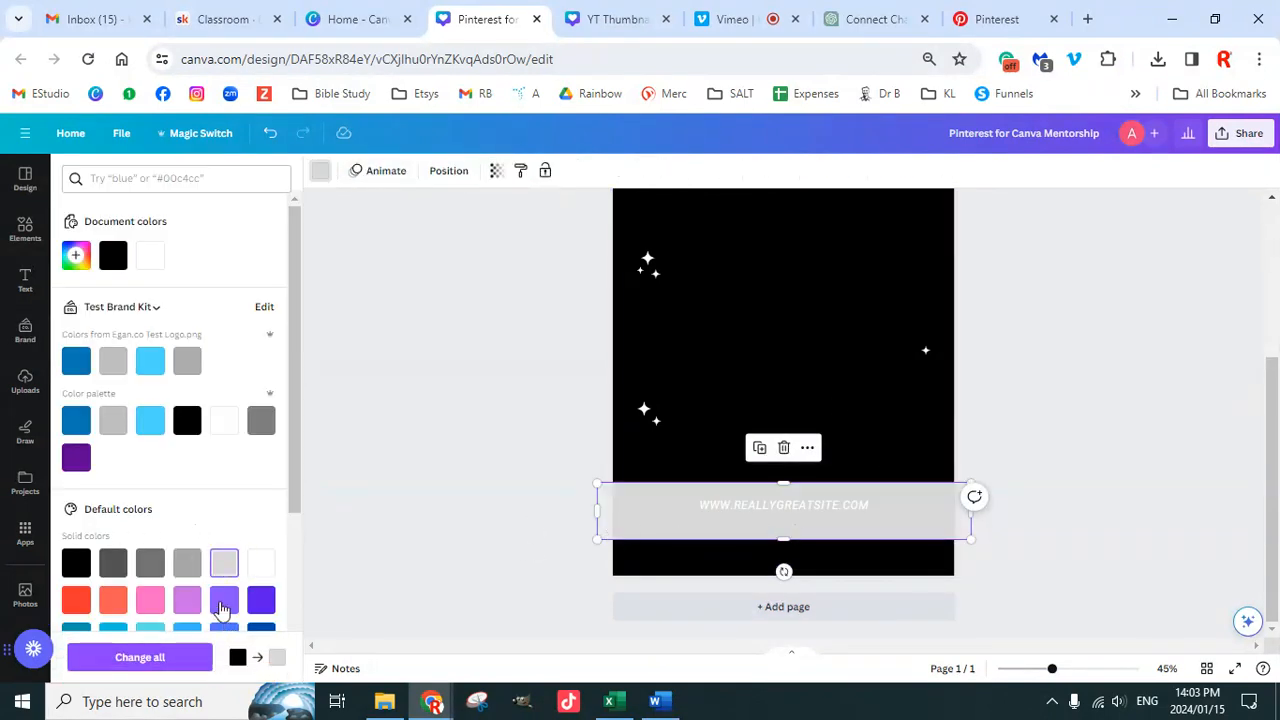
left_click(78, 458)
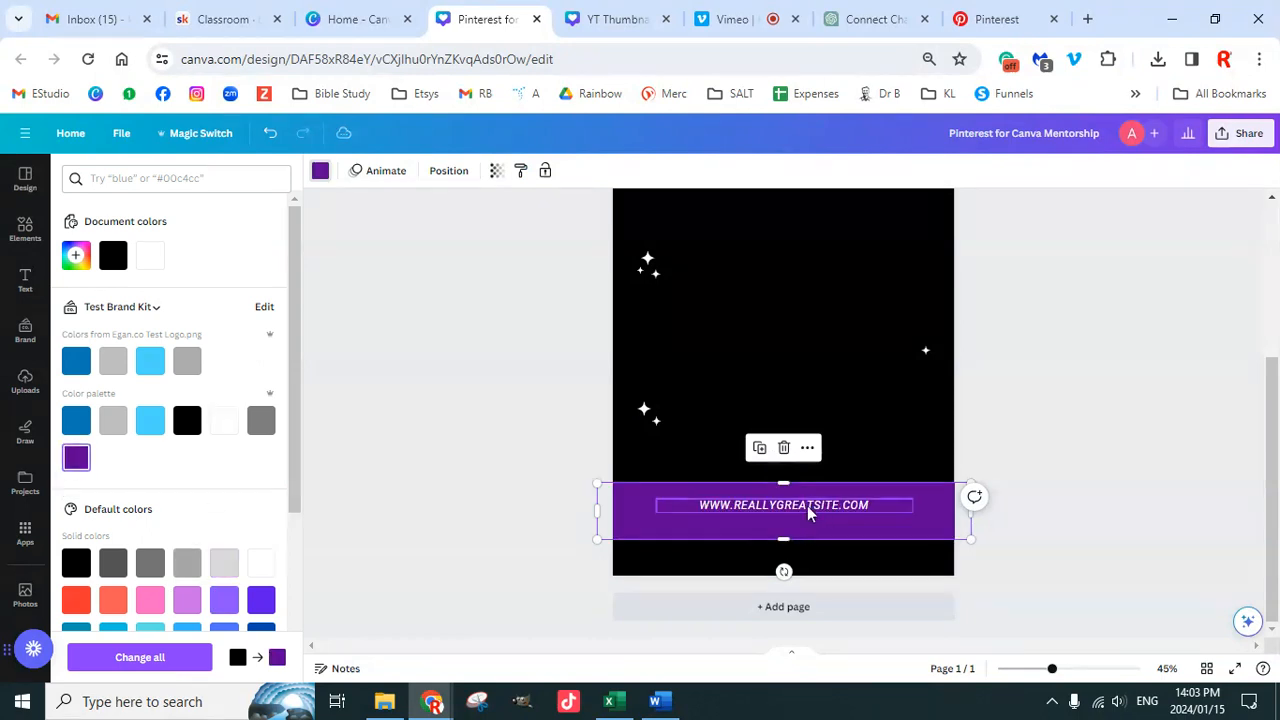
Step: Replace the website text in the band with "KINGDOMLIF3STYLES.COM"
double_click(807, 505)
type("W")
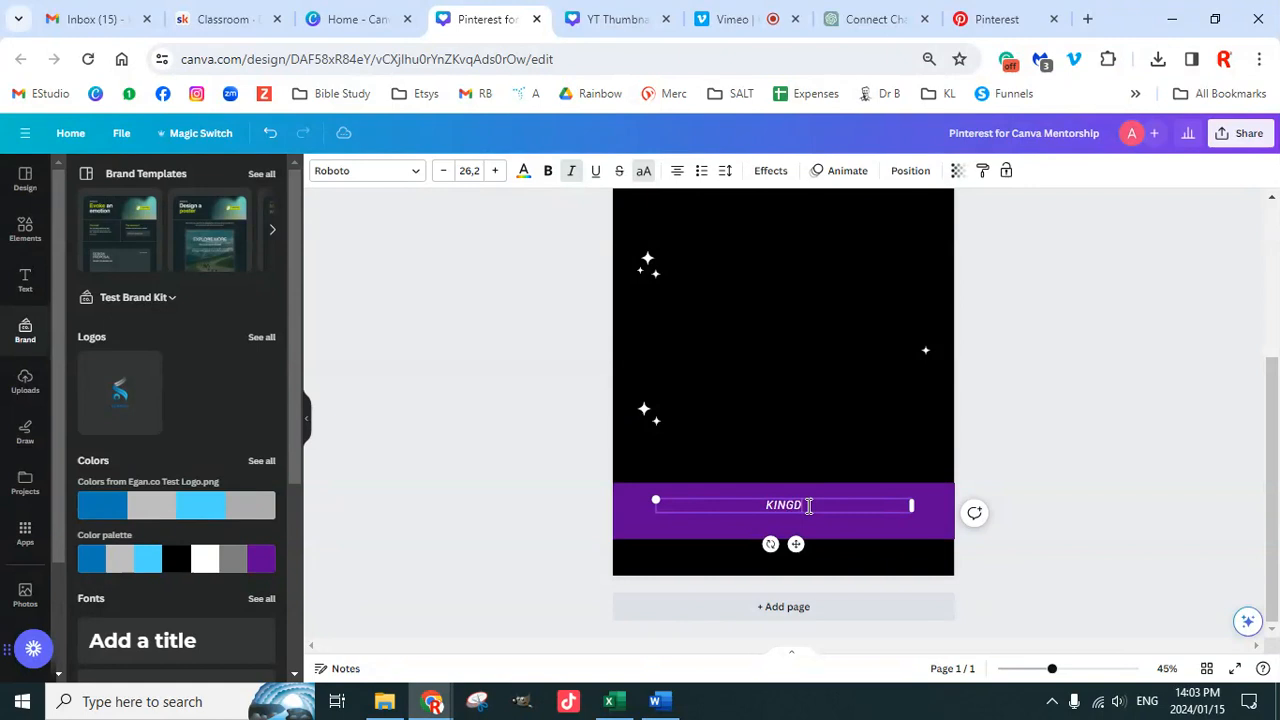
type("ST")
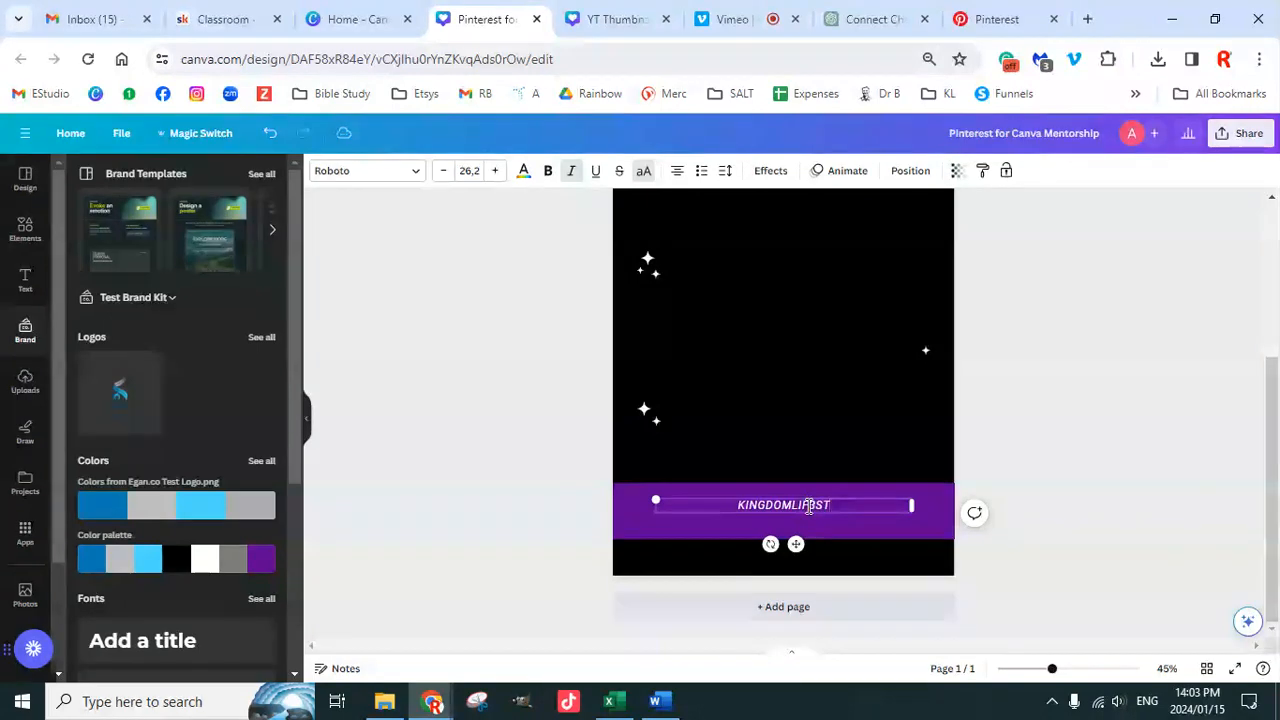
type("YLES.COM")
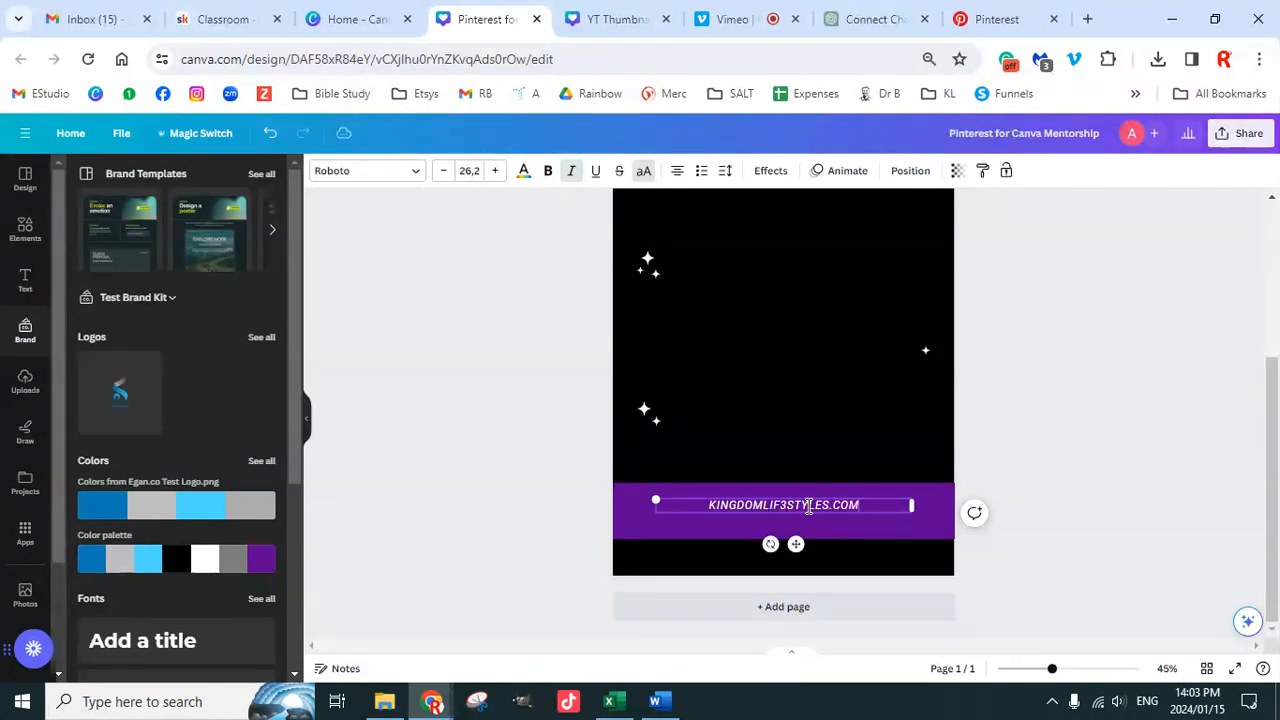
Step: Make the website text bold instead of italic and enlarge it to span most of the purple band's width
left_click(870, 506)
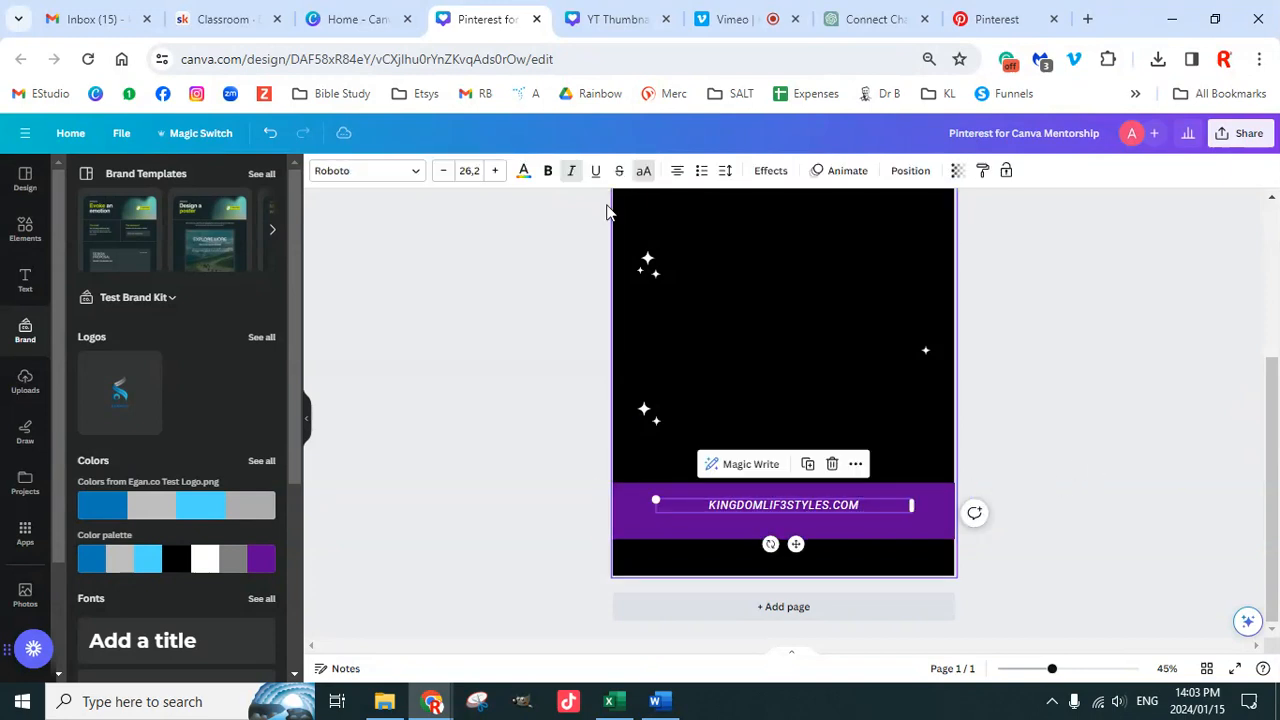
left_click(571, 171)
left_click(548, 171)
left_click(956, 477)
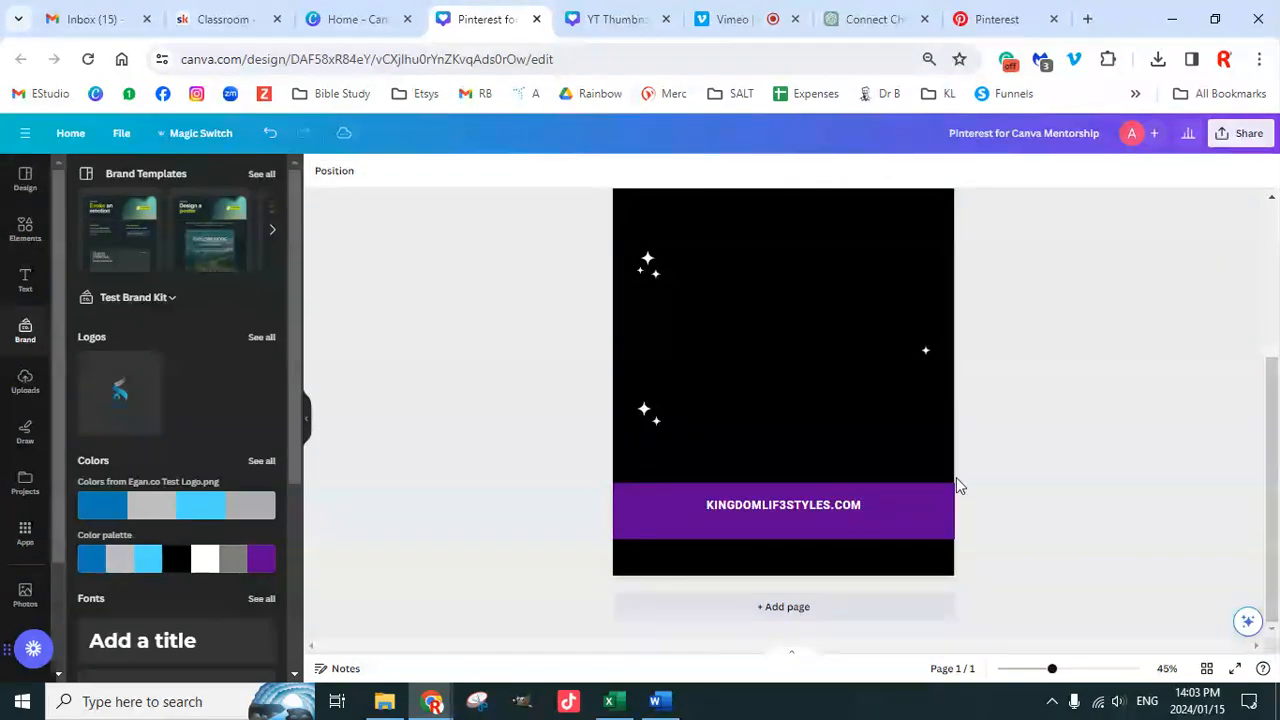
left_click(868, 510)
left_click_drag(913, 507, 920, 557)
left_click(1083, 409)
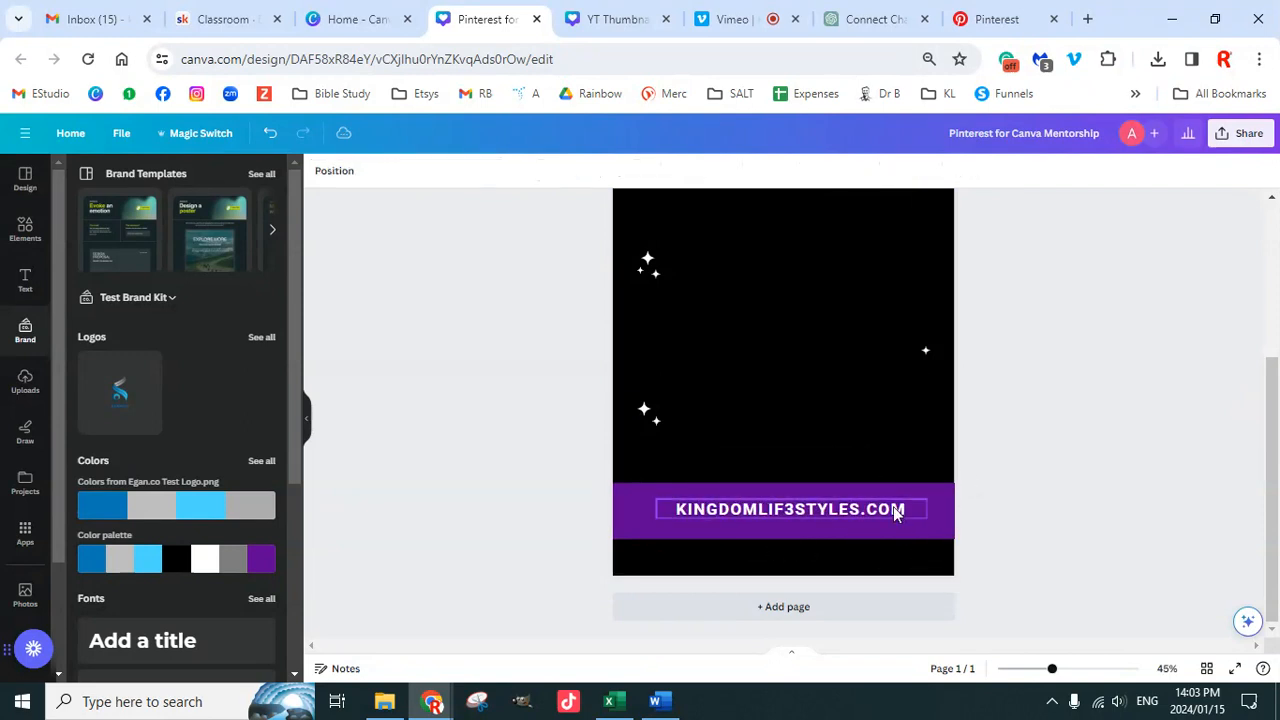
Step: Center the website text horizontally and vertically on the purple band and group the two together
left_click(937, 535)
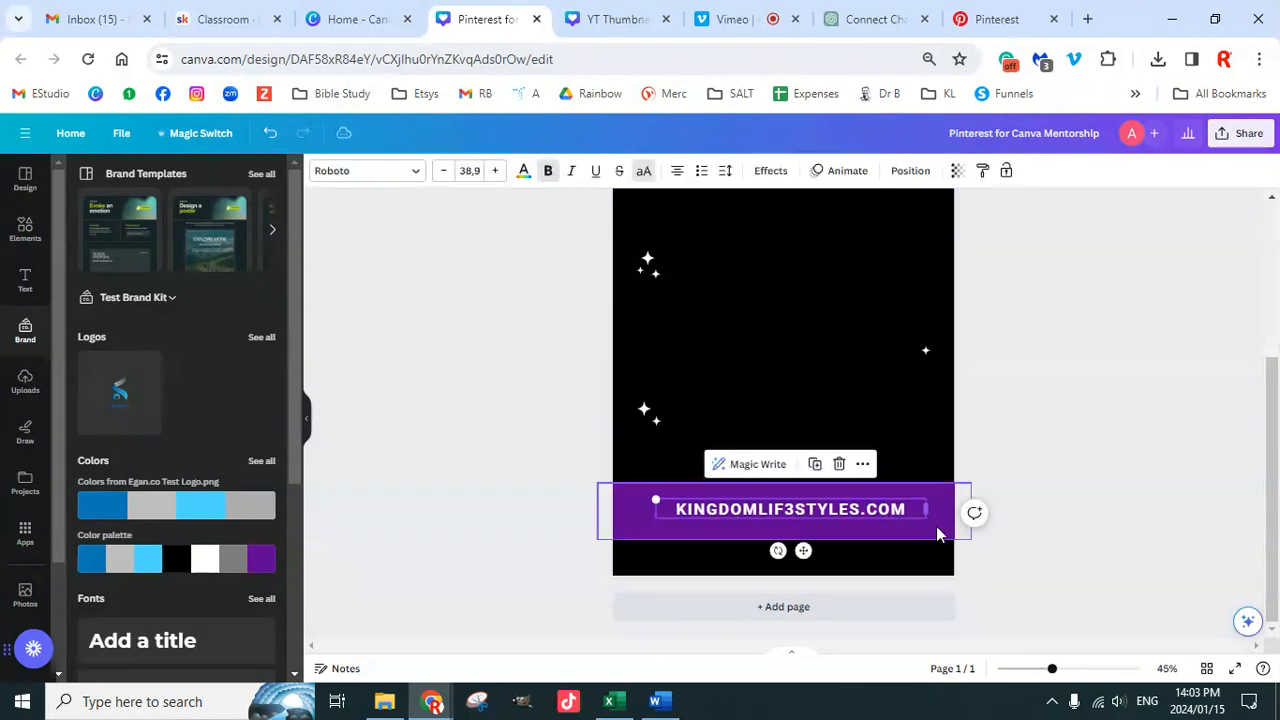
left_click(628, 524, "shift")
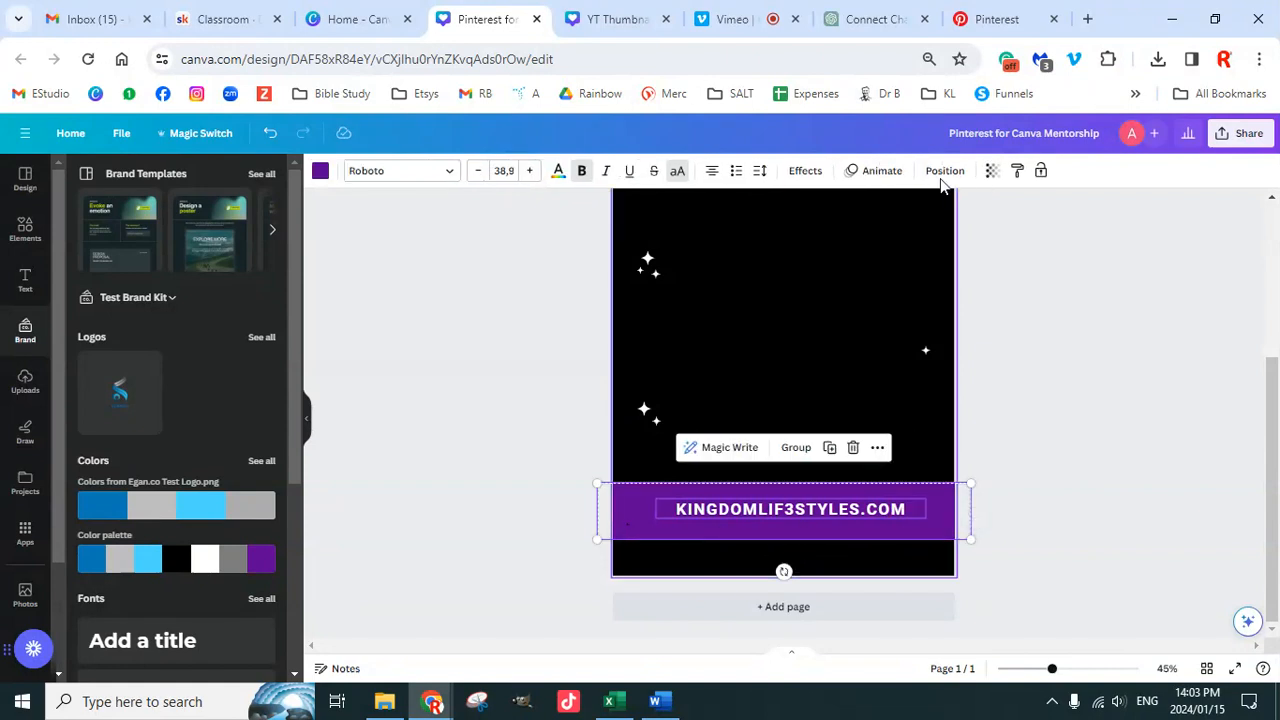
left_click(944, 171)
left_click(235, 325)
left_click(146, 325)
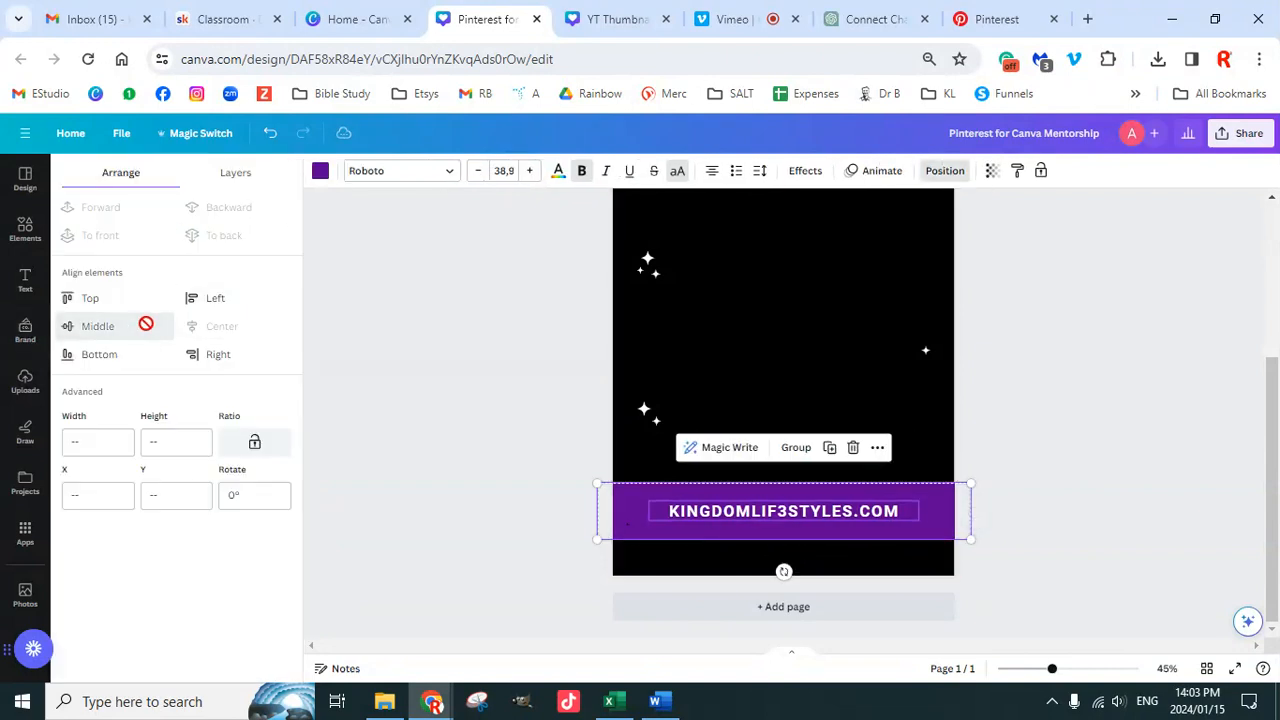
left_click(796, 447)
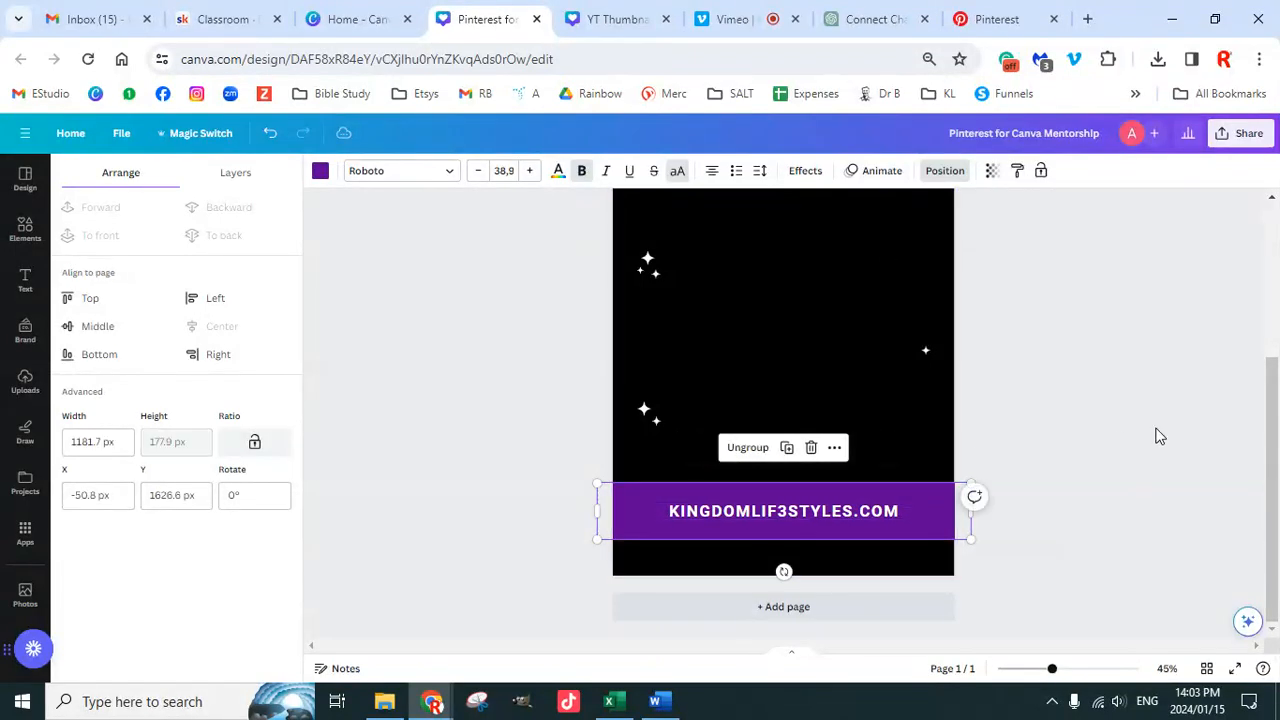
left_click(1017, 405)
Step: Change the page background to the brand palette's light gray, #bfbfbf
scroll(1005, 475, "up", 3)
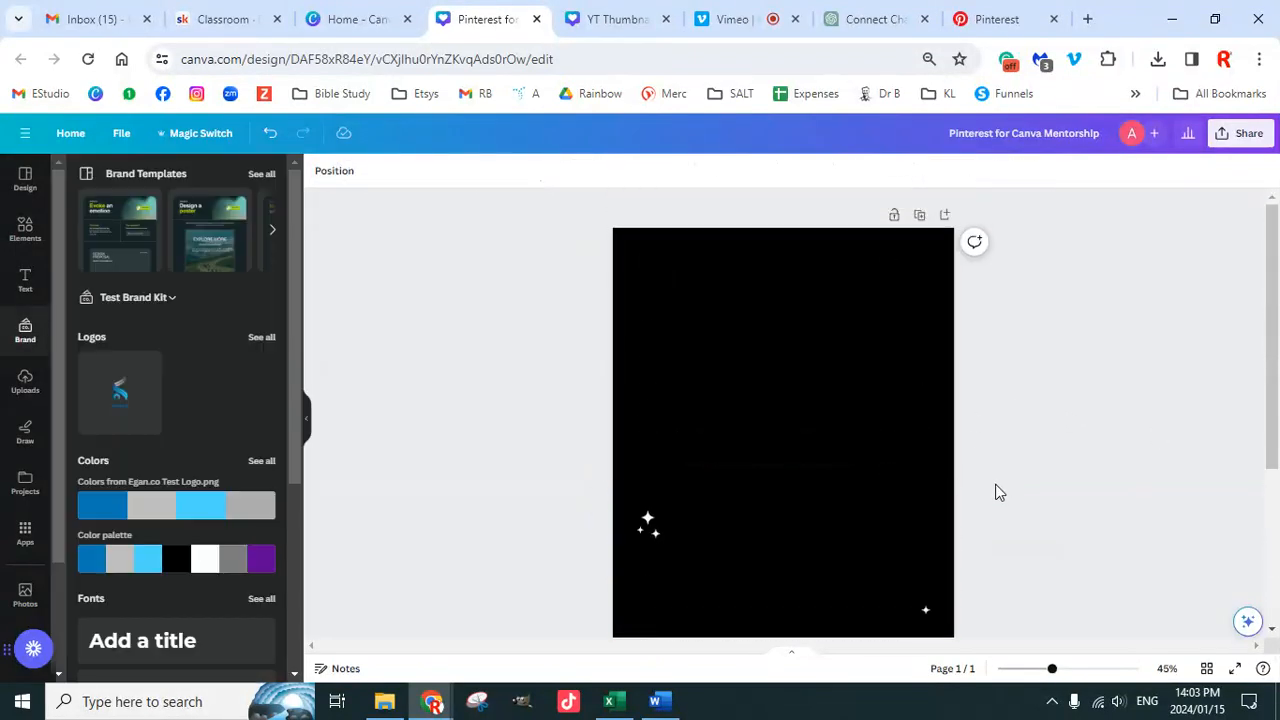
scroll(996, 491, "down", 3)
scroll(996, 492, "up", 3)
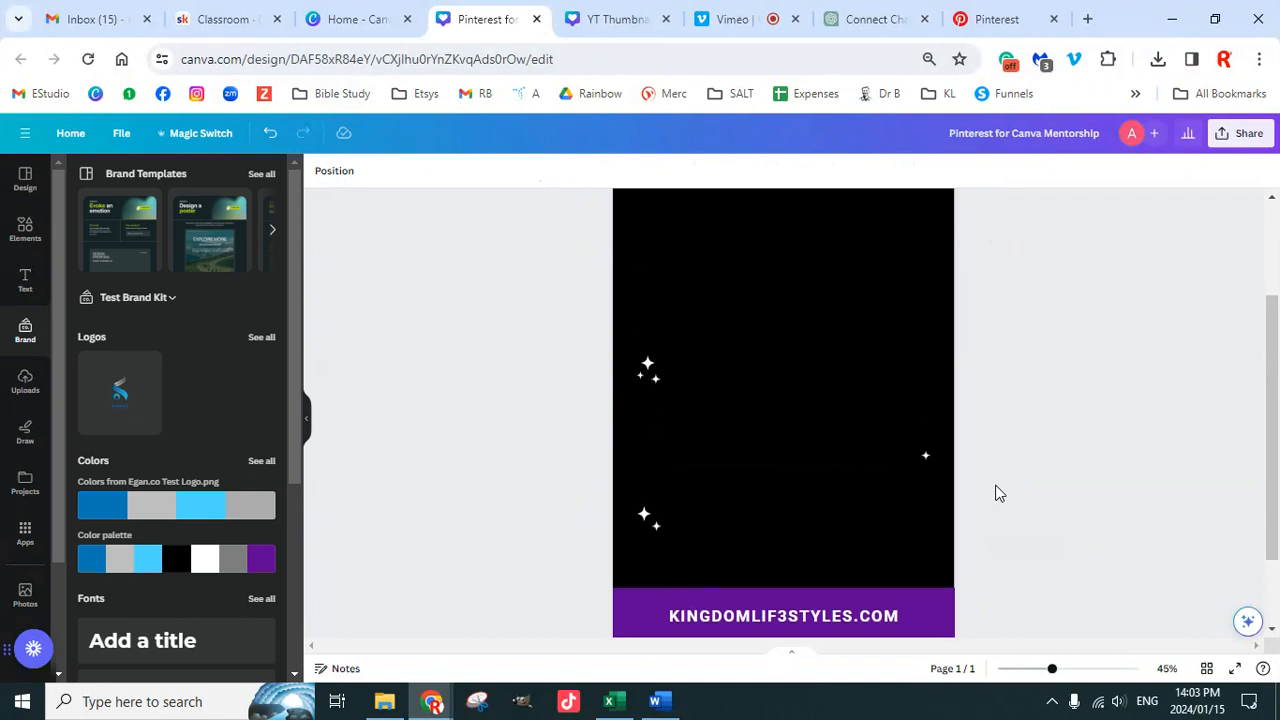
left_click(757, 408)
left_click(320, 172)
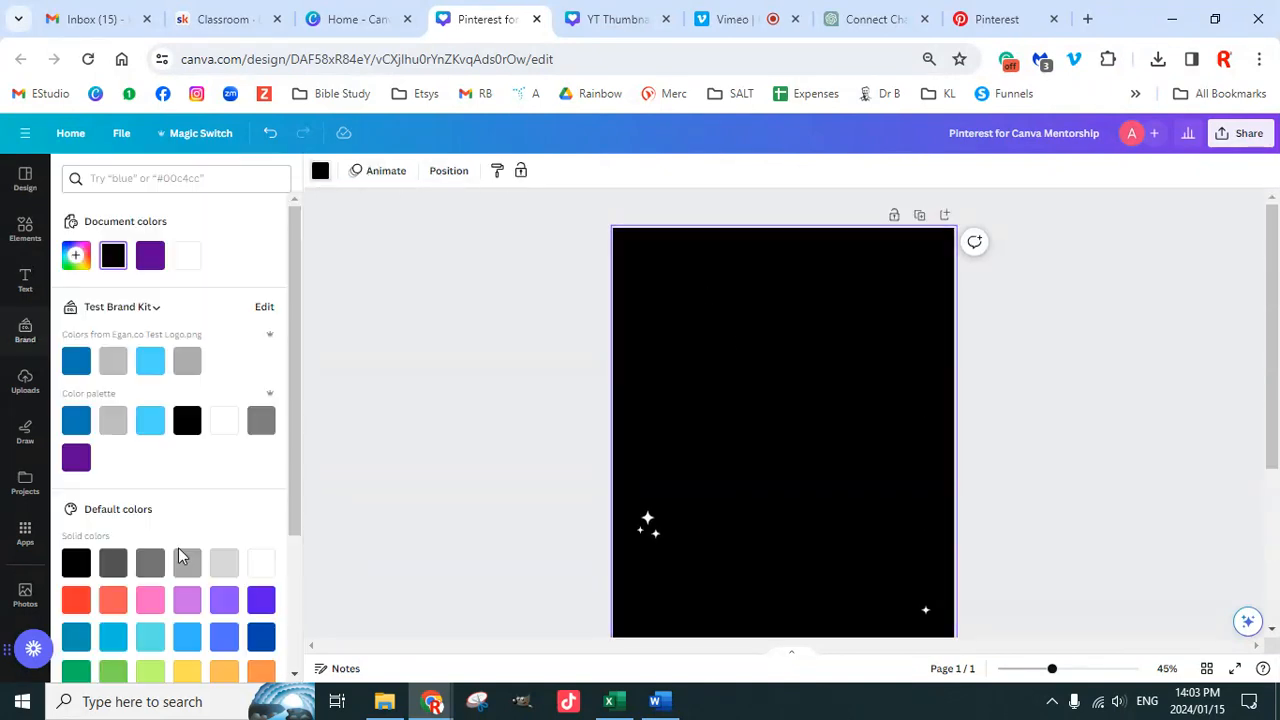
scroll(212, 448, "down", 2)
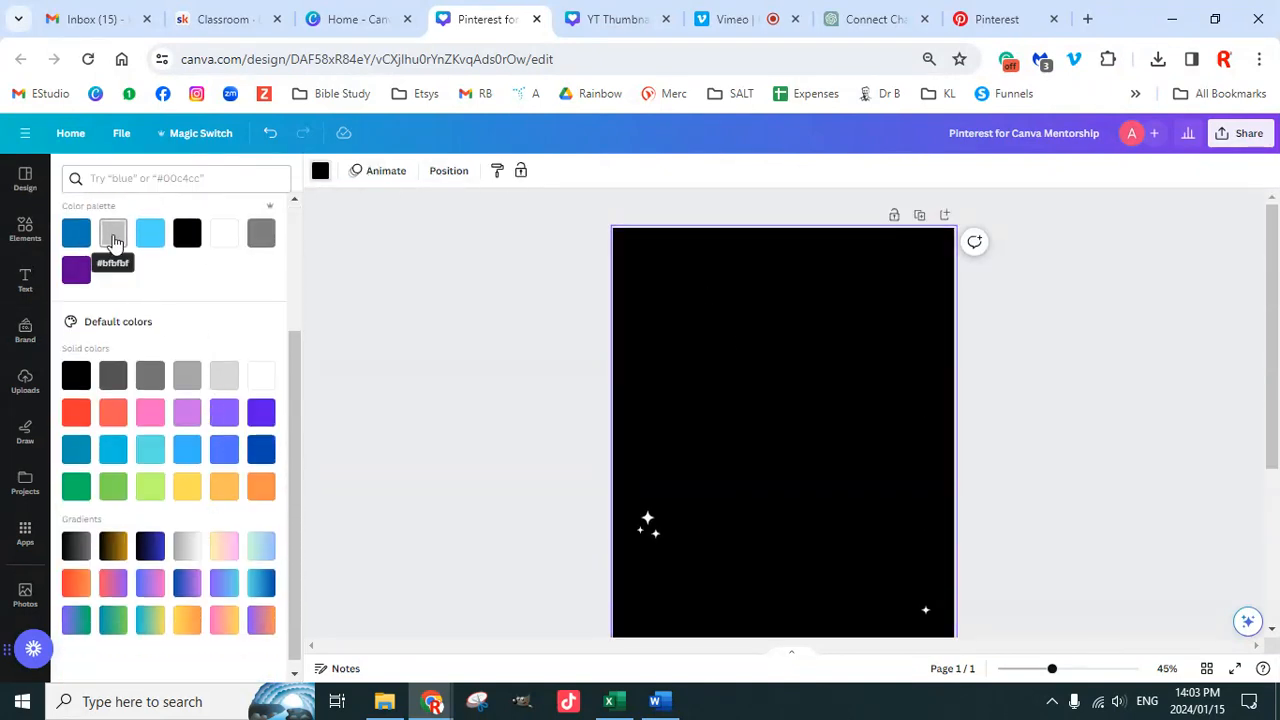
left_click(113, 240)
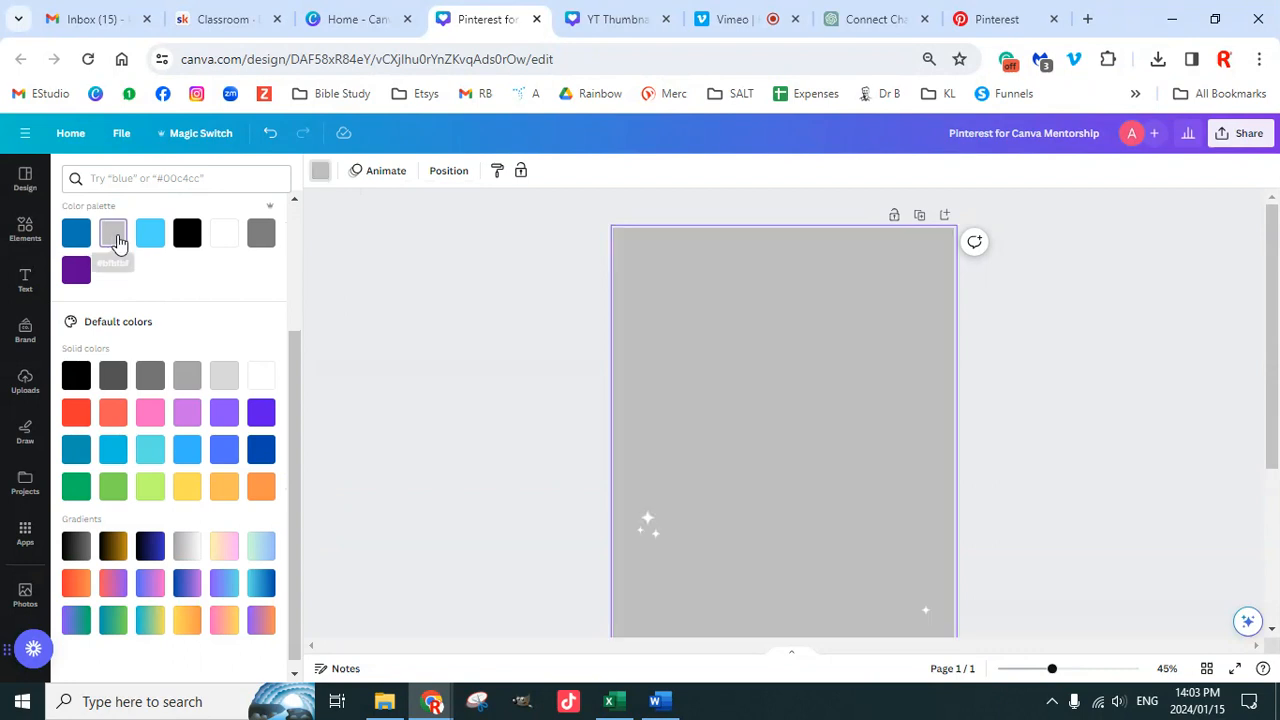
scroll(1003, 493, "down", 3)
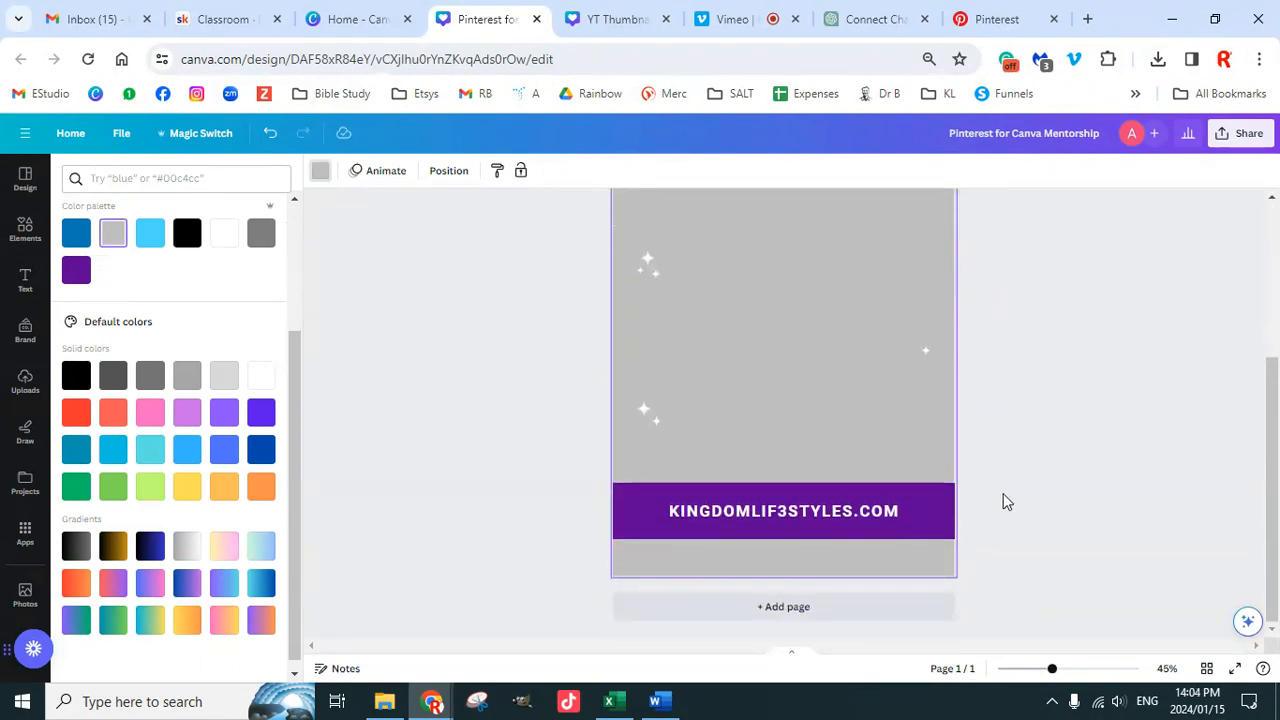
scroll(1003, 500, "up", 2)
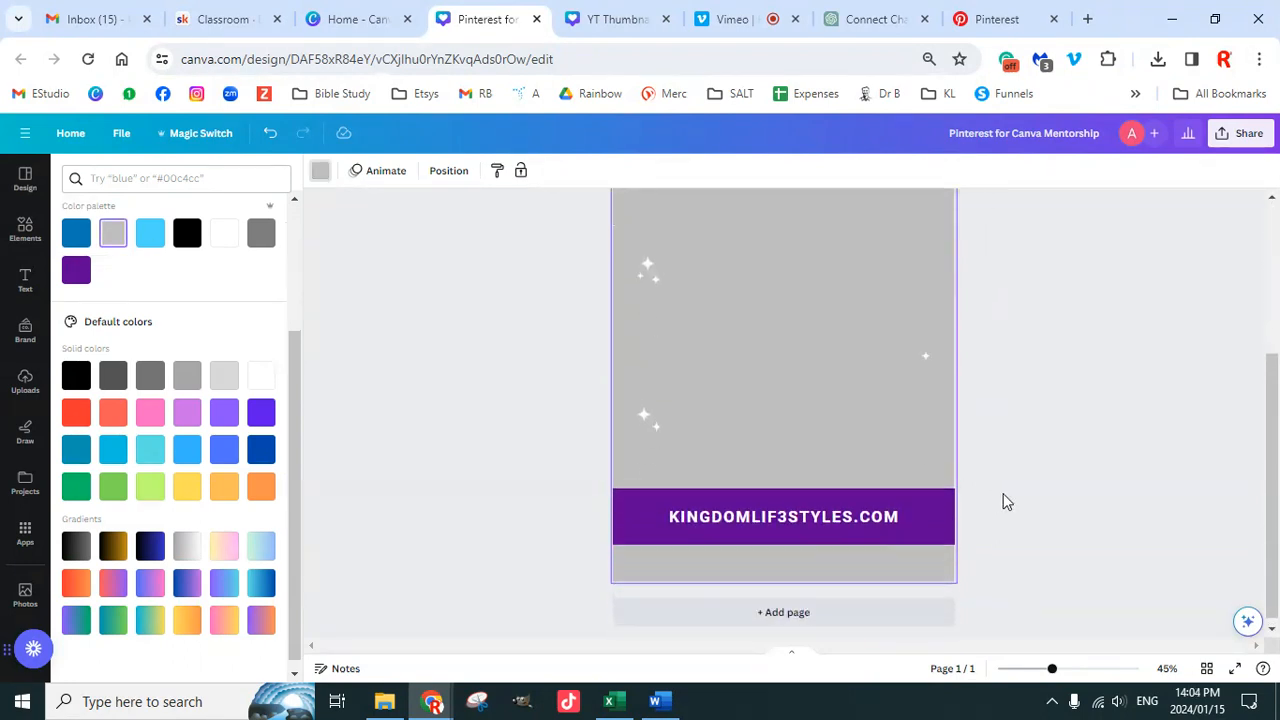
Step: Open the gray Facebook Cover design from the recent designs, copy its wavy line graphic and paste it into the Pinterest pin
left_click(350, 19)
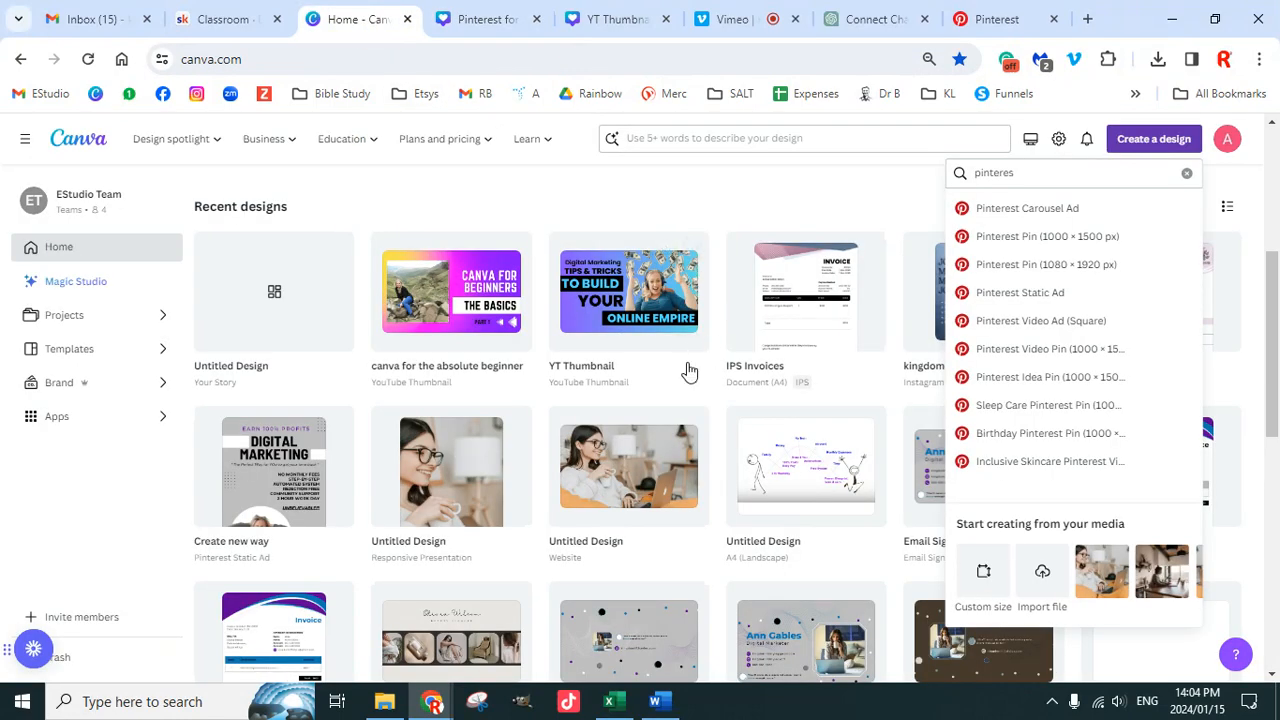
scroll(689, 566, "down", 2)
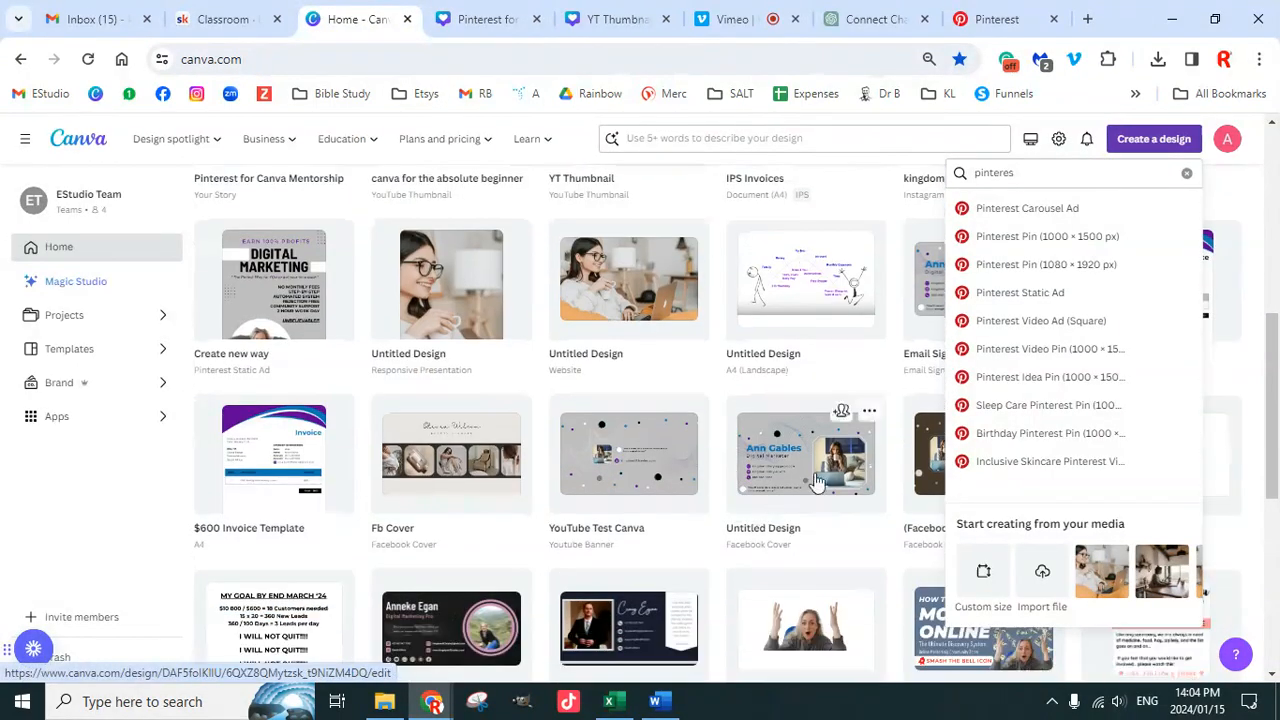
left_click(806, 462)
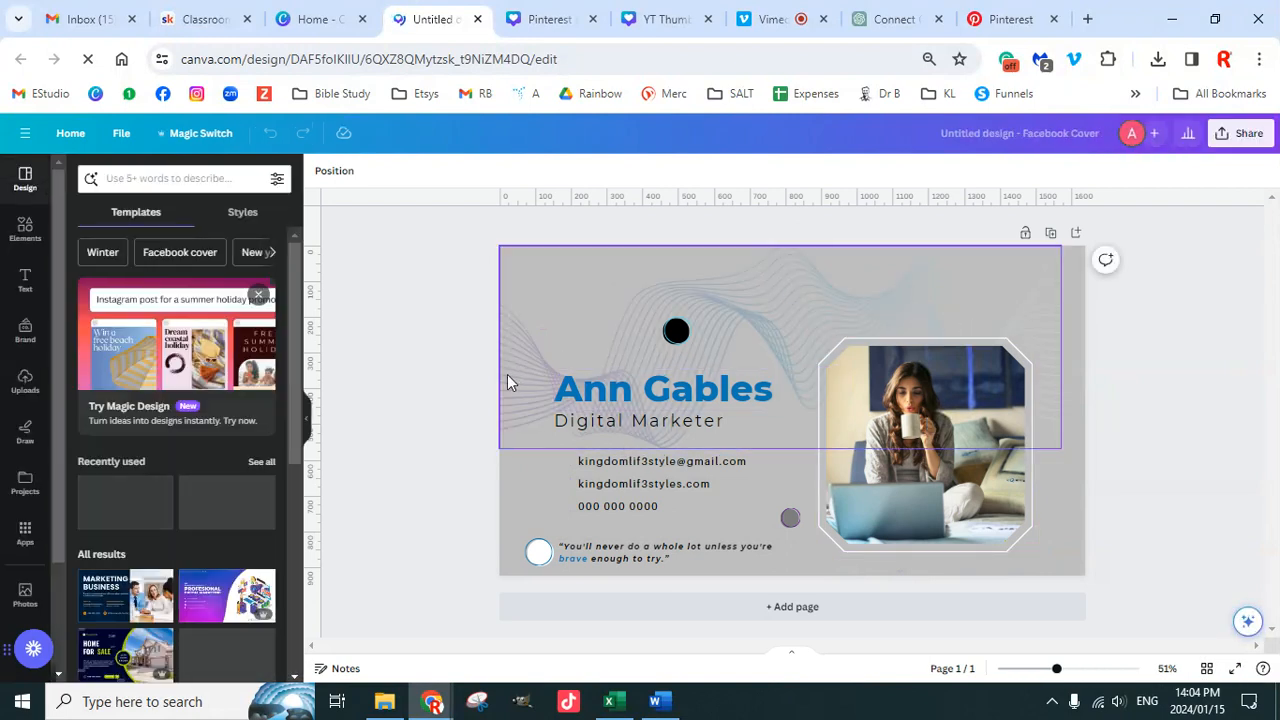
left_click(508, 377)
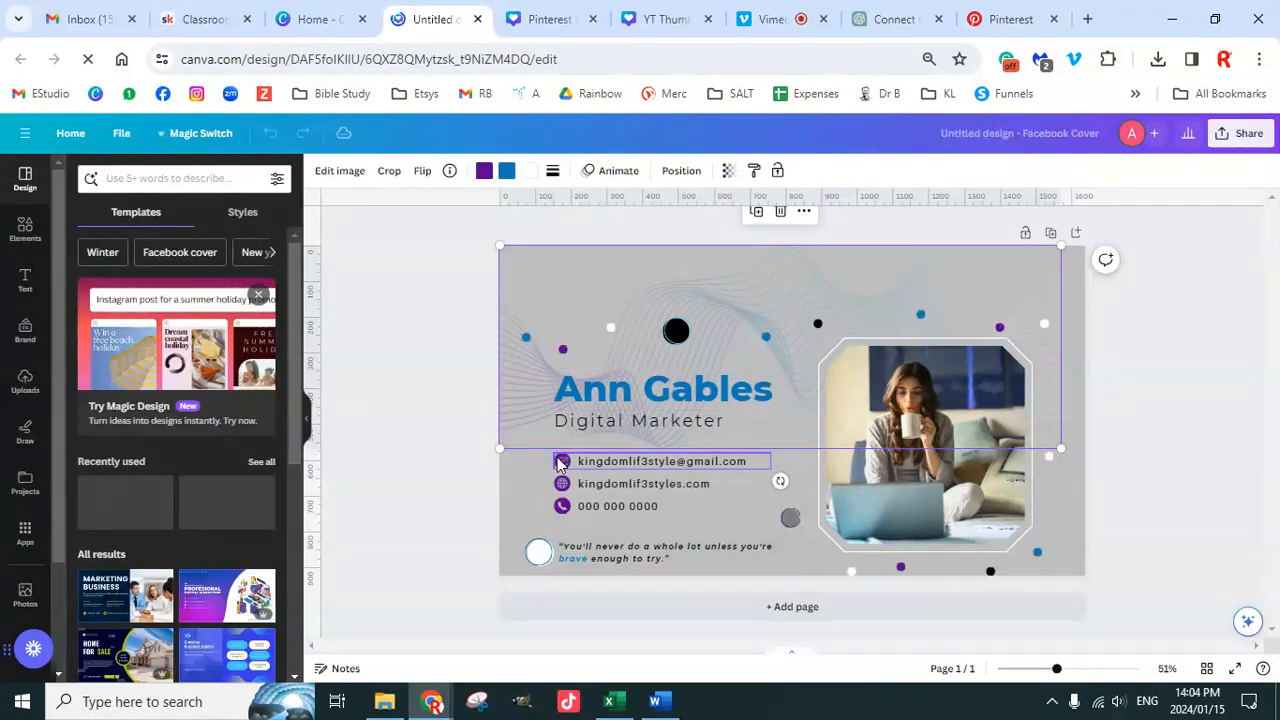
left_click(556, 22)
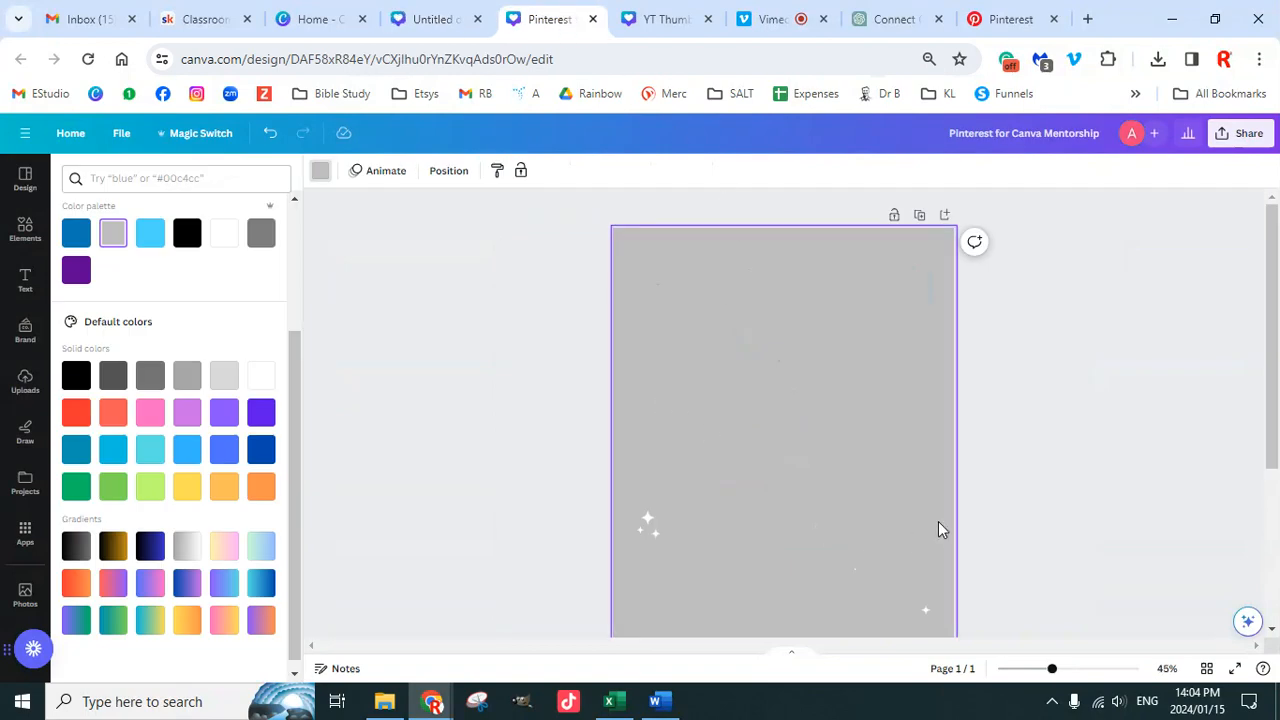
key("ctrl+v")
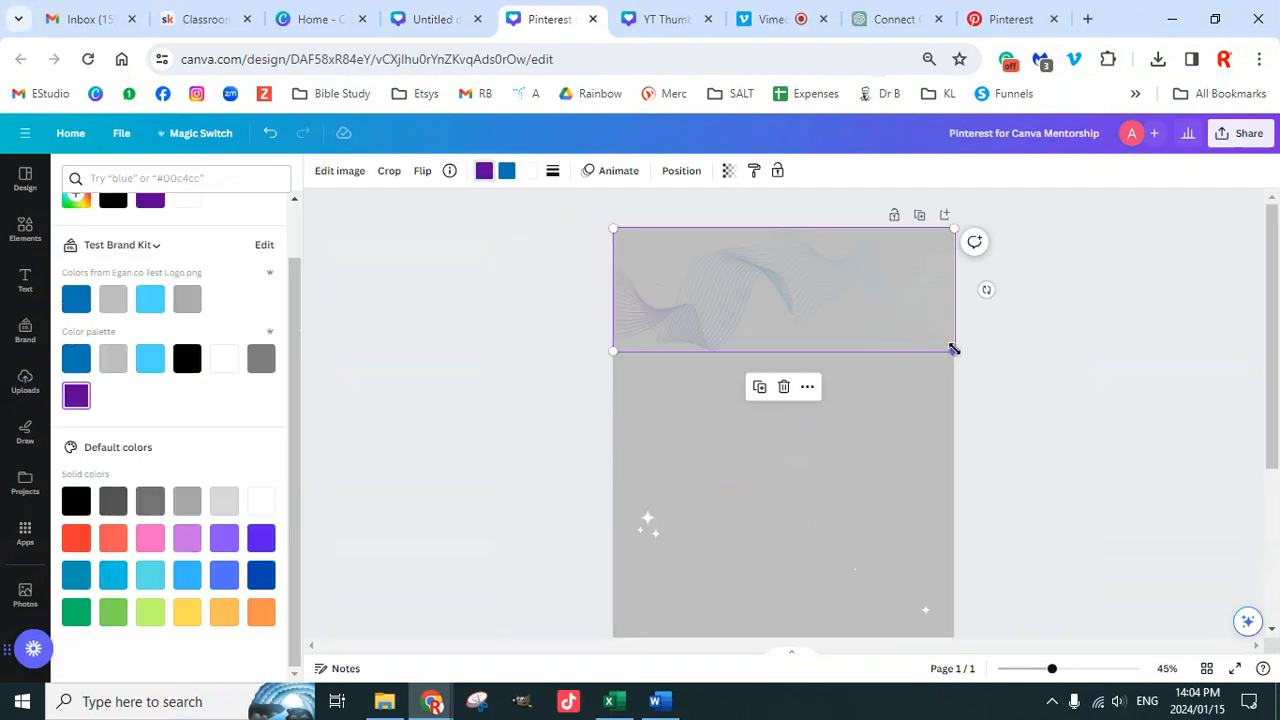
Step: Move the wavy line graphic down over the purple website band and enlarge it to about 1283 px wide, extending past both page edges
scroll(1089, 363, "down", 3)
scroll(1089, 363, "up", 2)
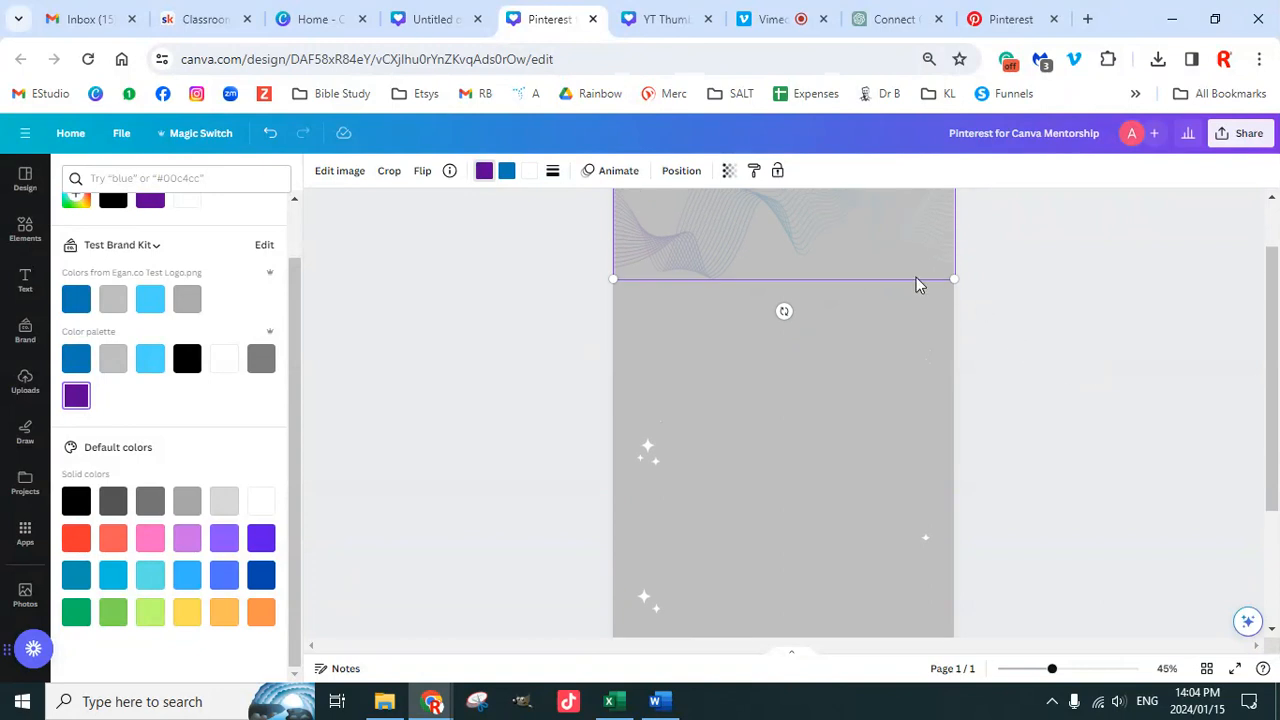
scroll(1053, 349, "down", 3)
scroll(1049, 349, "up", 3)
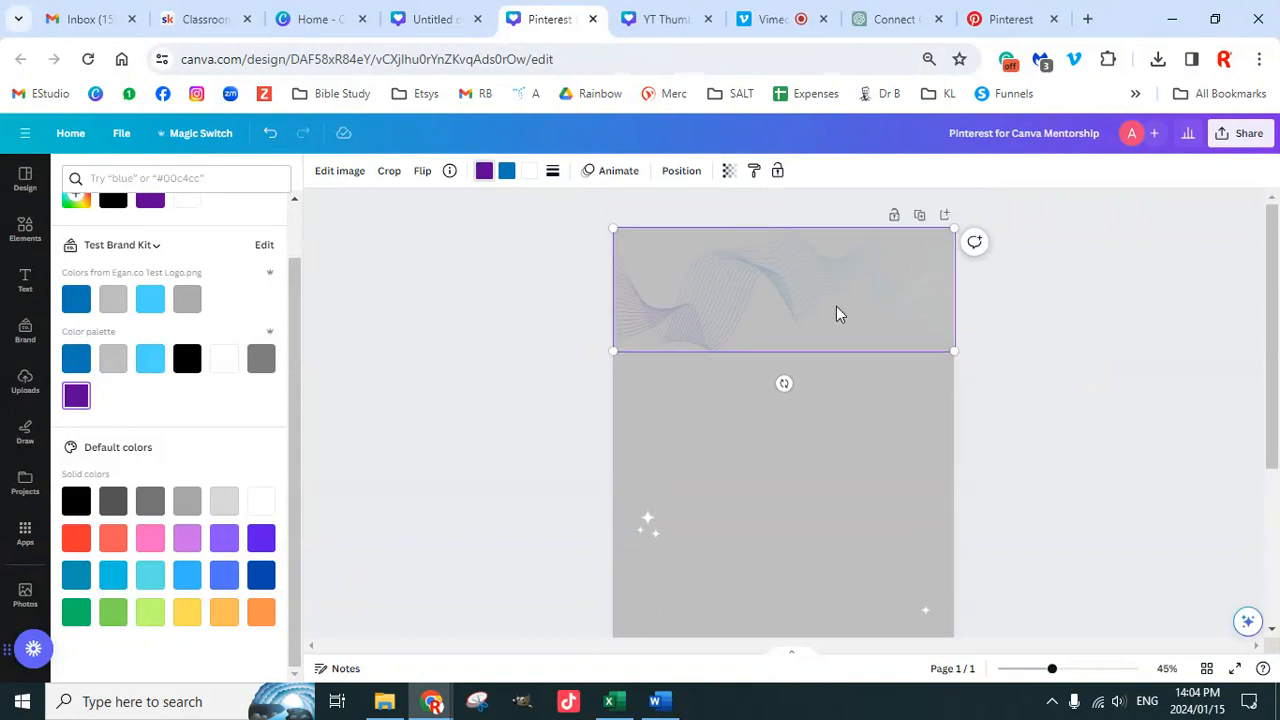
left_click_drag(836, 310, 839, 632)
scroll(1034, 417, "down", 3)
mouse_move(831, 363)
left_mouse_down()
mouse_move(846, 491)
mouse_move(814, 516)
mouse_move(846, 495)
mouse_move(837, 510)
left_mouse_up()
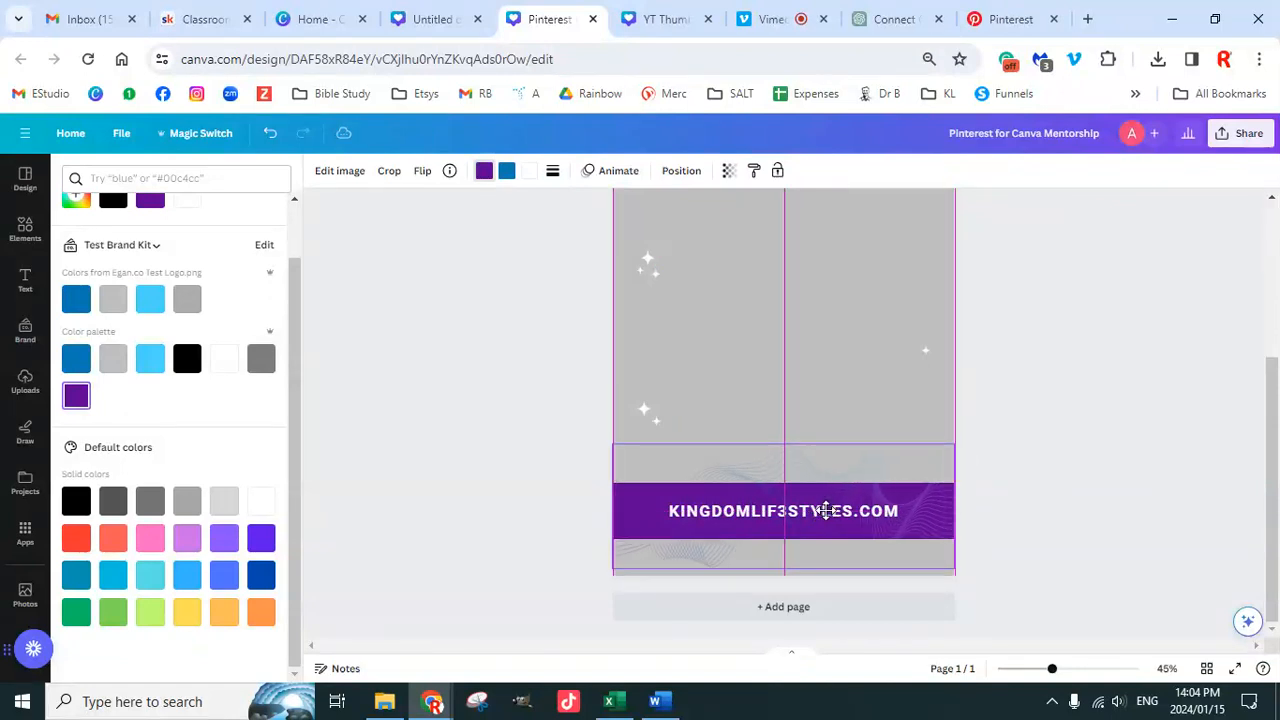
left_click_drag(826, 510, 812, 517)
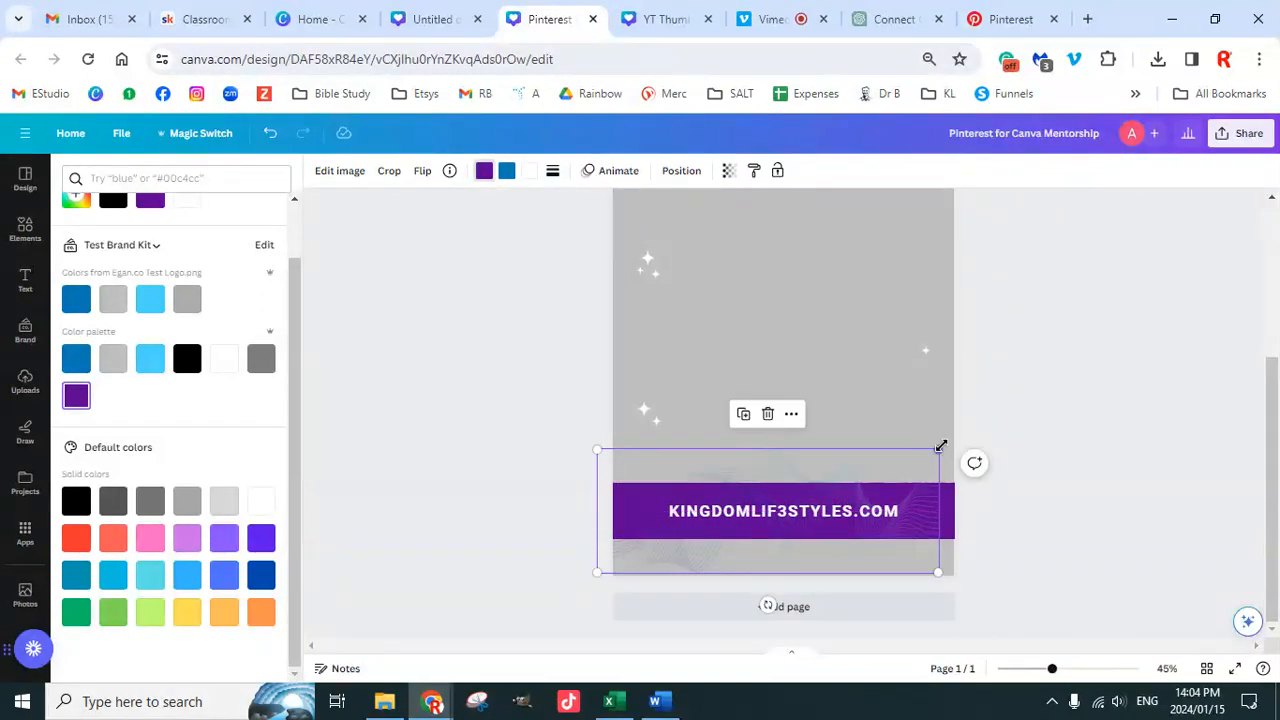
left_click_drag(941, 446, 1002, 427)
left_click_drag(873, 473, 864, 470)
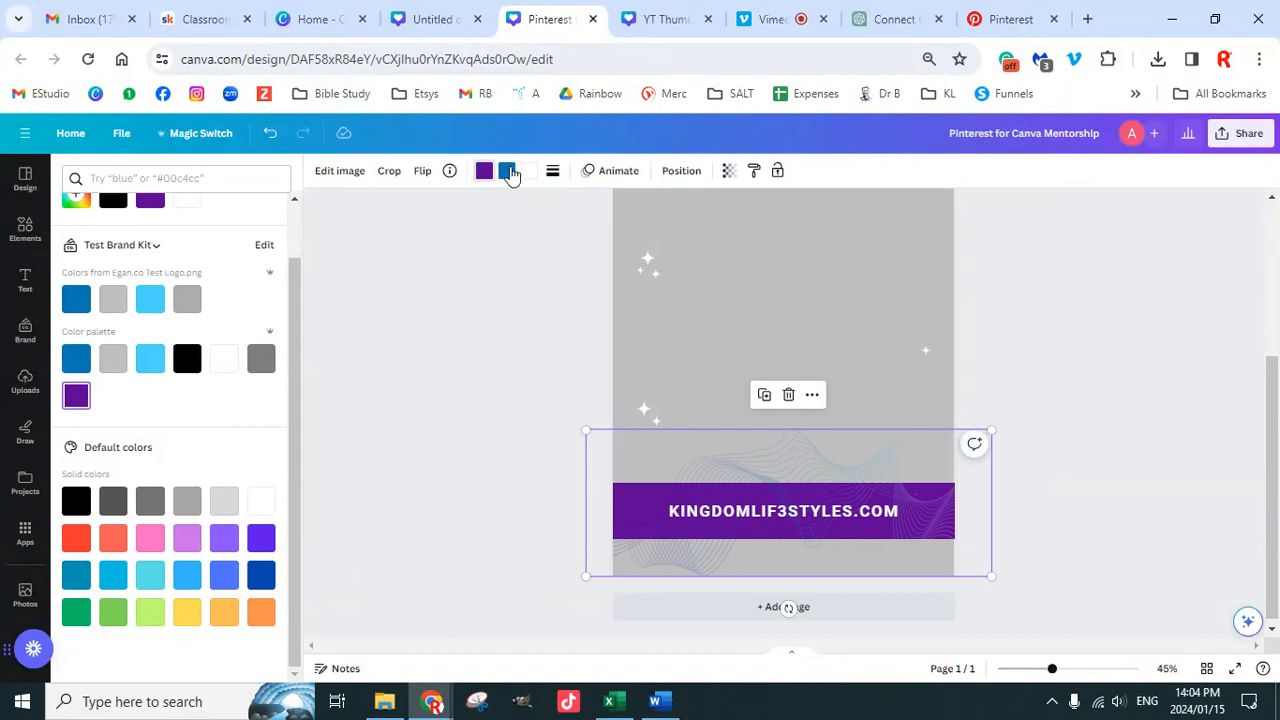
Step: Send the wavy line graphic behind the website band and recolor its white lines with the brand palette's purple
left_click(683, 171)
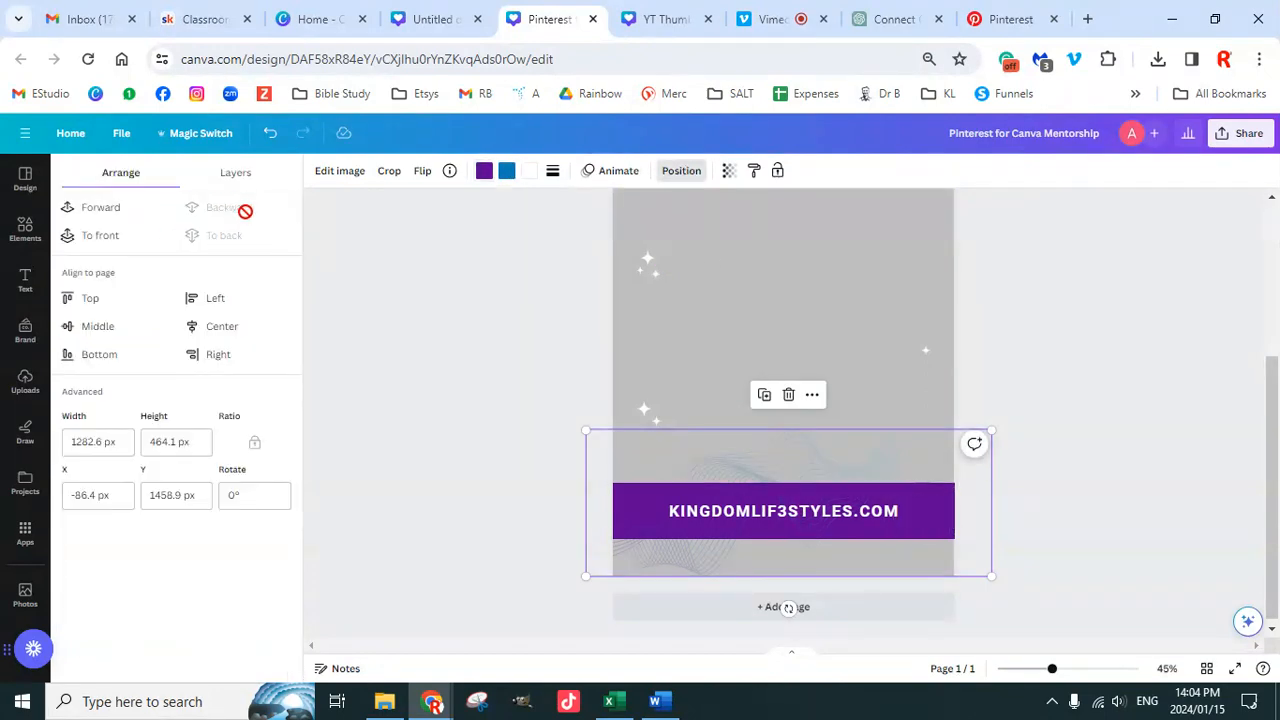
left_click(529, 171)
left_click(80, 462)
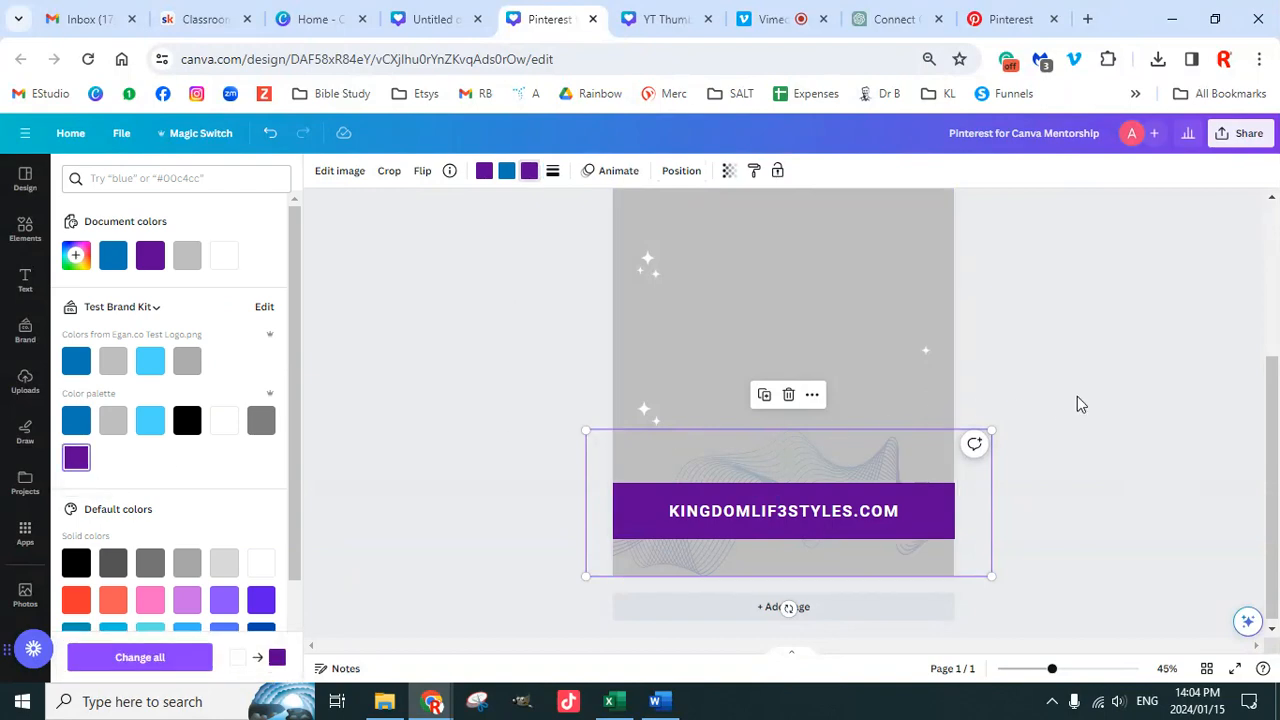
left_click(1036, 433)
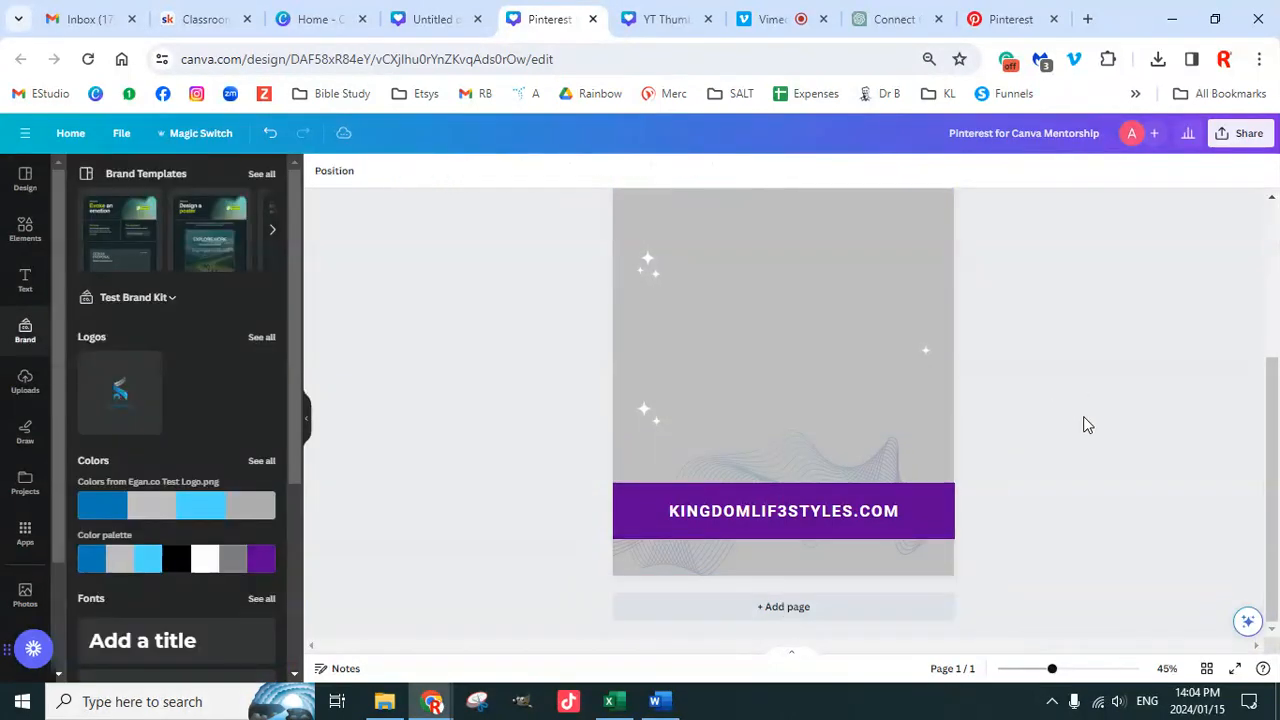
Step: Copy seven small blue, purple, white and black dots from the Facebook Cover design and paste them into the Pinterest pin
left_click(434, 19)
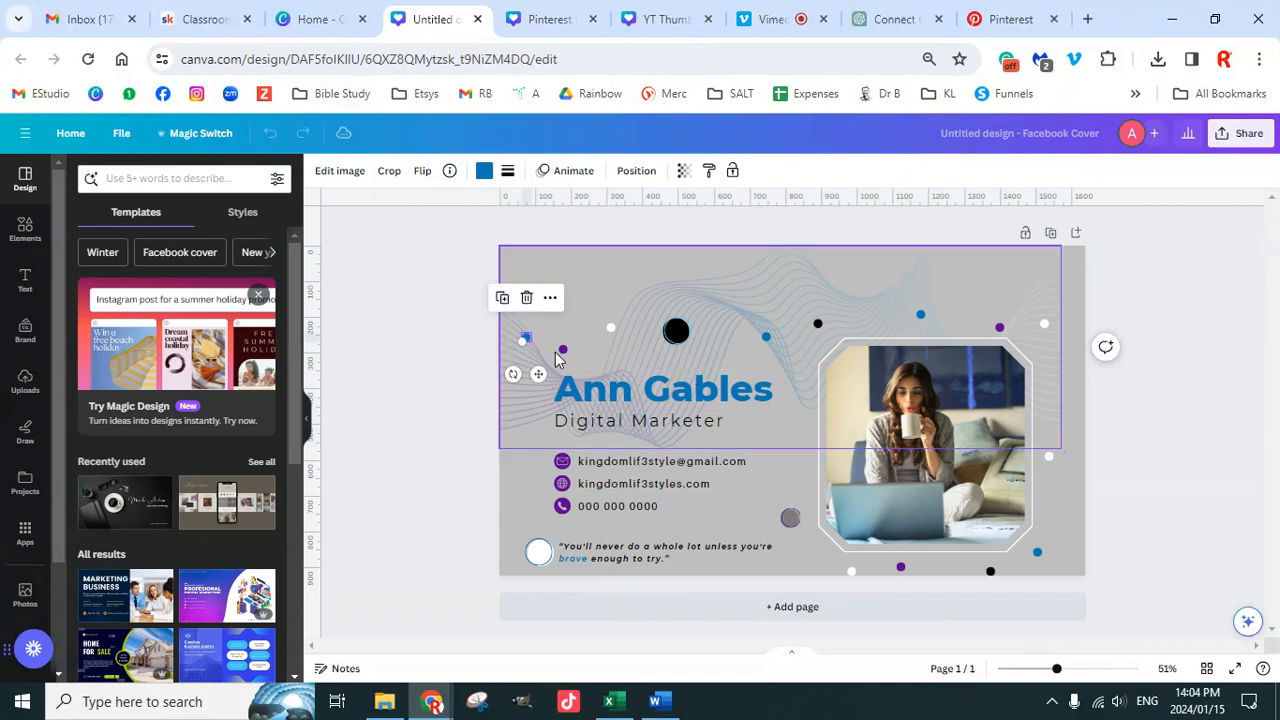
left_click(525, 340)
left_click(611, 328, "shift")
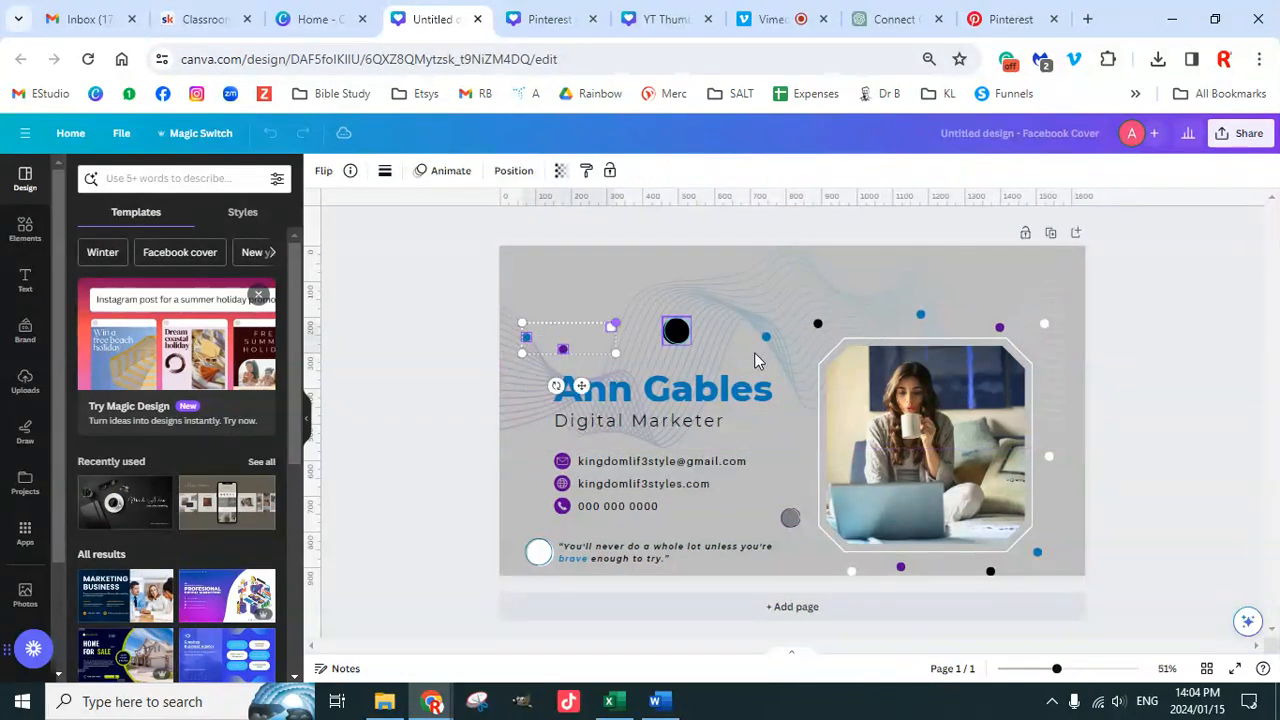
left_click(818, 323, "shift")
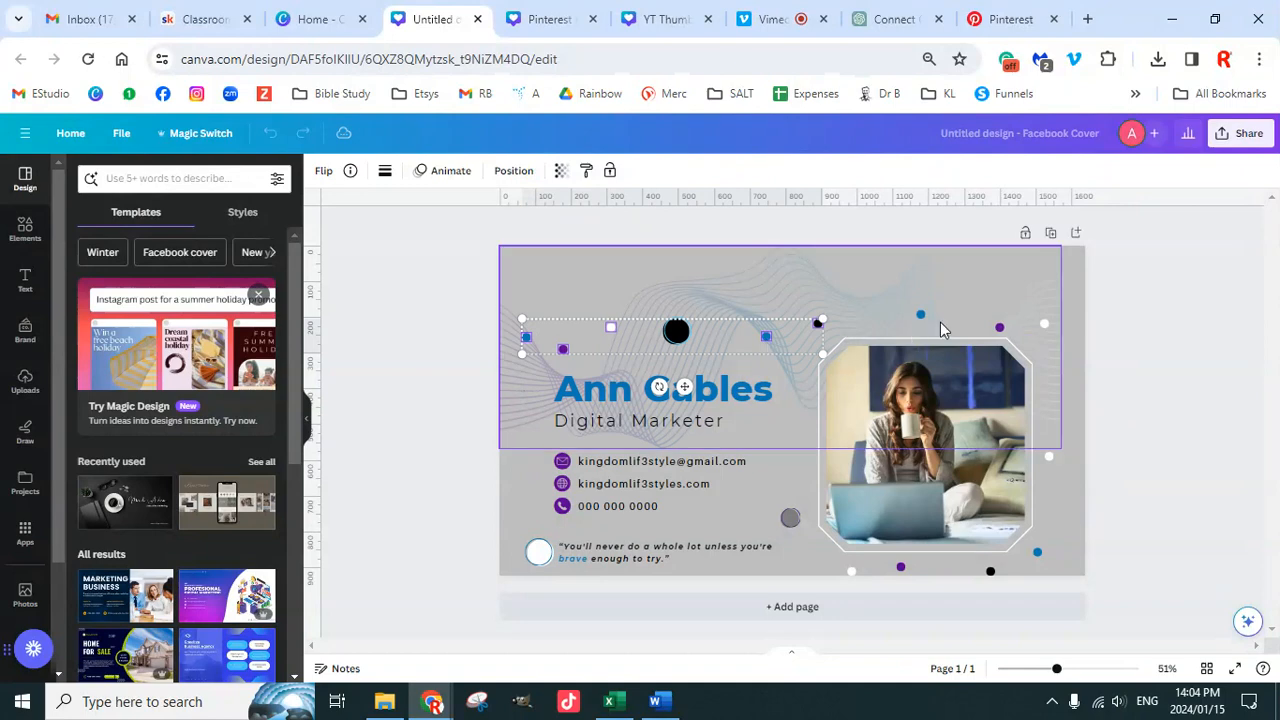
left_click(1000, 328, "shift")
left_click(900, 568, "shift")
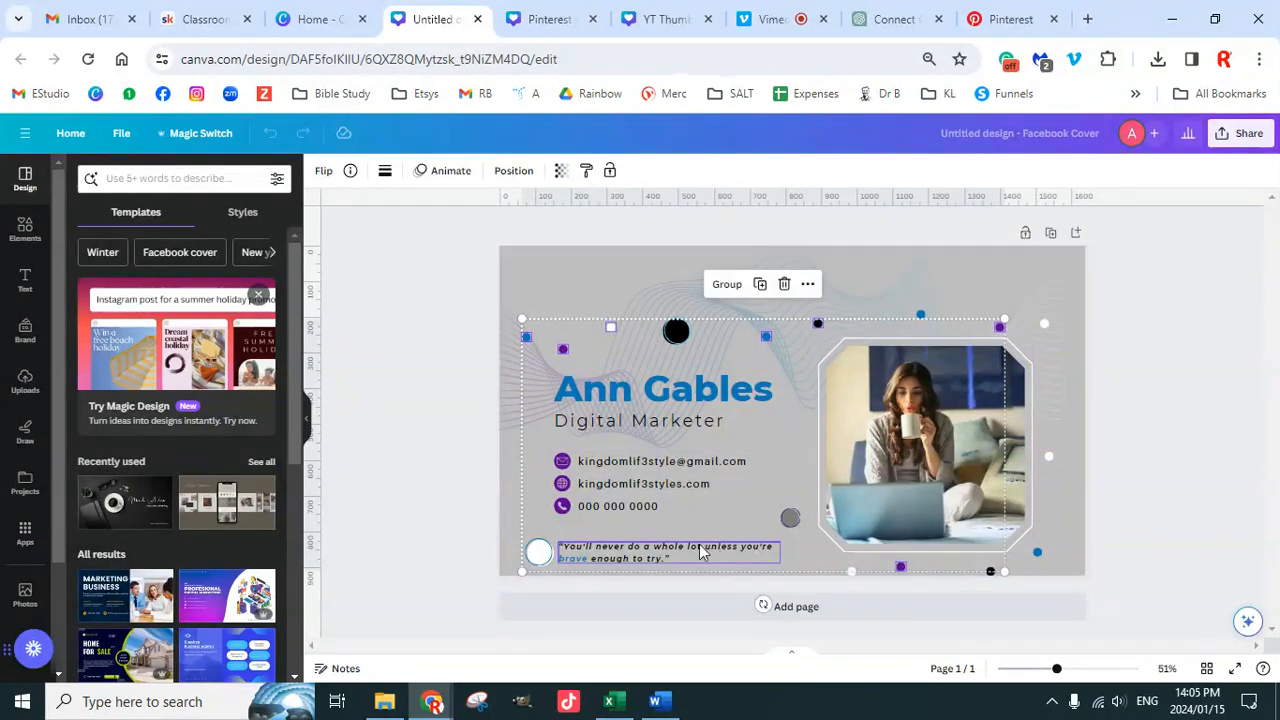
left_click(548, 19)
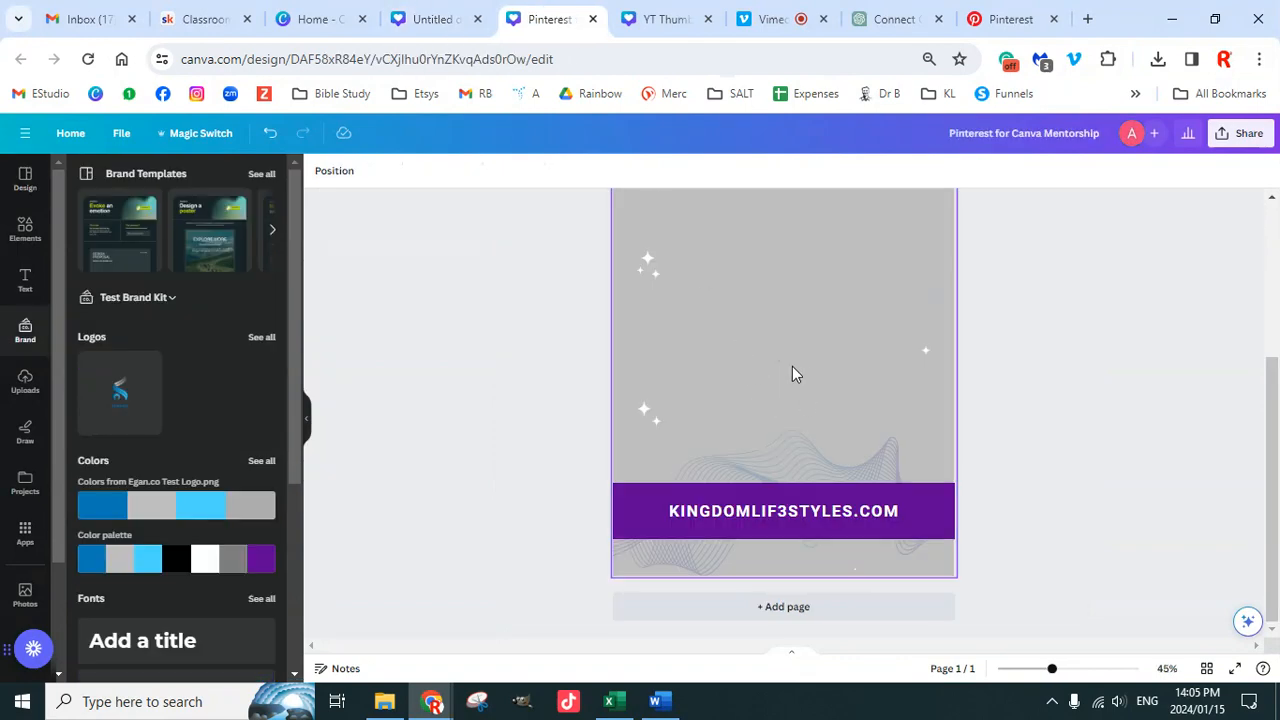
scroll(948, 368, "up", 2)
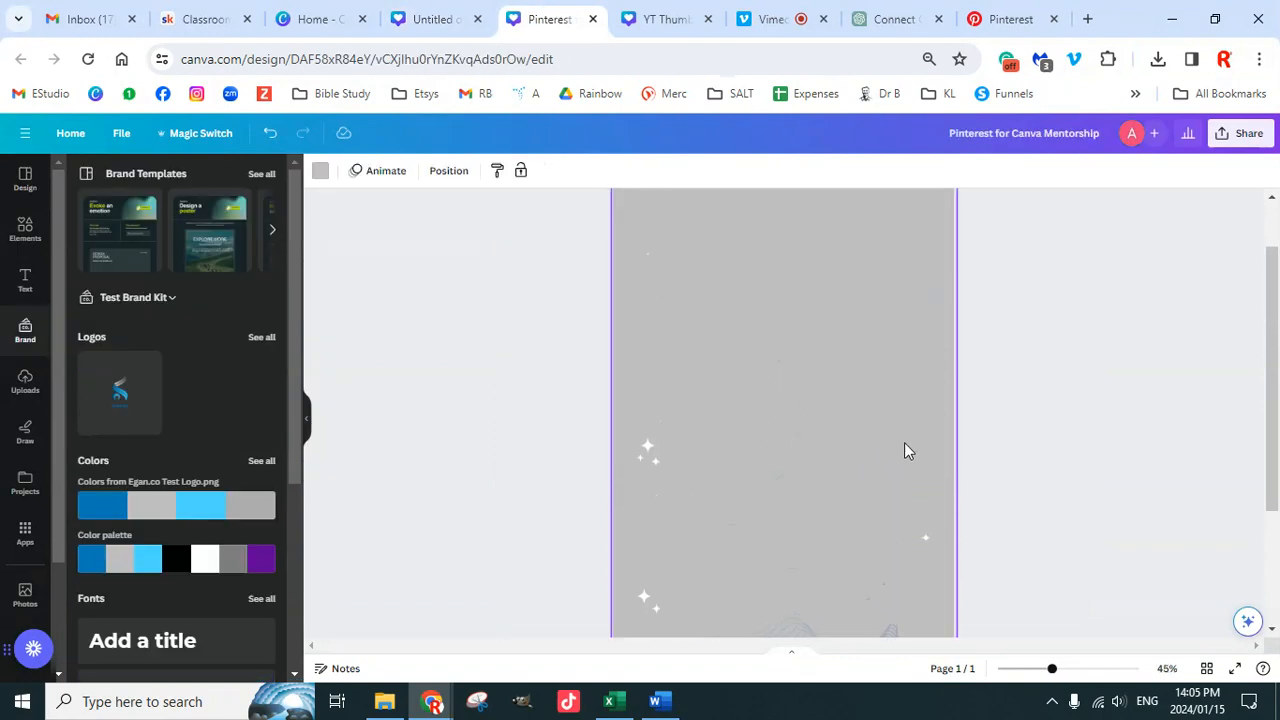
scroll(930, 432, "up", 2)
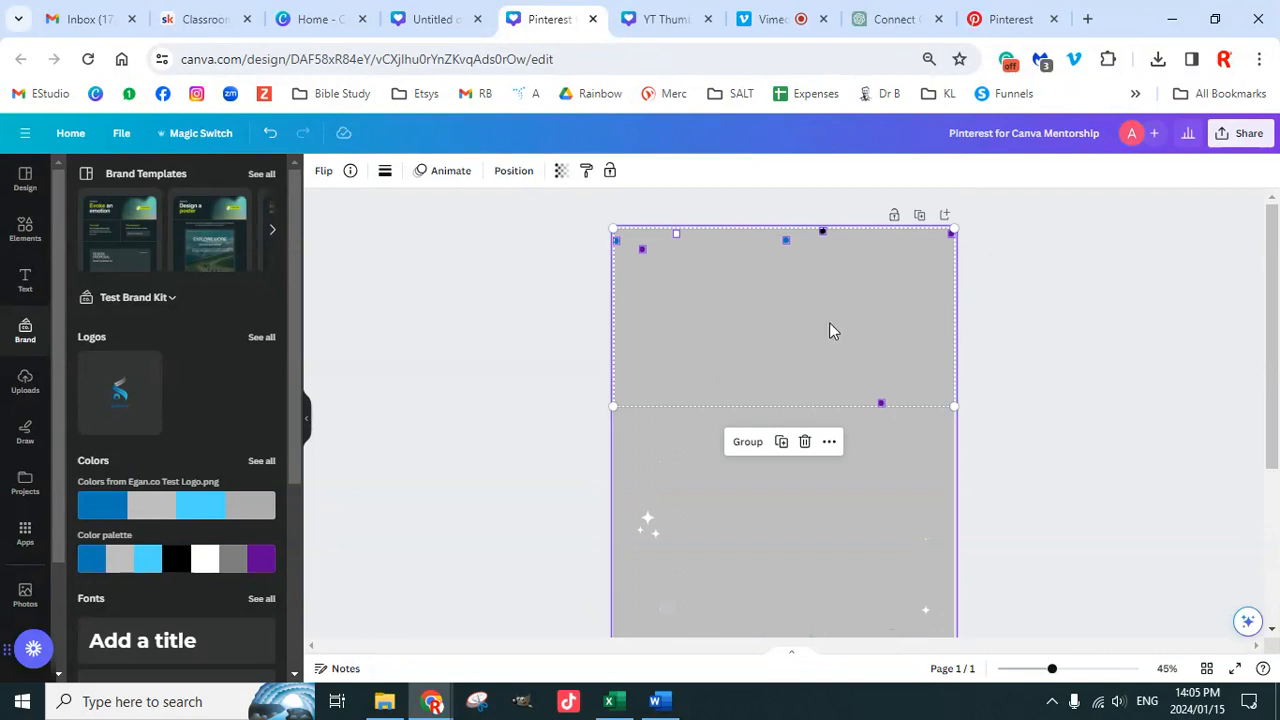
Step: Move the lone lower purple dot up into the row along the page's upper edge, between the white and blue dots
scroll(835, 340, "down", 3)
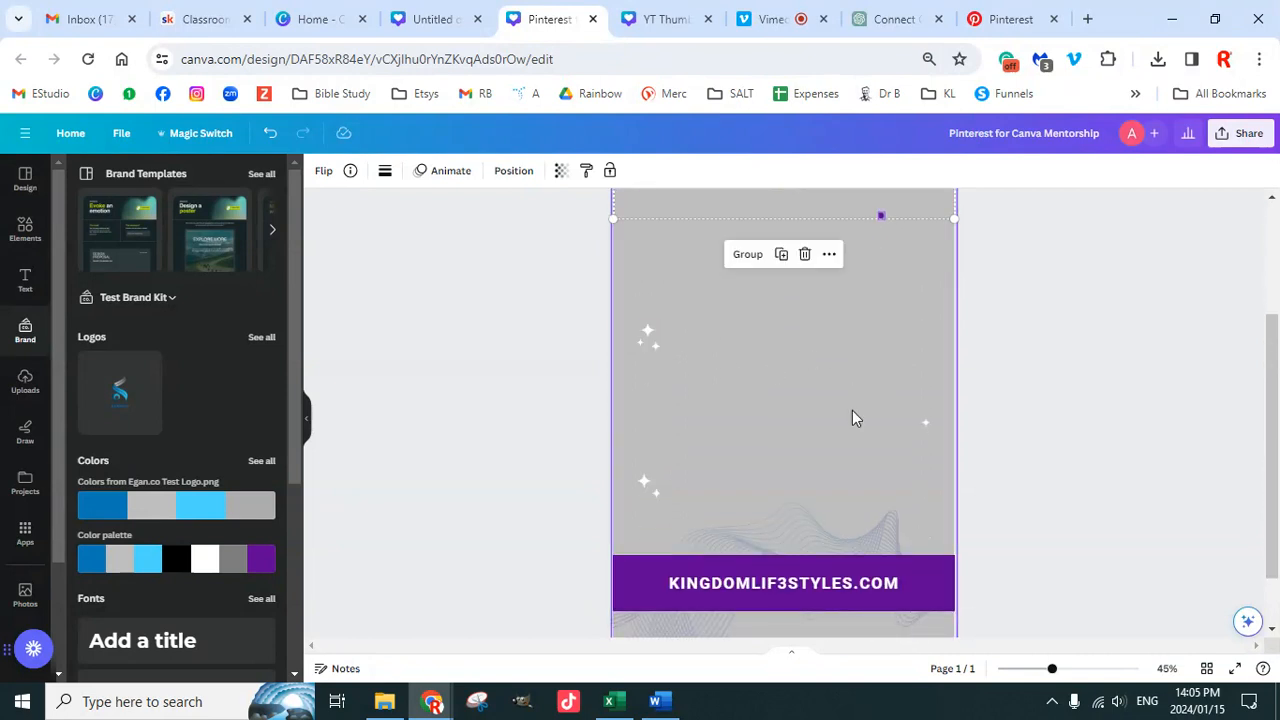
left_click(998, 392)
scroll(909, 370, "up", 3)
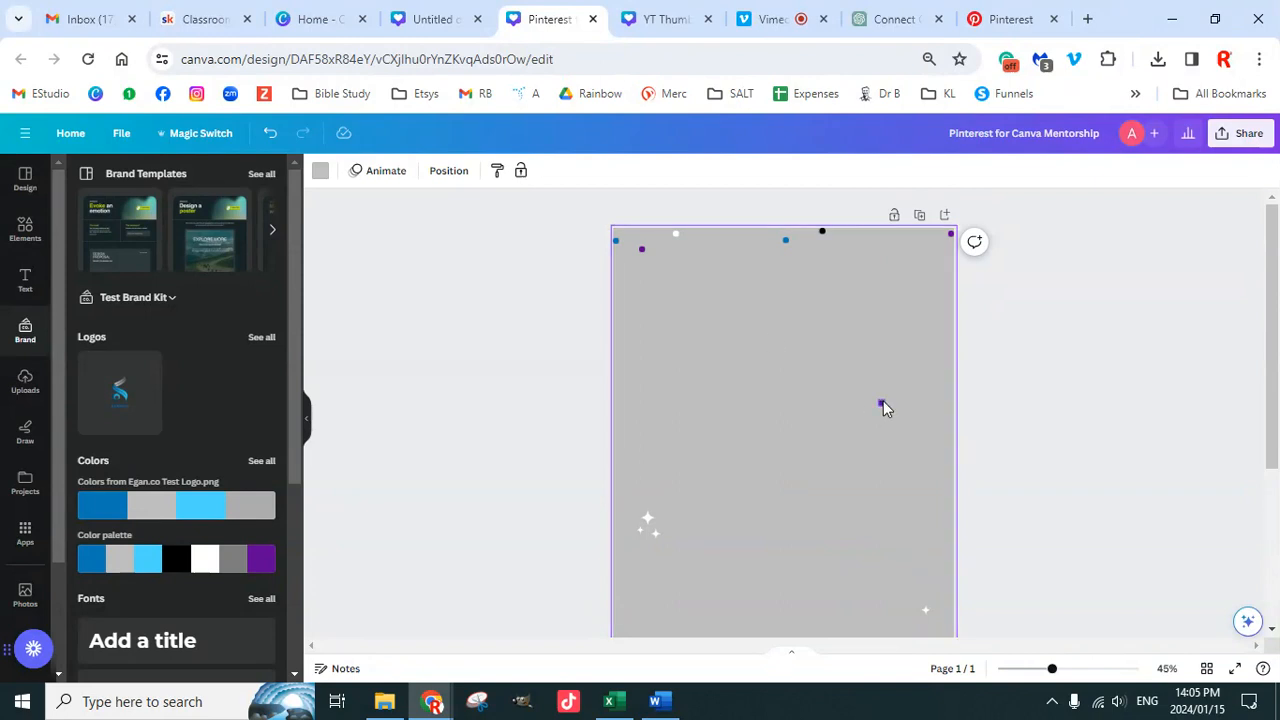
left_click_drag(880, 403, 729, 243)
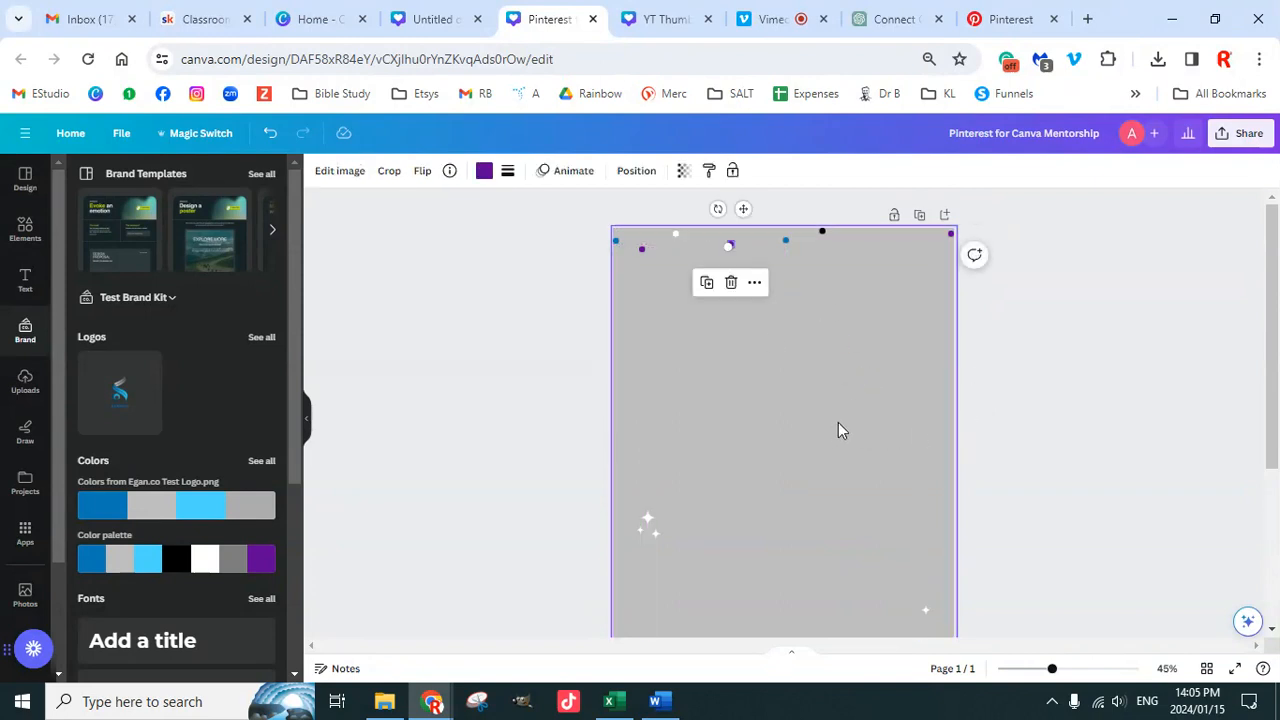
Step: Delete the white sparkle graphics scattered across the grey background of the pin
scroll(900, 425, "down", 4)
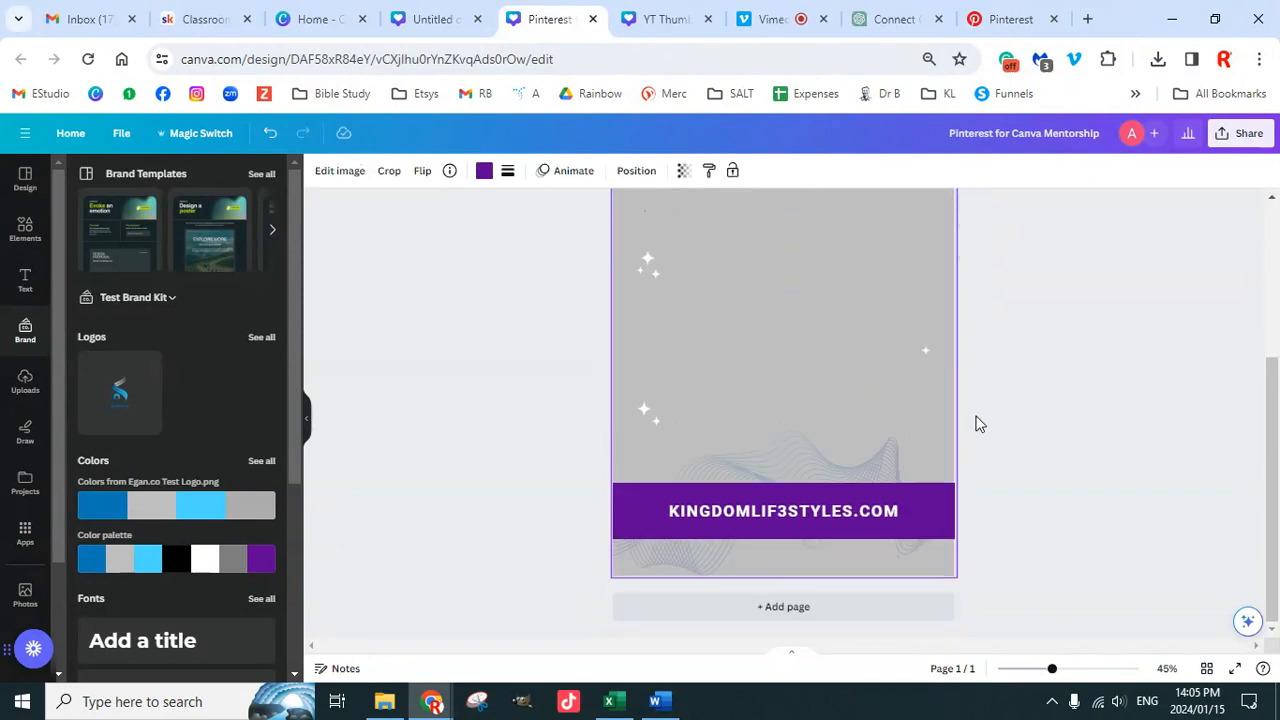
left_click(645, 408)
key("Delete")
left_click(657, 422)
key("Delete")
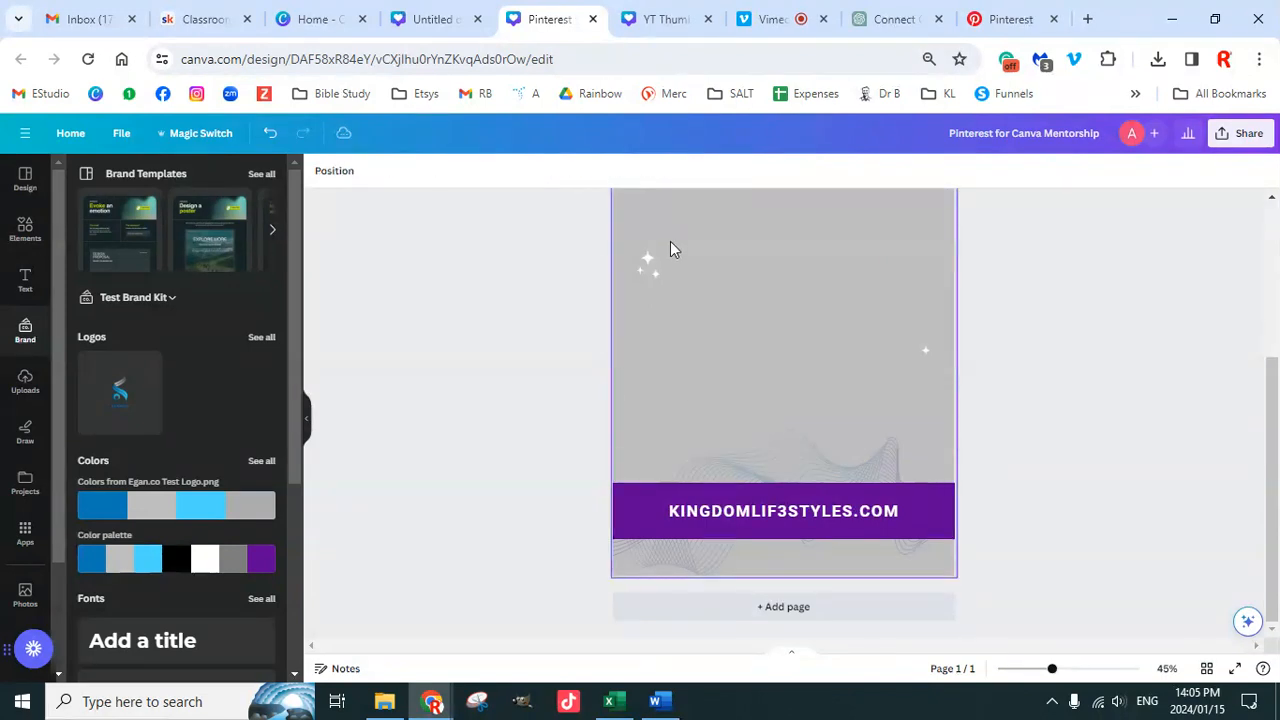
left_click(651, 260)
key("Delete")
left_click(640, 275)
key("Delete")
scroll(1042, 466, "up", 3)
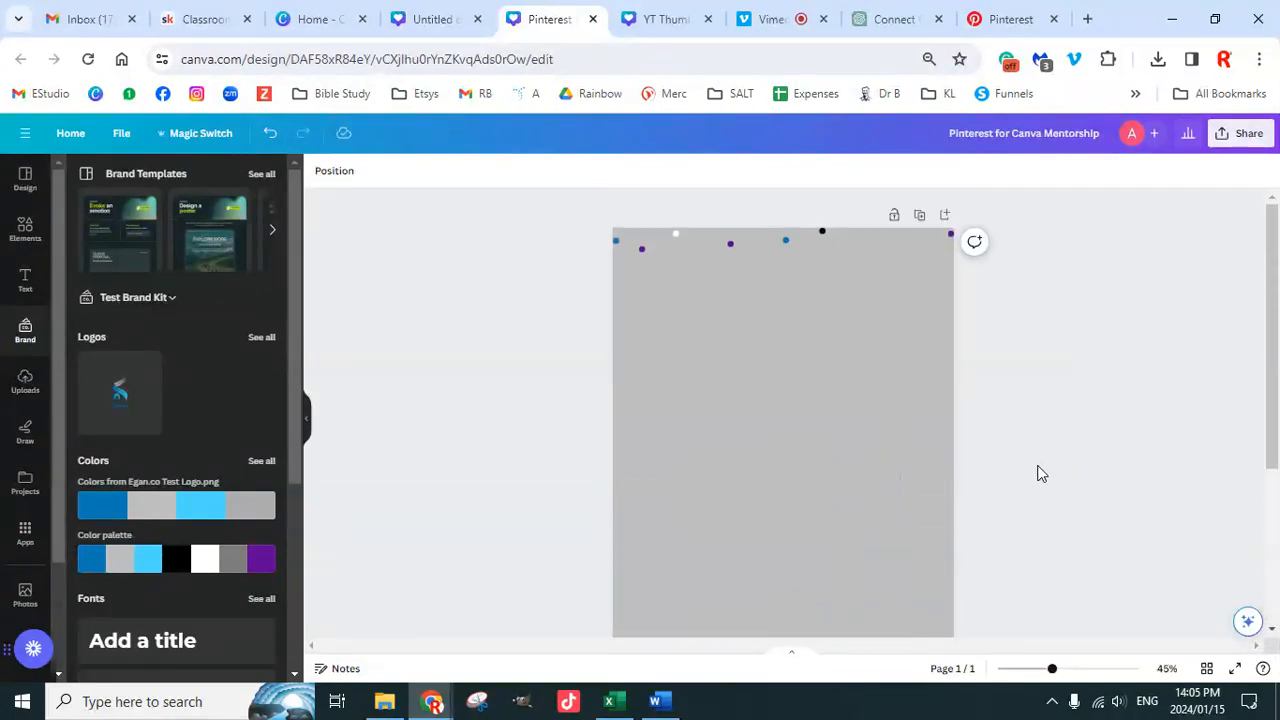
scroll(910, 366, "down", 3)
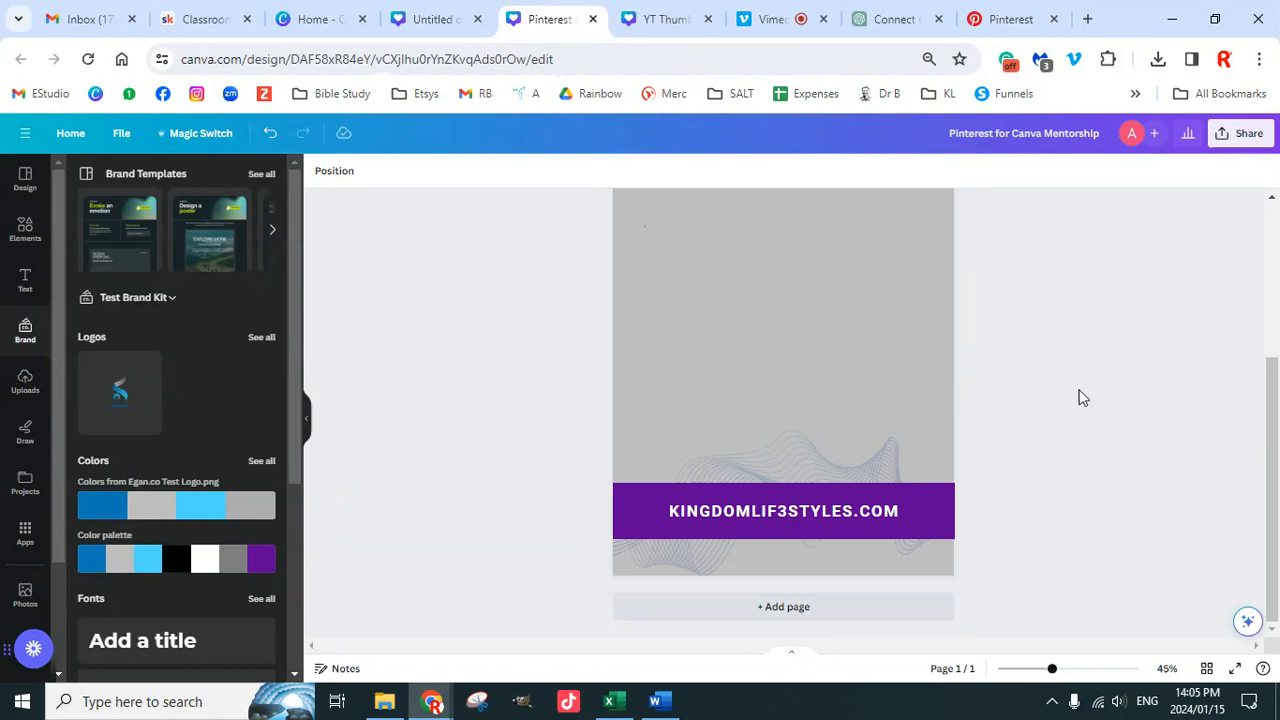
Step: Add a title text box in the brand kit's Montserrat title style and copy its style onto the website text in the purple band
left_click(25, 230)
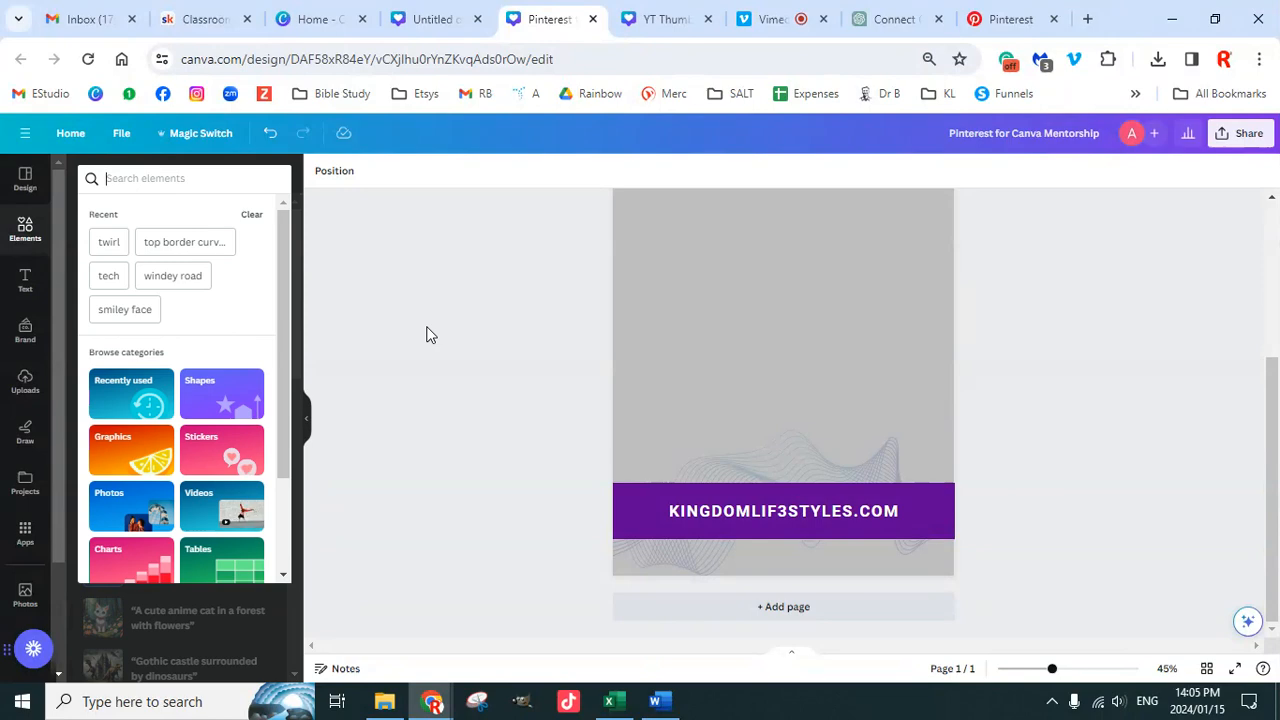
left_click(843, 533)
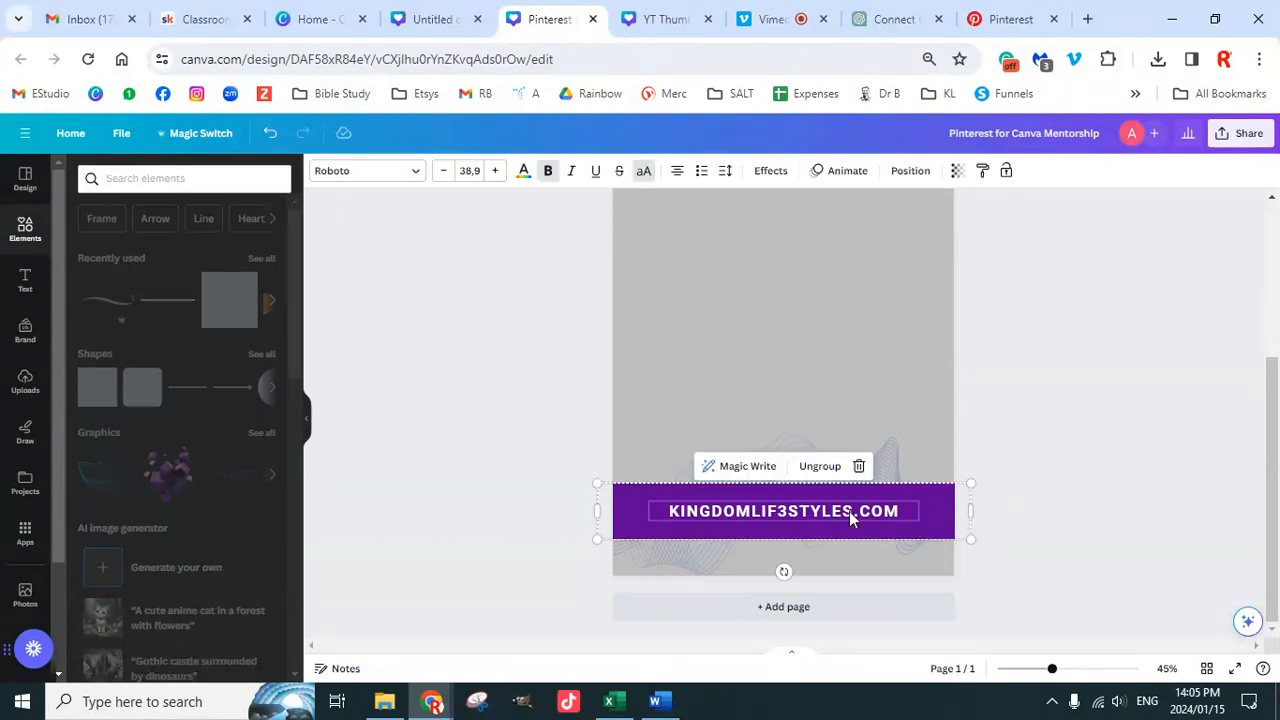
left_click(405, 176)
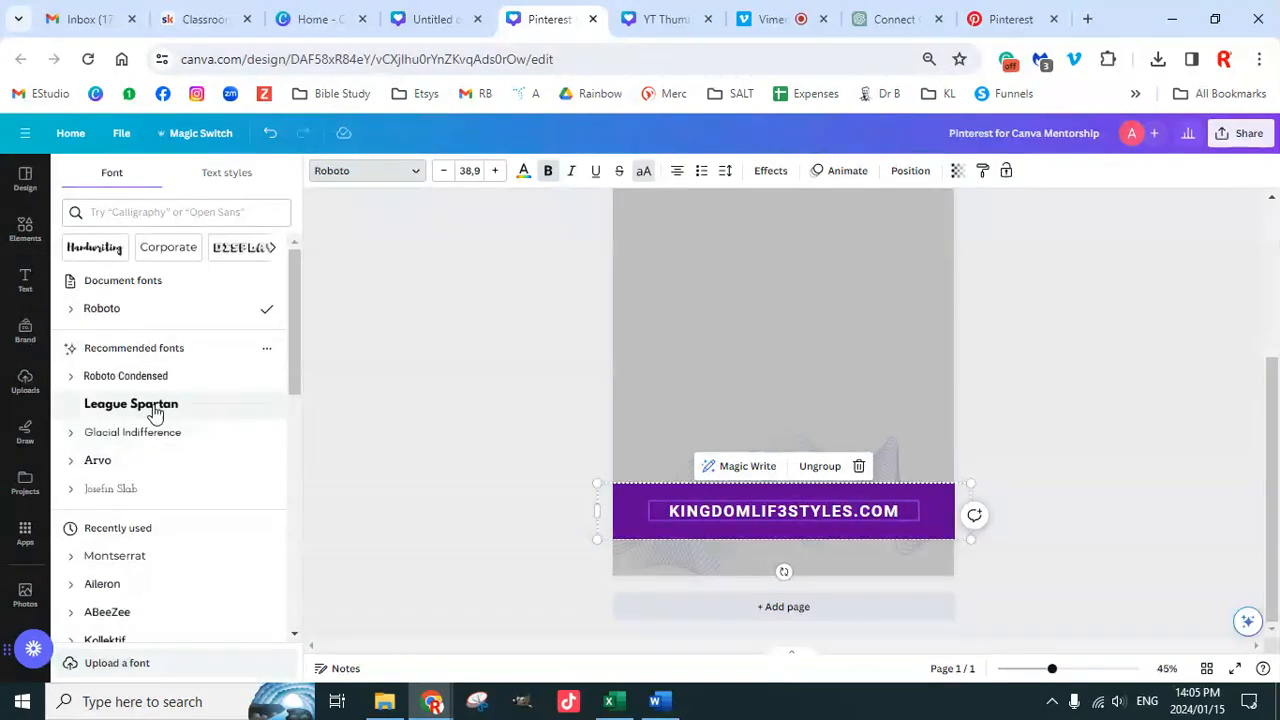
left_click(25, 335)
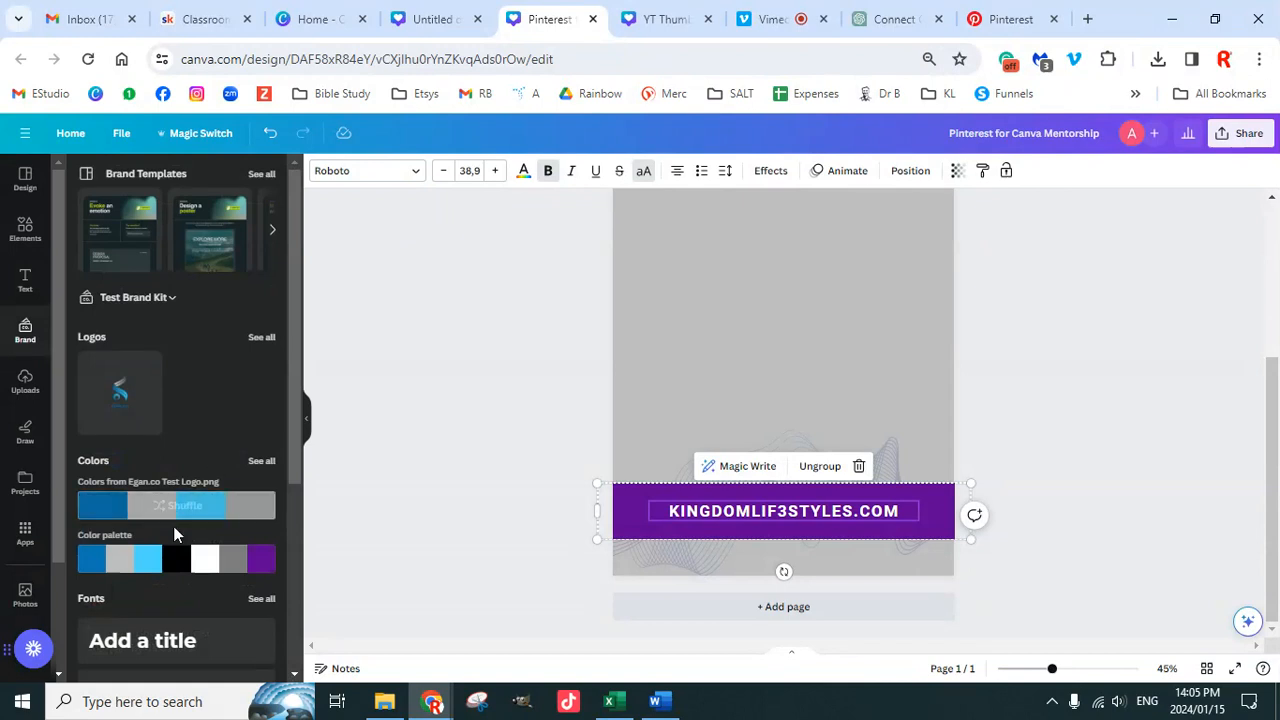
scroll(232, 552, "down", 3)
left_click(180, 455)
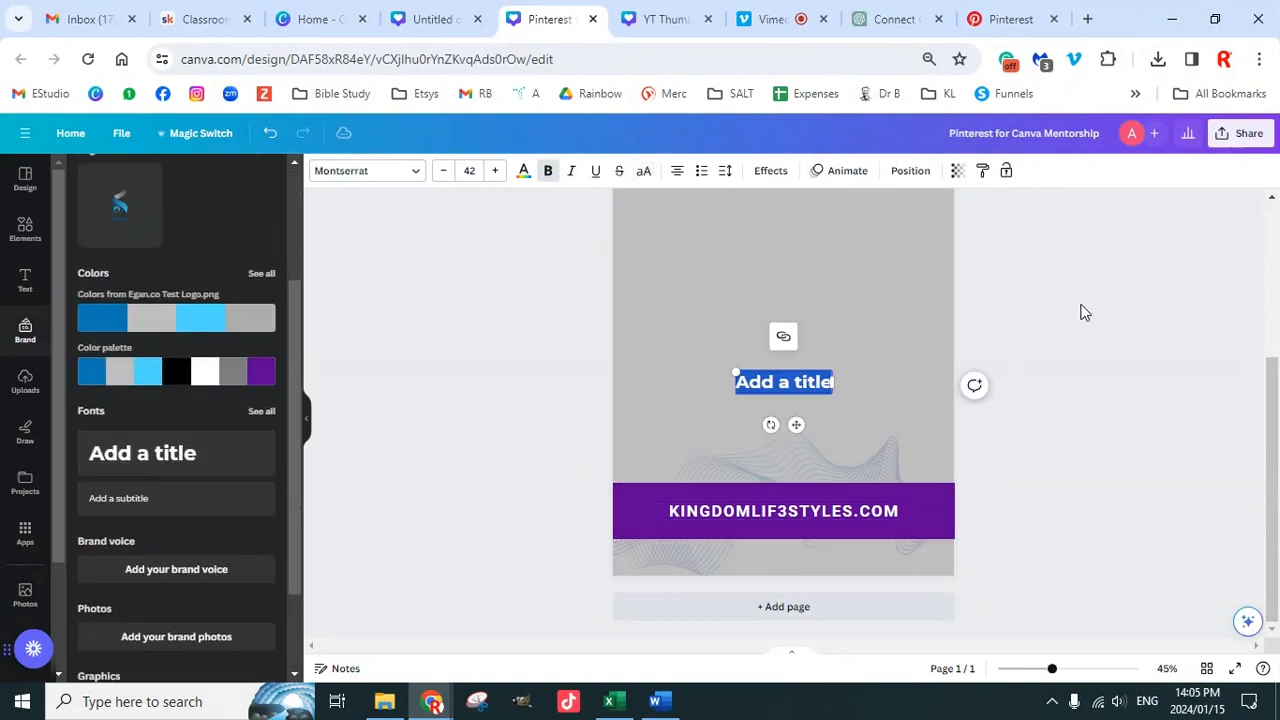
left_click(982, 170)
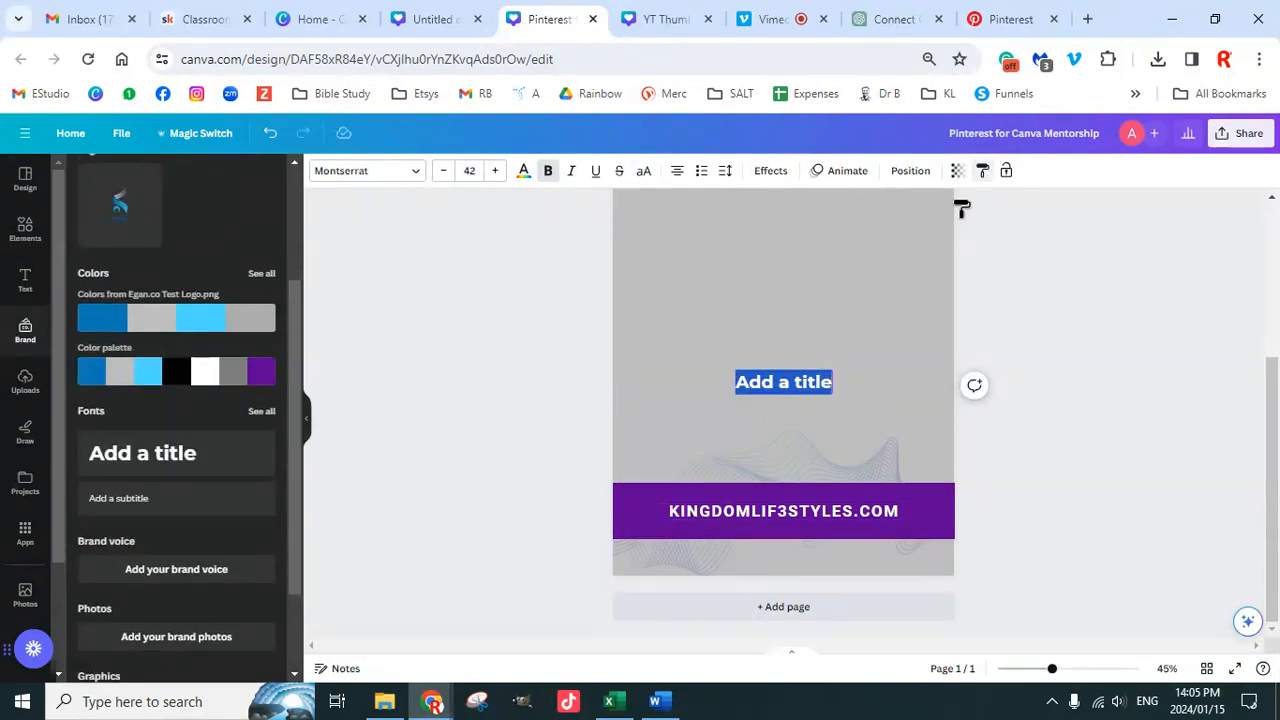
left_click(775, 520)
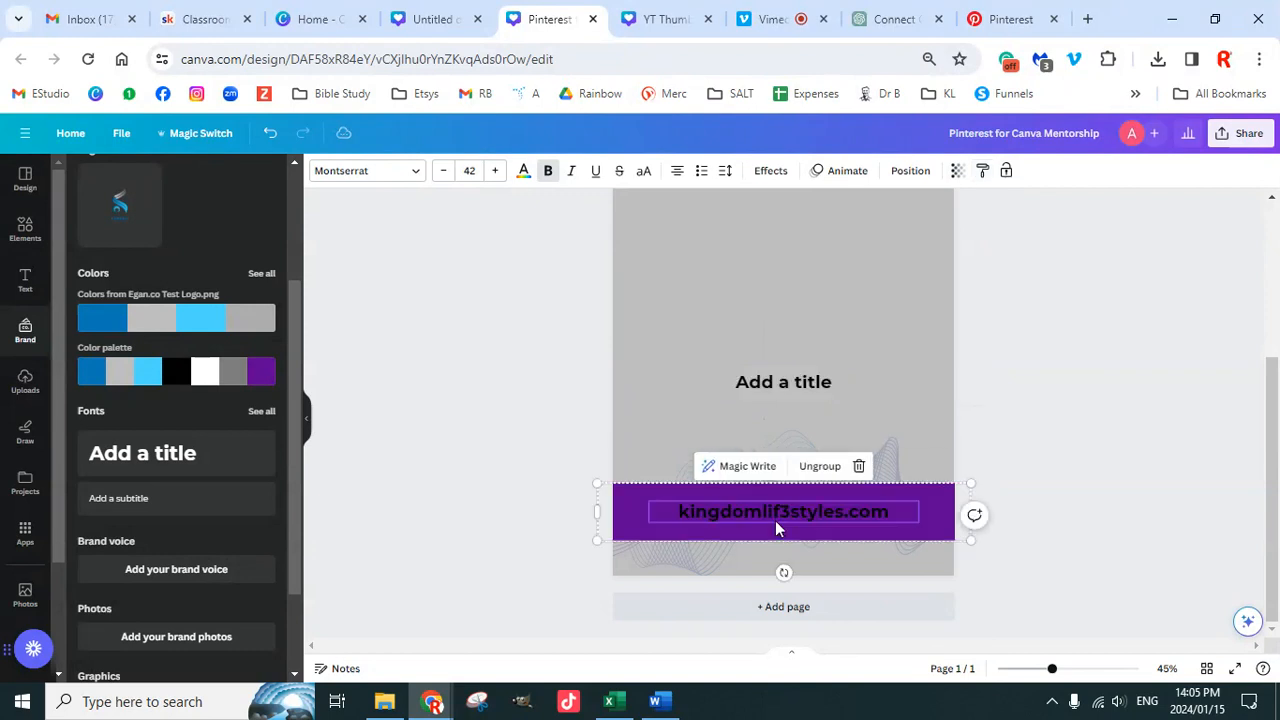
Step: Recolor the website text in the purple band white
left_click(523, 170)
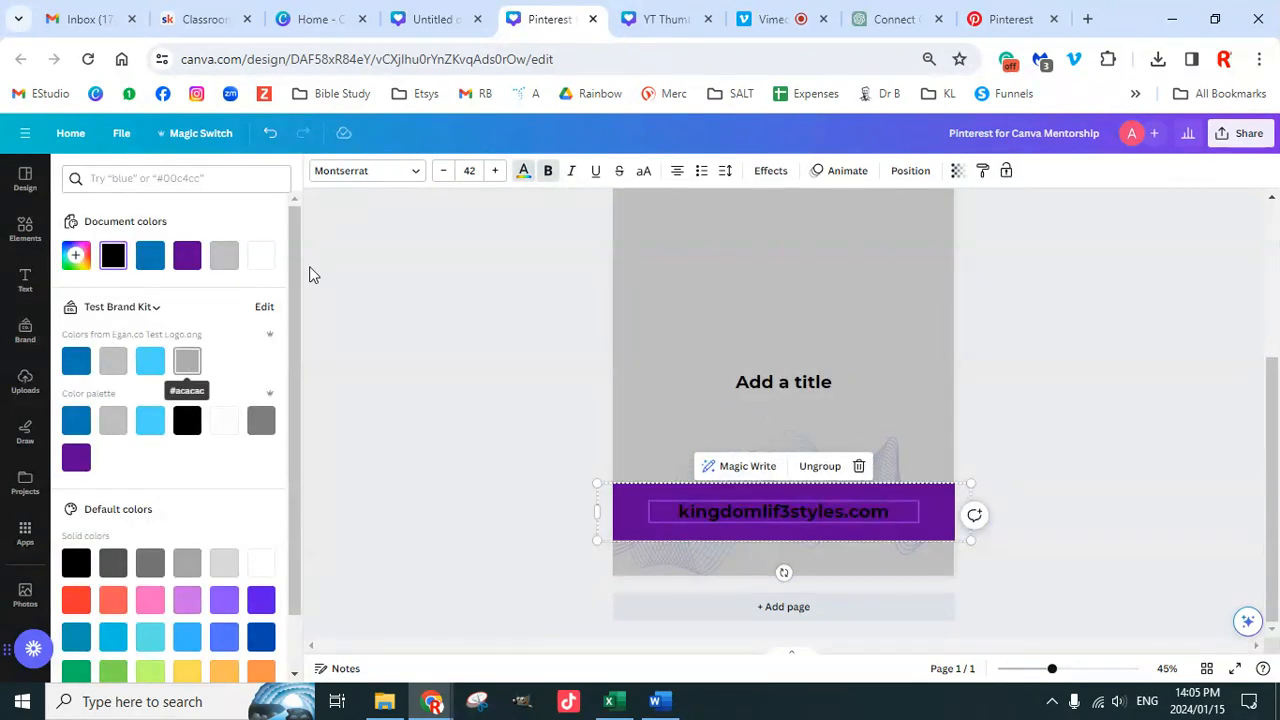
left_click(264, 564)
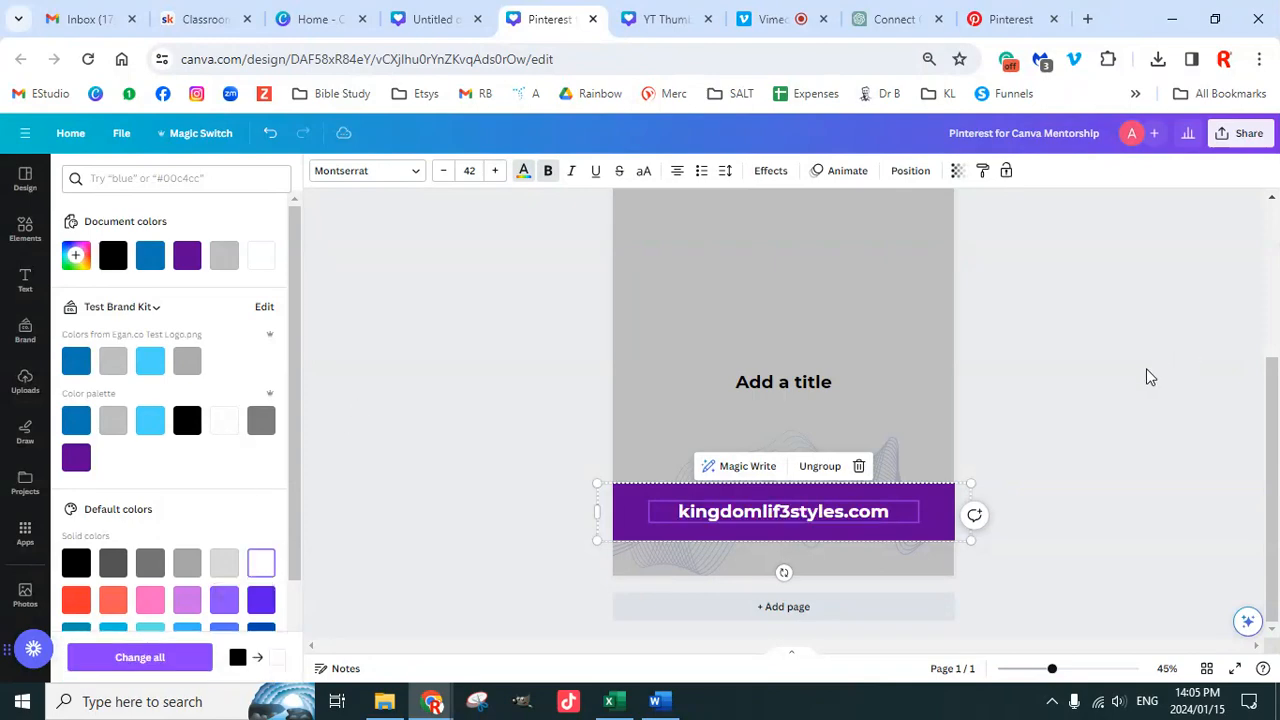
left_click(1146, 368)
Step: Remove the bold from the "Add a title" text and move it up into the upper part of the page
left_click(832, 386)
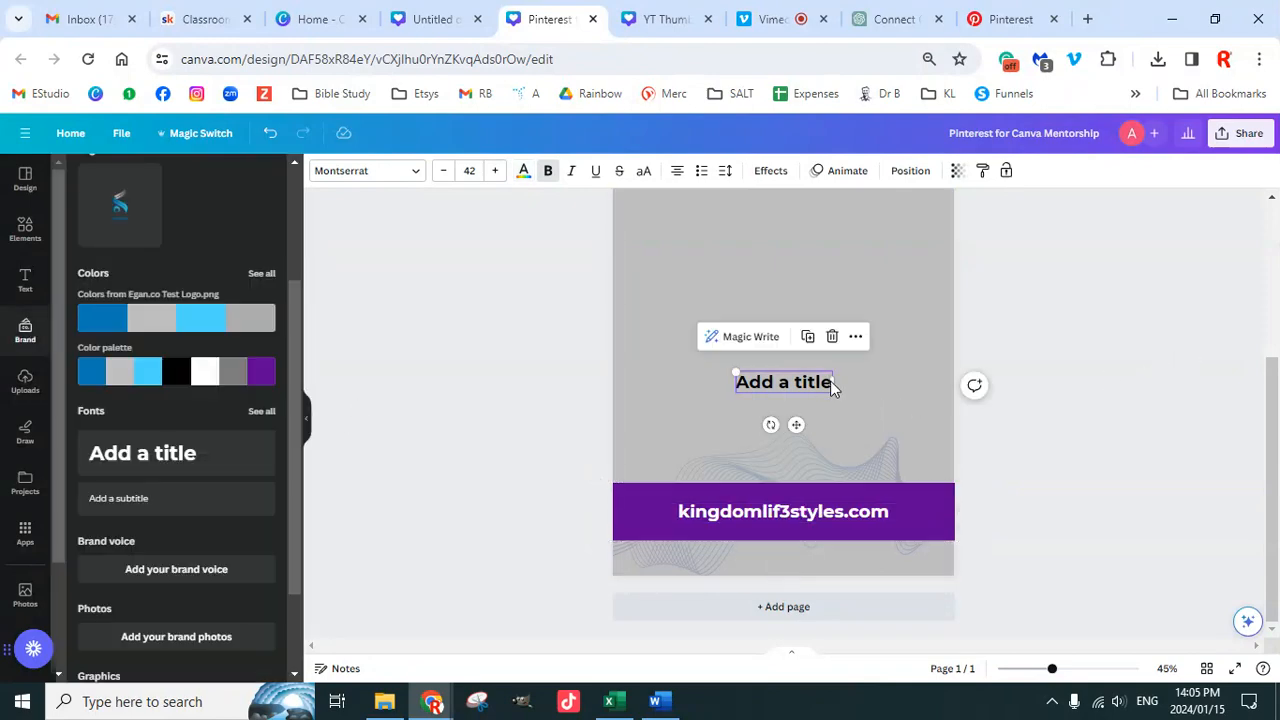
left_click(549, 174)
left_click(1068, 330)
scroll(1090, 410, "up", 2)
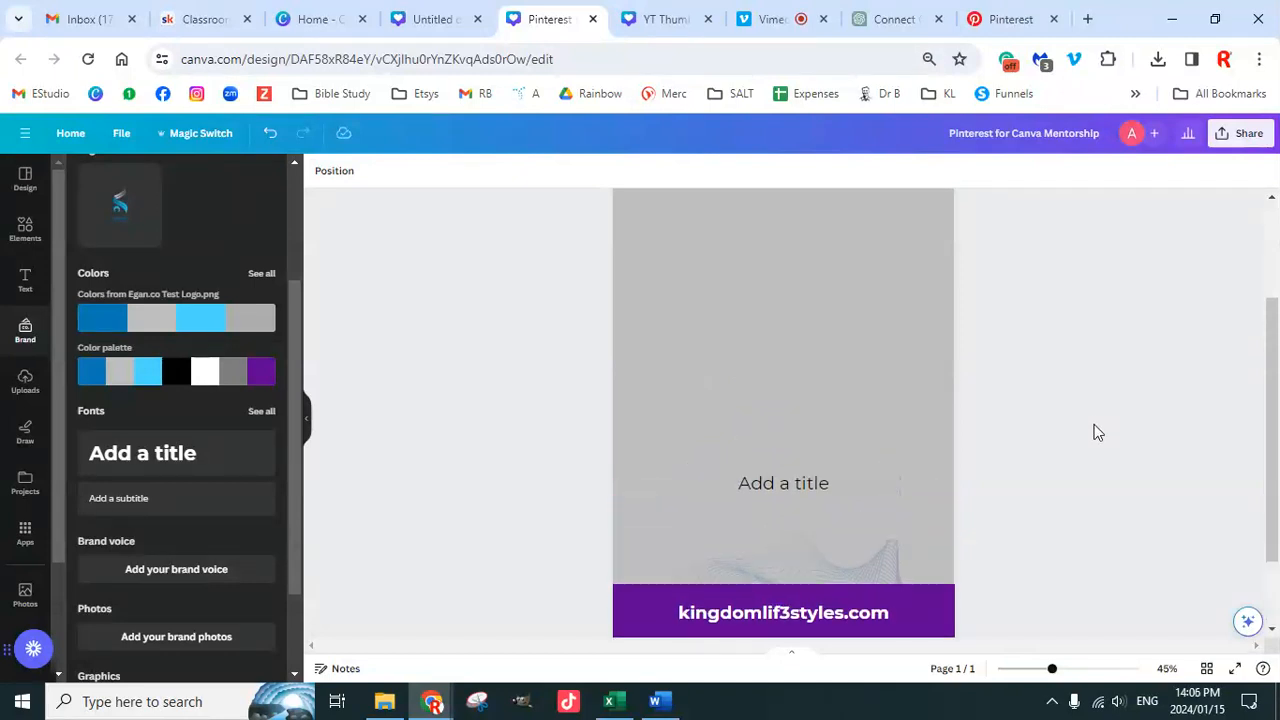
scroll(1094, 432, "up", 2)
left_click_drag(801, 569, 730, 278)
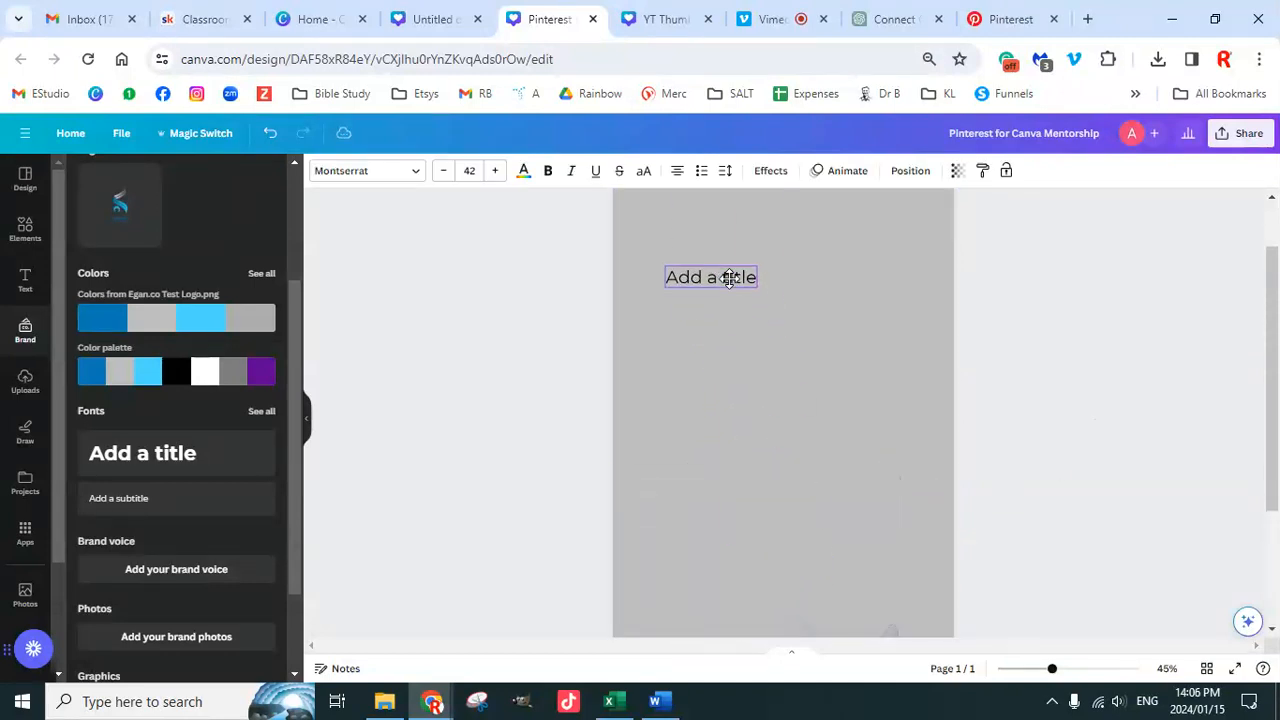
Step: Replace the placeholder title with "Learn how to create your own business branding using Canva"
double_click(729, 278)
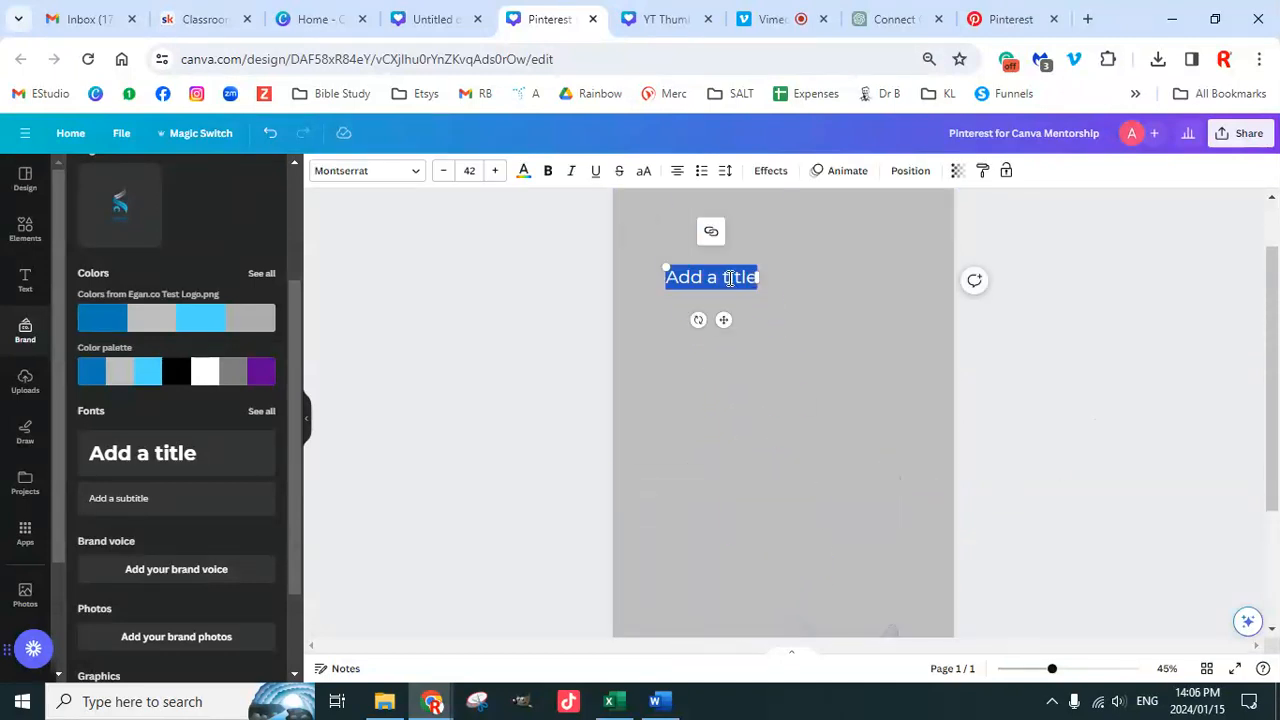
type("Learn")
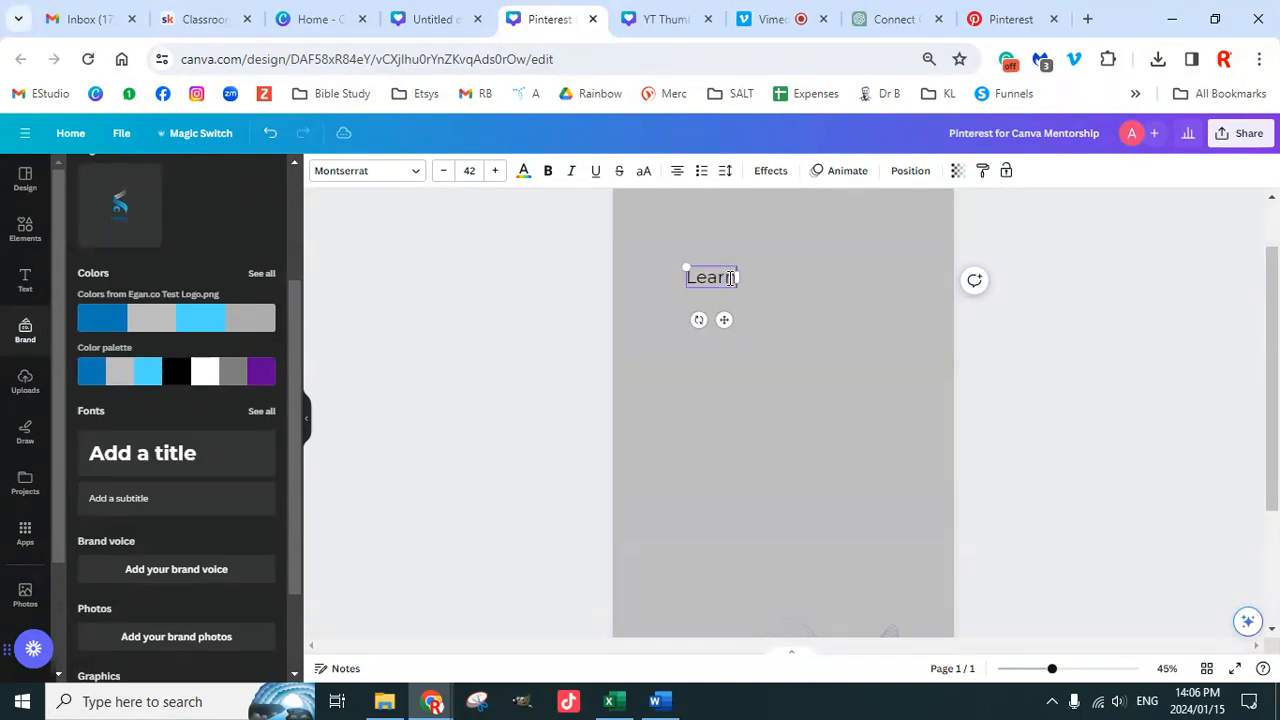
type(" how to create")
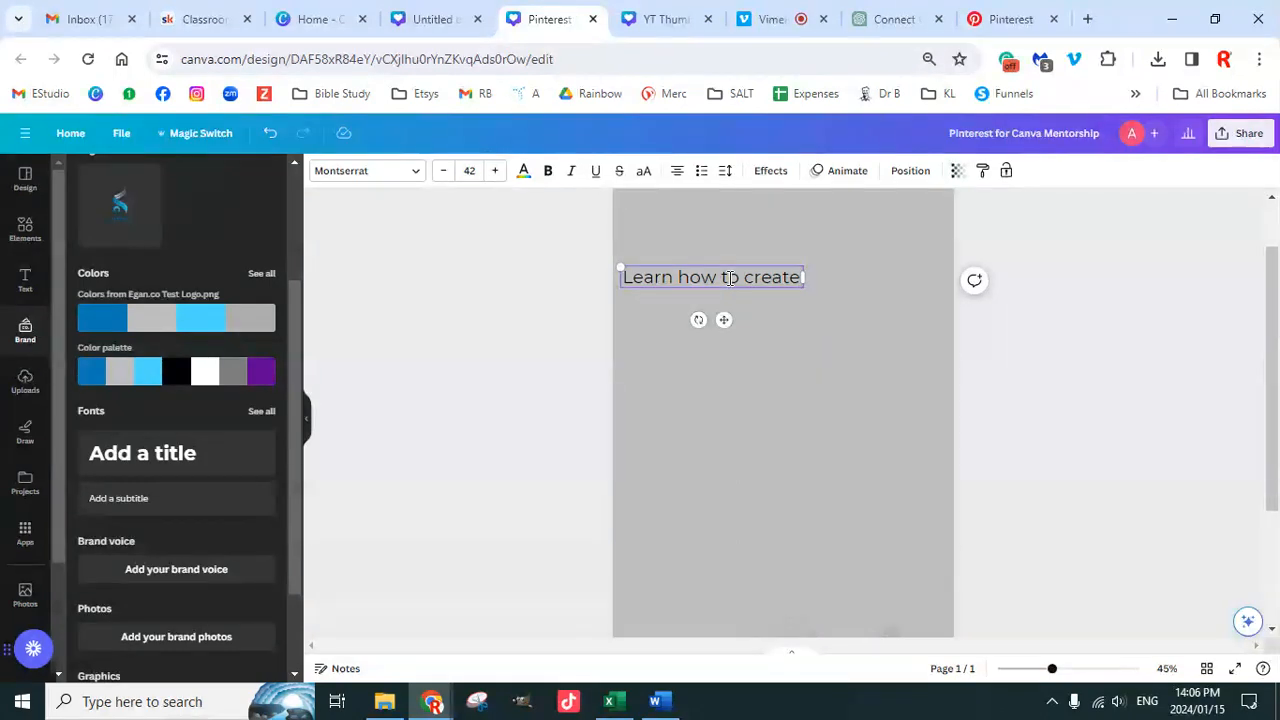
type(" your own")
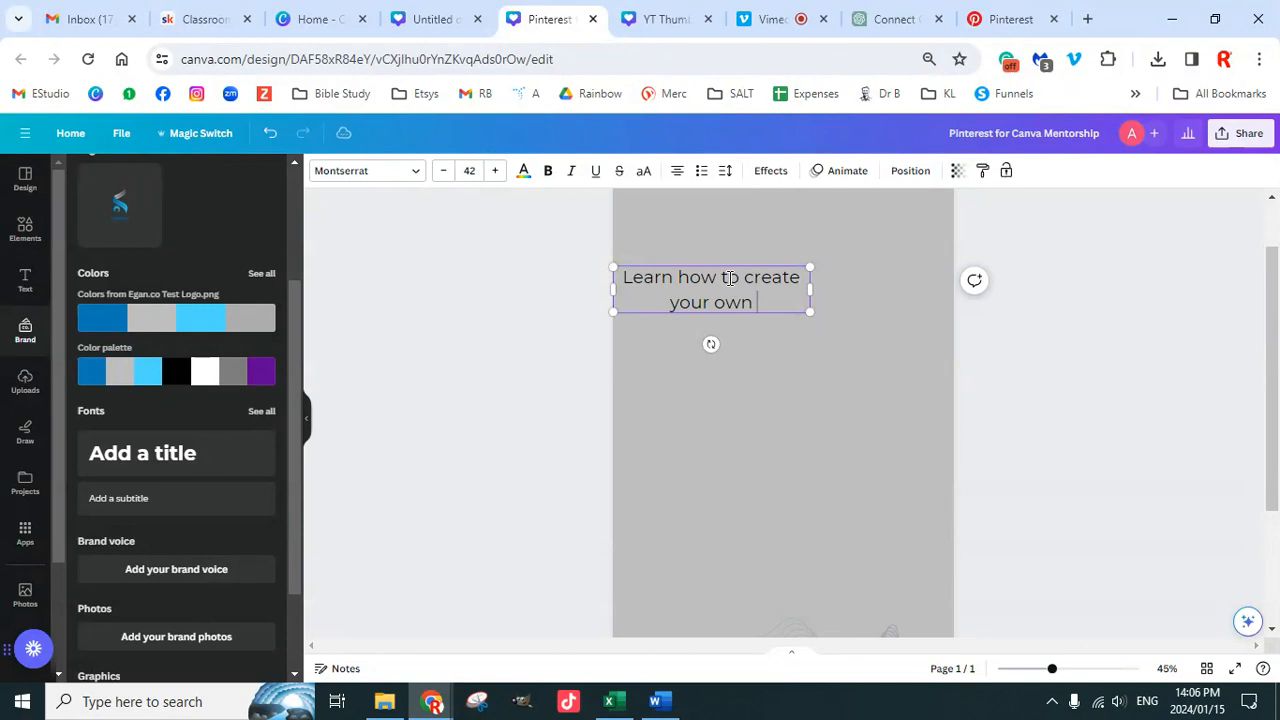
type(" business bran")
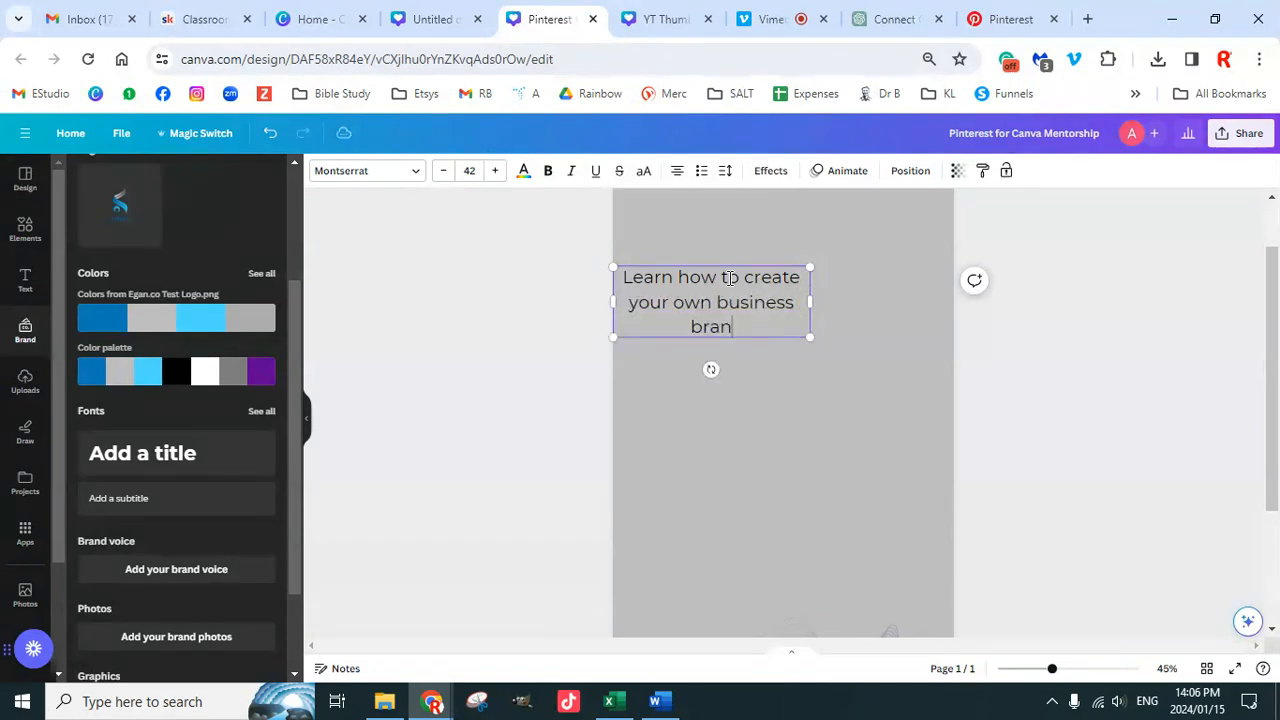
type("ding")
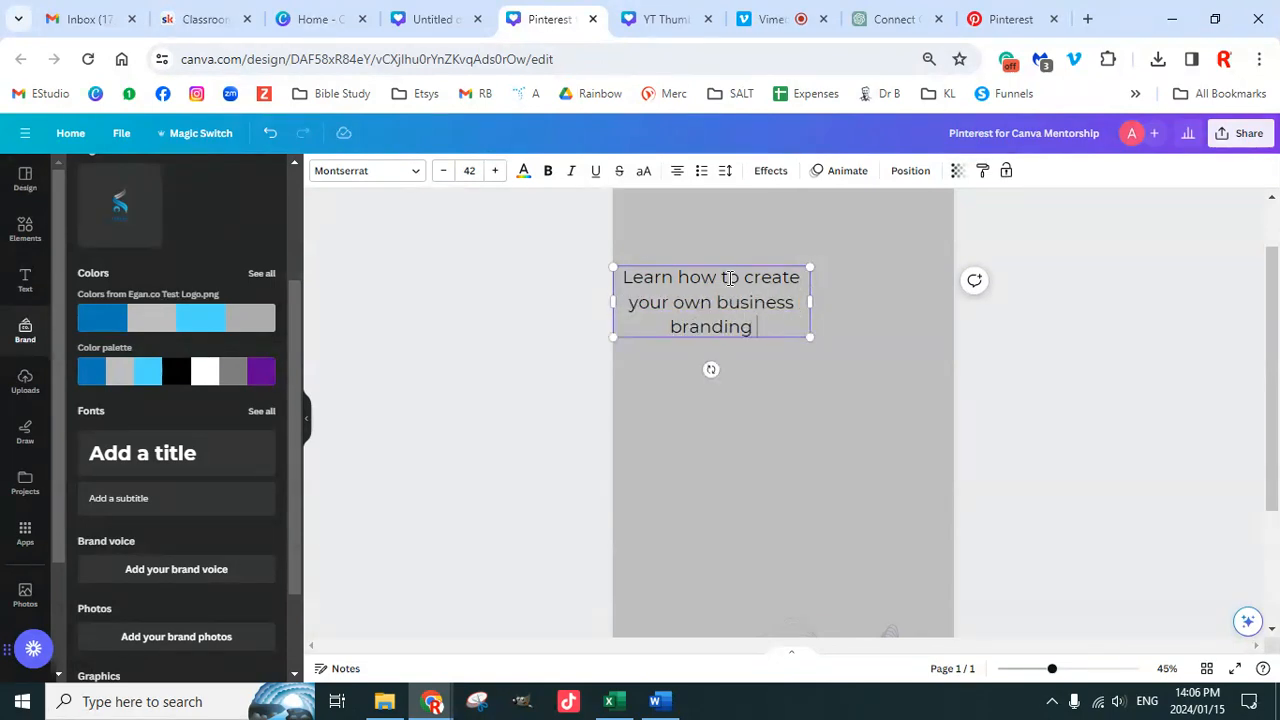
type(" usin")
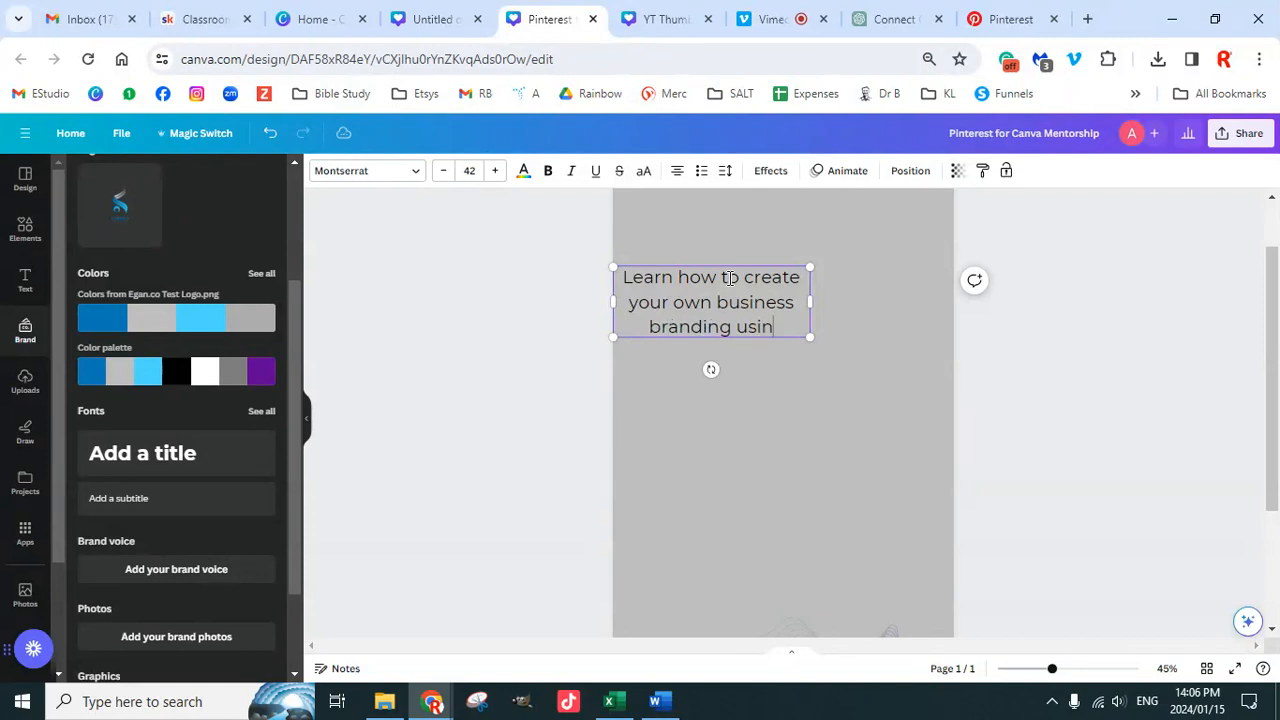
type("g Cnava")
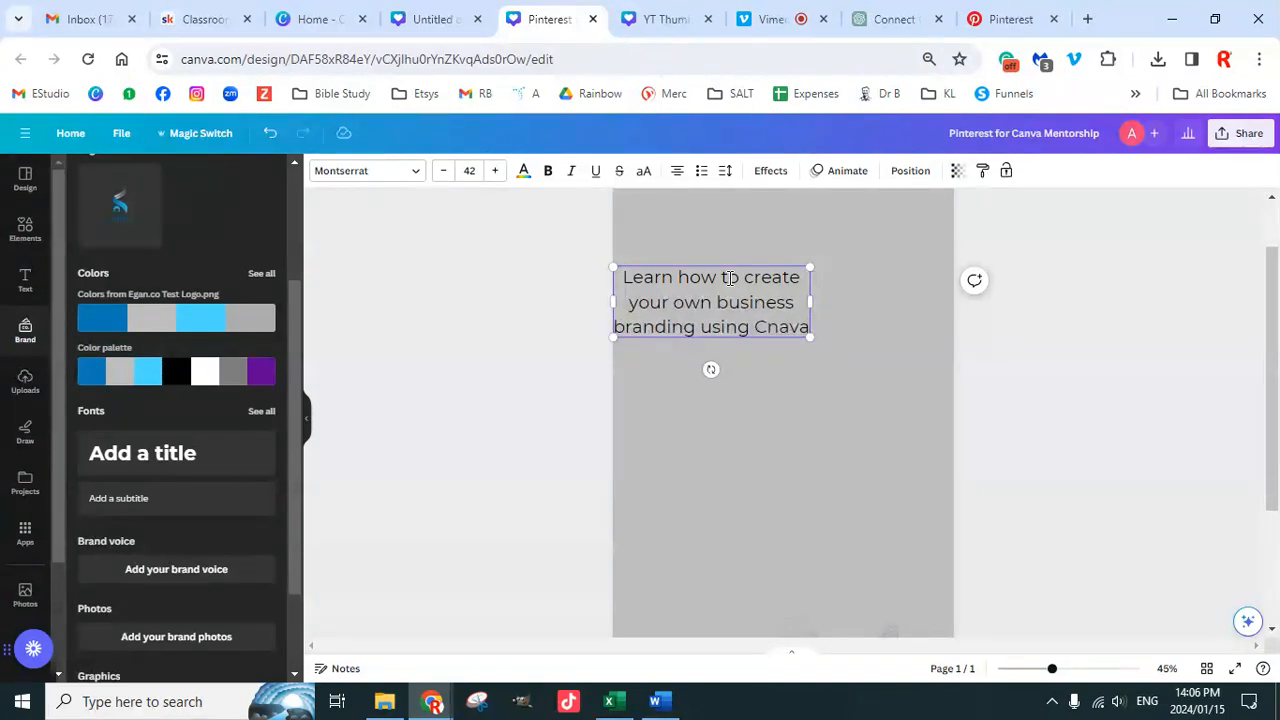
key("BackSpace")
key("BackSpace")
key("BackSpace")
key("BackSpace")
type("anva")
left_click(1074, 482)
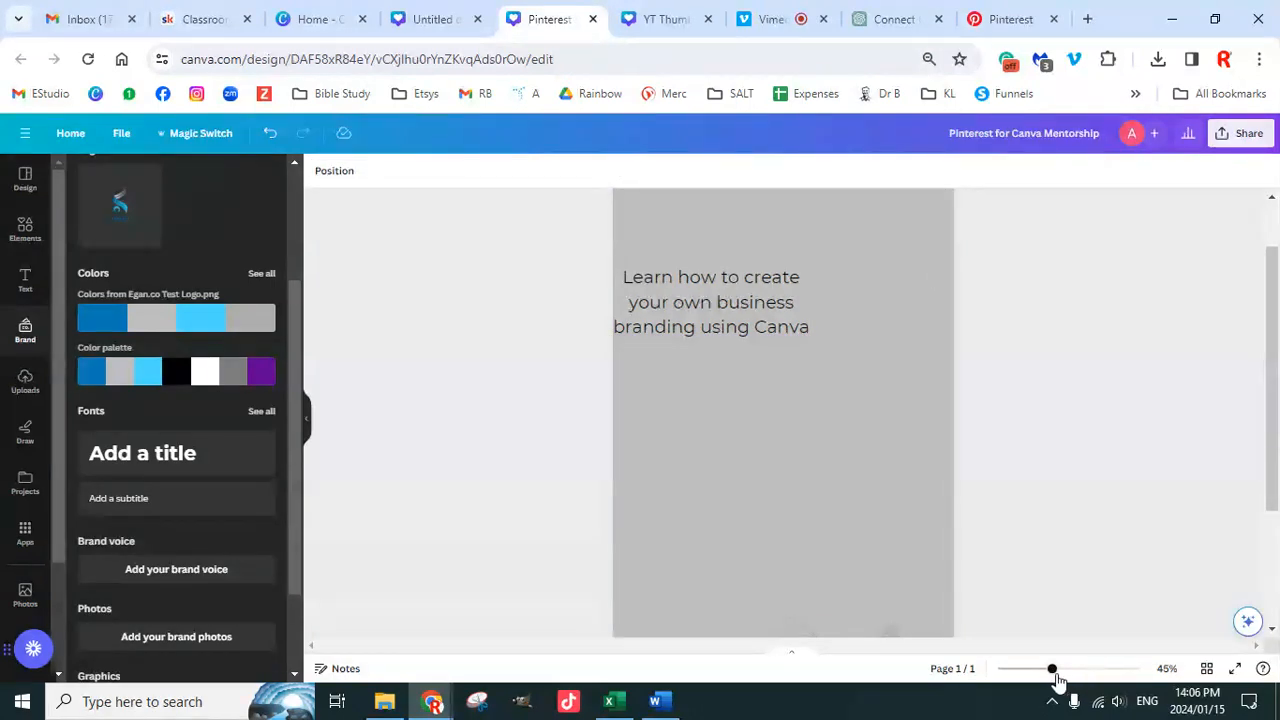
Step: Enlarge the heading to a font size of about 74.7, widen its box to wrap onto four lines, and center it across the page
left_click_drag(1052, 669, 1041, 671)
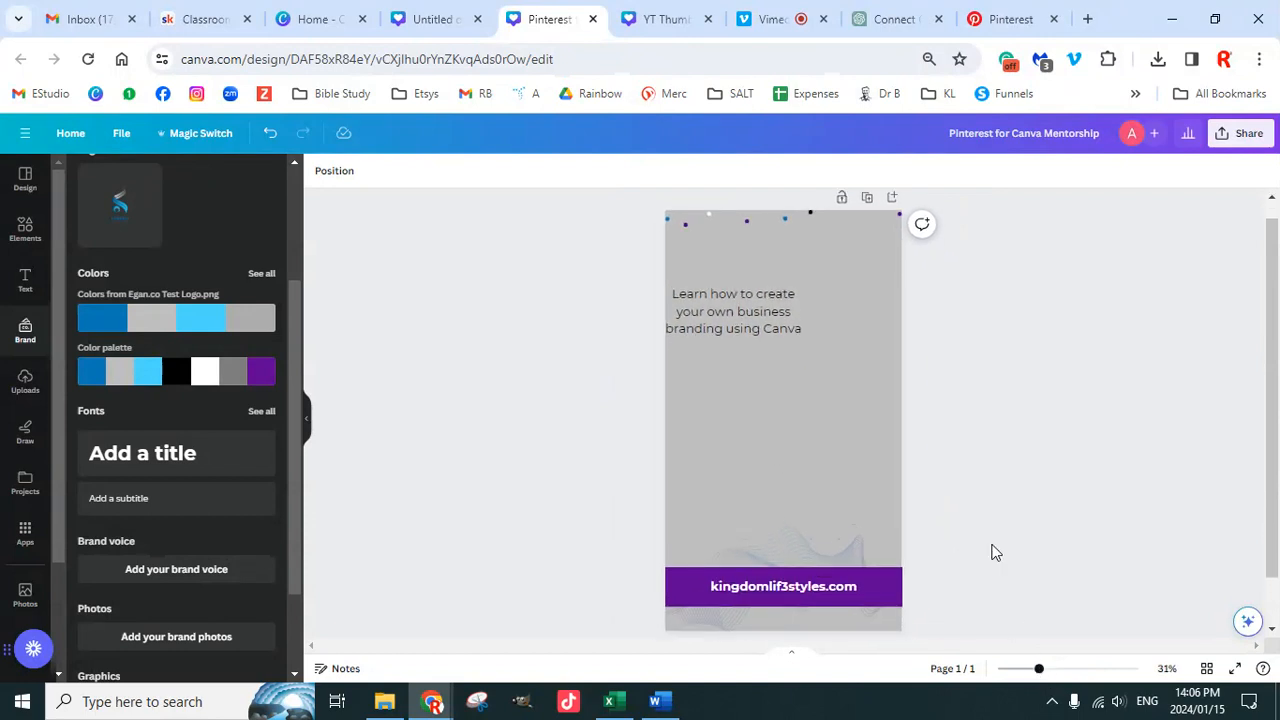
left_click(752, 316)
left_click_drag(802, 314, 743, 292)
left_click_drag(784, 331, 875, 440)
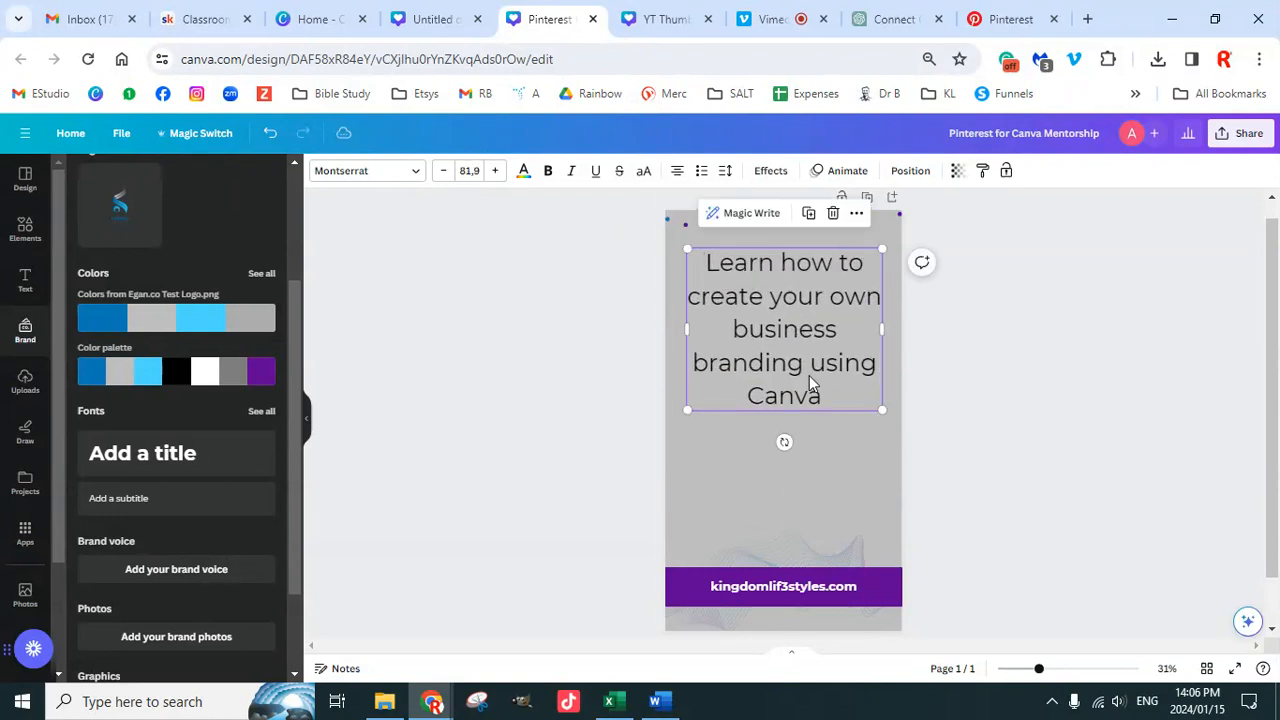
left_click_drag(809, 375, 810, 435)
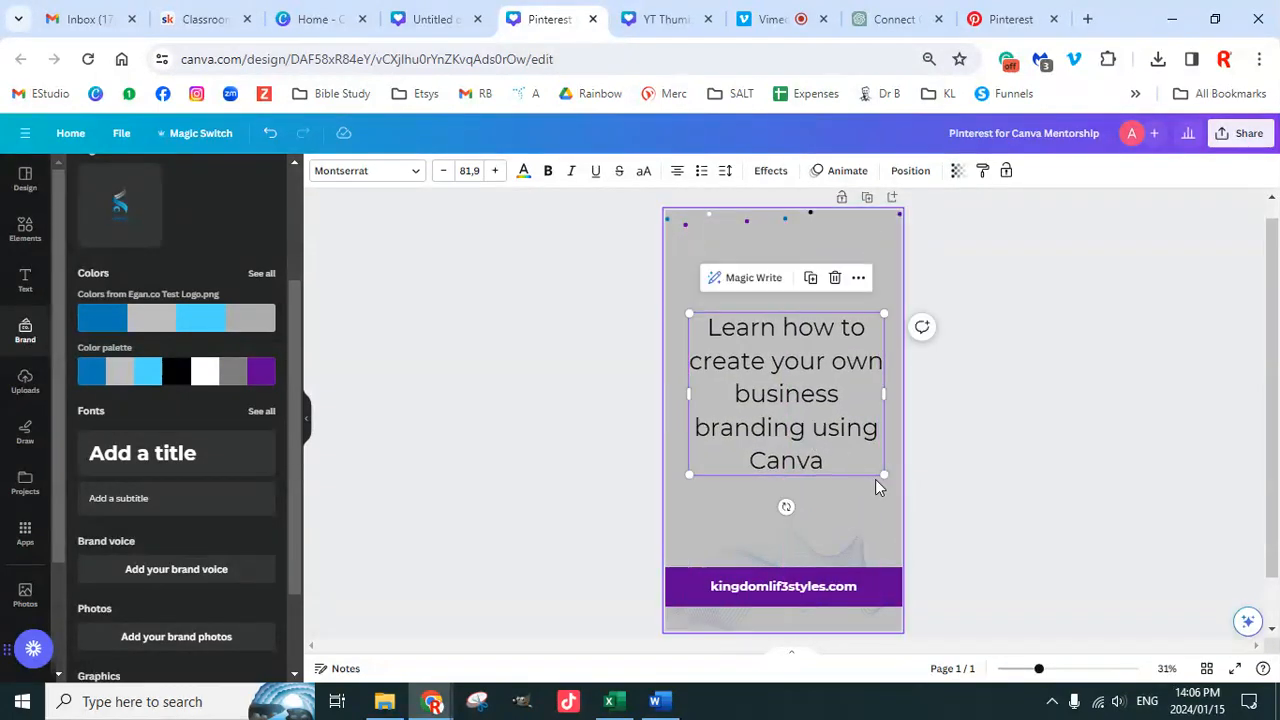
left_click_drag(880, 474, 866, 457)
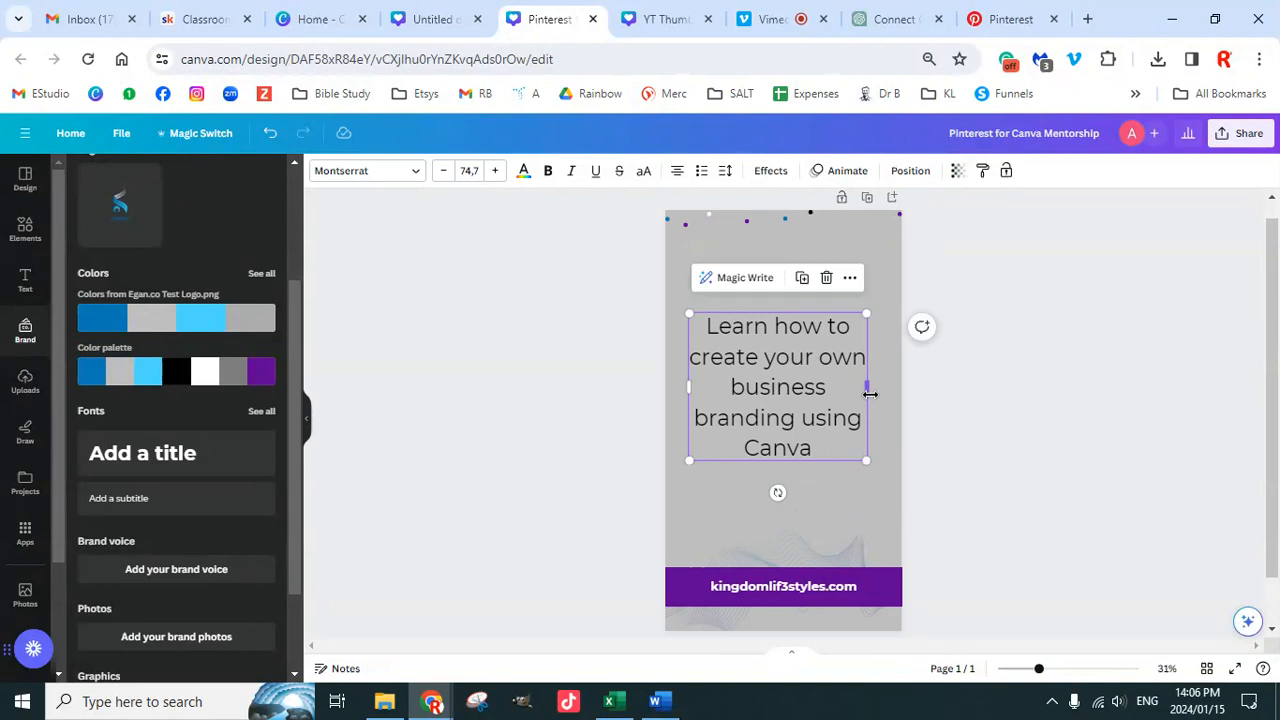
left_click_drag(868, 389, 831, 412)
left_click(956, 410)
left_click(966, 402)
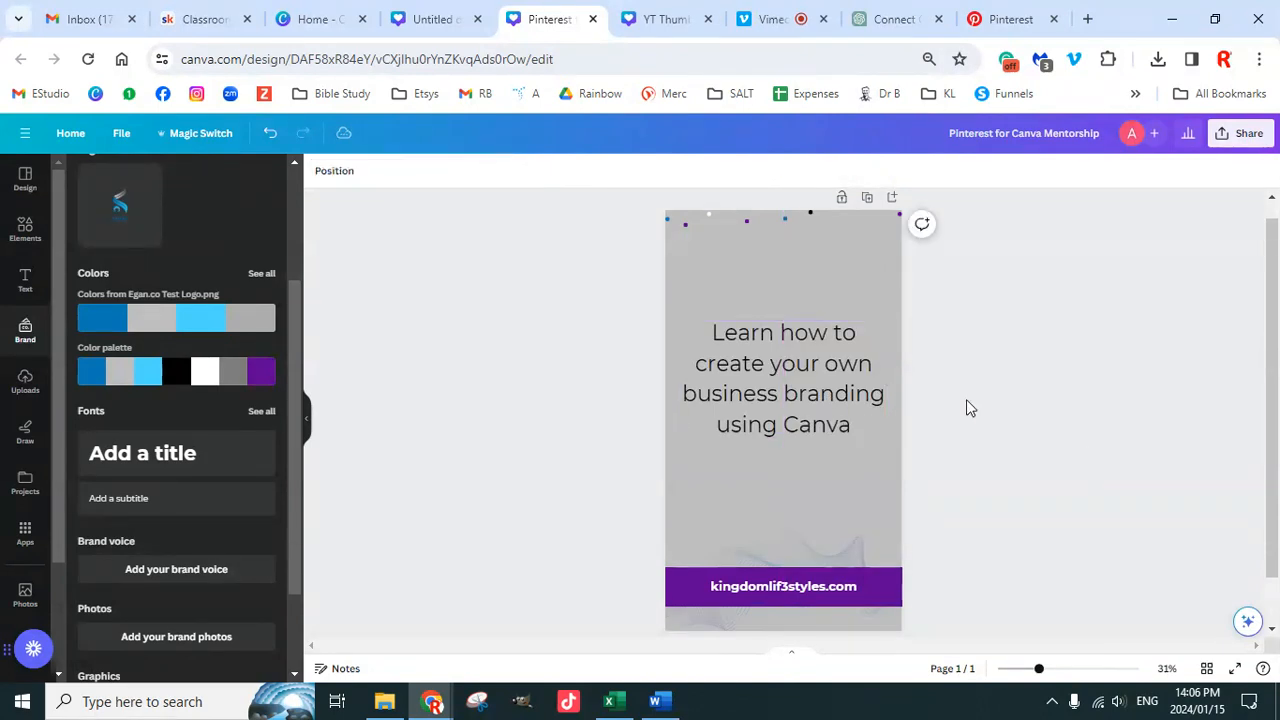
Step: Search the elements for "frames with borders" and browse the complete set of matching frames
left_click(22, 232)
left_click(166, 180)
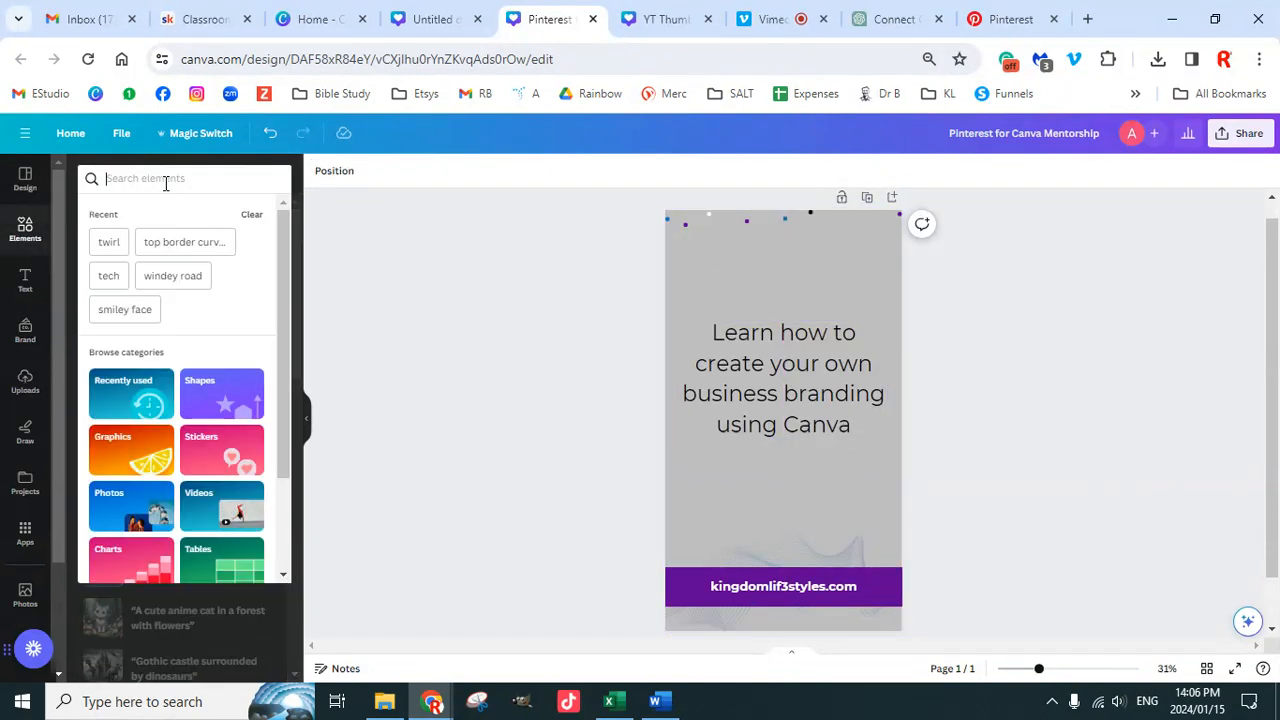
type("frames")
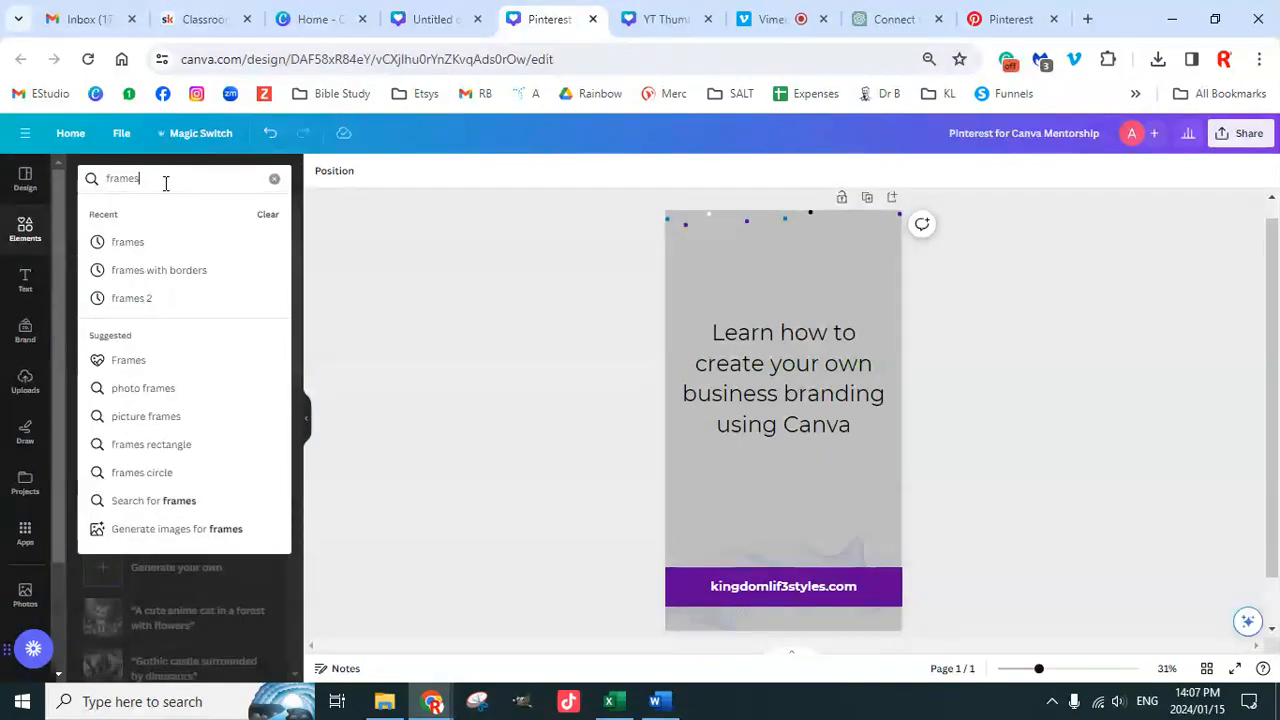
left_click(165, 272)
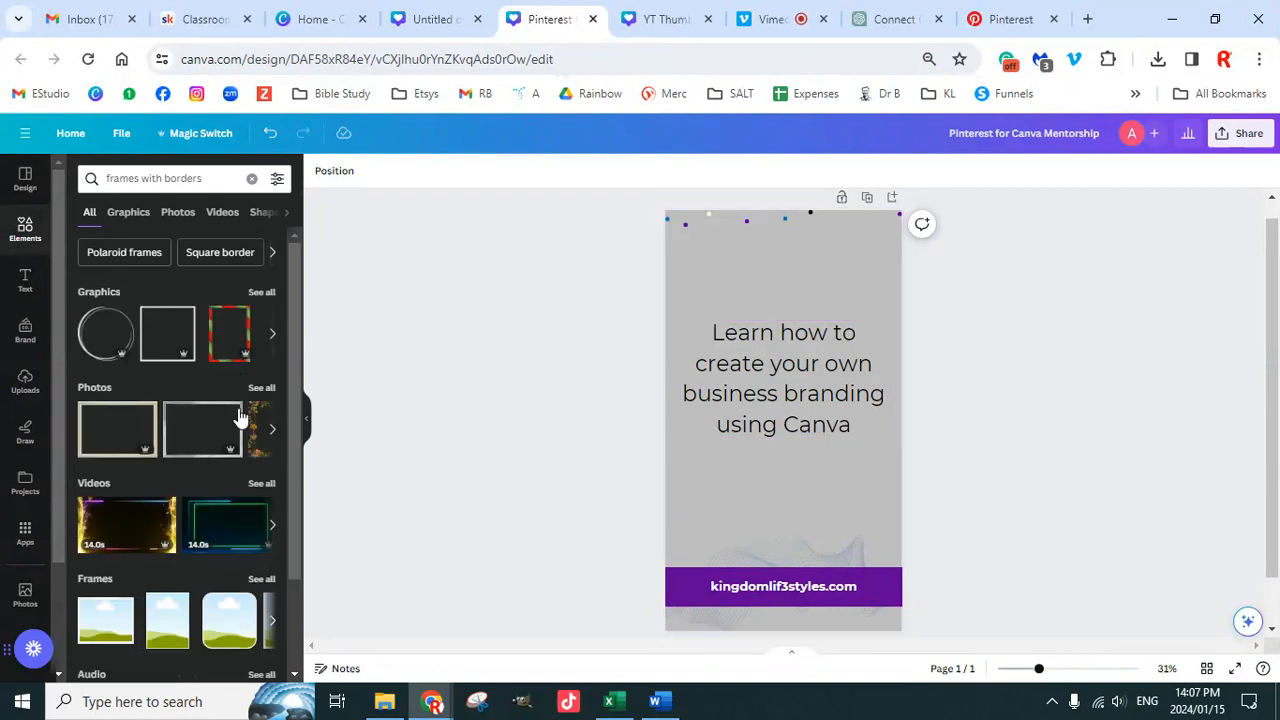
scroll(240, 418, "down", 2)
left_click(259, 462)
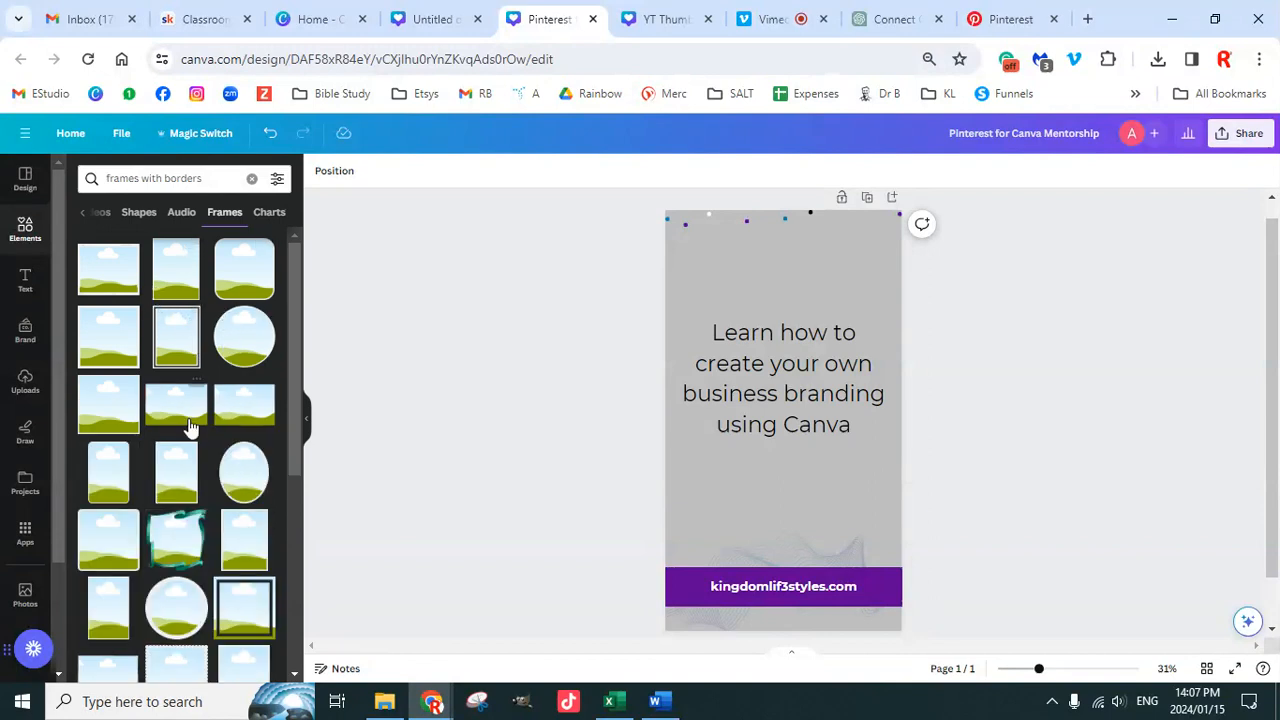
scroll(206, 530, "down", 1)
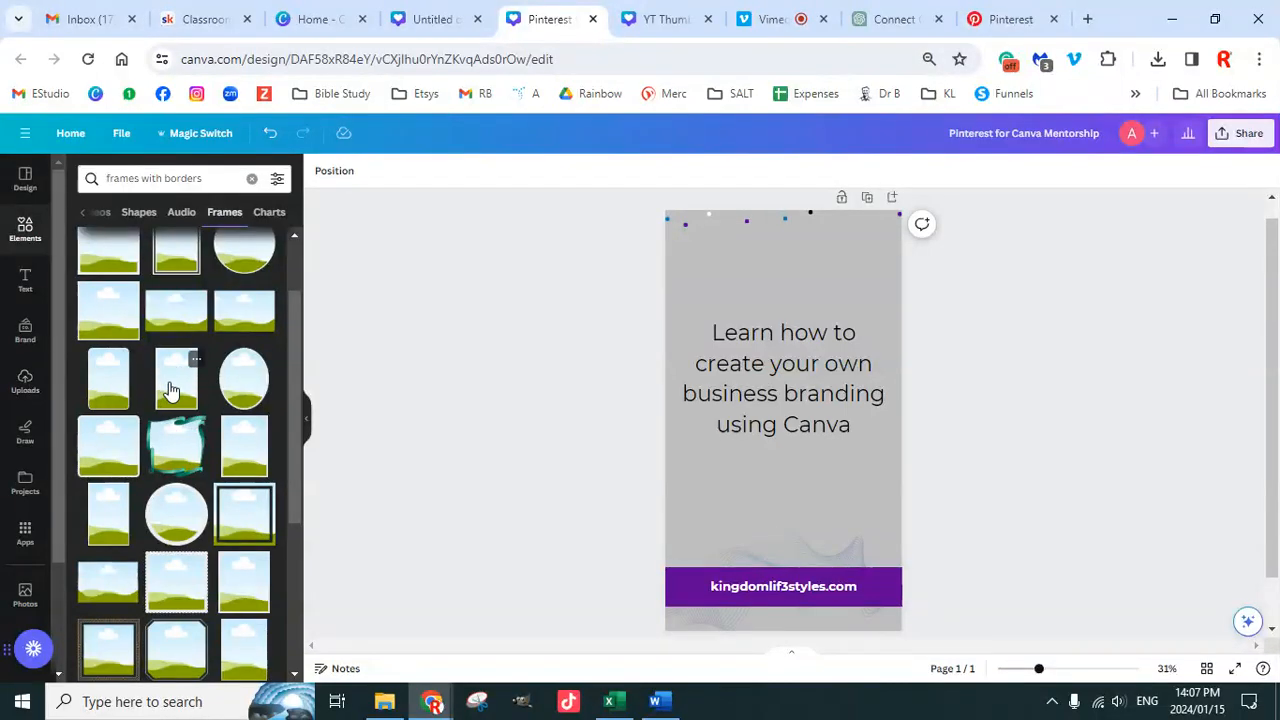
left_click(660, 20)
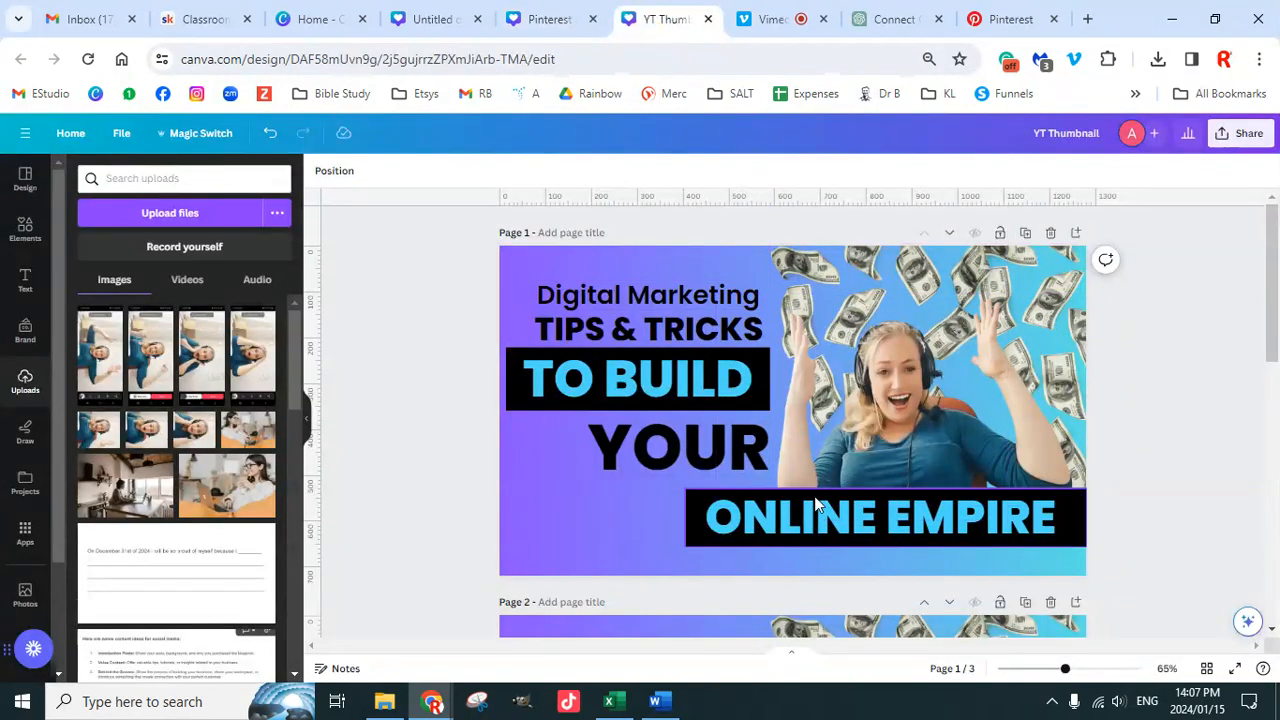
left_click(557, 20)
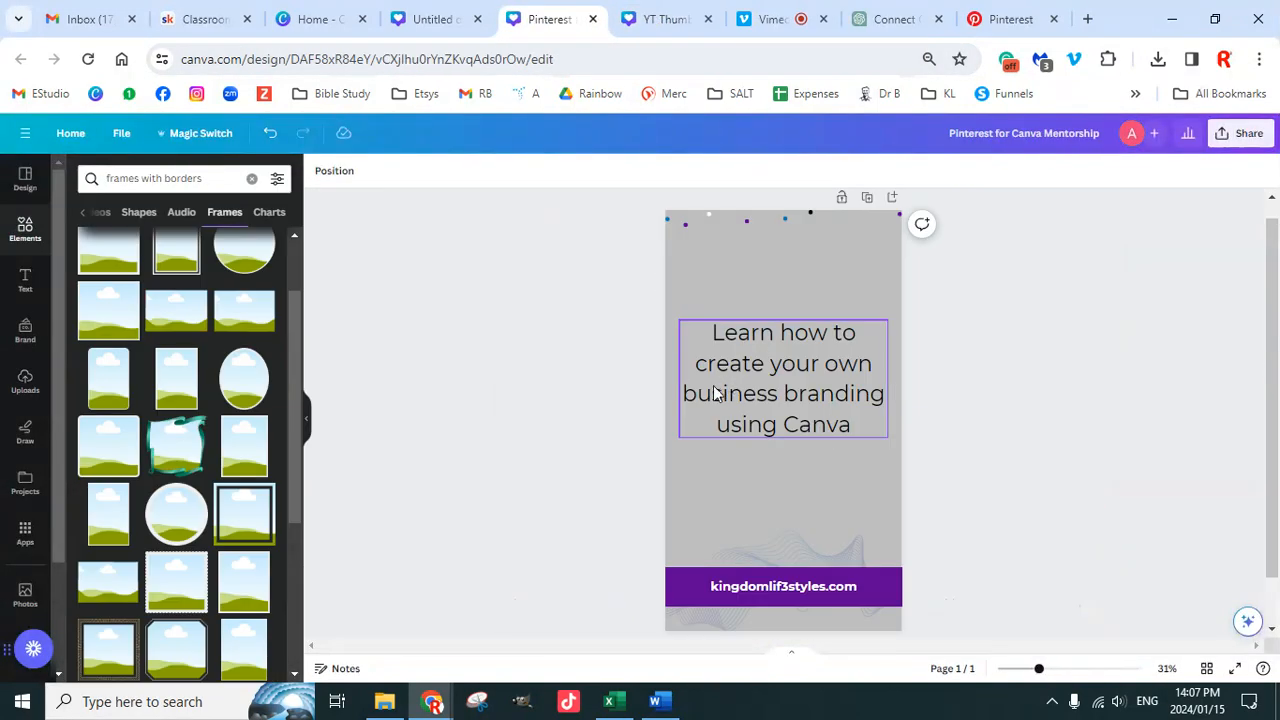
scroll(172, 523, "down", 3)
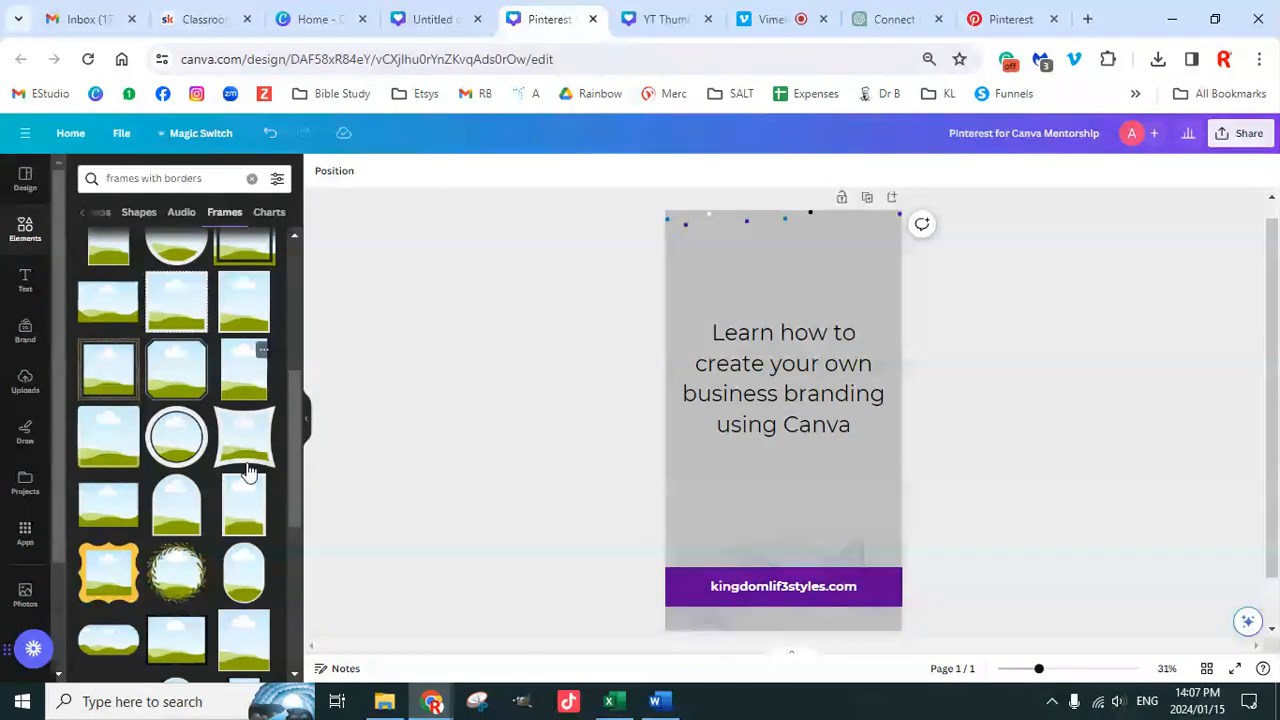
scroll(246, 471, "down", 2)
scroll(252, 577, "up", 2)
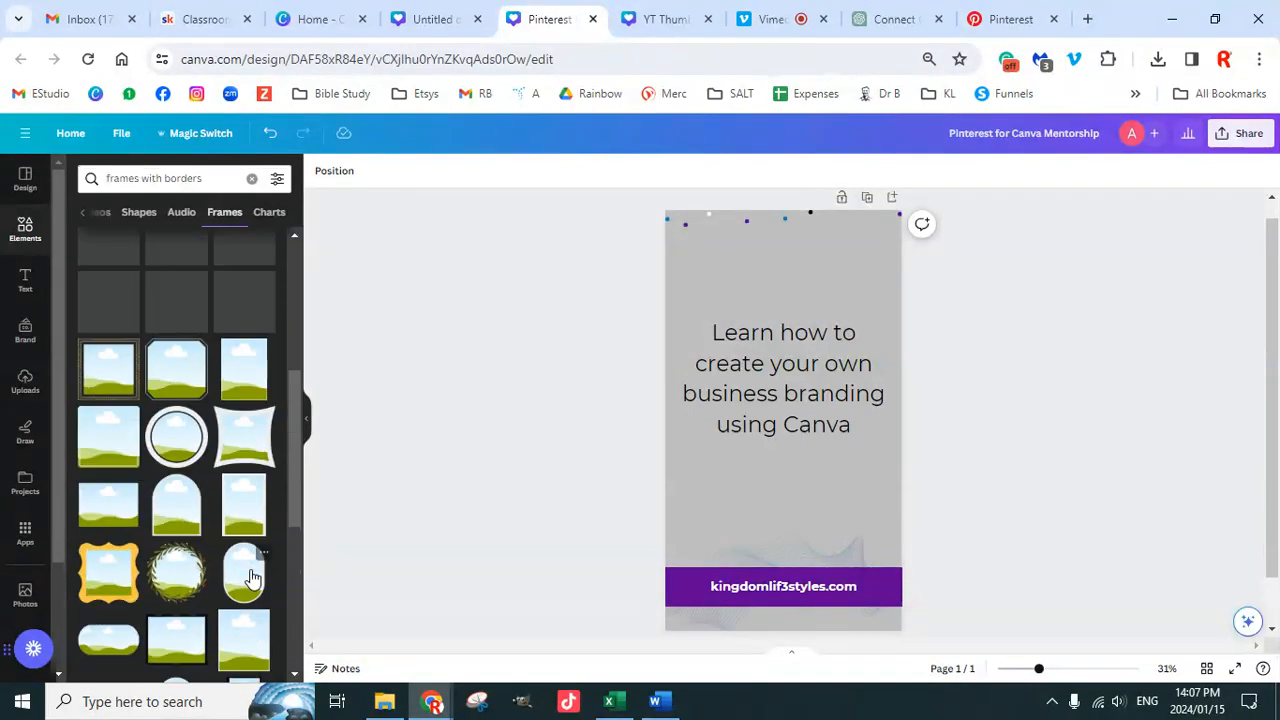
Step: Insert a white-bordered portrait frame, rotate and shrink it to a small landscape shape, and place two copies side by side above the heading
left_click(236, 510)
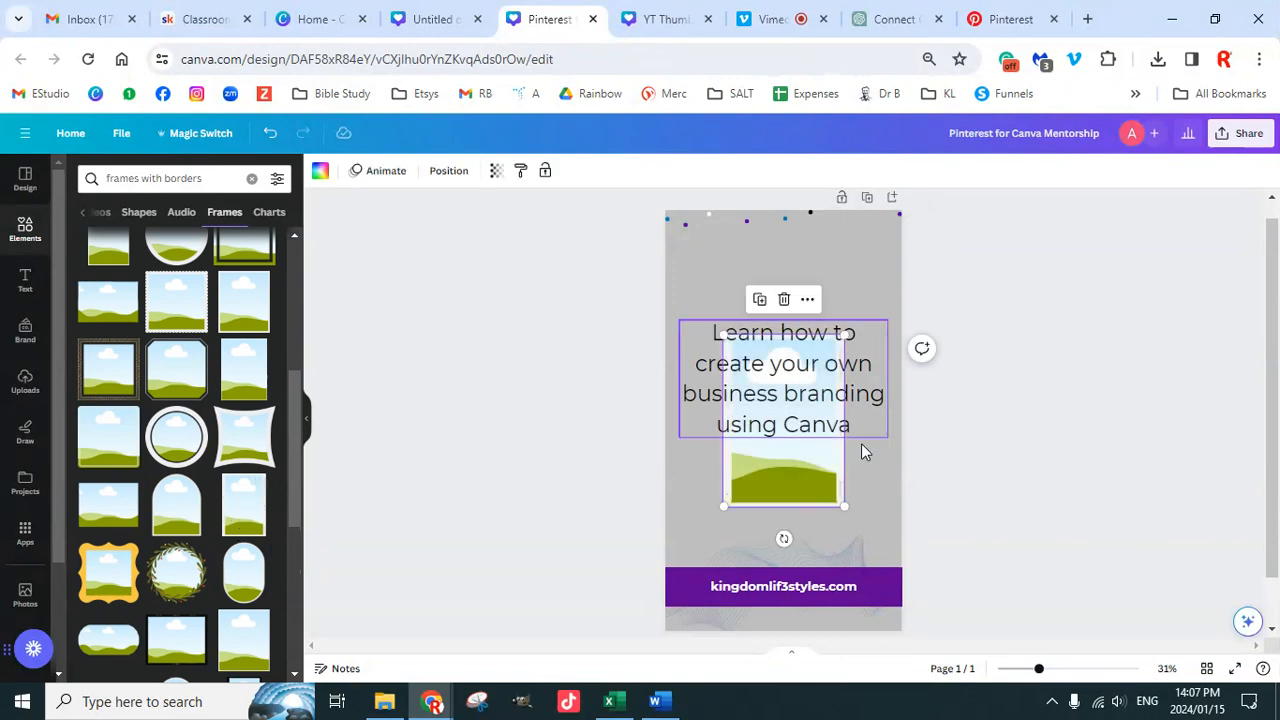
left_click_drag(784, 540, 678, 469)
left_click_drag(835, 330, 790, 410)
left_click_drag(752, 493, 719, 292)
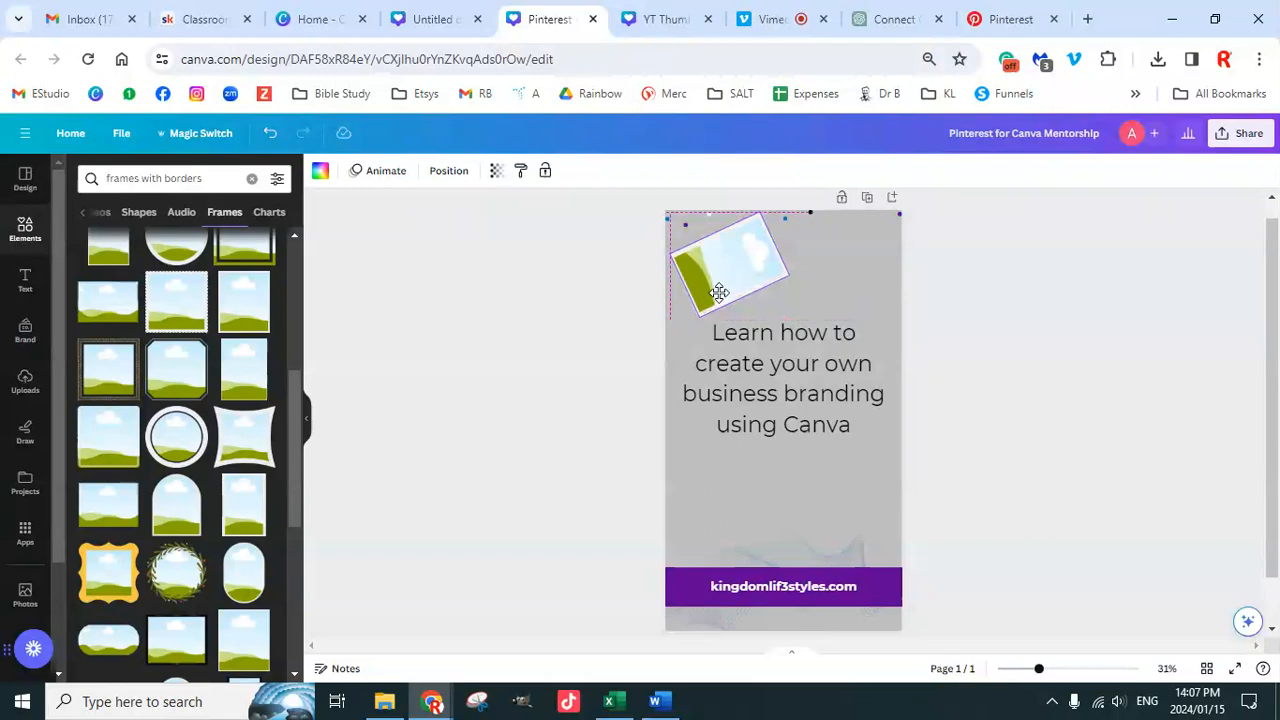
left_click_drag(754, 314, 640, 264)
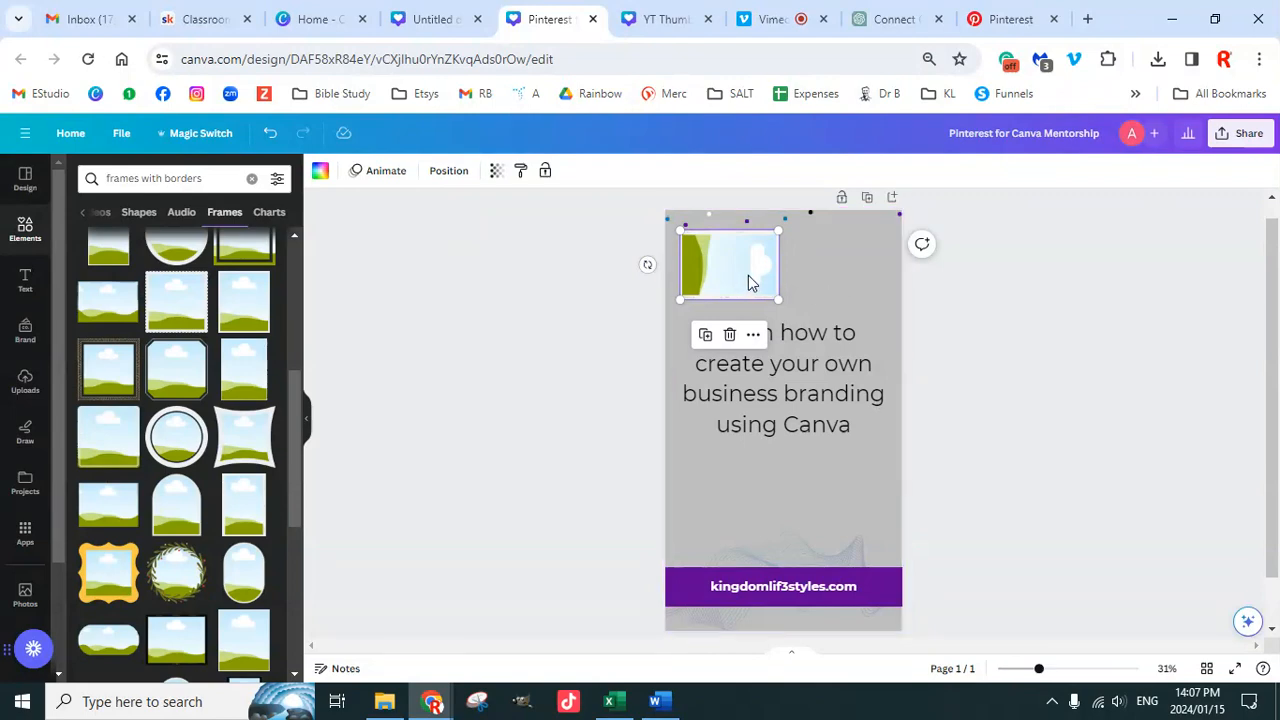
left_click_drag(758, 279, 857, 276)
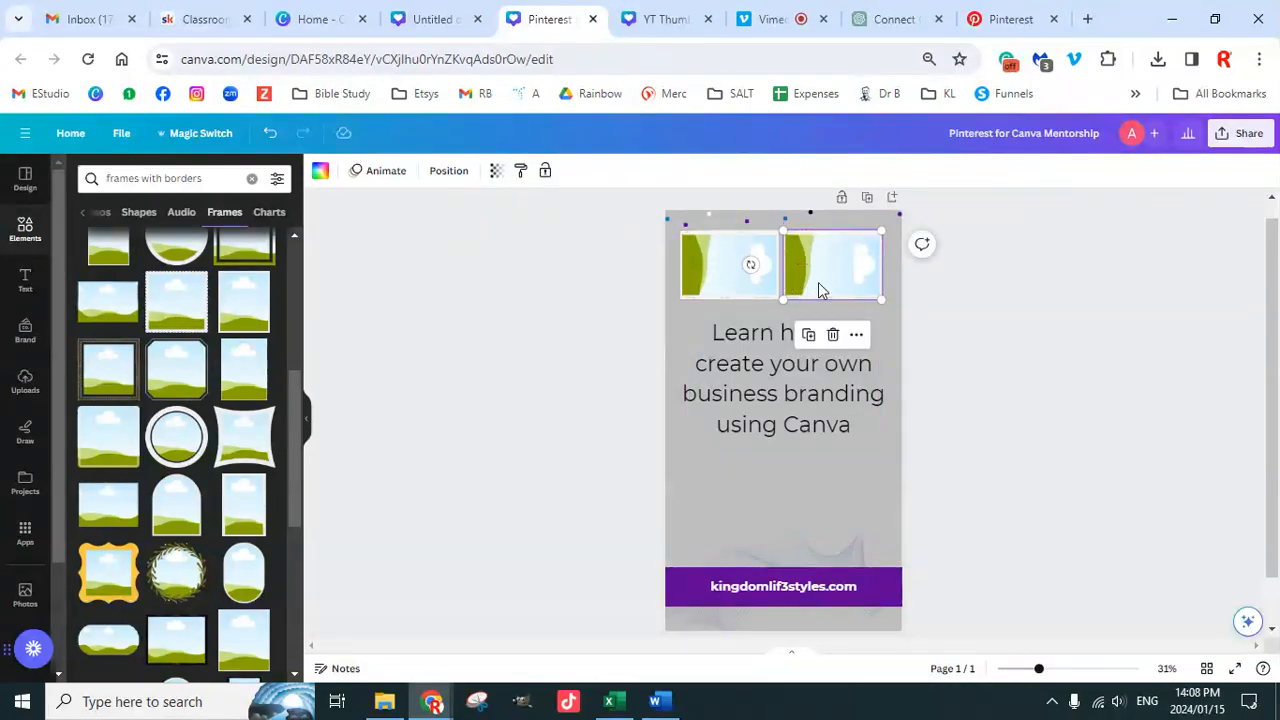
left_click(1049, 514)
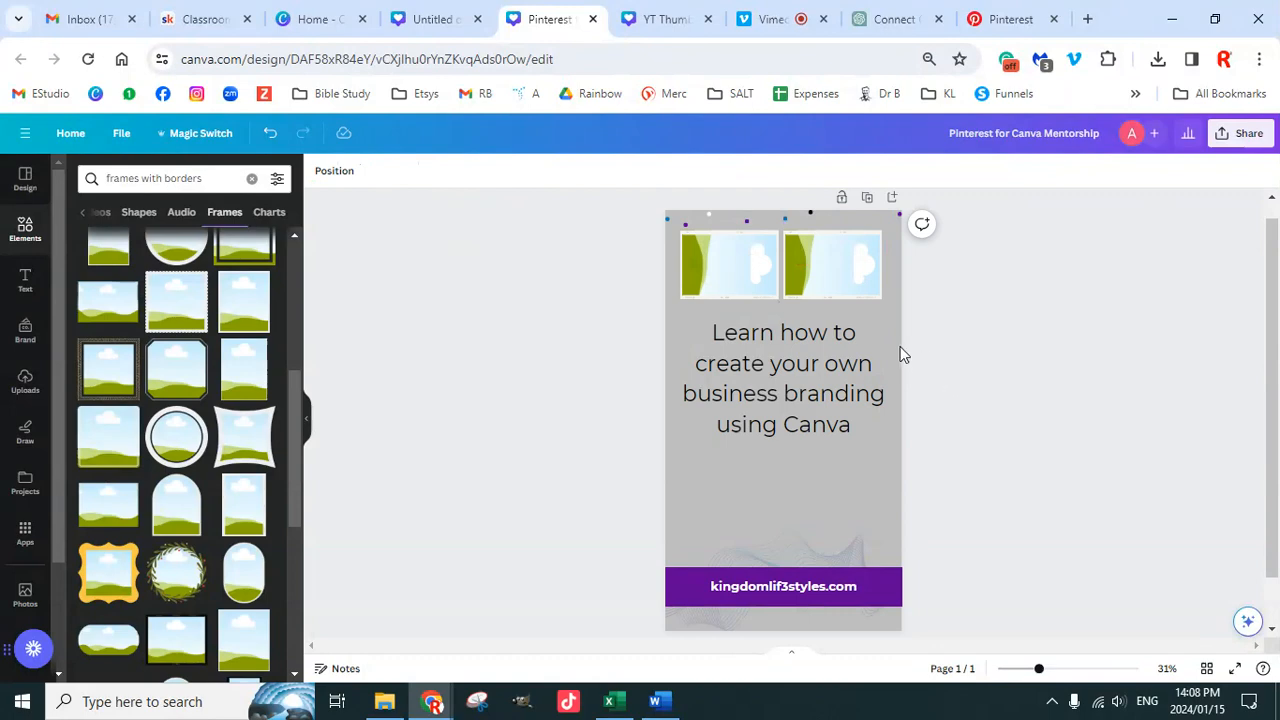
Step: Move the heading up slightly on the page, set its font size to 60, and make it bold
left_click_drag(828, 372, 828, 354)
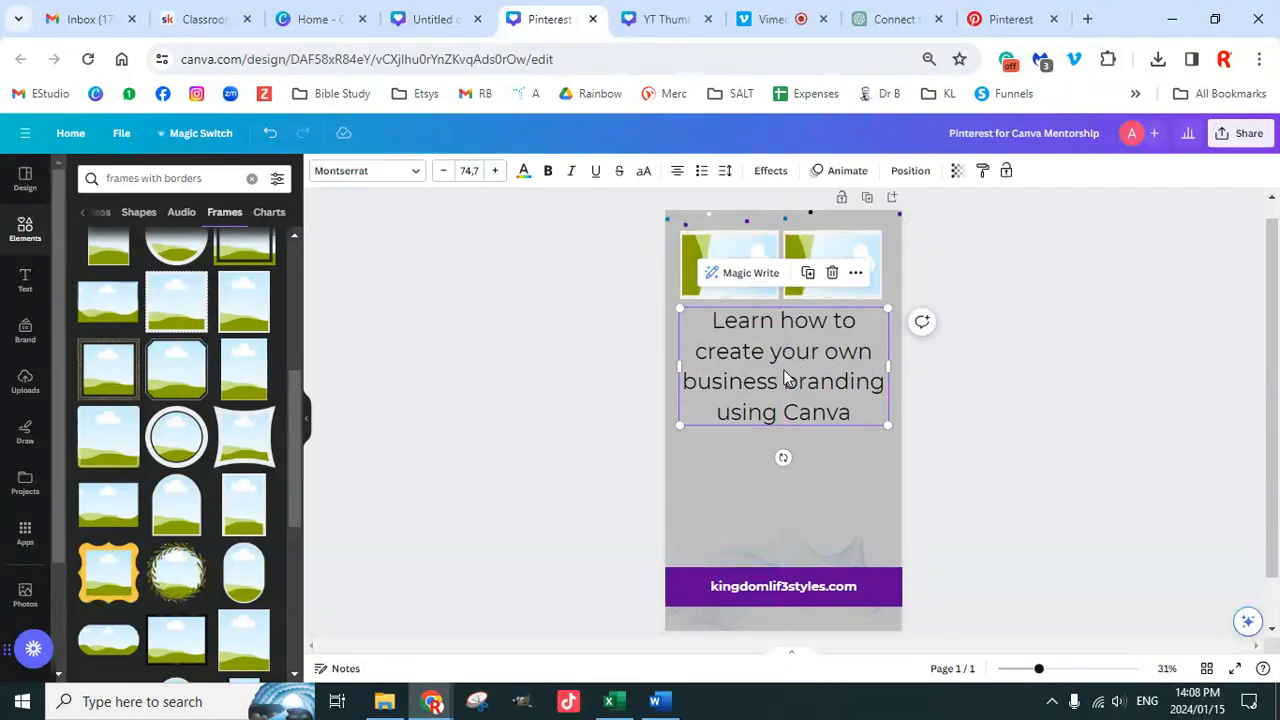
left_click(469, 170)
type("60")
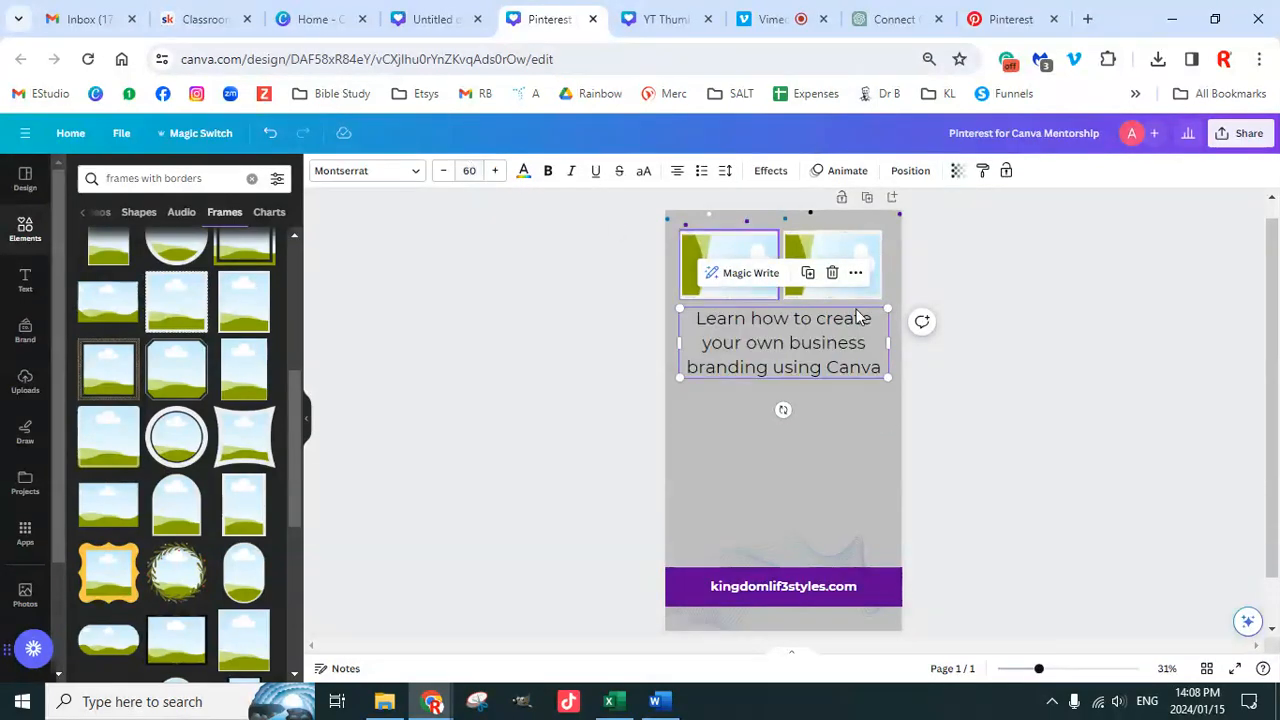
left_click(889, 384)
left_click(783, 345)
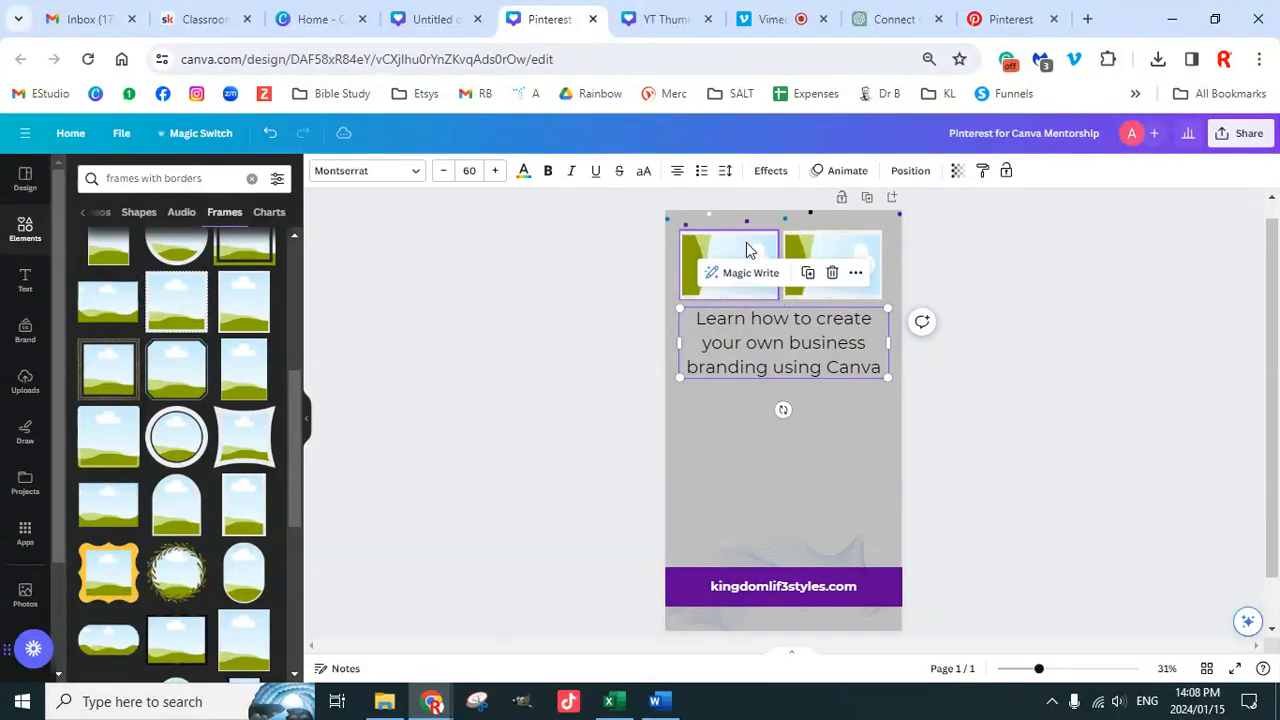
left_click(547, 170)
left_click(994, 366)
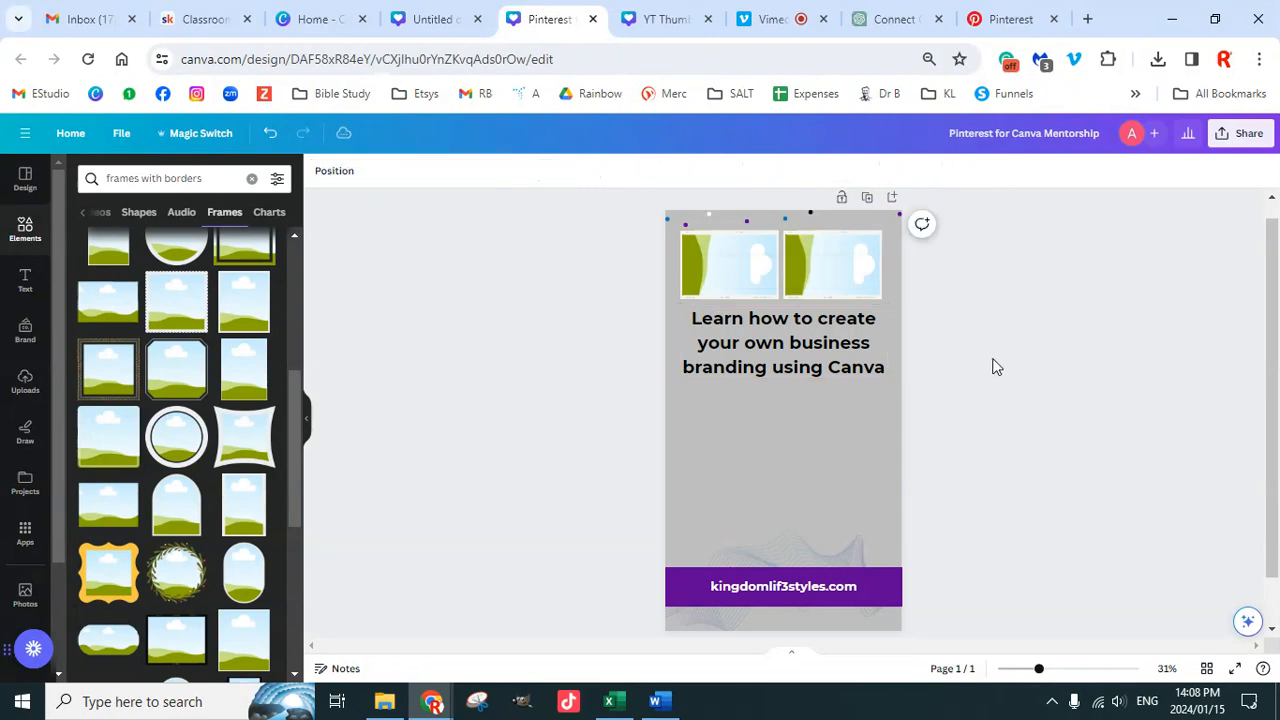
Step: Delete both white-bordered frames above the heading
left_click(757, 272)
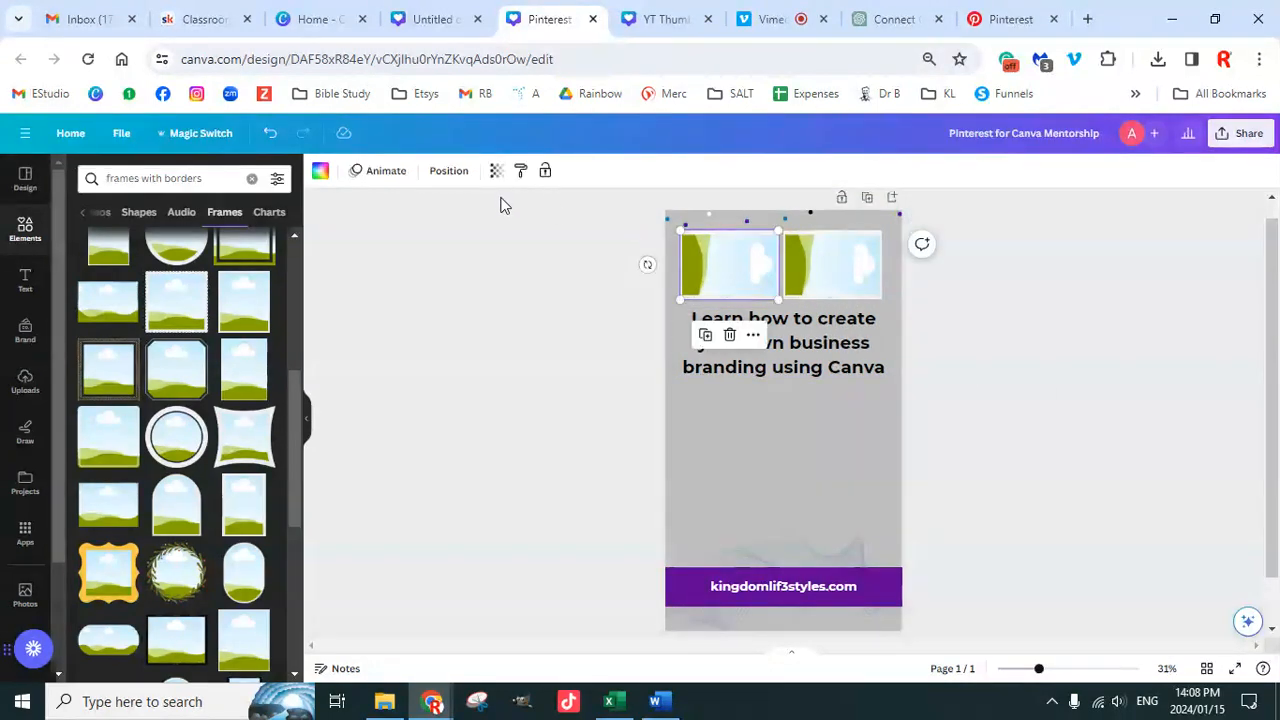
key("Delete")
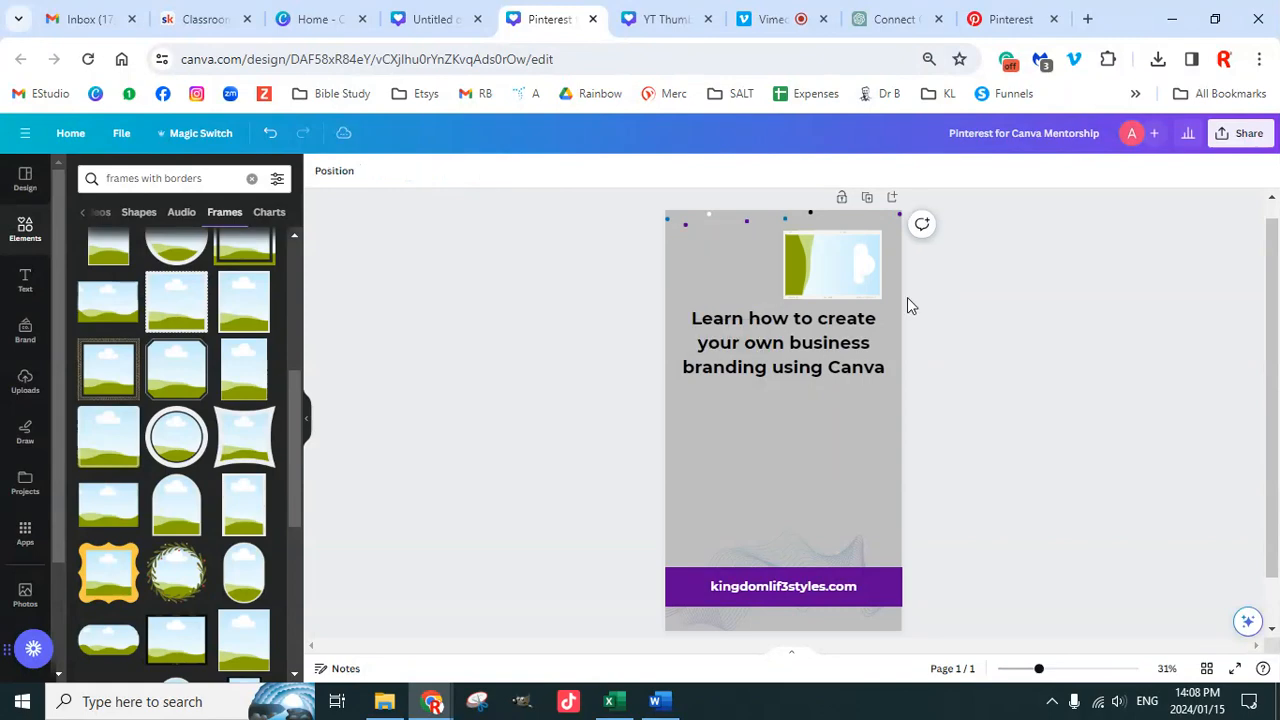
left_click(842, 268)
key("Delete")
Step: Insert a purple-bordered portrait frame, size it about 332 by 492 px, rotate it 90°, and duplicate it into a row of three above the heading
scroll(188, 443, "up", 1)
scroll(188, 443, "up", 2)
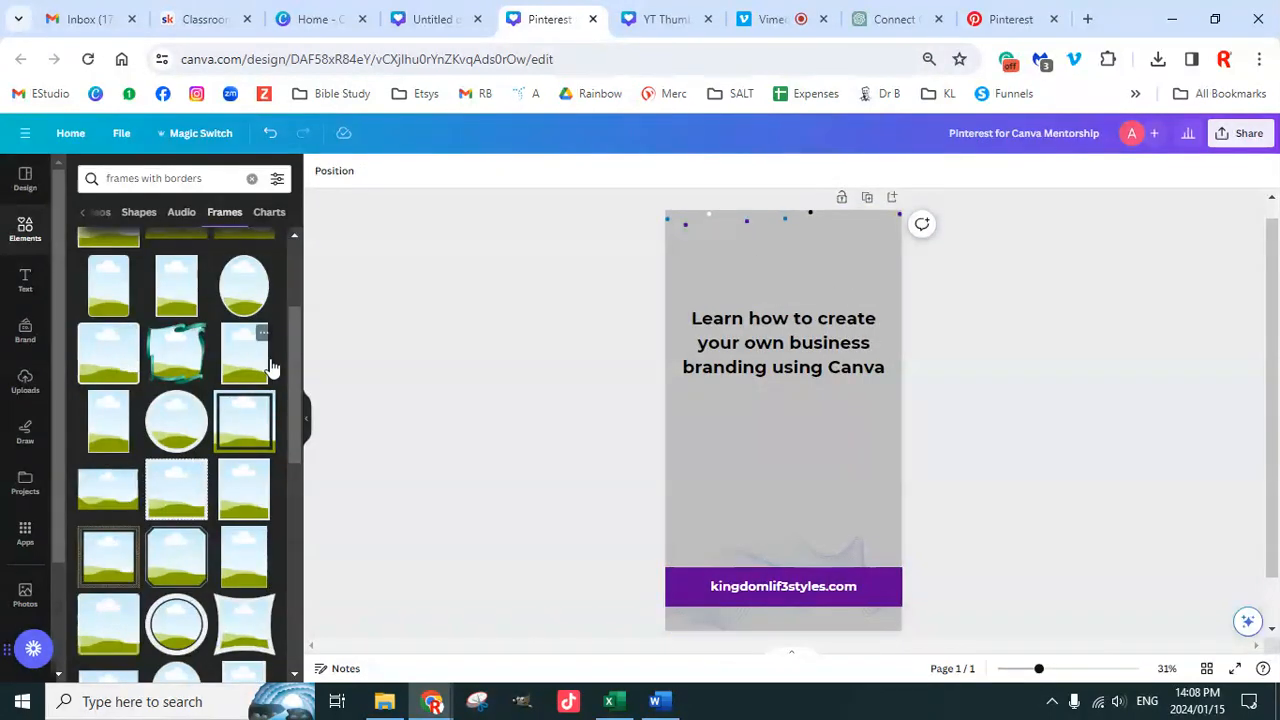
left_click(186, 298)
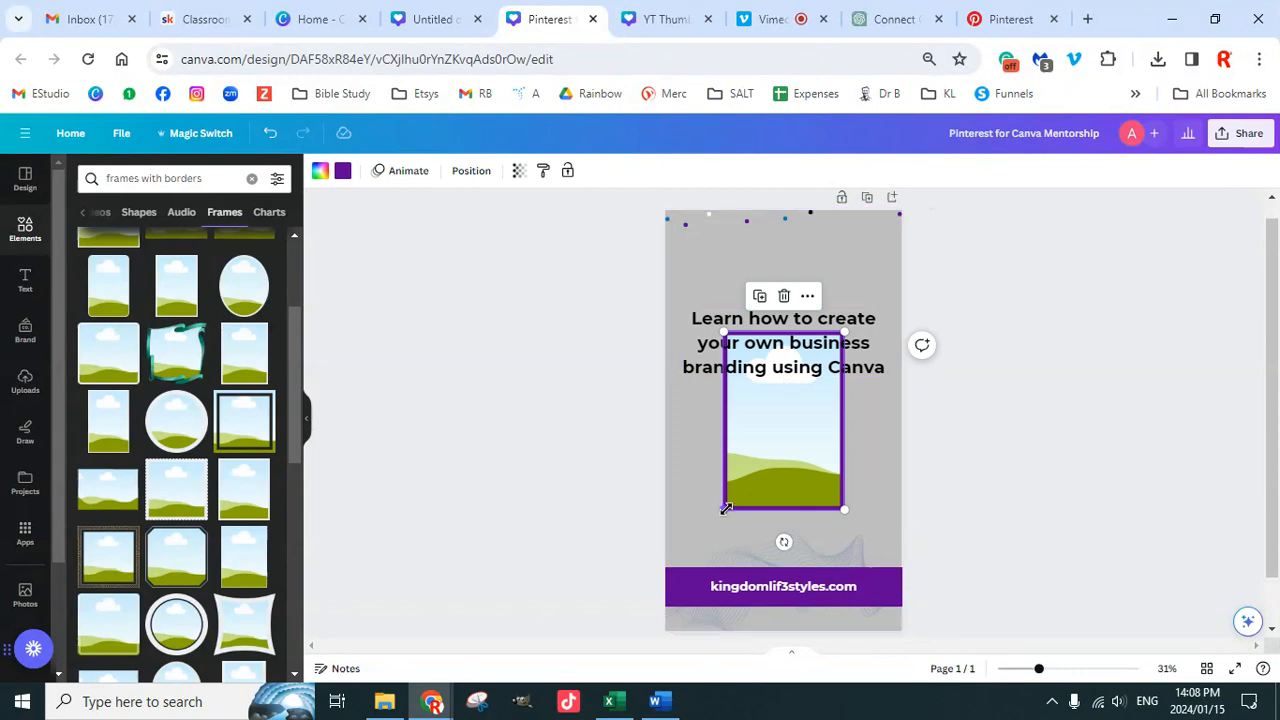
left_click_drag(726, 508, 939, 276)
key("ctrl+d")
key("ctrl+d")
left_click(739, 285)
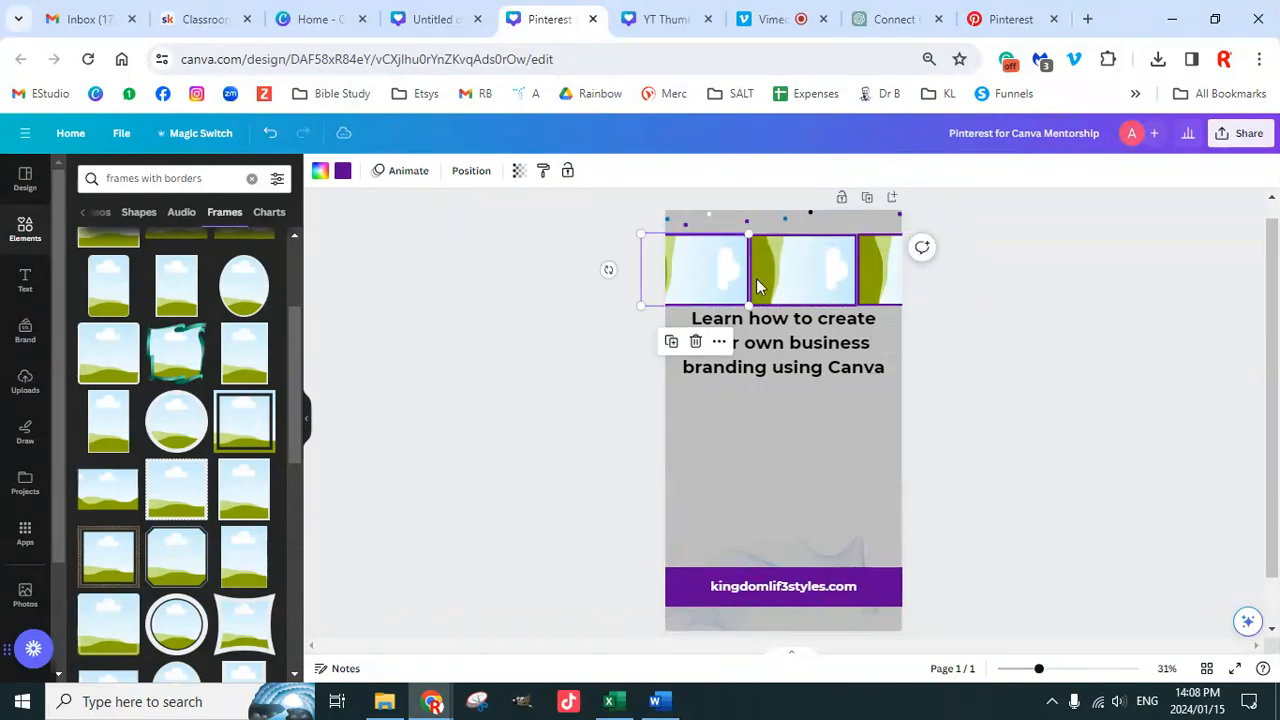
left_click(806, 281, "shift")
left_click(856, 285, "shift")
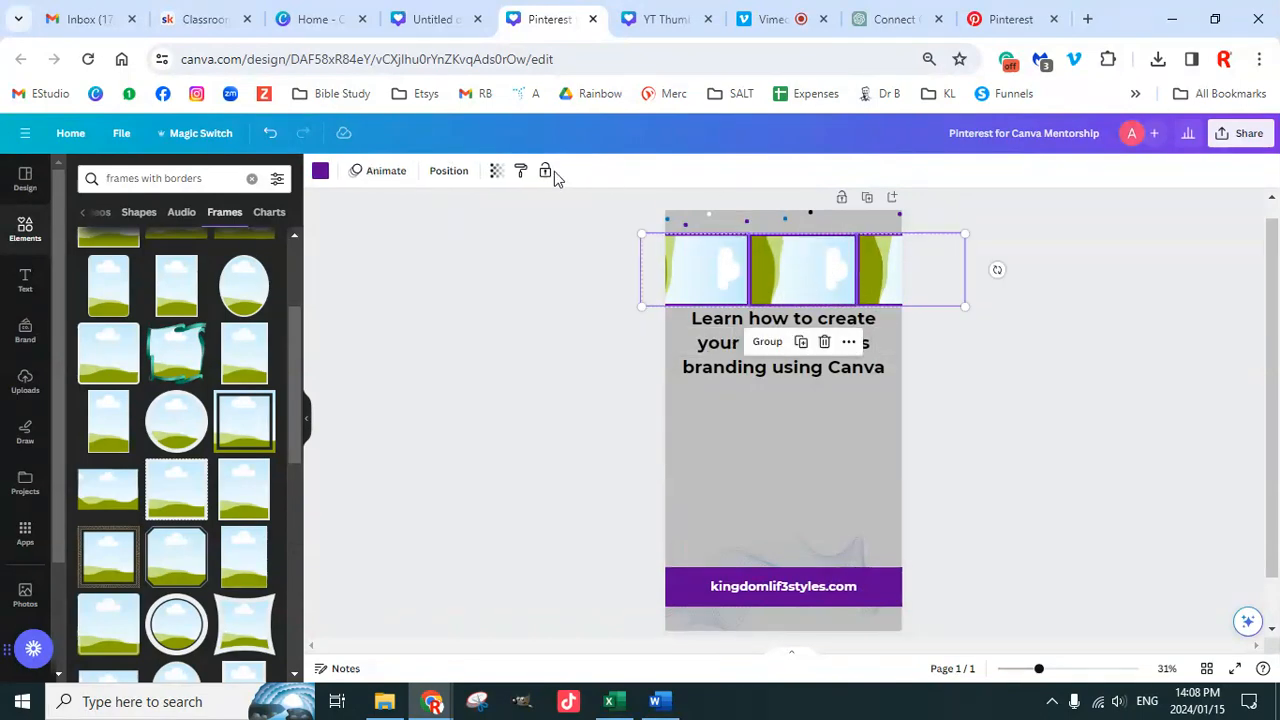
left_click(440, 173)
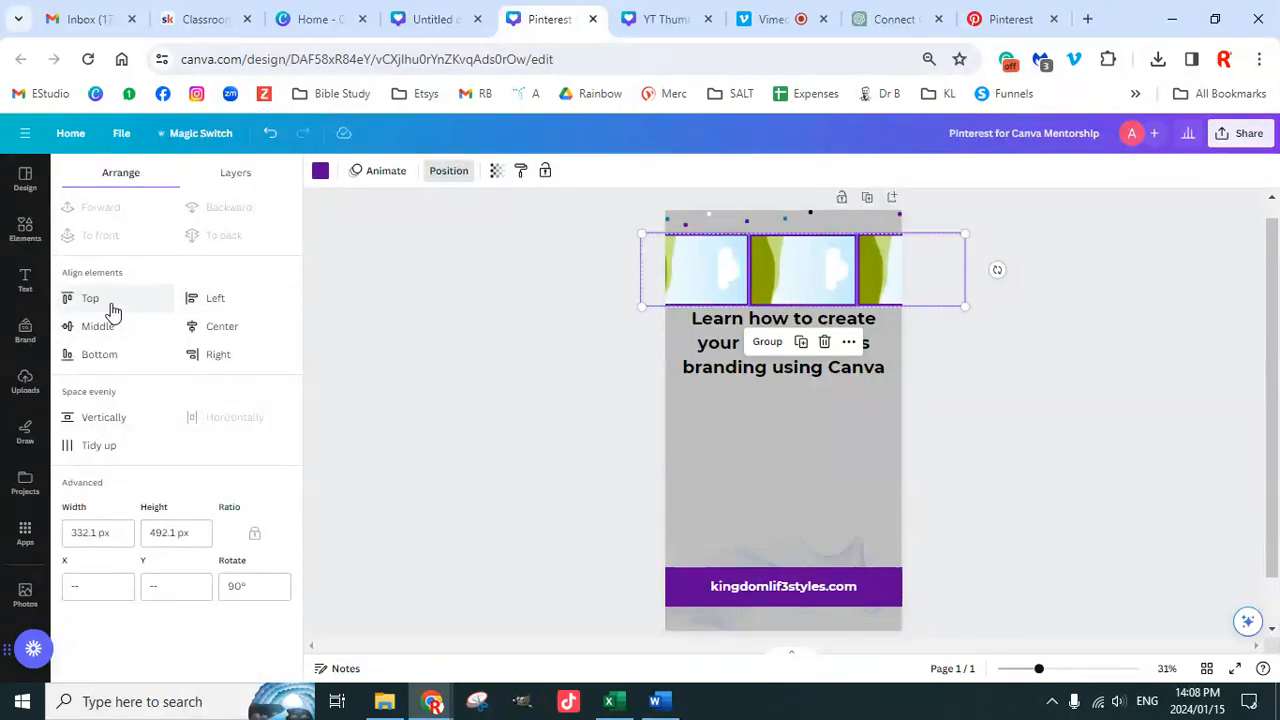
left_click(1020, 371)
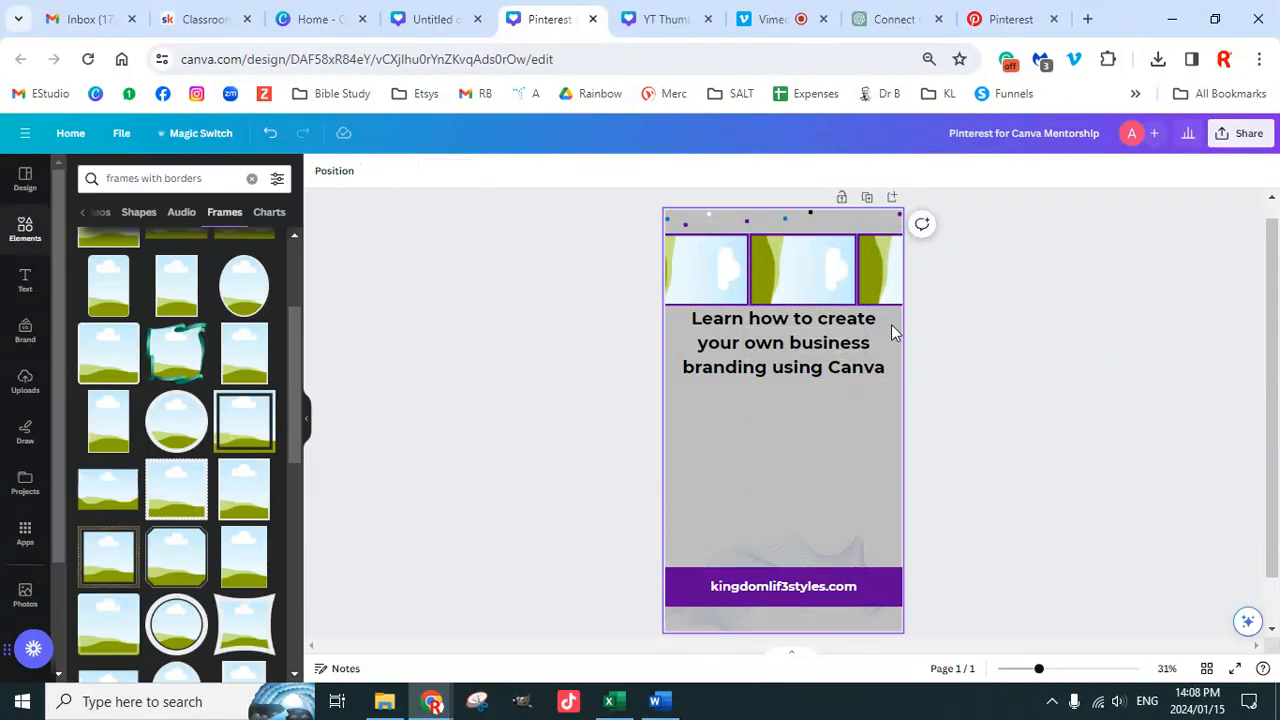
Step: Group the three purple-bordered frames above the heading
left_click(725, 290)
left_click(802, 290, "shift")
left_click(878, 280, "shift")
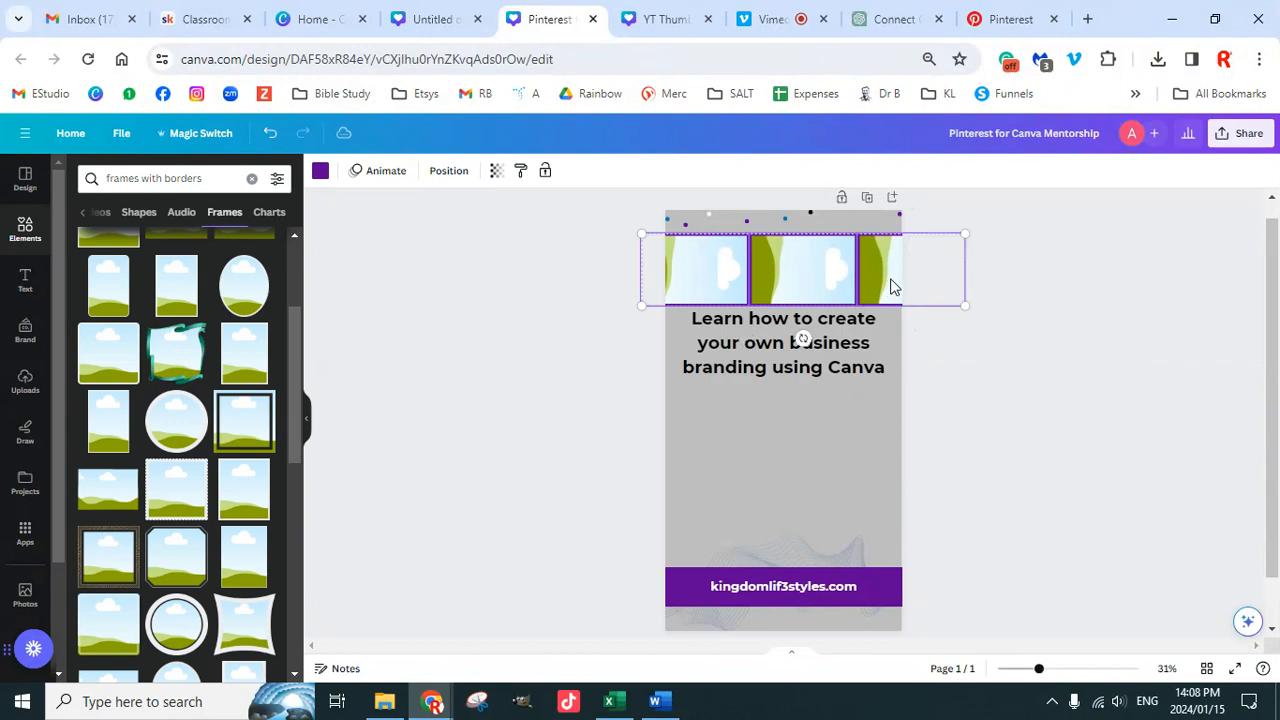
left_click(767, 341)
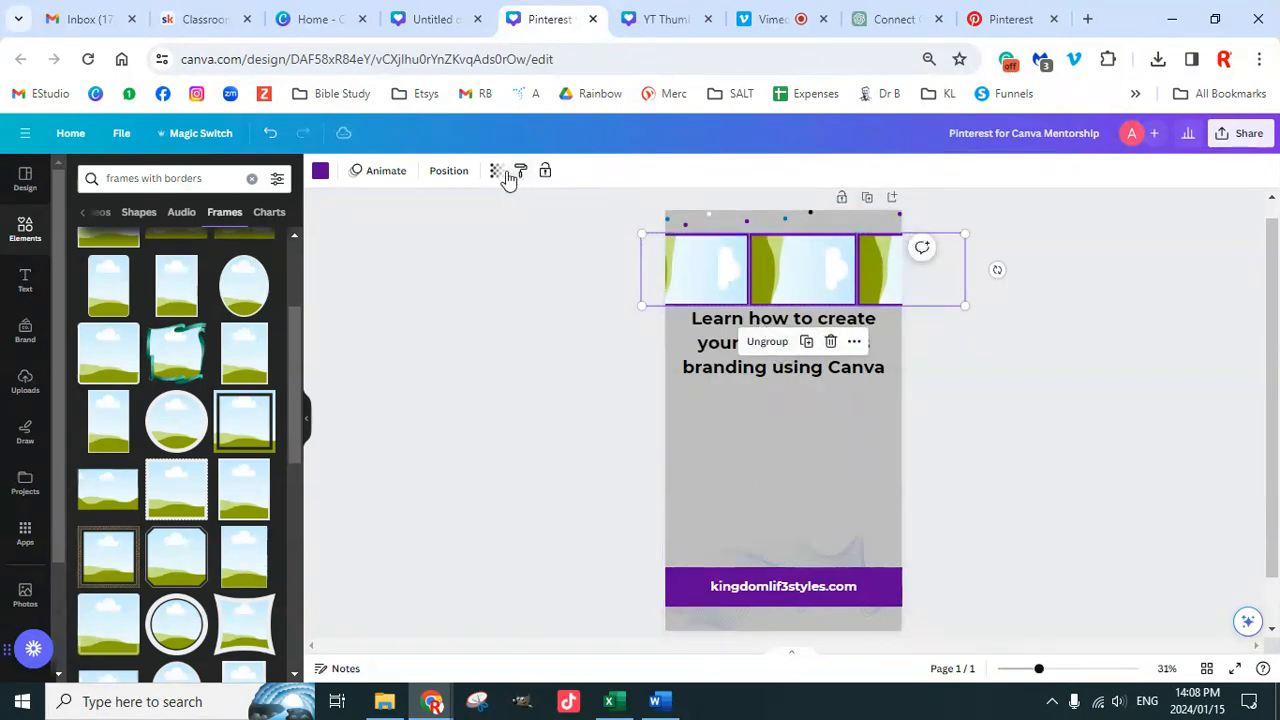
Step: Align the frame group to the middle and center of the page, and move it straight back up above the heading
left_click(446, 175)
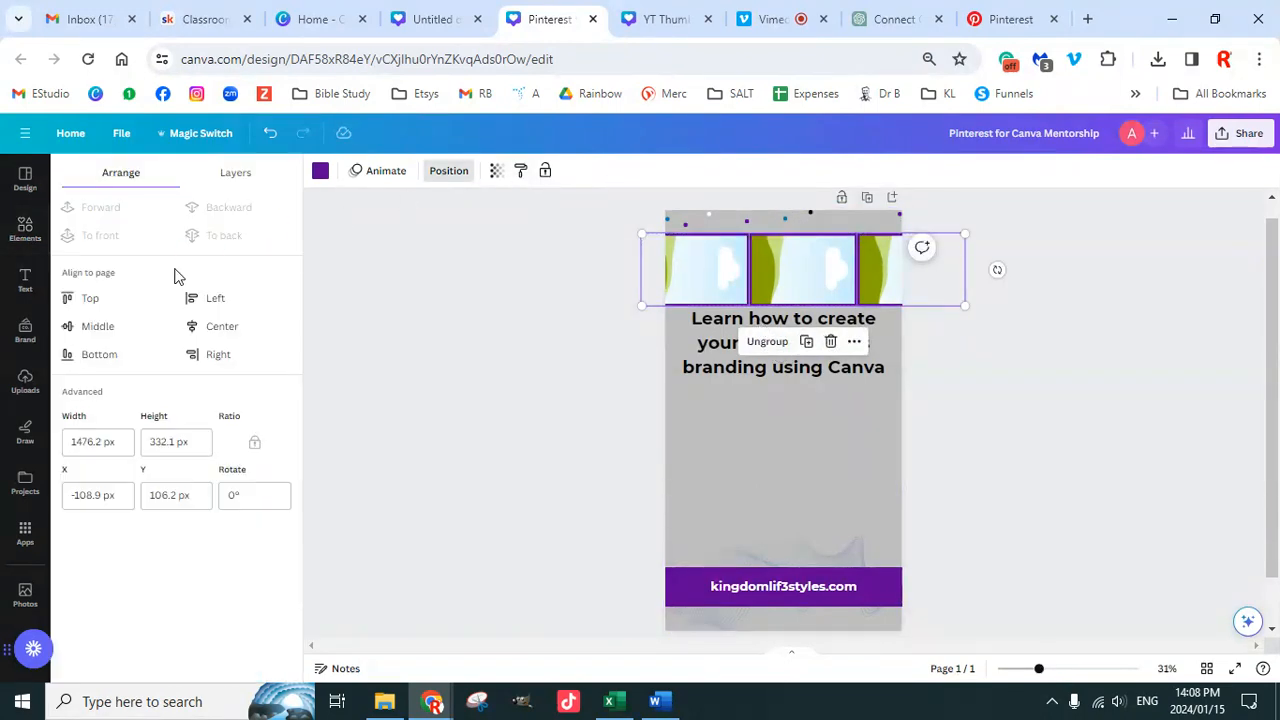
left_click(113, 330)
left_click(229, 327)
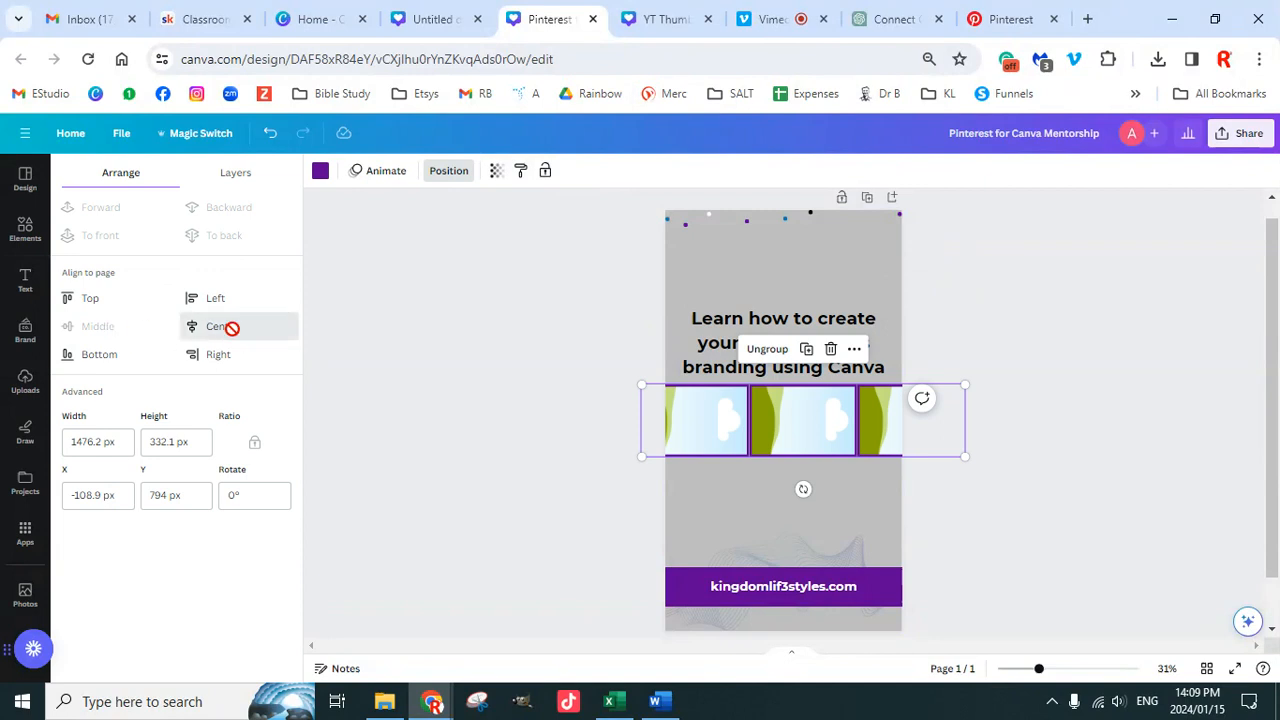
left_click(1035, 409)
left_click(983, 372)
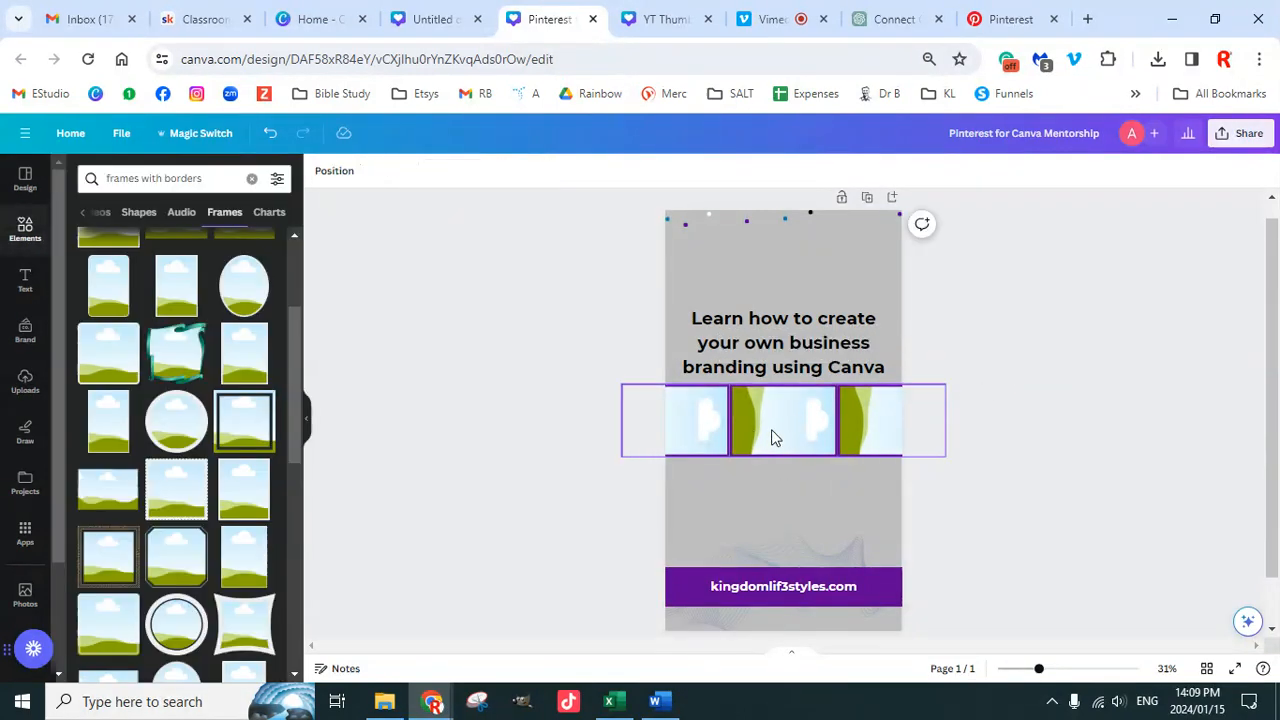
left_click_drag(771, 437, 767, 272)
left_click(827, 445)
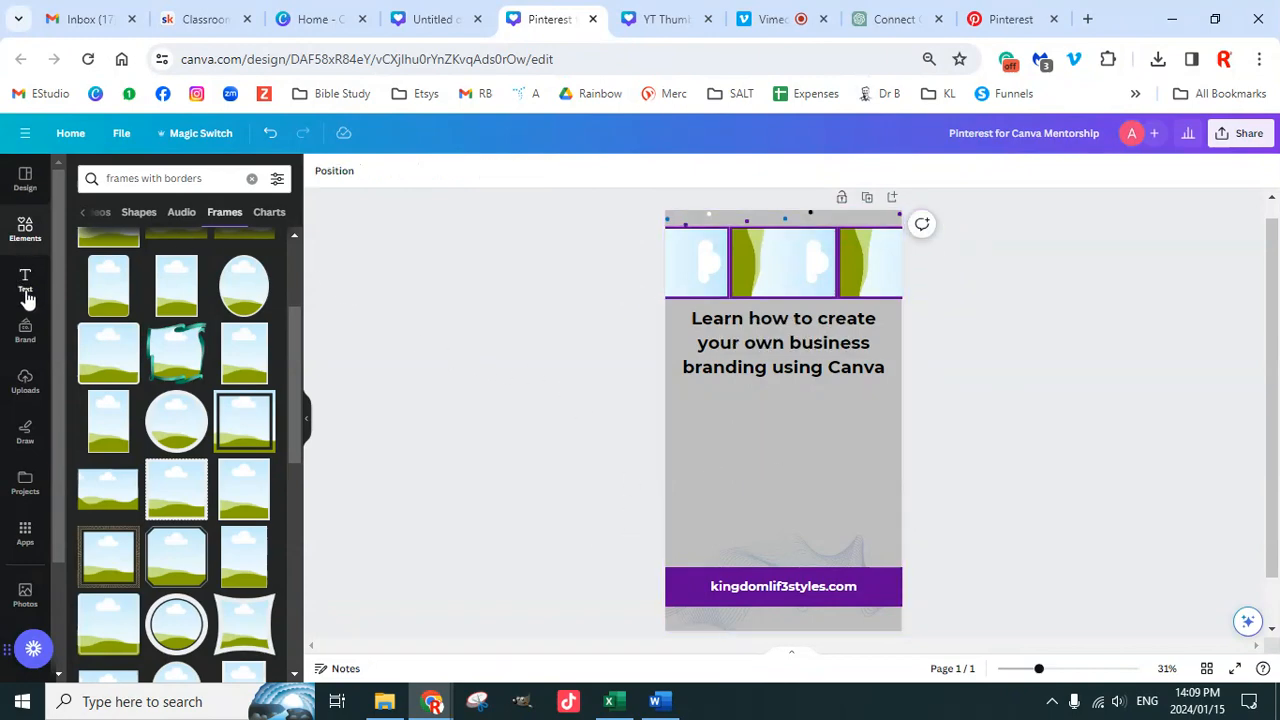
Step: Upload the Part 1, Part 2 and Part 7 YT Banners thumbnail images from the Canva Classes folder
left_click(25, 385)
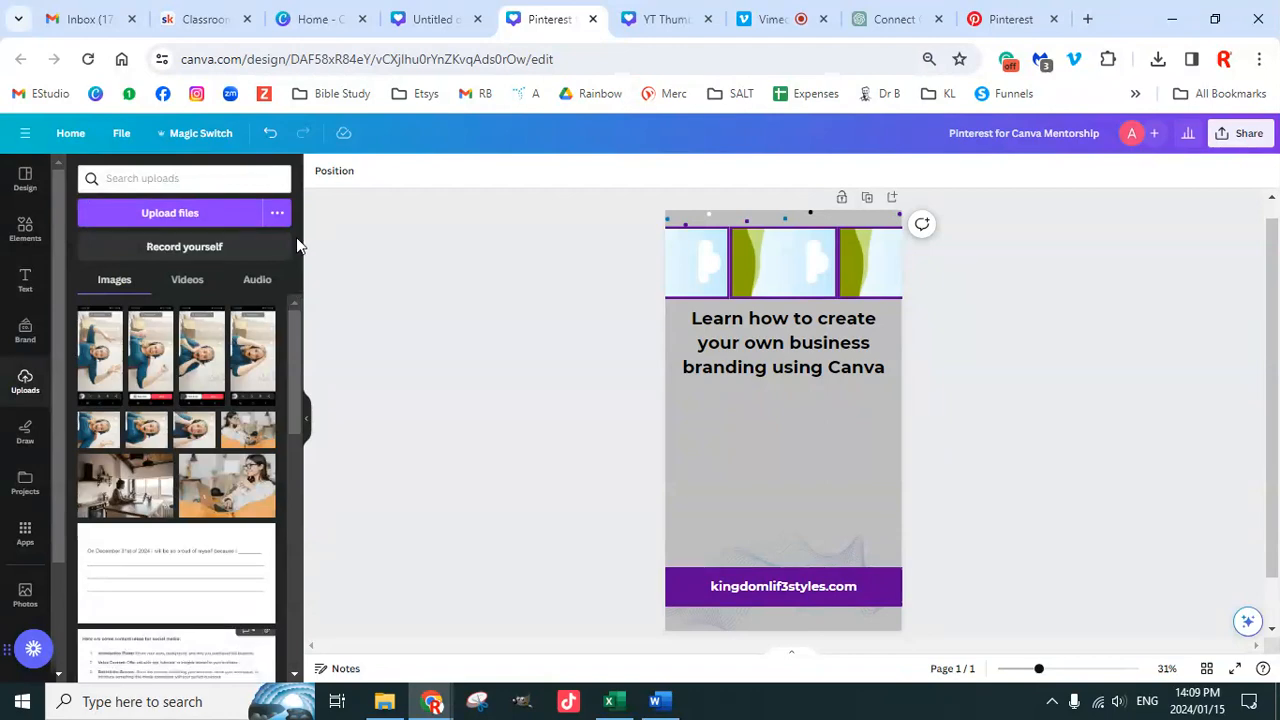
left_click(190, 218)
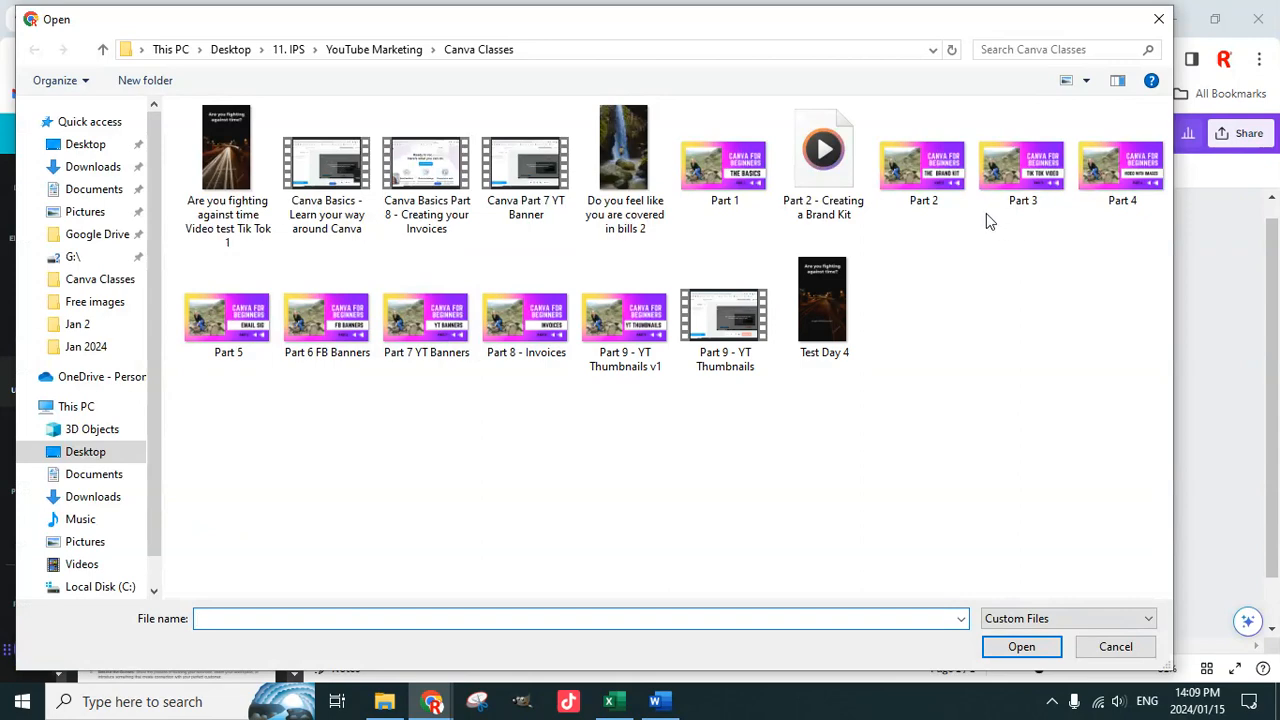
left_click(1025, 197)
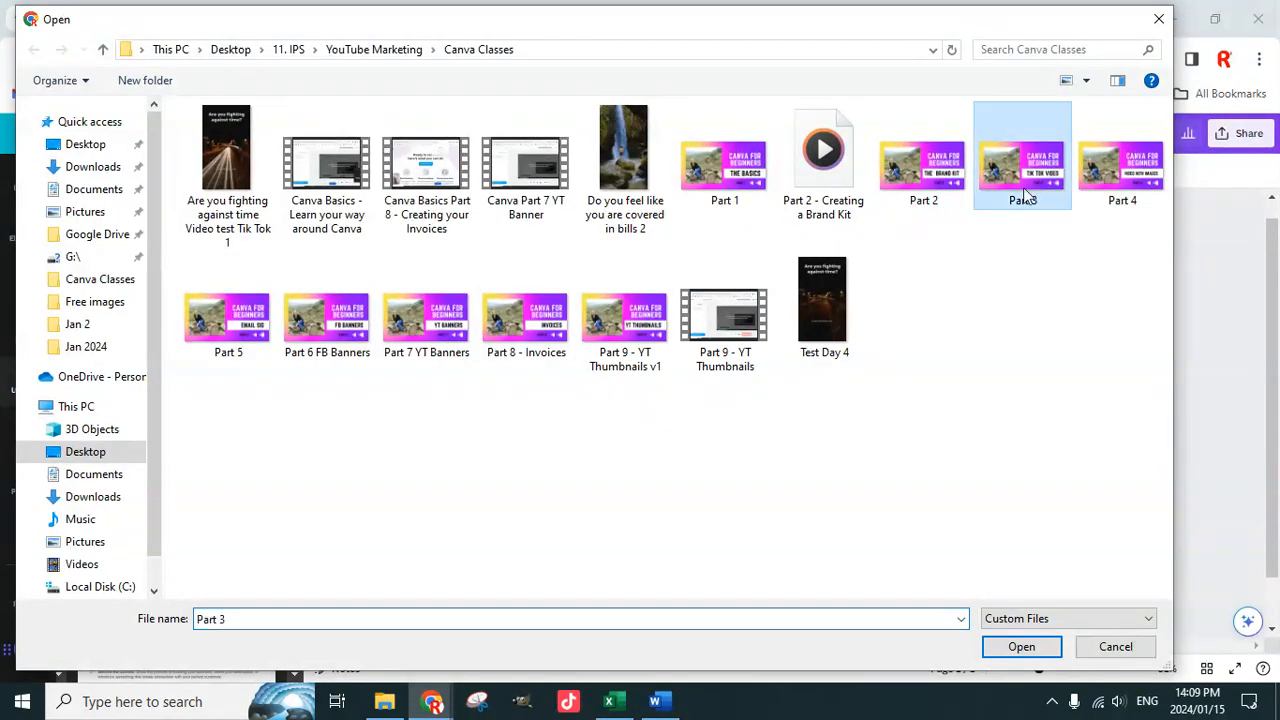
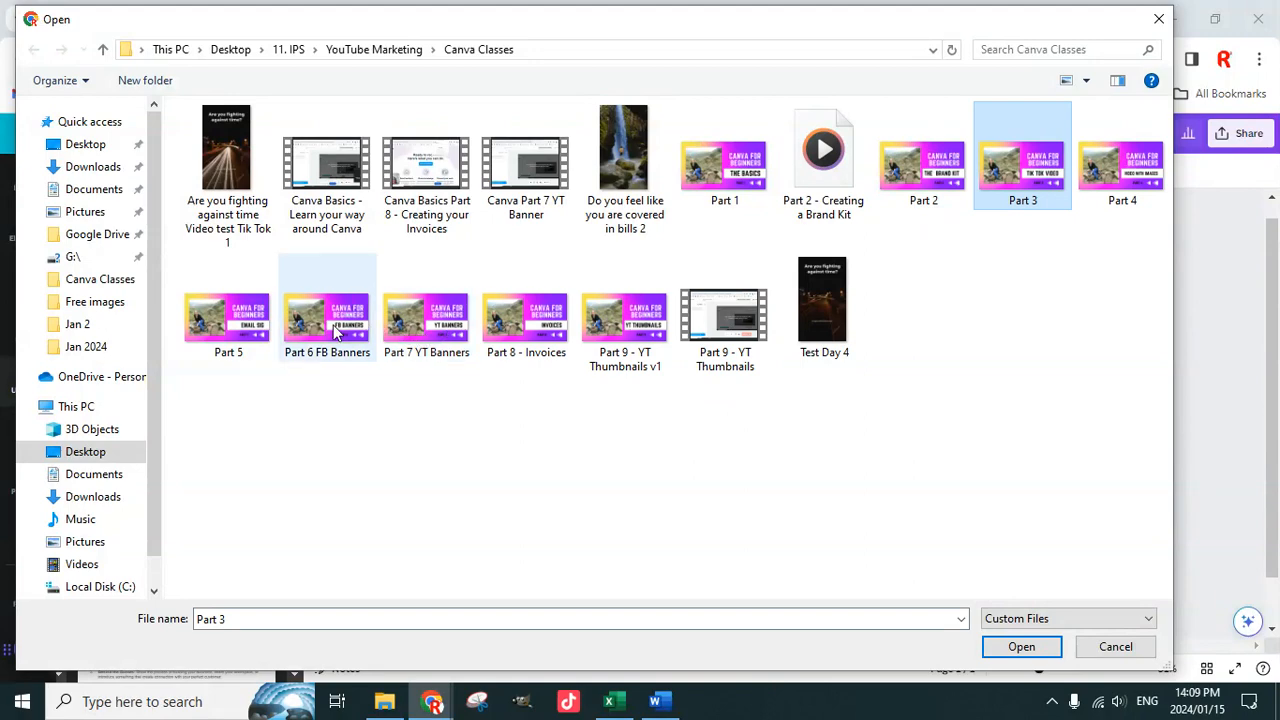
left_click(548, 331, "shift")
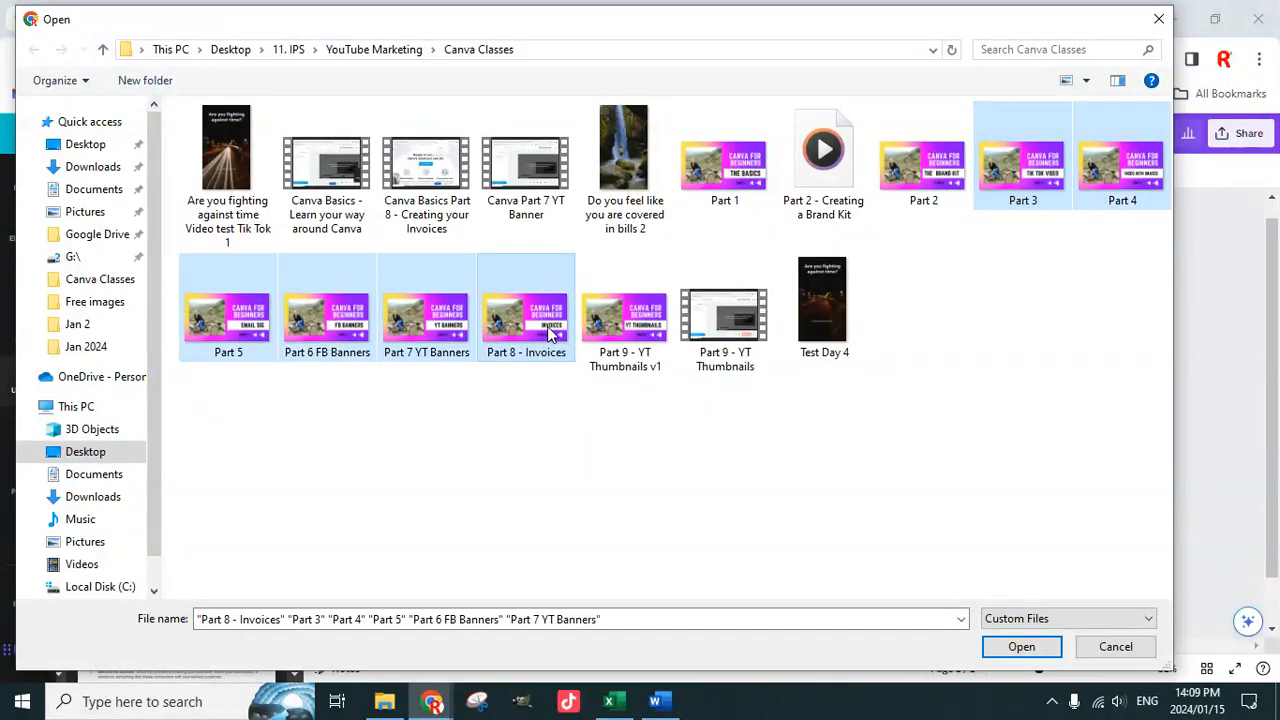
left_click(548, 331)
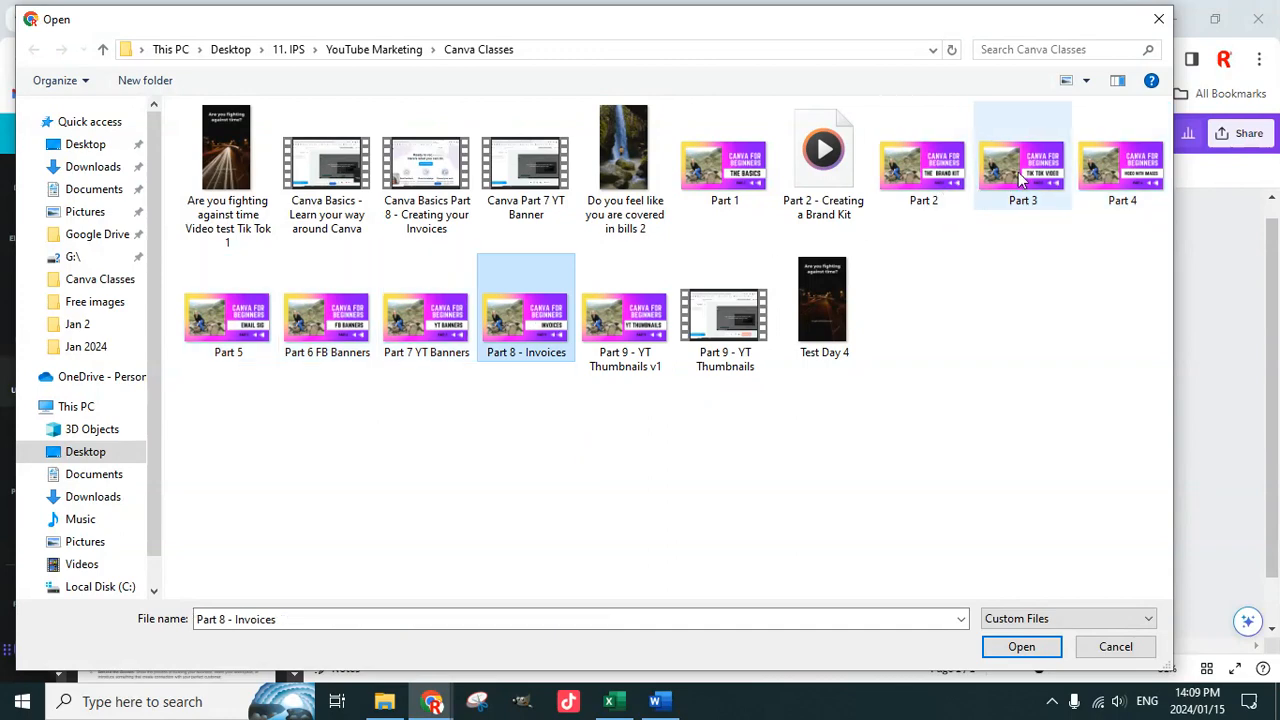
left_click(935, 182)
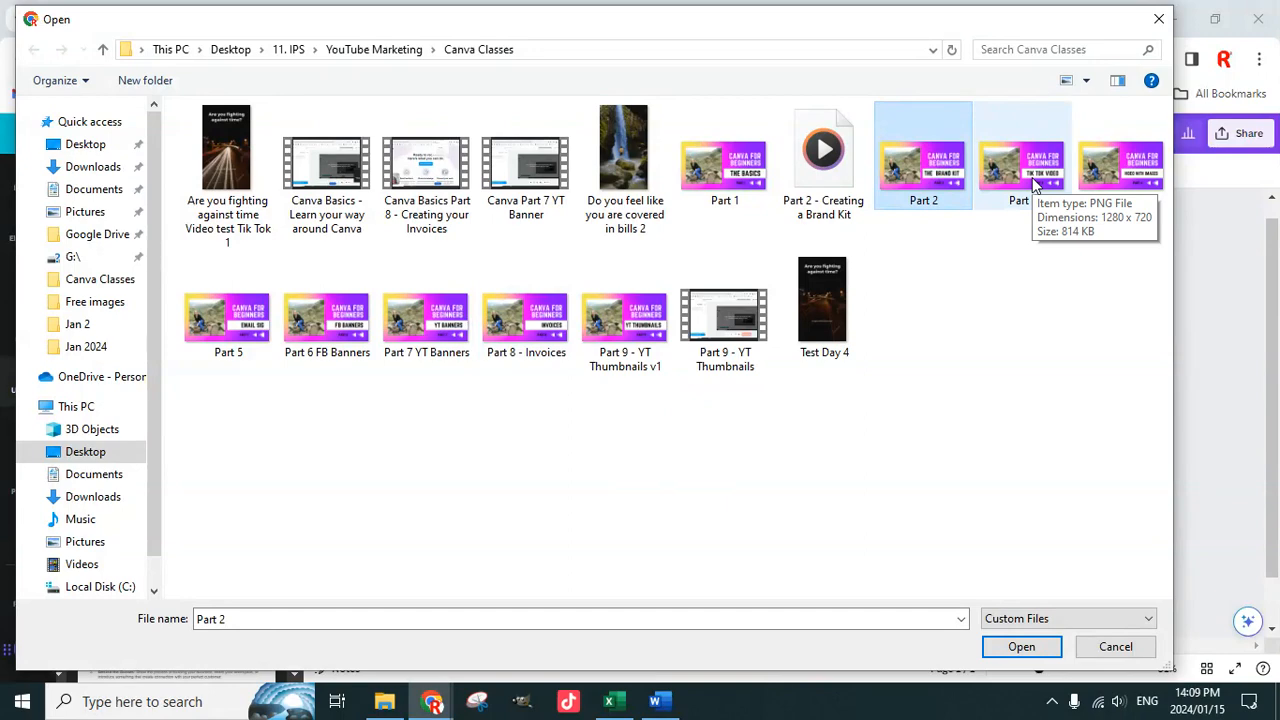
left_click(742, 178)
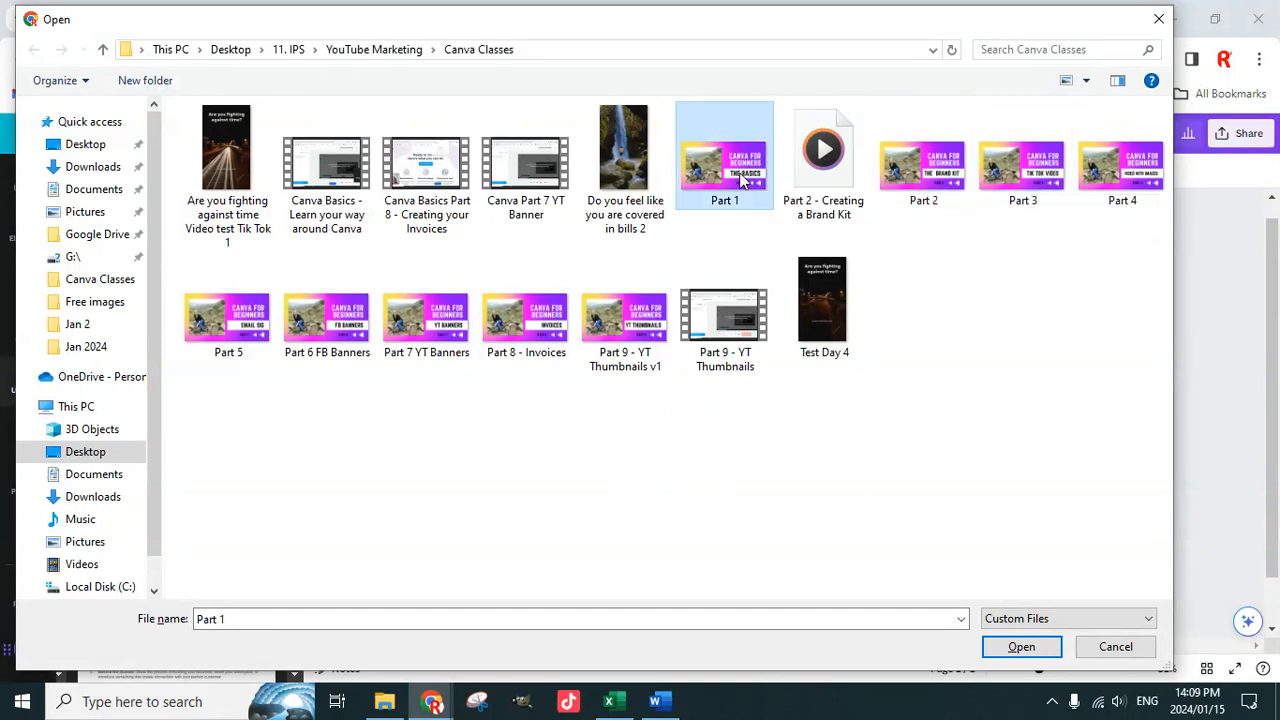
left_click(922, 183, "shift")
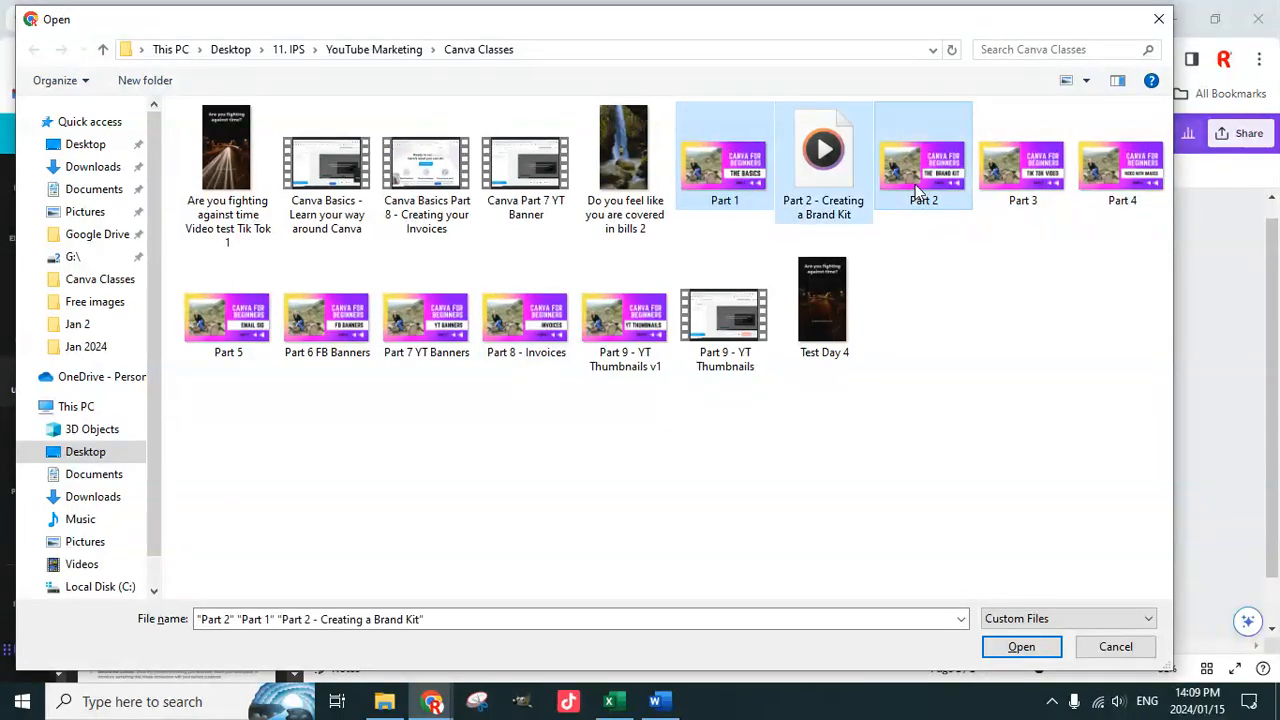
left_click(710, 188)
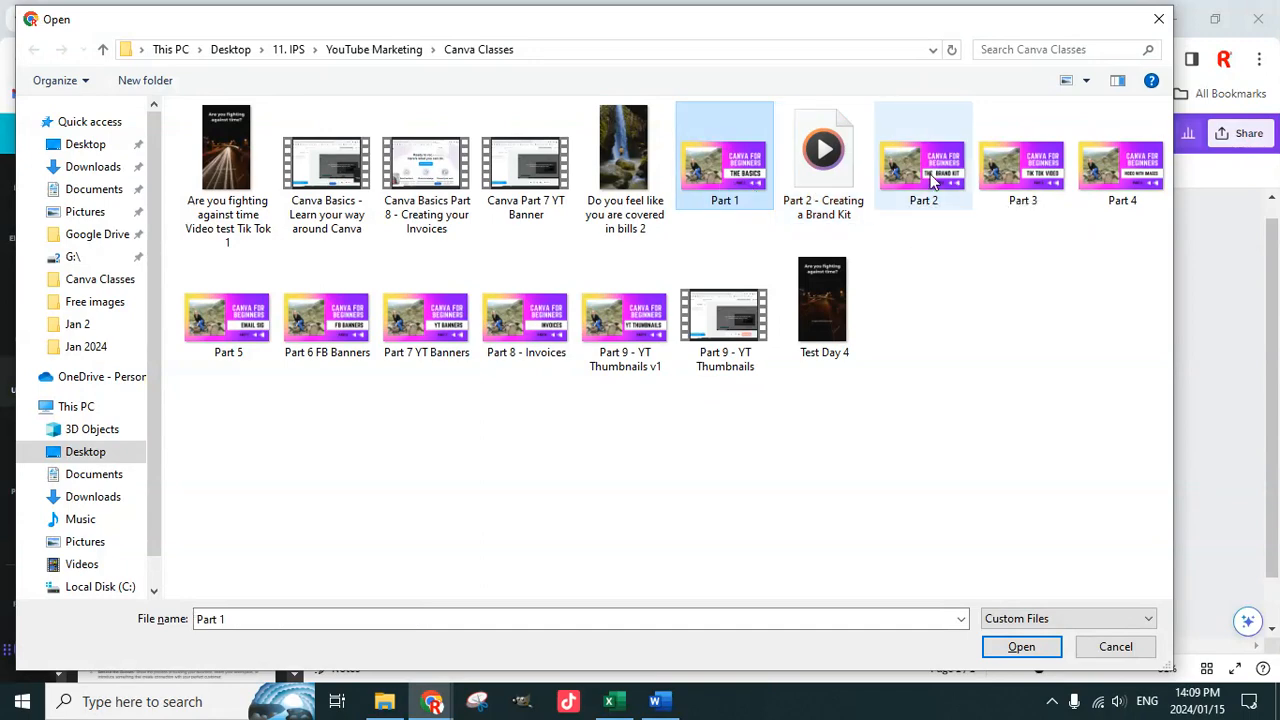
left_click(930, 180, "ctrl")
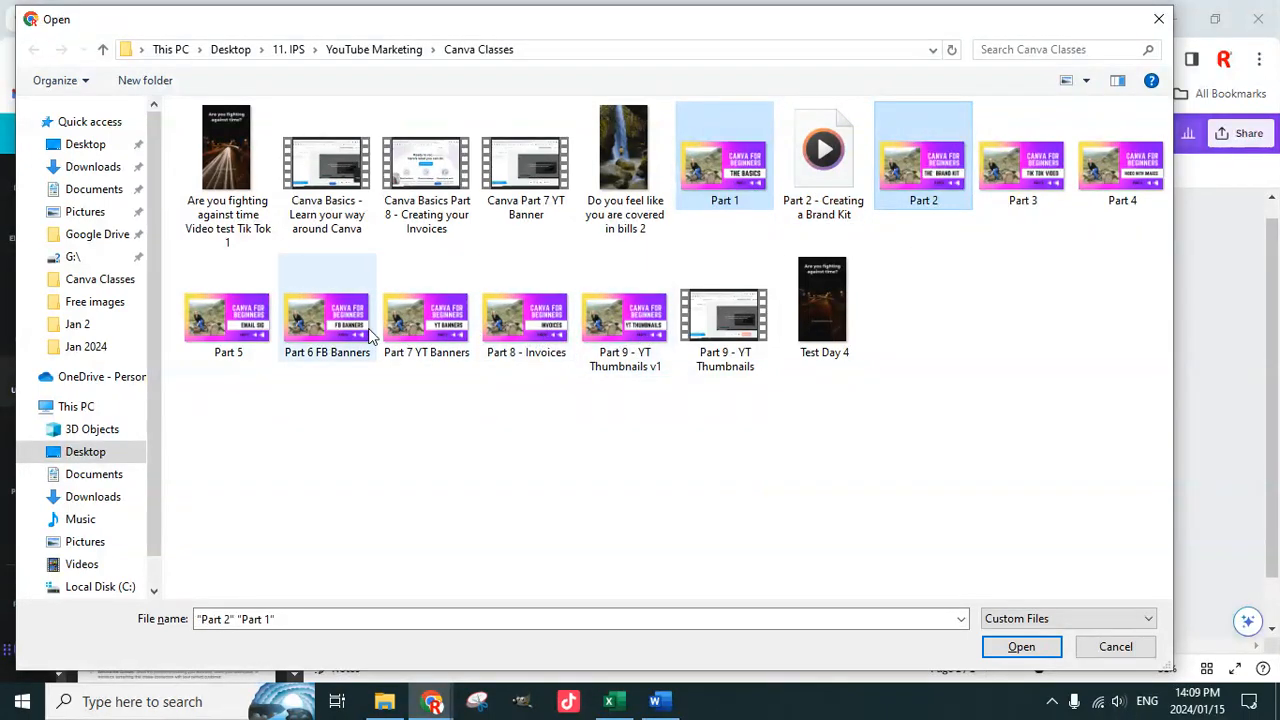
left_click(431, 329, "ctrl")
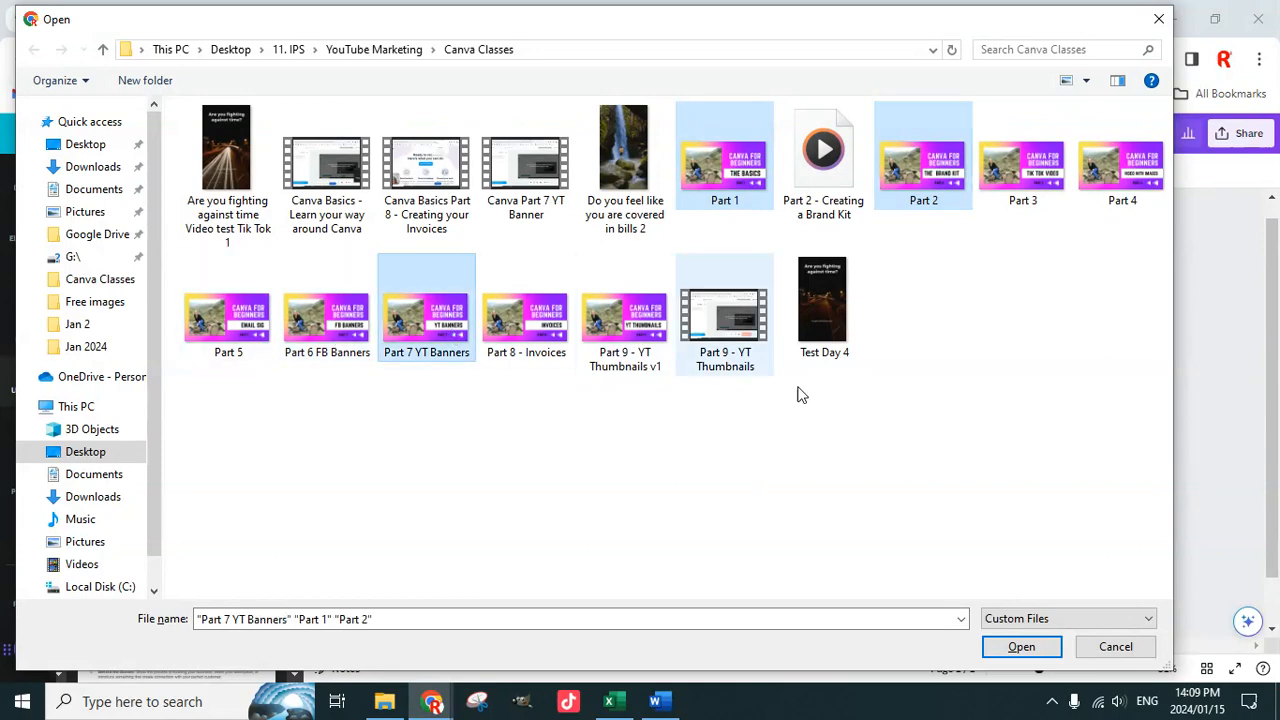
left_click(1021, 646)
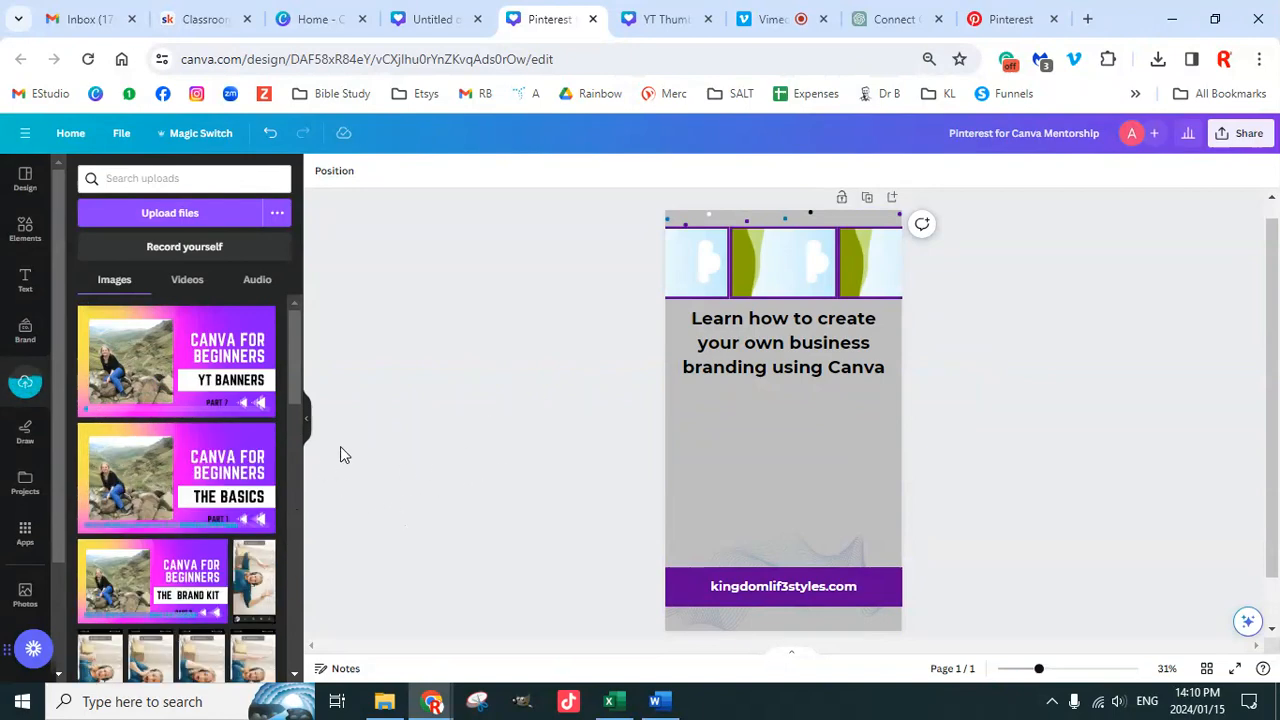
Step: Try to fill the first frame of the group with the uploaded YT Banners thumbnail and check the options for the filled frame
left_click(200, 383)
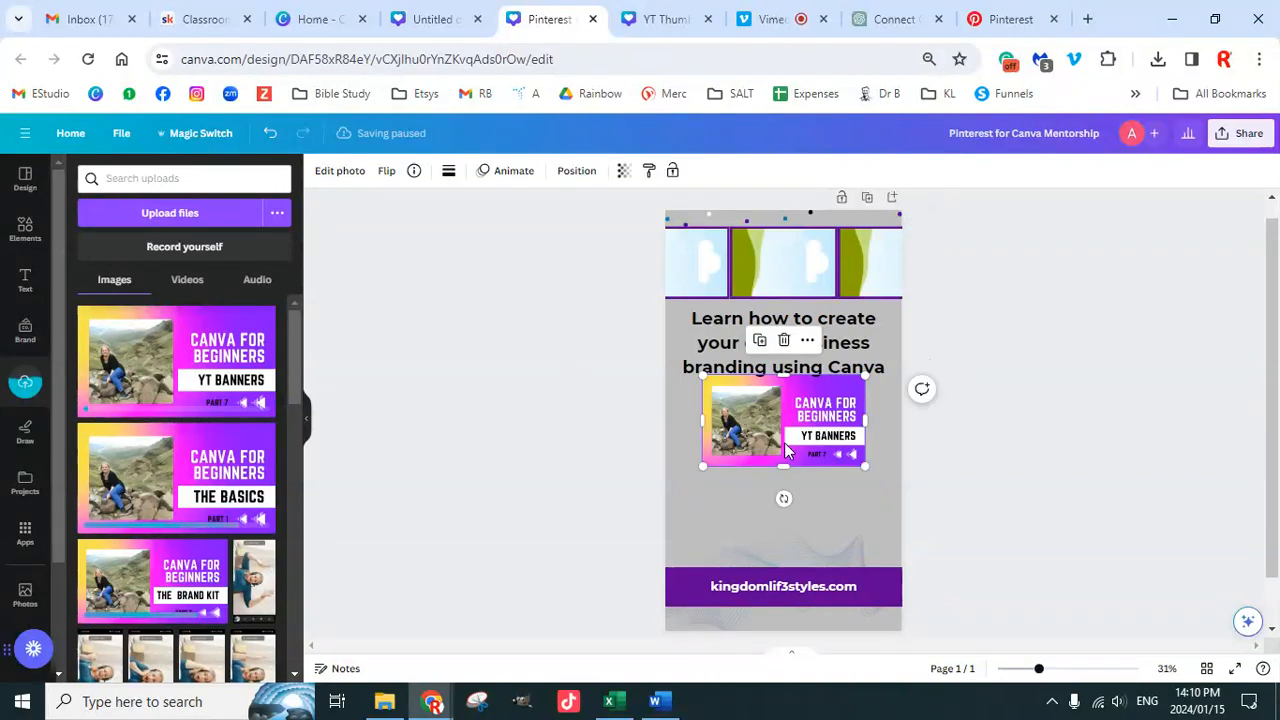
left_click_drag(786, 451, 699, 276)
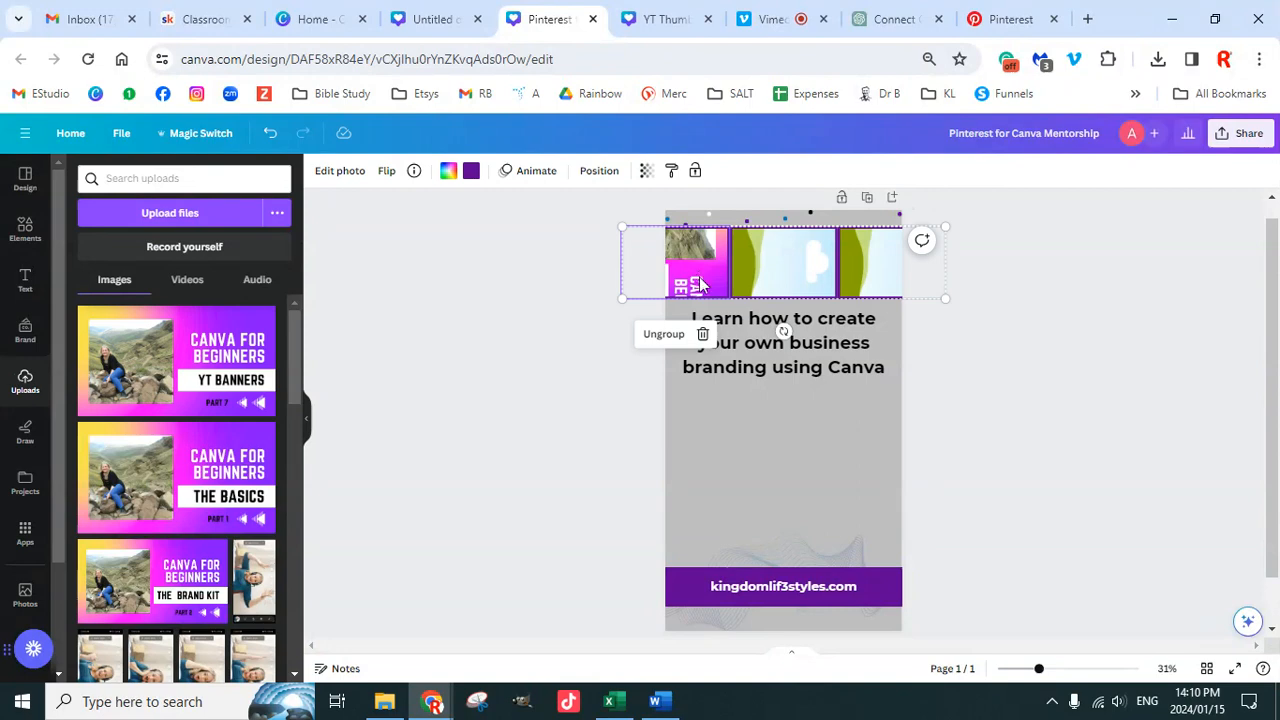
right_click(700, 285)
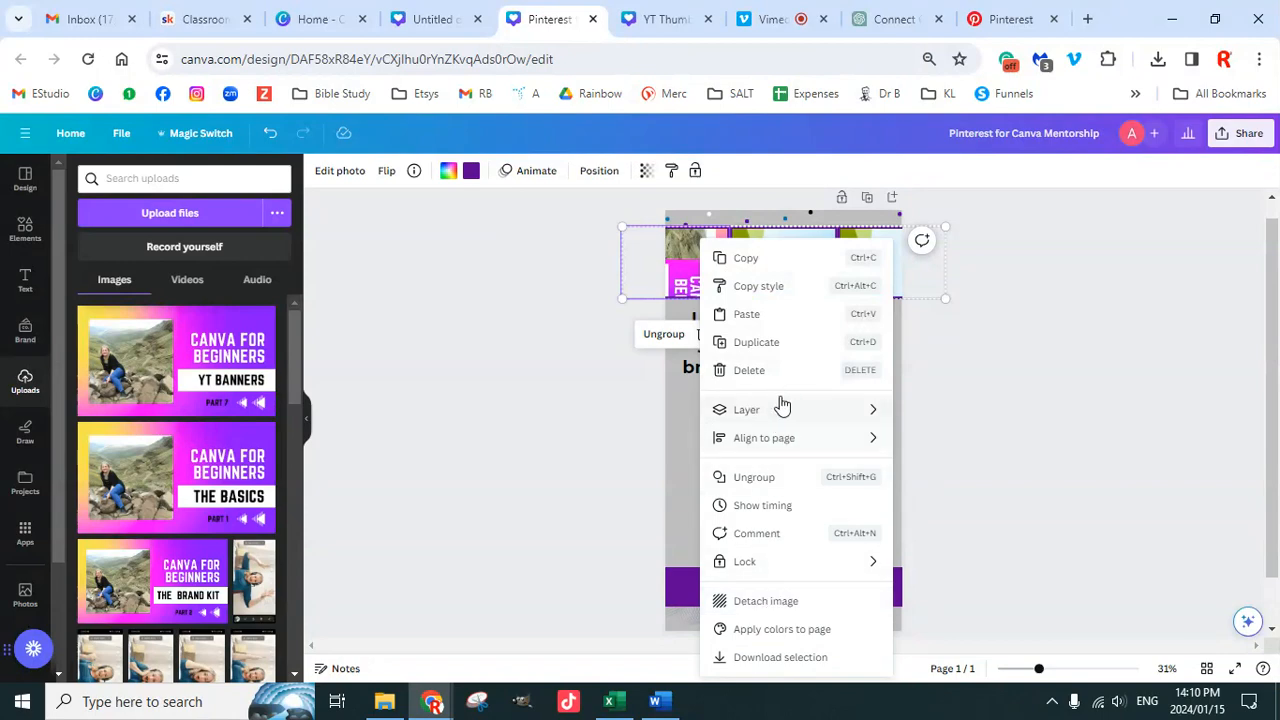
mouse_move(791, 446)
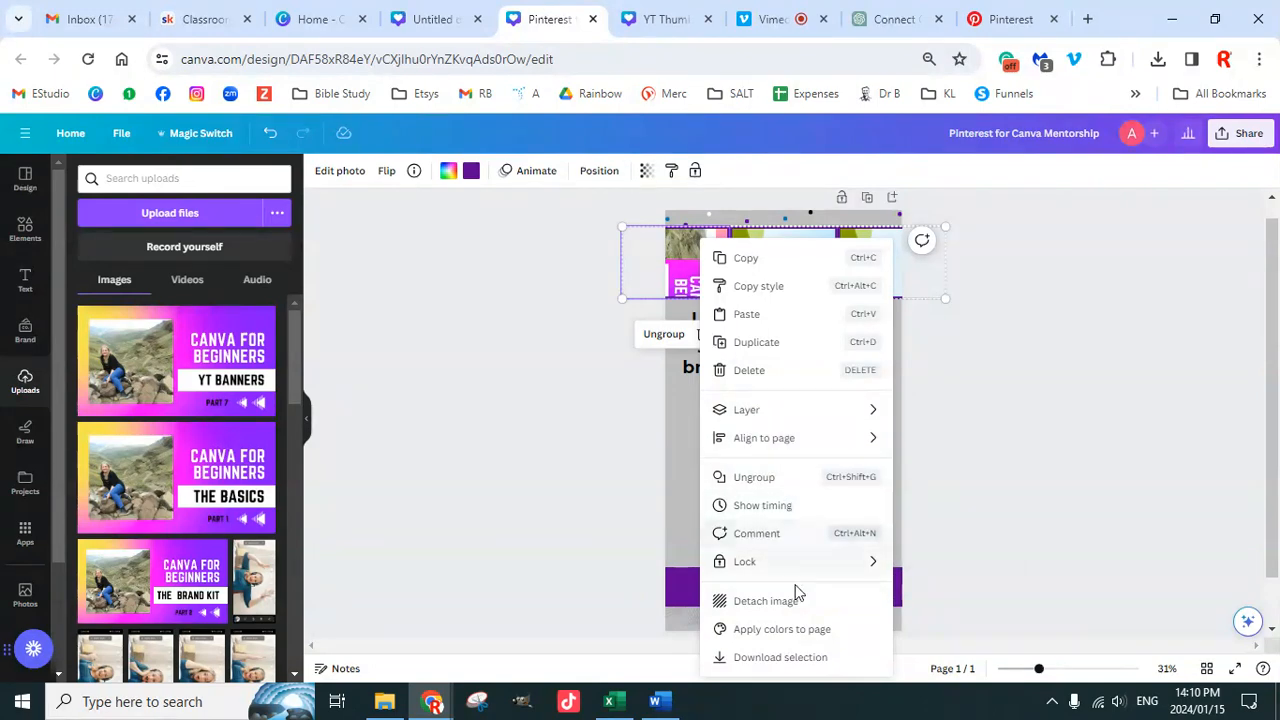
left_click(951, 400)
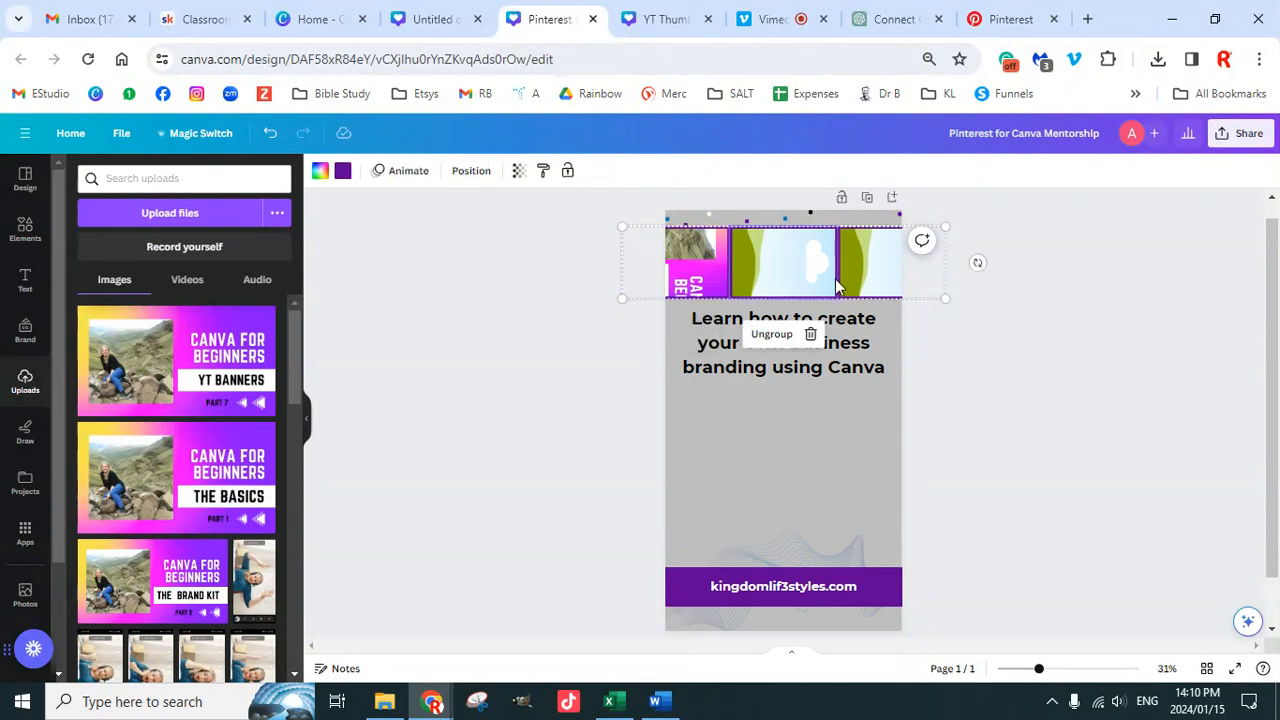
Step: Delete all three purple-bordered frames above the heading, including the one filled with the YT Banners thumbnail
double_click(811, 291)
key("Delete")
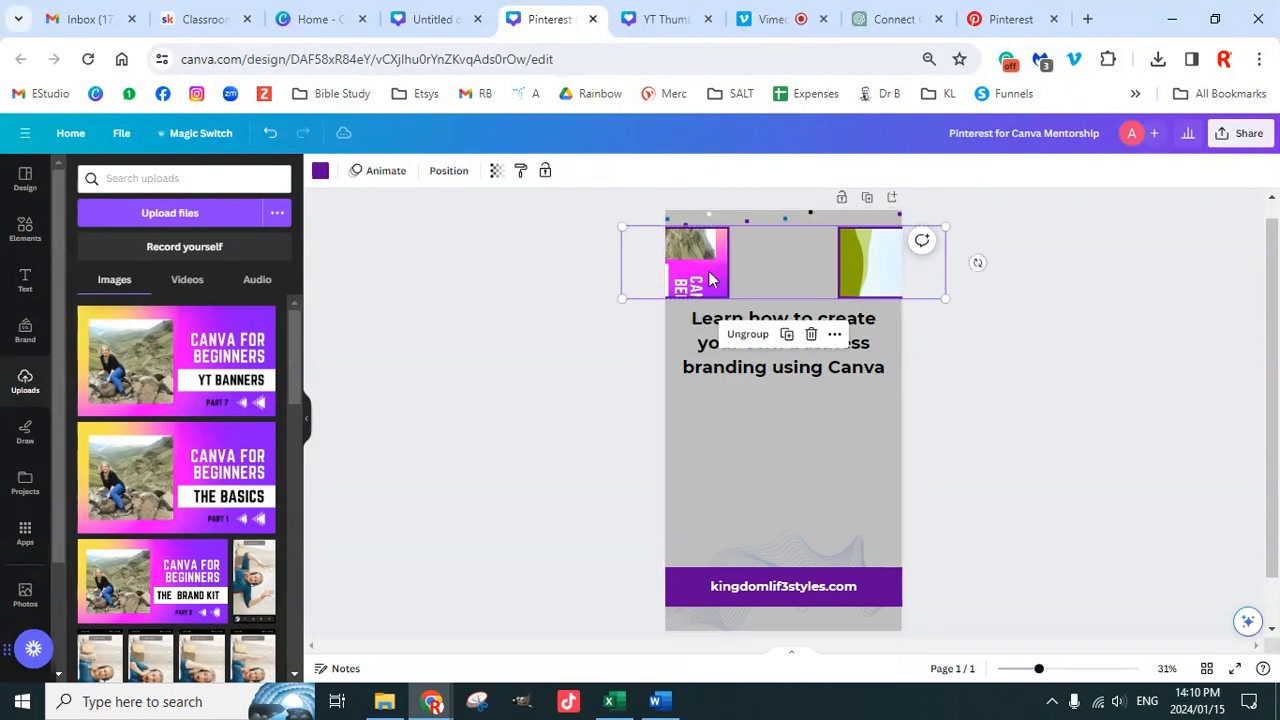
left_click(707, 271)
key("Delete")
key("Delete")
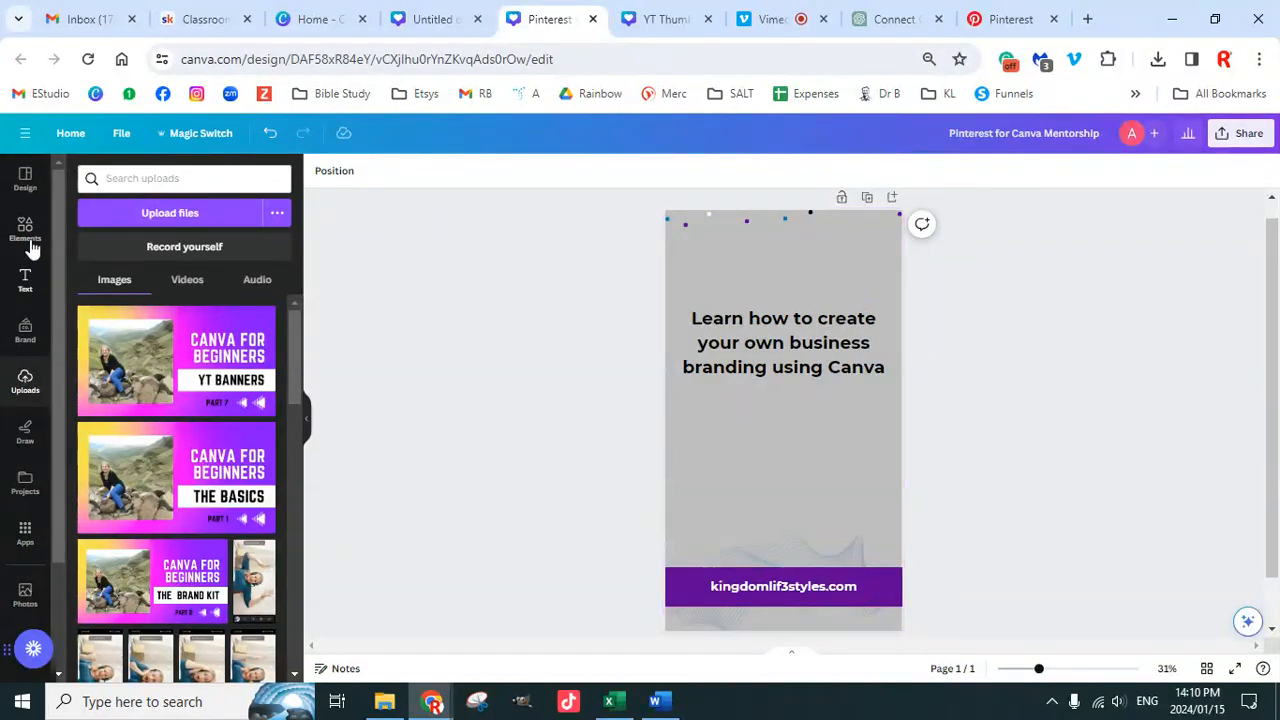
Step: Try out the purple-bordered portrait frame again on the page and delete it
left_click(25, 230)
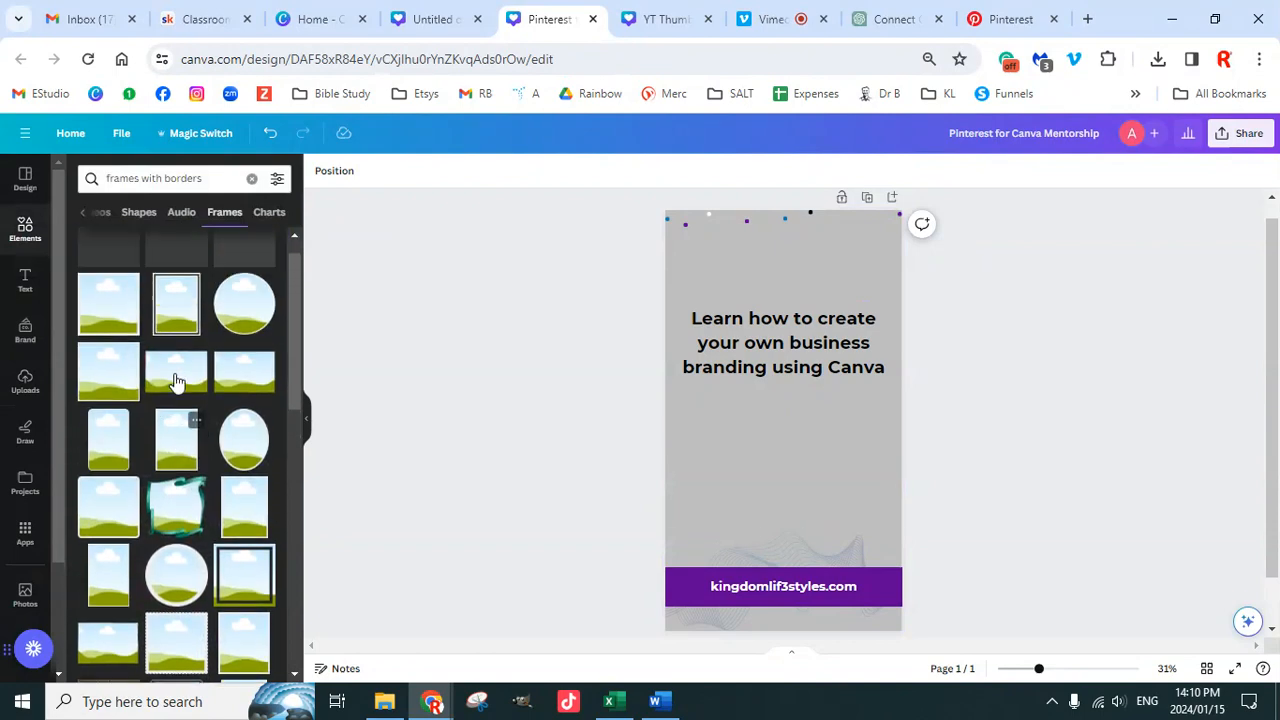
left_click(172, 276)
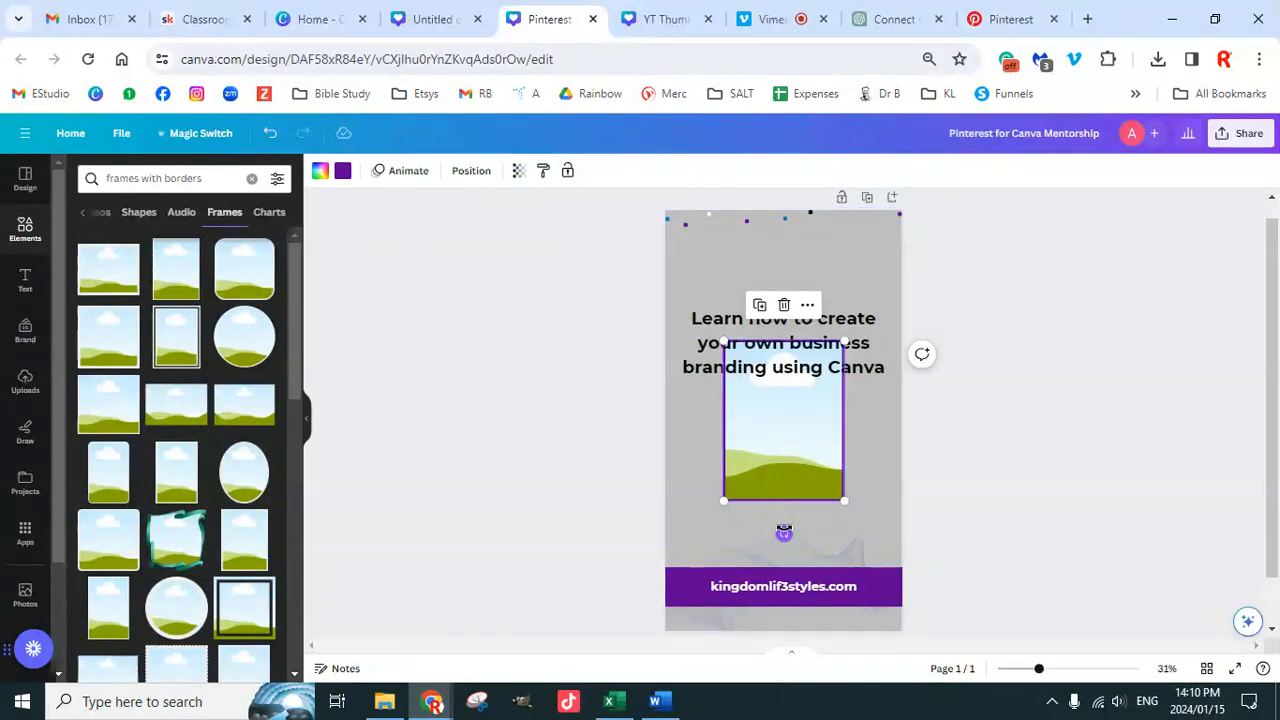
key("Delete")
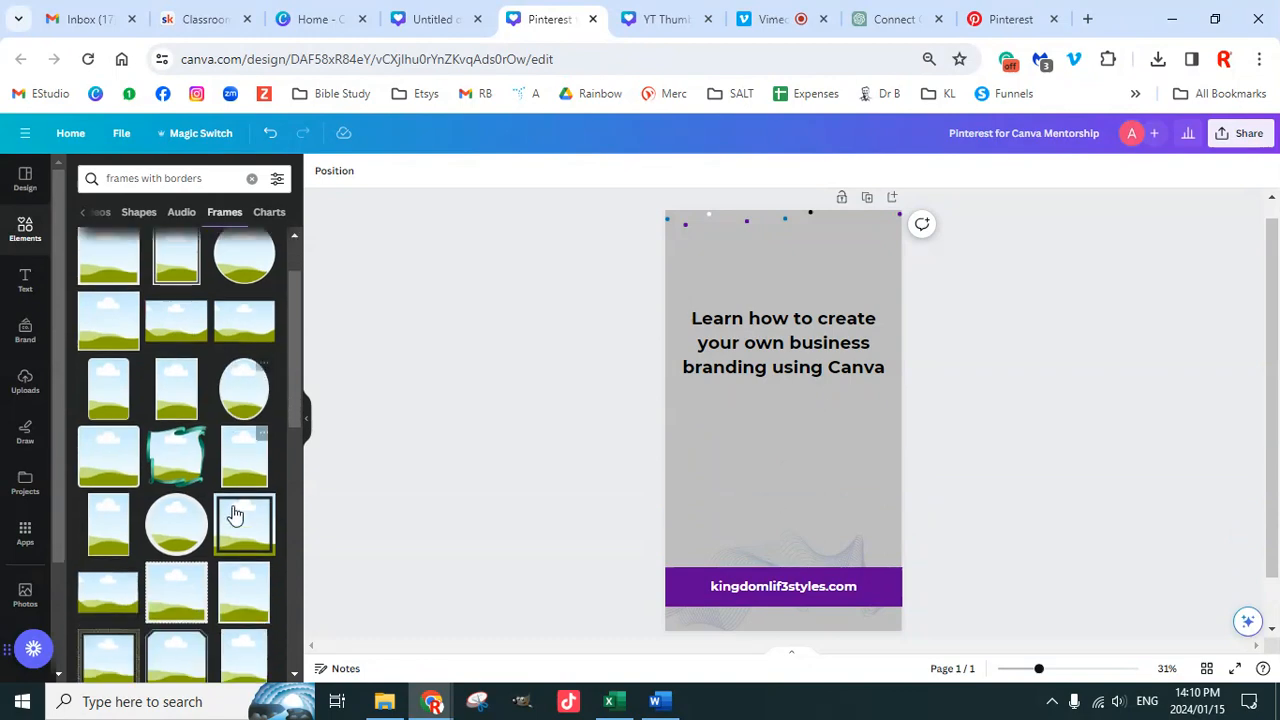
Step: Try out two different black-bordered landscape frames below the heading, deleting each one
scroll(232, 500, "down", 3)
scroll(228, 530, "down", 3)
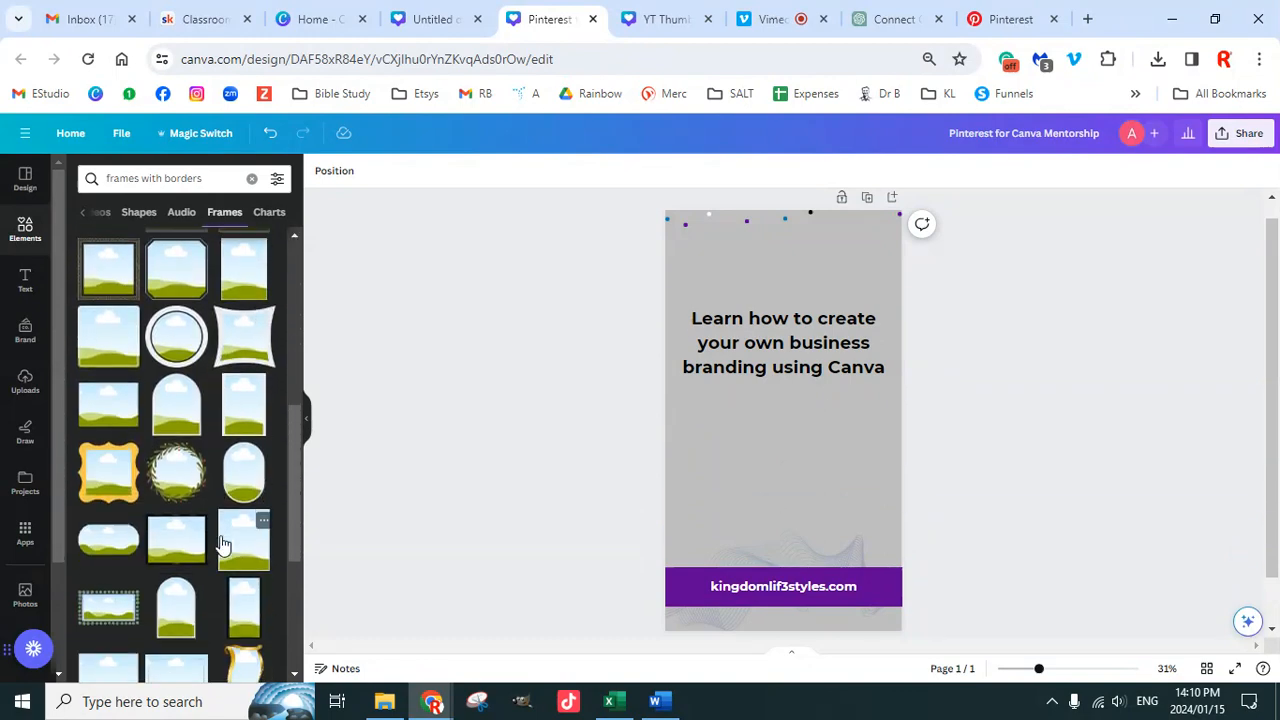
left_click(163, 362)
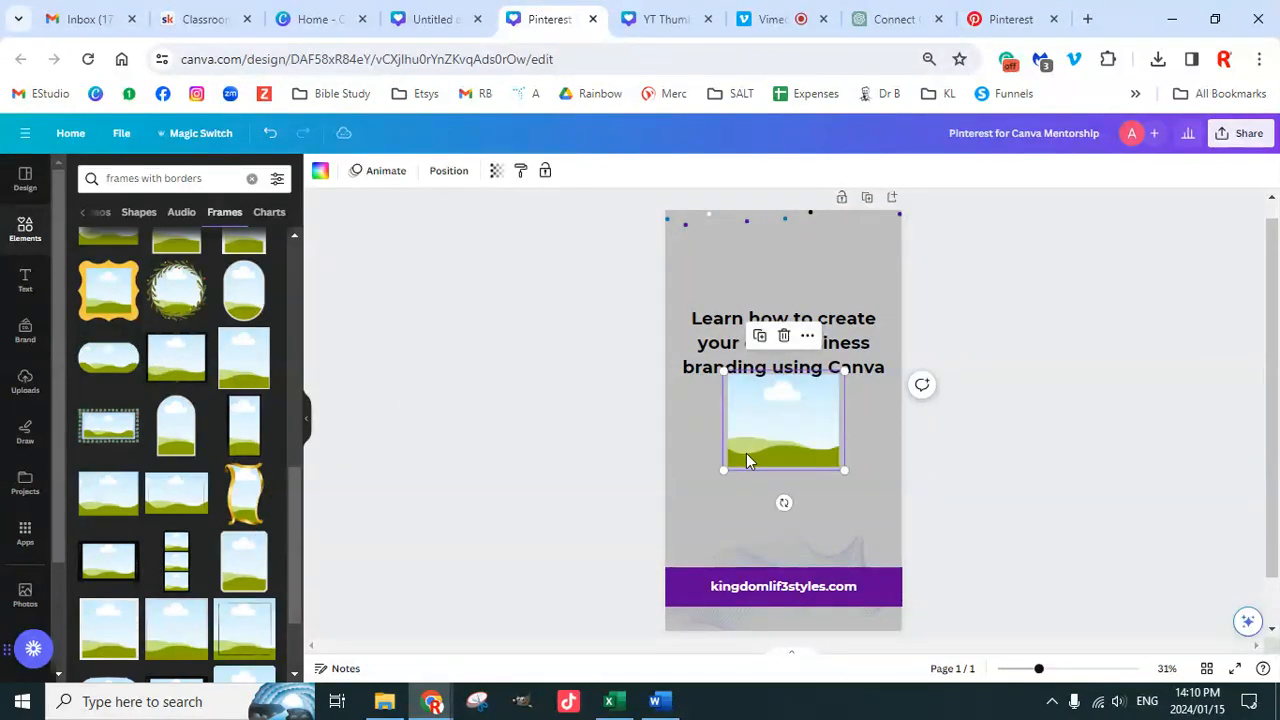
left_click_drag(774, 432, 785, 458)
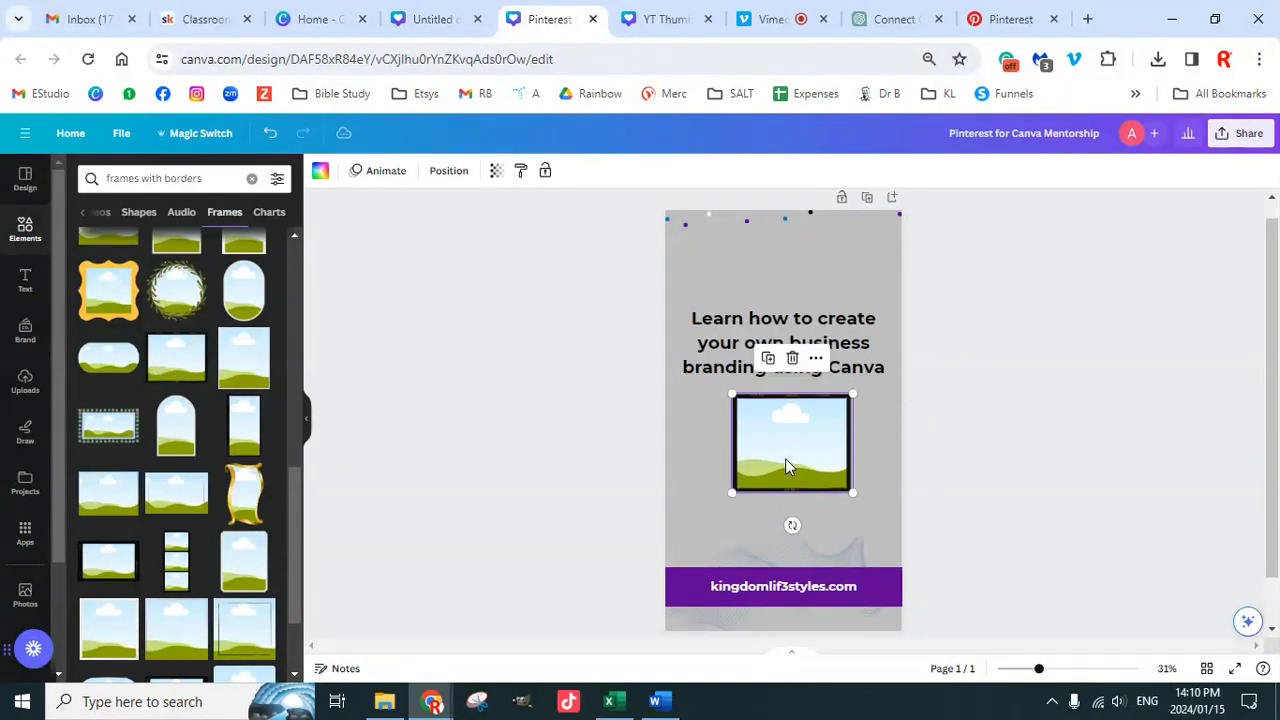
key("Delete")
scroll(169, 520, "down", 1)
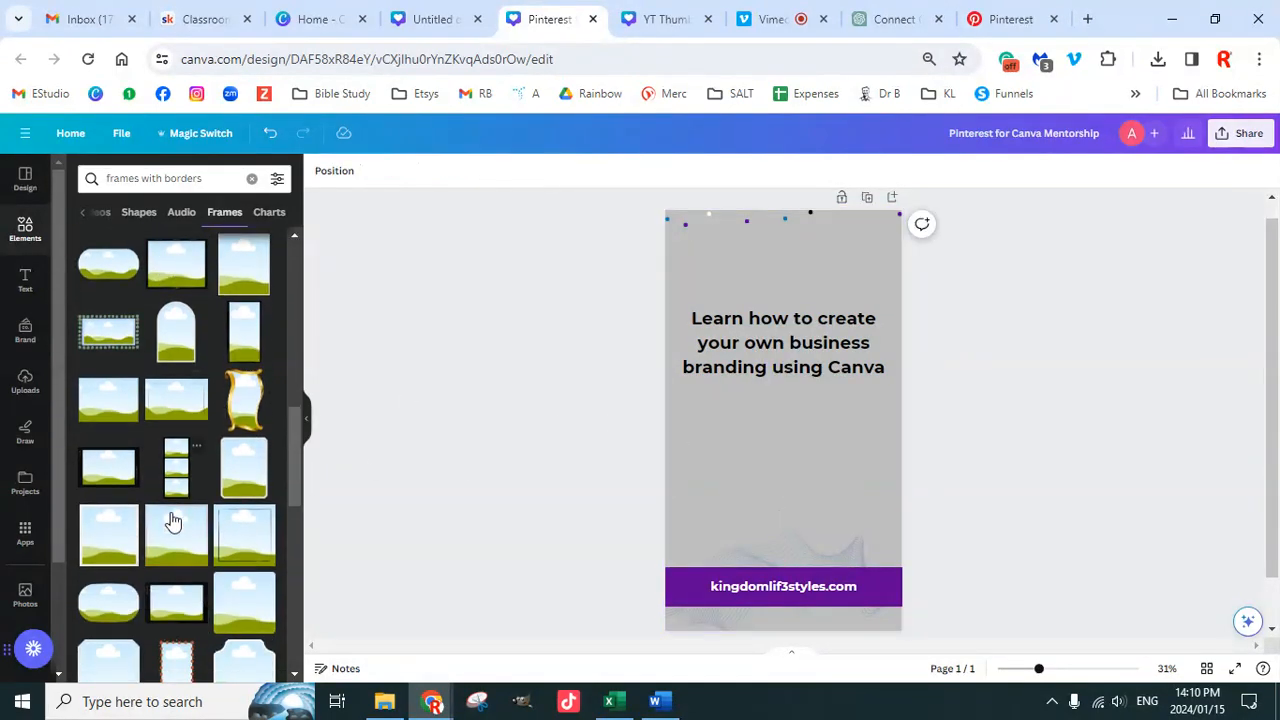
left_click(108, 466)
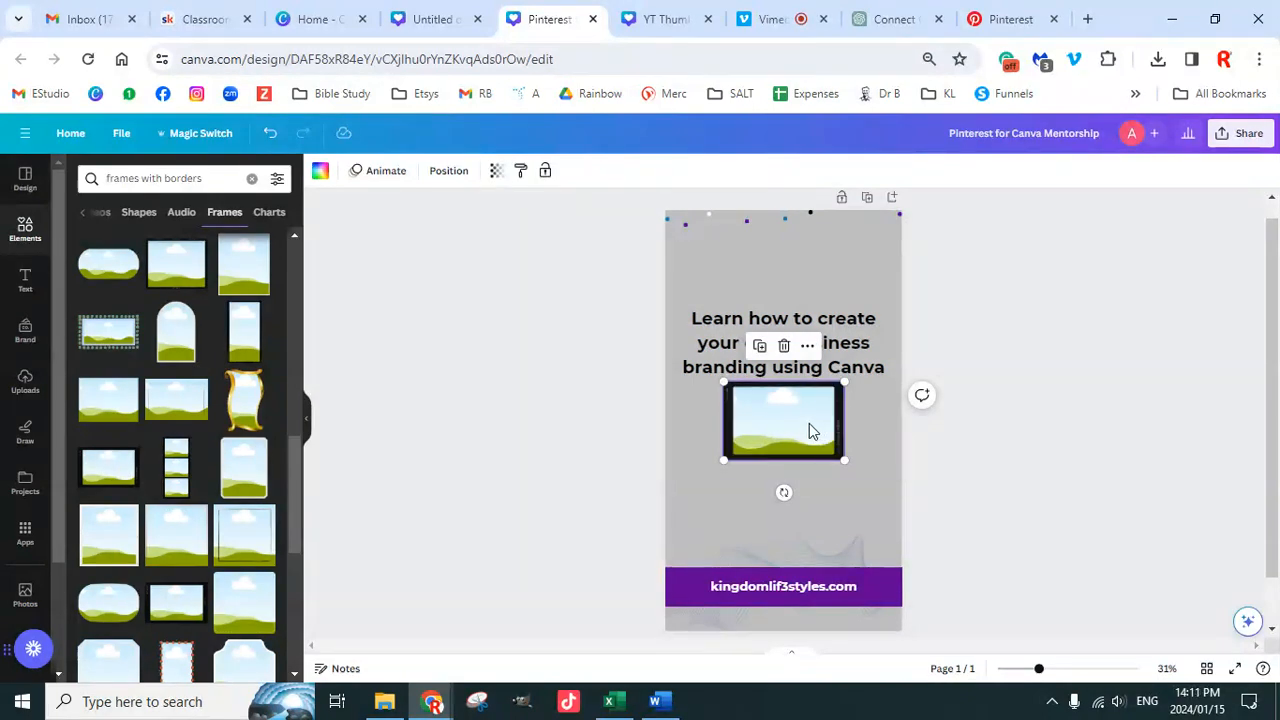
key("Delete")
Step: Try out the vertical strip of three stacked frames from the bordered frames on the page and delete it
scroll(208, 556, "down", 3)
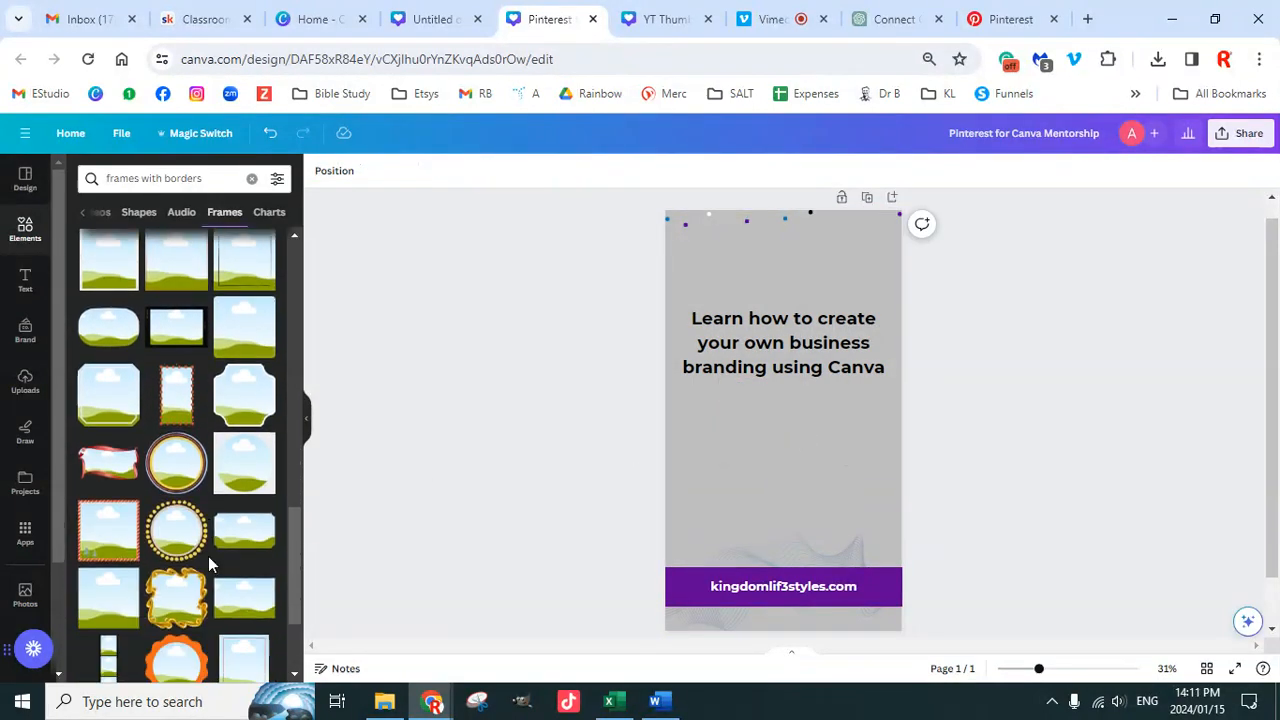
scroll(208, 556, "down", 2)
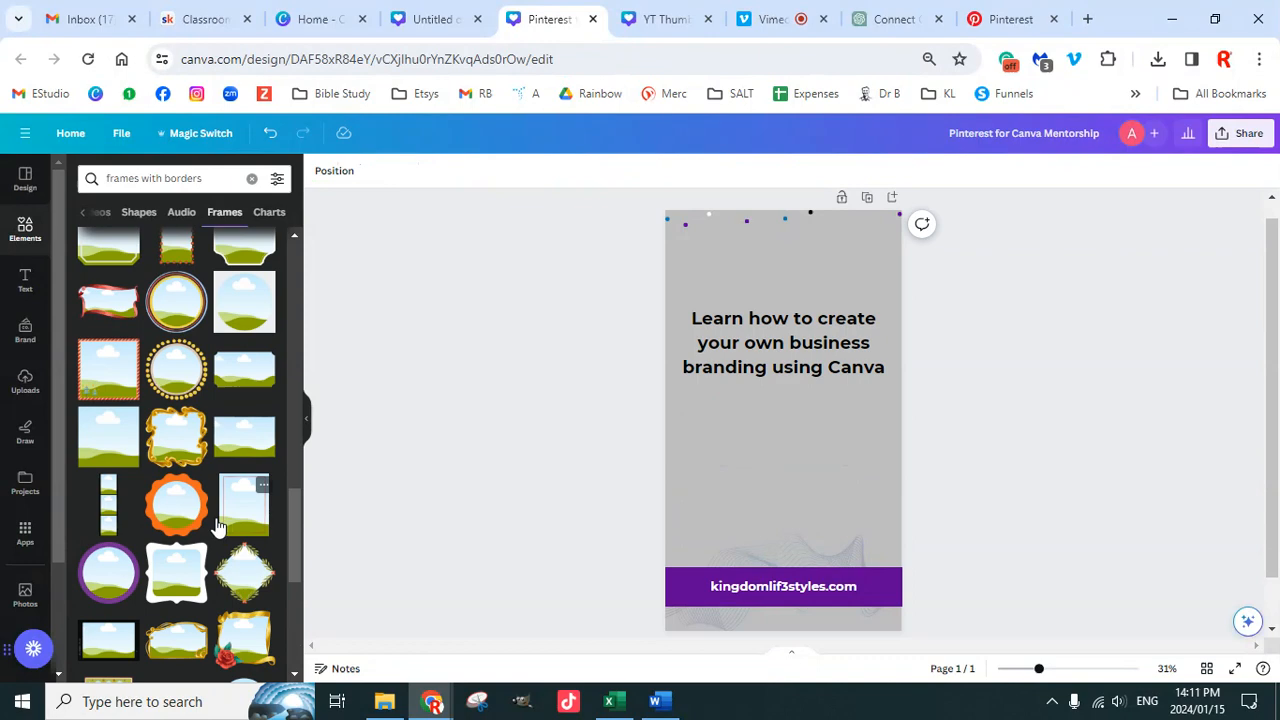
scroll(218, 527, "down", 2)
scroll(200, 530, "down", 2)
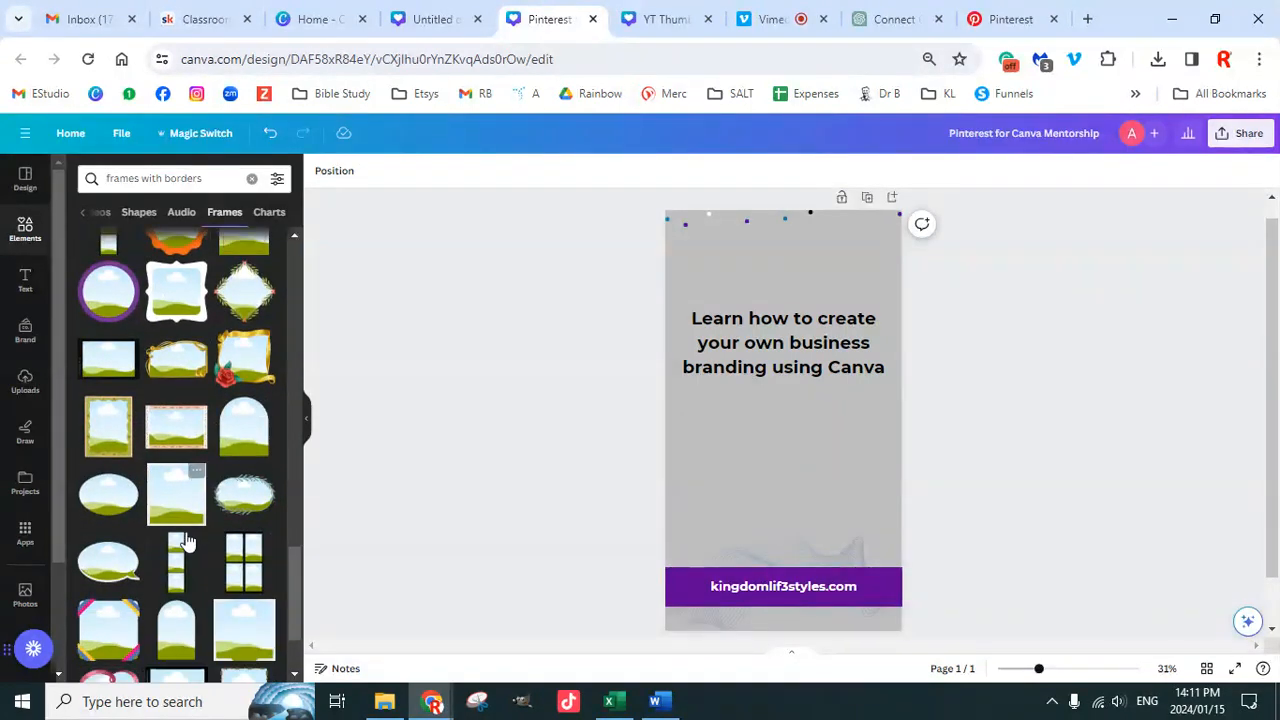
scroll(190, 540, "down", 5)
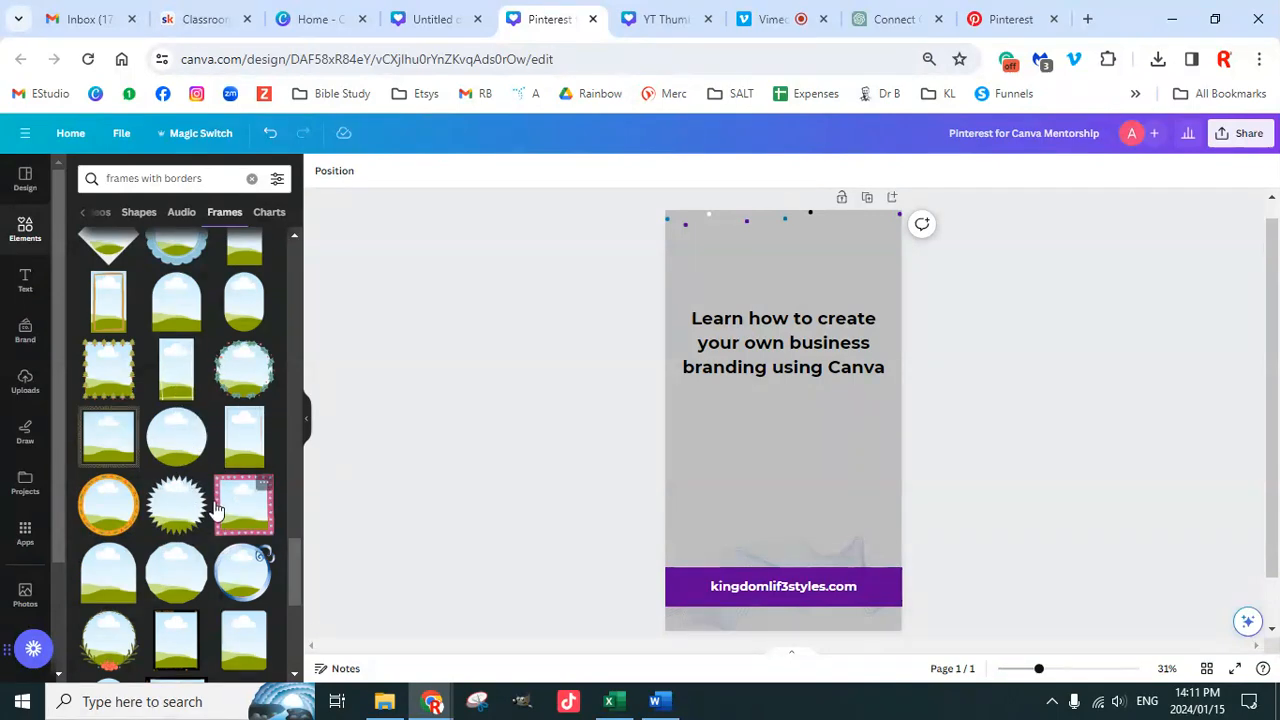
scroll(211, 526, "down", 10)
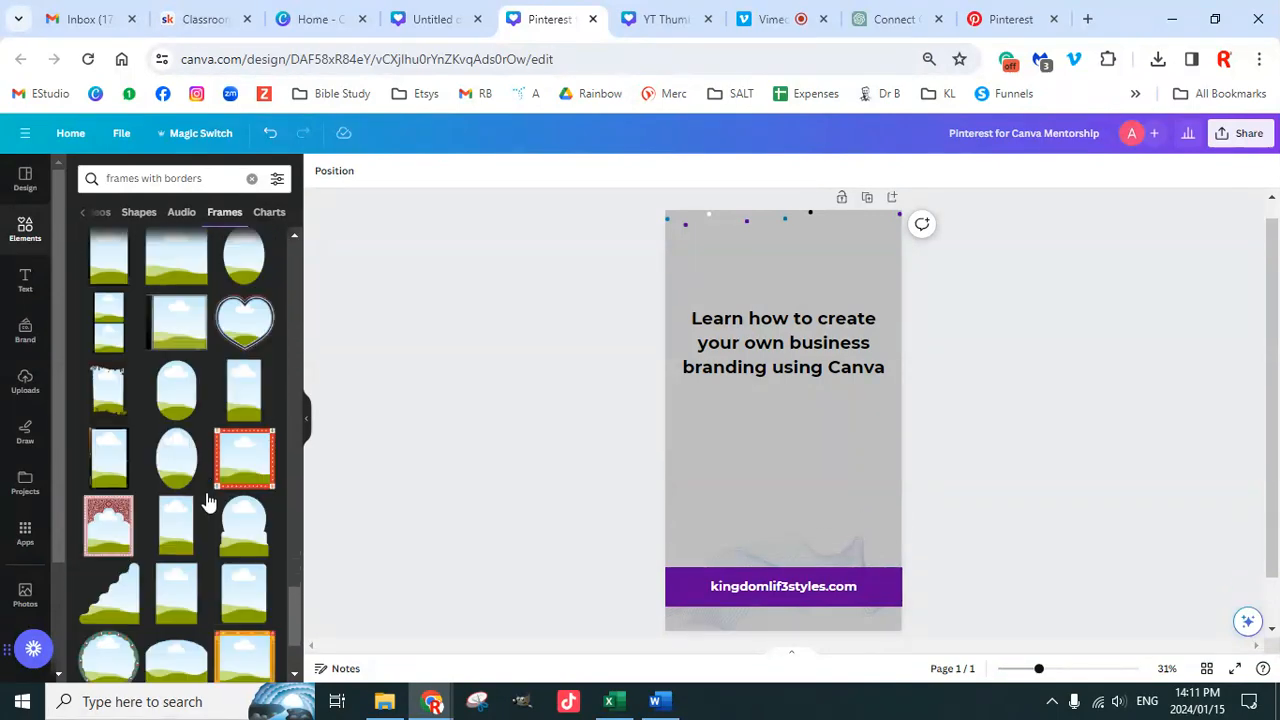
scroll(208, 500, "up", 2)
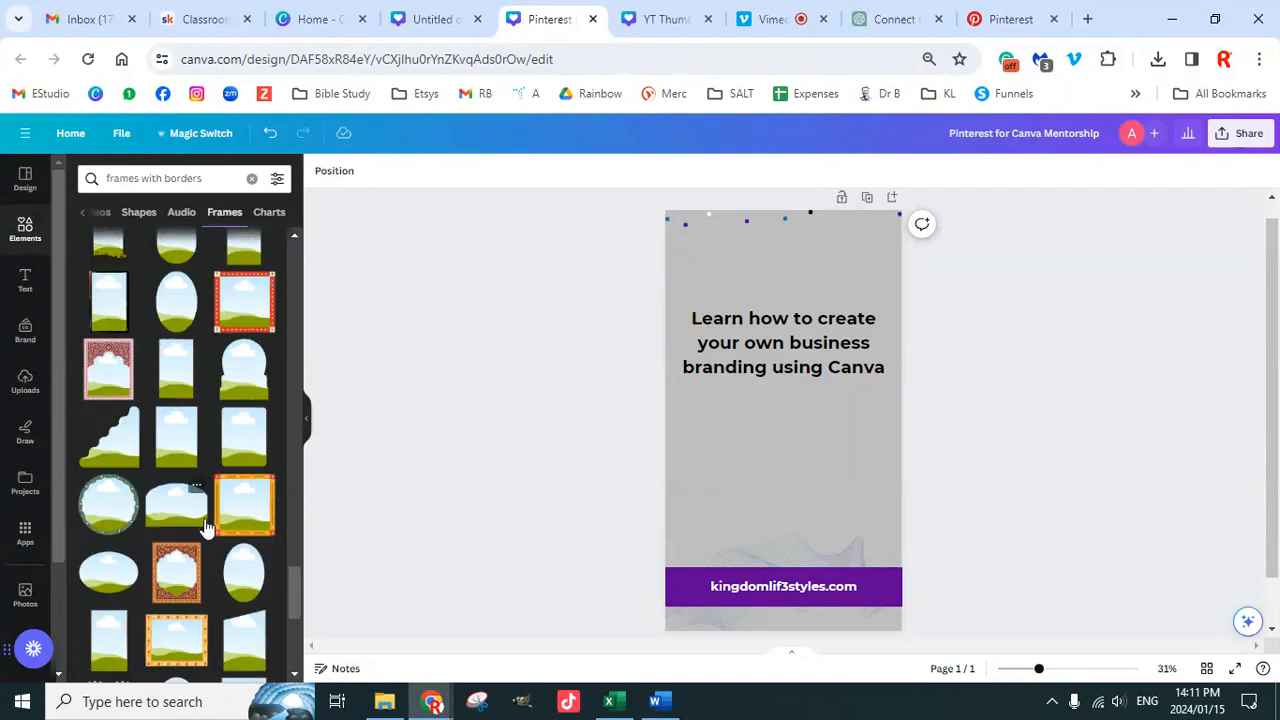
scroll(207, 510, "down", 3)
scroll(202, 543, "down", 2)
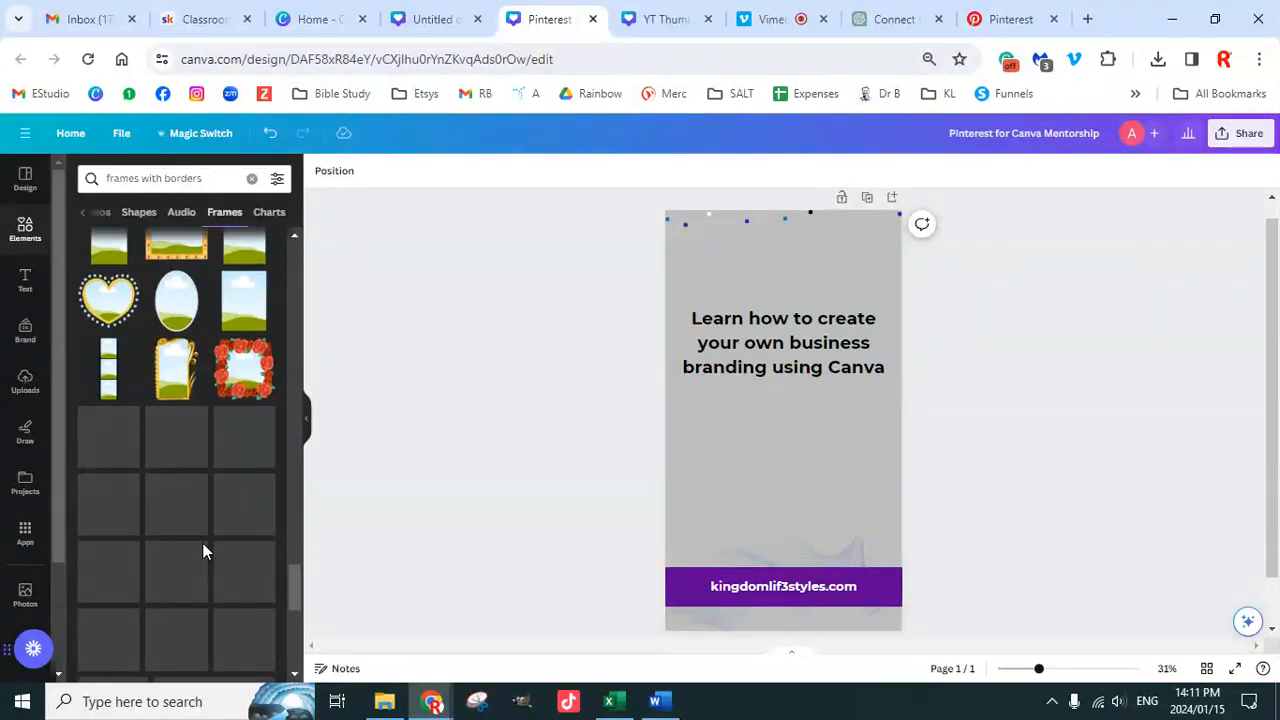
left_click(116, 380)
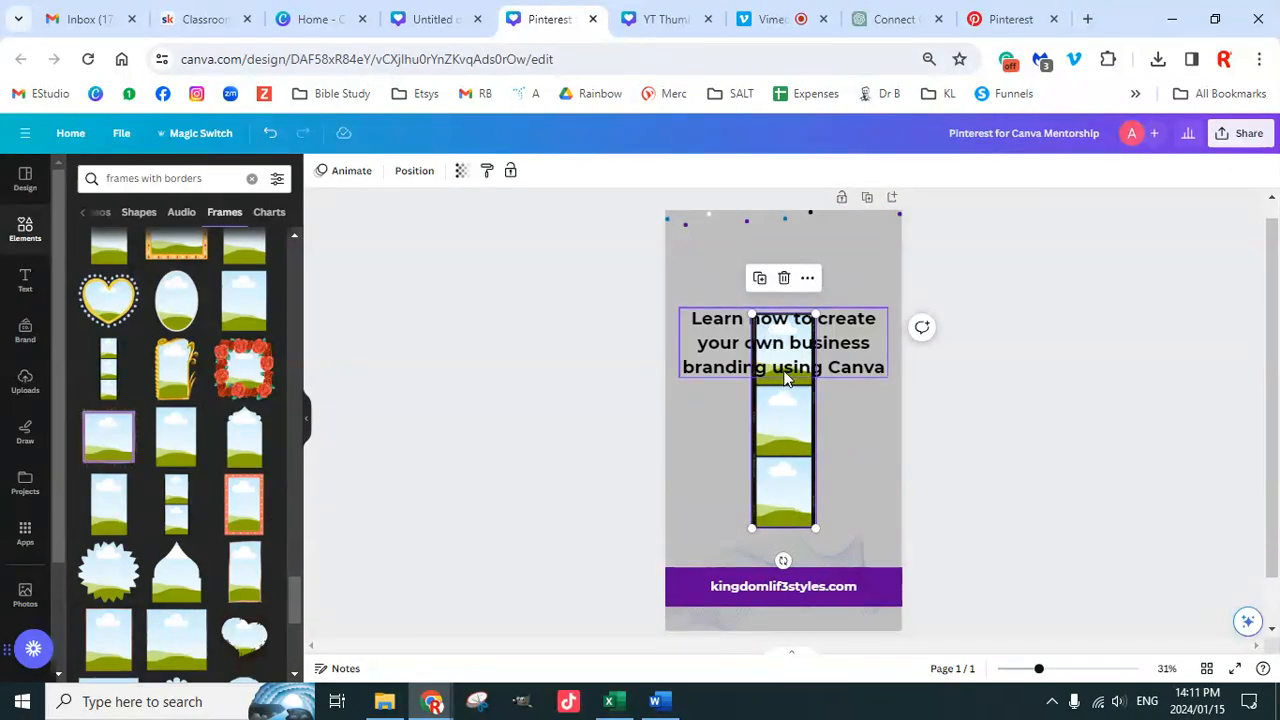
key("Delete")
Step: Add a white-bordered landscape frame at the page's left edge above the heading, and lower the heading slightly to make room
scroll(212, 500, "down", 1)
scroll(212, 492, "down", 5)
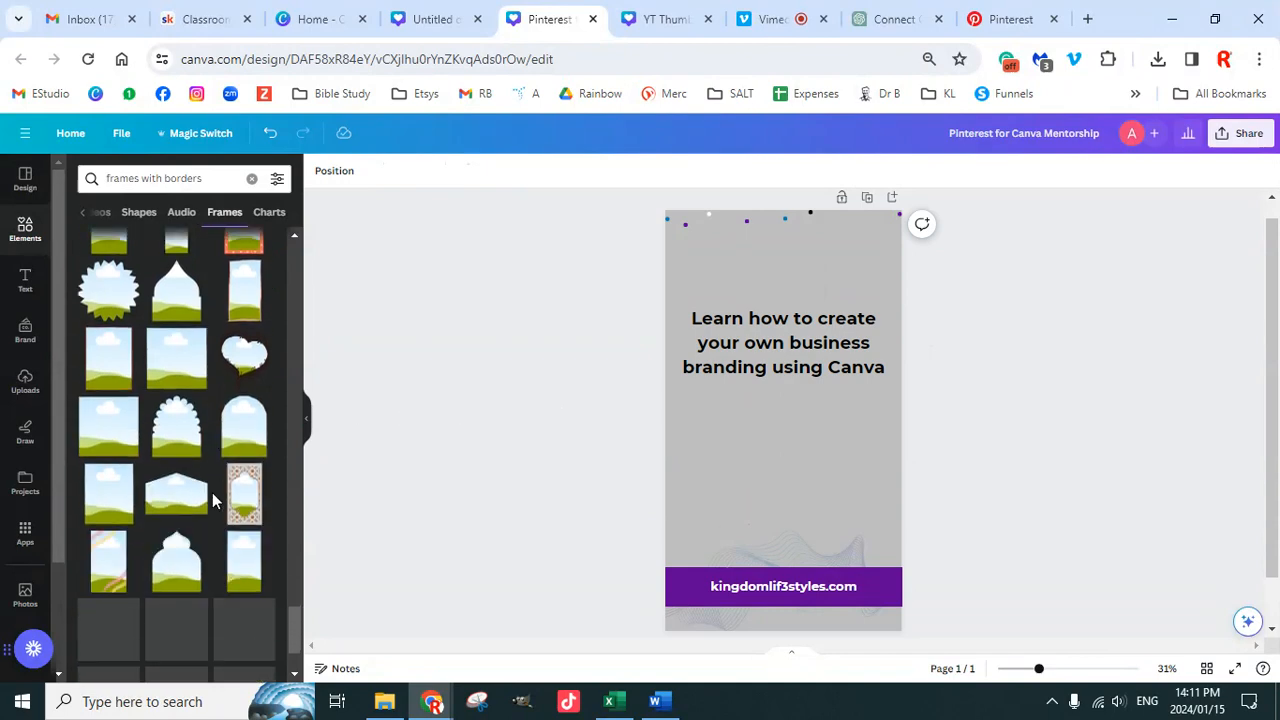
scroll(196, 527, "down", 1)
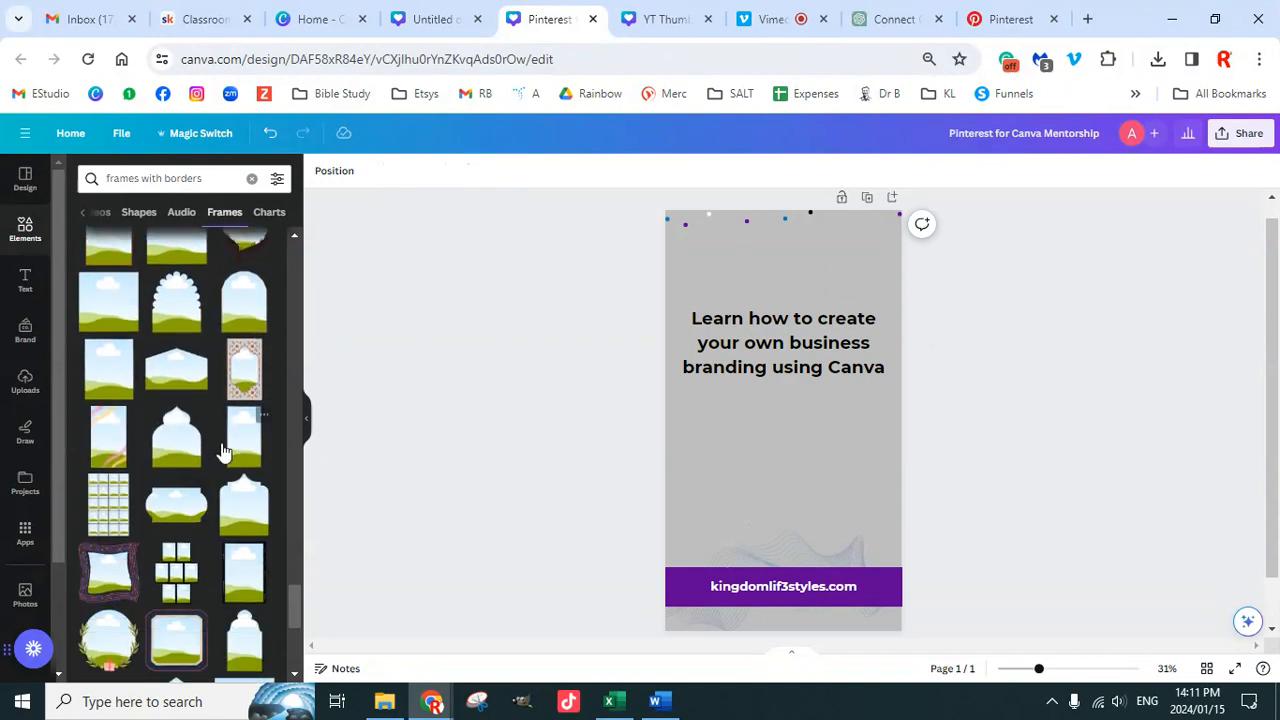
scroll(222, 535, "down", 4)
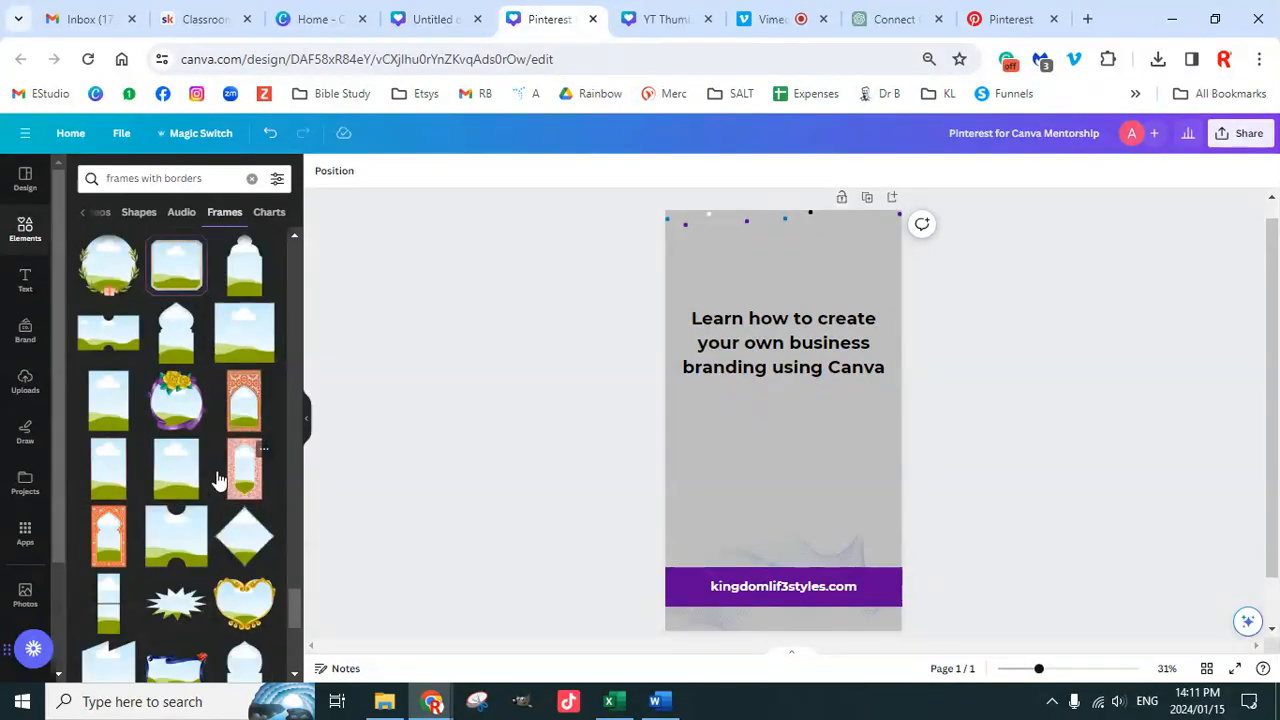
scroll(229, 540, "down", 3)
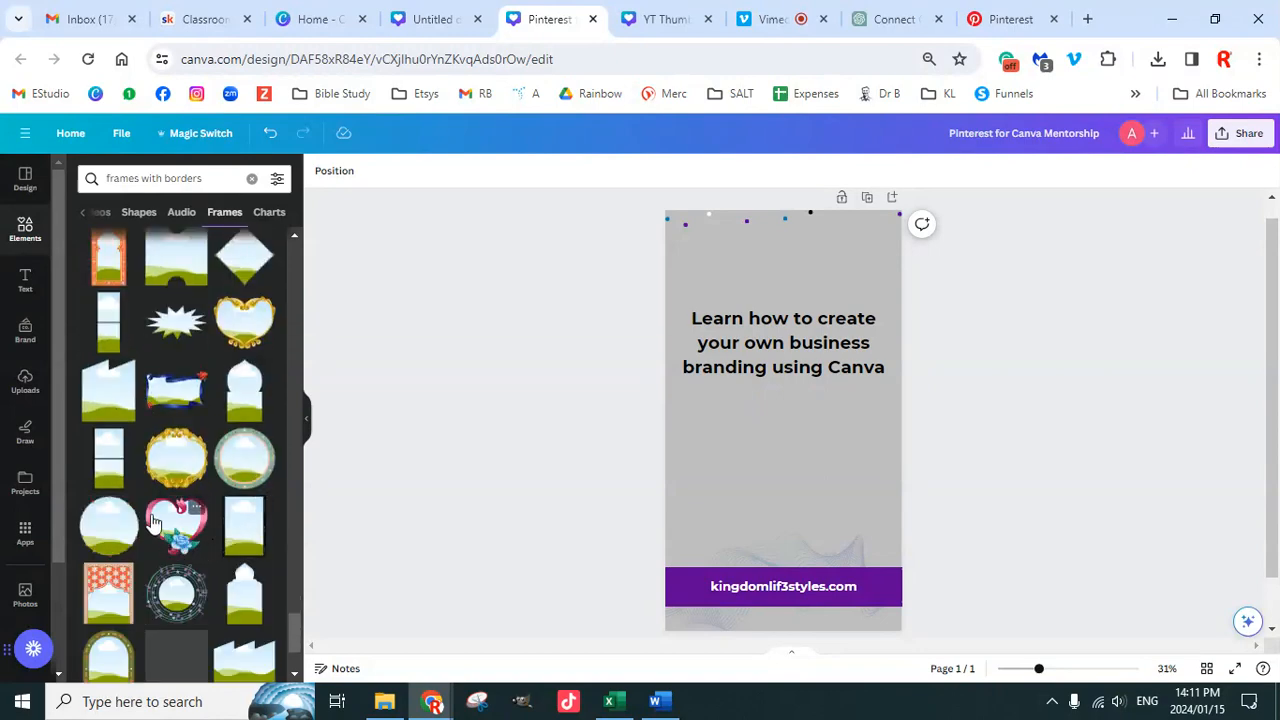
scroll(172, 563, "down", 2)
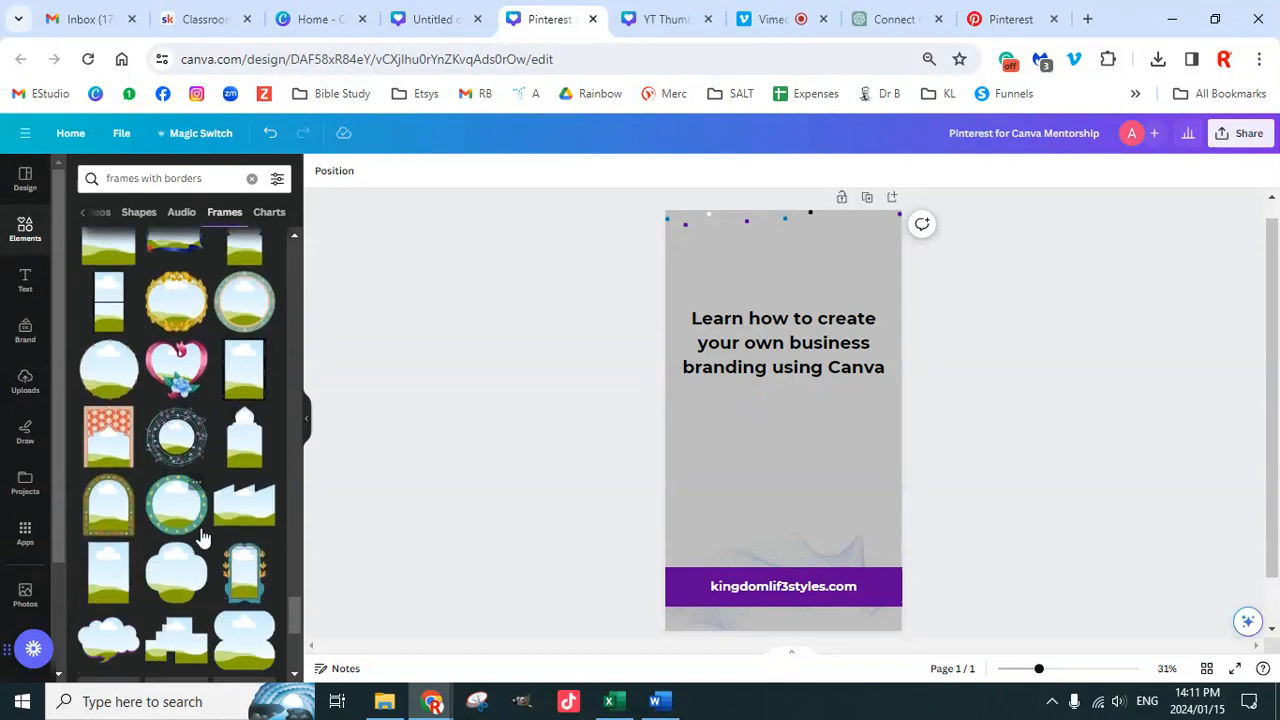
scroll(200, 575, "down", 3)
scroll(203, 570, "down", 3)
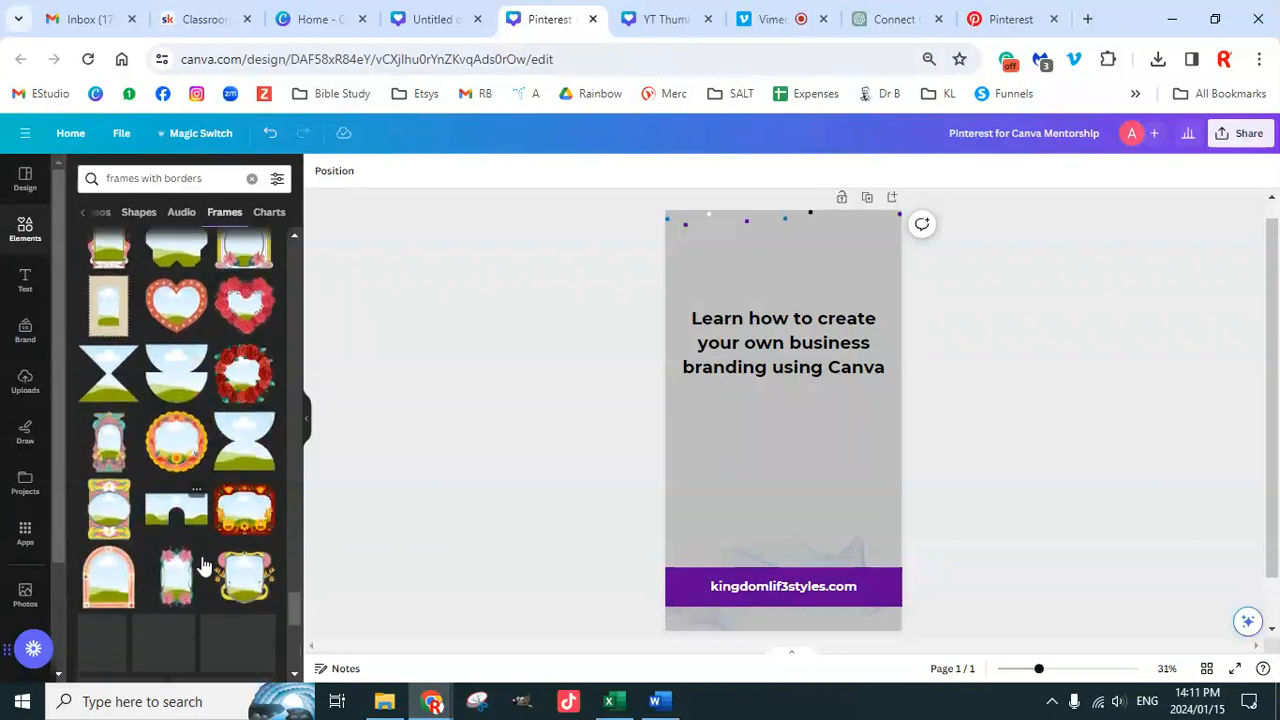
scroll(201, 540, "down", 3)
scroll(201, 529, "down", 3)
scroll(200, 515, "down", 3)
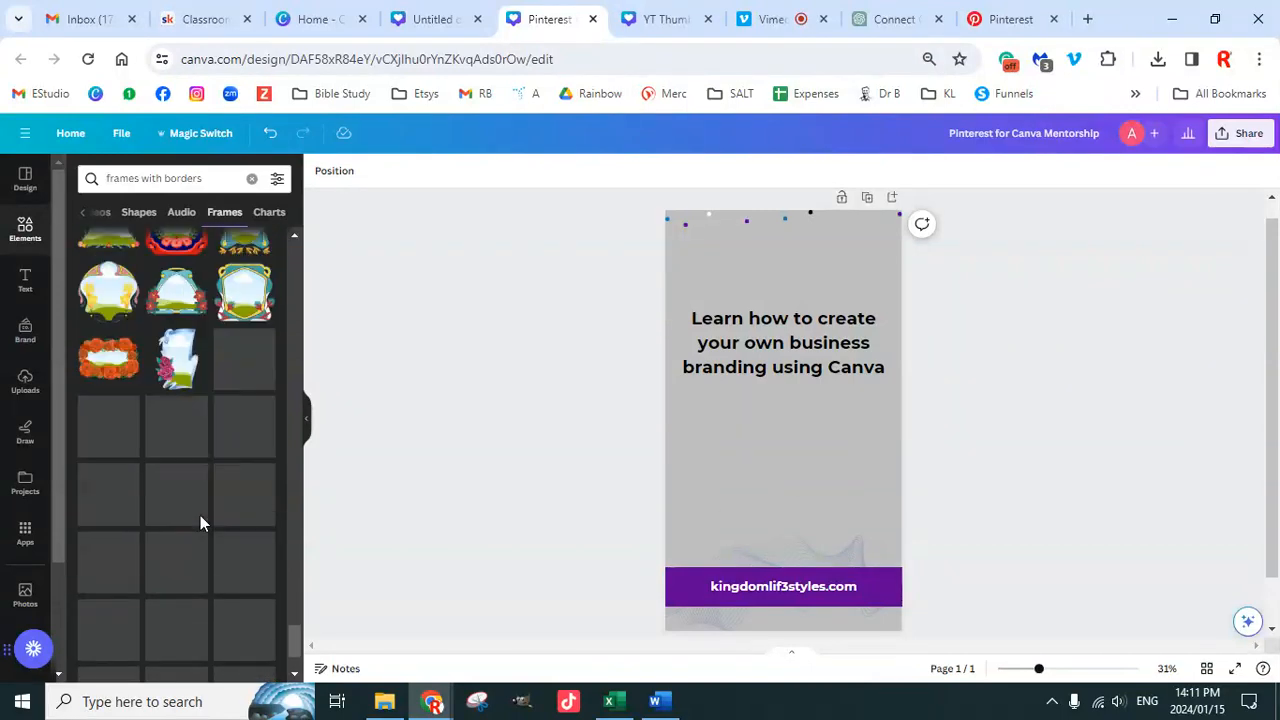
scroll(210, 555, "down", 3)
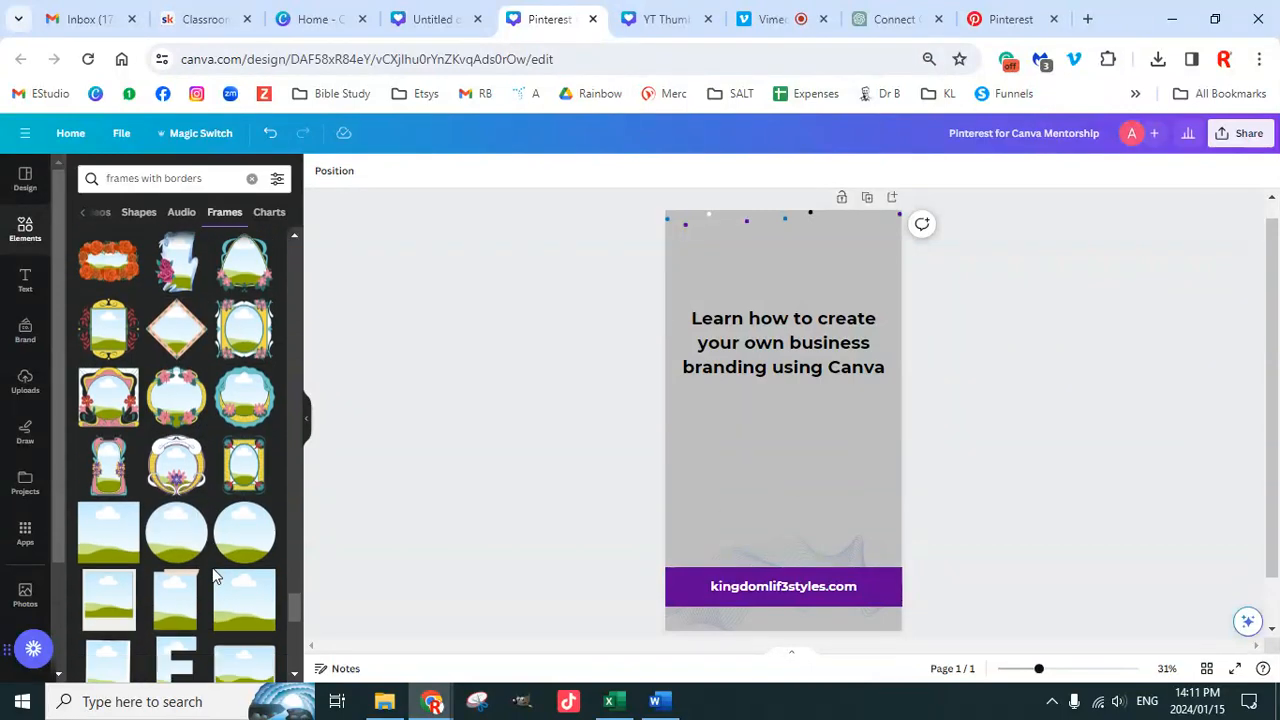
scroll(218, 563, "down", 3)
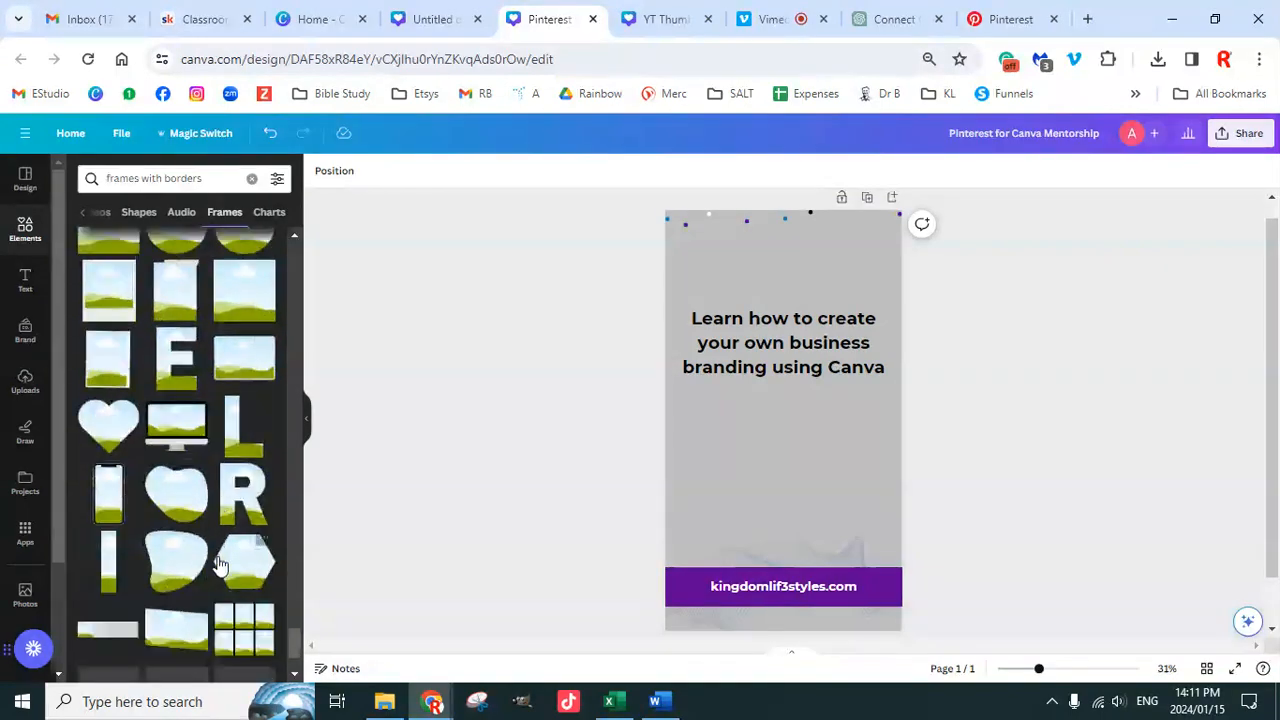
left_click(252, 368)
left_click_drag(757, 435, 692, 436)
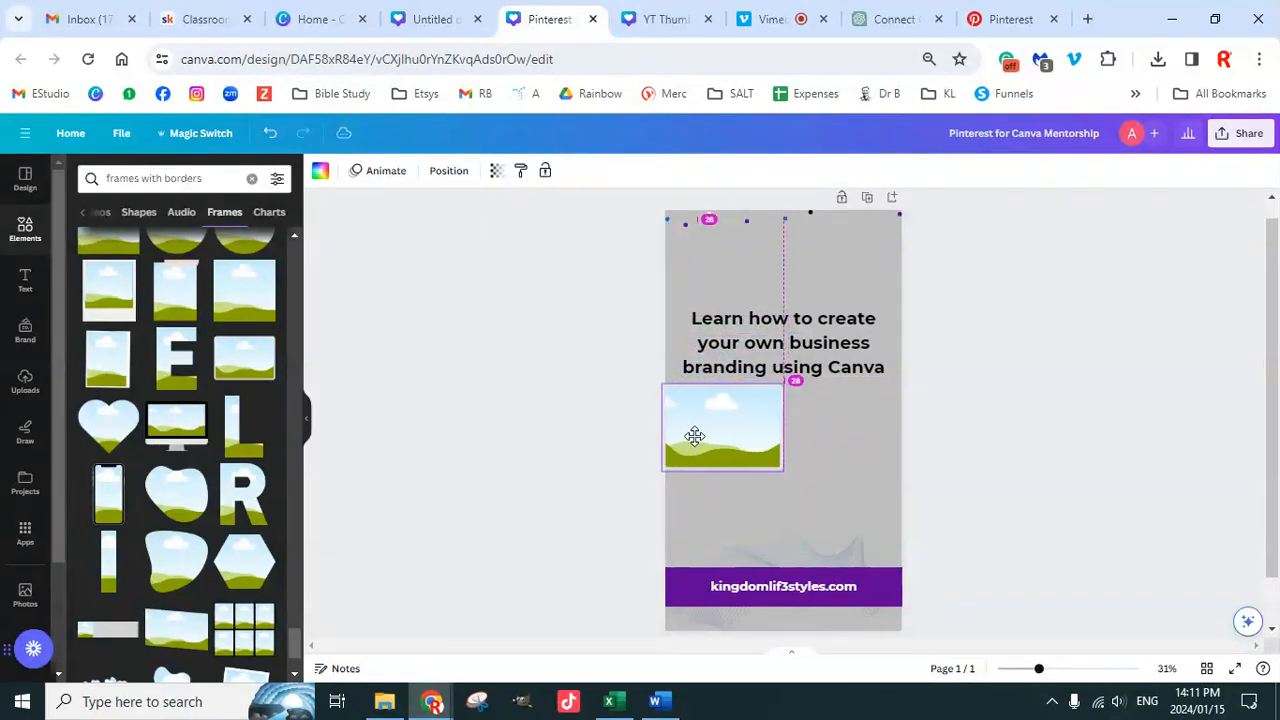
left_click_drag(770, 388, 727, 305)
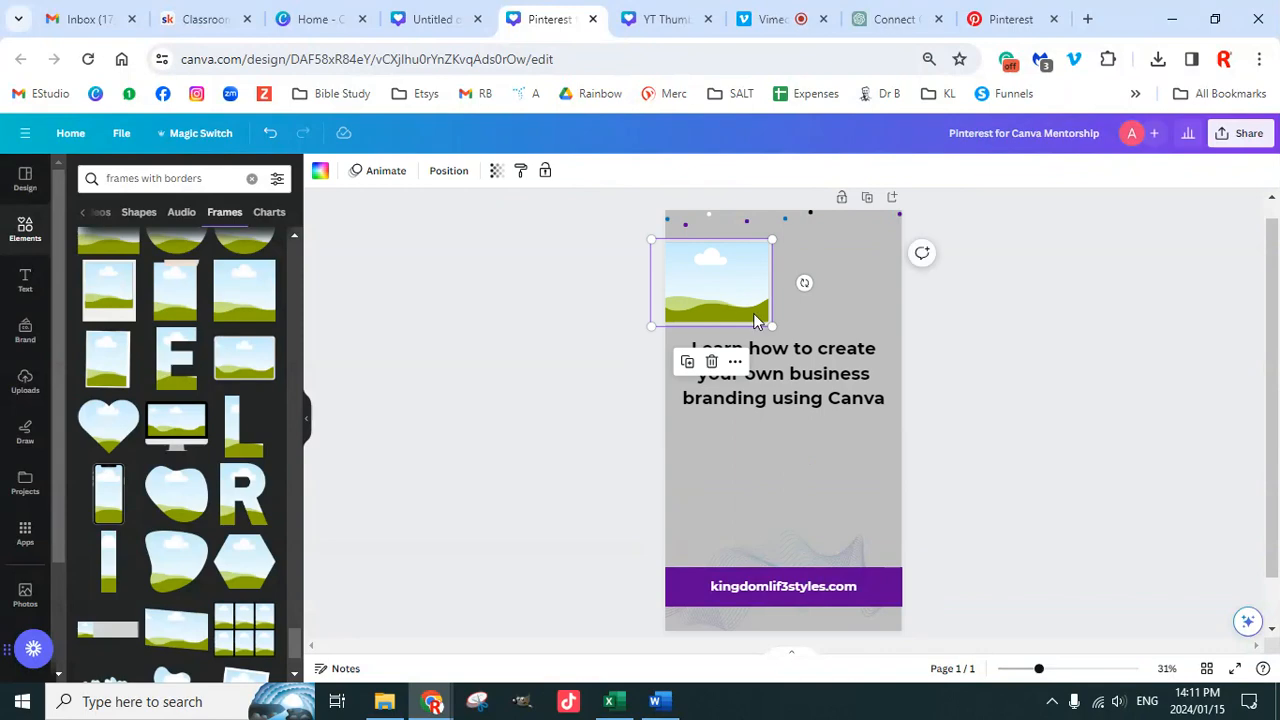
Step: Duplicate the landscape frame twice and line up the copies beside it in one horizontal row
key("ctrl+d")
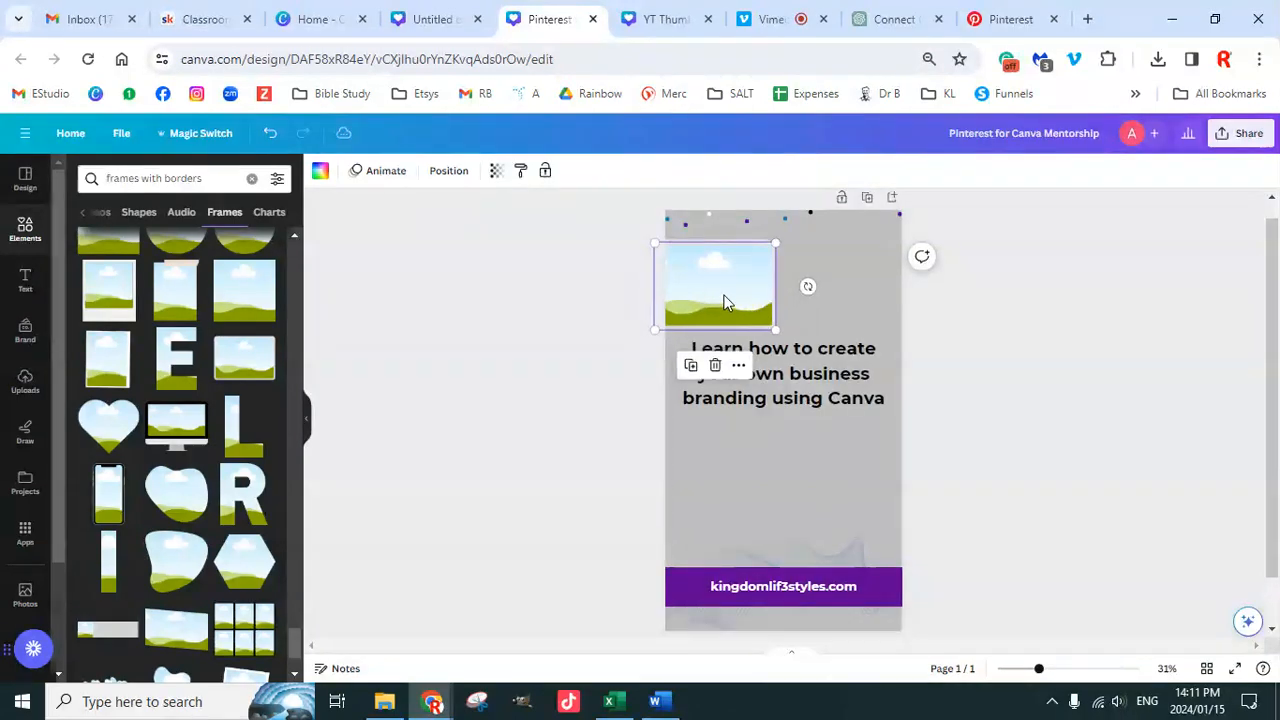
left_click_drag(726, 303, 931, 290)
key("ctrl+d")
Step: Scale the three frames down together to span just past the page width, and group them slightly higher above the heading
left_click(736, 295)
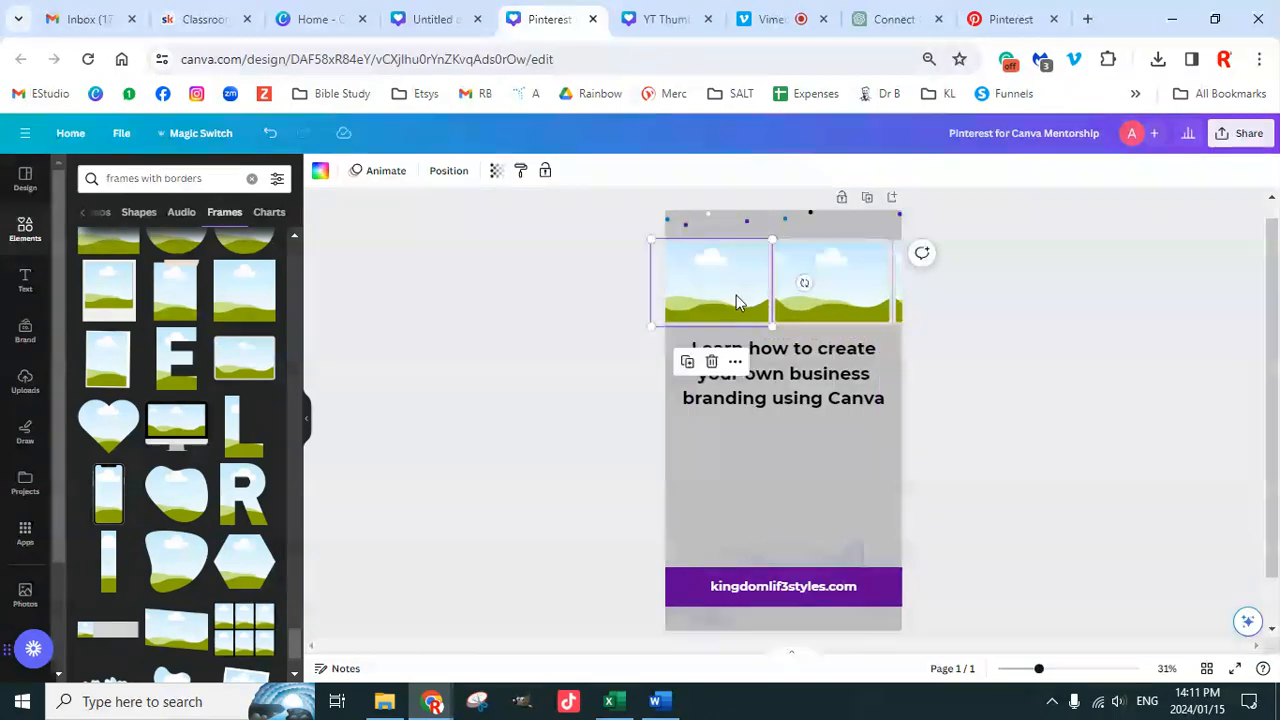
left_click(830, 290, "shift")
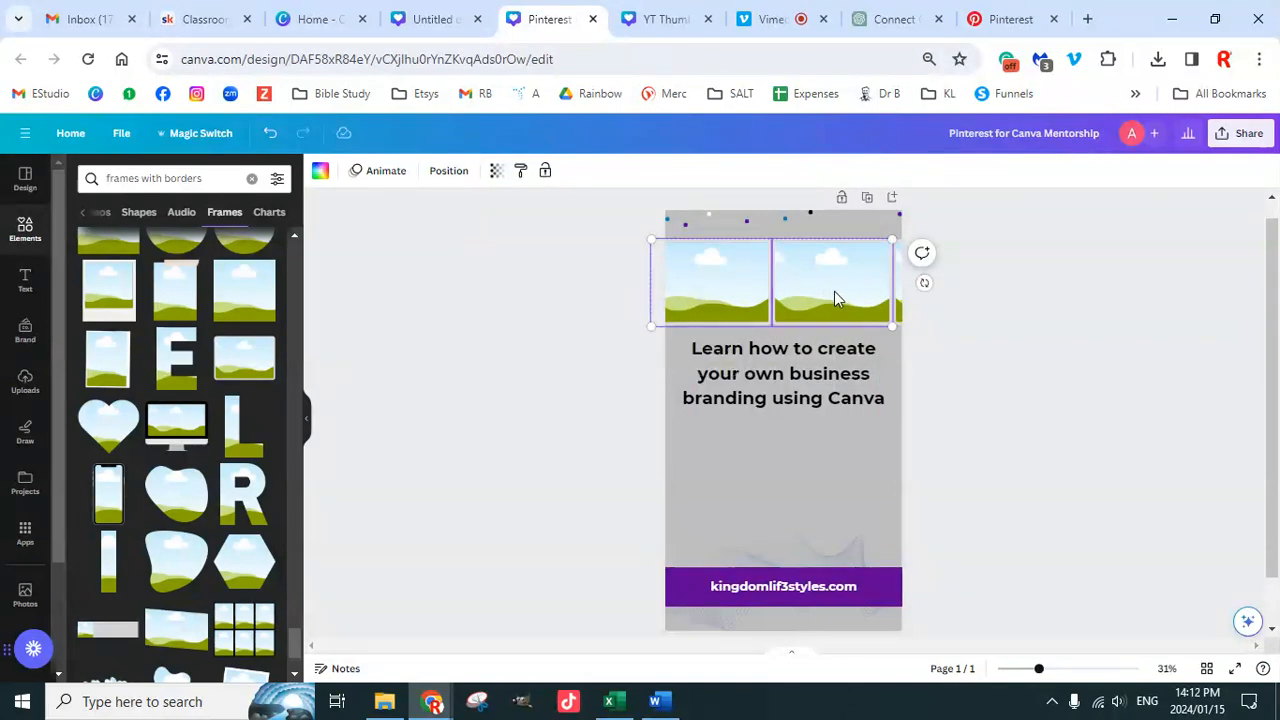
left_click(898, 290, "shift")
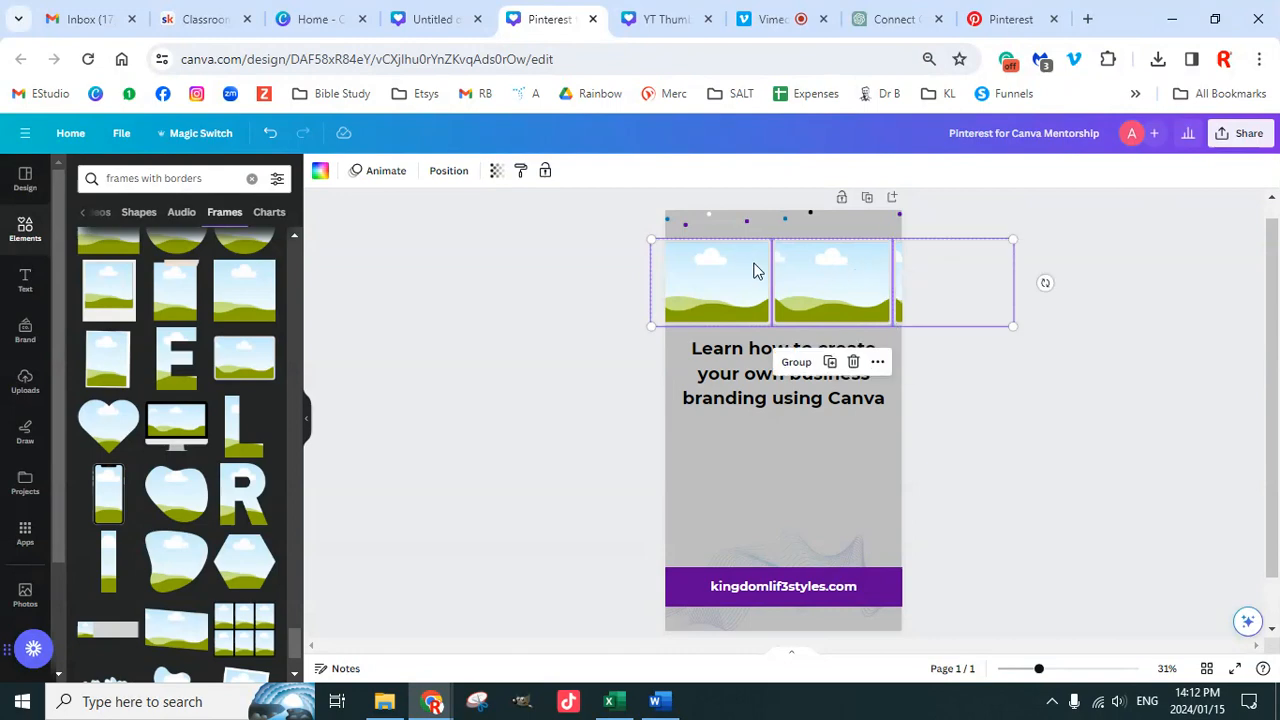
left_click(449, 171)
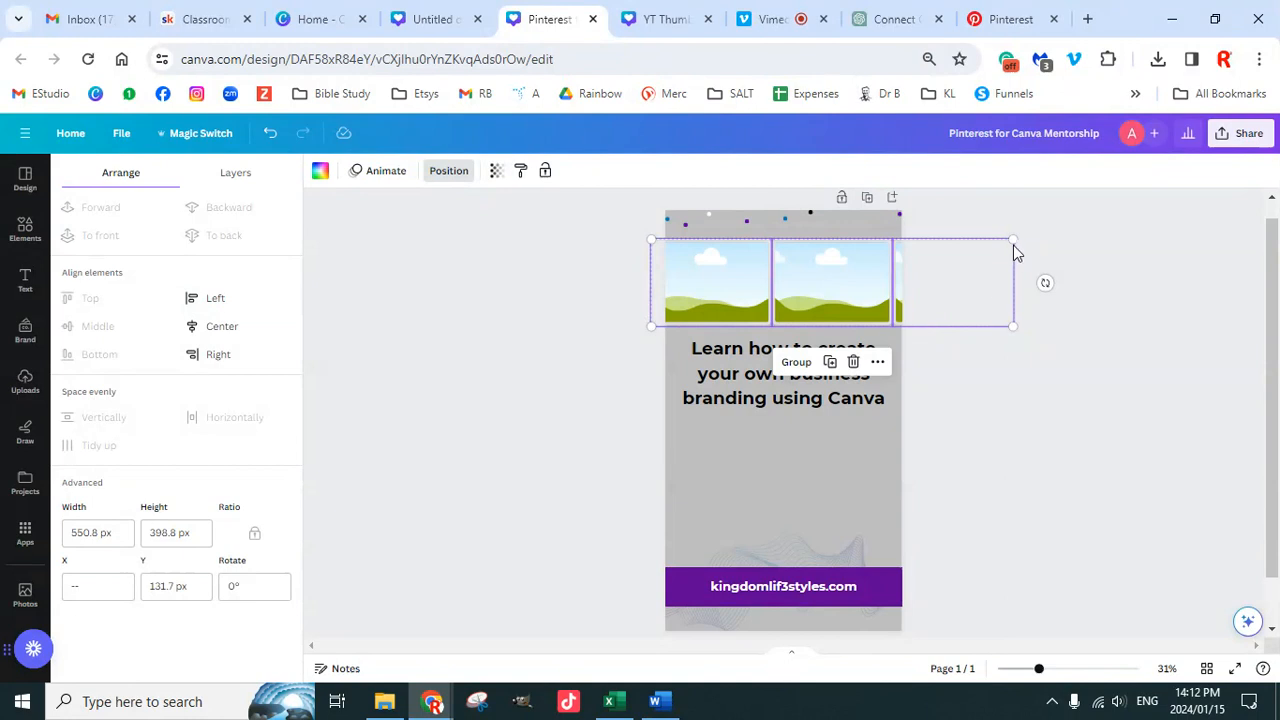
left_click_drag(1012, 238, 913, 264)
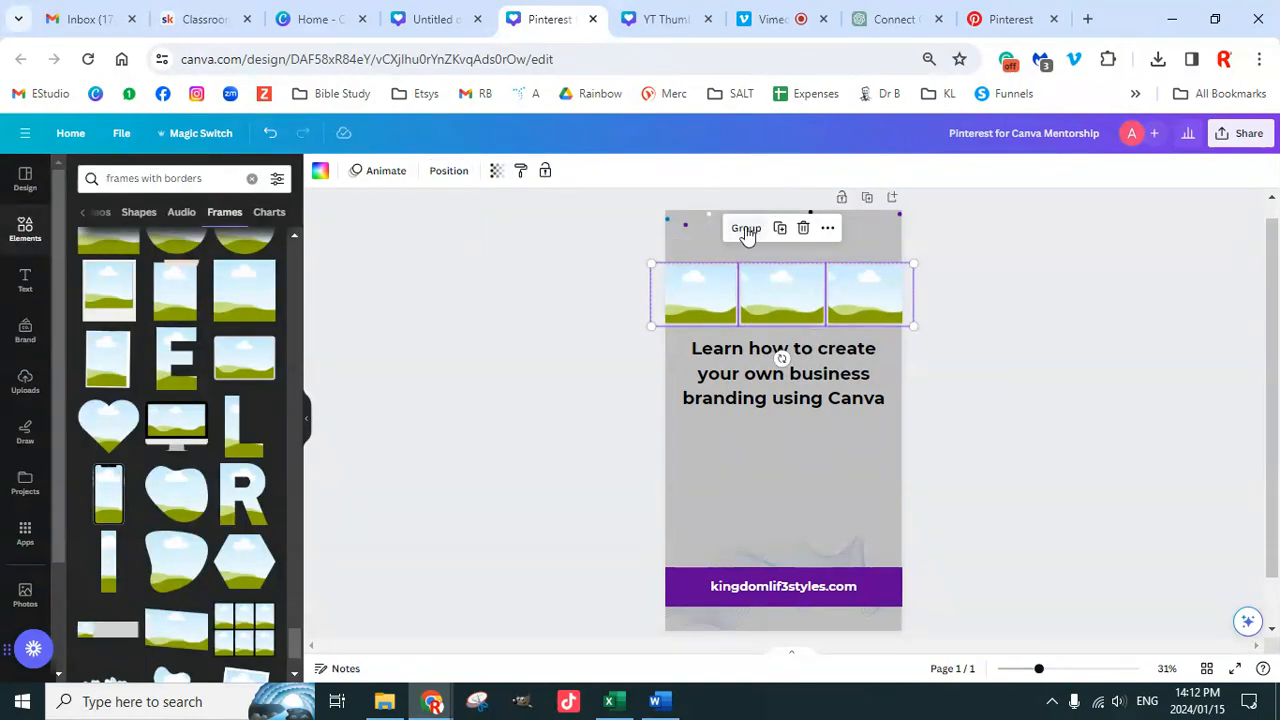
left_click(746, 228)
left_click_drag(830, 302, 829, 284)
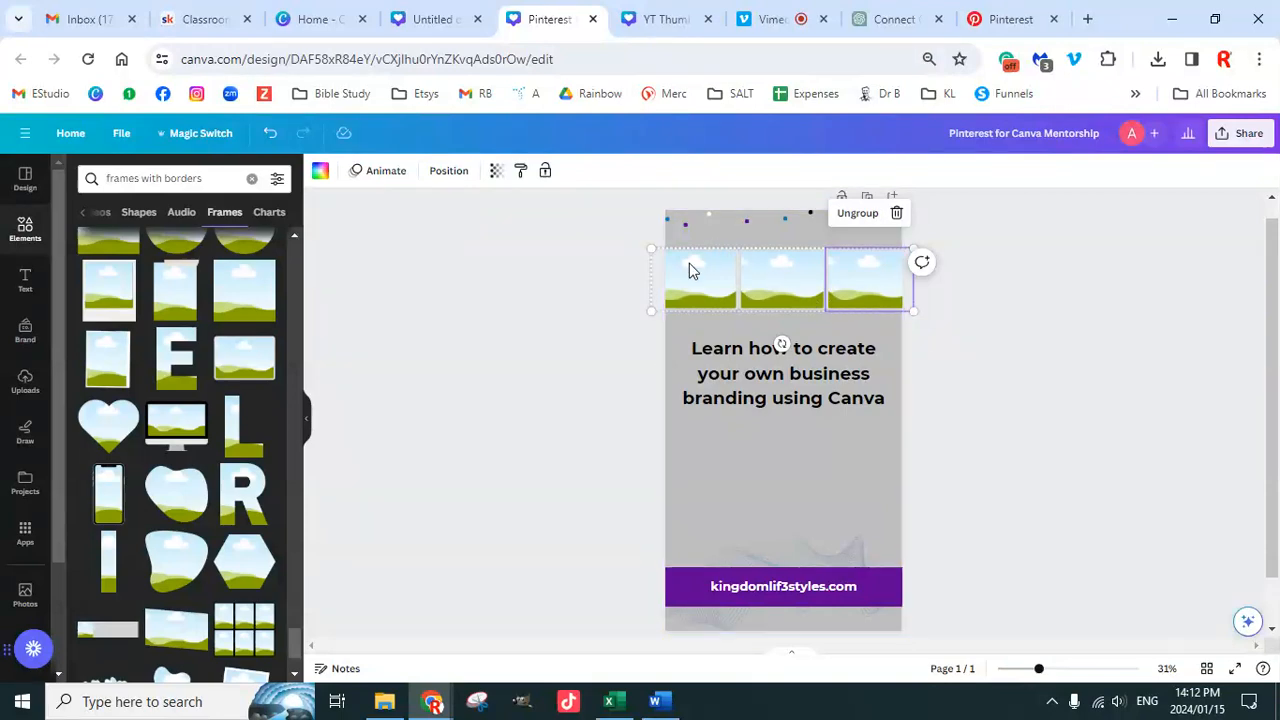
Step: Fill the three frames from left to right with the uploaded The Brand Kit, The Basics and YT Banners thumbnails
left_click(24, 383)
left_click_drag(170, 580, 696, 305)
left_click(181, 500)
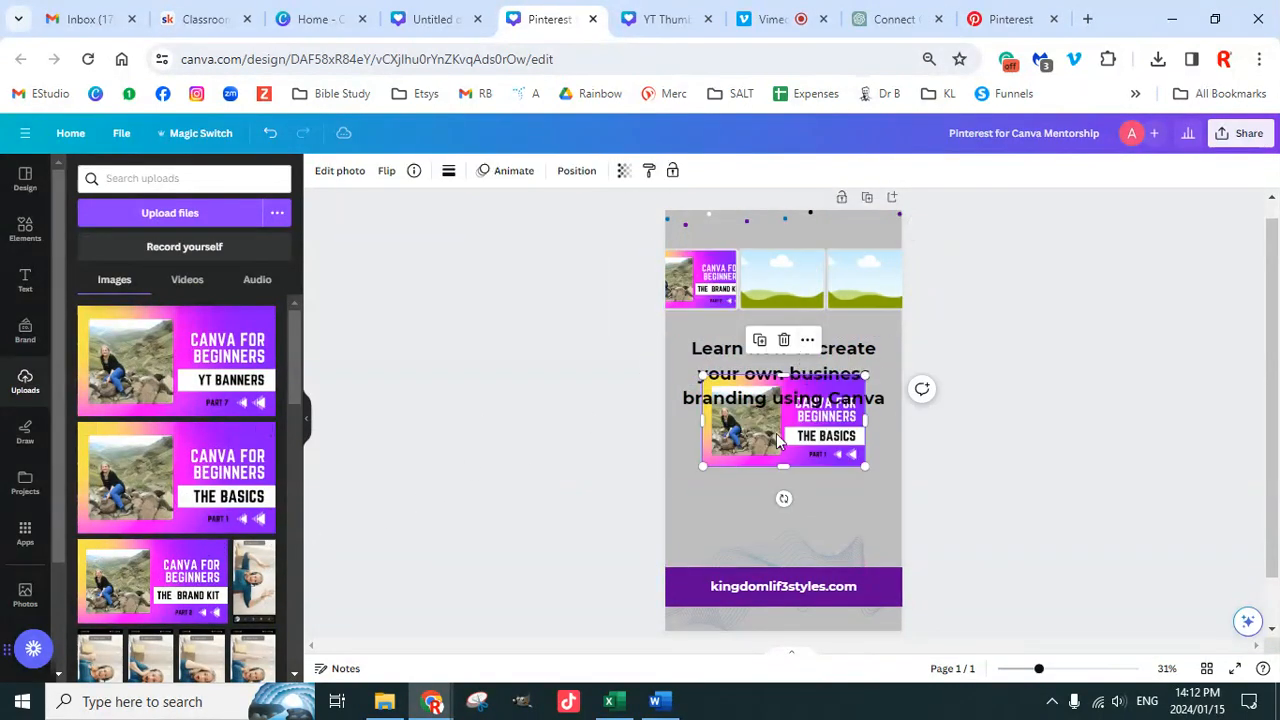
left_click_drag(778, 440, 782, 282)
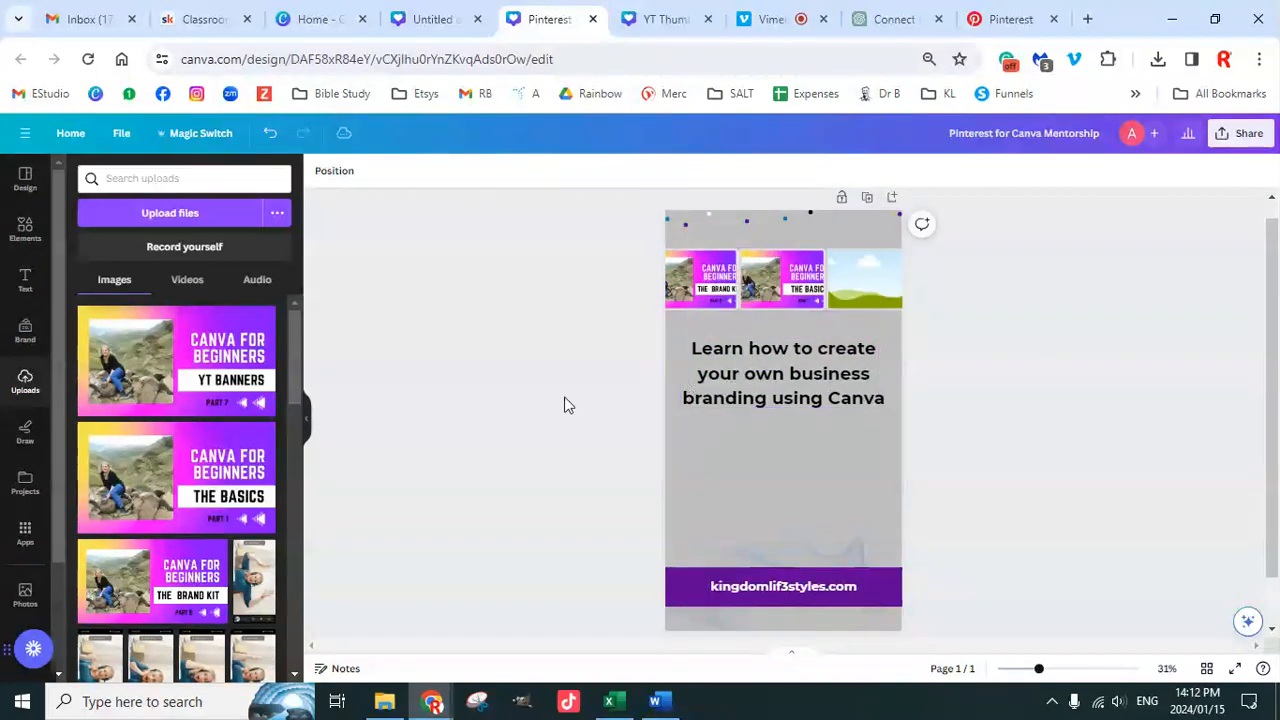
left_click(191, 400)
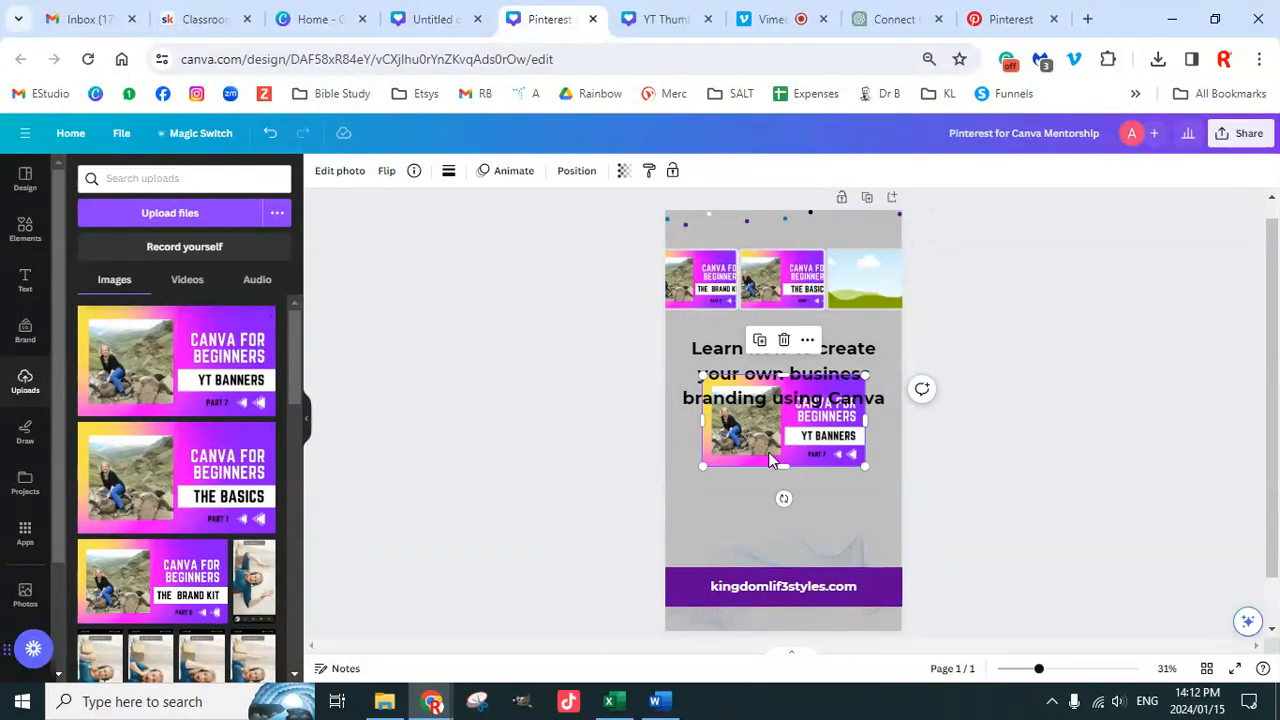
left_click_drag(770, 460, 890, 335)
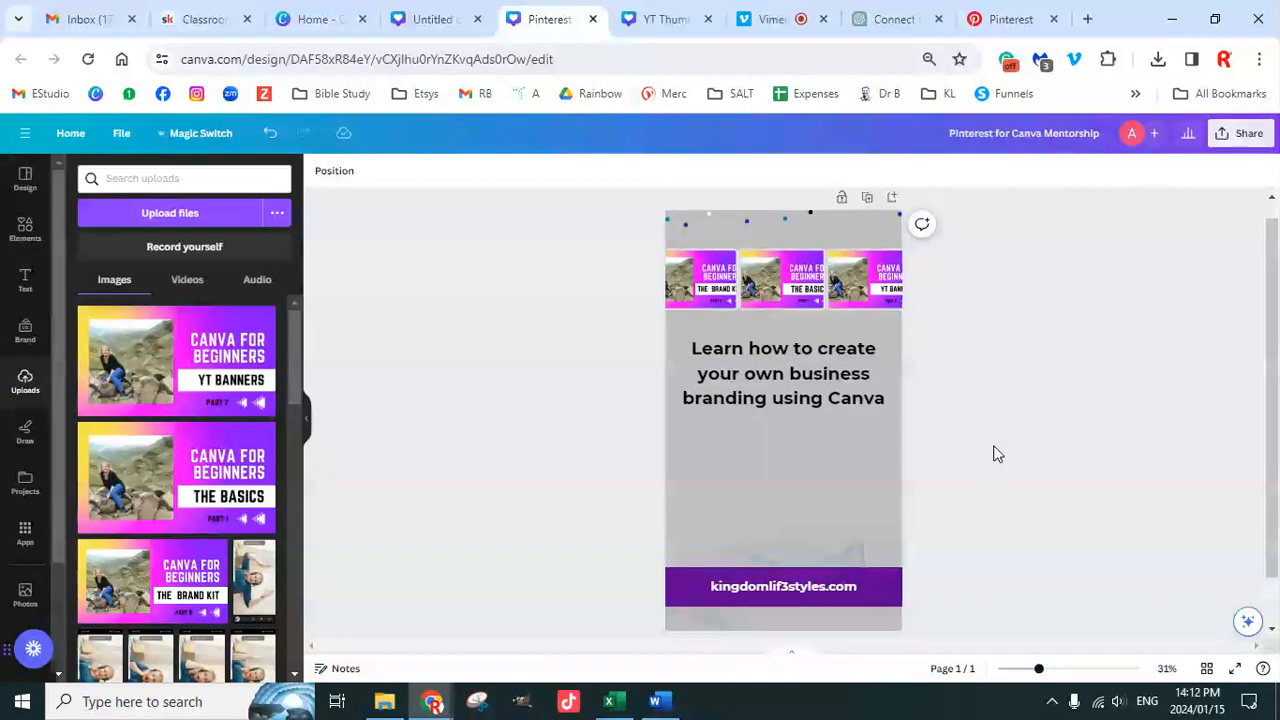
Step: Move the heading slightly lower, leaving more space under the row of thumbnails
left_click(816, 386)
left_click_drag(816, 386, 812, 403)
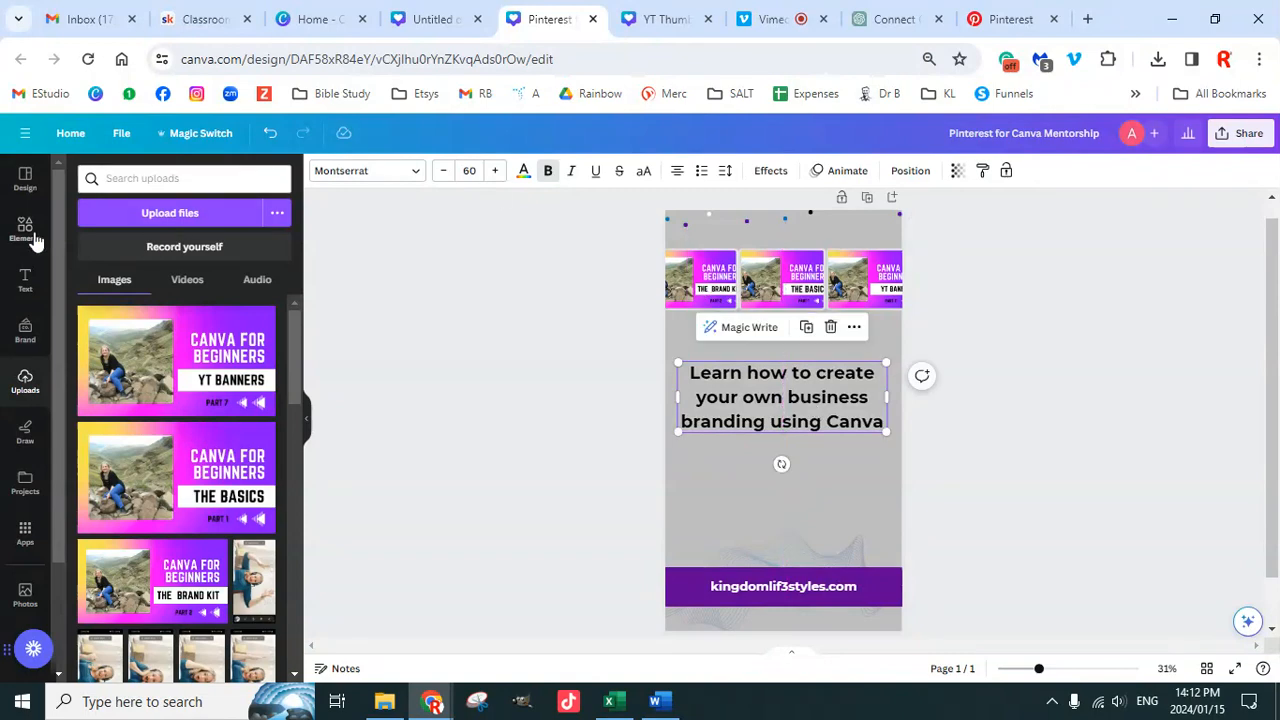
Step: Search the elements library for "youtube tutorials" and show all the matching graphics
left_click(25, 228)
left_click(166, 174)
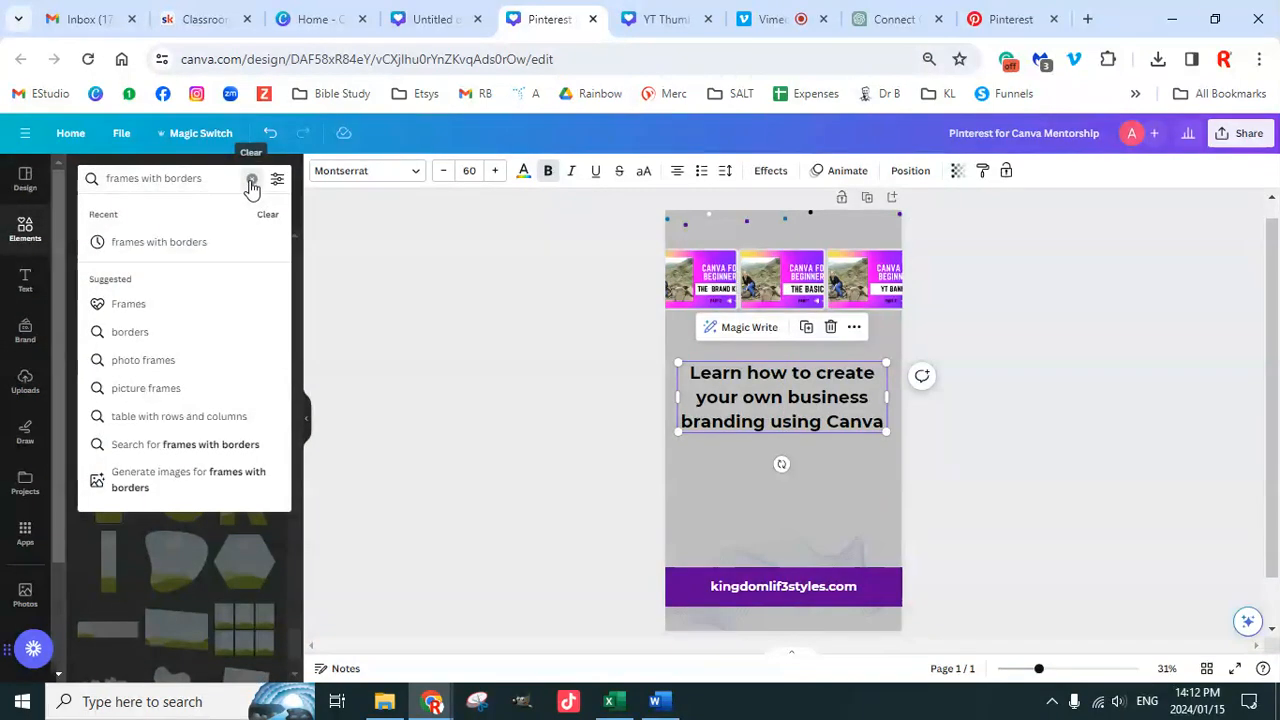
left_click(251, 175)
type("y")
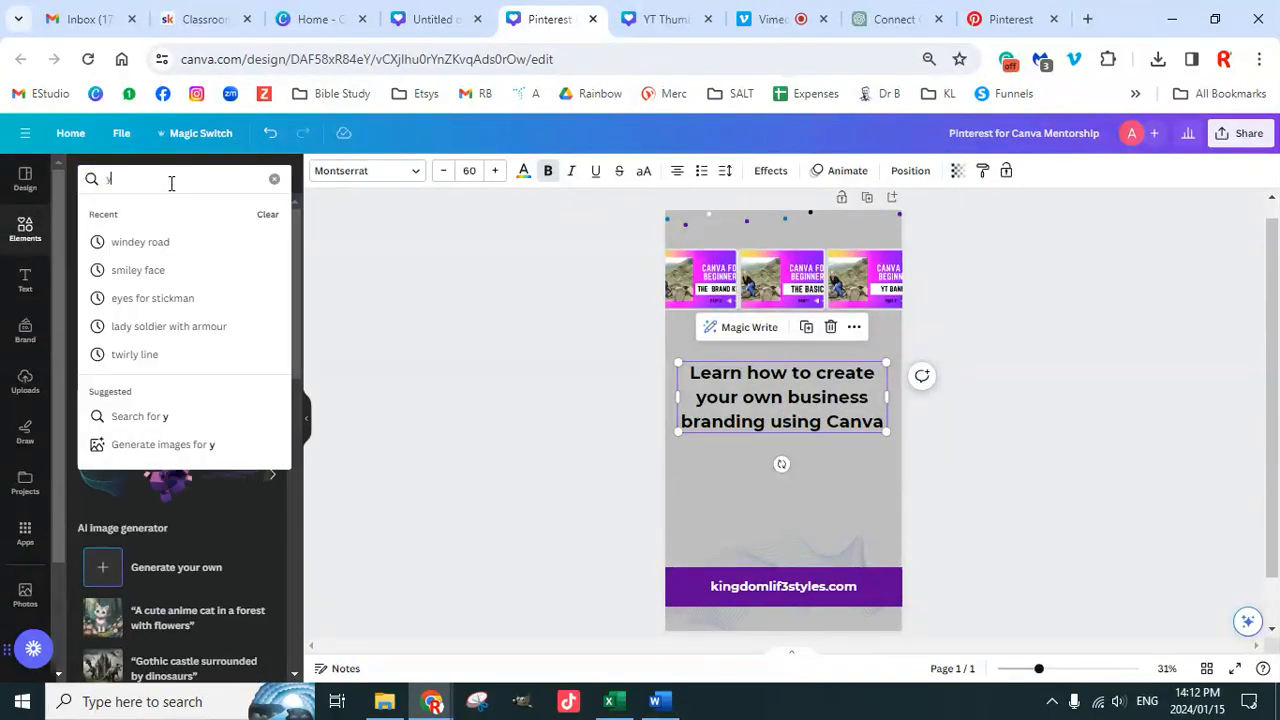
type("outube")
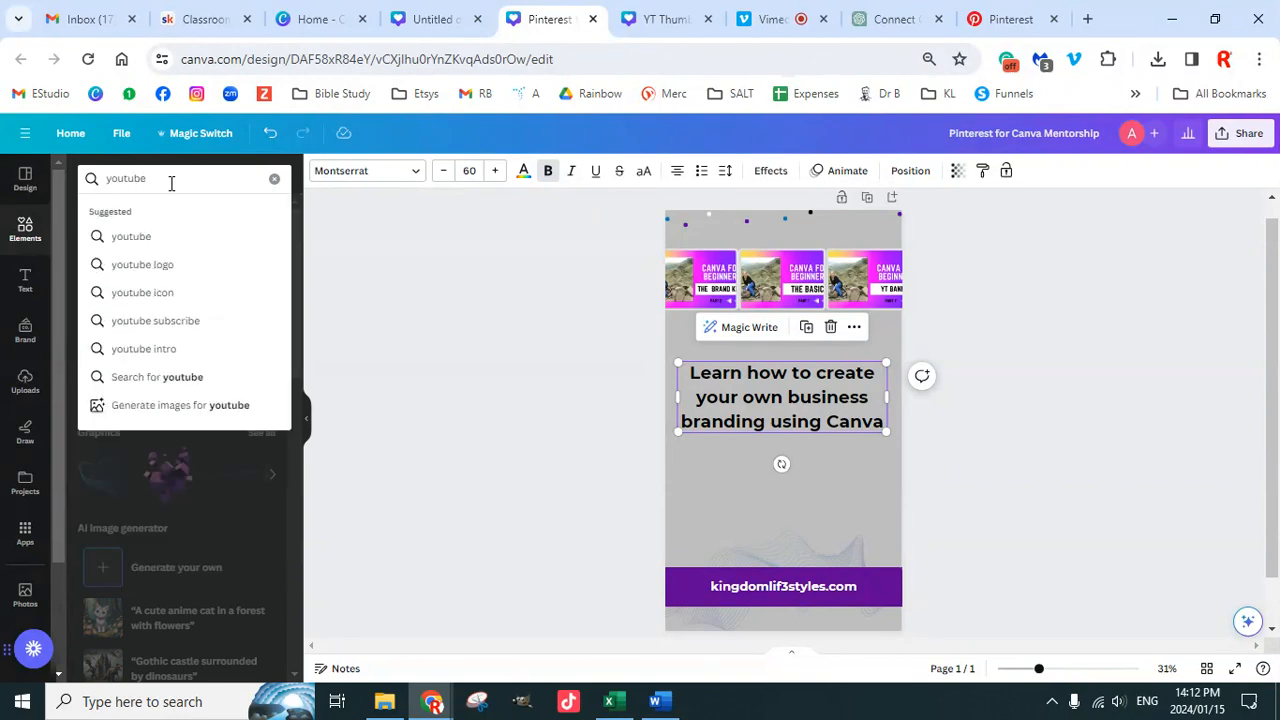
type(" tutorials")
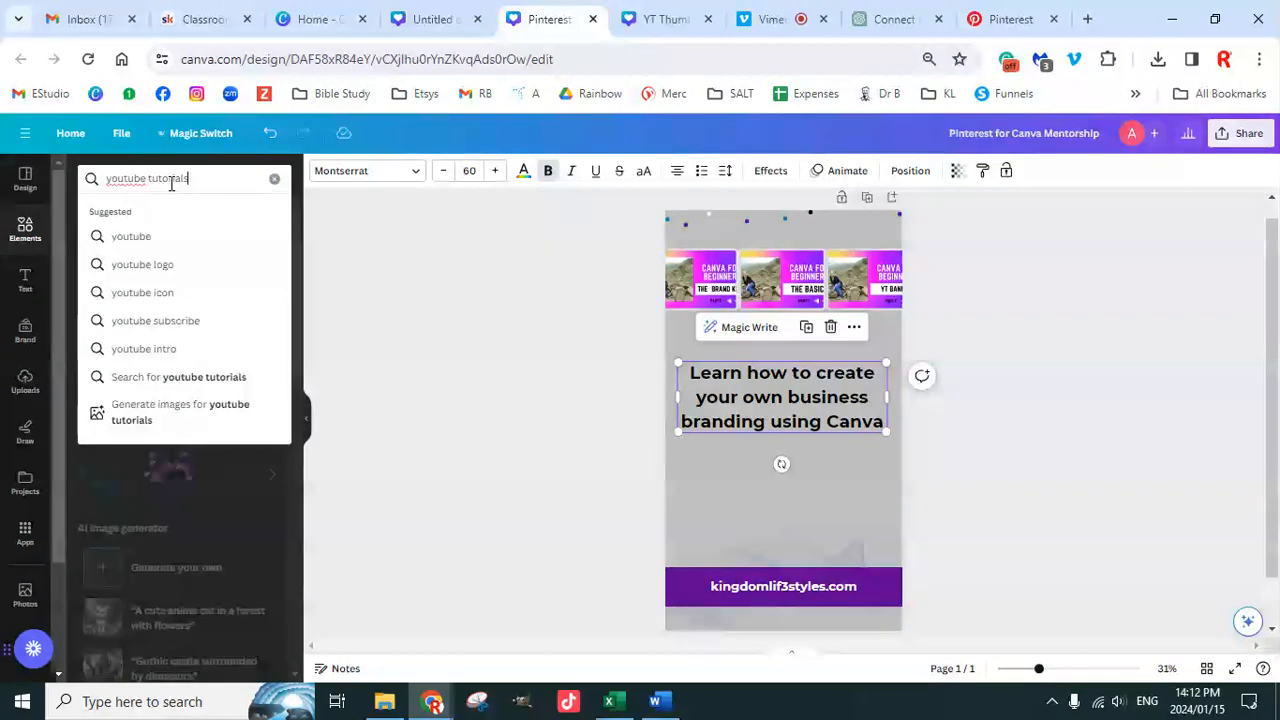
key("Return")
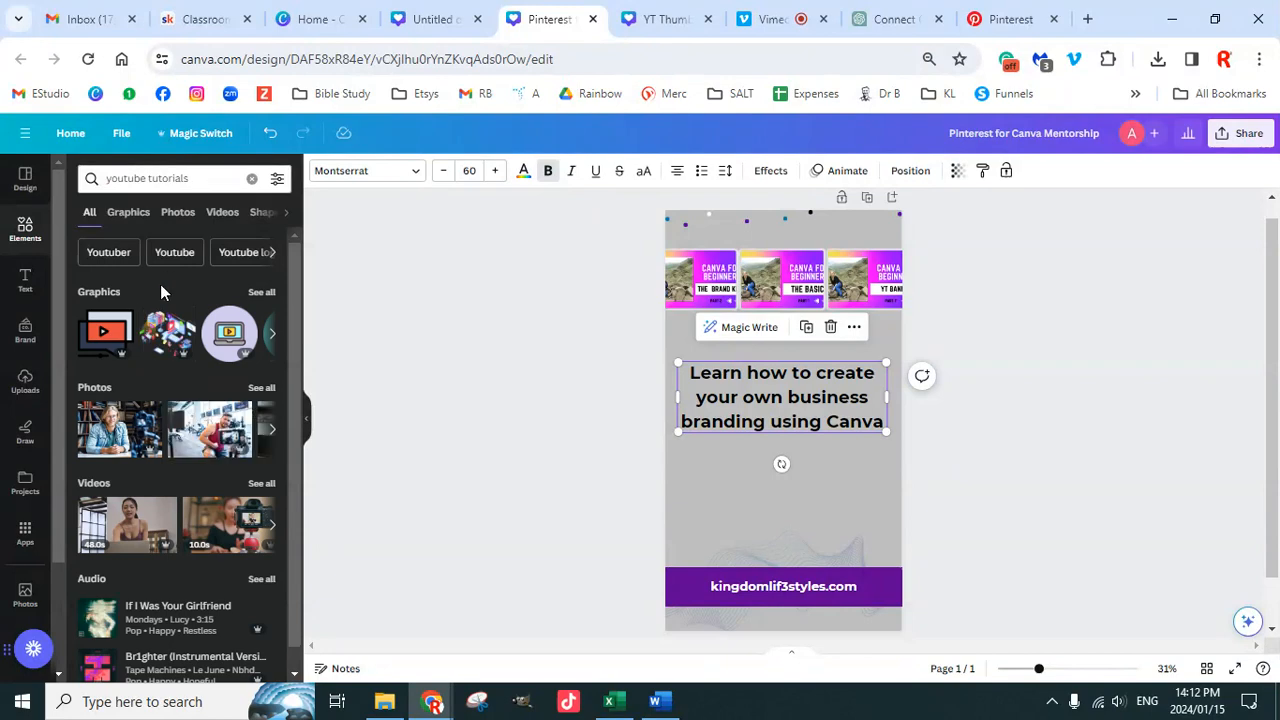
left_click(259, 296)
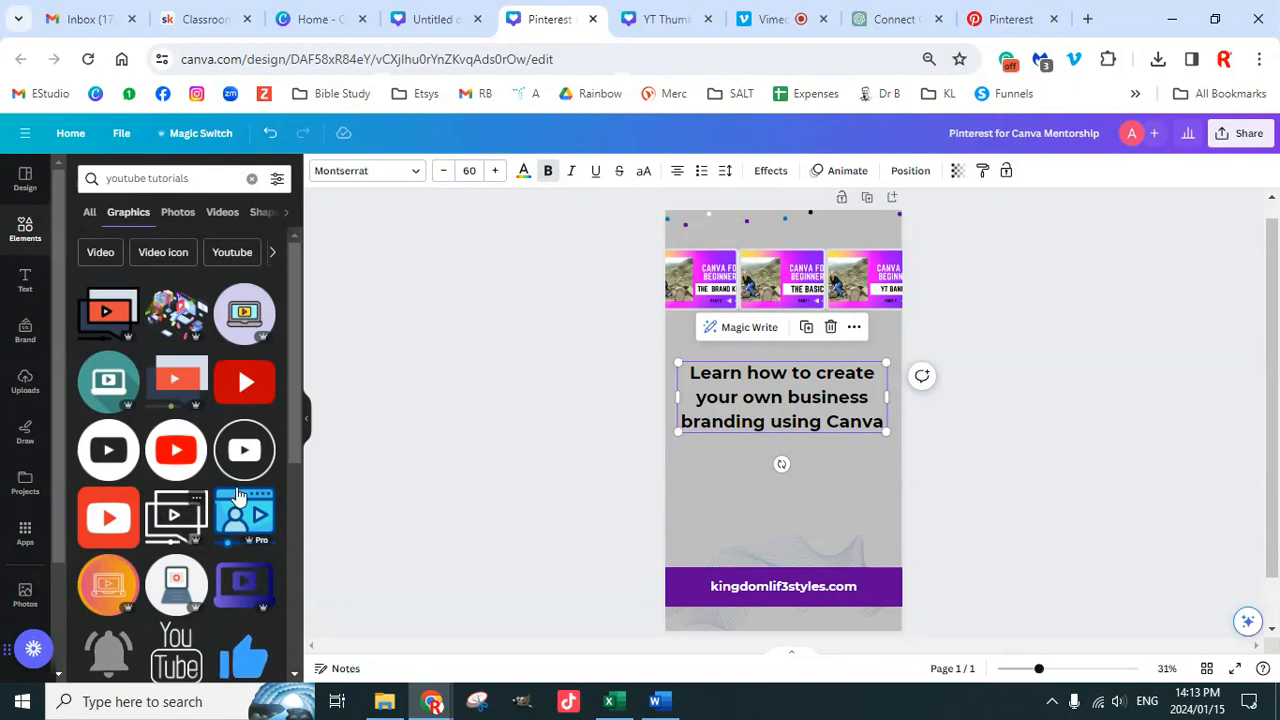
Step: Insert the red YouTube logo on a white square and scale it down to a small icon just above the heading
scroll(238, 497, "down", 3)
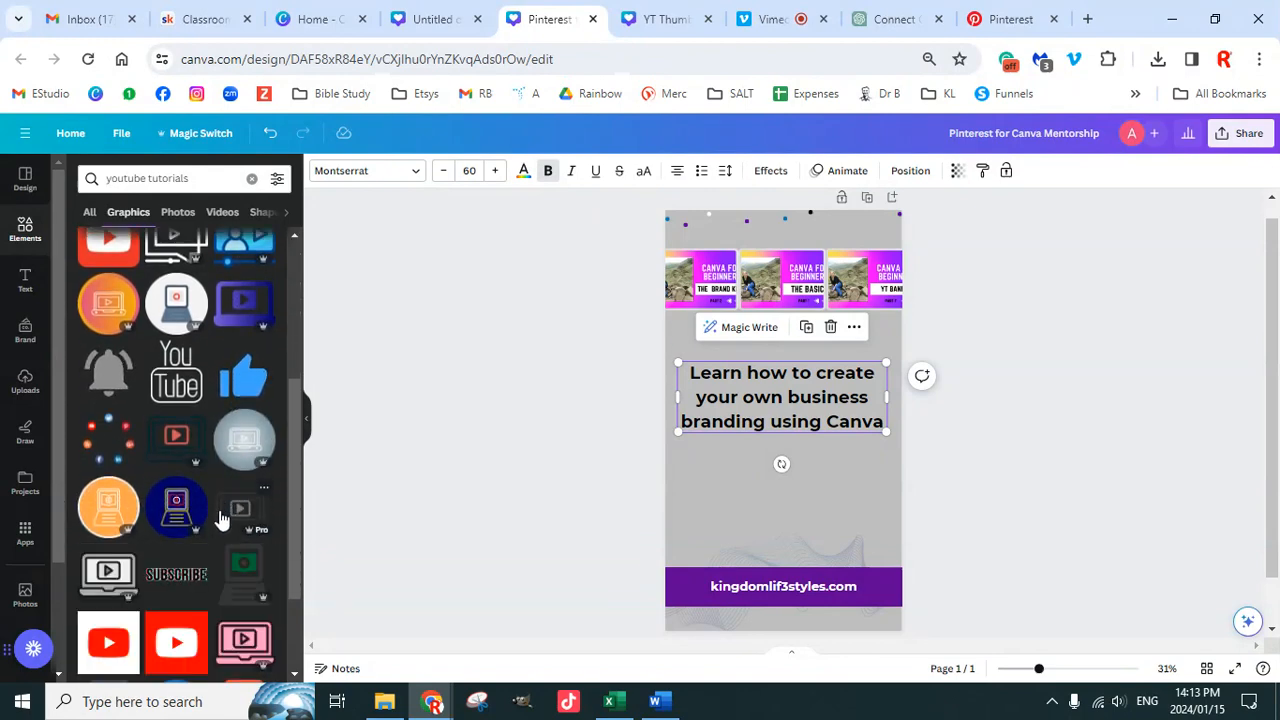
scroll(222, 517, "down", 6)
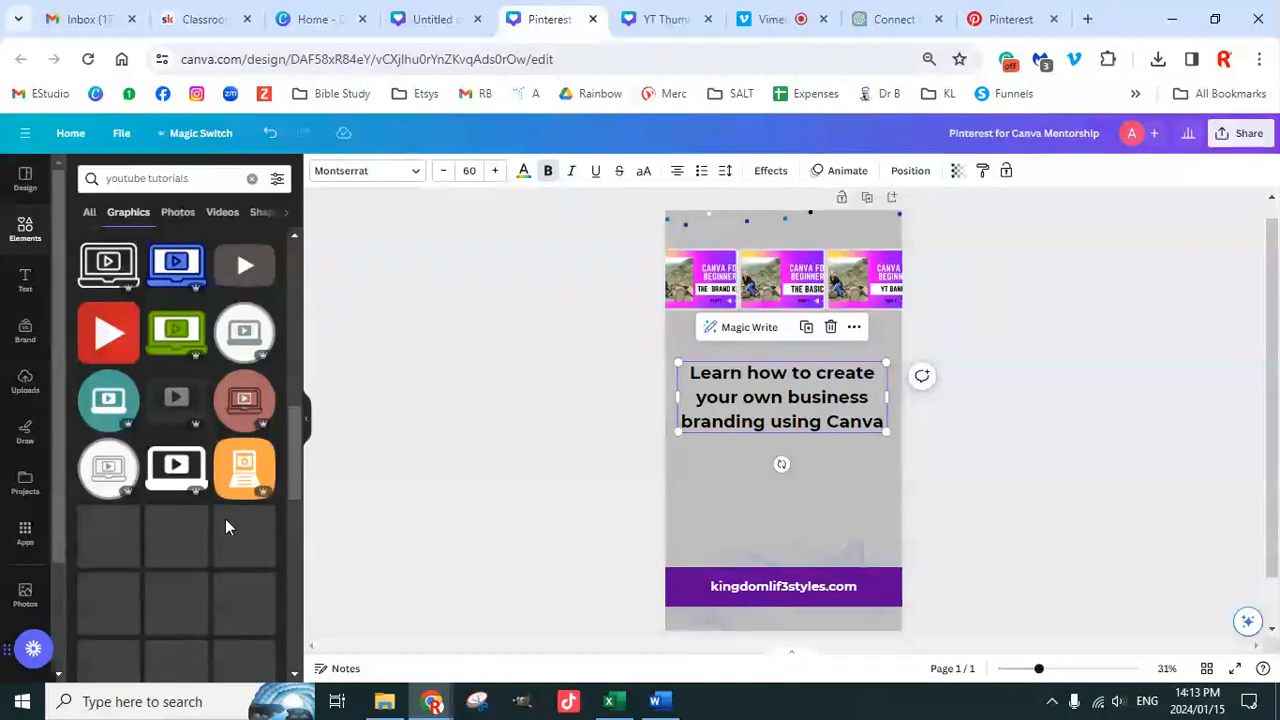
scroll(222, 521, "down", 3)
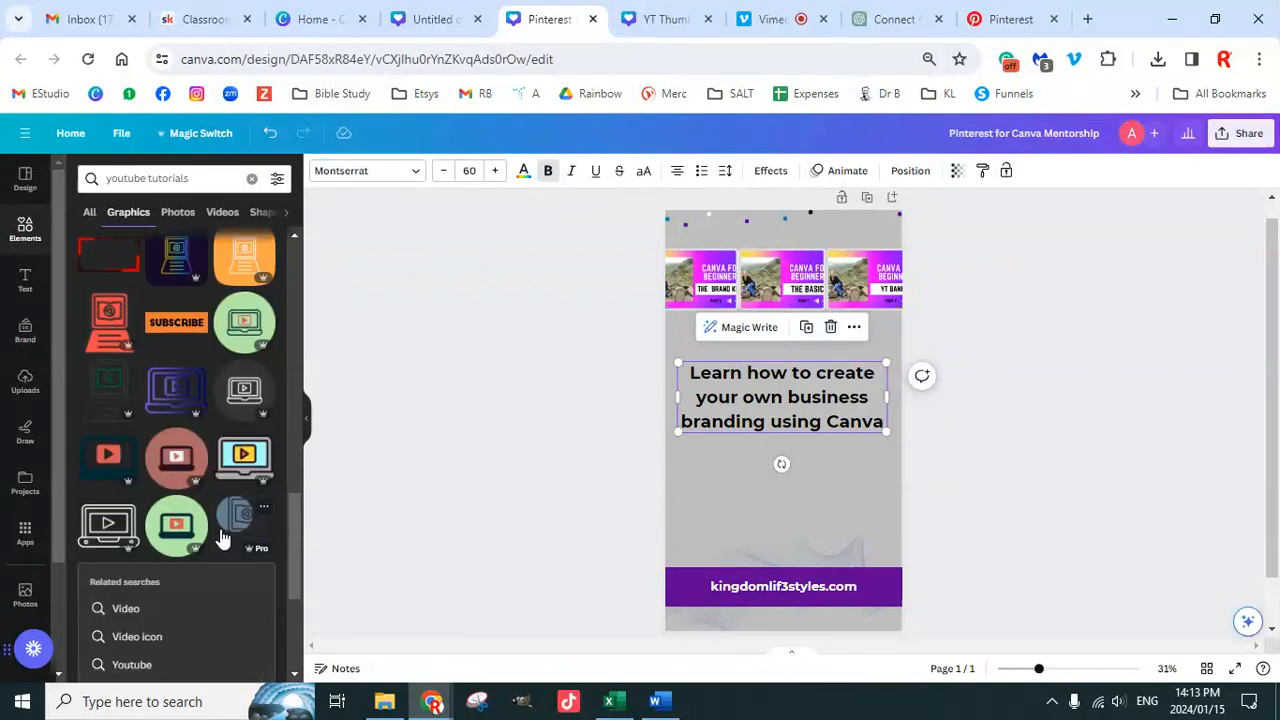
scroll(218, 540, "down", 3)
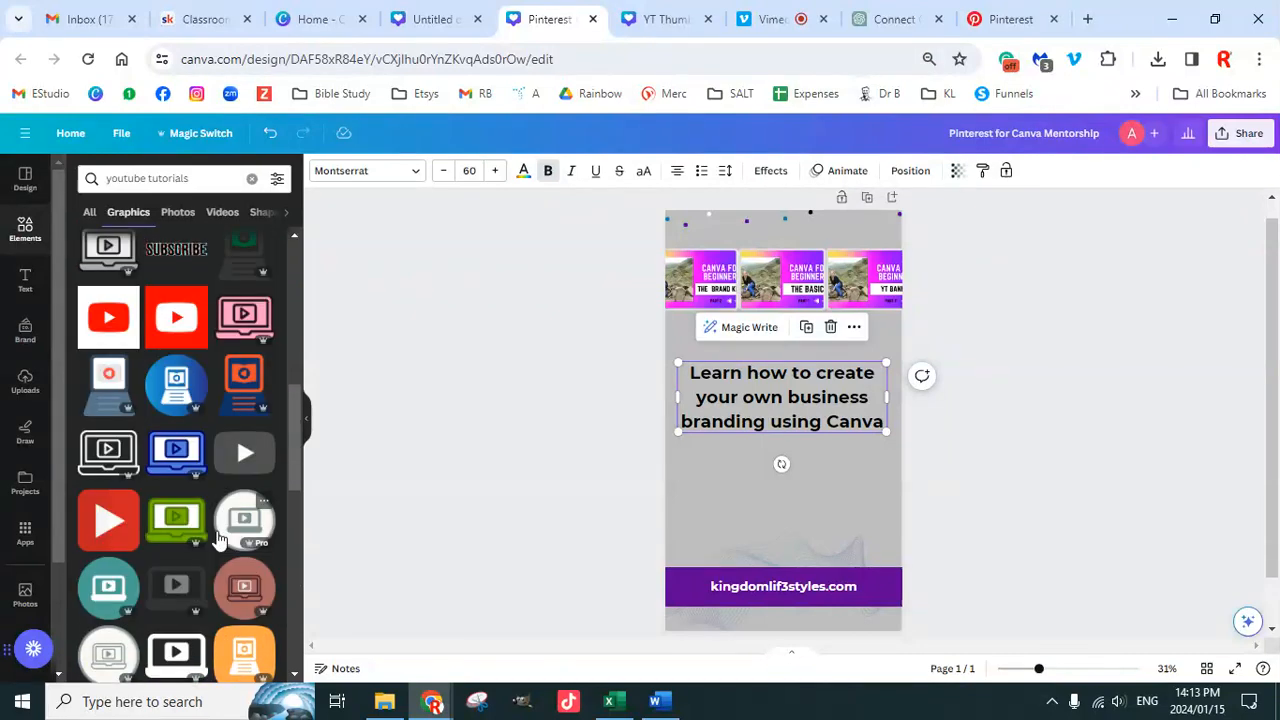
scroll(222, 540, "up", 3)
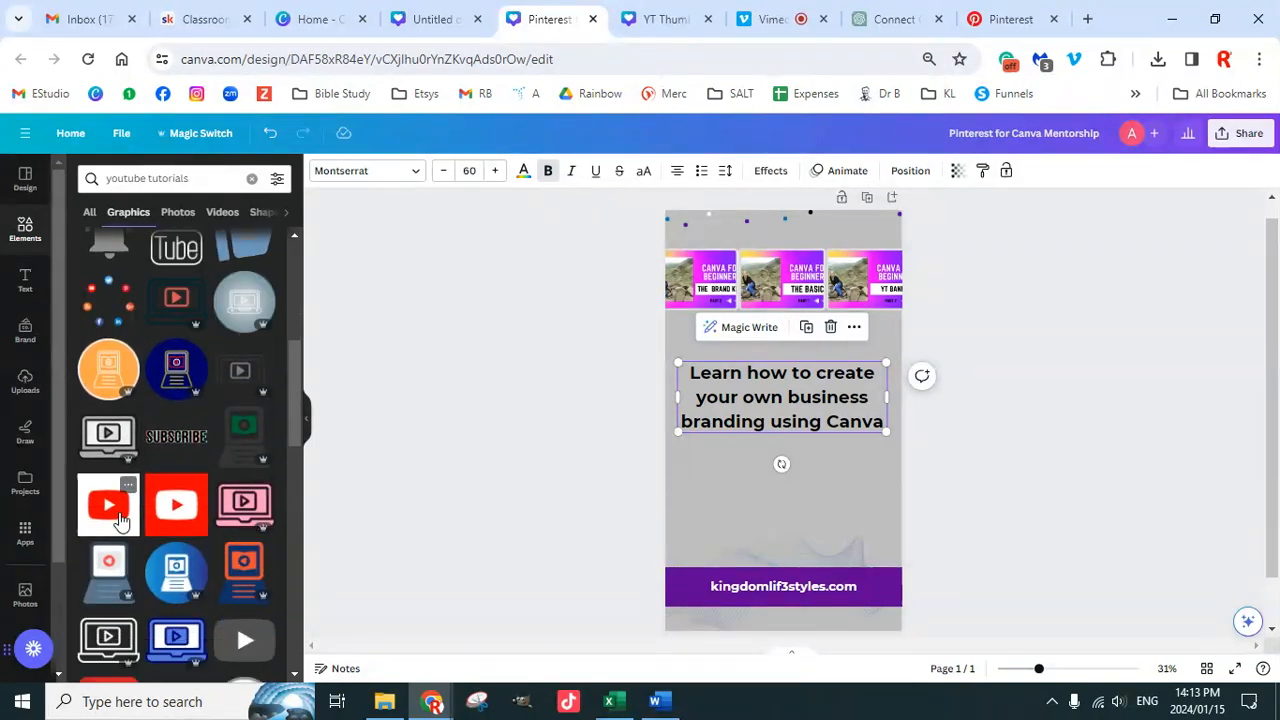
left_click(108, 503)
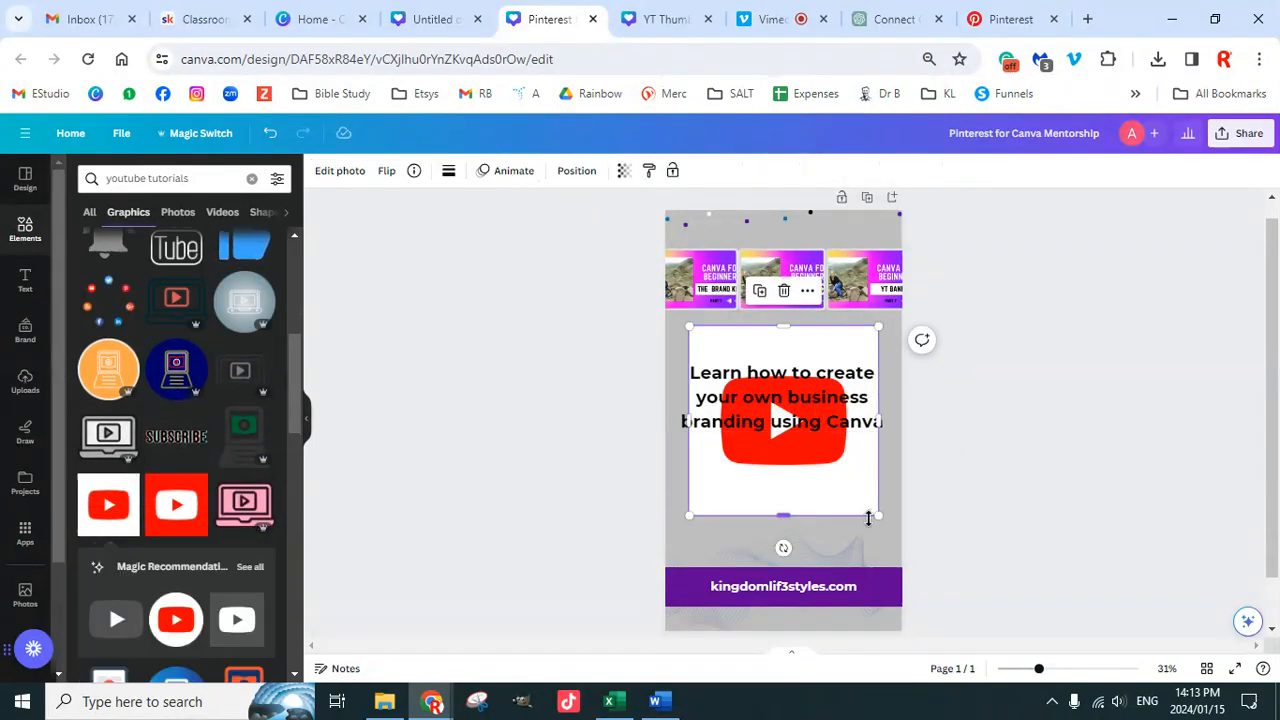
left_click_drag(876, 515, 718, 354)
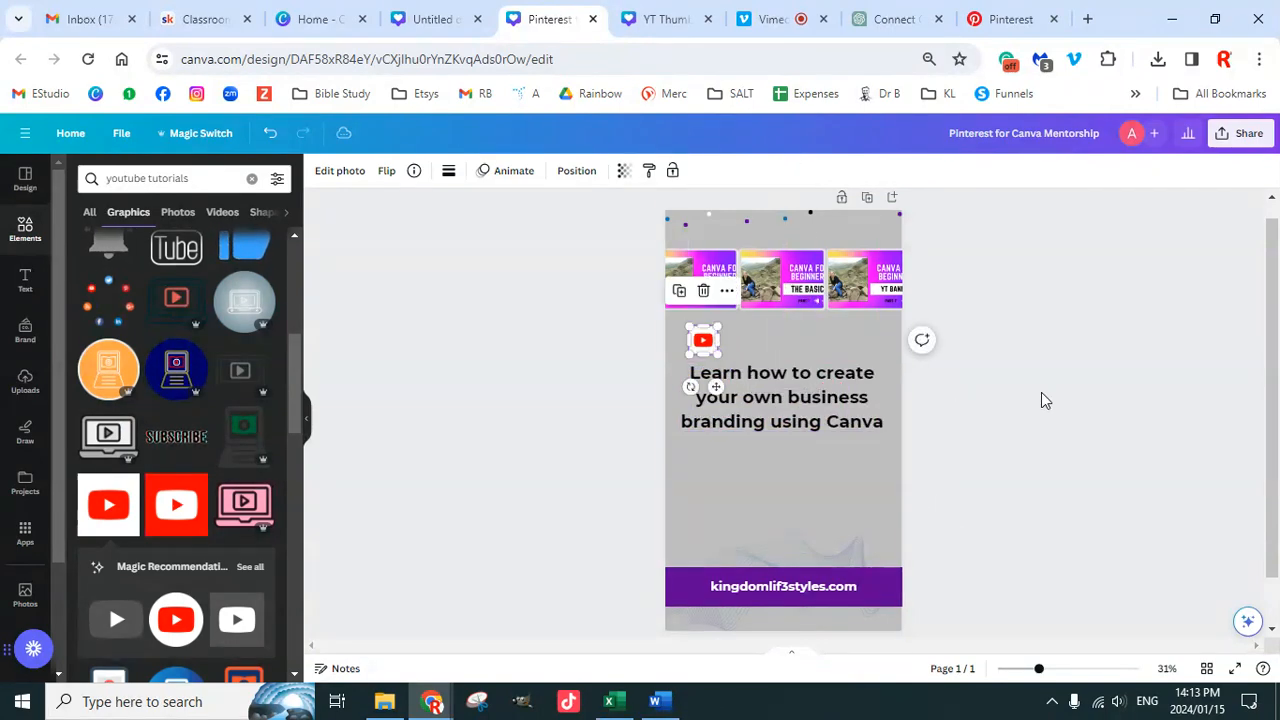
Step: Ungroup the website band and place a copy of its website text beside the YouTube icon
left_click(800, 598)
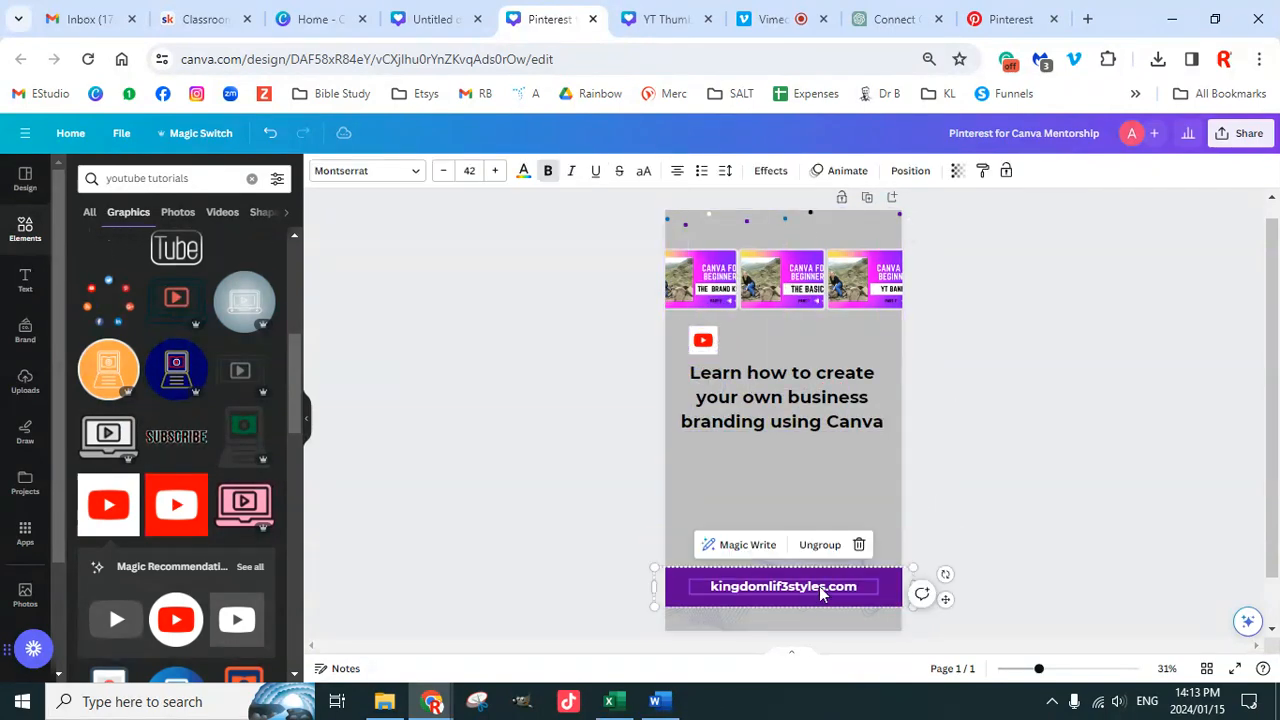
left_click(824, 547)
left_click(1022, 541)
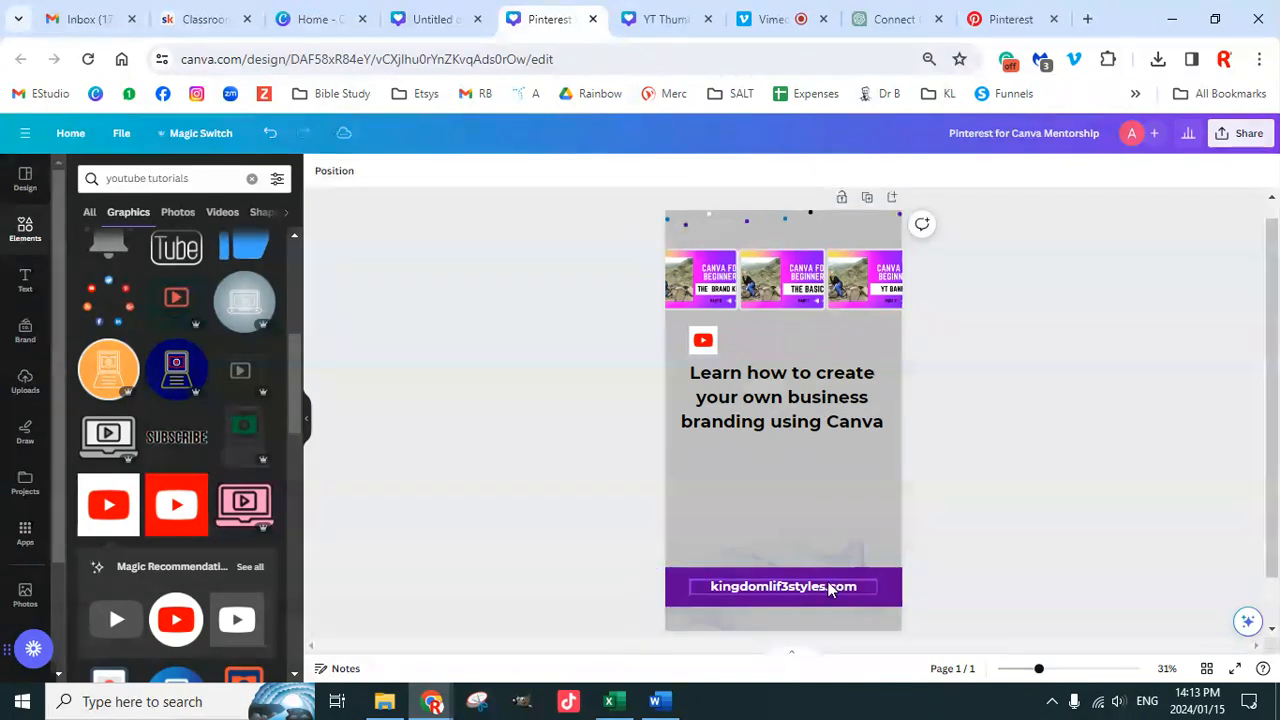
left_click(831, 589)
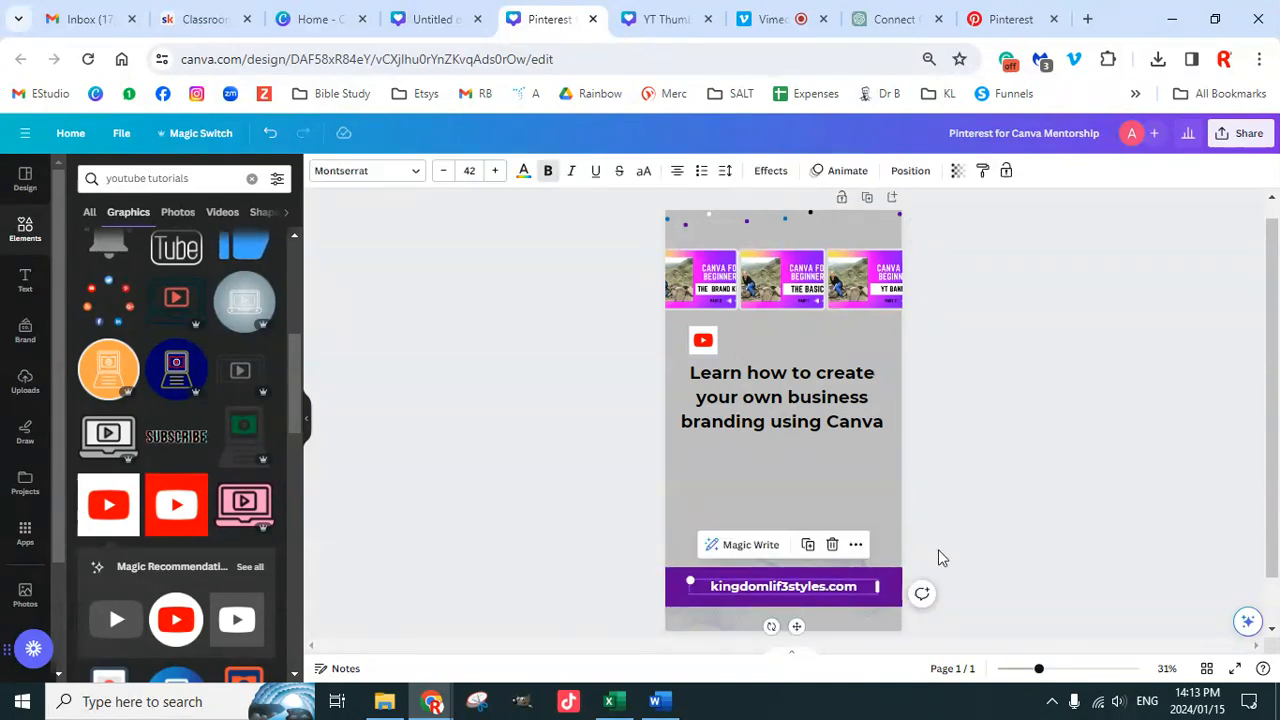
left_click_drag(855, 589, 851, 341)
Step: Replace the copied text beside the YouTube icon with "FREE CANVA TUTORIALS"
double_click(850, 340)
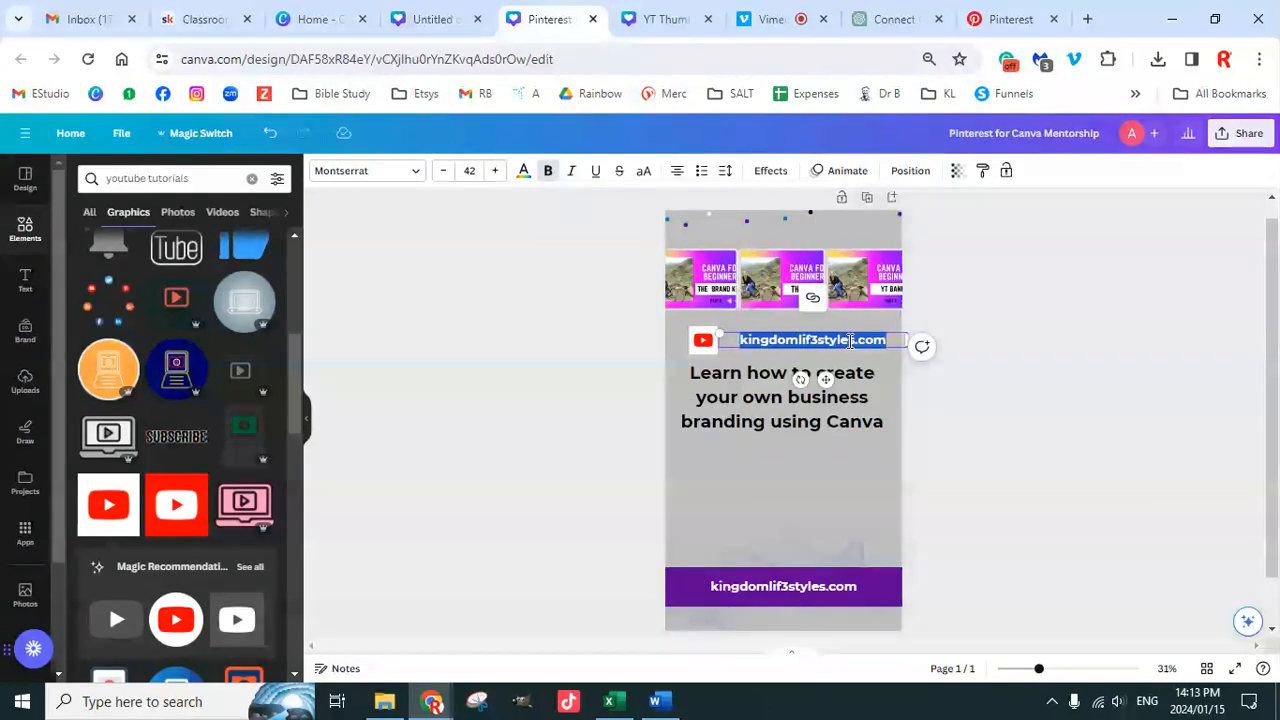
type("FREE")
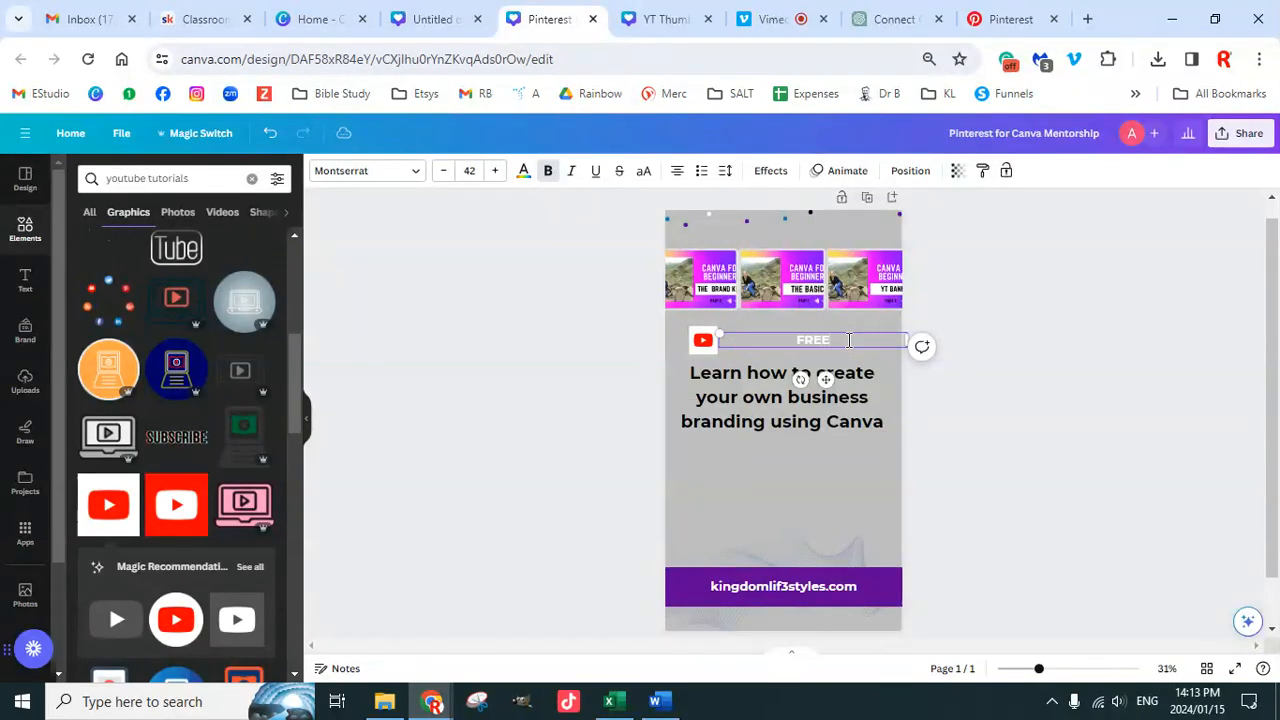
type(" CANVA")
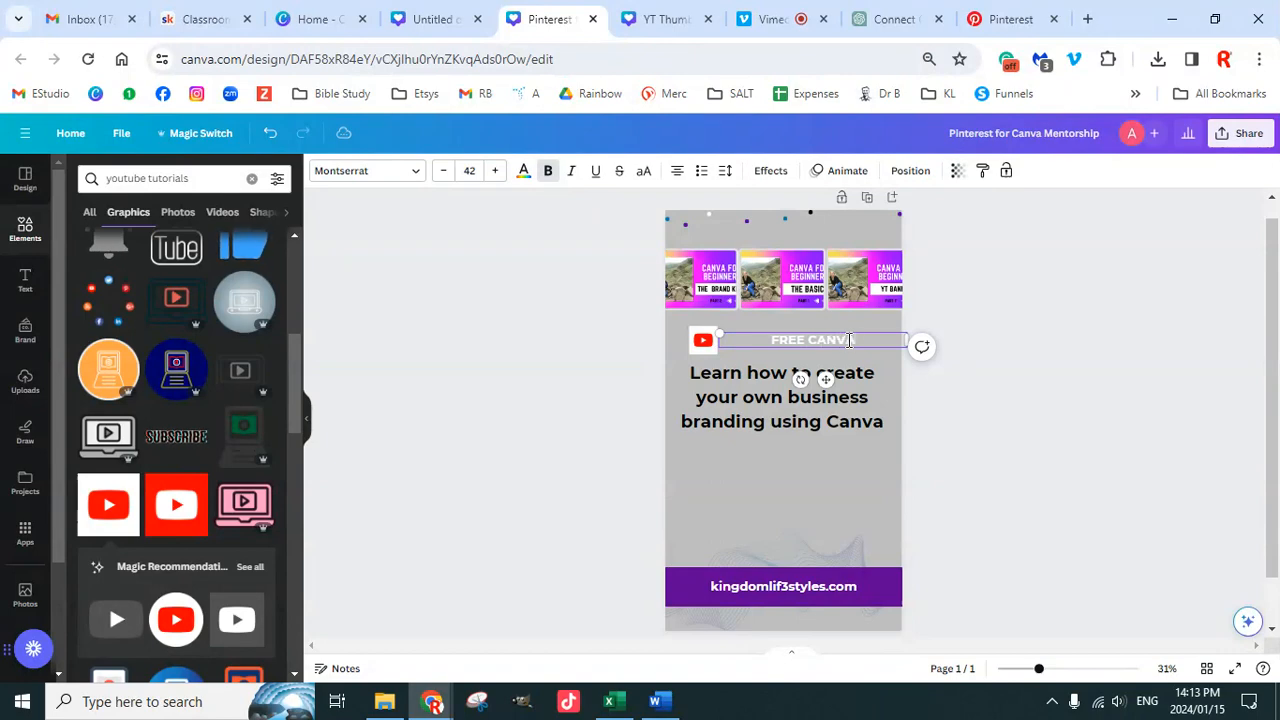
type(" TUT")
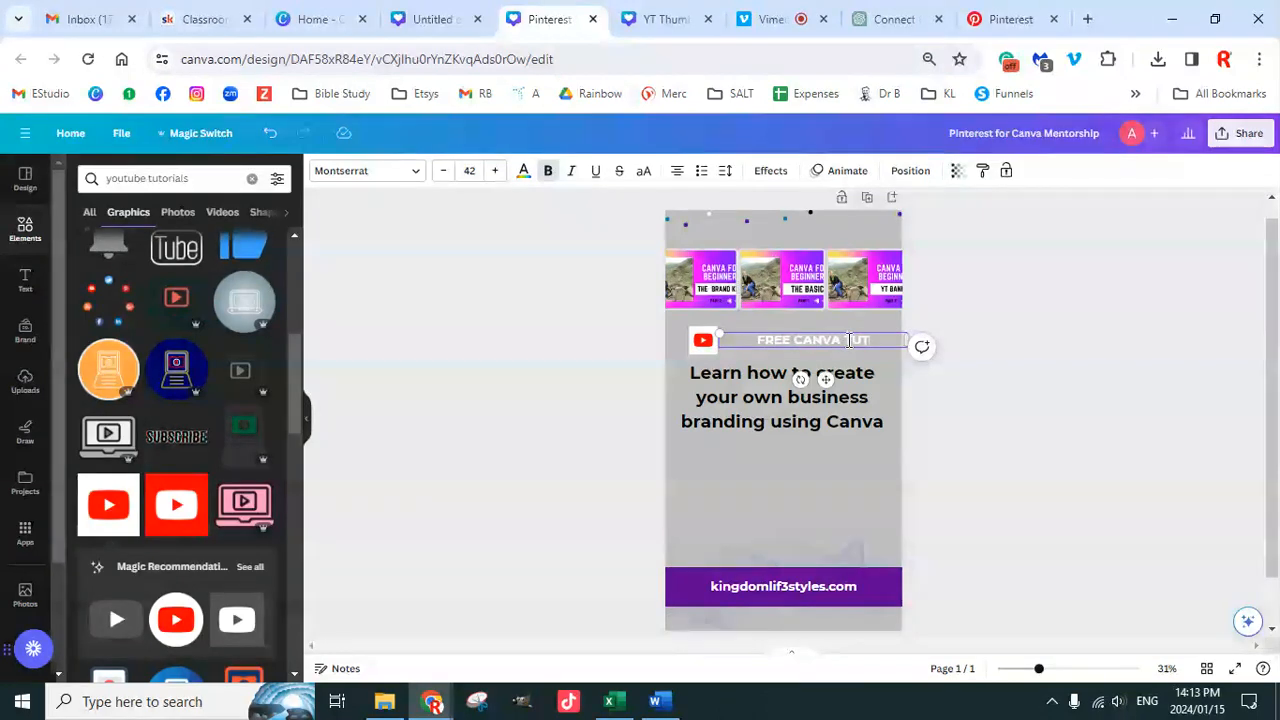
type("ORIALS")
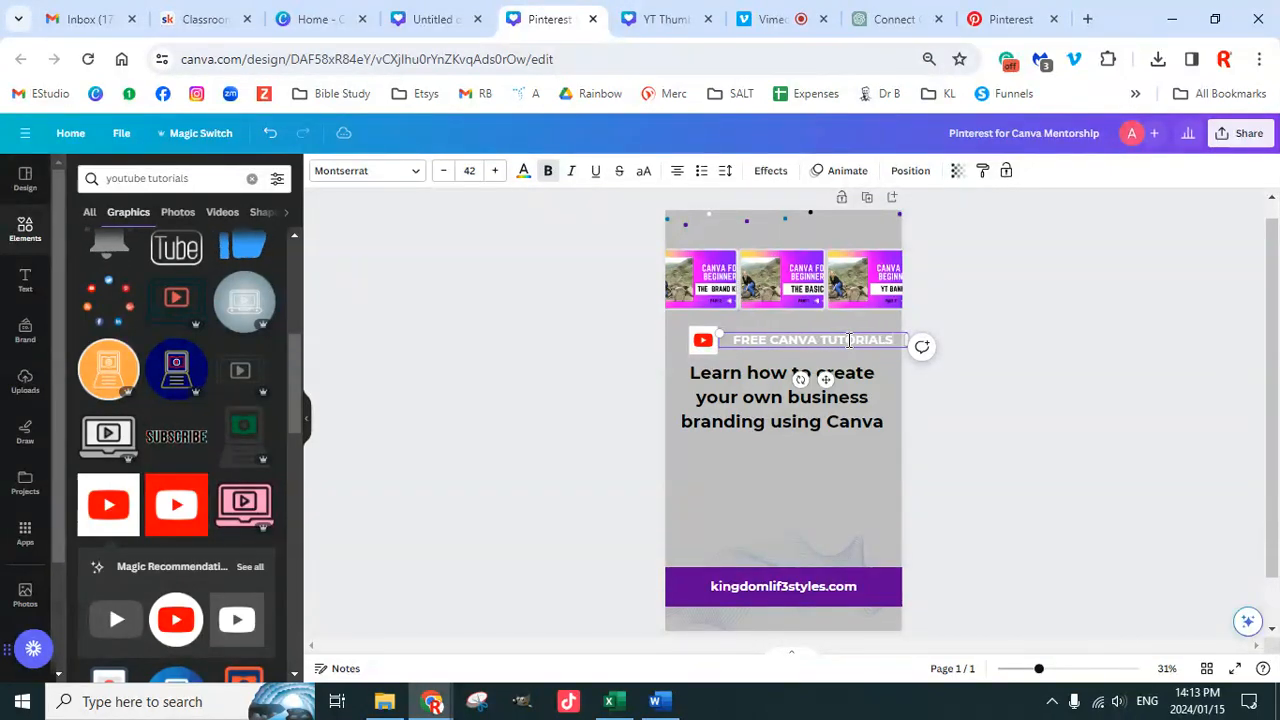
left_click(920, 223)
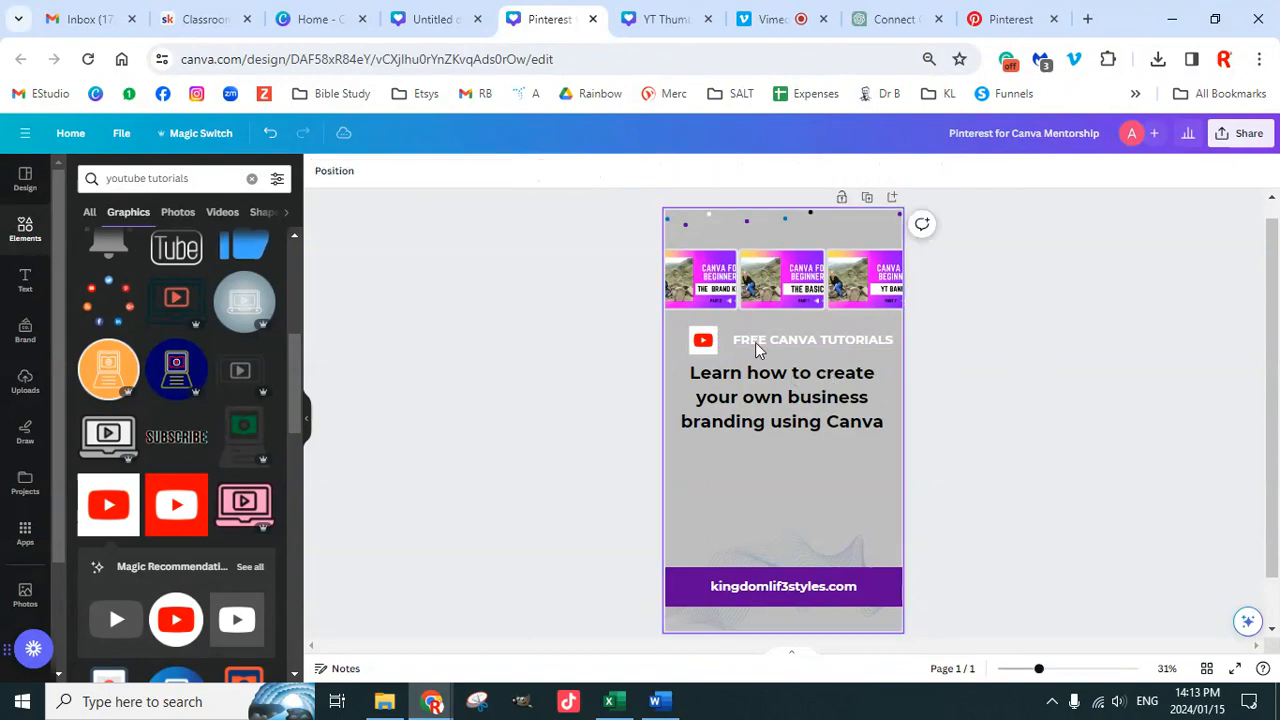
Step: Group the YouTube icon with the "FREE CANVA TUTORIALS" text and move the group to the page's upper edge, centred horizontally
left_click(703, 340)
left_click(812, 340, "shift")
left_click(979, 170)
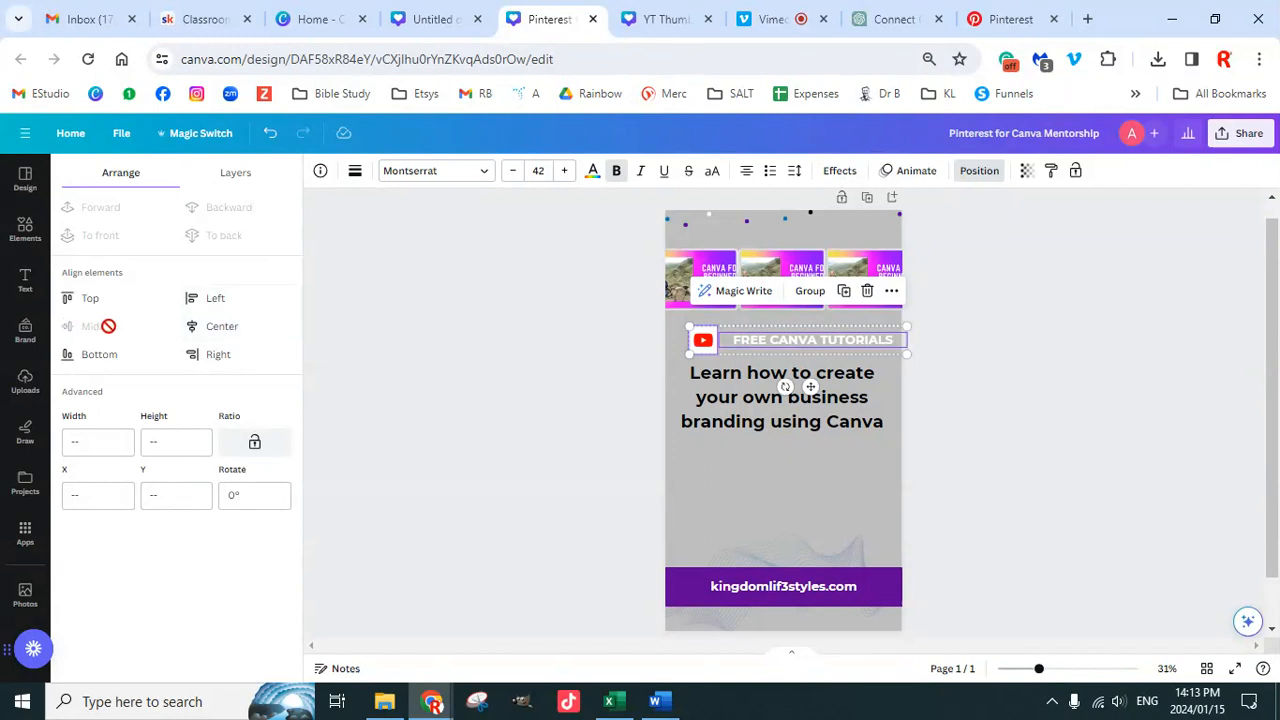
left_click(812, 291)
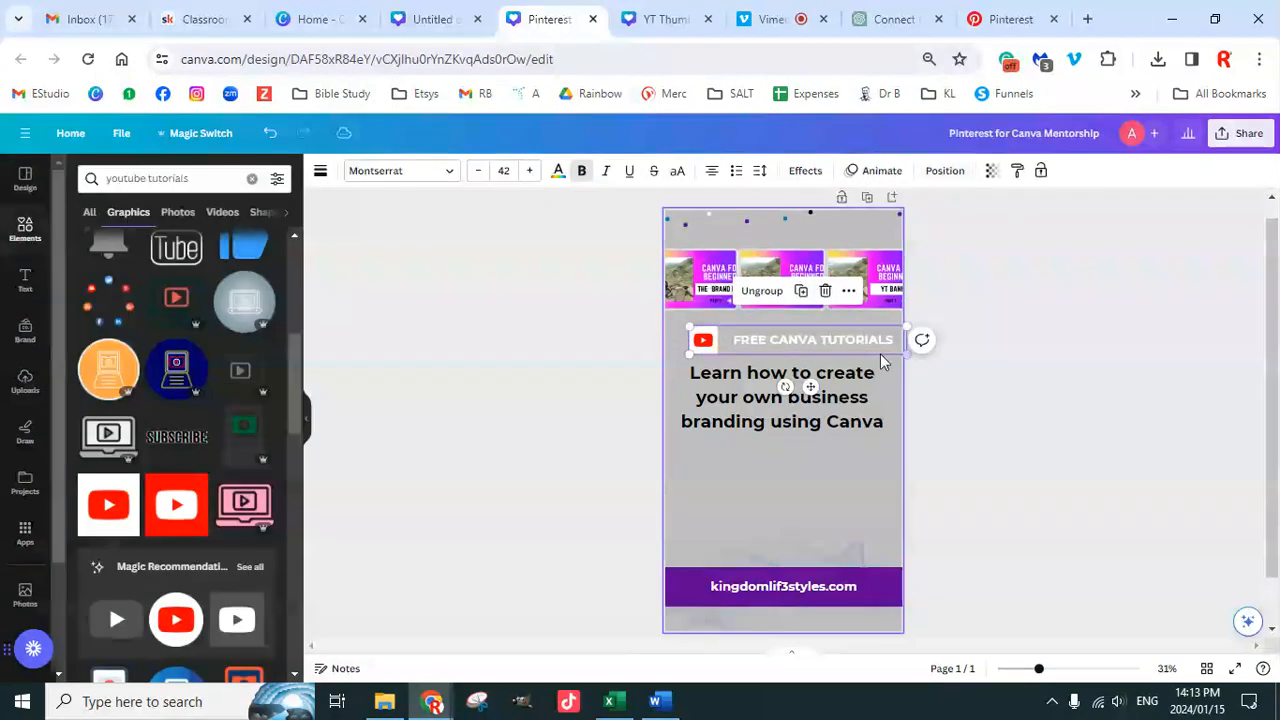
left_click_drag(857, 337, 850, 245)
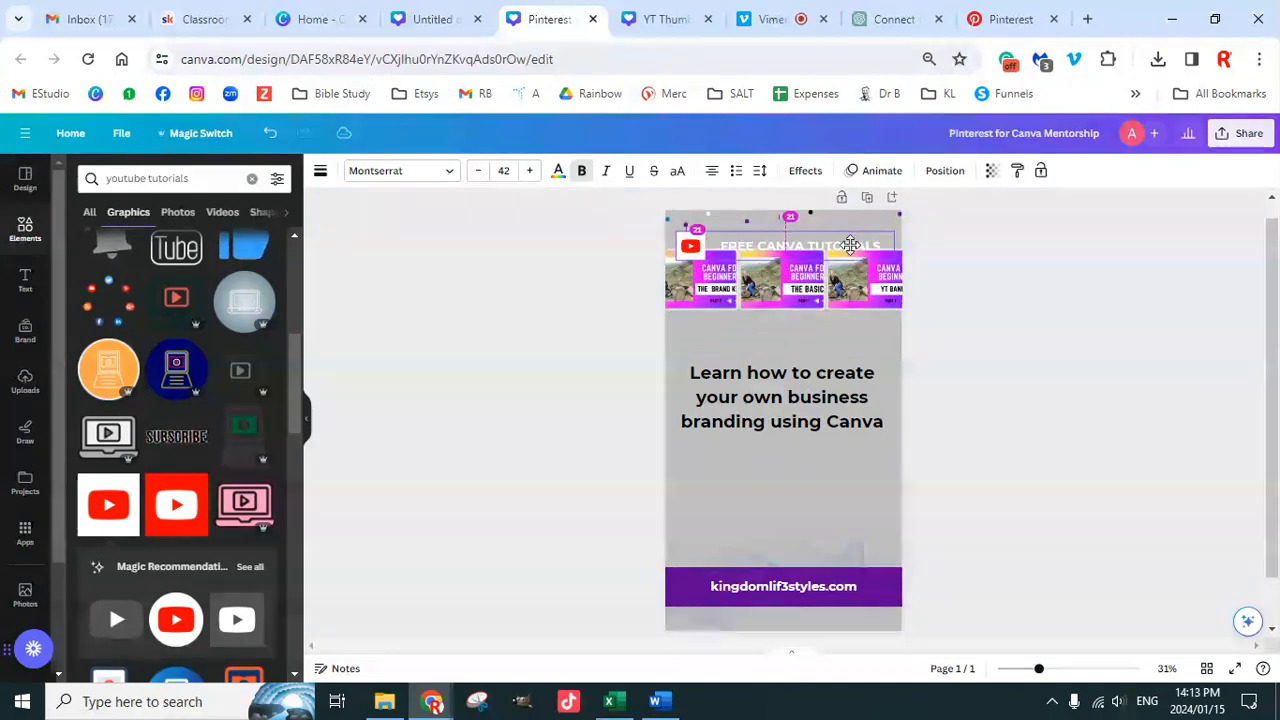
Step: Move the row of thumbnails slightly lower so it sits clear below the "FREE CANVA TUTORIALS" line, centred on the page
left_click(858, 277)
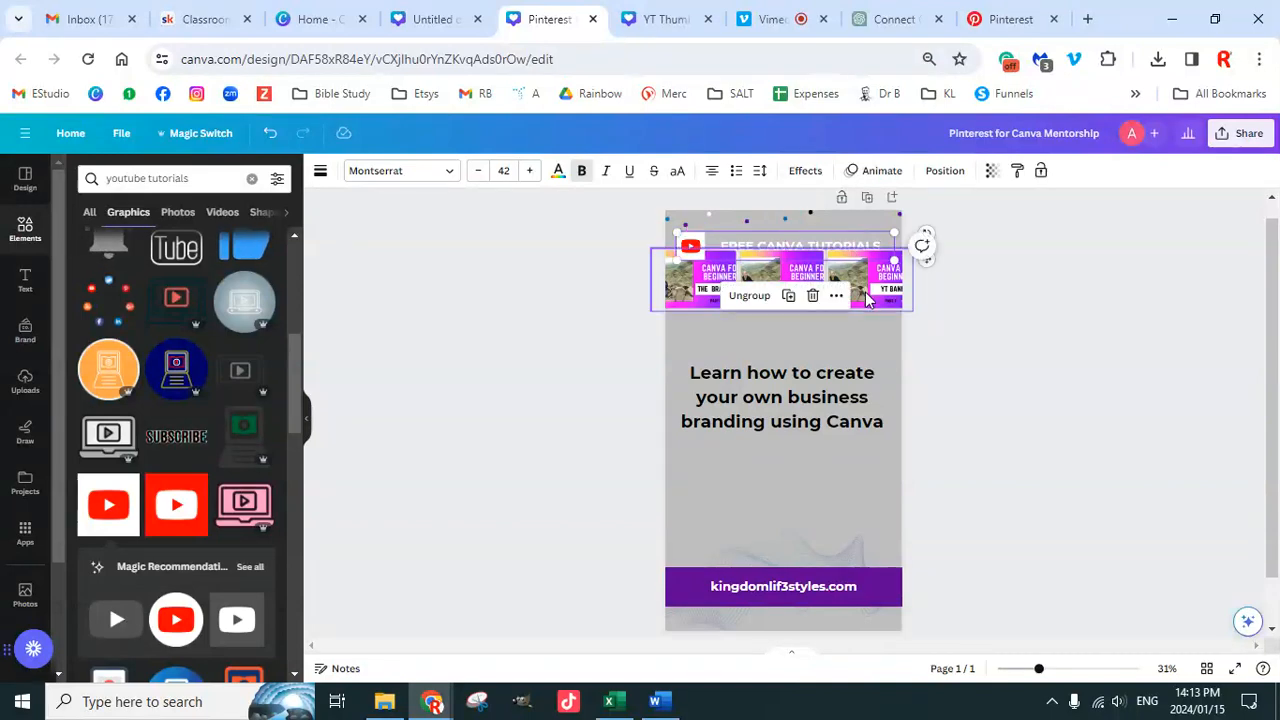
left_click_drag(868, 300, 864, 311)
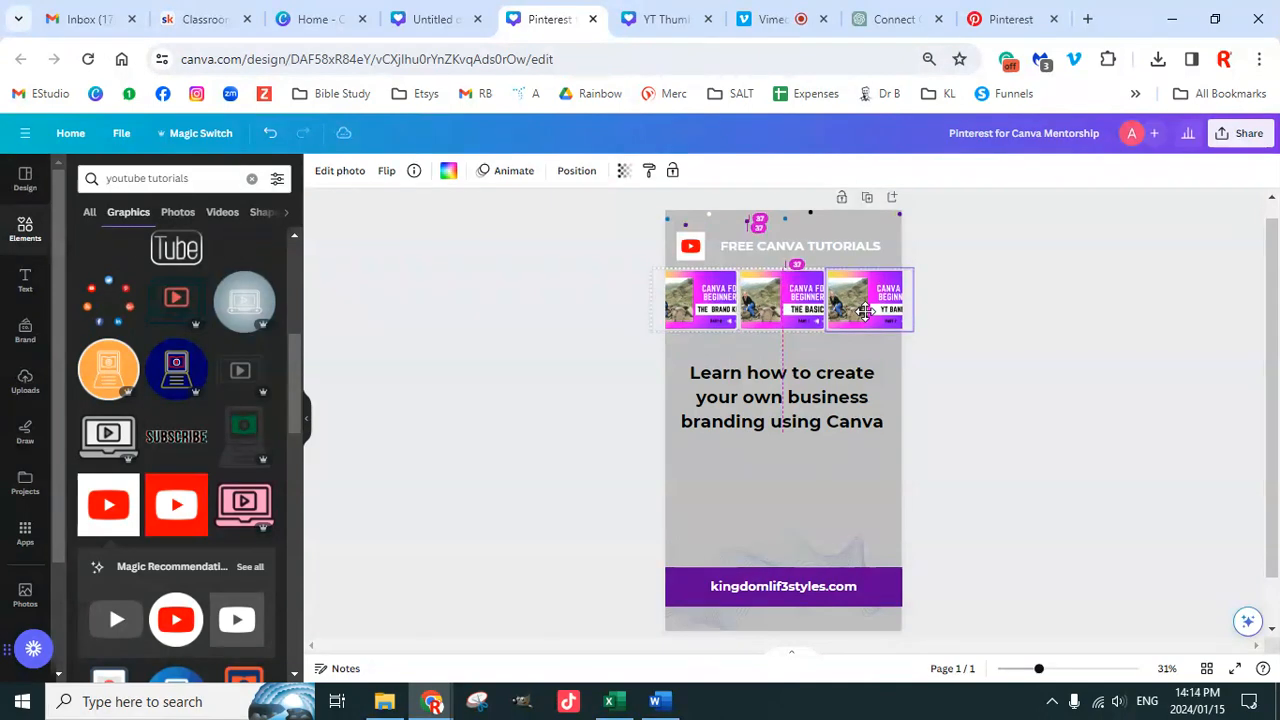
left_click(1077, 371)
Step: Insert "for social media" before "using Canva" in the heading
left_click(799, 424)
left_click(799, 421)
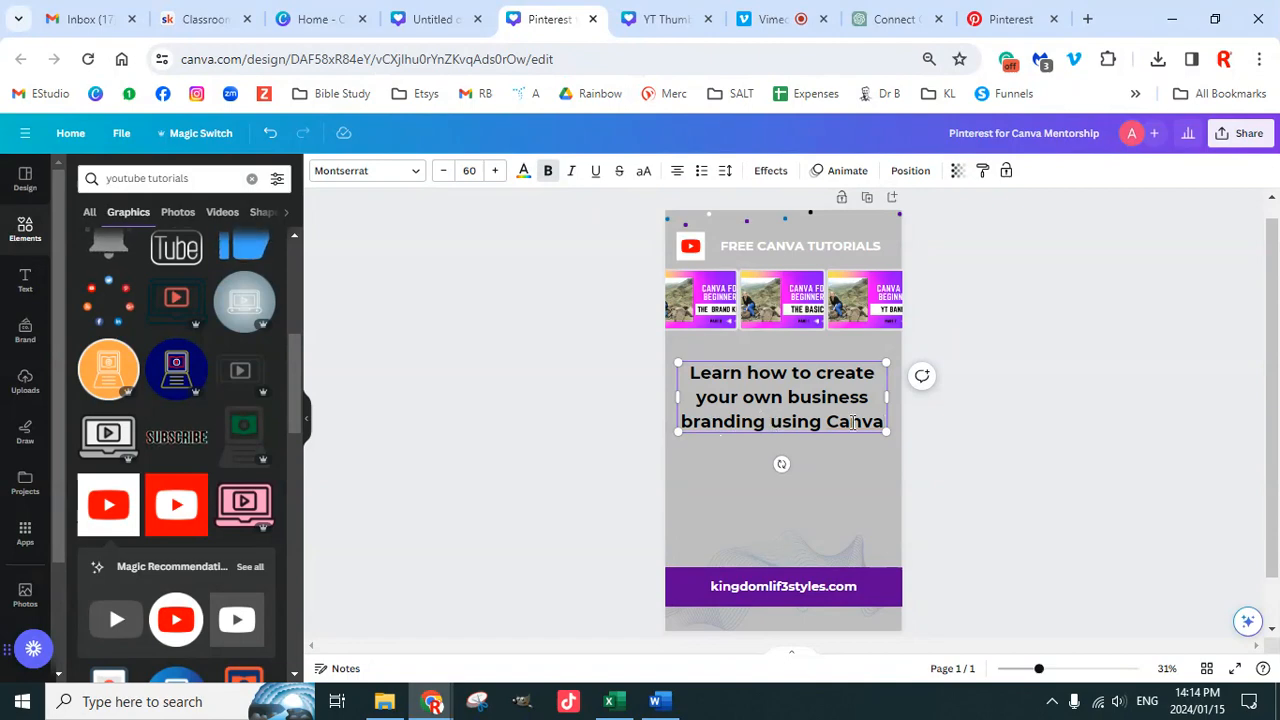
type("for social m")
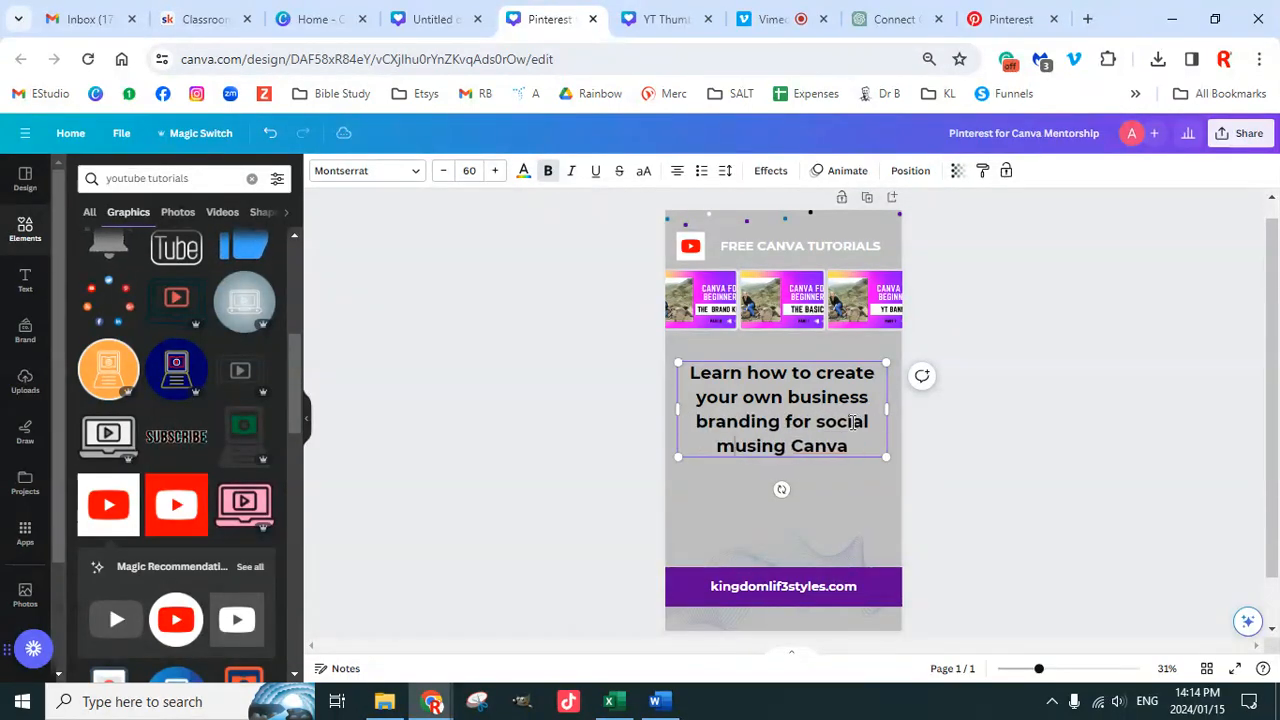
type("edia")
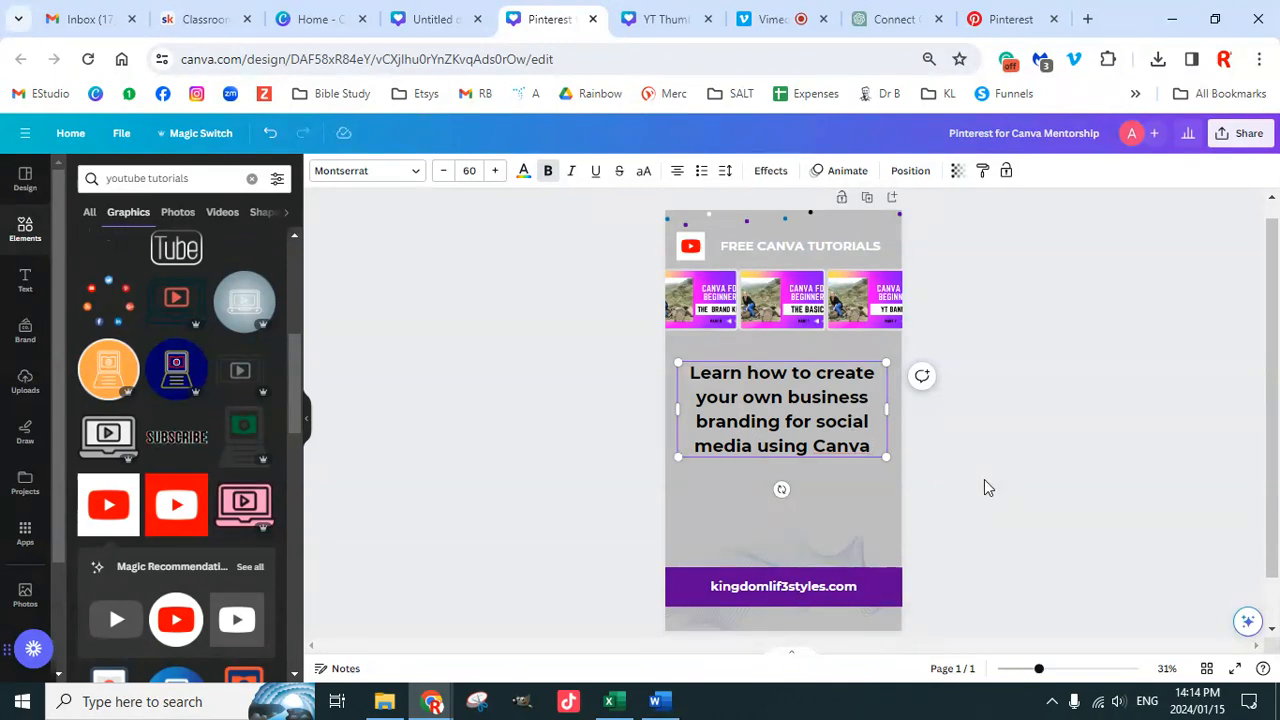
Step: Add the line "Just go to my FREE YOUTUBE TUTORIALS" to the end of the heading, separated by a blank line
key("Return")
key("Return")
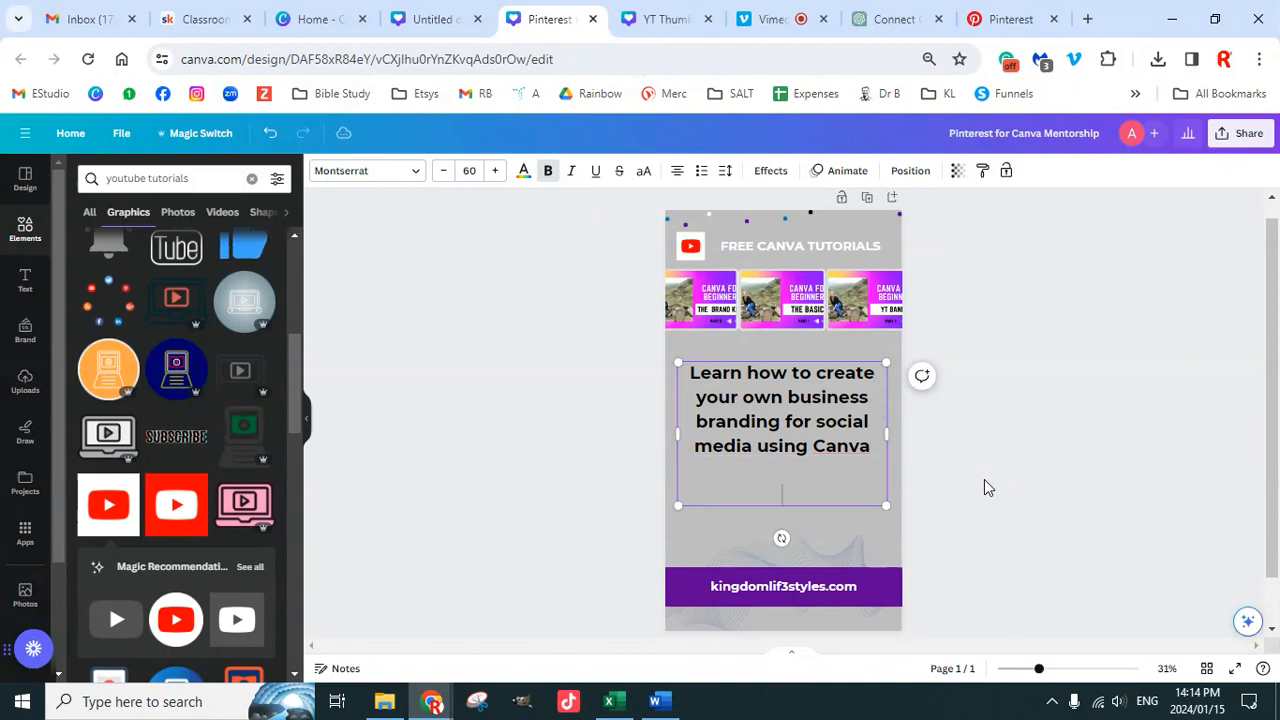
type("Just go to")
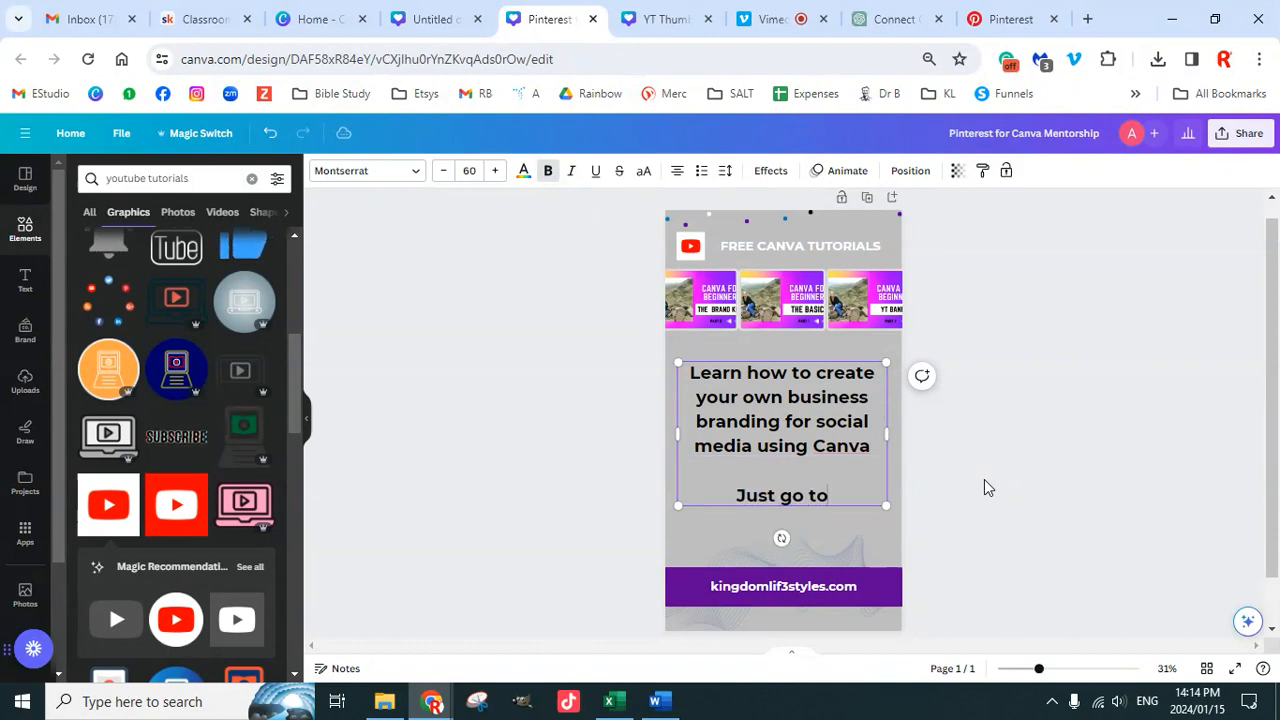
type(" my FRE")
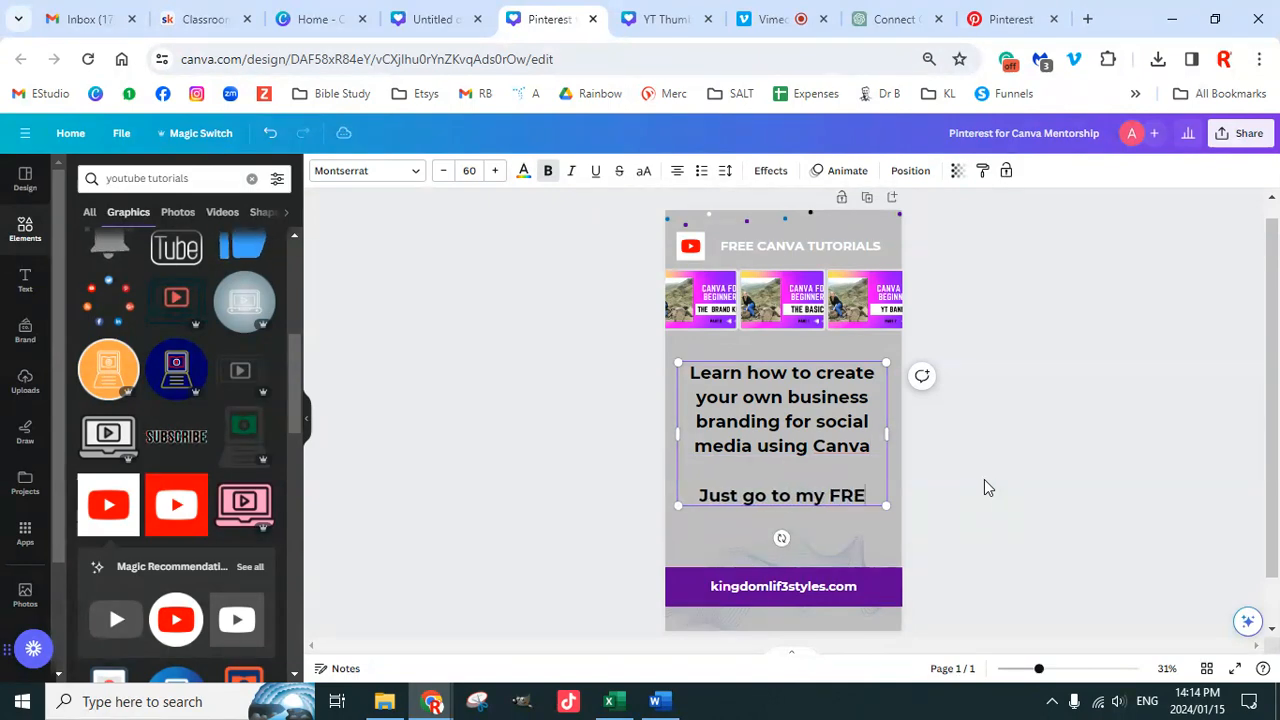
type("E YOU")
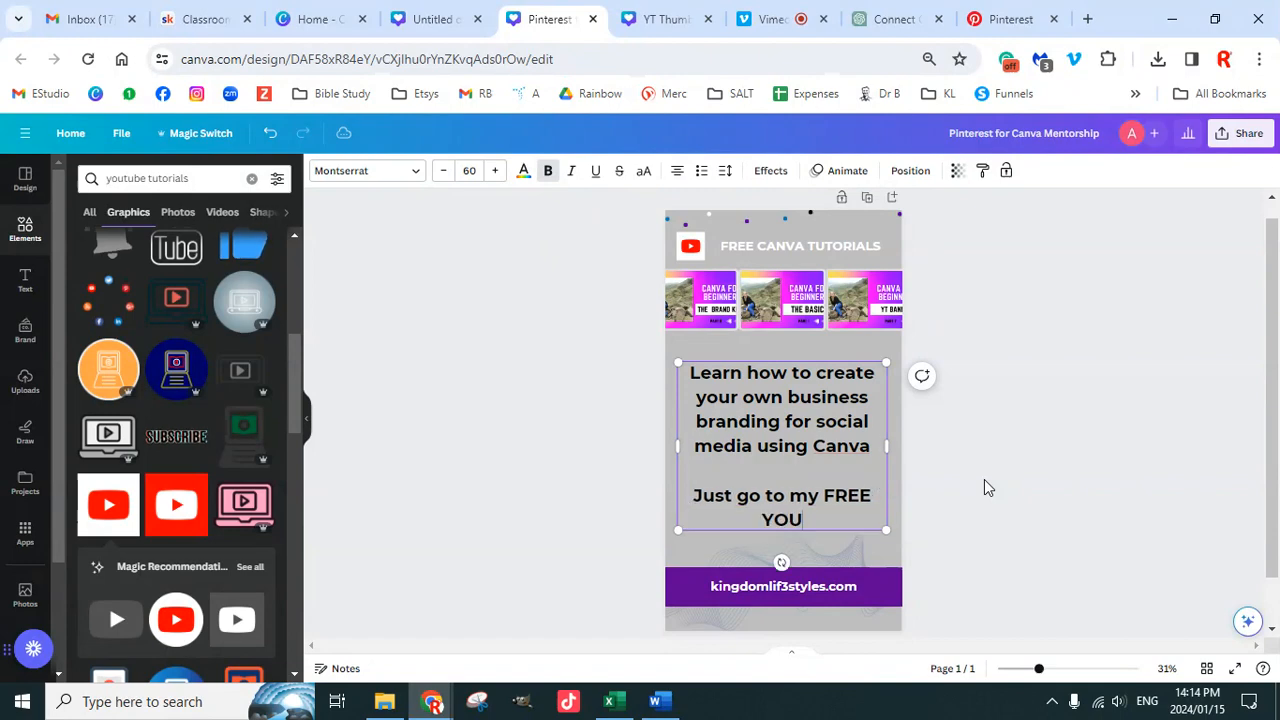
type("TUBE TUTORIALS")
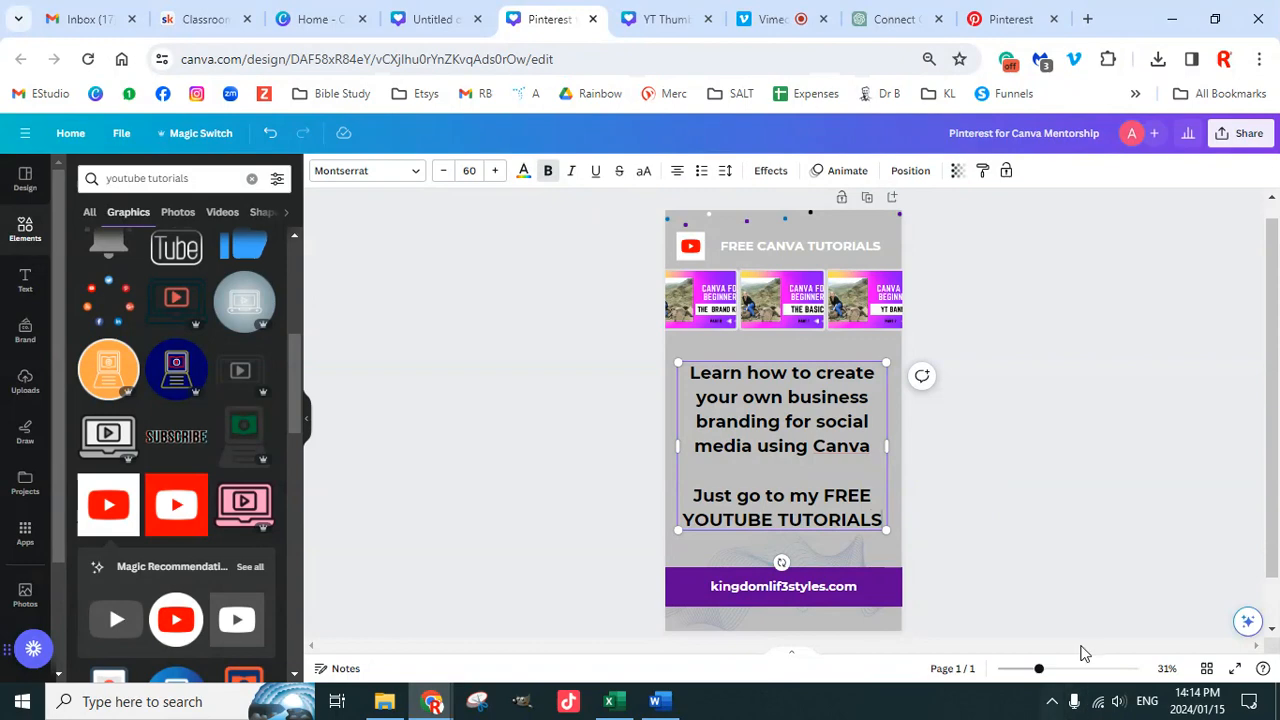
Step: Move the heading text slightly up between the thumbnail row and the website band
left_click(1032, 479)
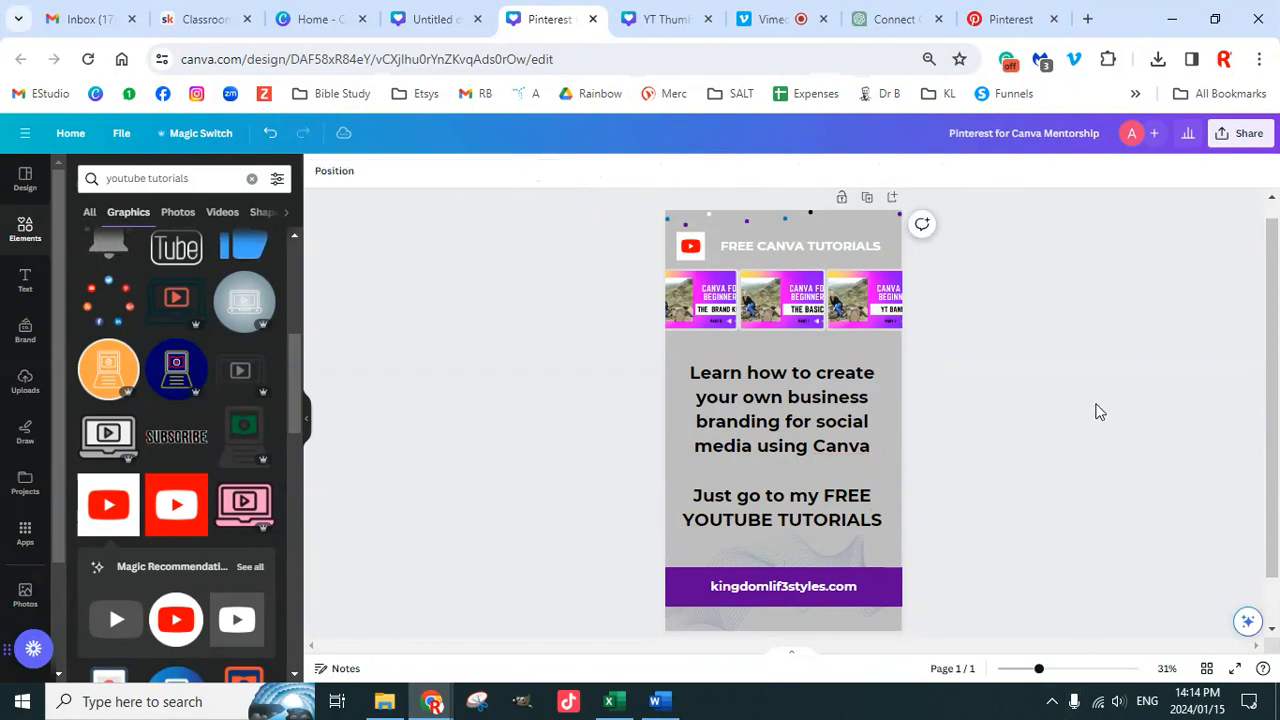
left_click(851, 462)
left_click_drag(851, 462, 849, 457)
left_click(1051, 374)
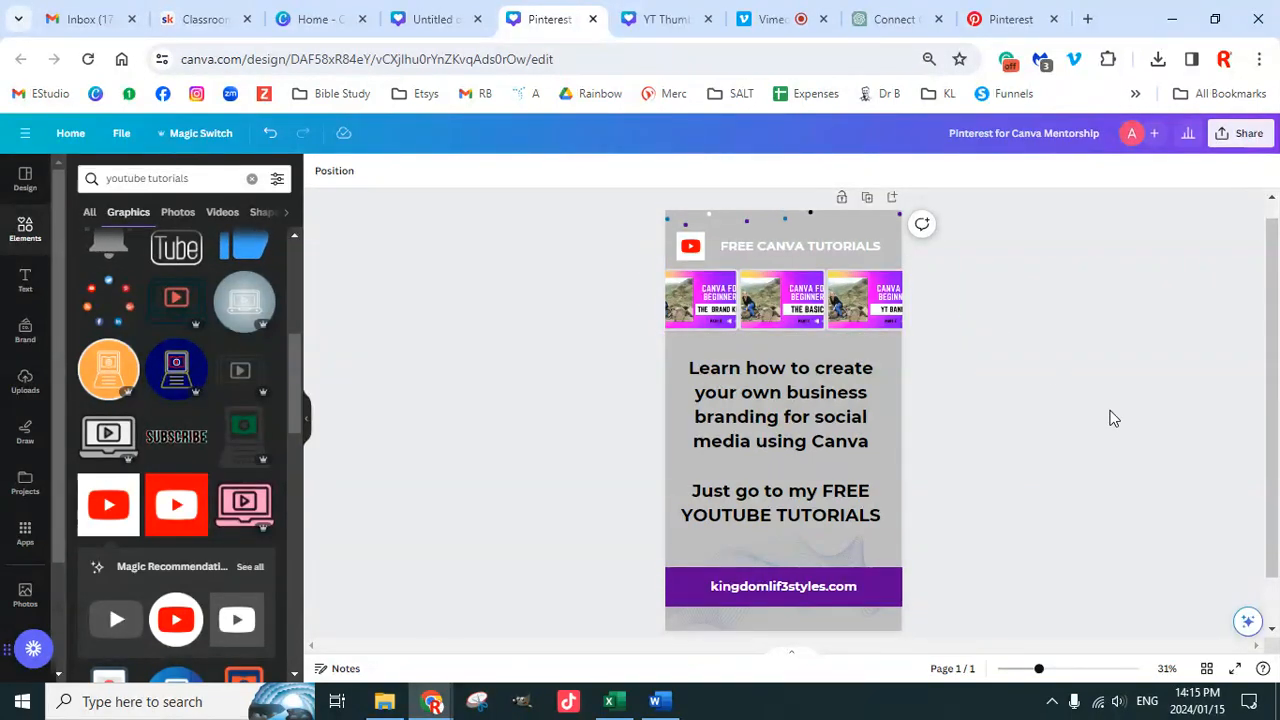
left_click(805, 437)
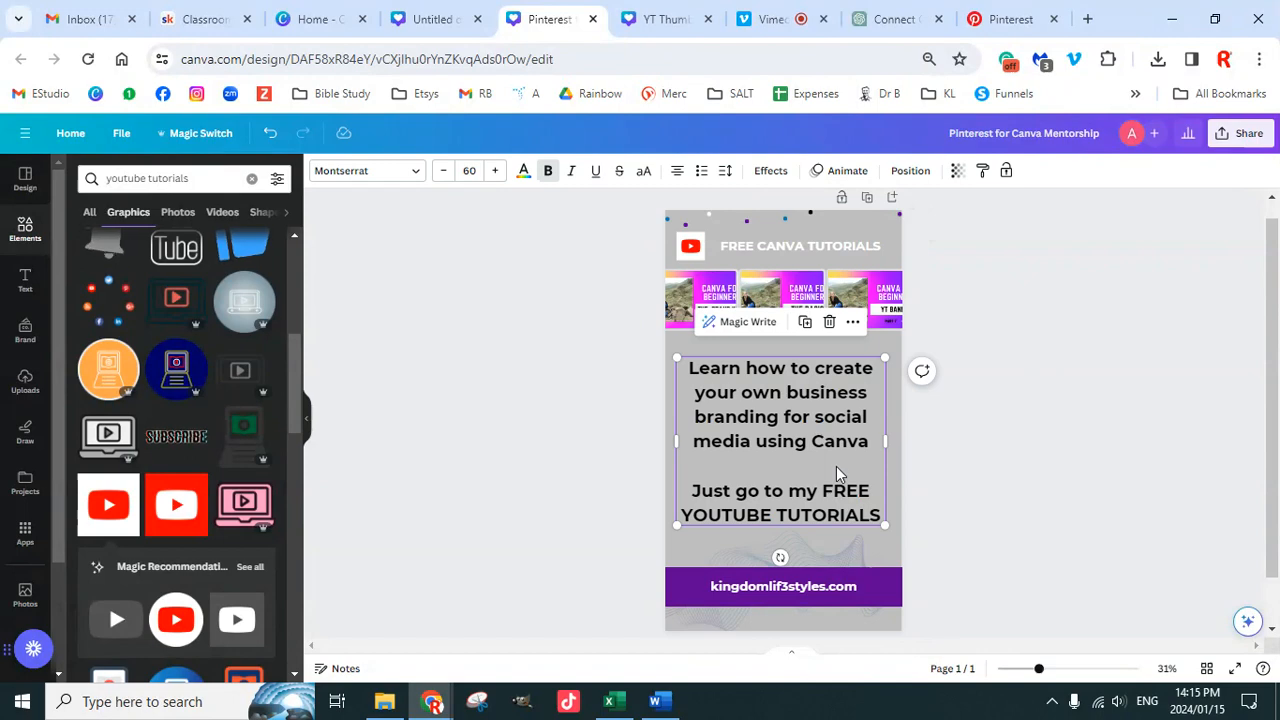
Step: Review the existing pins on the Canva Branding Mentorship board in Pinterest and return to the pin design in Canva
left_click(1003, 24)
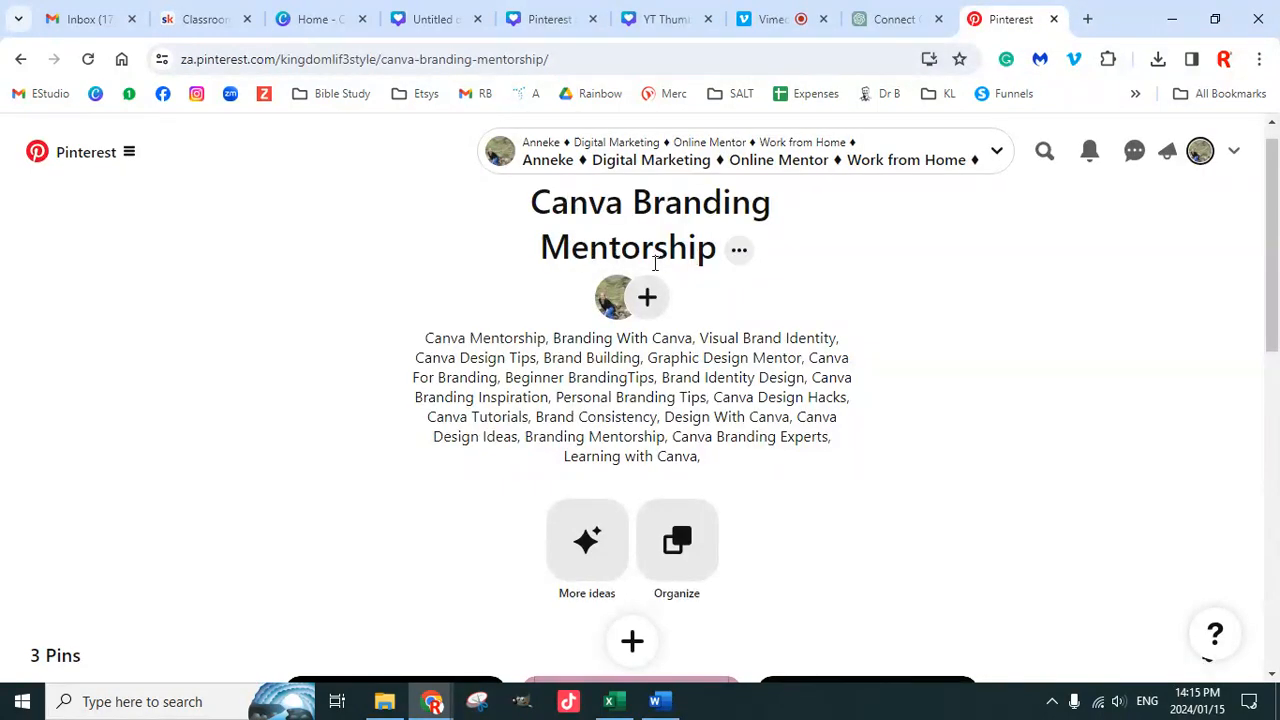
scroll(723, 443, "down", 5)
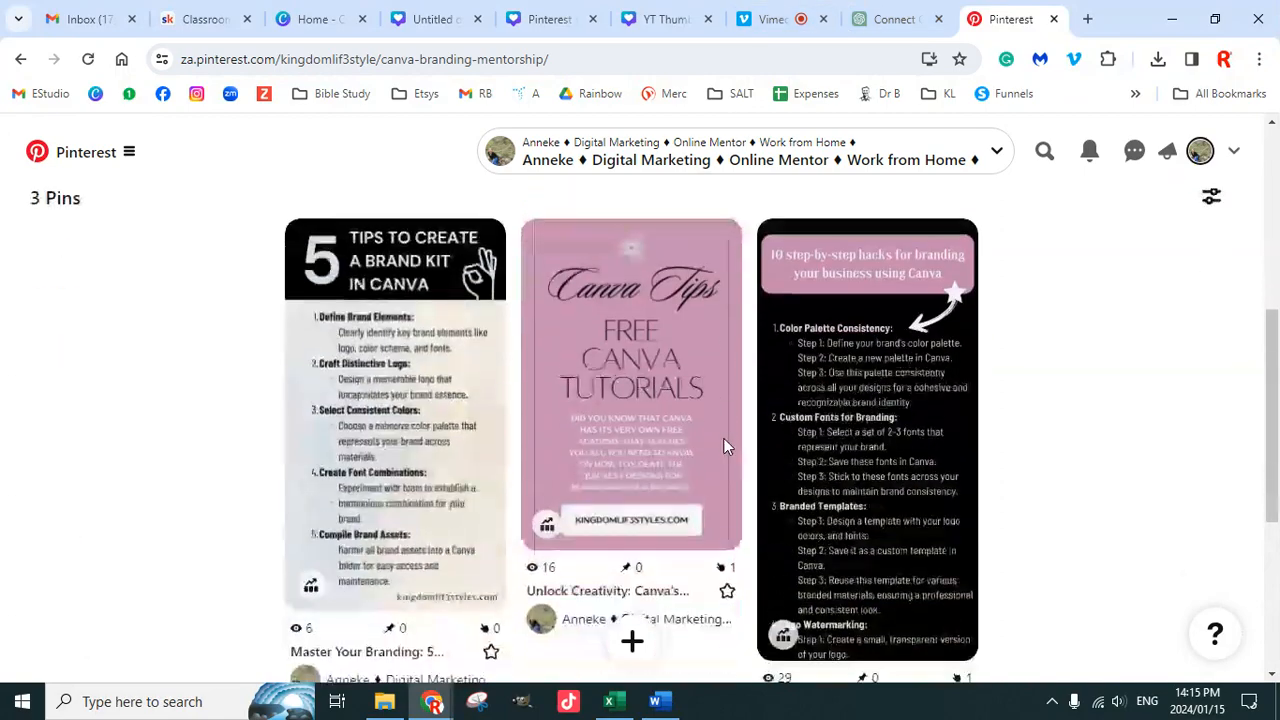
scroll(440, 400, "down", 2)
scroll(440, 400, "up", 3)
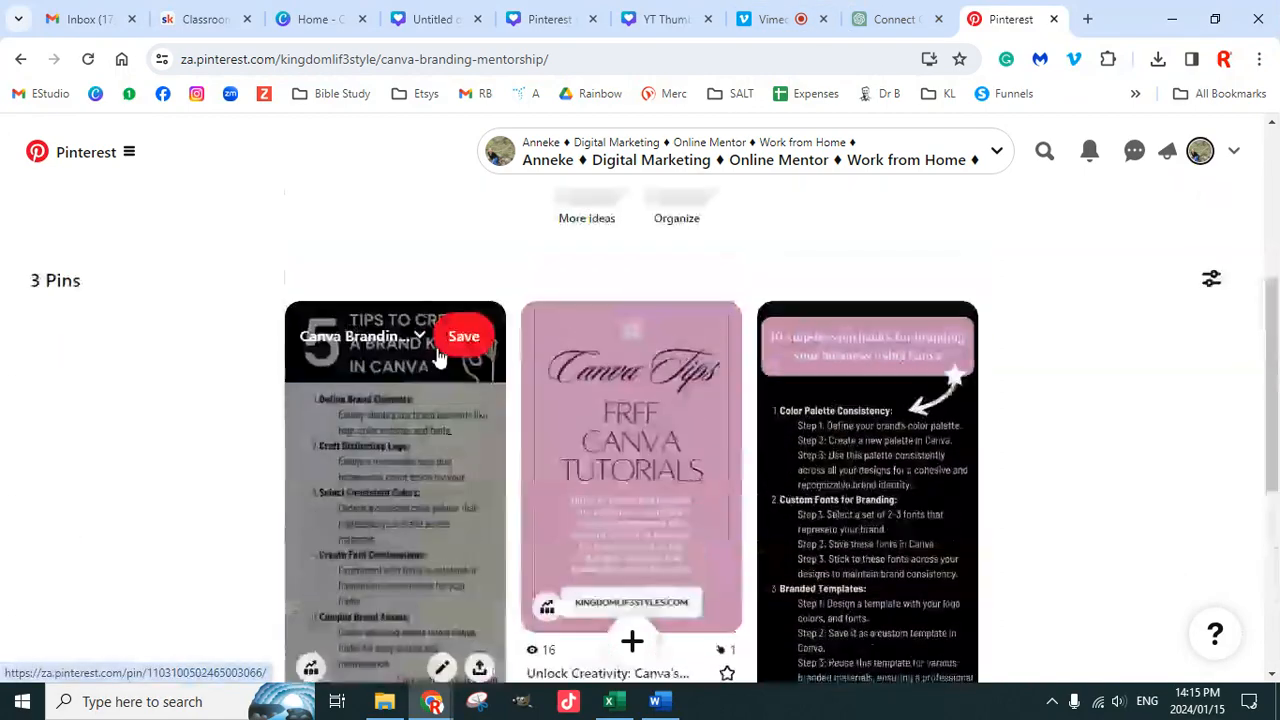
scroll(814, 331, "up", 4)
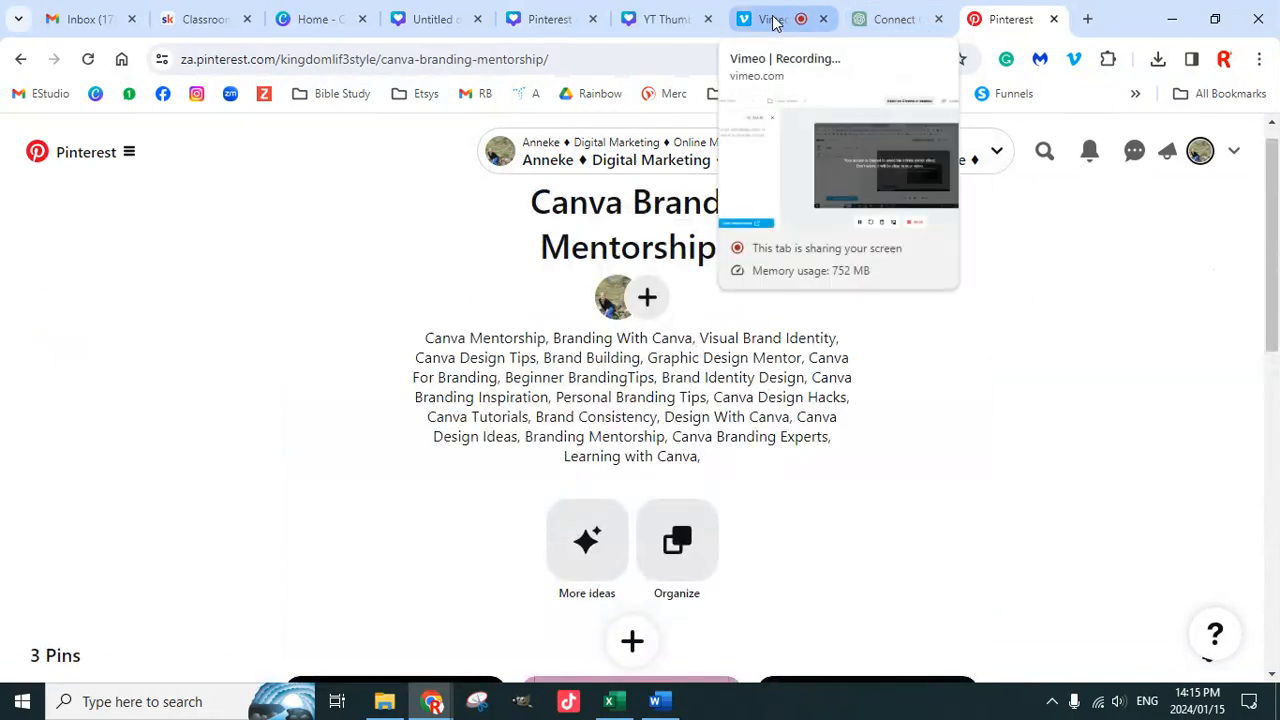
left_click(665, 20)
left_click(549, 19)
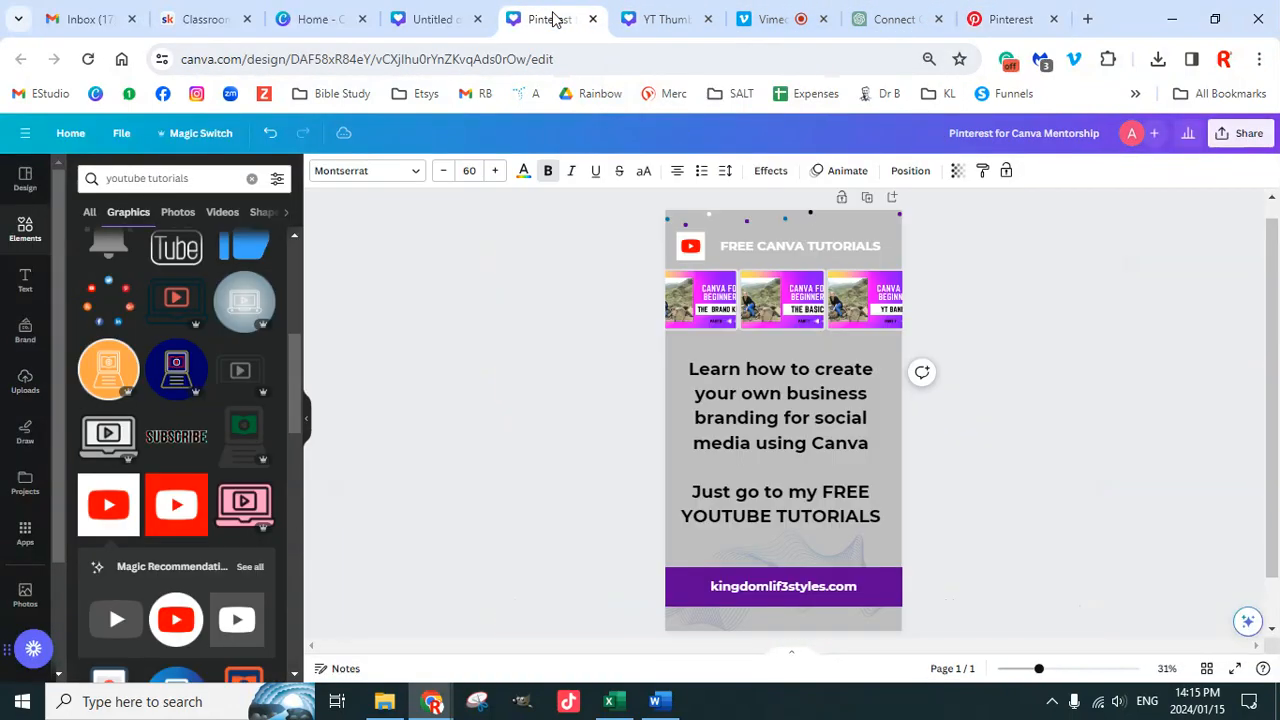
Step: Select everything on the page and shuffle the brand colour palette to a purple background, white text and black website band
left_click(994, 437)
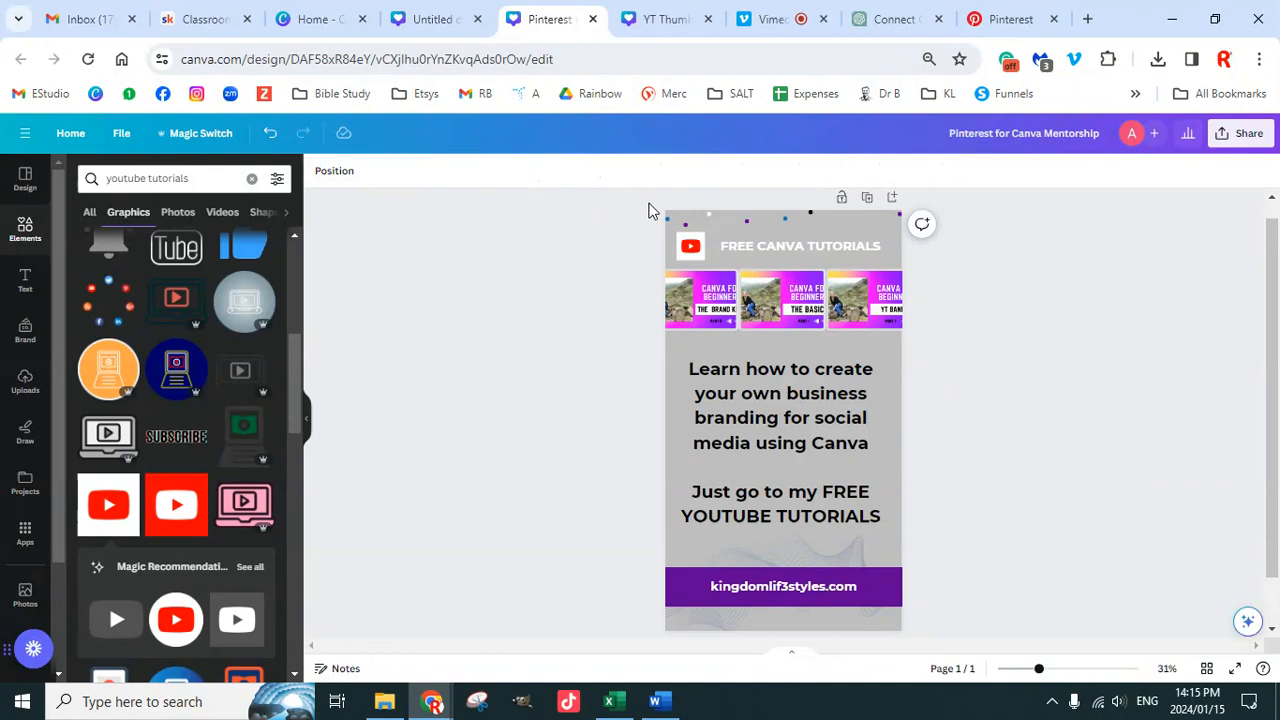
left_click_drag(639, 197, 964, 647)
left_click(25, 330)
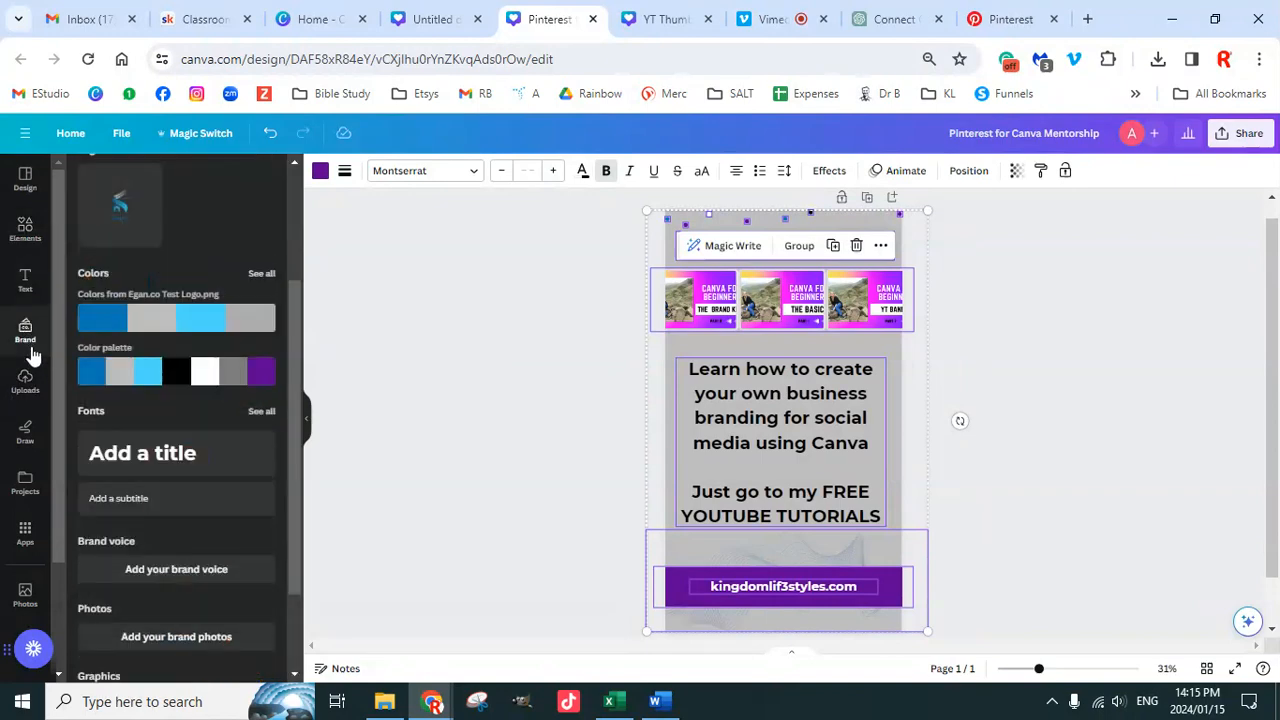
left_click(168, 384)
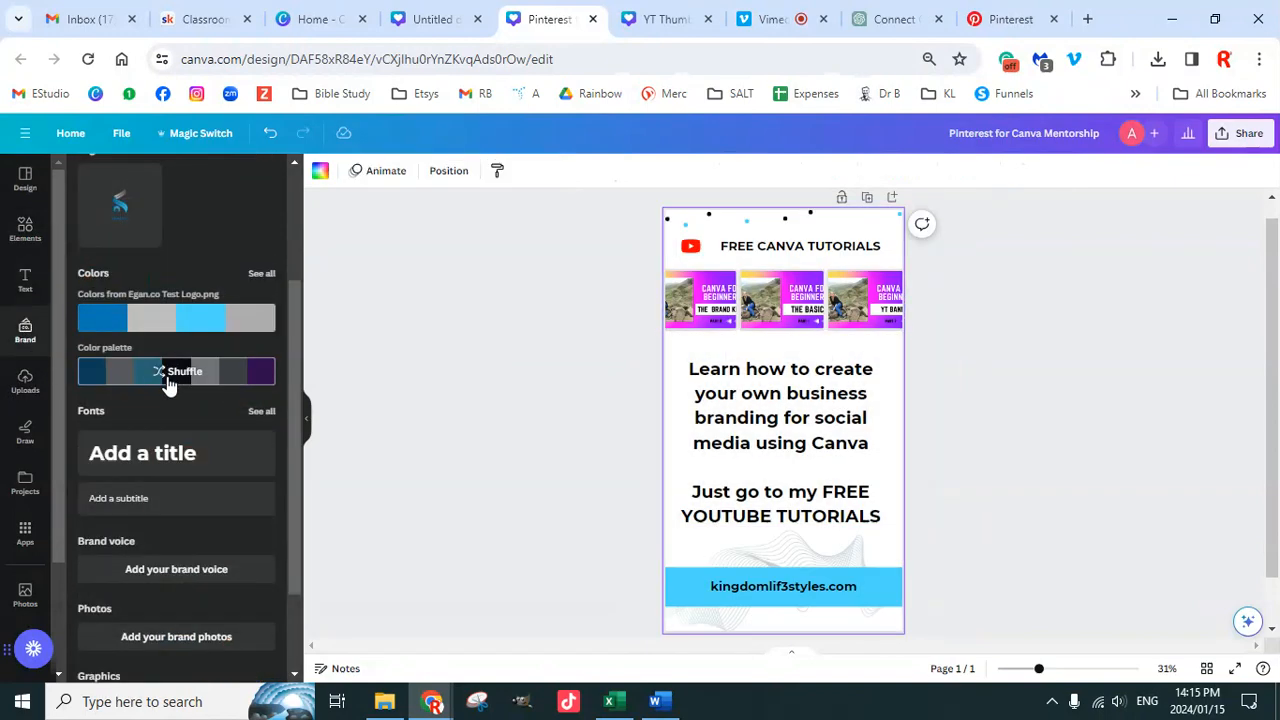
left_click(168, 384)
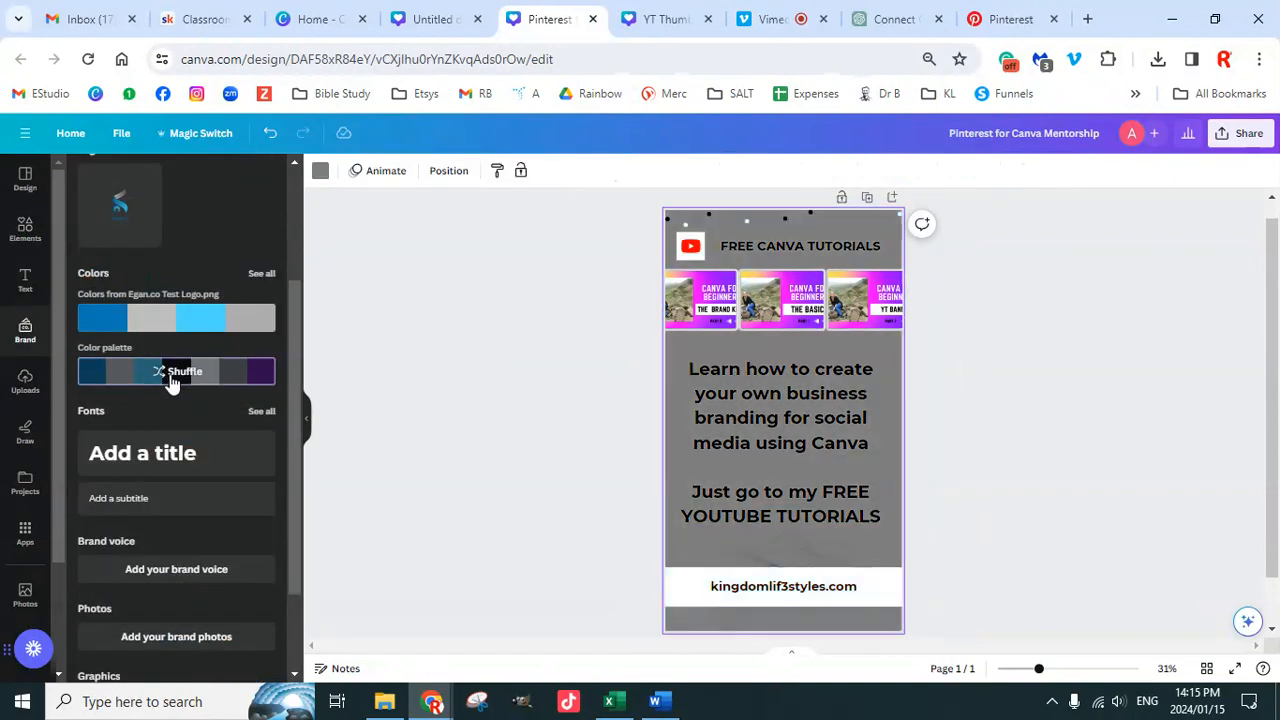
left_click(171, 384)
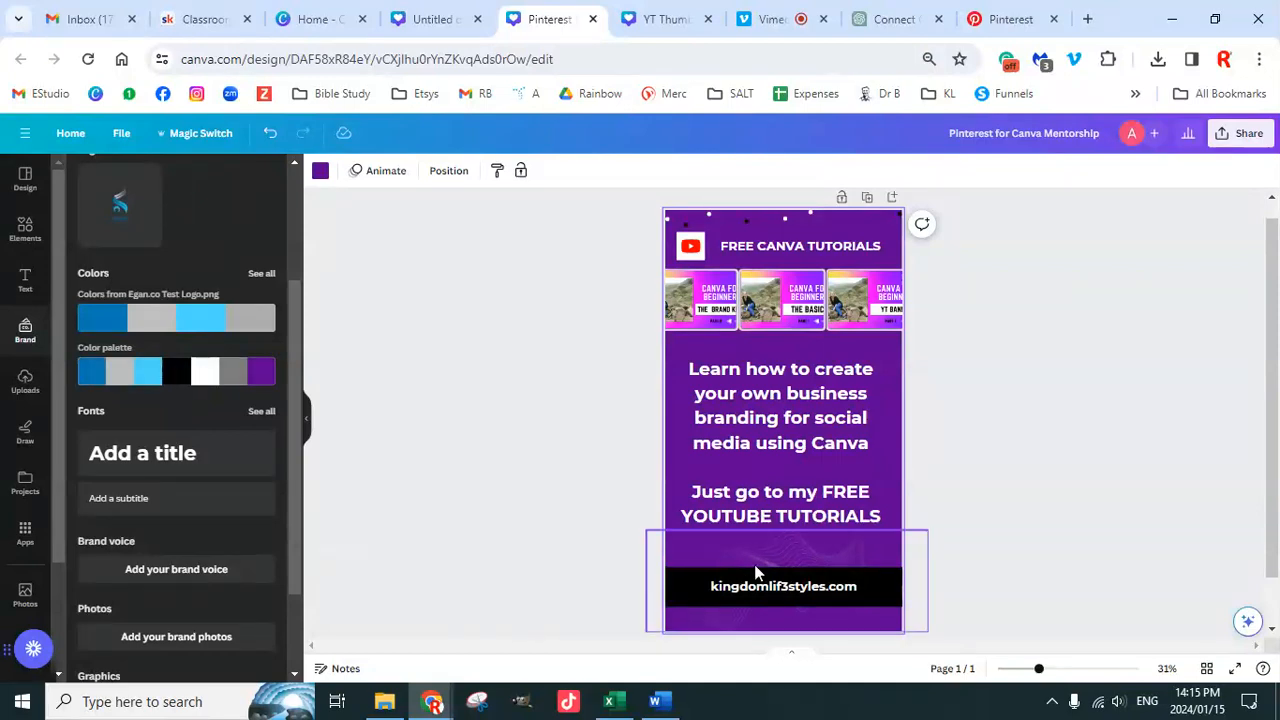
Step: Recolour the wave graphic behind the website band, setting both its blackened line colours to the palette's light blue
left_click(786, 562)
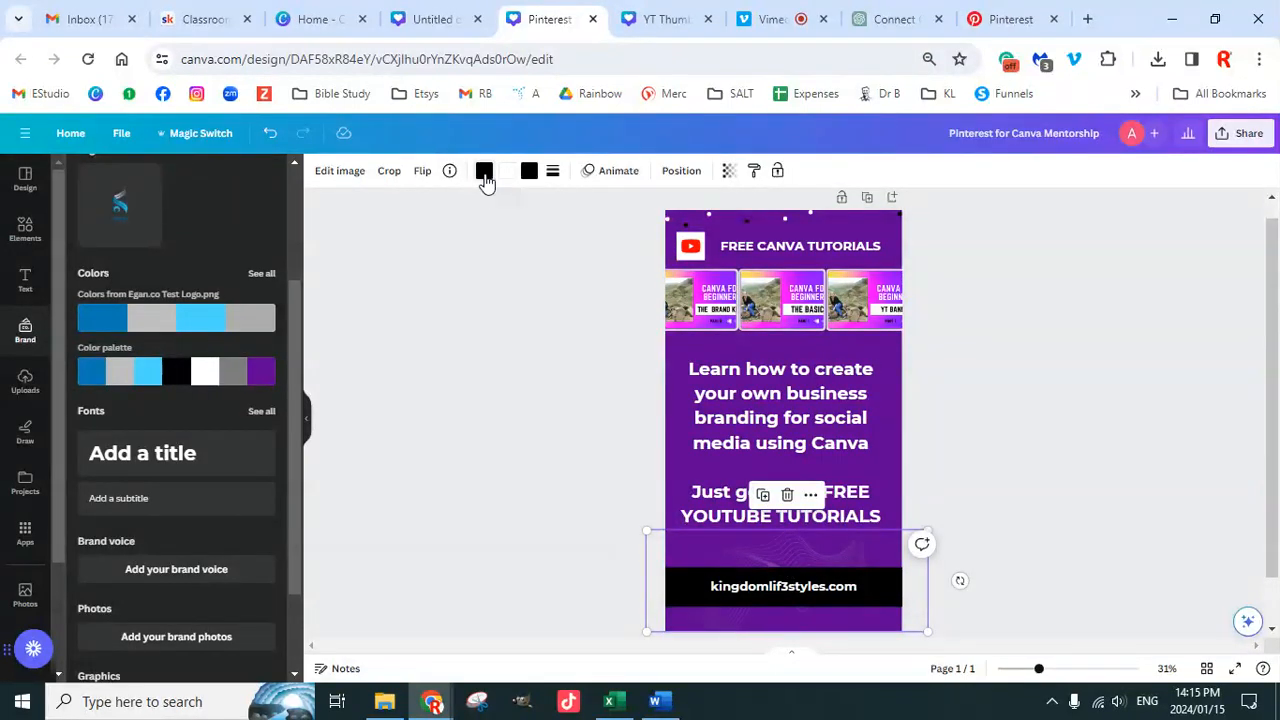
left_click(484, 171)
left_click(76, 420)
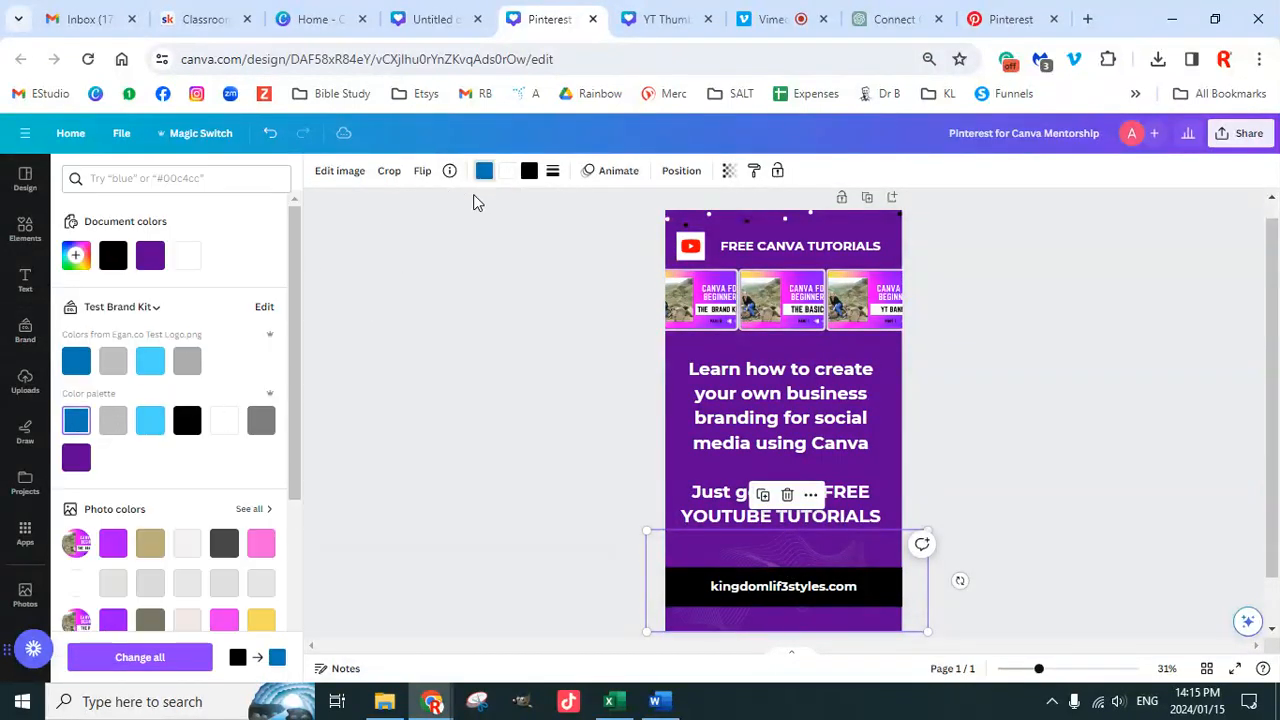
left_click(529, 171)
left_click(150, 425)
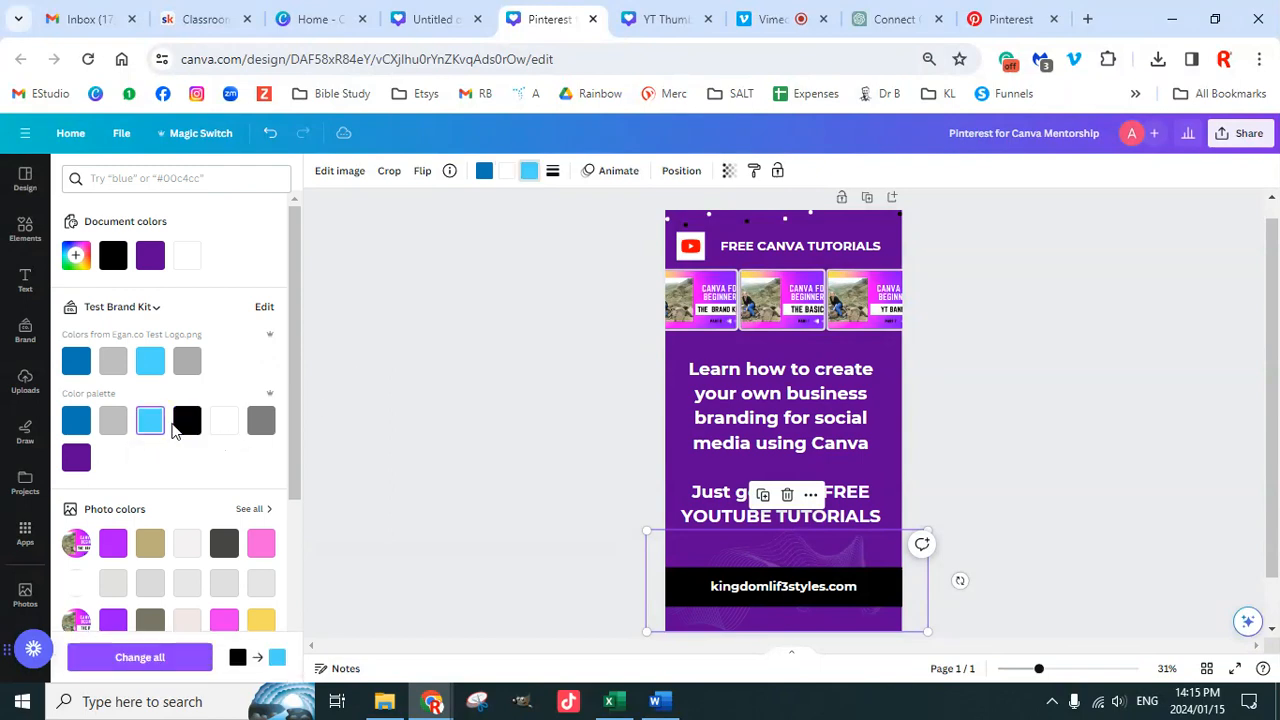
left_click(484, 171)
left_click(147, 428)
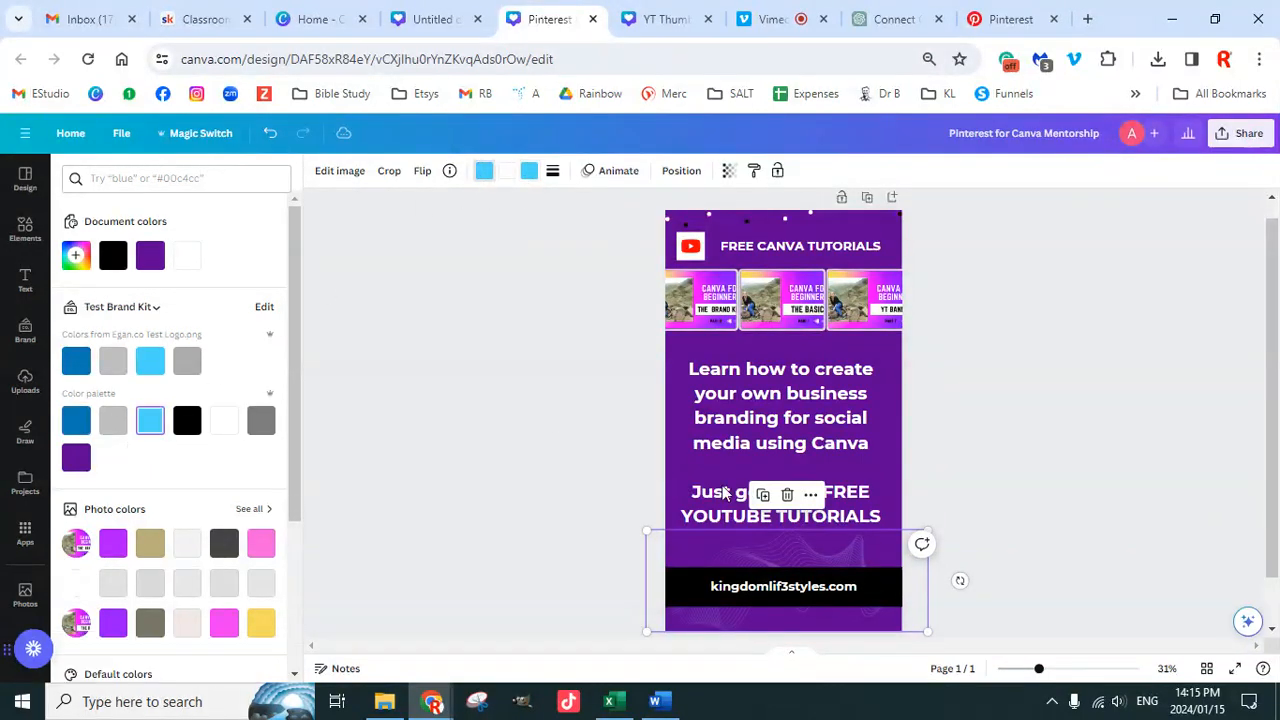
Step: Duplicate the wave graphic, place the copy over the thumbnail row and send it behind the thumbnails
left_click(845, 558)
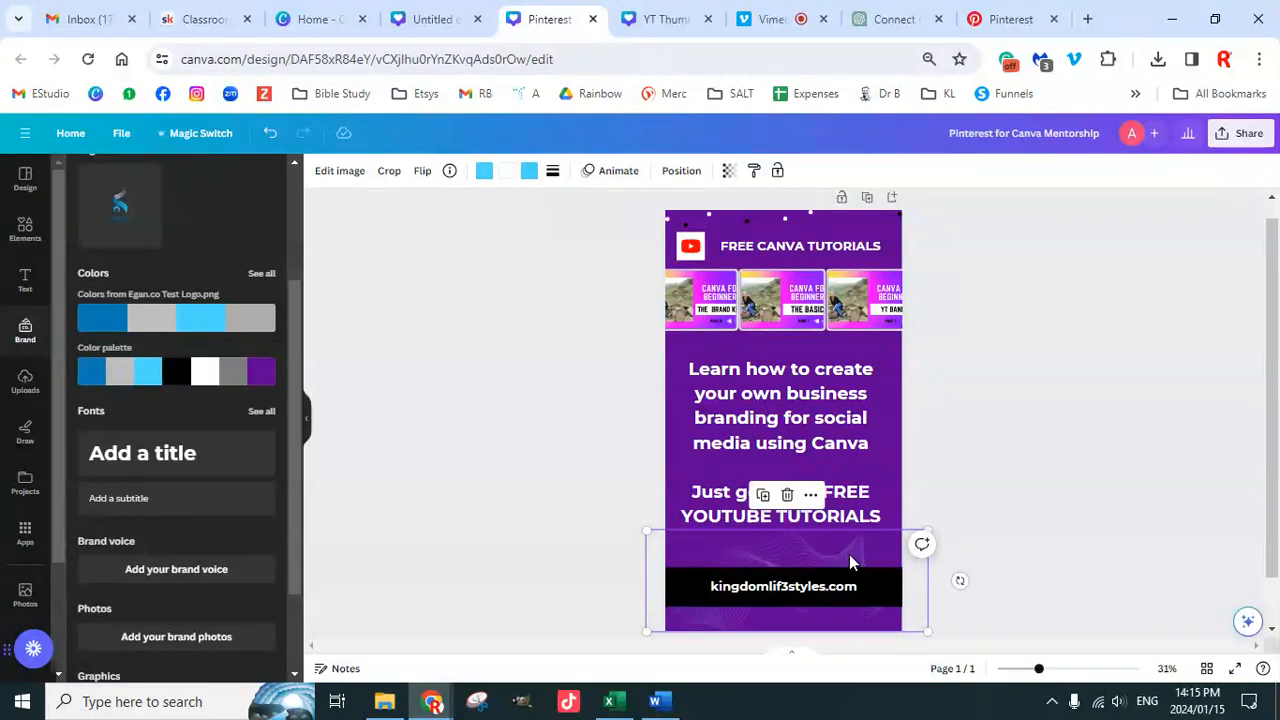
left_click_drag(828, 556, 809, 272)
left_click(681, 170)
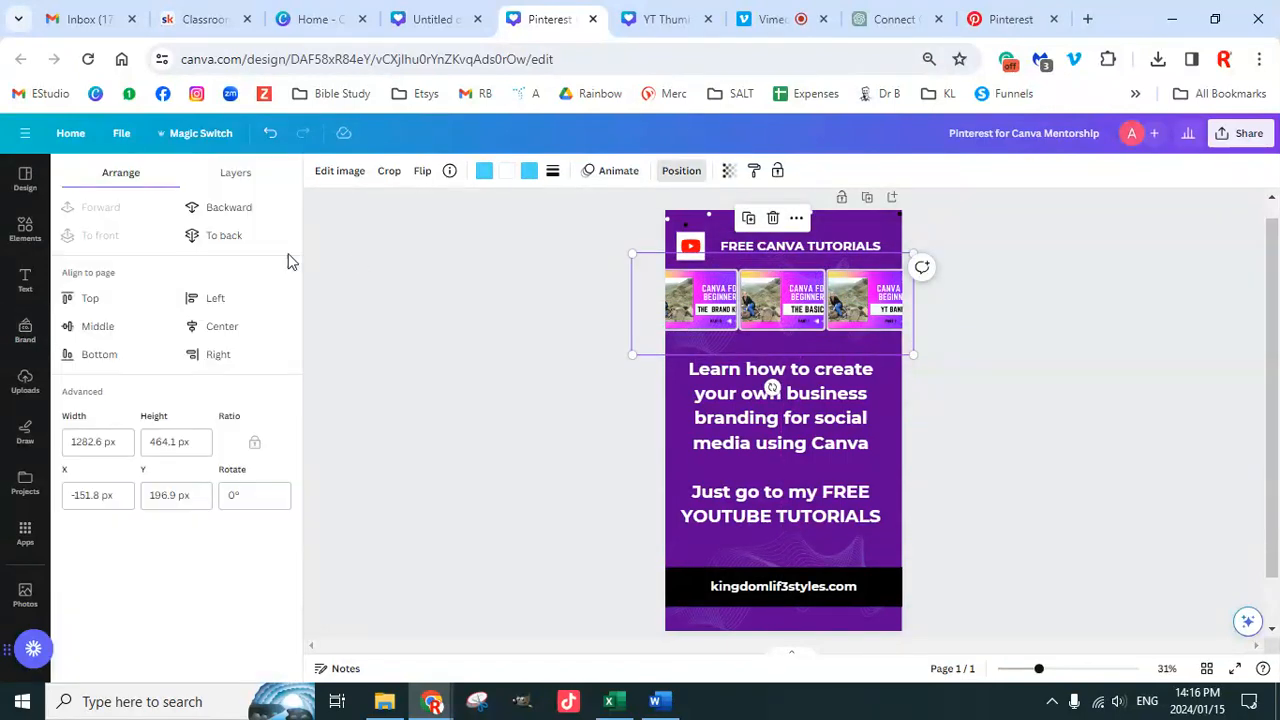
left_click(212, 212)
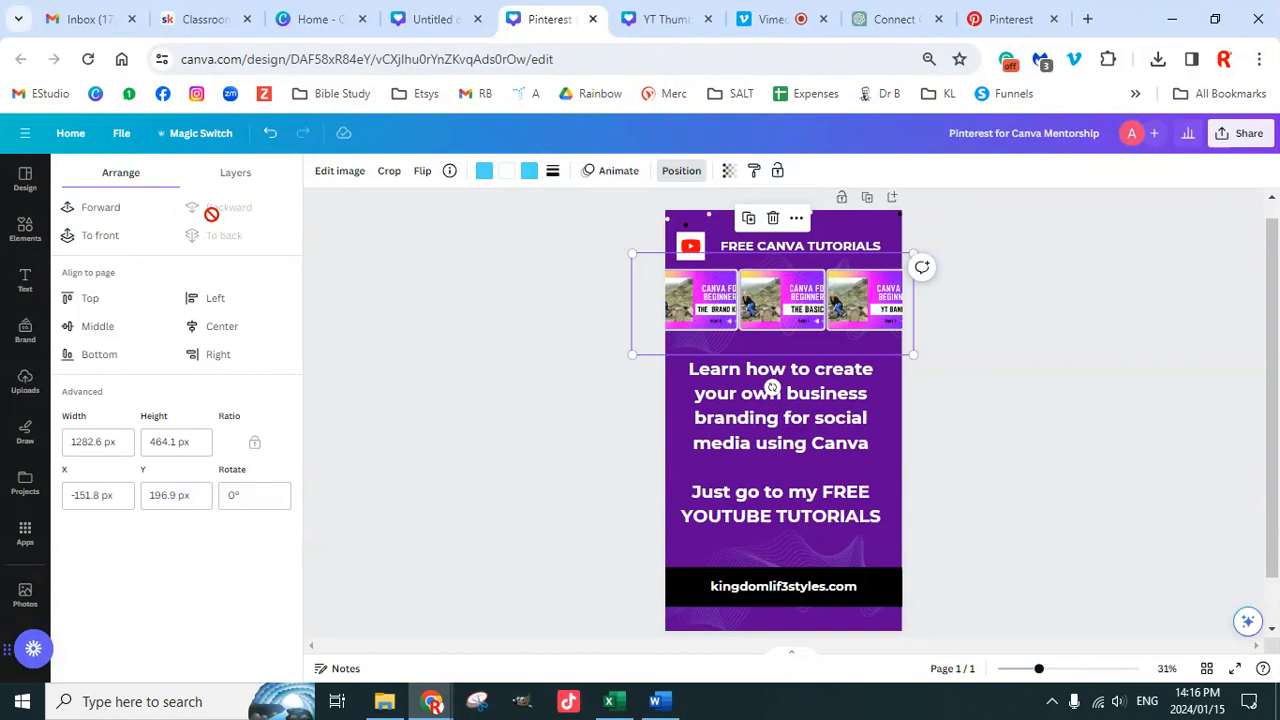
left_click(1038, 384)
left_click(1029, 362)
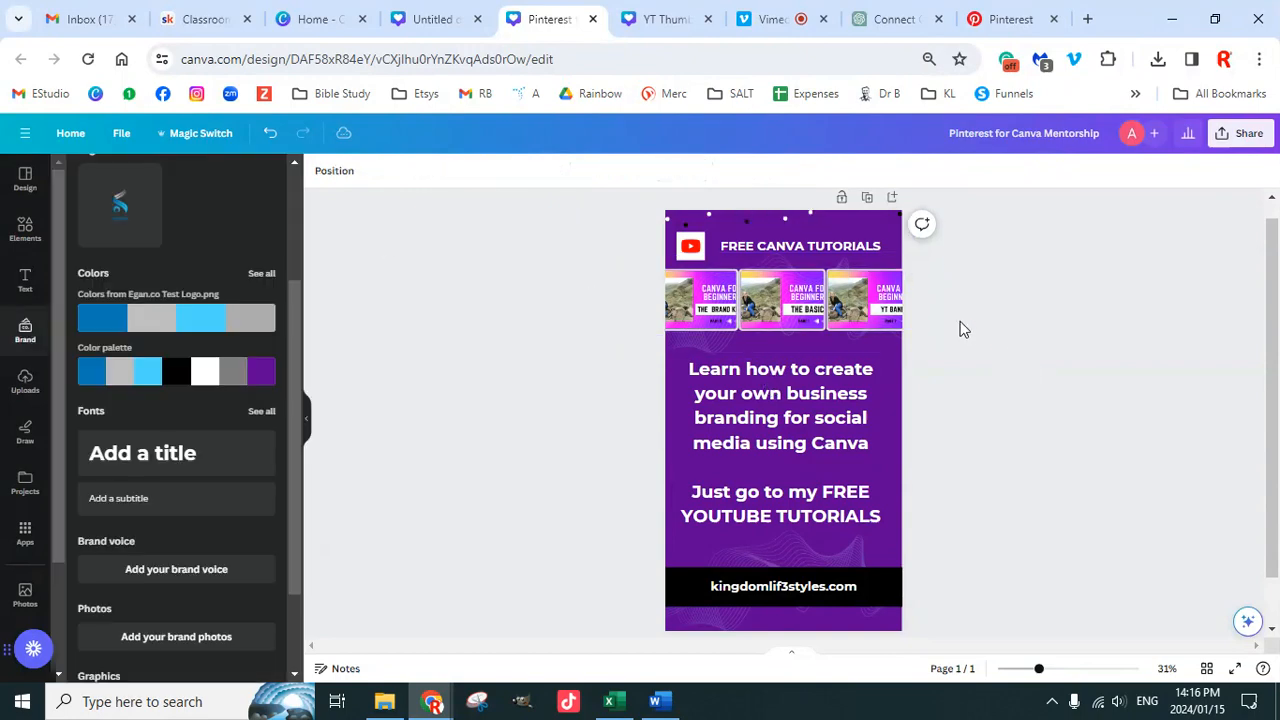
Step: Enlarge the wave graphic behind the thumbnails and shift it slightly up and to the right
left_click(679, 349)
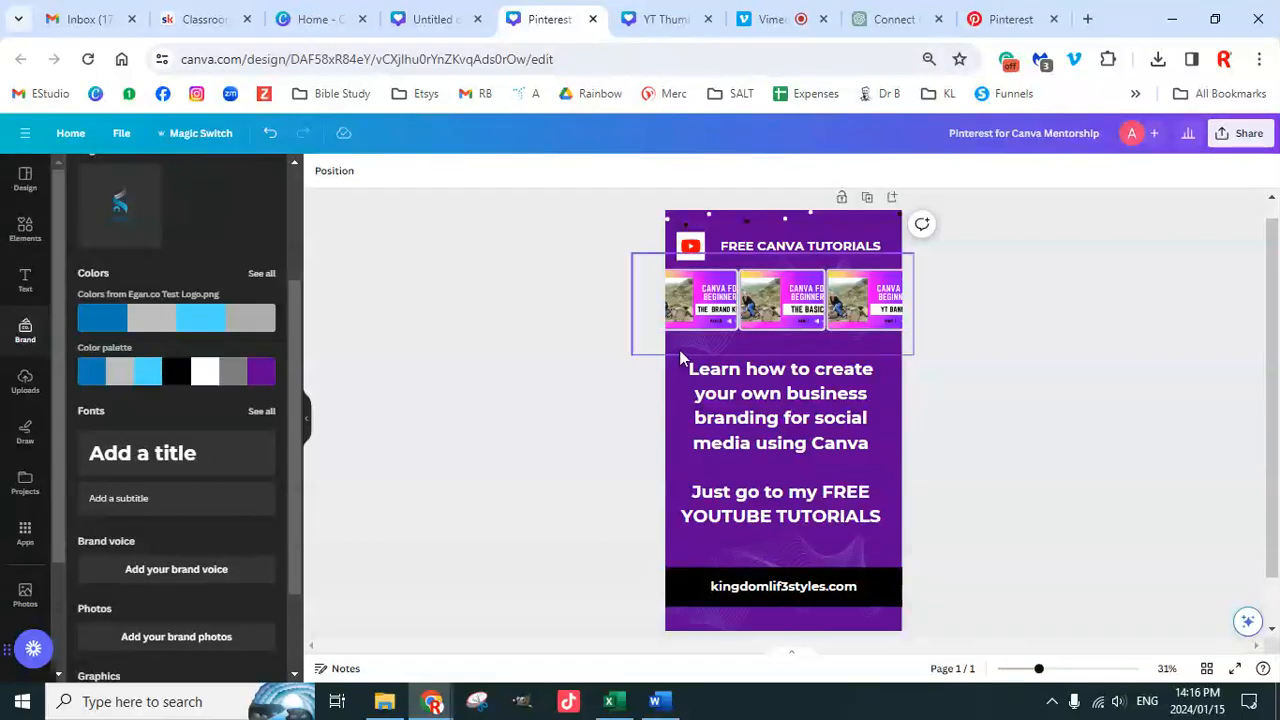
left_click_drag(632, 356, 597, 368)
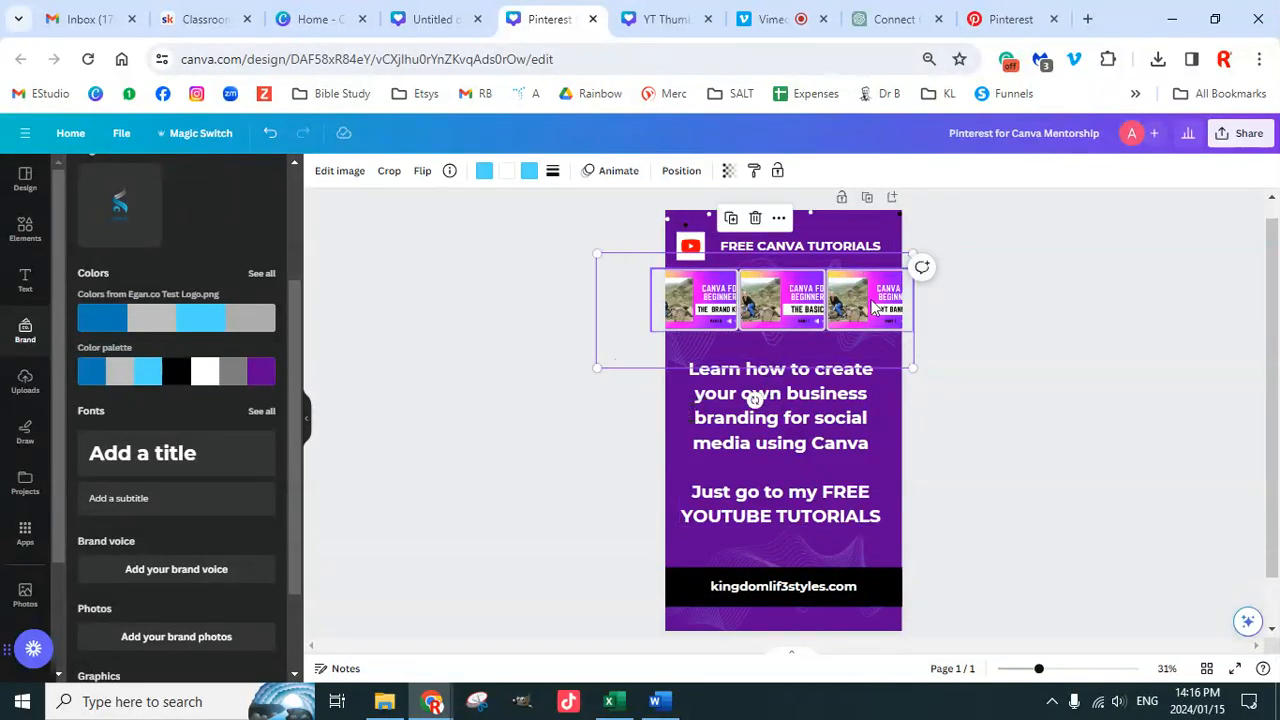
left_click_drag(862, 357, 868, 334)
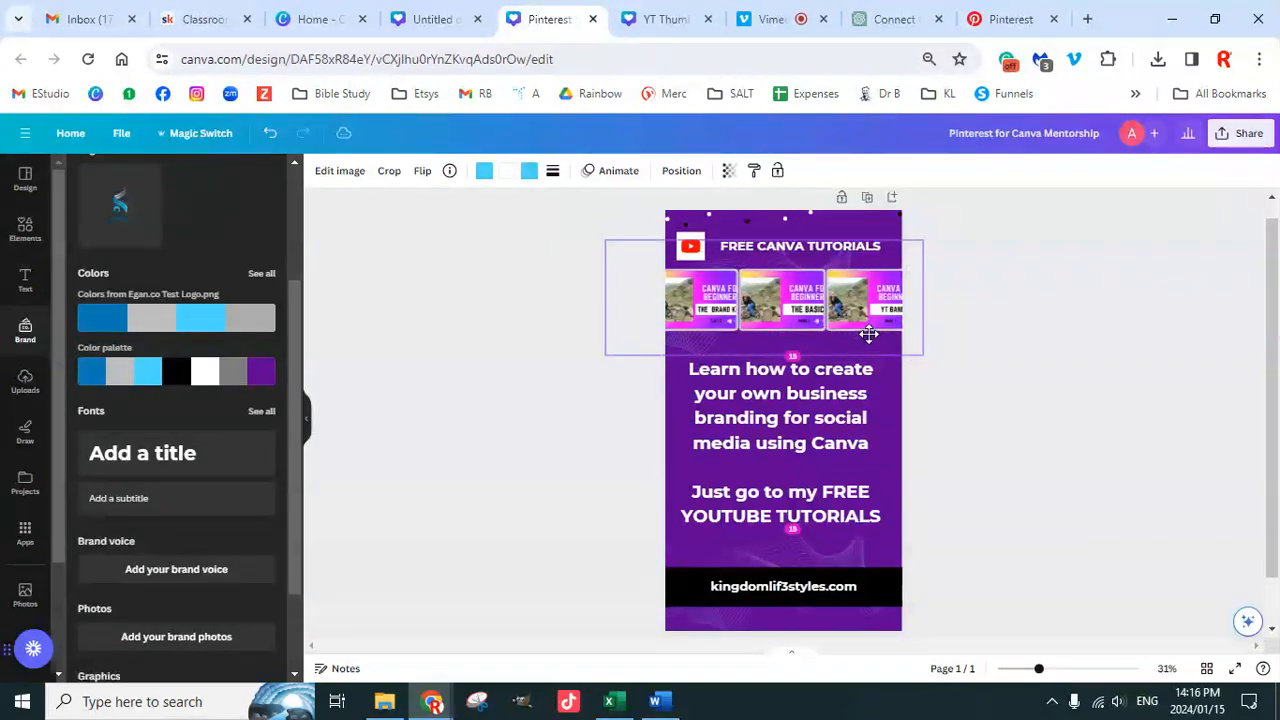
left_click(1097, 385)
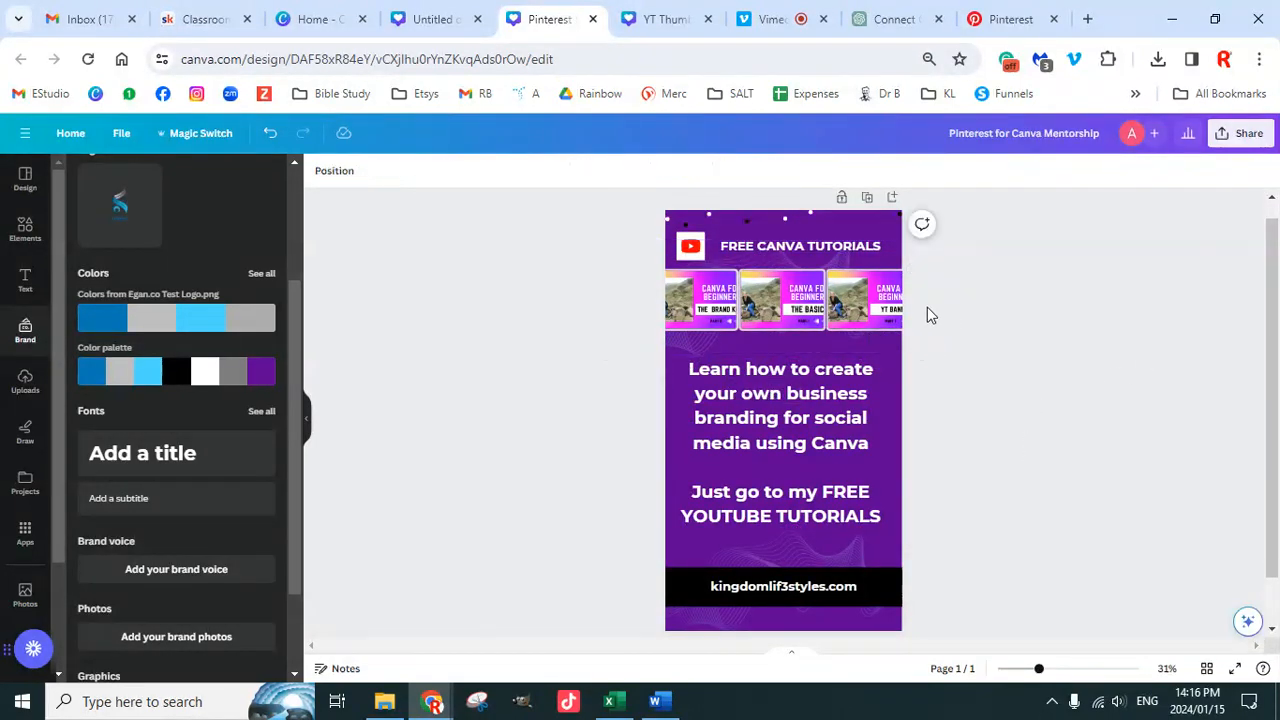
Step: Move one white dot from the page's upper edge to just above the end of the heading's first line
left_click(784, 217)
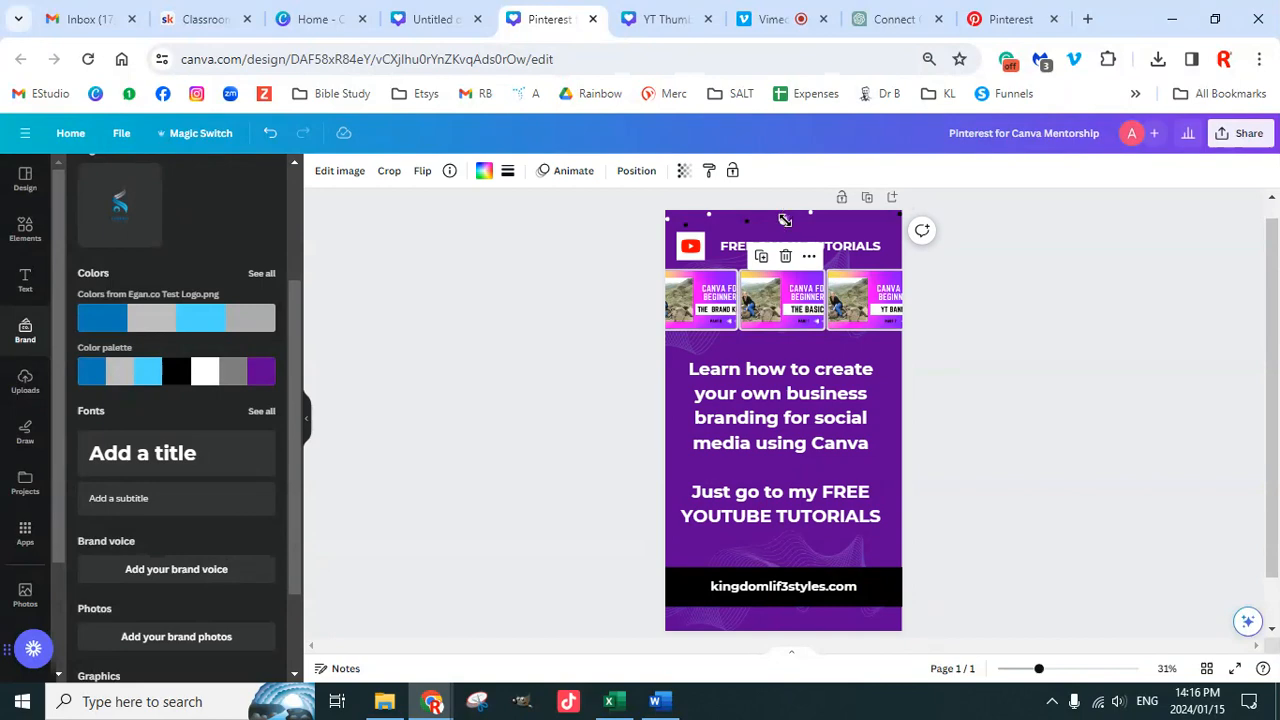
left_click(915, 250)
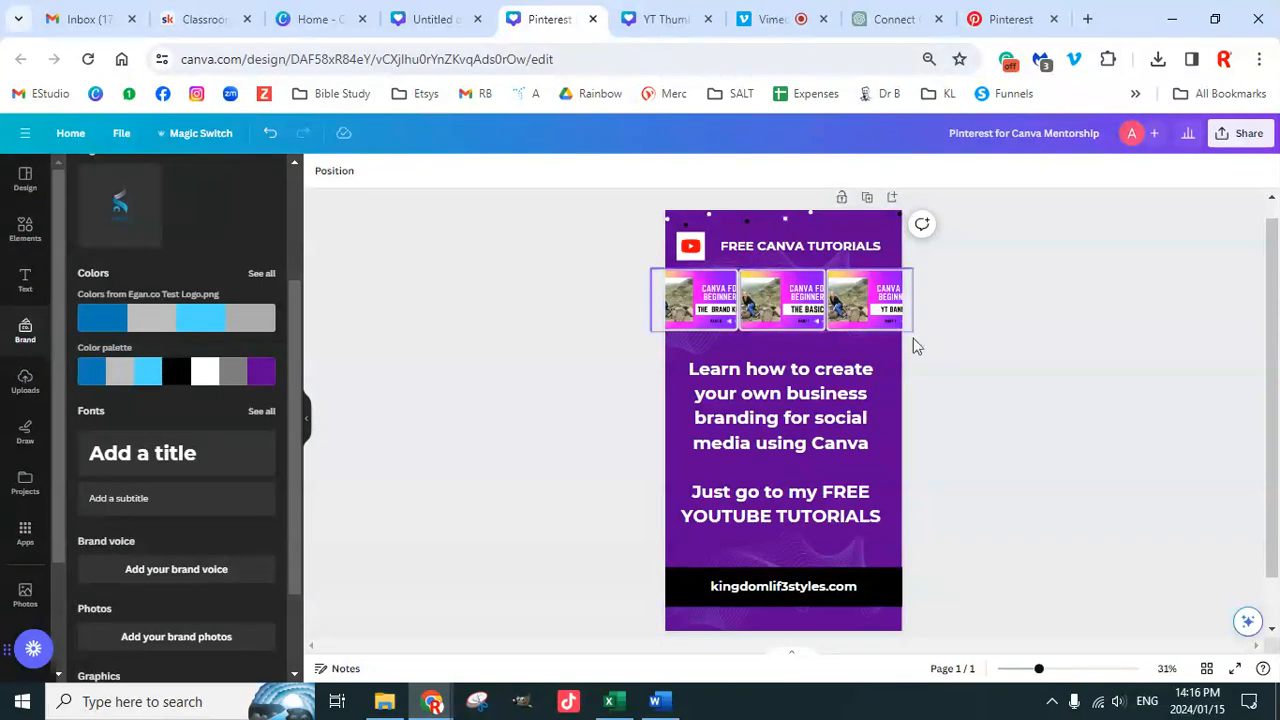
left_click_drag(1038, 670, 1060, 677)
scroll(1068, 545, "up", 1)
scroll(1068, 545, "up", 2)
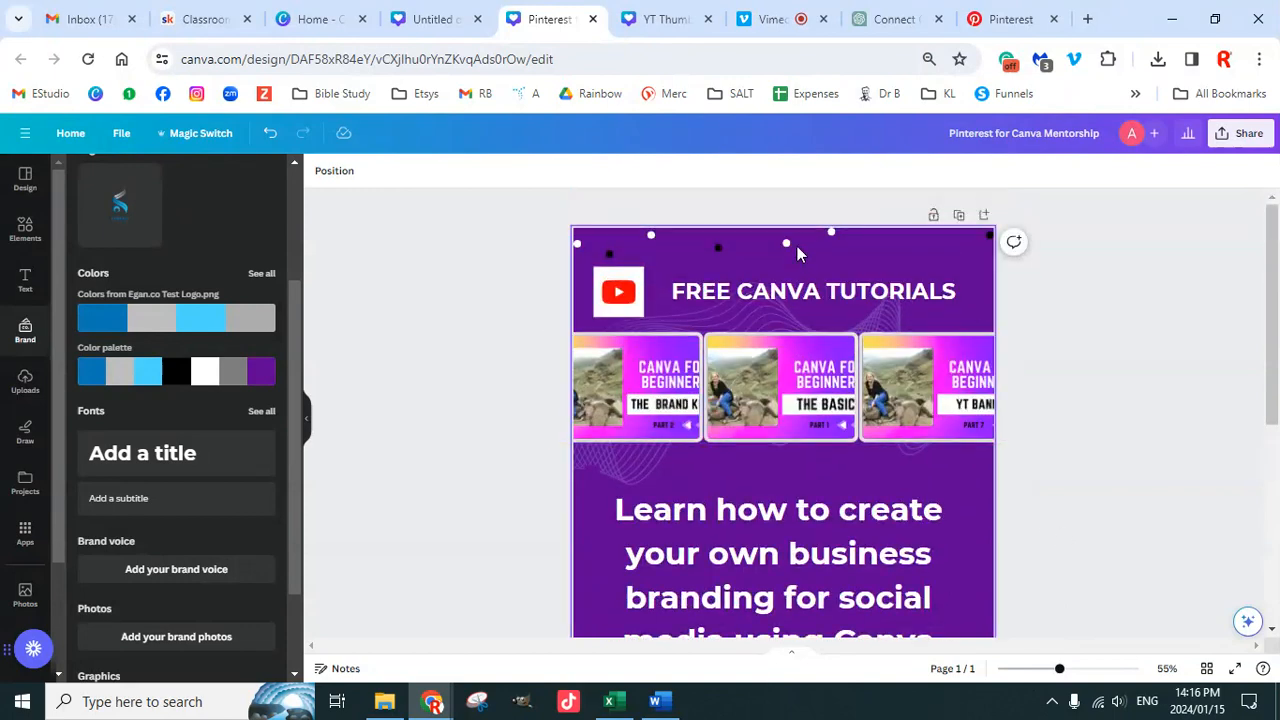
left_click(909, 465)
left_click(950, 489)
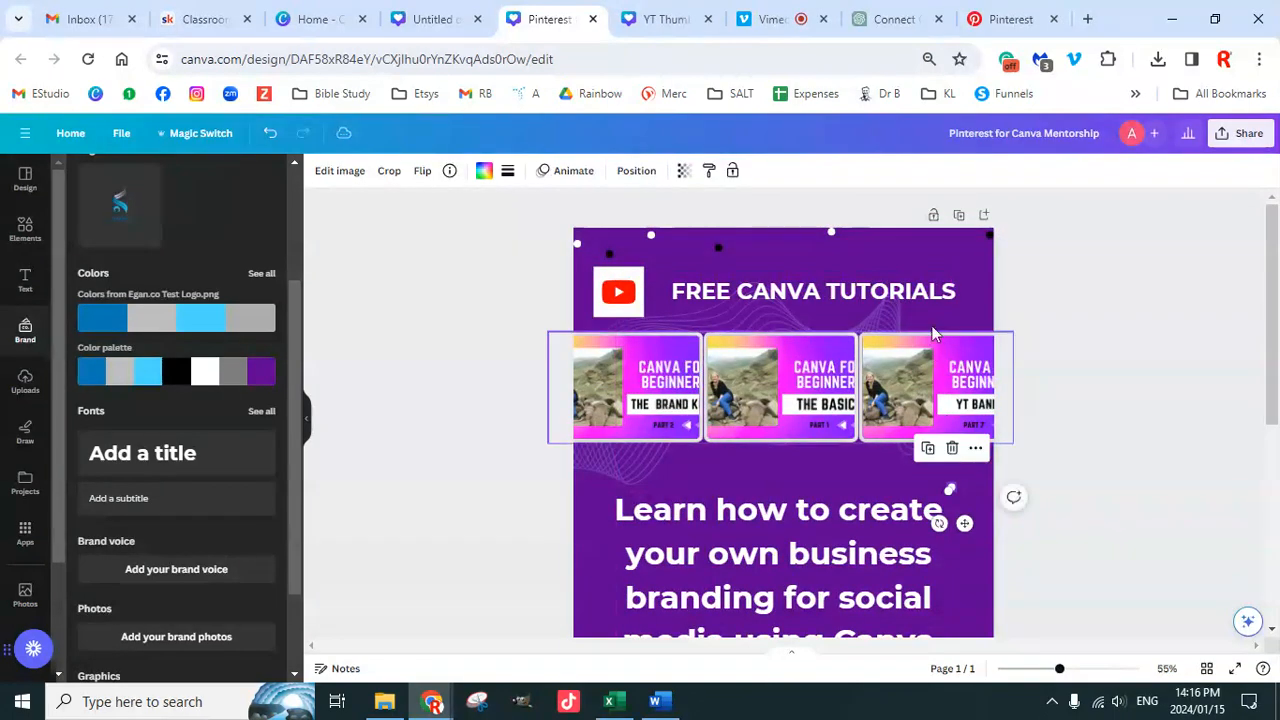
Step: Scatter two white dots beside the heading, one black dot below the thumbnails and another above the end of "FREE CANVA TUTORIALS"
left_click_drag(831, 234, 597, 589)
left_click_drag(609, 255, 719, 465)
left_click_drag(719, 250, 952, 267)
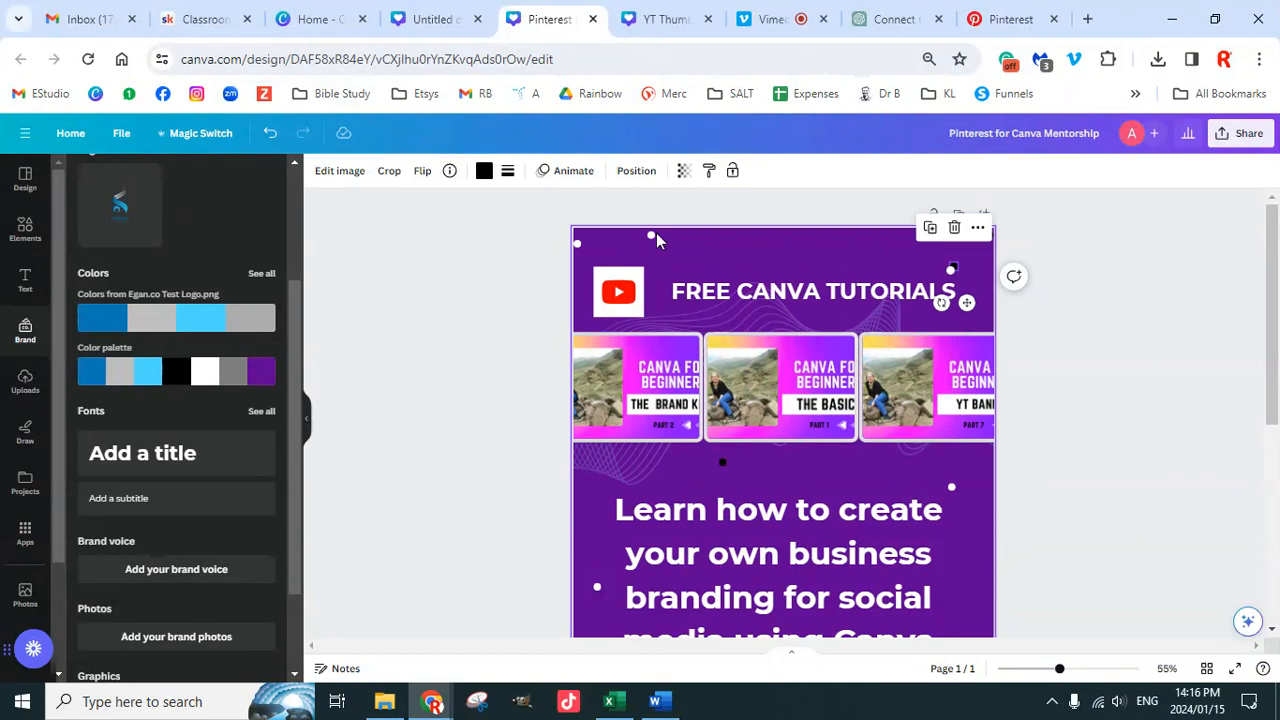
left_click_drag(653, 237, 968, 616)
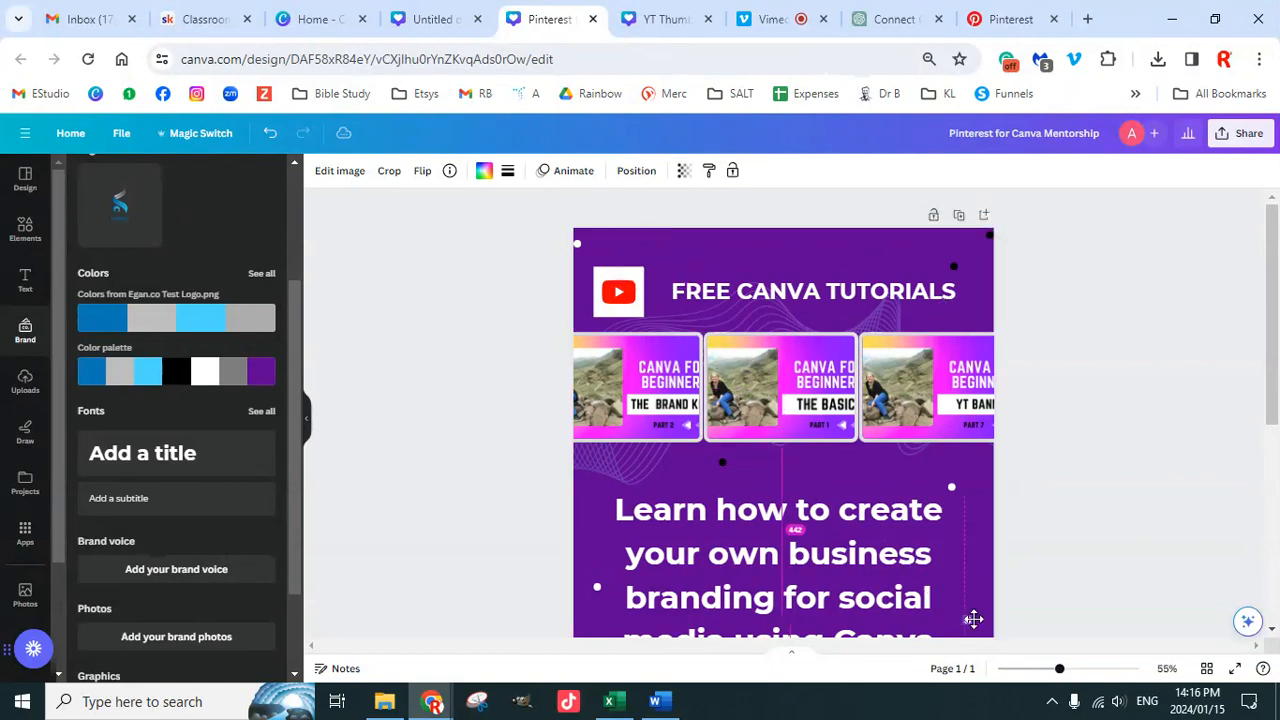
Step: Duplicate the white dot to the right of the heading and place the copy left of "Just go to my FREE"
scroll(1118, 515, "down", 2)
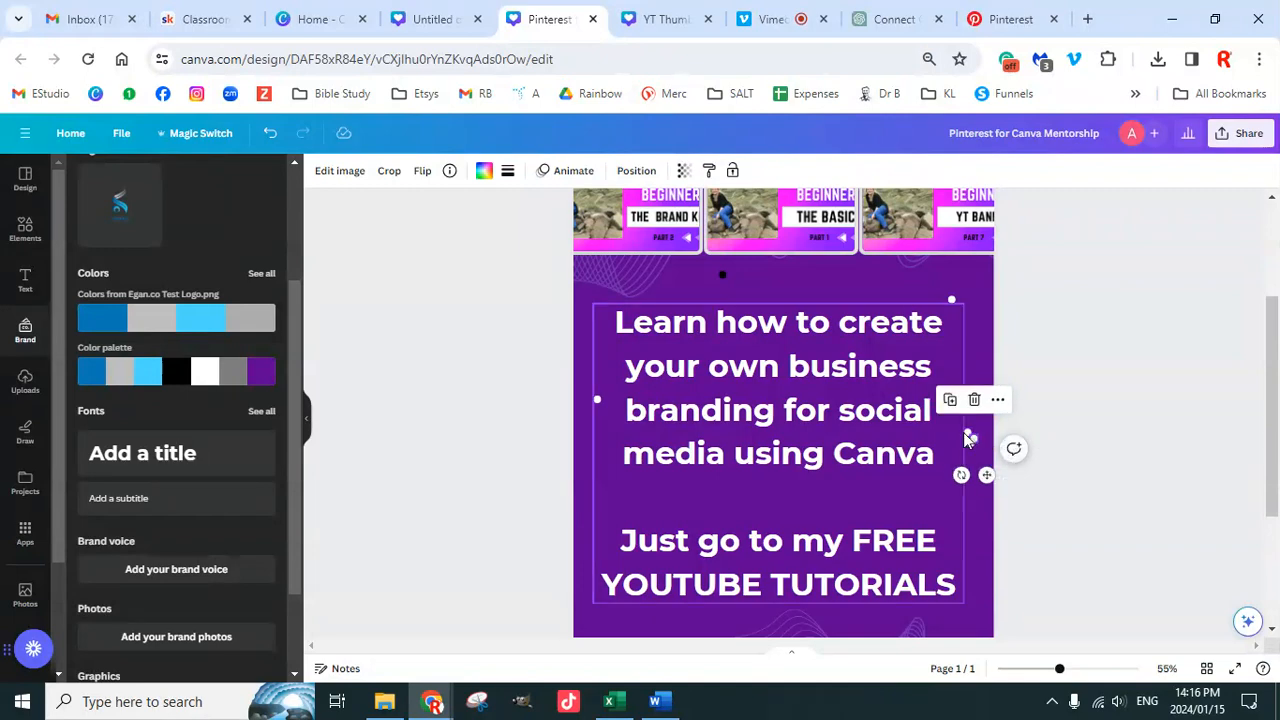
left_click_drag(984, 464, 614, 566)
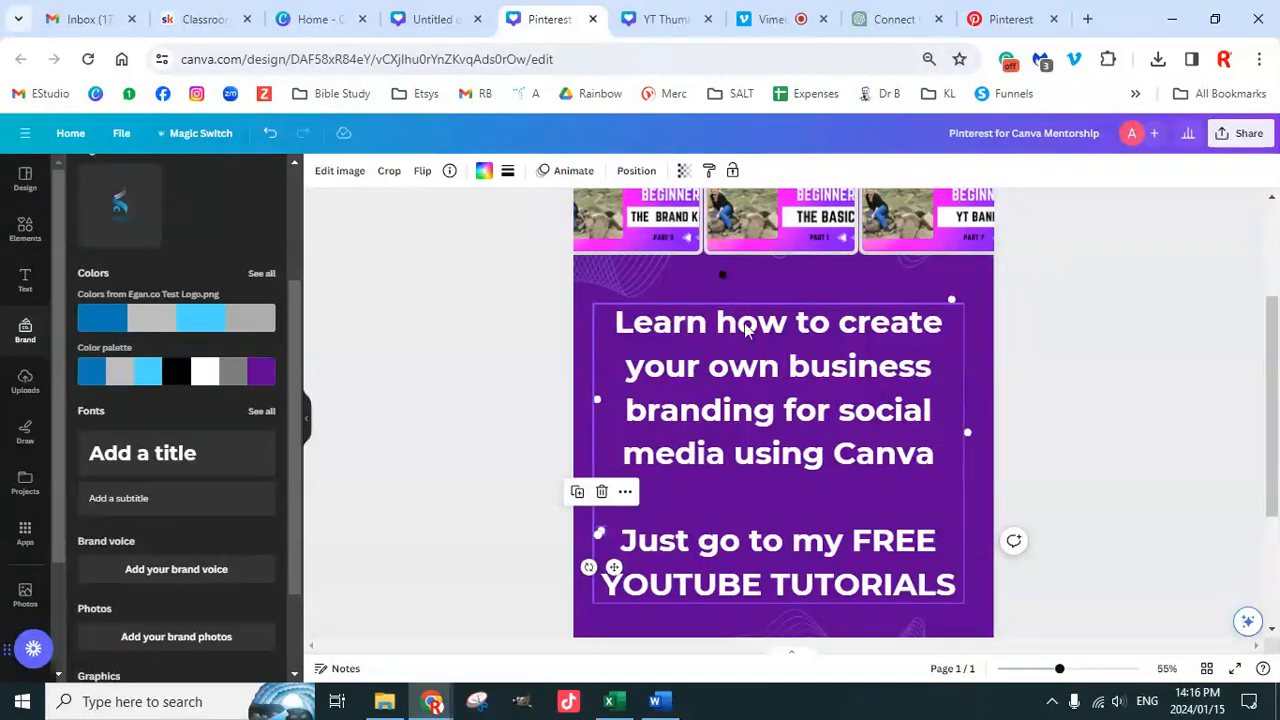
left_click(722, 284)
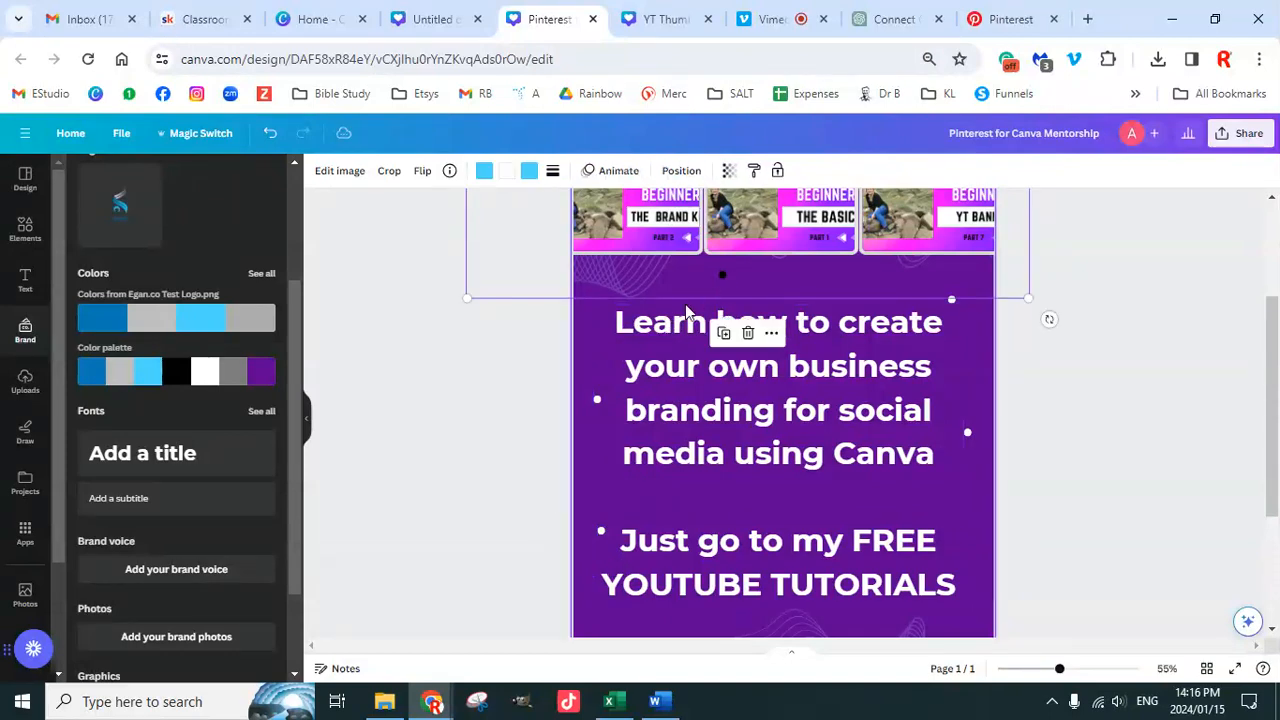
left_click(595, 405)
scroll(1075, 420, "up", 3)
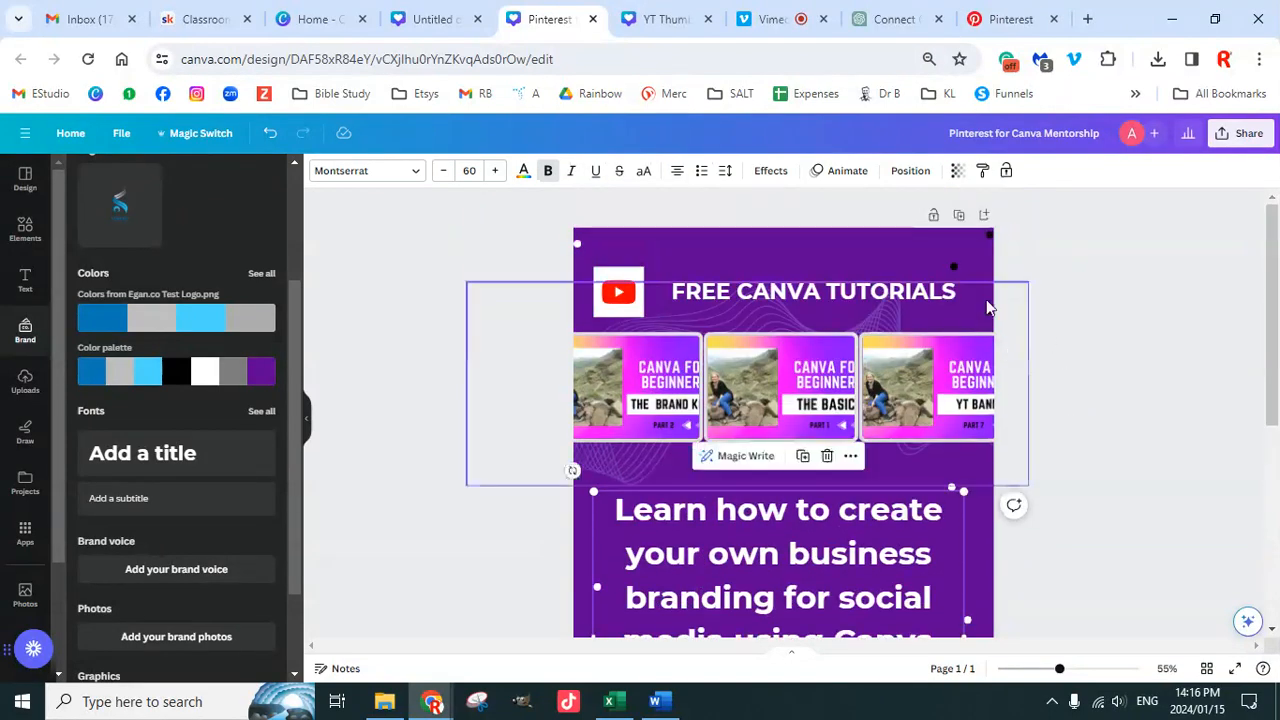
Step: Move the black dot from the page's upper-right corner to just above the website band near the right edge
left_click_drag(990, 237, 972, 551)
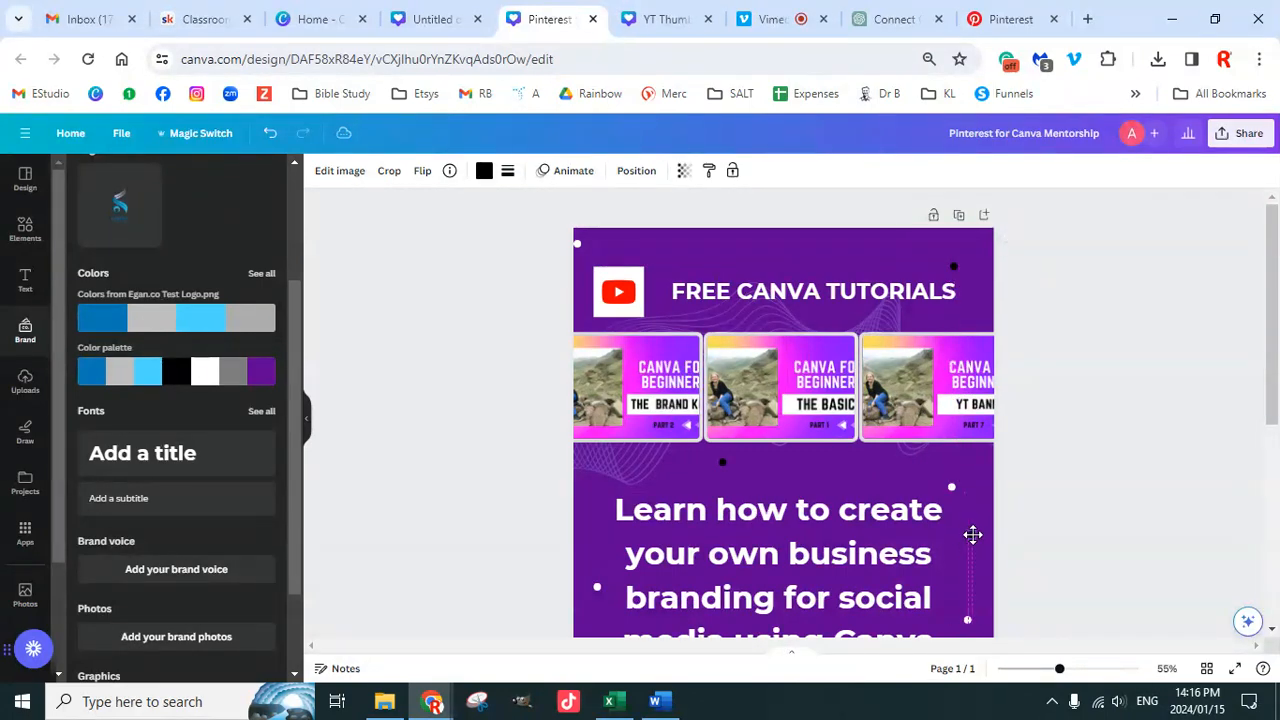
scroll(970, 535, "down", 3)
left_click_drag(968, 517, 969, 546)
scroll(1011, 449, "up", 3)
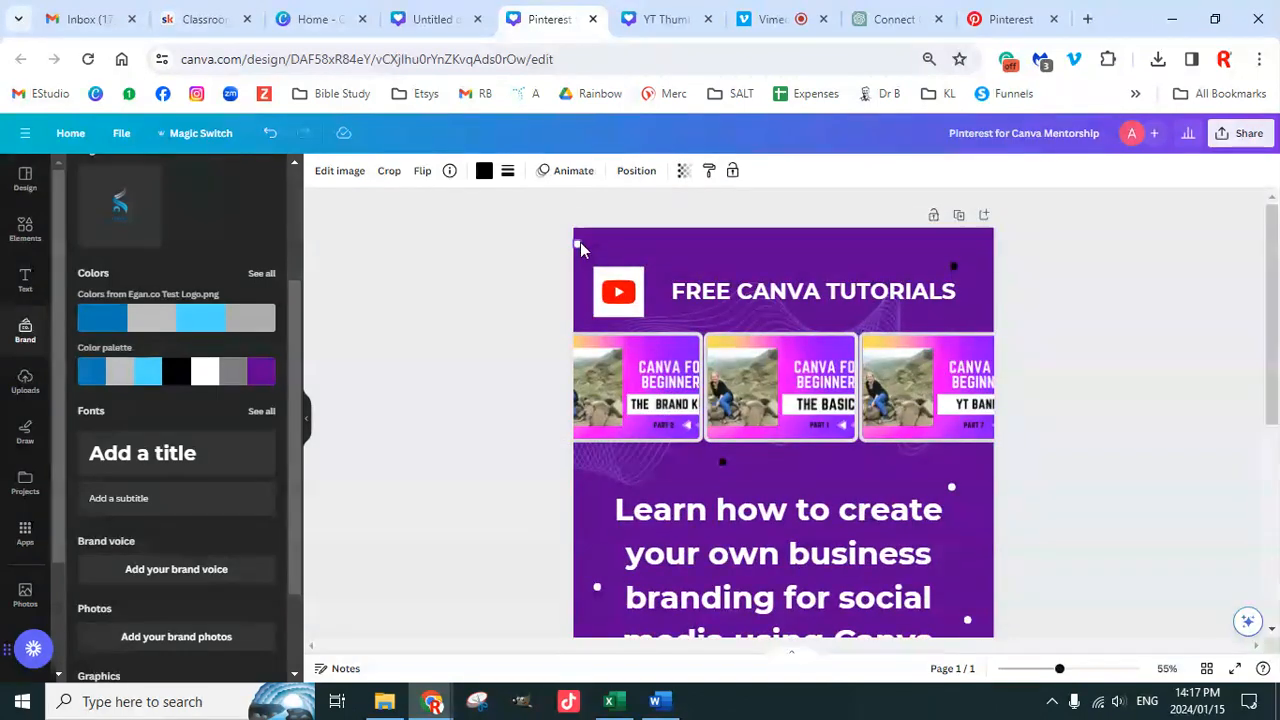
Step: Move the white dot from the page's upper-left corner to below "YOUTUBE TUTORIALS", above the website band
left_click_drag(578, 243, 662, 277)
scroll(810, 512, "down", 2)
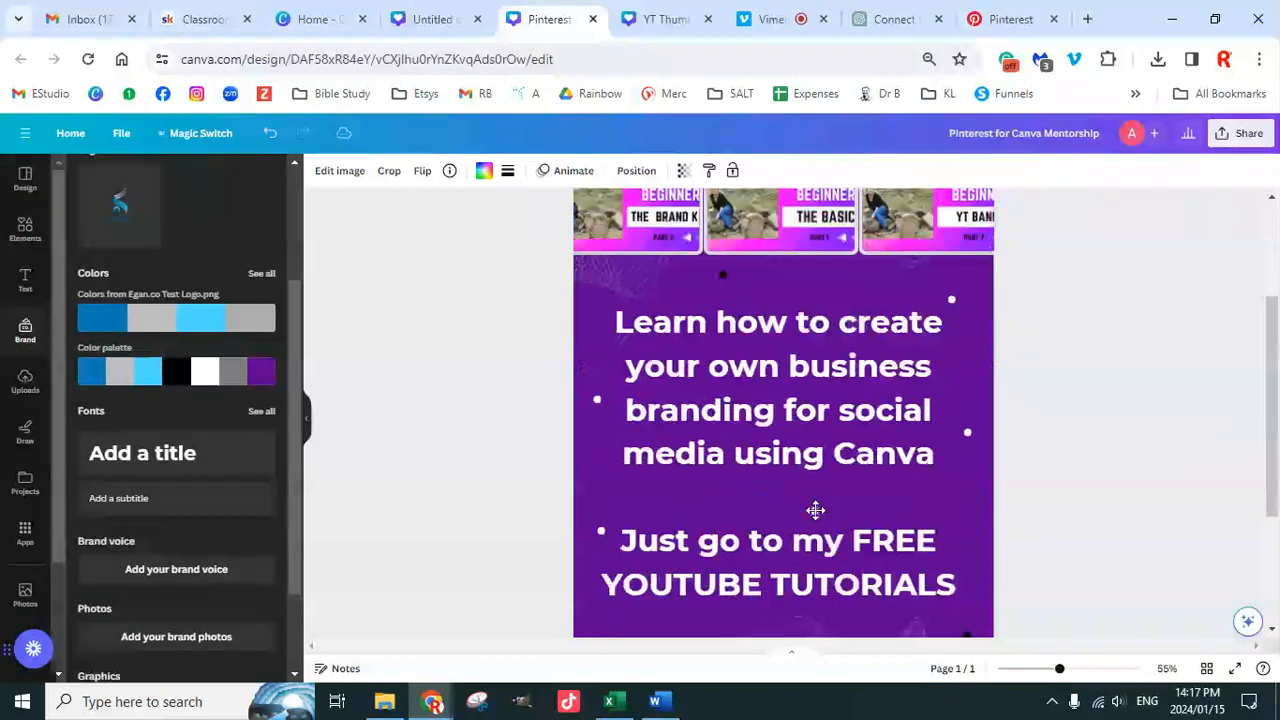
scroll(815, 510, "down", 1)
left_click_drag(815, 510, 675, 526)
left_click(1115, 405)
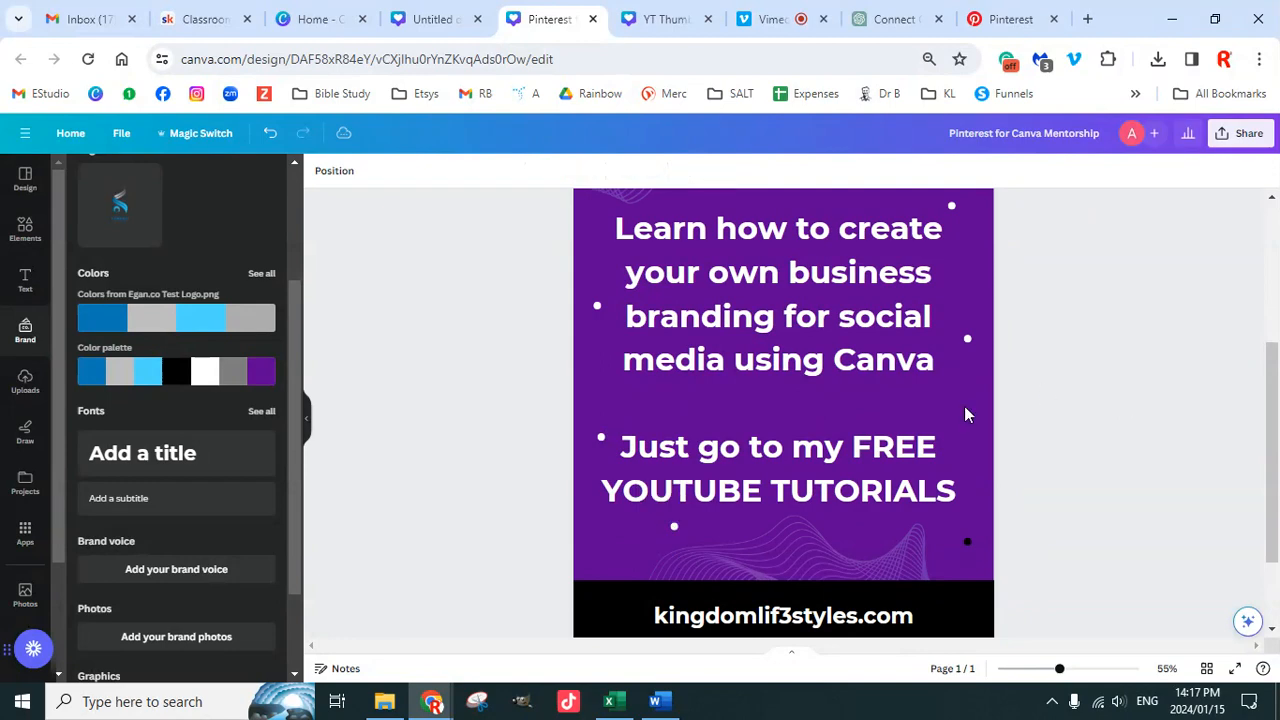
Step: Try the Lift effect on the "FREE CANVA TUTORIALS" text with its intensity raised to 63
scroll(1089, 528, "down", 1)
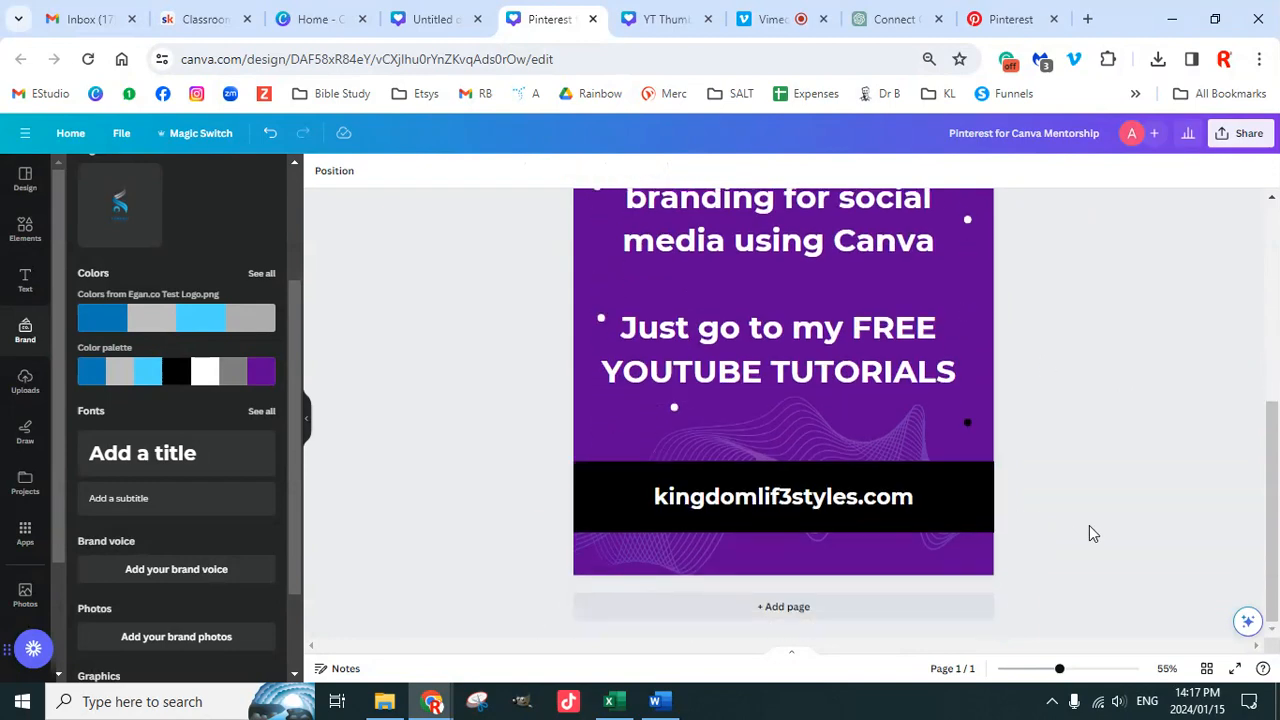
scroll(1089, 528, "up", 1)
scroll(1089, 525, "up", 3)
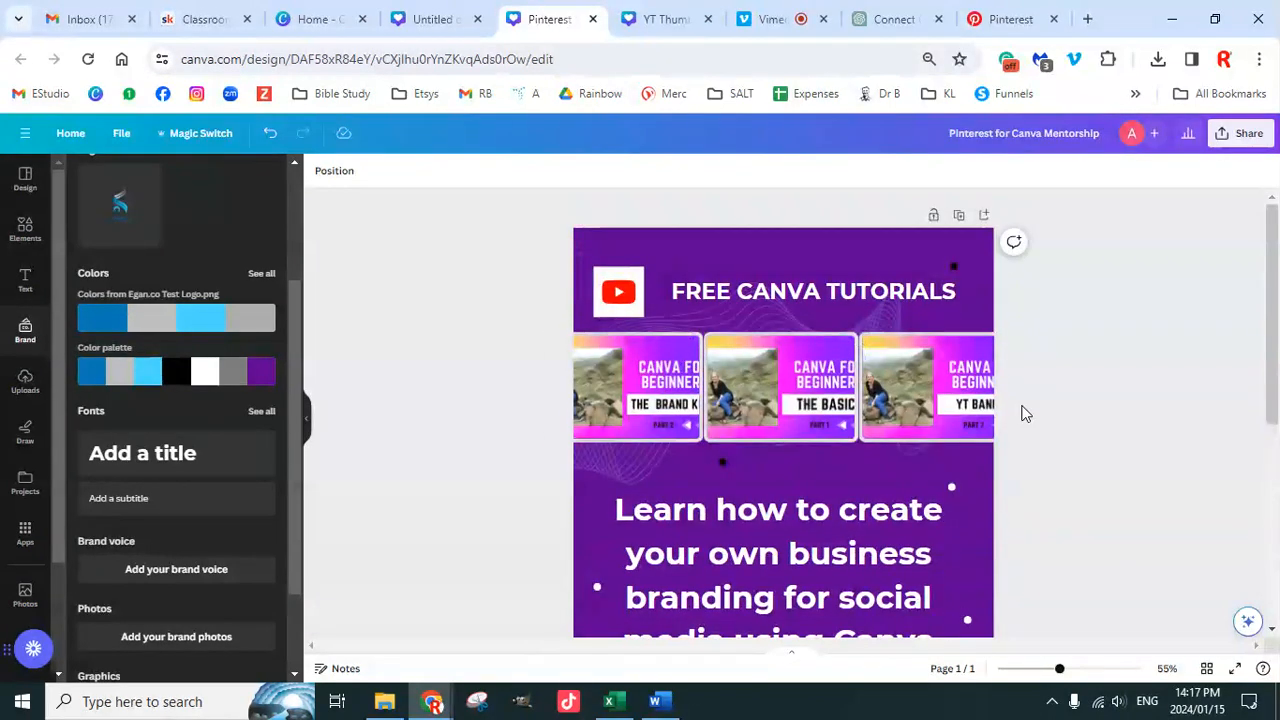
left_click(819, 297)
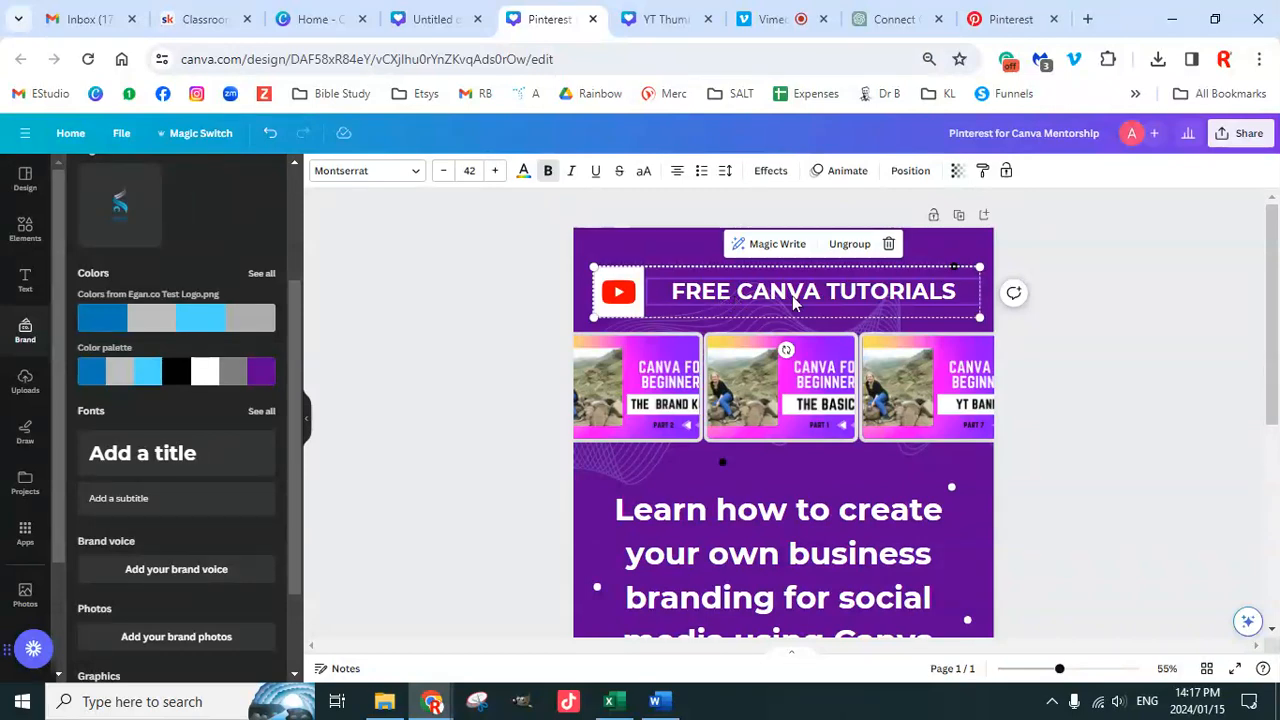
triple_click(803, 300)
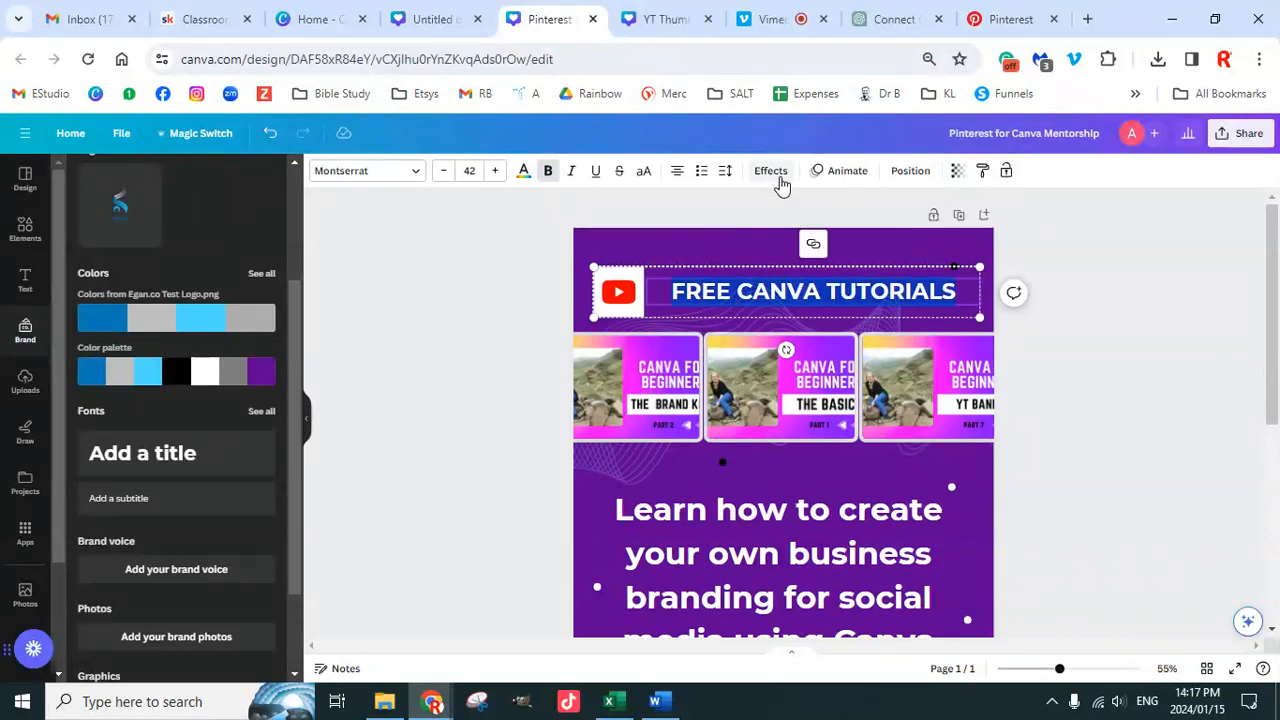
left_click(771, 171)
left_click(235, 265)
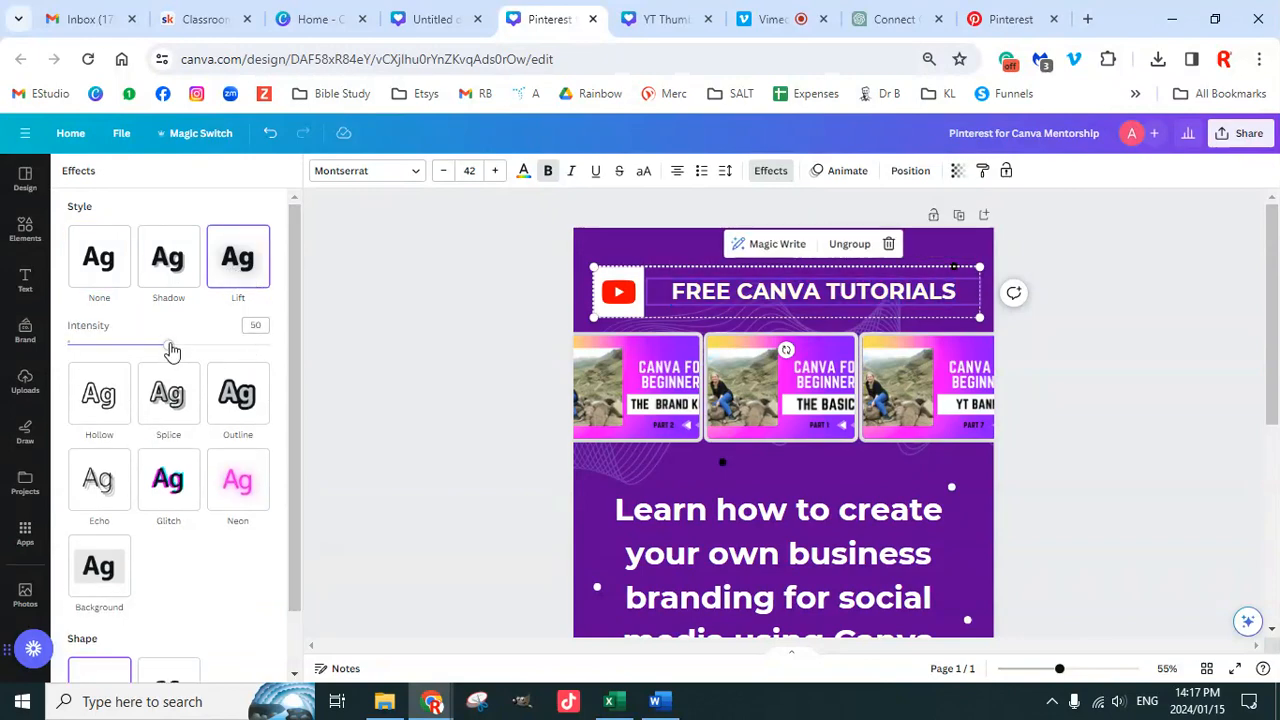
mouse_move(172, 350)
left_mouse_down()
mouse_move(220, 346)
mouse_move(197, 352)
left_mouse_up()
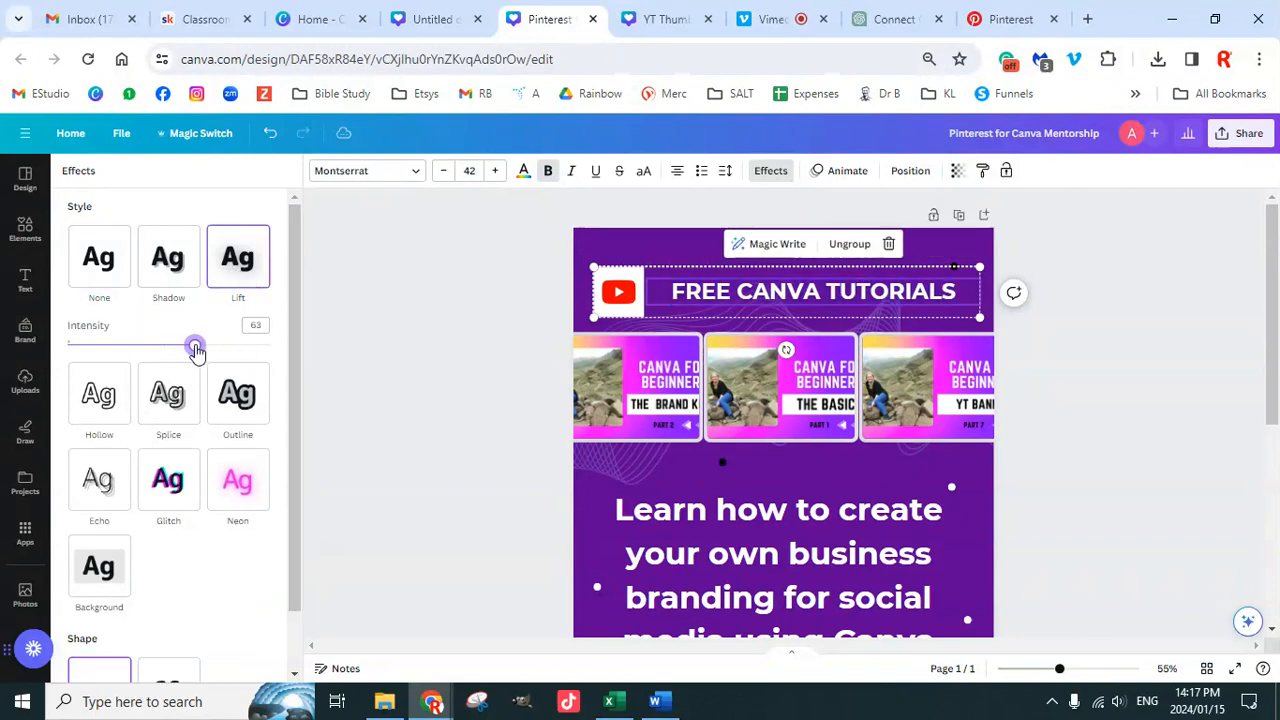
left_click(240, 270)
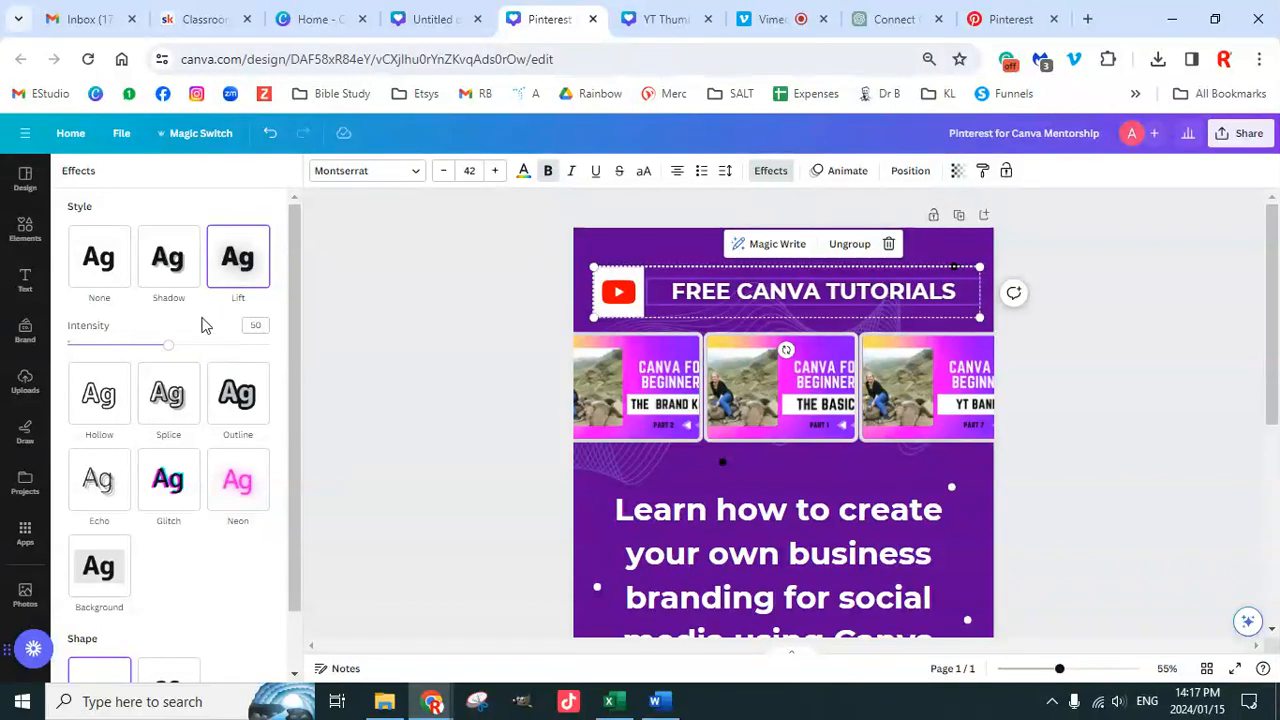
left_click_drag(171, 350, 200, 352)
left_click(241, 262)
Step: Apply the Shadow effect to "FREE CANVA TUTORIALS" in the light blue brand colour
left_click(184, 282)
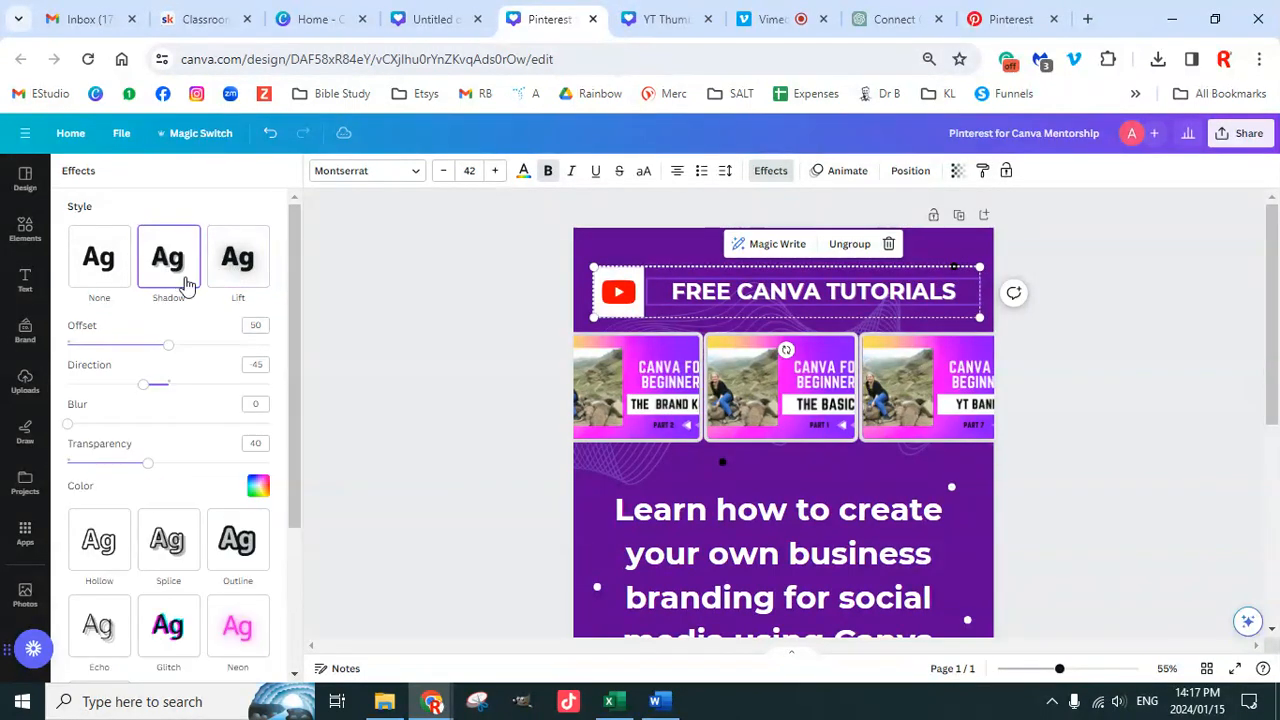
left_click(257, 487)
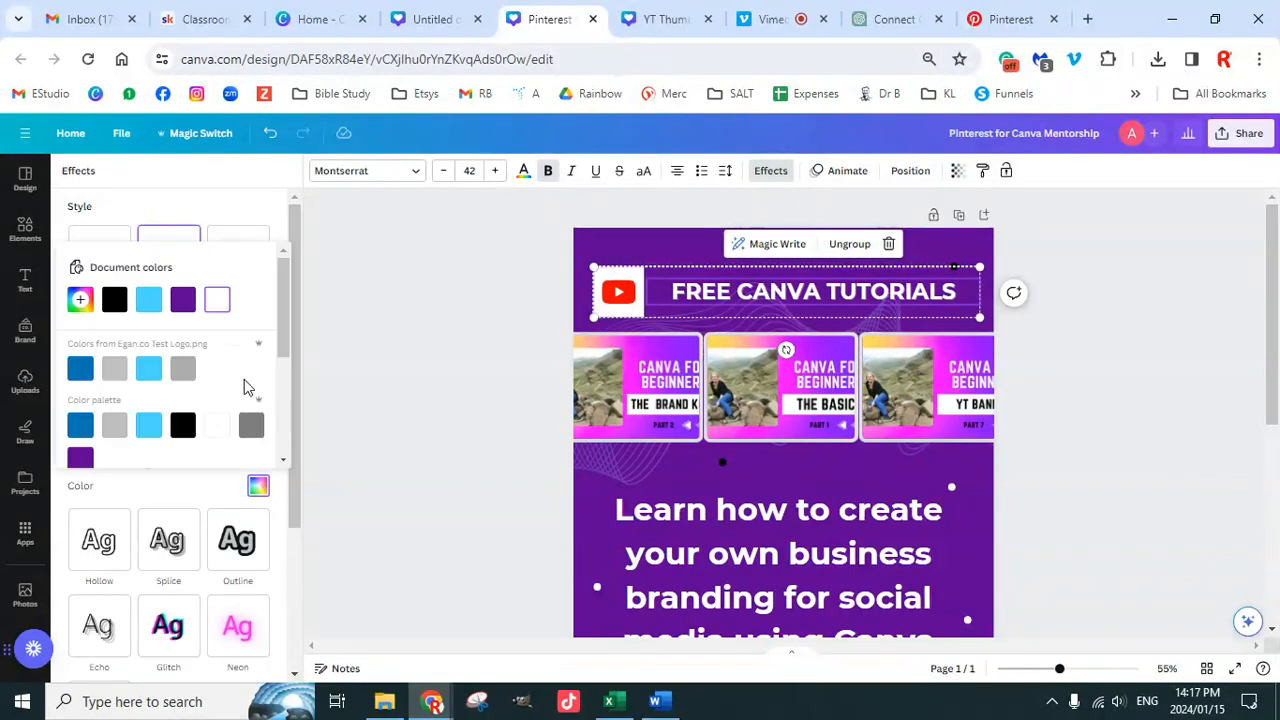
left_click(115, 428)
left_click(148, 428)
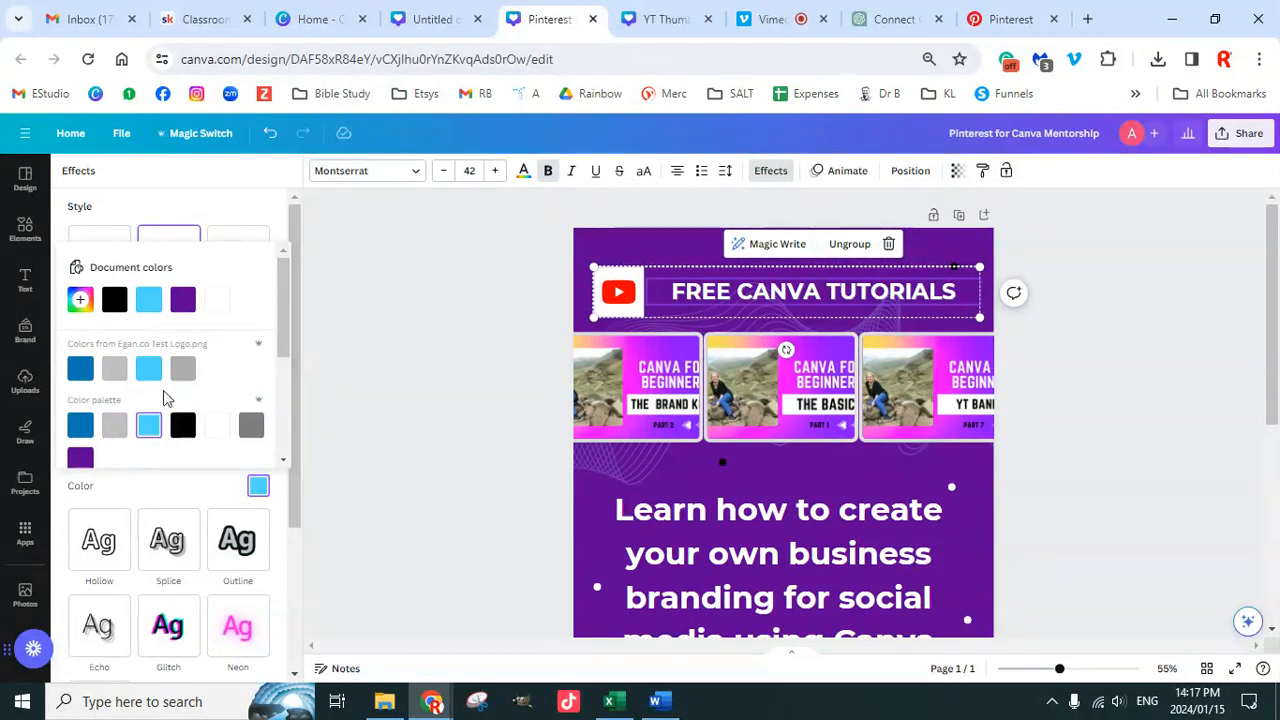
left_click(230, 300)
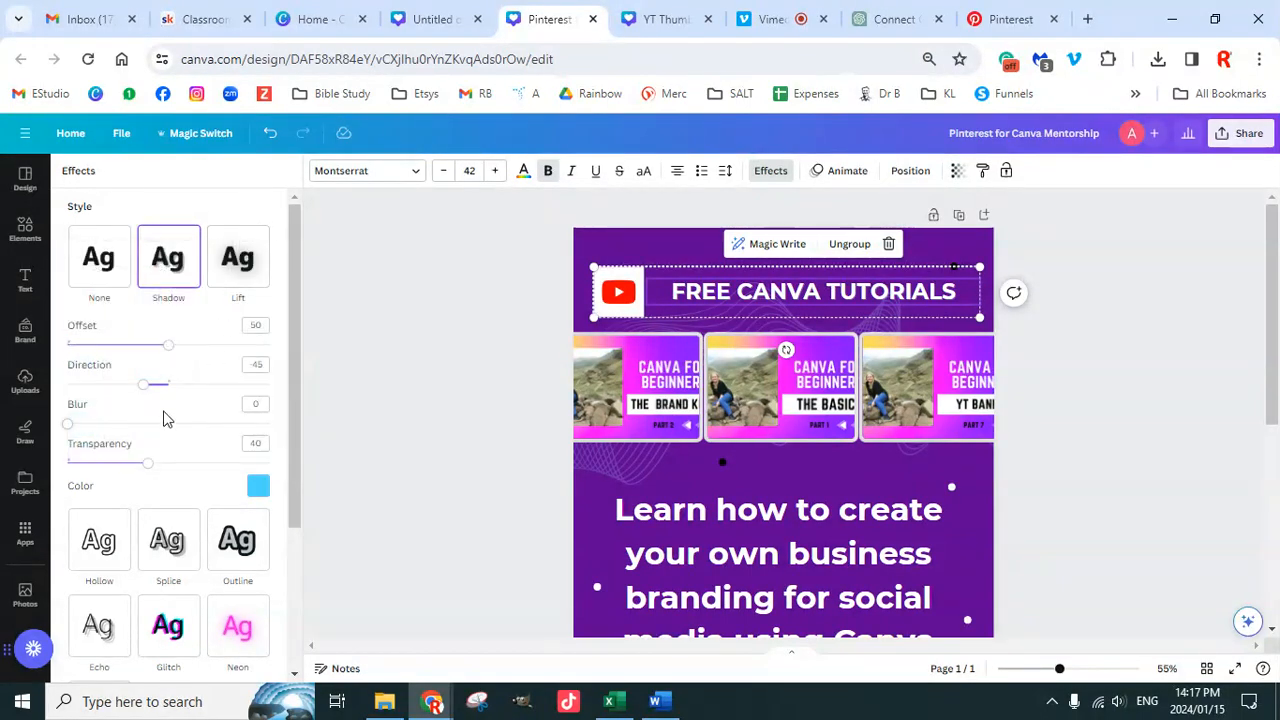
Step: Set the text shadow's direction to 40 and its offset to 67
left_click_drag(167, 355, 224, 357)
left_click_drag(145, 393, 192, 395)
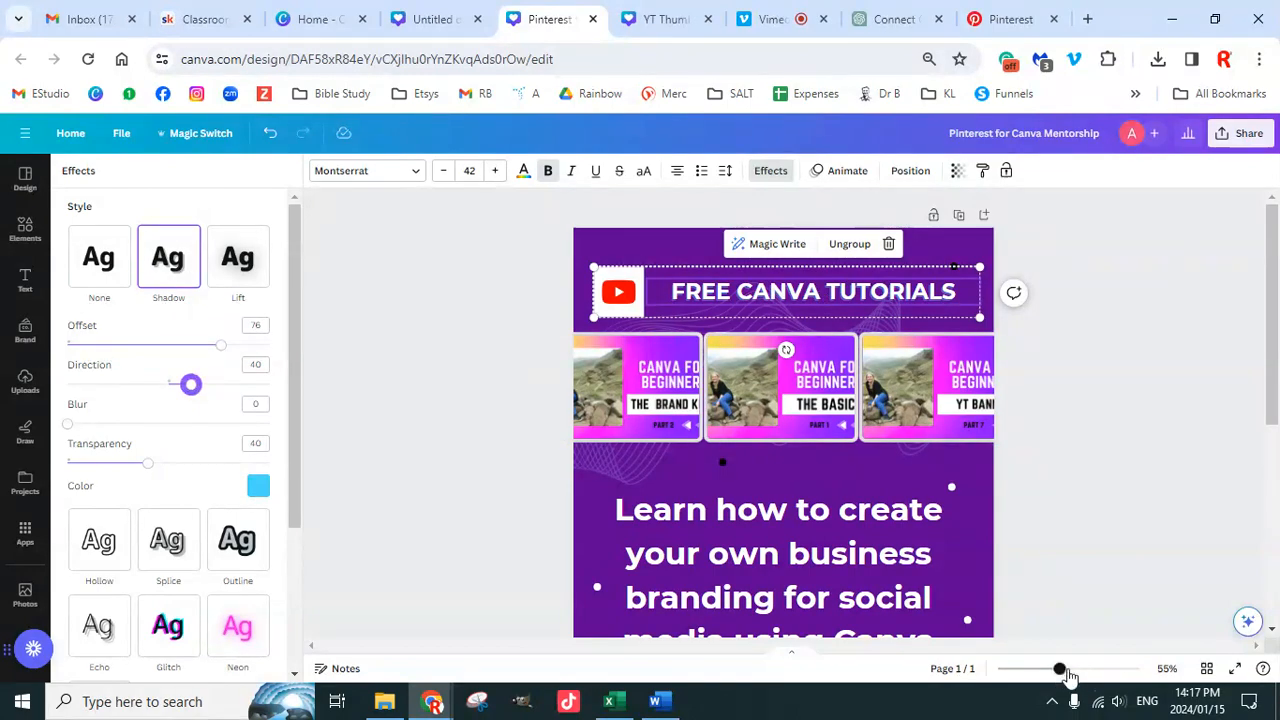
left_click_drag(1062, 670, 1107, 668)
scroll(937, 505, "up", 4)
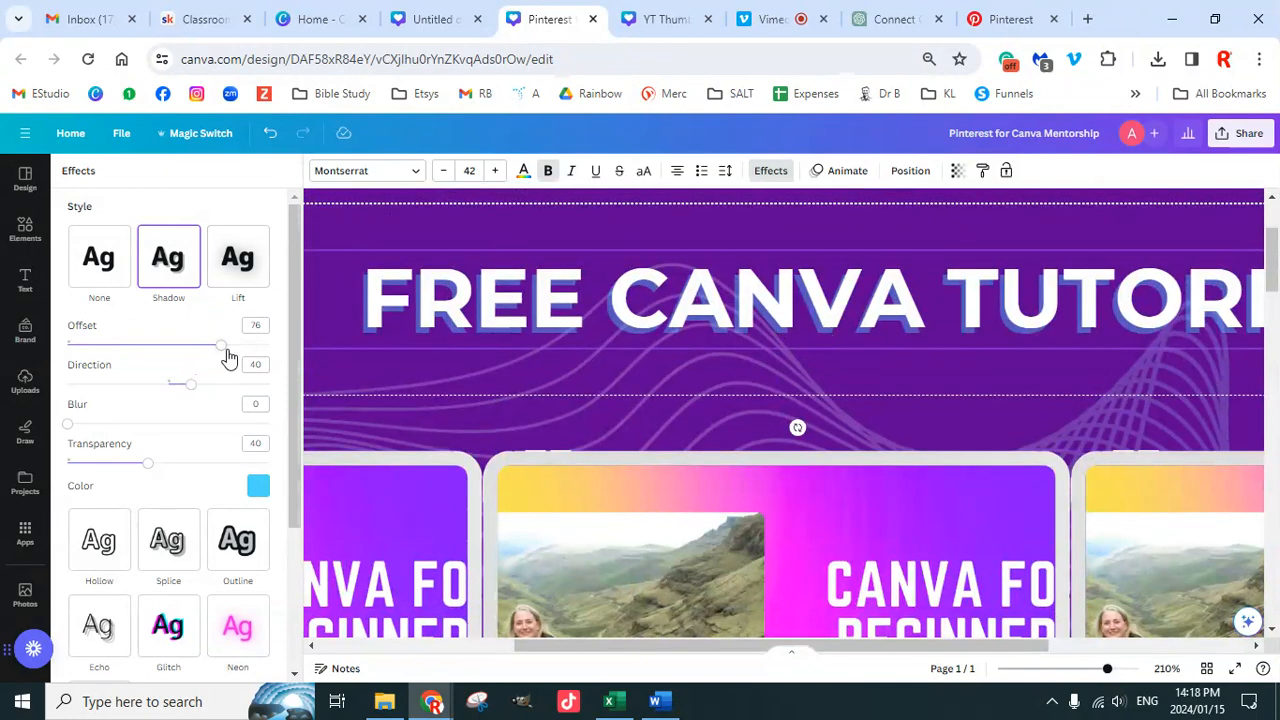
left_click_drag(226, 356, 205, 355)
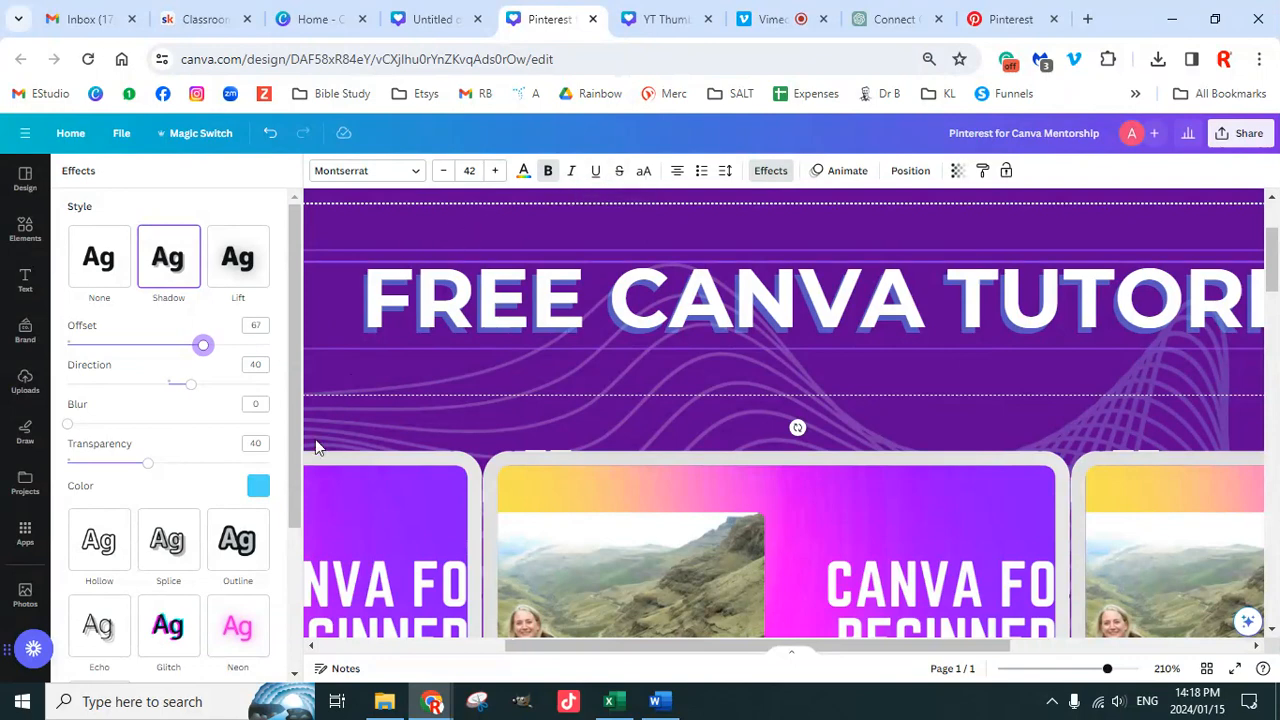
Step: Change the shadow of "FREE CANVA TUTORIALS" to the light grey from the brand colour palette
left_click(258, 490)
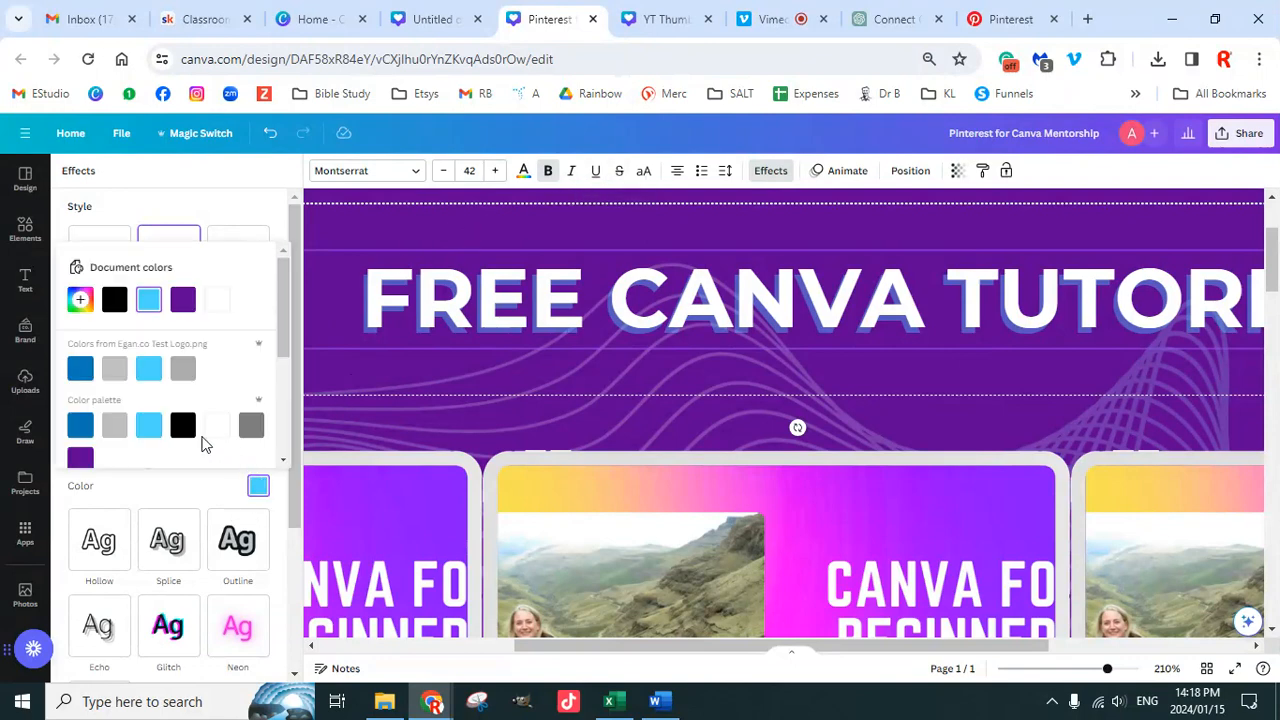
left_click(115, 426)
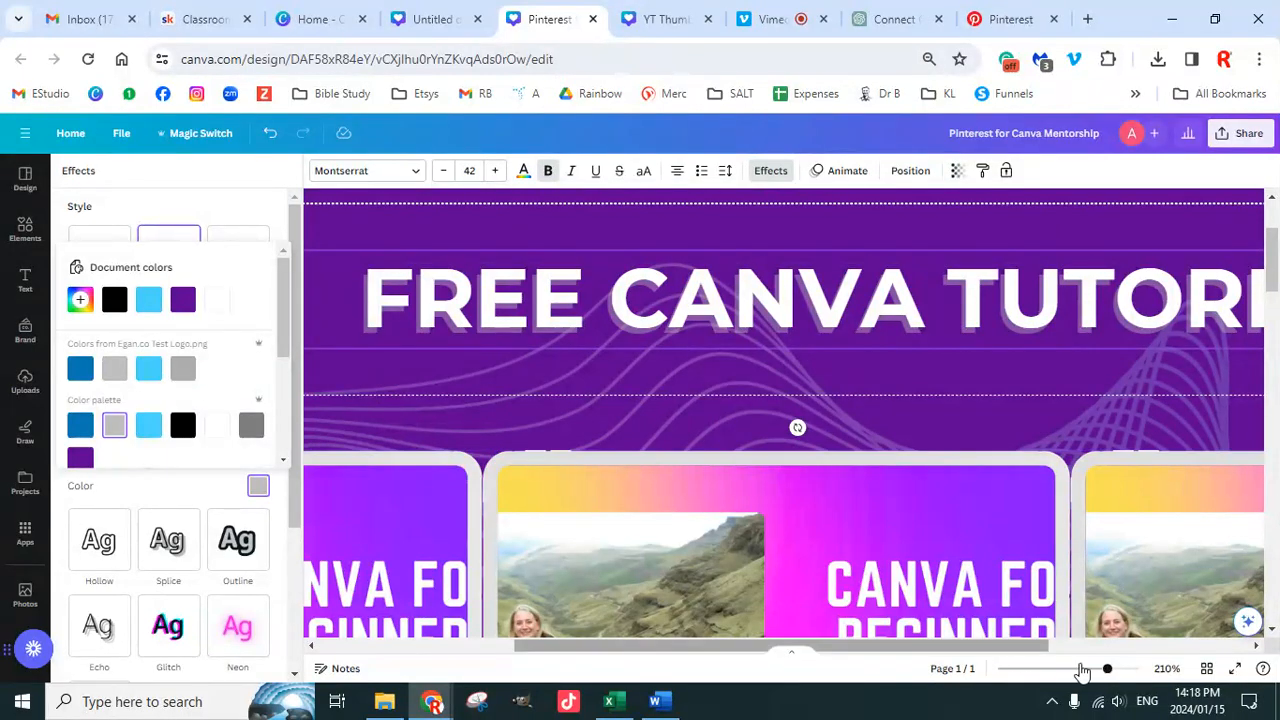
left_click_drag(1107, 677, 1070, 670)
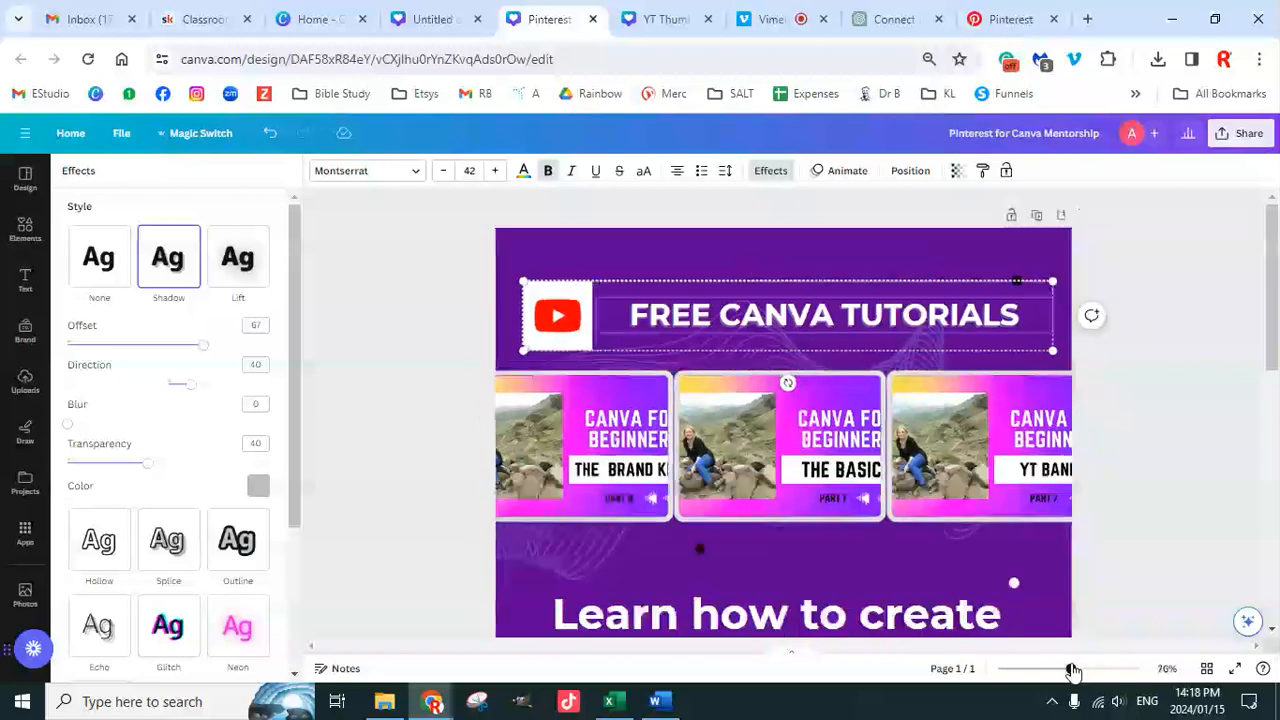
left_click(1178, 423)
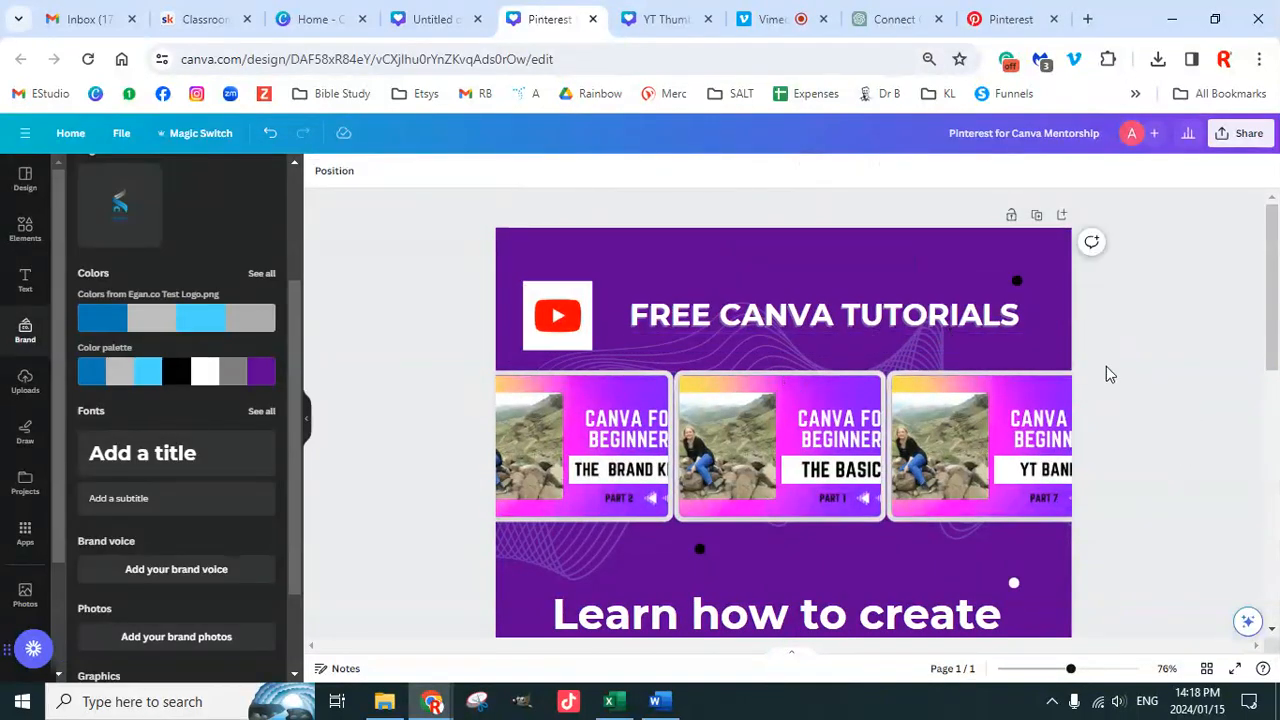
Step: Move the wave graphic behind the thumbnails slightly lower and shrink it from its lower-left corner
scroll(1160, 430, "down", 2)
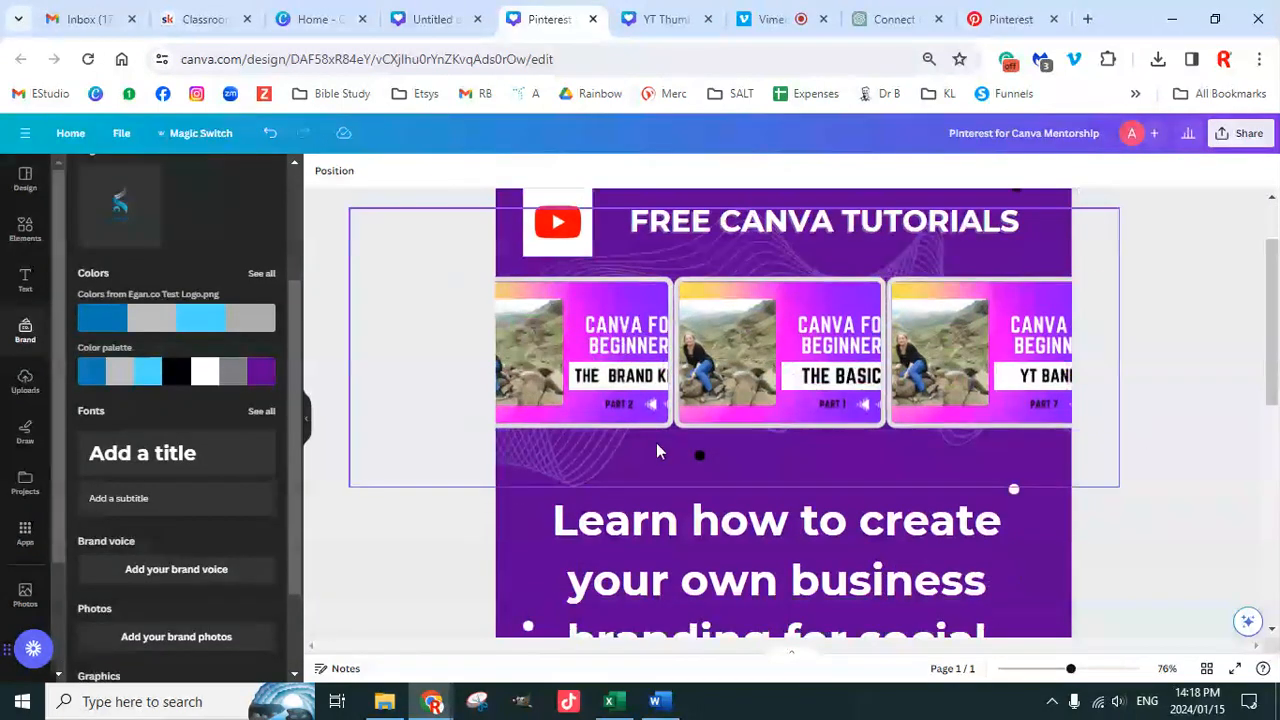
left_click(605, 460)
left_click_drag(605, 472, 610, 505)
left_click_drag(354, 528, 446, 502)
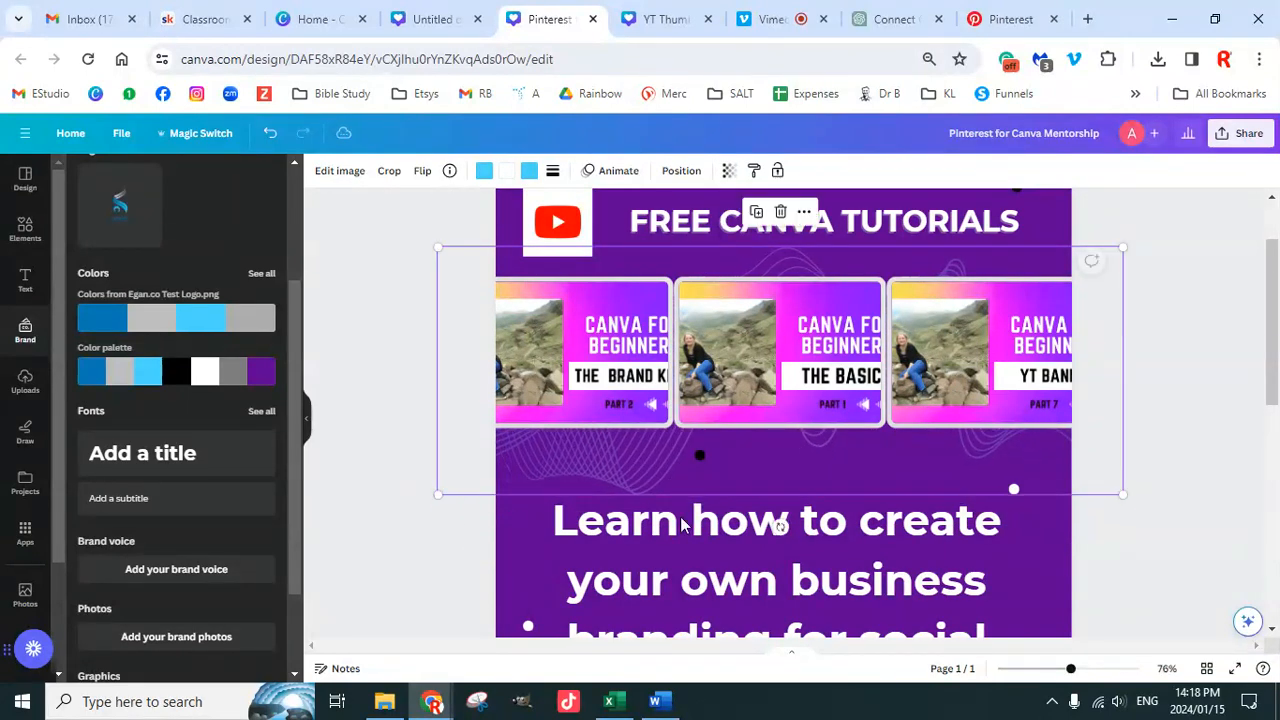
left_click(1145, 541)
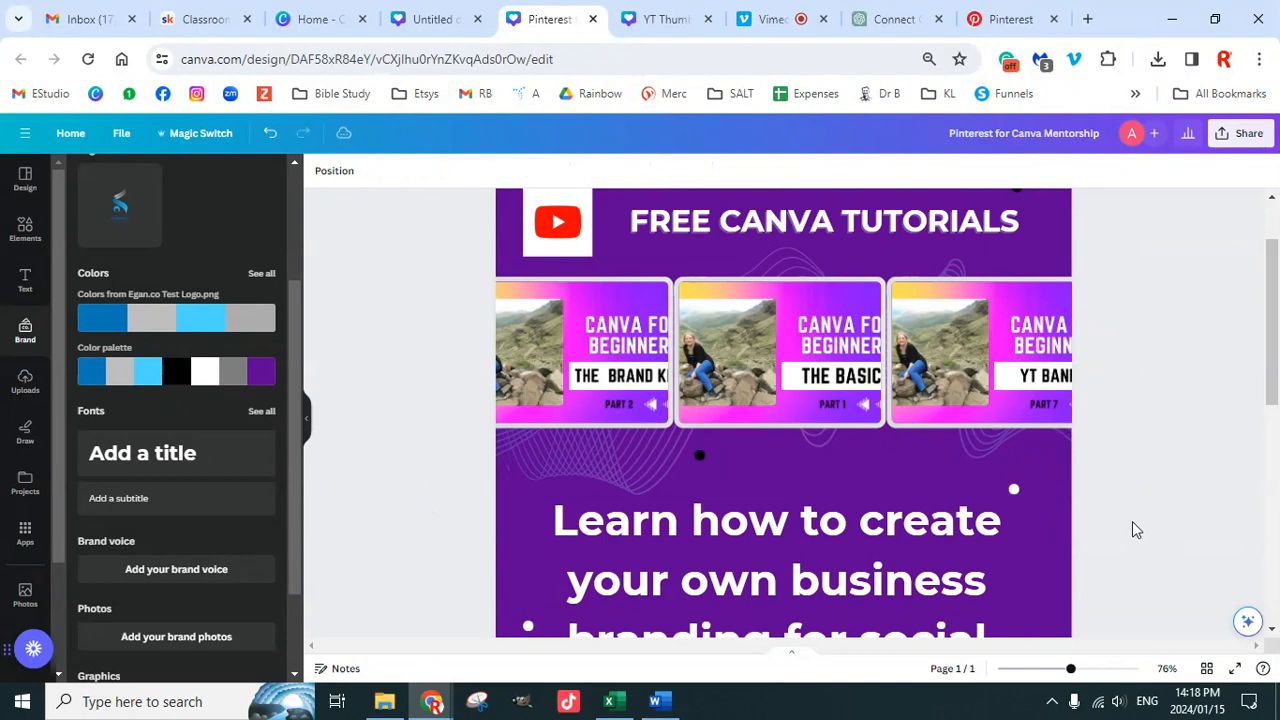
Step: Send the "Learn how to create your own business branding" text block backward one layer
scroll(1132, 521, "down", 3)
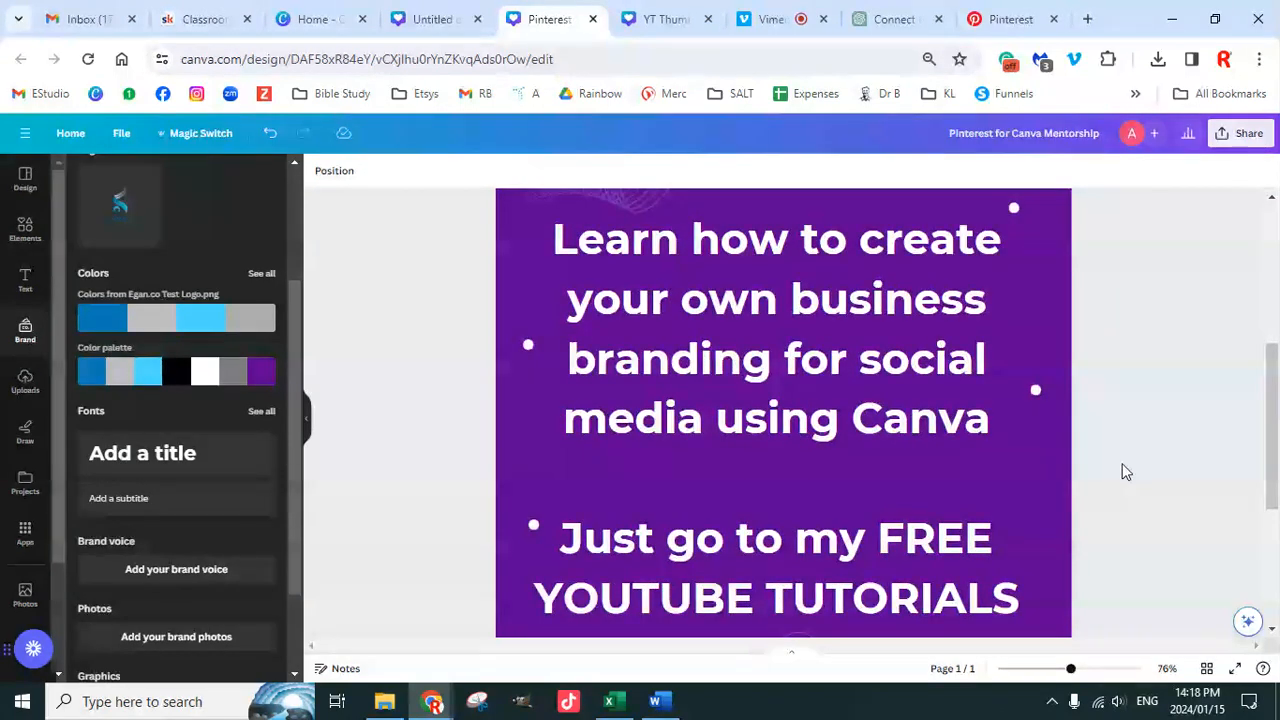
left_click(622, 344)
left_click(910, 170)
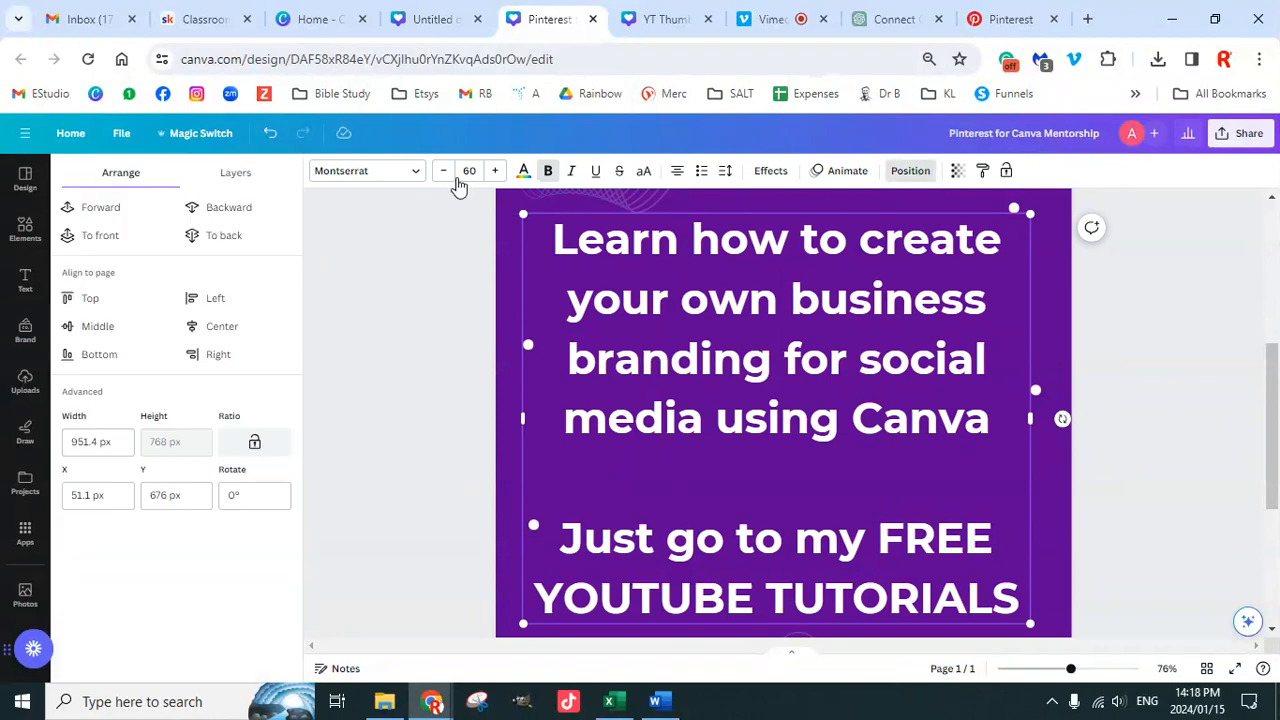
left_click(203, 210)
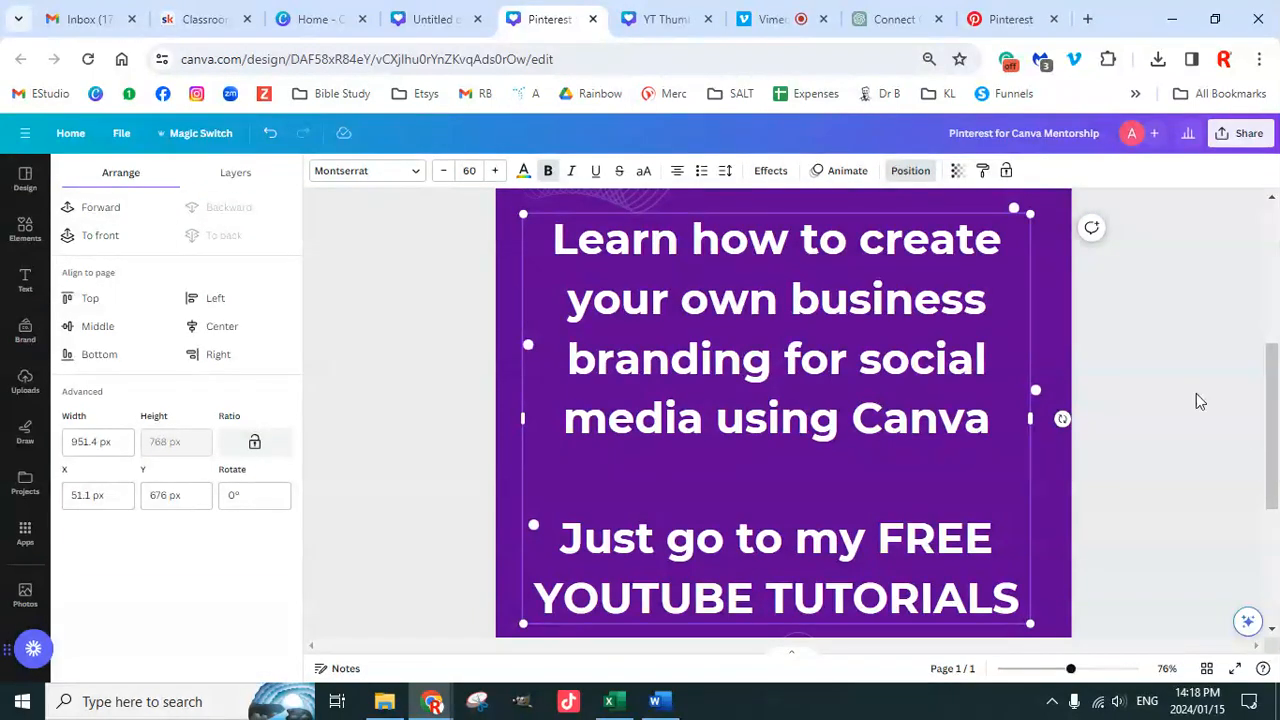
Step: Recolour the black dot above the end of "FREE CANVA TUTORIALS" to the brand palette's light blue
scroll(1171, 377, "up", 5)
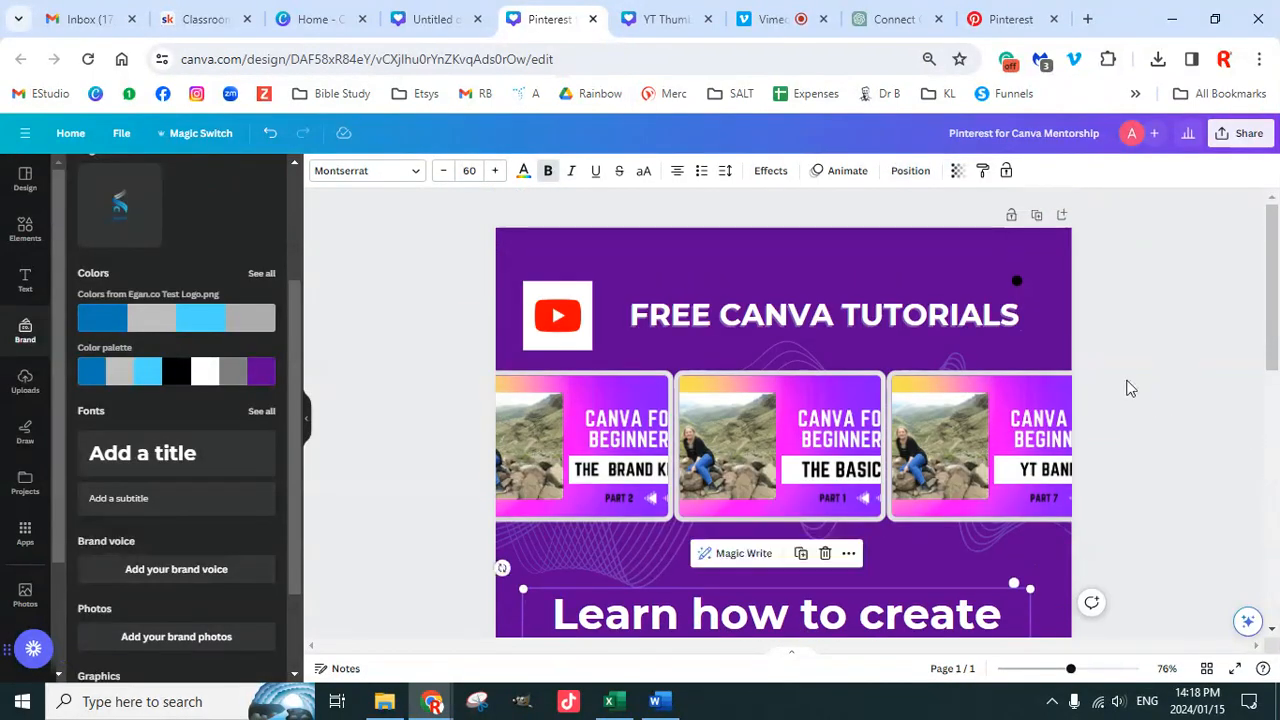
left_click(1017, 278)
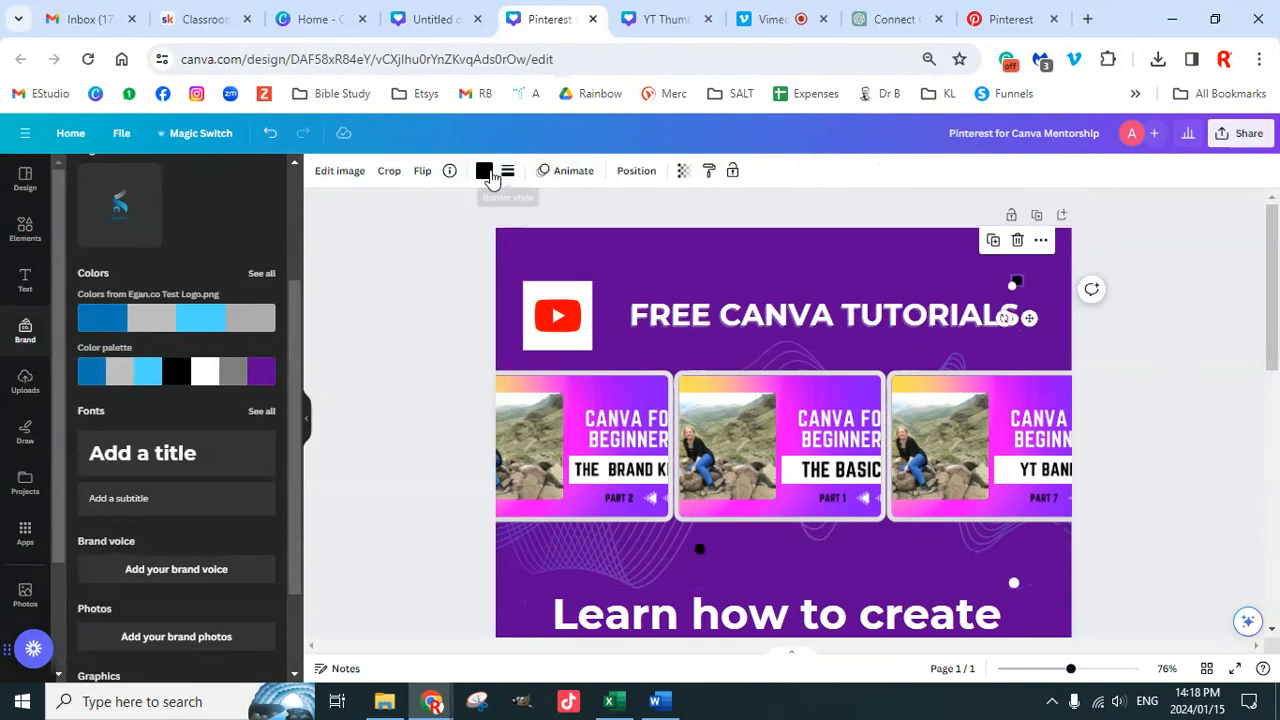
left_click(484, 171)
left_click(150, 420)
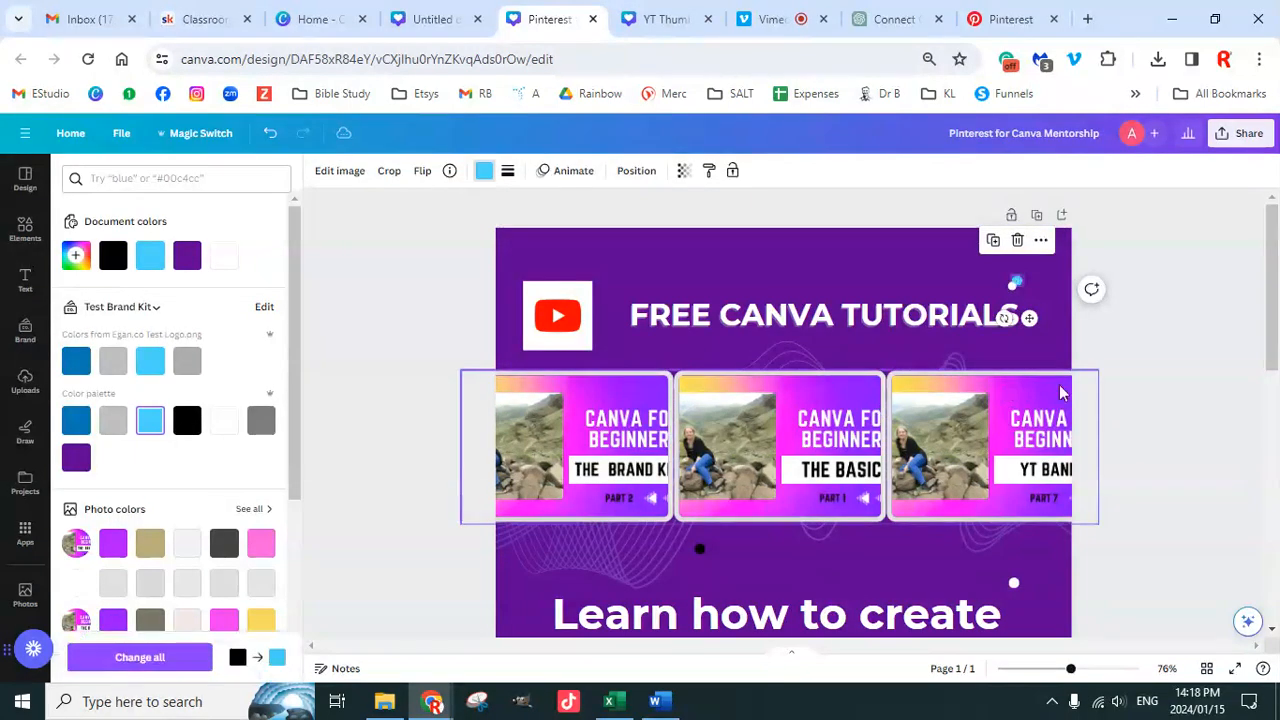
Step: Try light blue on the black dot below the thumbnails and set it back to black
scroll(1062, 393, "down", 3)
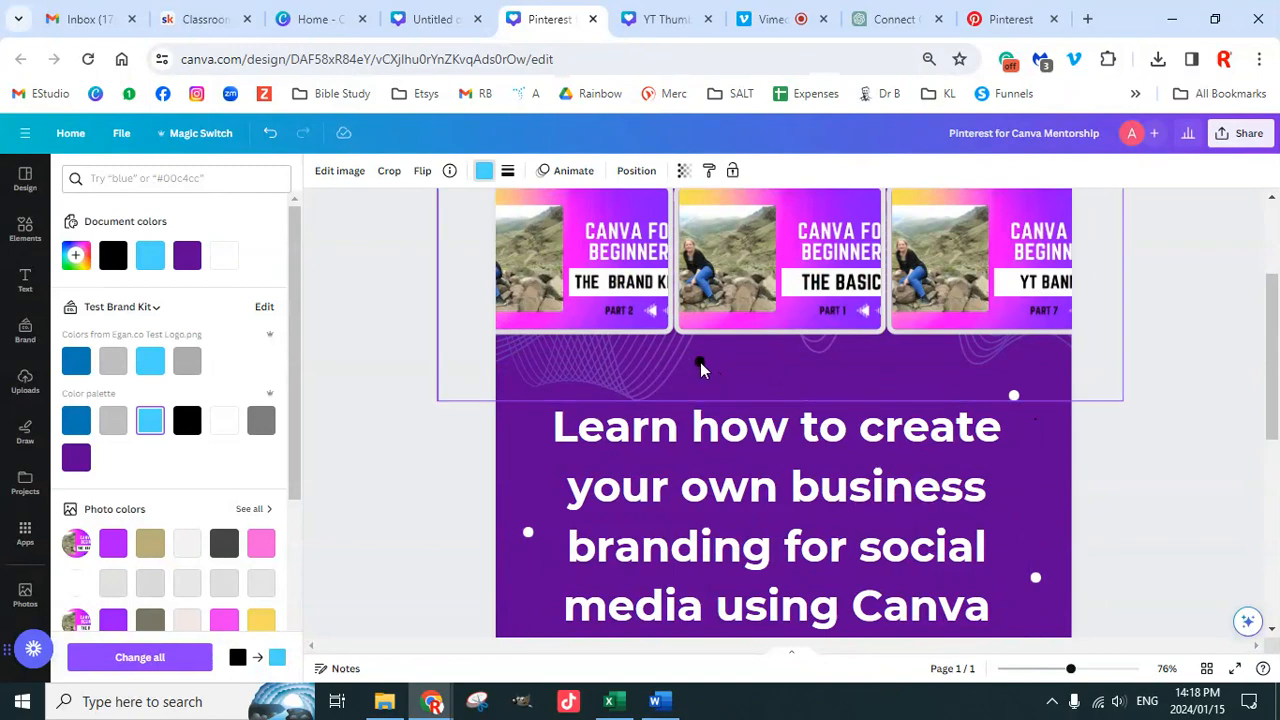
left_click(806, 372)
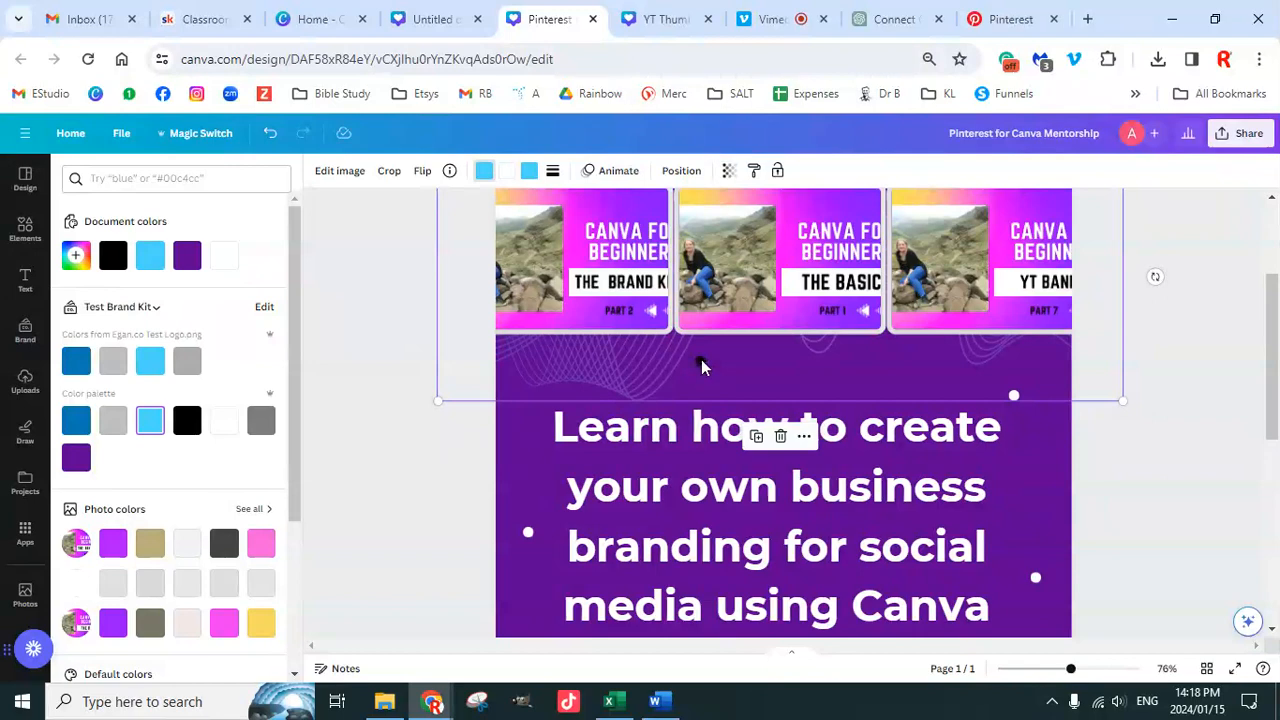
left_click(700, 362)
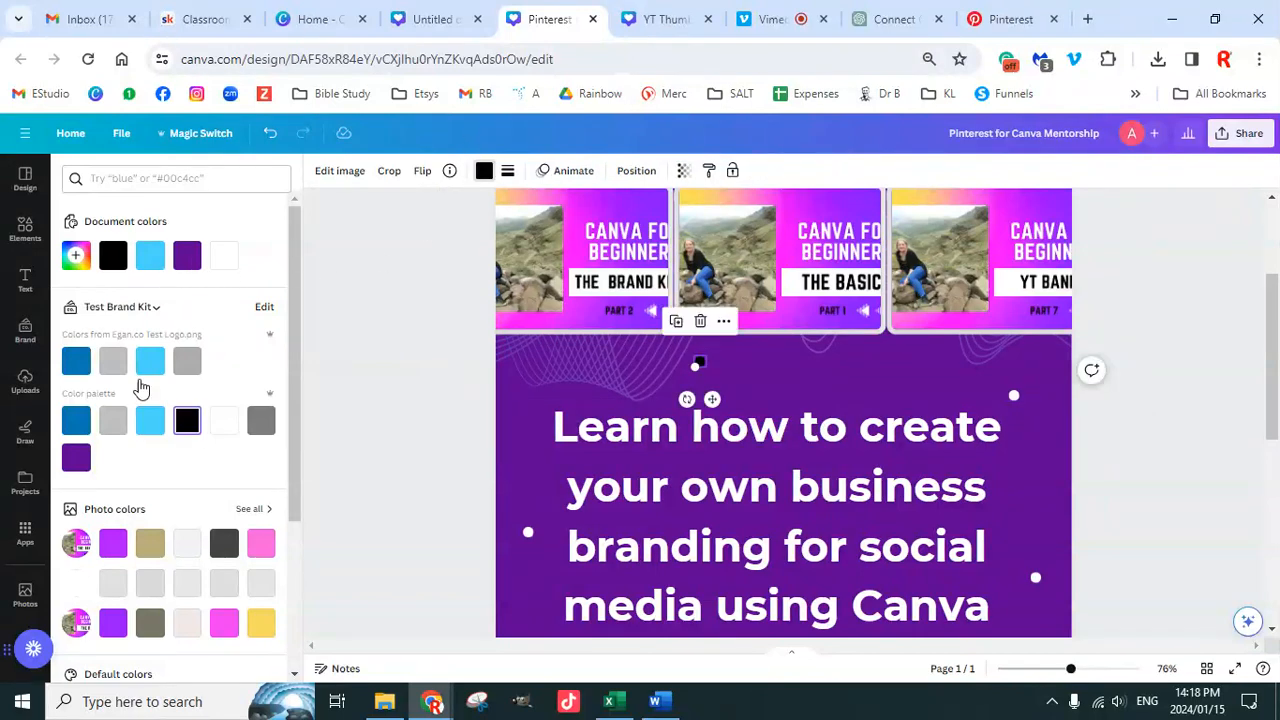
left_click(155, 428)
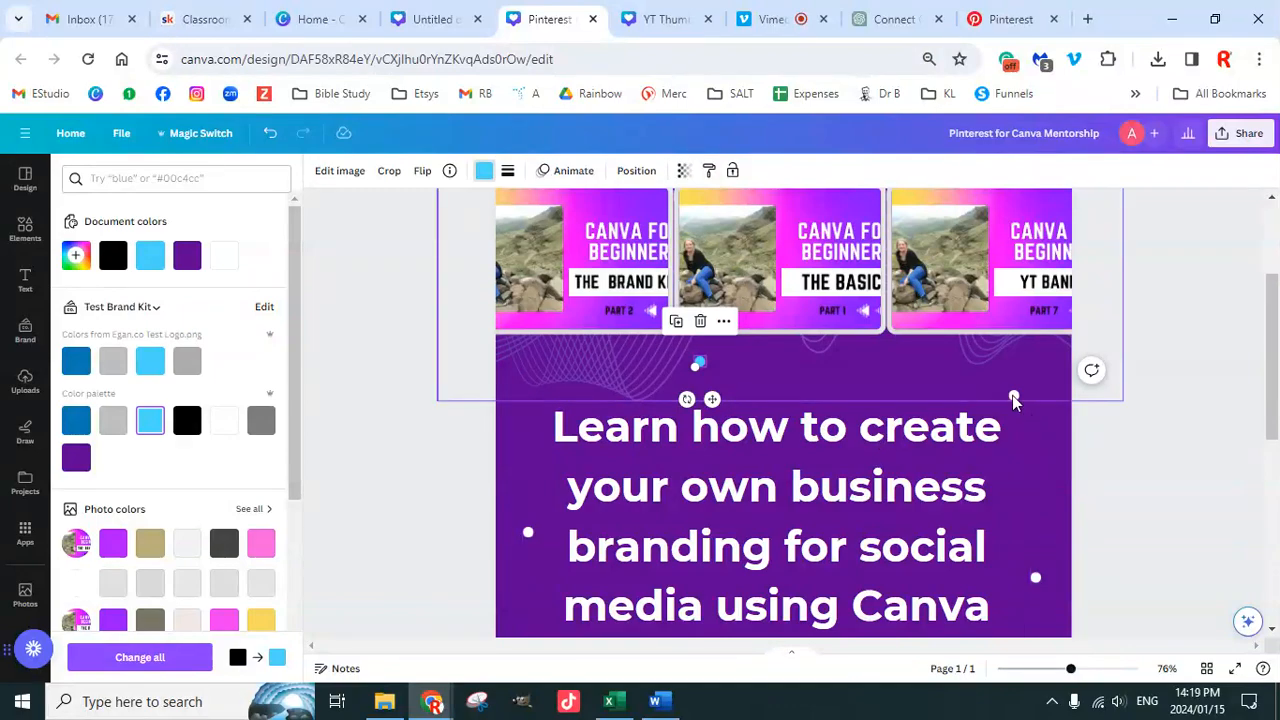
scroll(1055, 455, "up", 2)
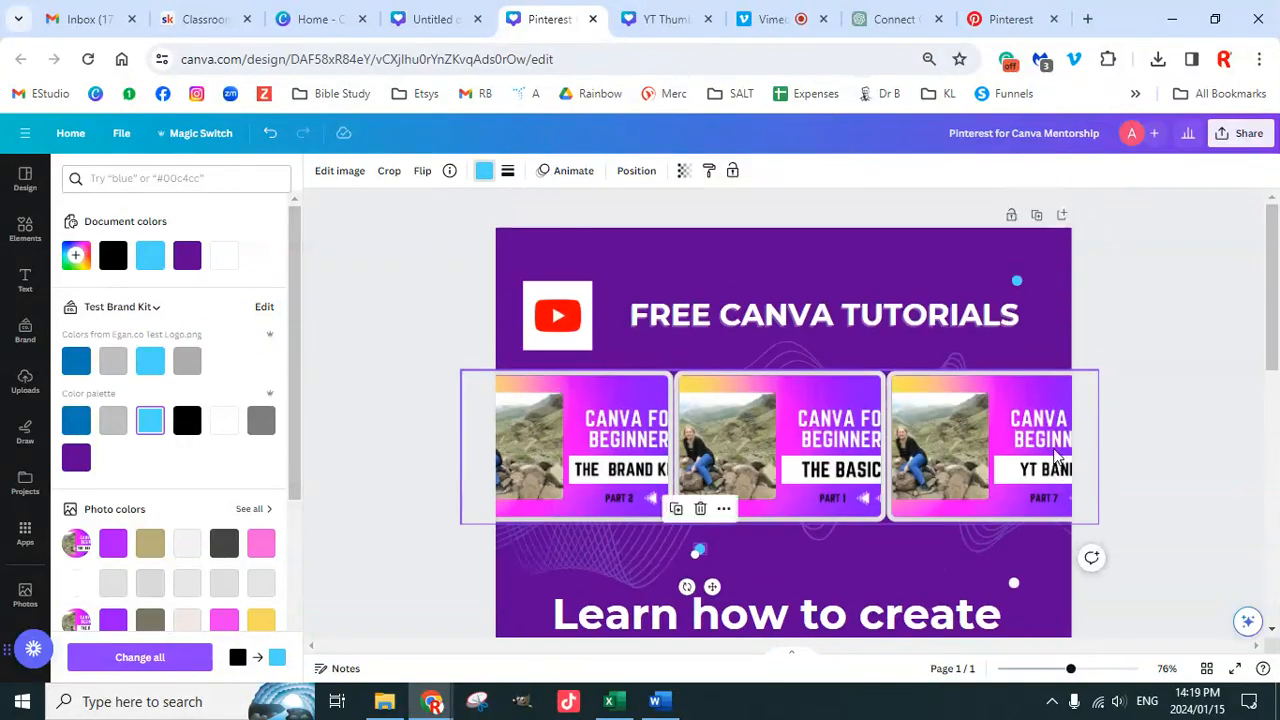
scroll(1055, 455, "down", 2)
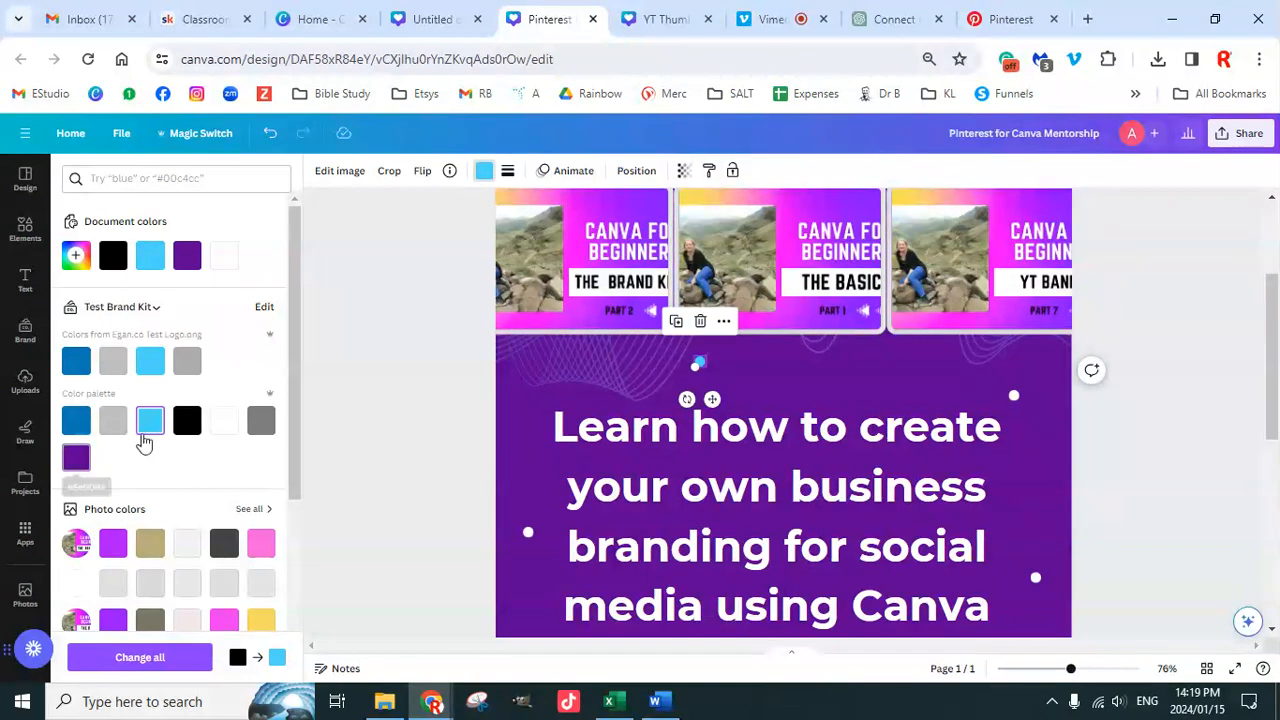
left_click(187, 421)
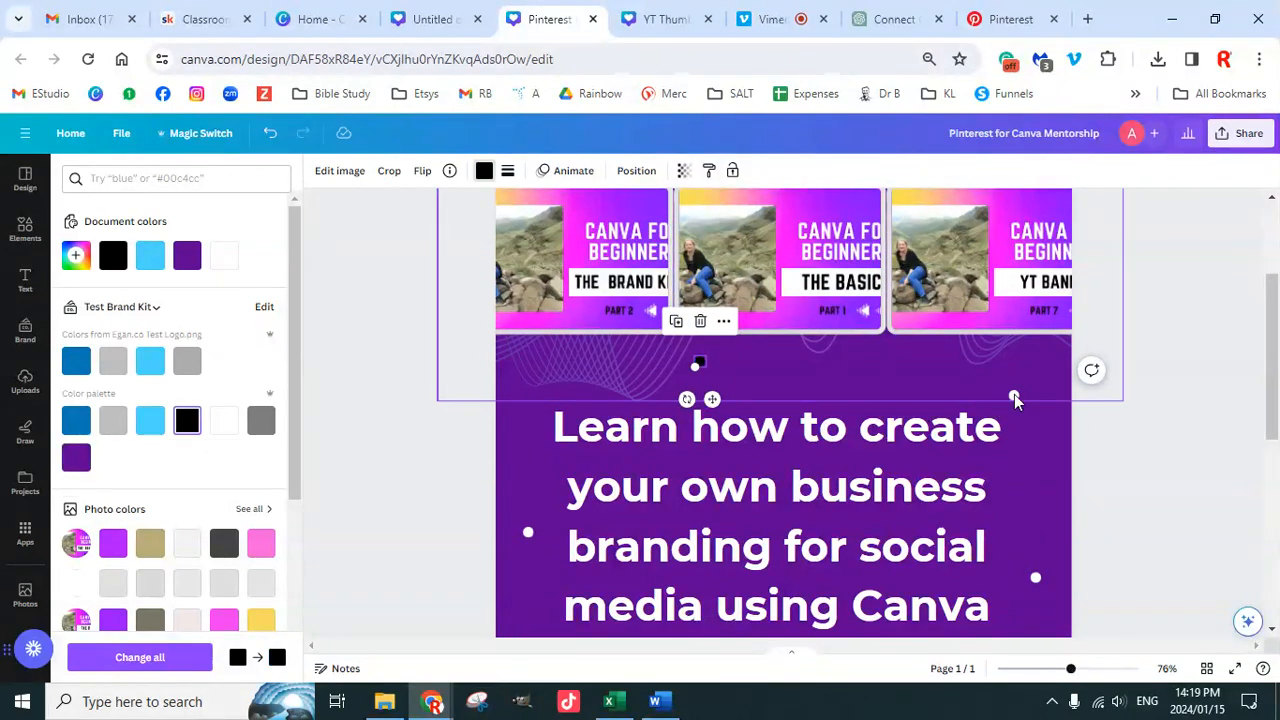
Step: Recolour the dot above the end of "create" light grey and the dot beside "branding" dark blue from the brand palette
left_click(1014, 398)
left_click(1013, 399)
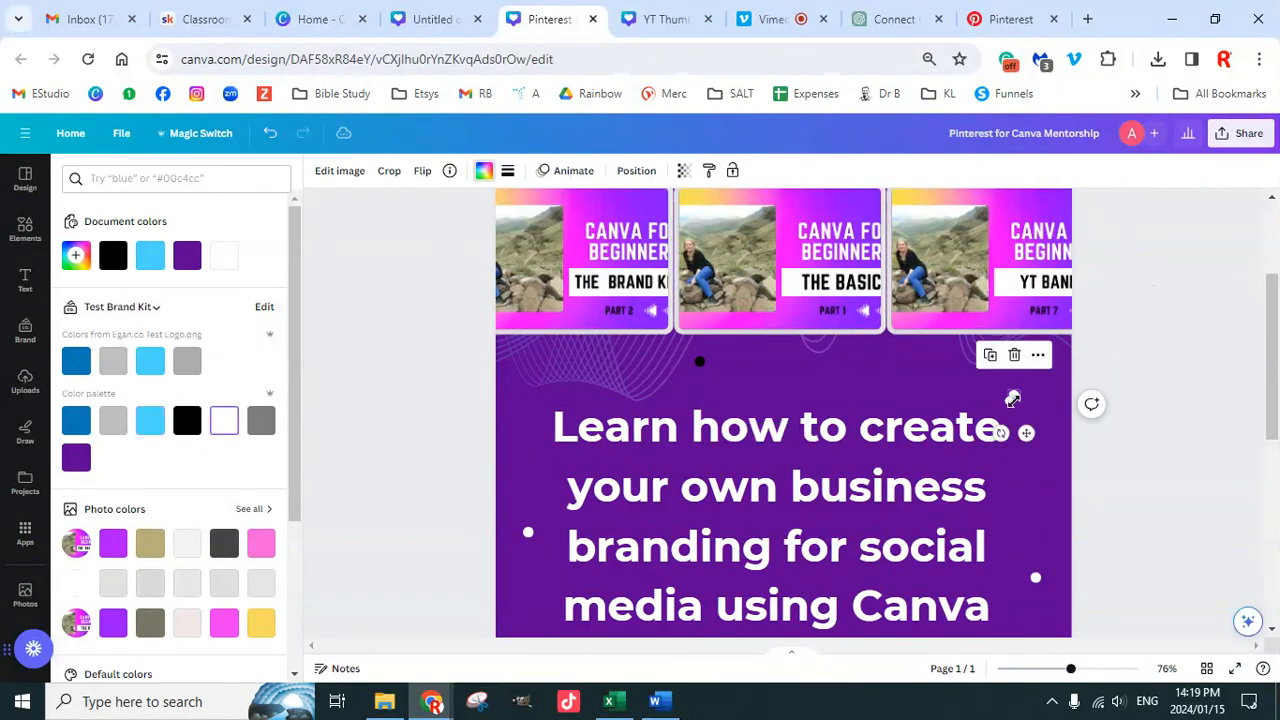
left_click(113, 421)
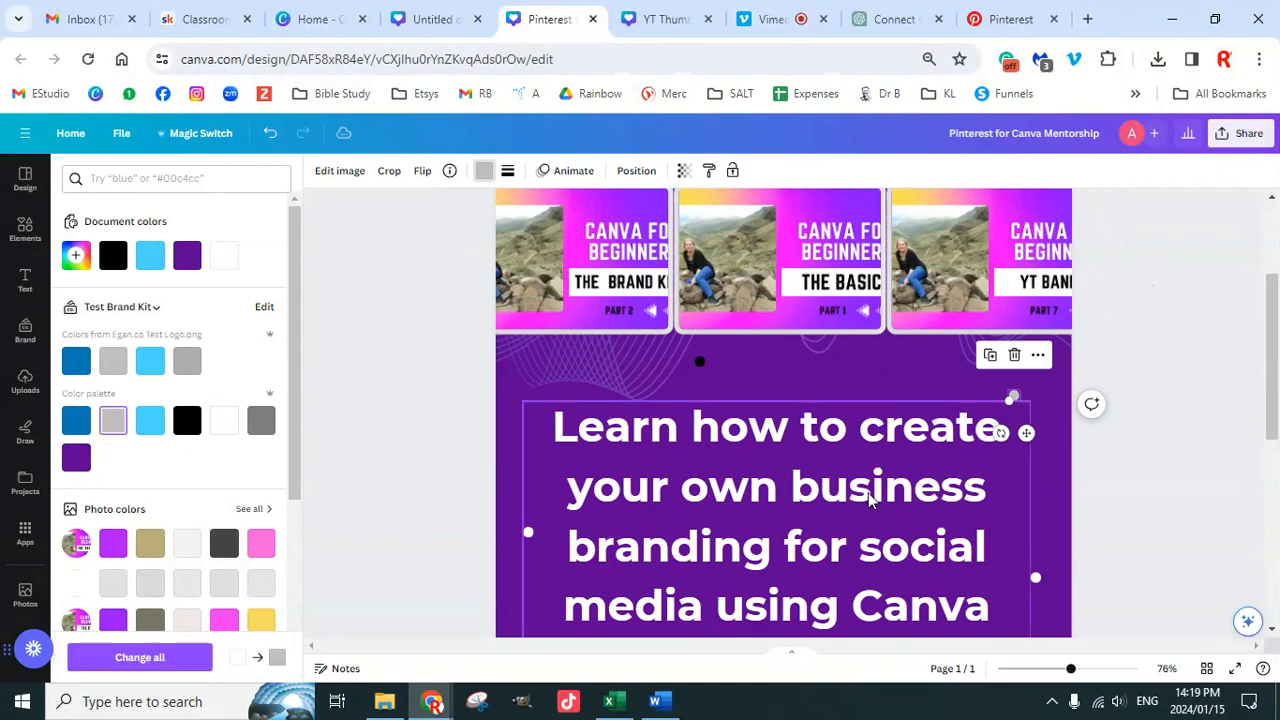
left_click(525, 535)
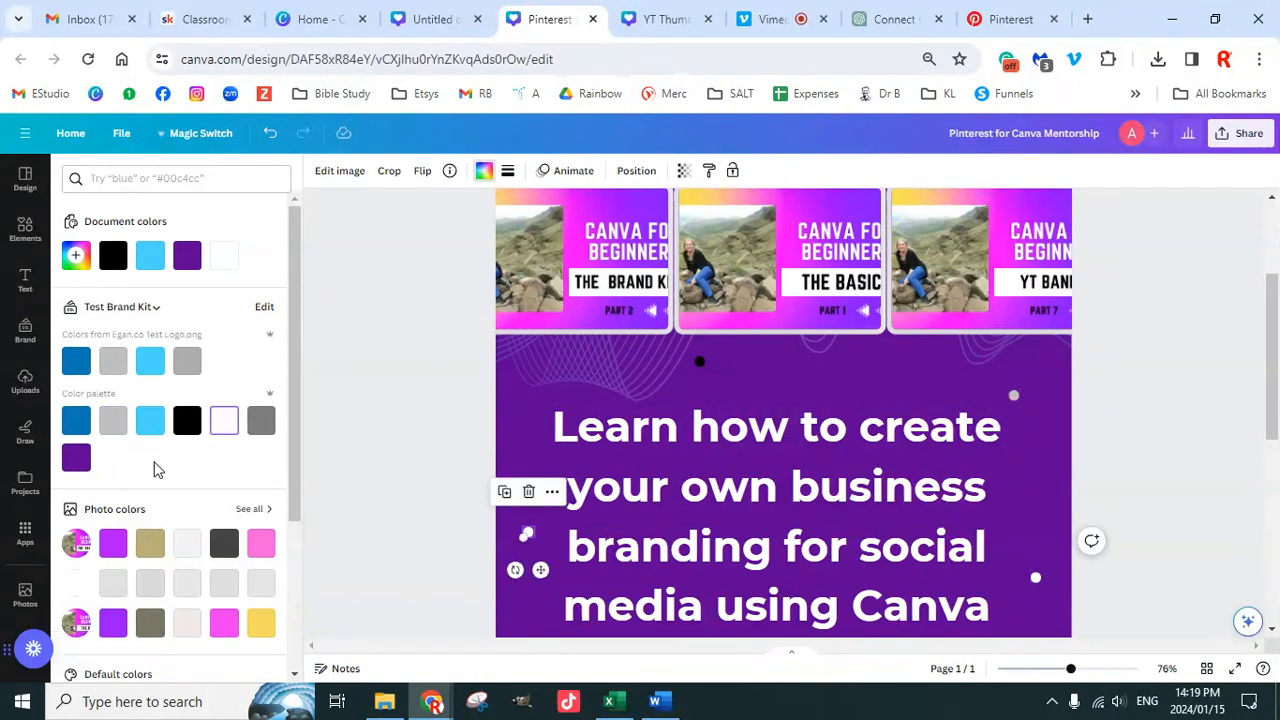
left_click(77, 422)
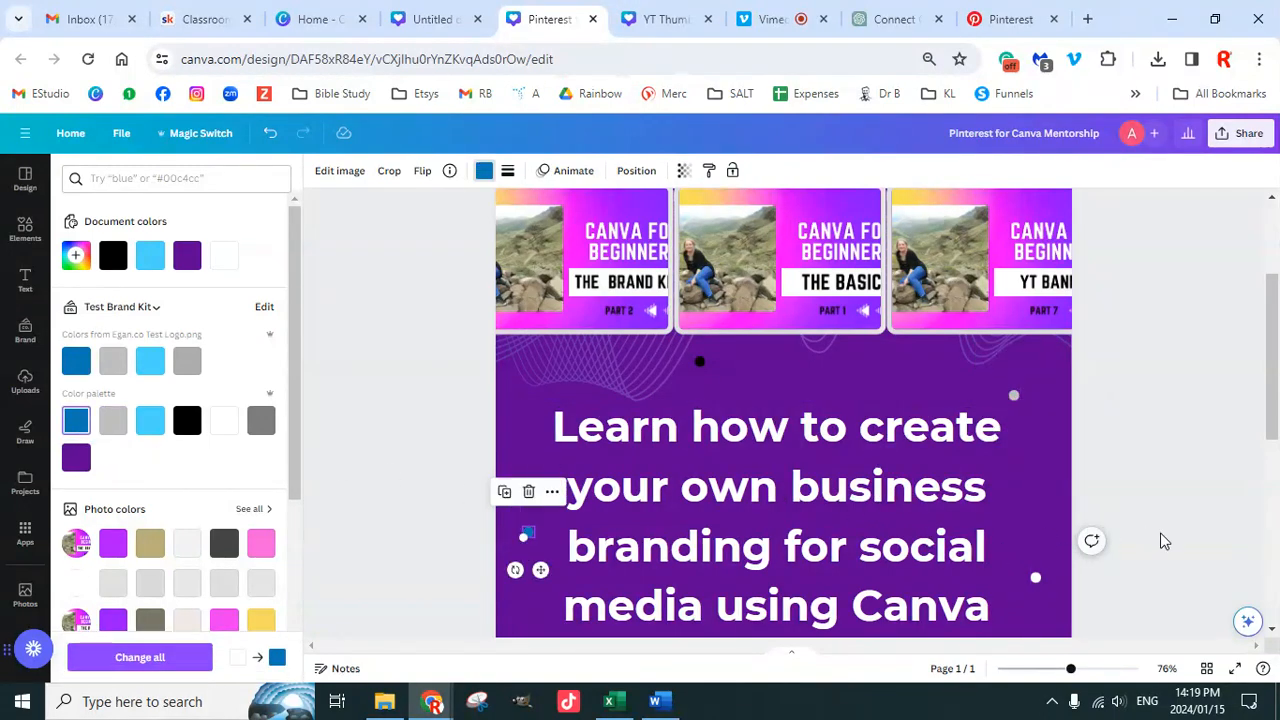
Step: Recolour the white dot near the end of "branding for social" with the brand palette's light blue
scroll(1160, 537, "down", 2)
left_click(1035, 391)
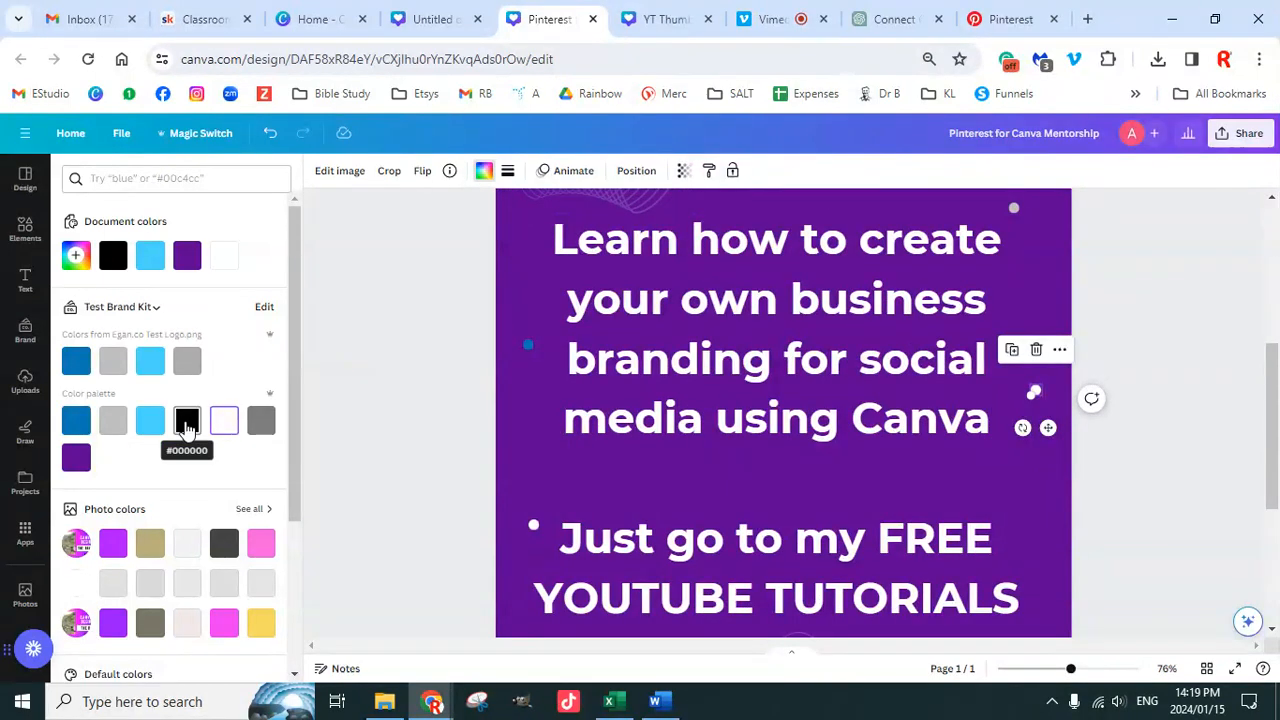
left_click(261, 423)
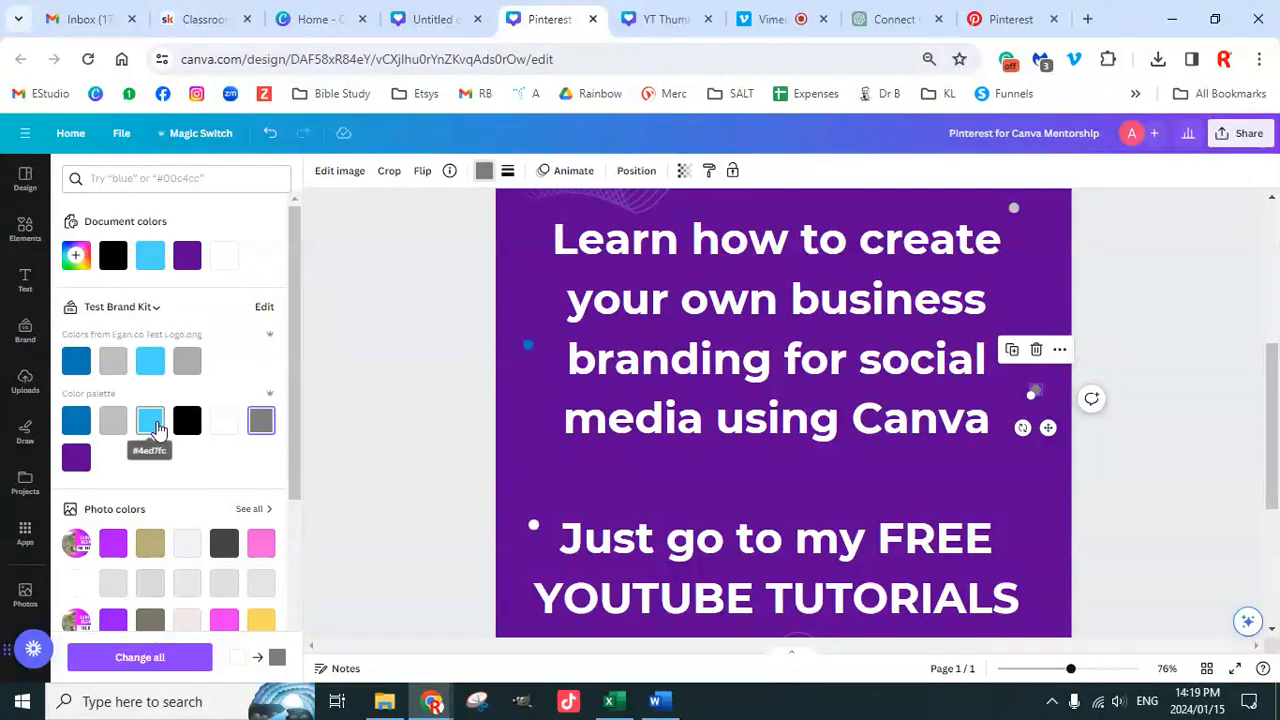
left_click(150, 421)
Step: Recolour the dot beside "Just go to my FREE" light blue and the dot below "YOUTUBE TUTORIALS" dark blue from the brand palette
scroll(1000, 475, "down", 3)
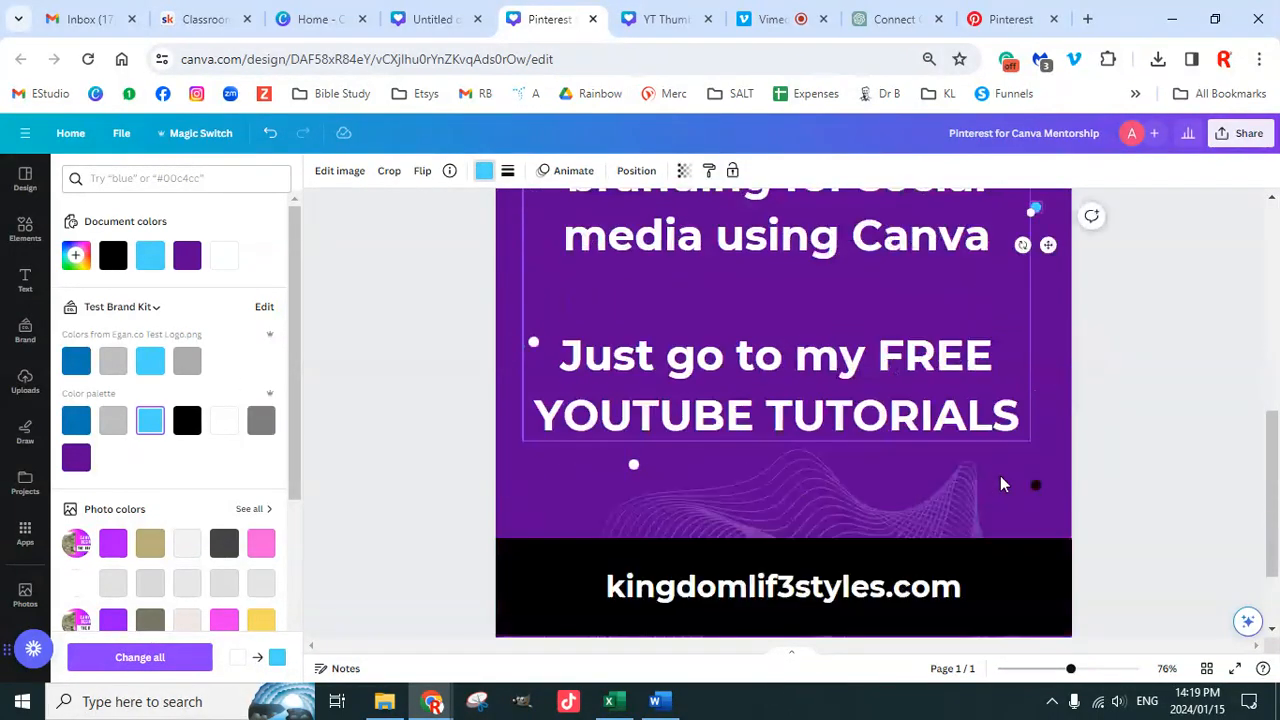
left_click(531, 245)
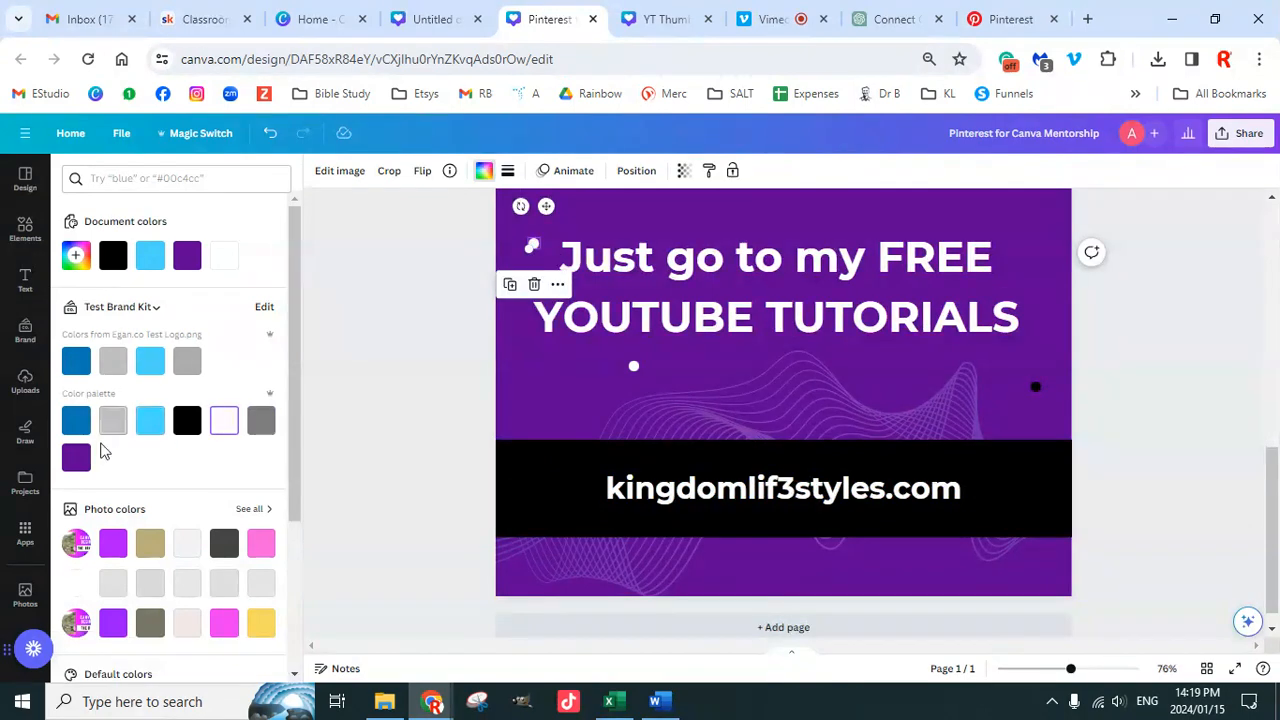
left_click(150, 421)
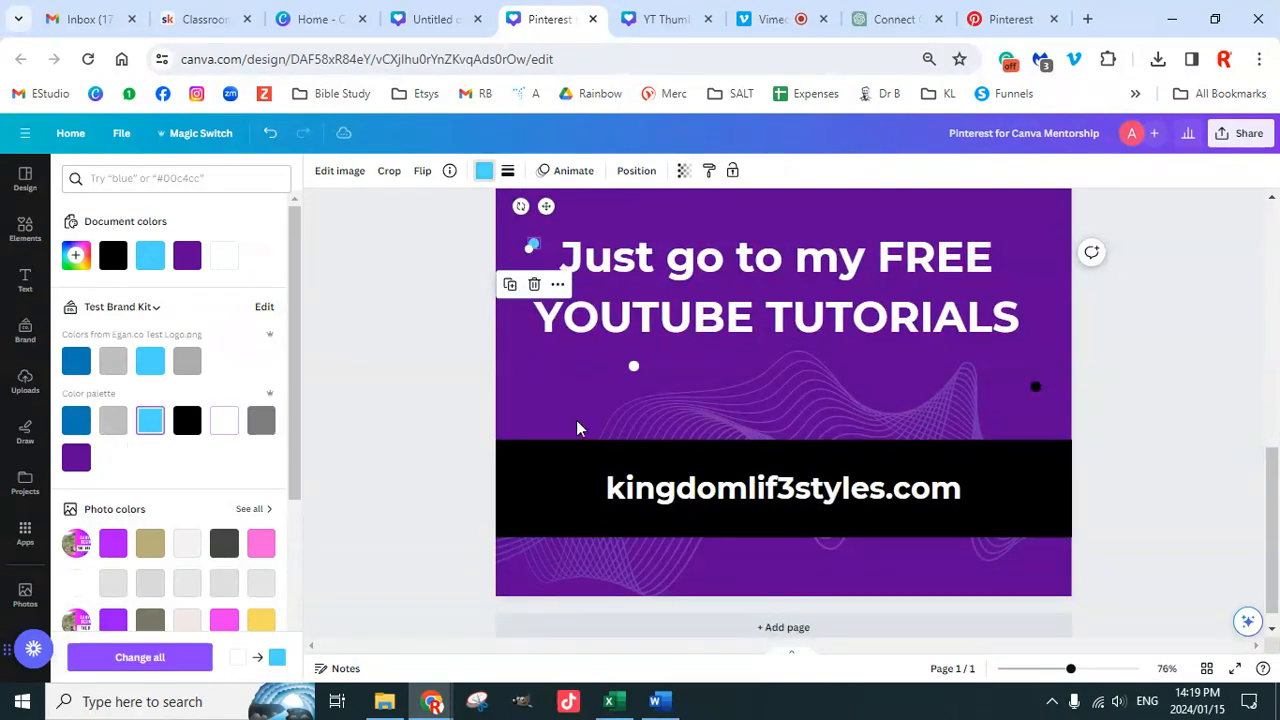
left_click(632, 367)
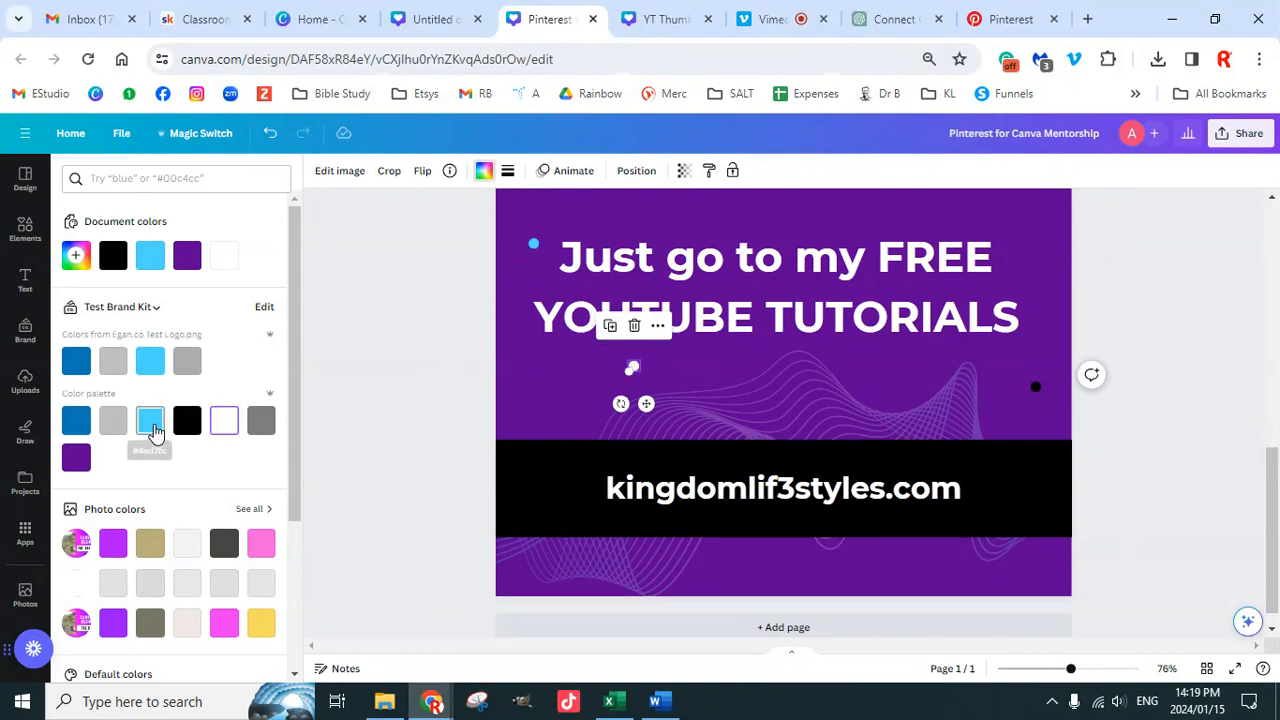
left_click(77, 422)
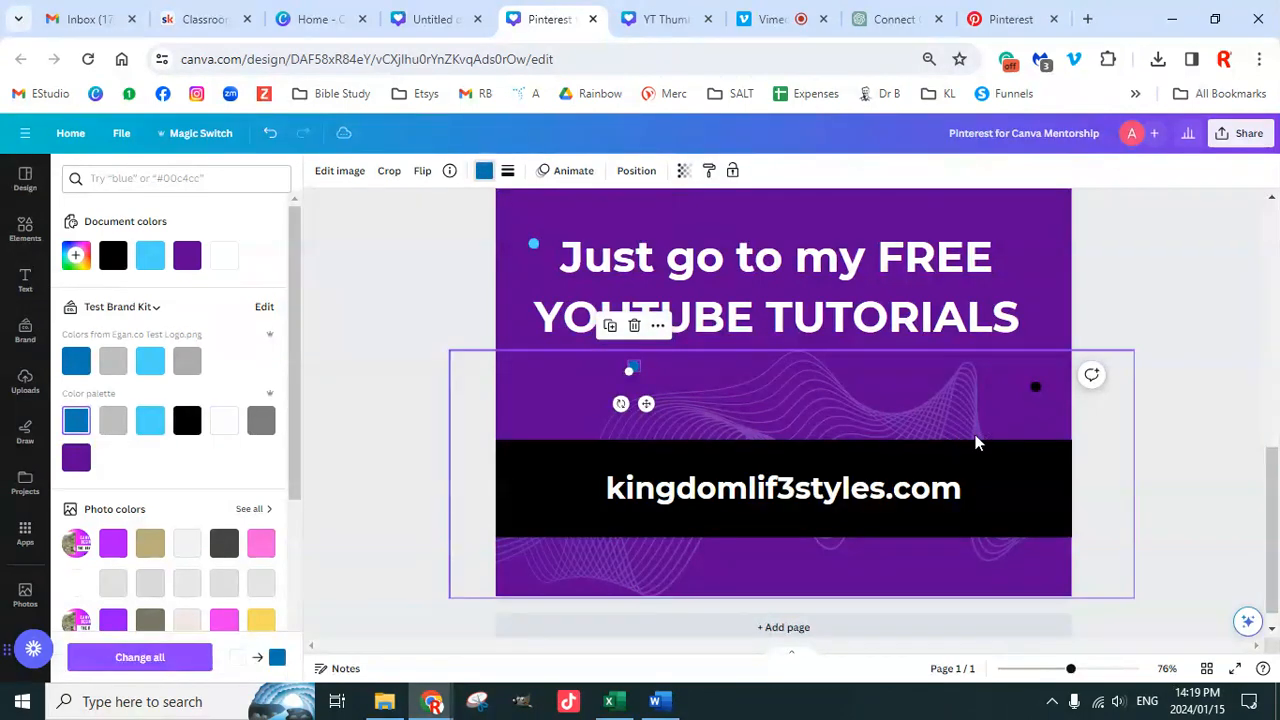
left_click(1138, 418)
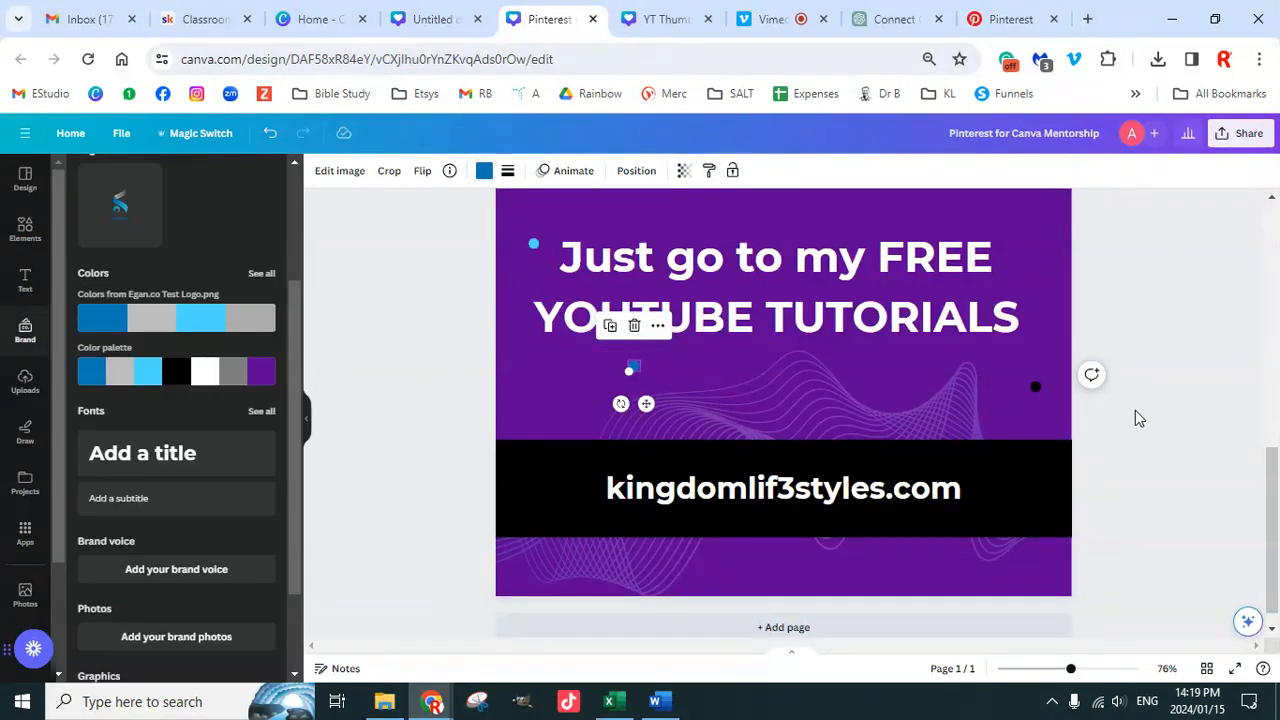
Step: Preview the whole pin in full screen to check the recoloured dots, and return to the editor
left_click(1235, 668)
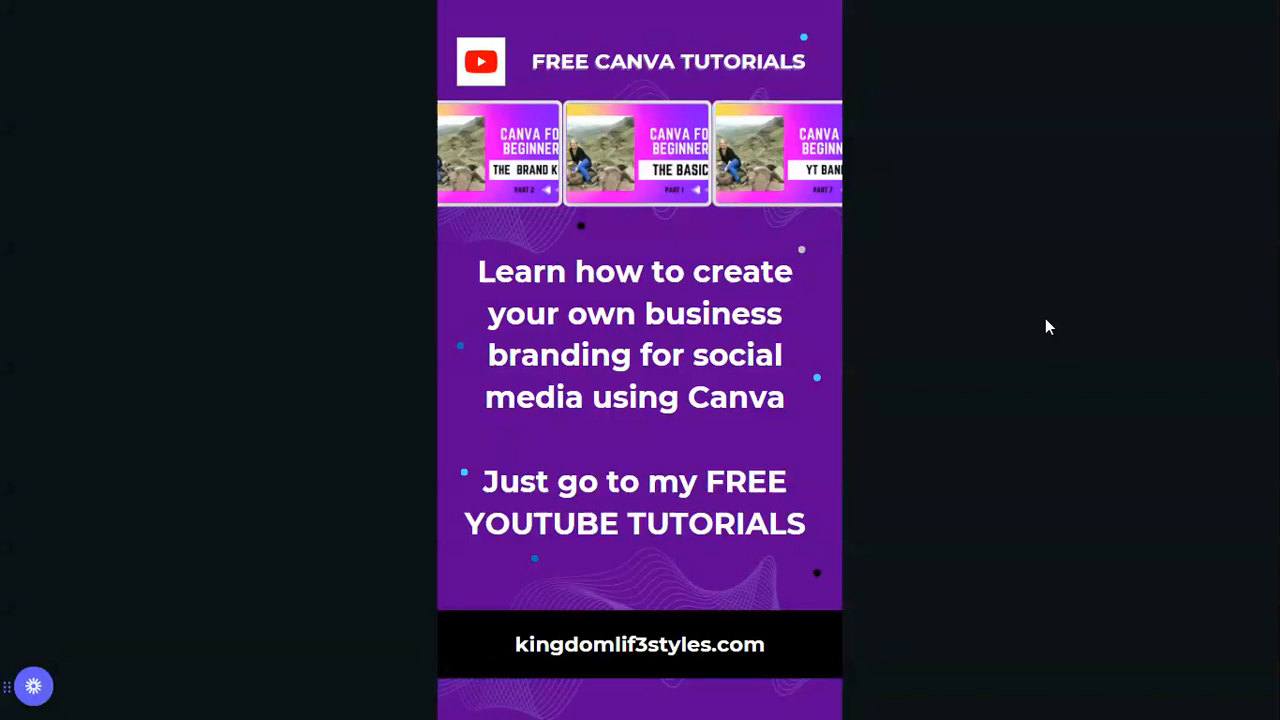
key("Escape")
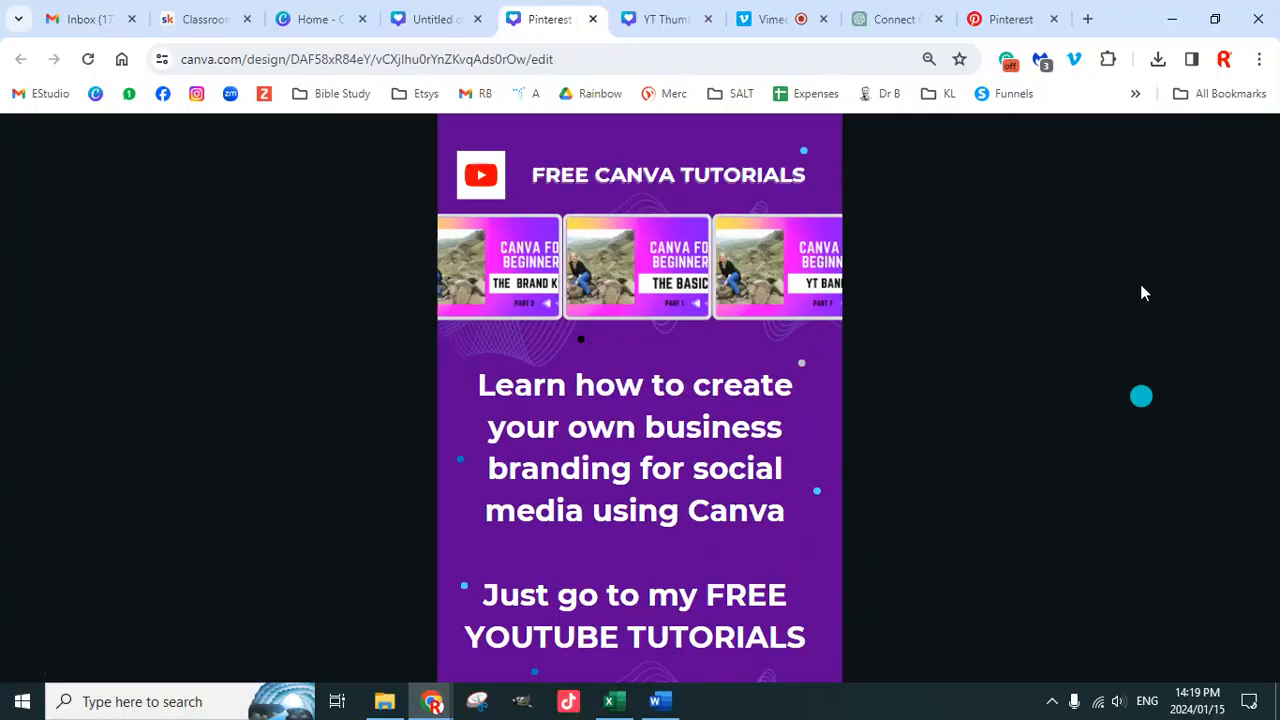
scroll(1108, 449, "down", 4)
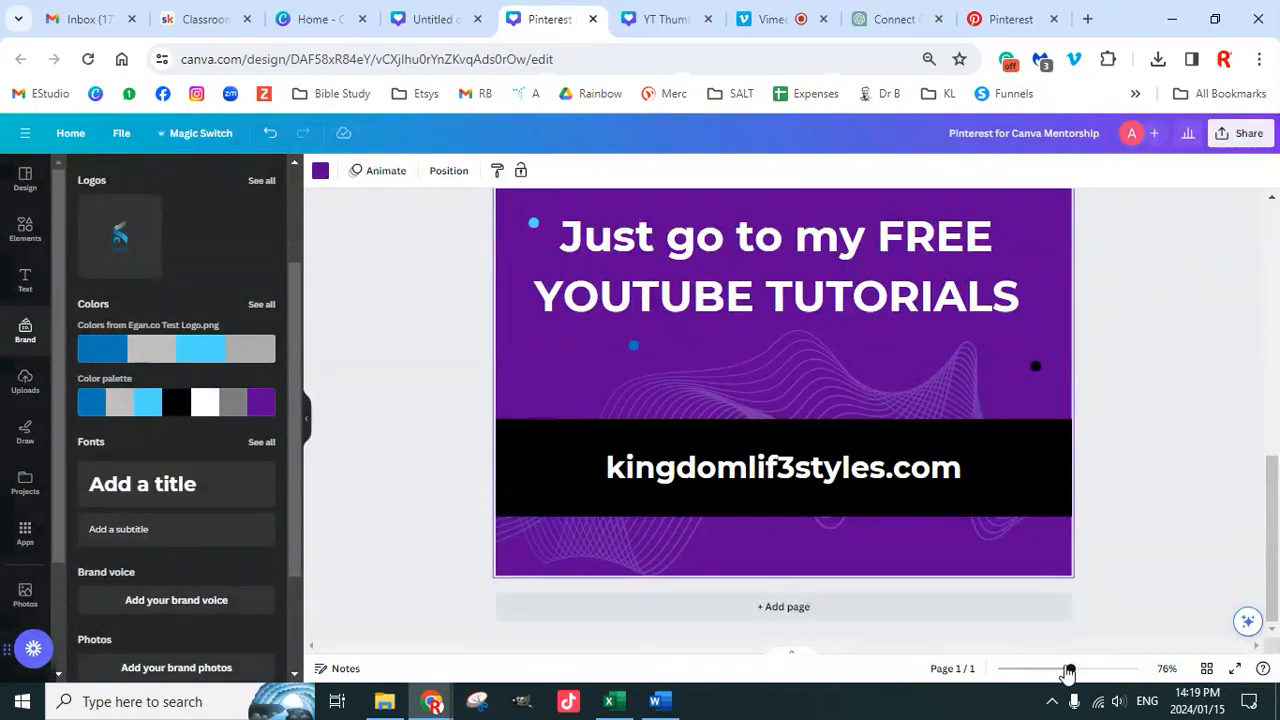
Step: Copy the text style of the "FREE CANVA TUTORIALS" heading onto the "Learn how to create" paragraph
left_click_drag(1070, 670, 1051, 672)
scroll(991, 457, "up", 3)
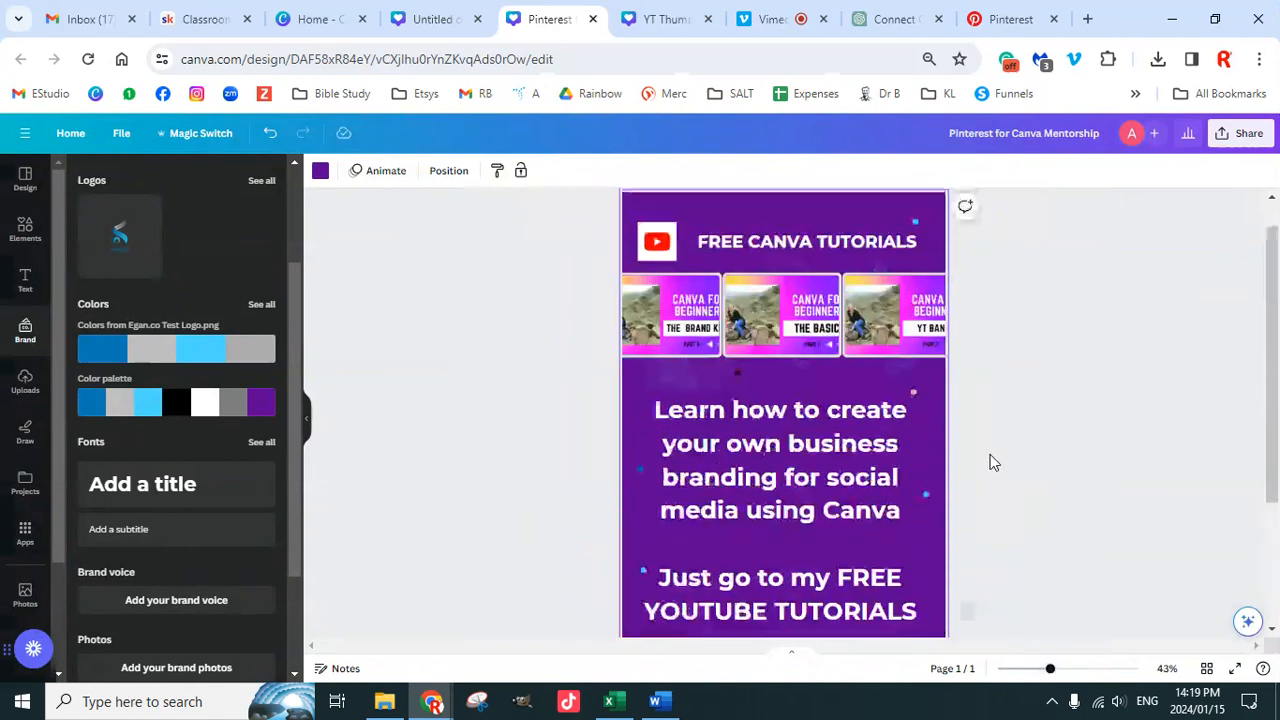
left_click(880, 297)
double_click(881, 280)
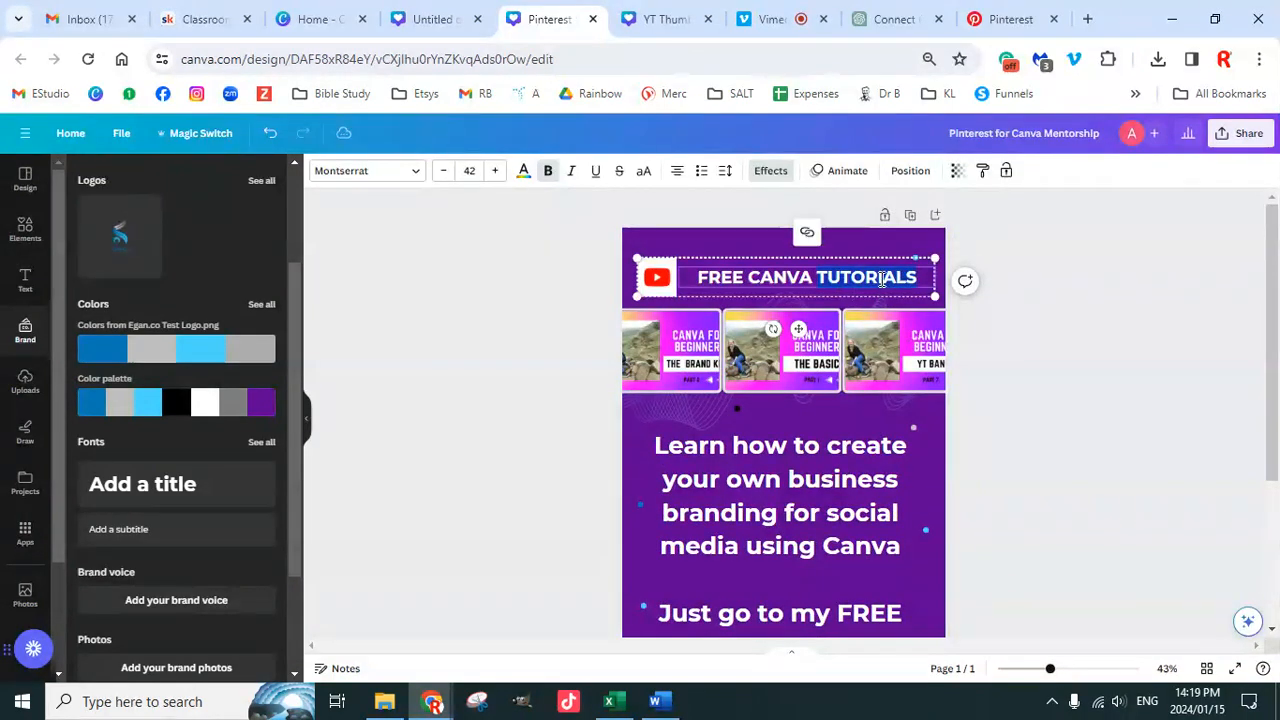
triple_click(881, 280)
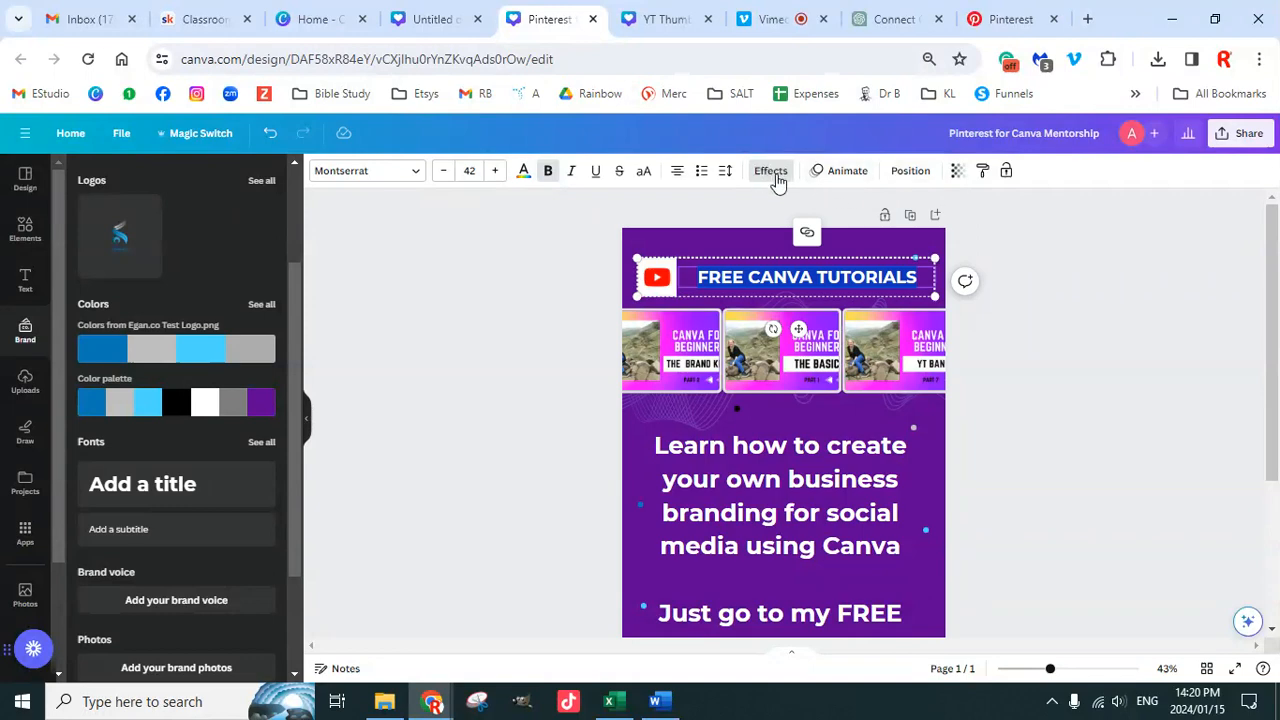
left_click(982, 170)
scroll(945, 437, "down", 2)
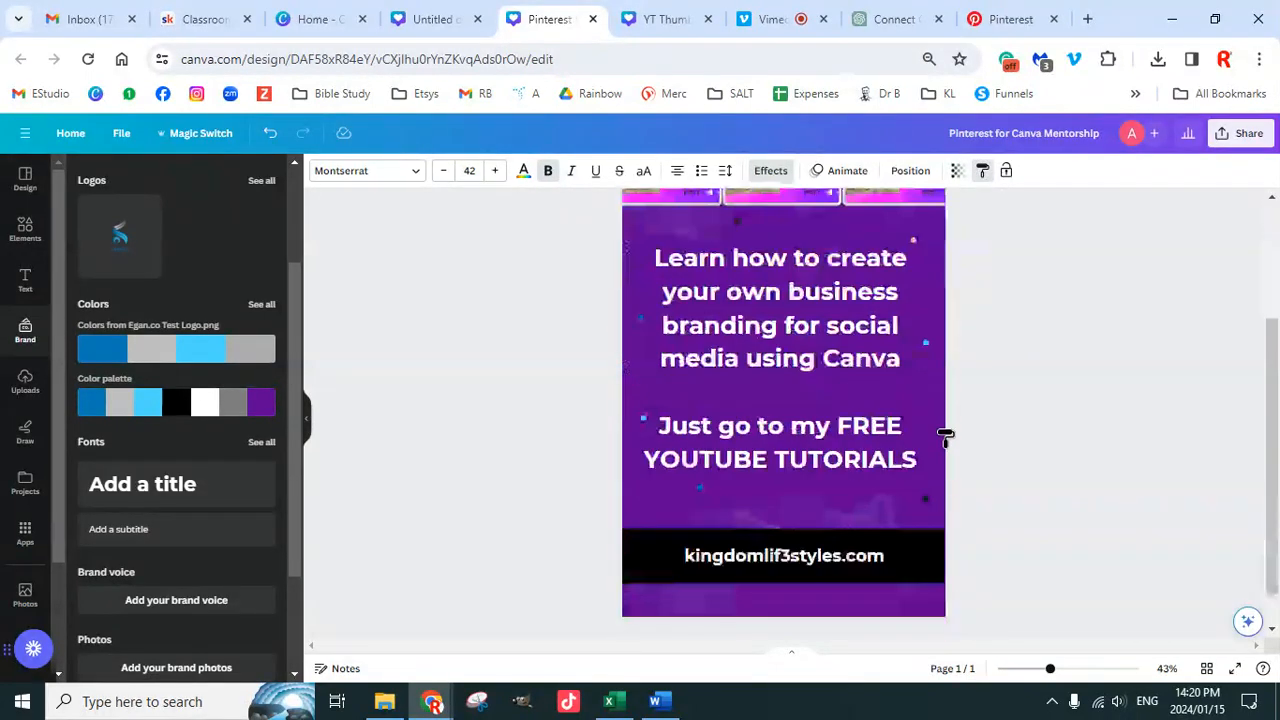
left_click(848, 428)
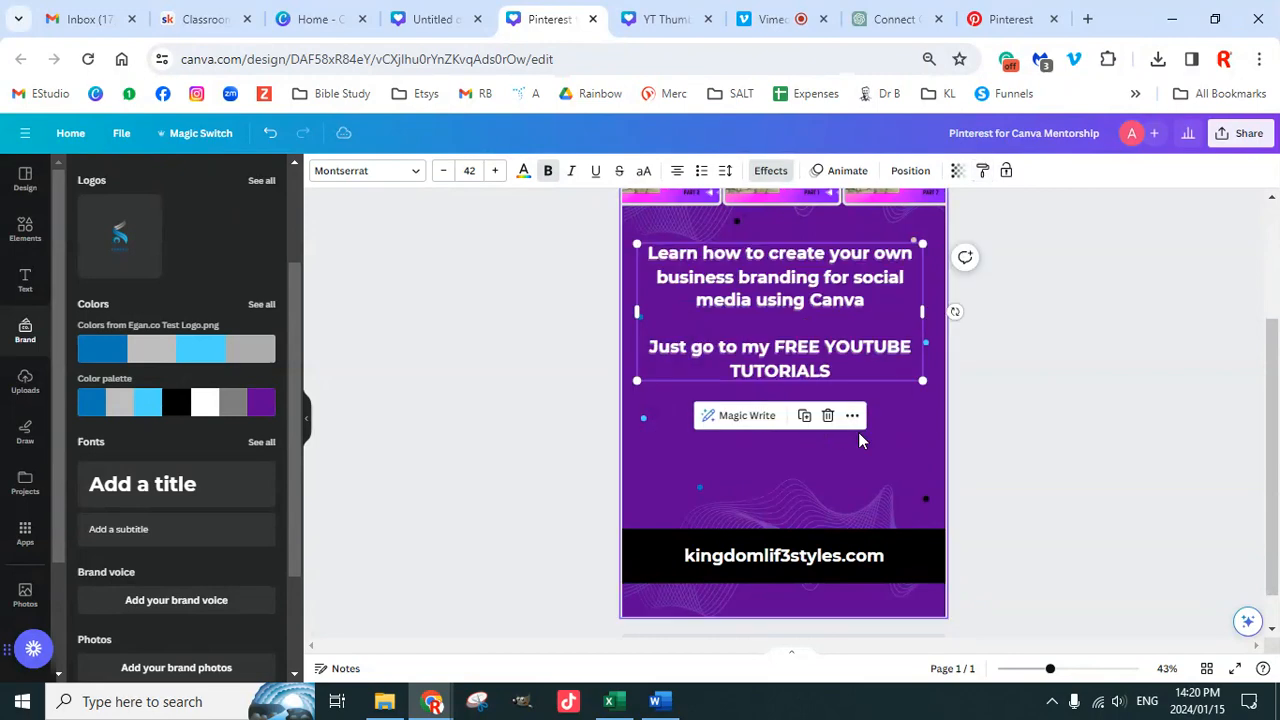
left_click(1029, 400)
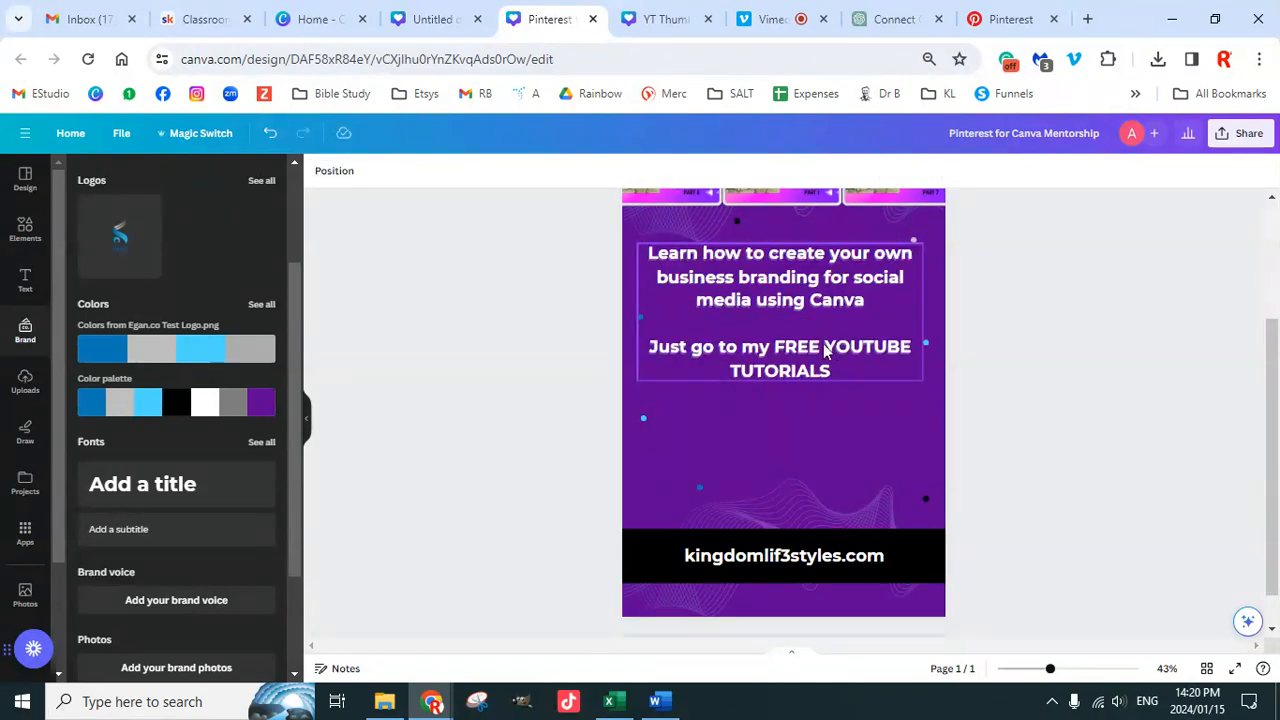
Step: Remove the shadow effect from the "Learn how to create" paragraph by setting its effect style to None
left_click(778, 352)
left_click_drag(778, 352, 643, 245)
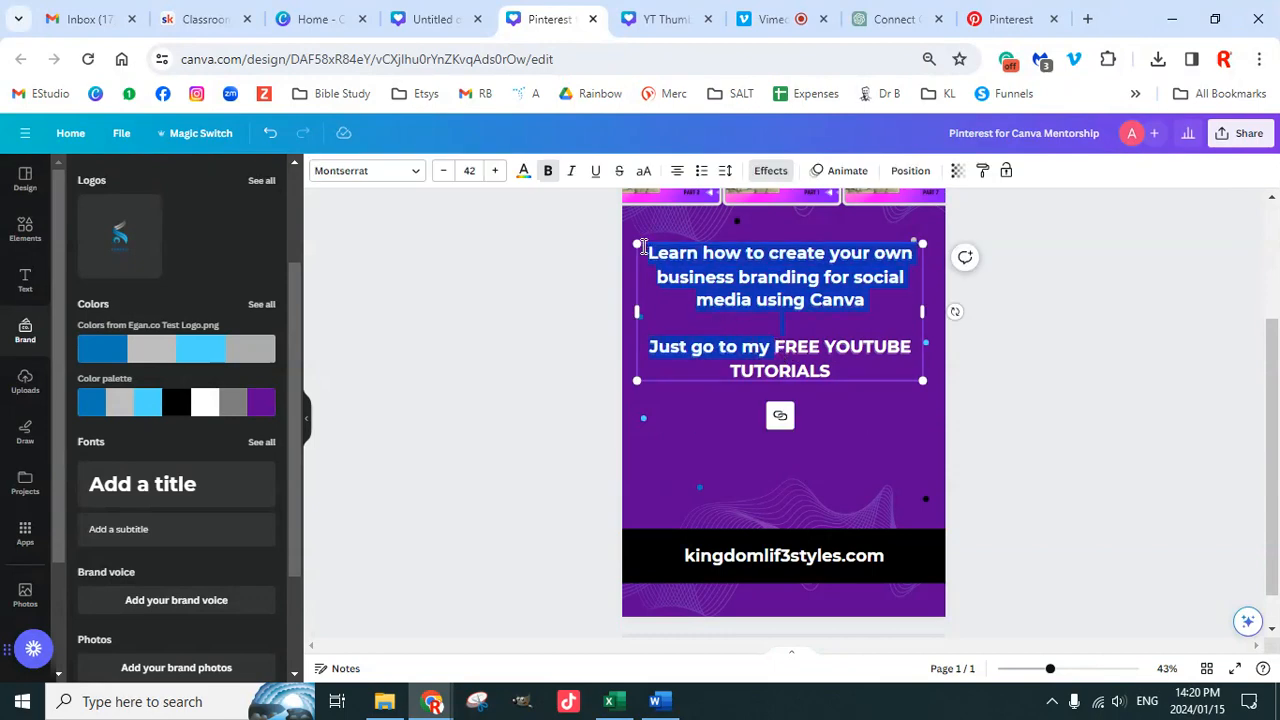
left_click(772, 172)
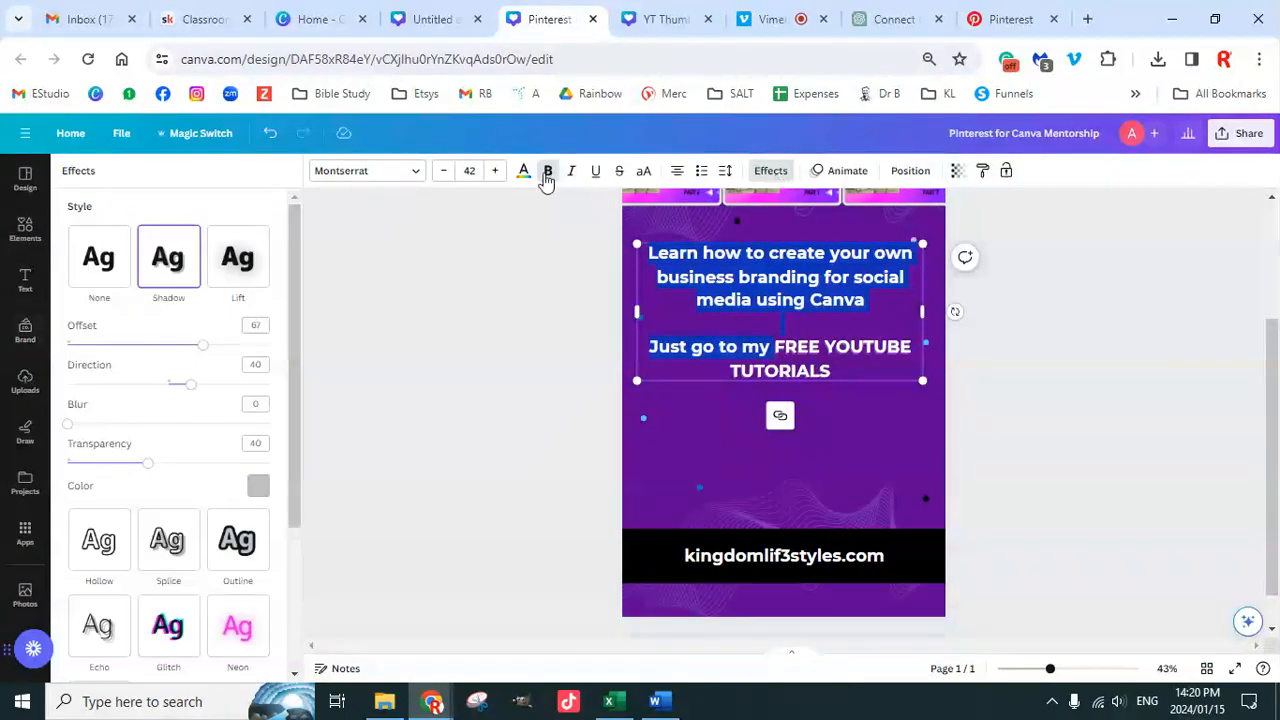
left_click(99, 266)
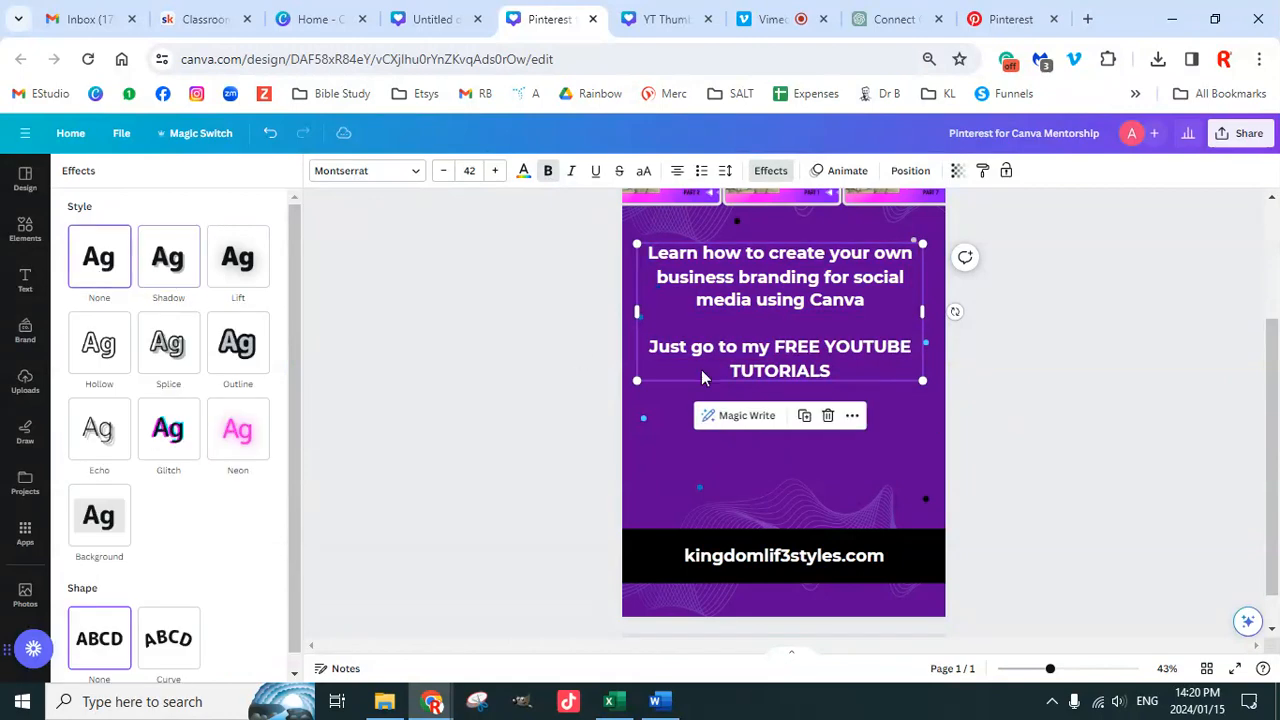
left_click(1002, 410)
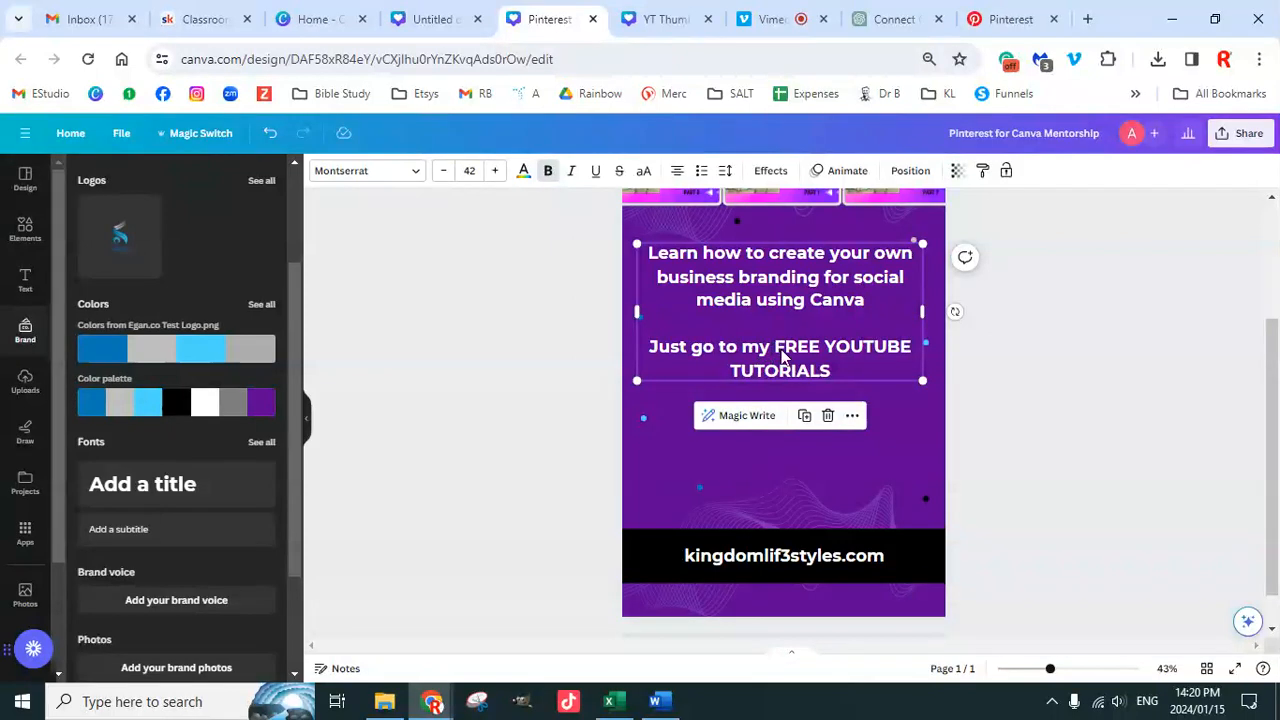
Step: Duplicate the "Learn how to create" paragraph and place the copy lower on the pin, overlapping the original
left_click(852, 350)
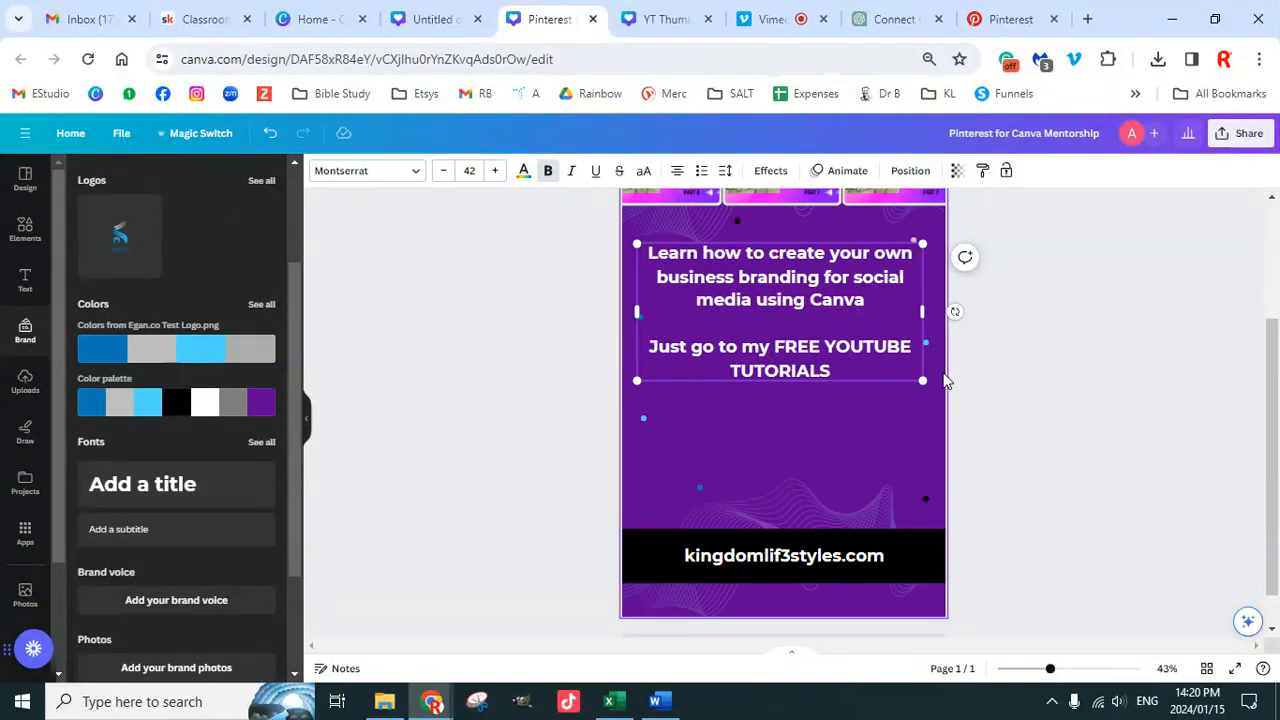
scroll(1023, 445, "down", 1)
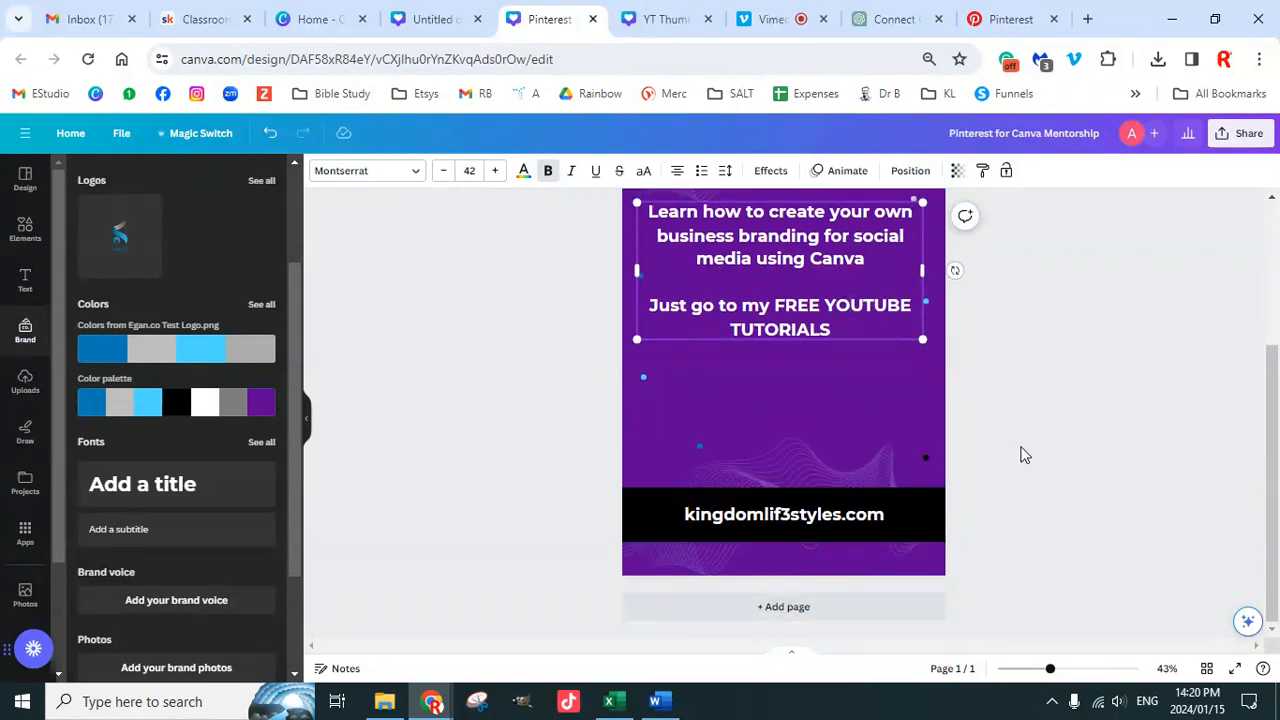
scroll(1023, 452, "up", 5)
scroll(836, 359, "down", 3)
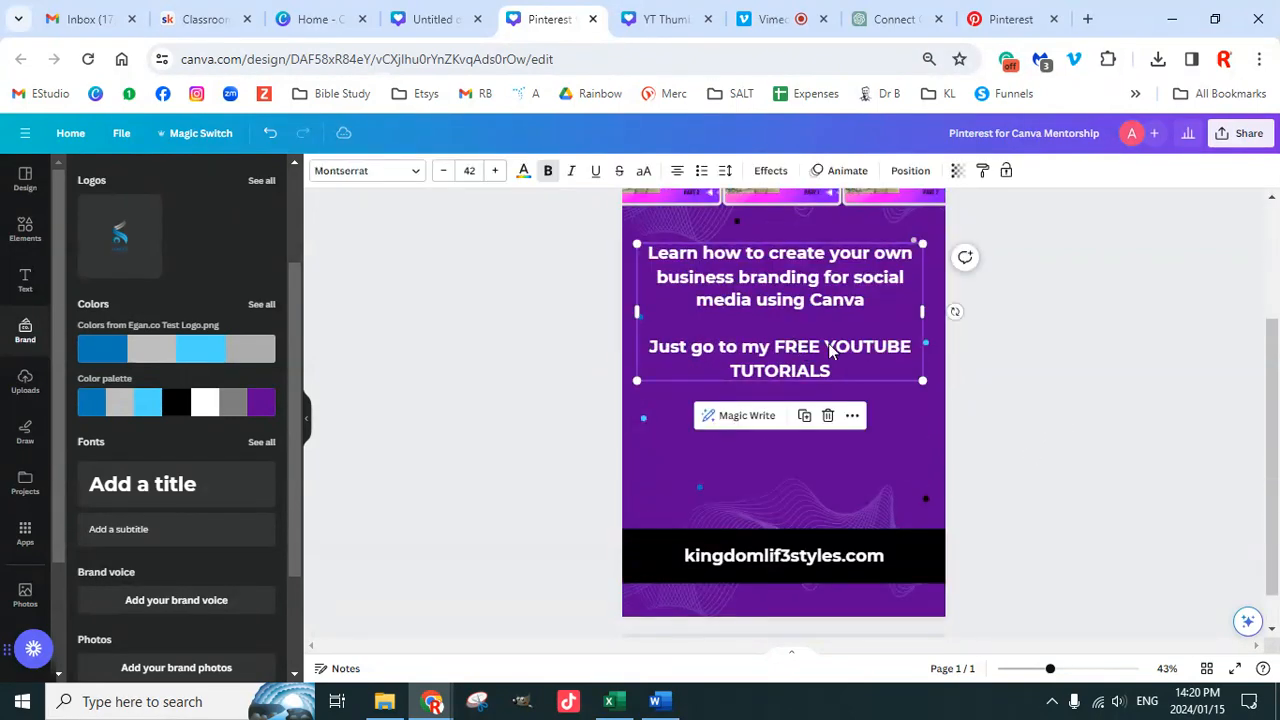
key("ctrl+d")
left_click_drag(815, 350, 811, 432)
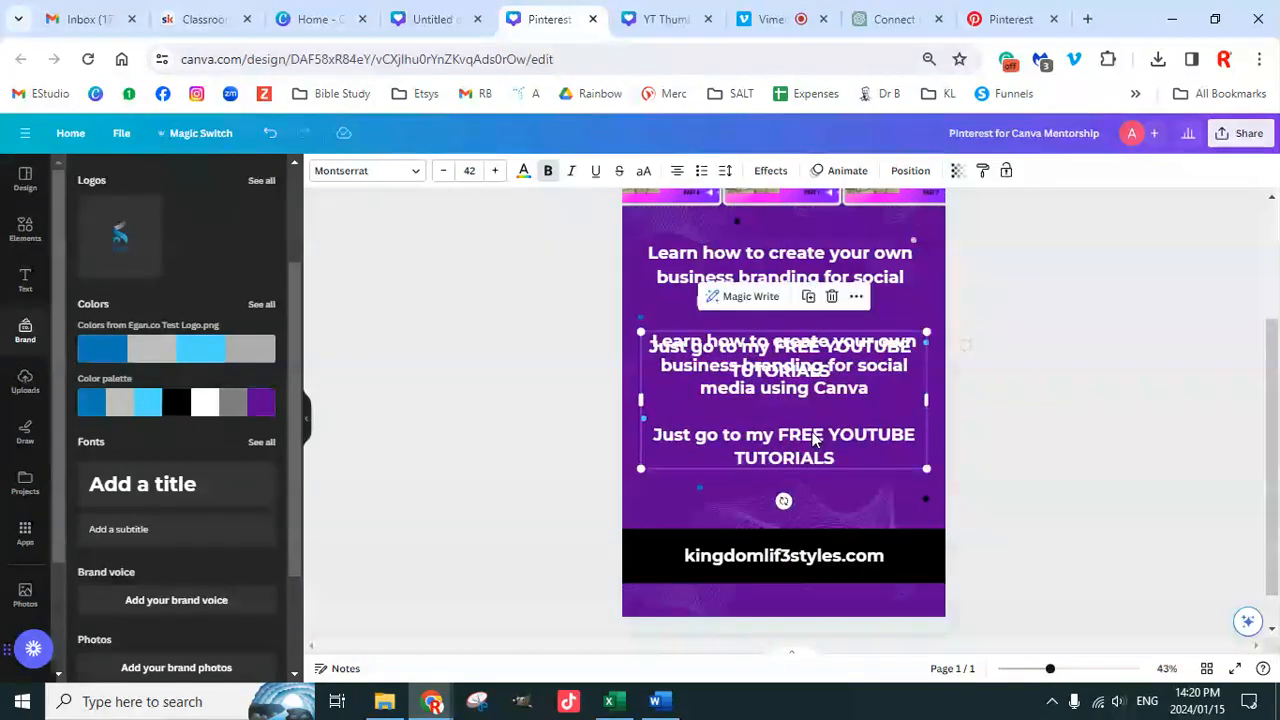
Step: Reduce the duplicated paragraph's text to "FREE YOUTUBE TUTORIALS" and move it below the original paragraph
double_click(778, 436)
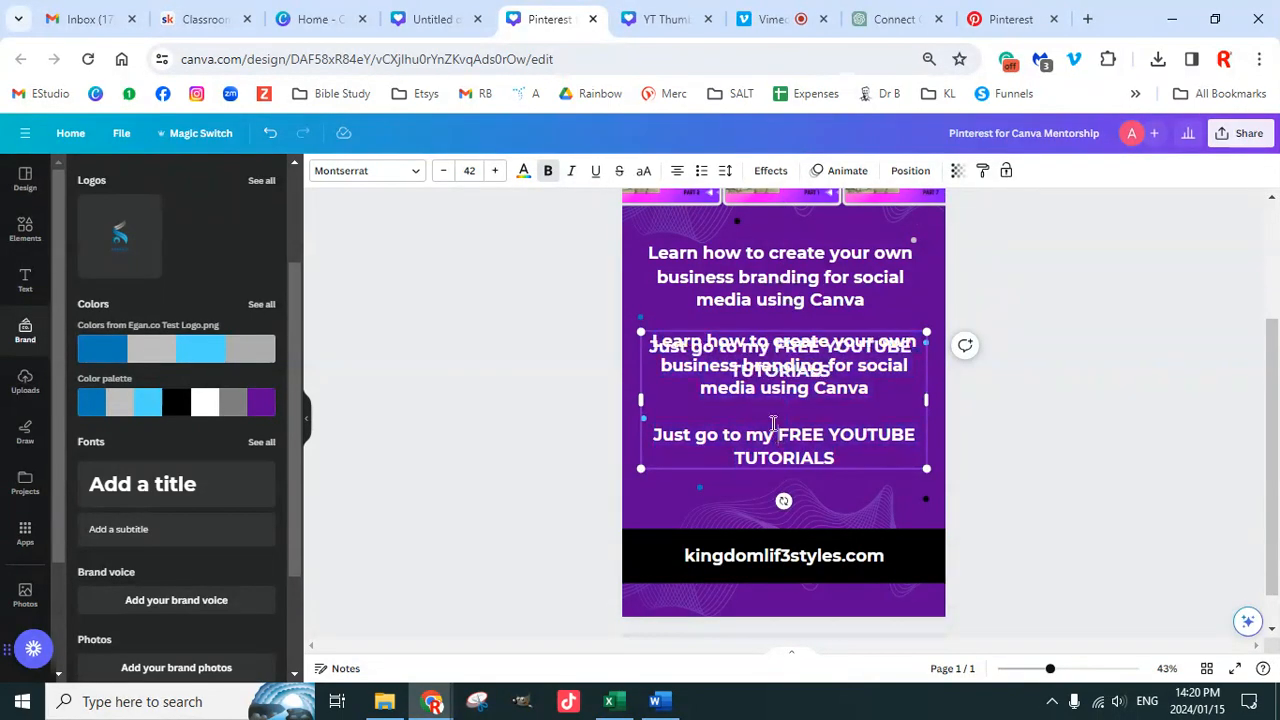
type("FREE YOUTUBE TUTORIALS")
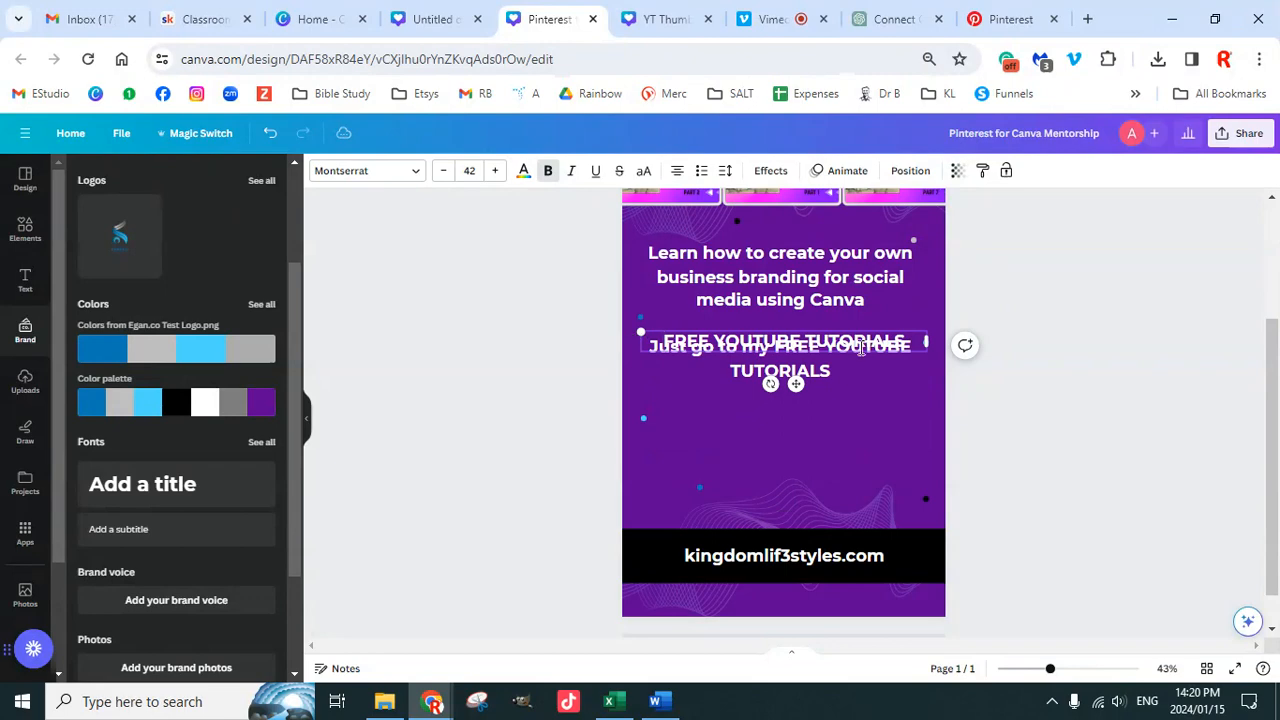
left_click(1074, 361)
left_click_drag(817, 342, 822, 415)
Step: Delete "FREE YOUTUBE TUTORIALS" from the original paragraph and move the separate line directly beneath "Just go to my"
left_click(774, 355)
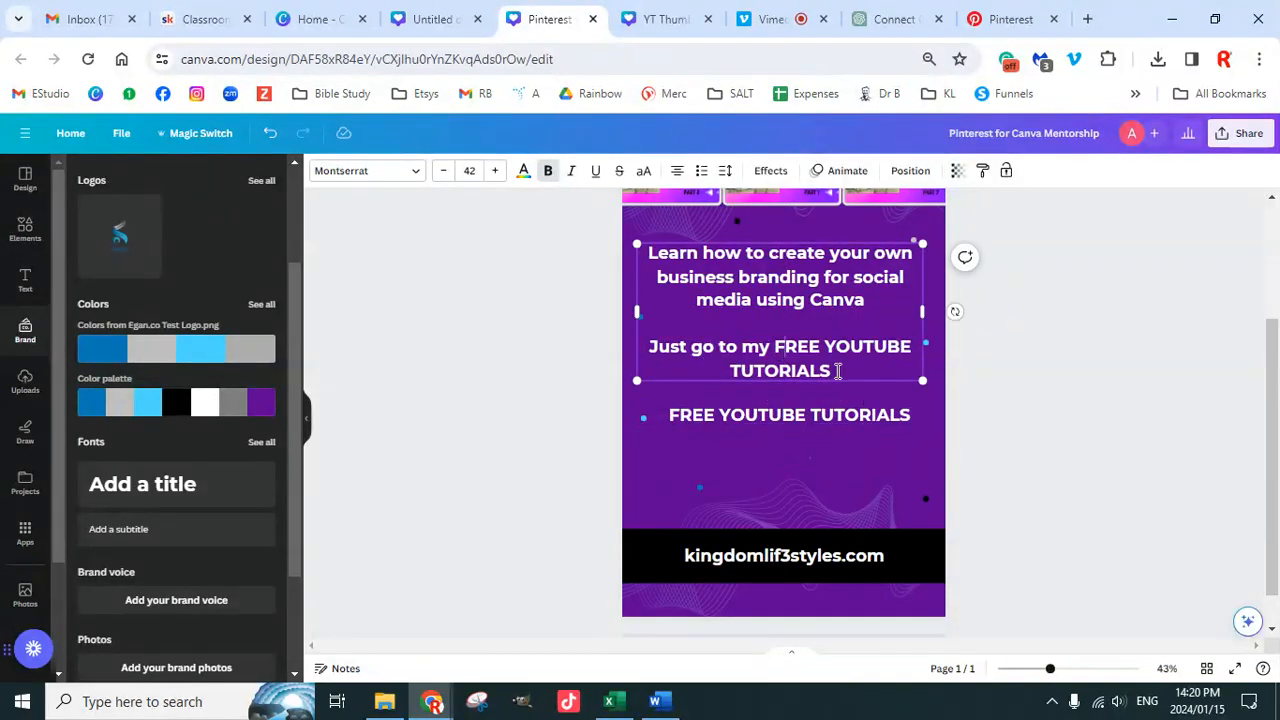
left_click_drag(775, 347, 831, 372)
key("BackSpace")
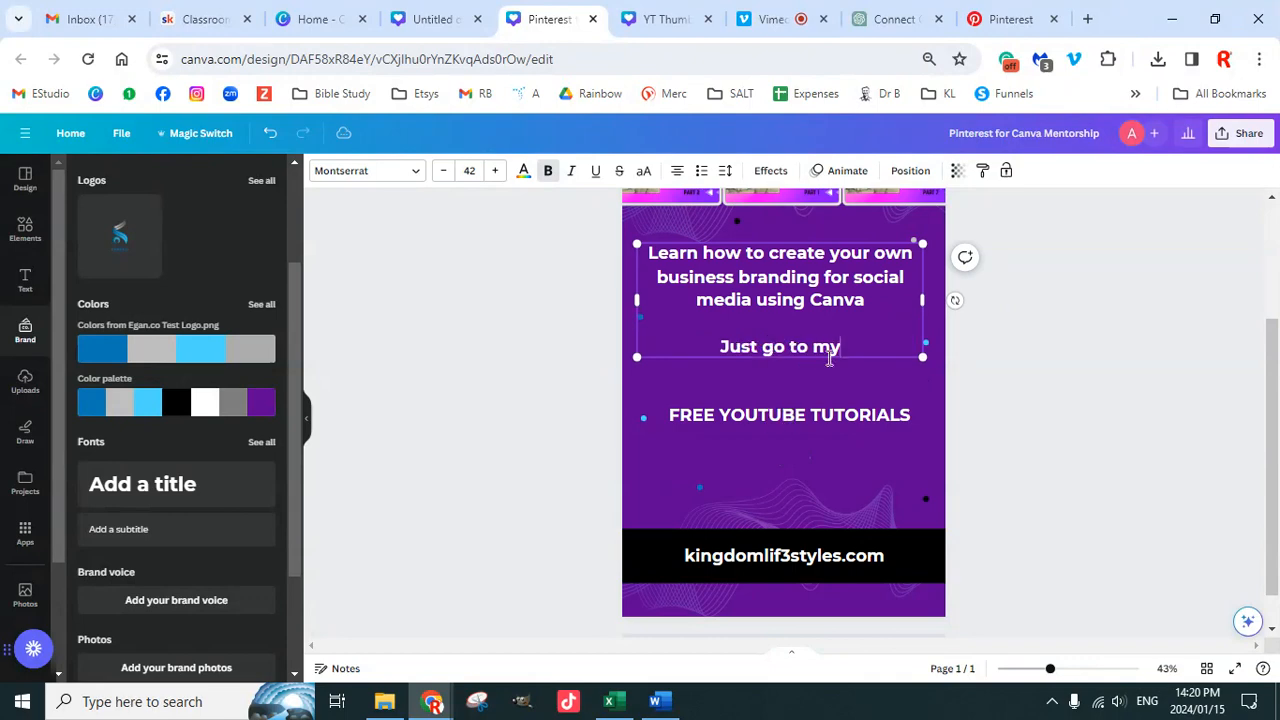
left_click(993, 392)
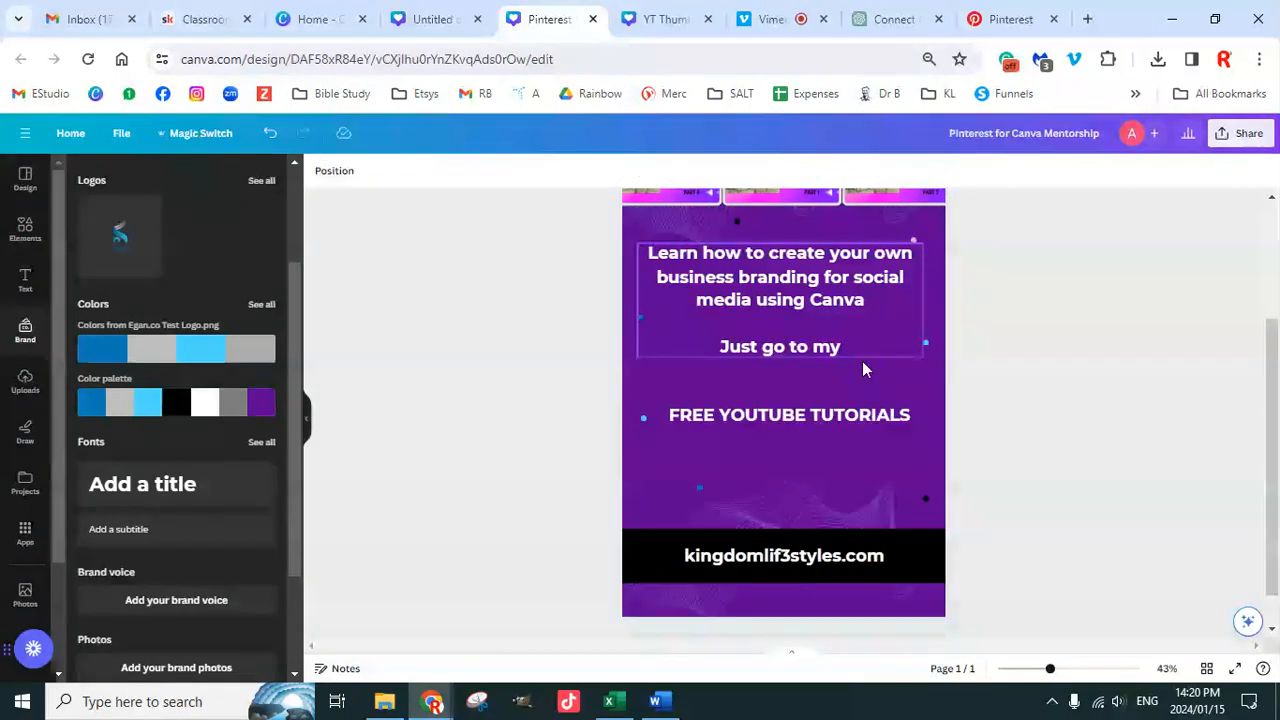
left_click_drag(890, 414, 866, 372)
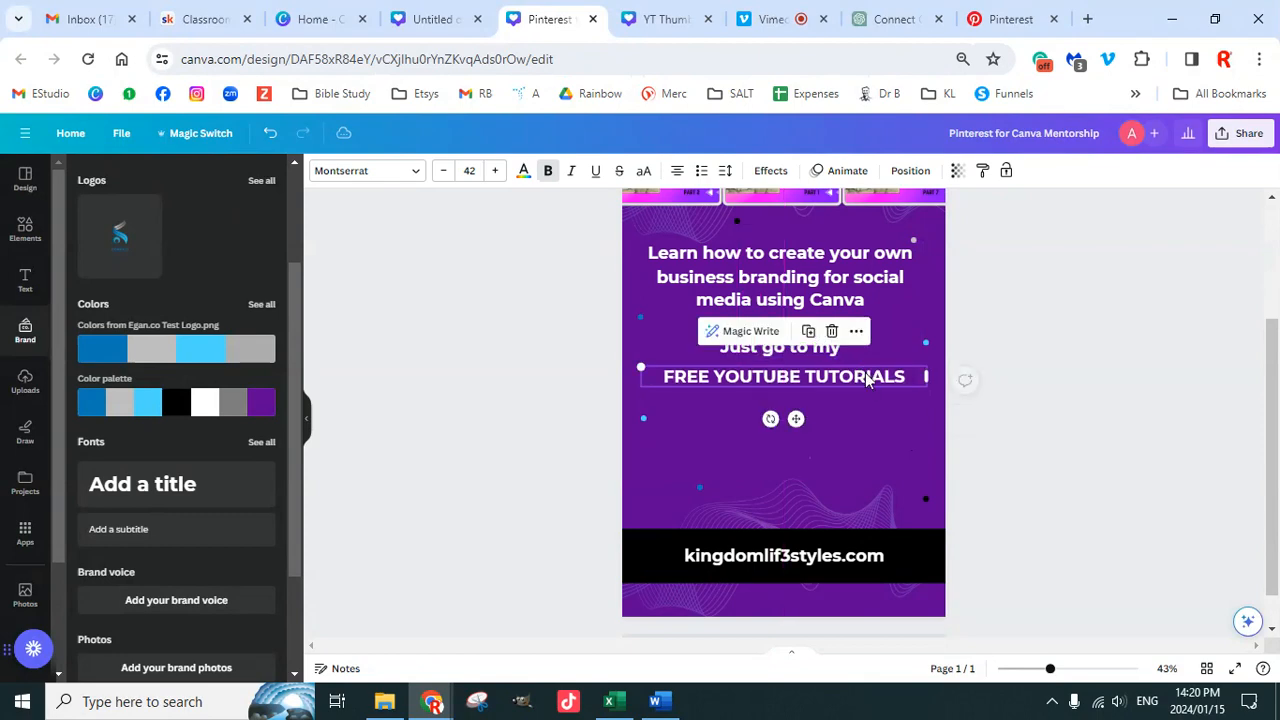
Step: Copy the text style of the "FREE CANVA TUTORIALS" heading onto the "FREE YOUTUBE TUTORIALS" line
scroll(940, 337, "up", 4)
left_click(793, 280)
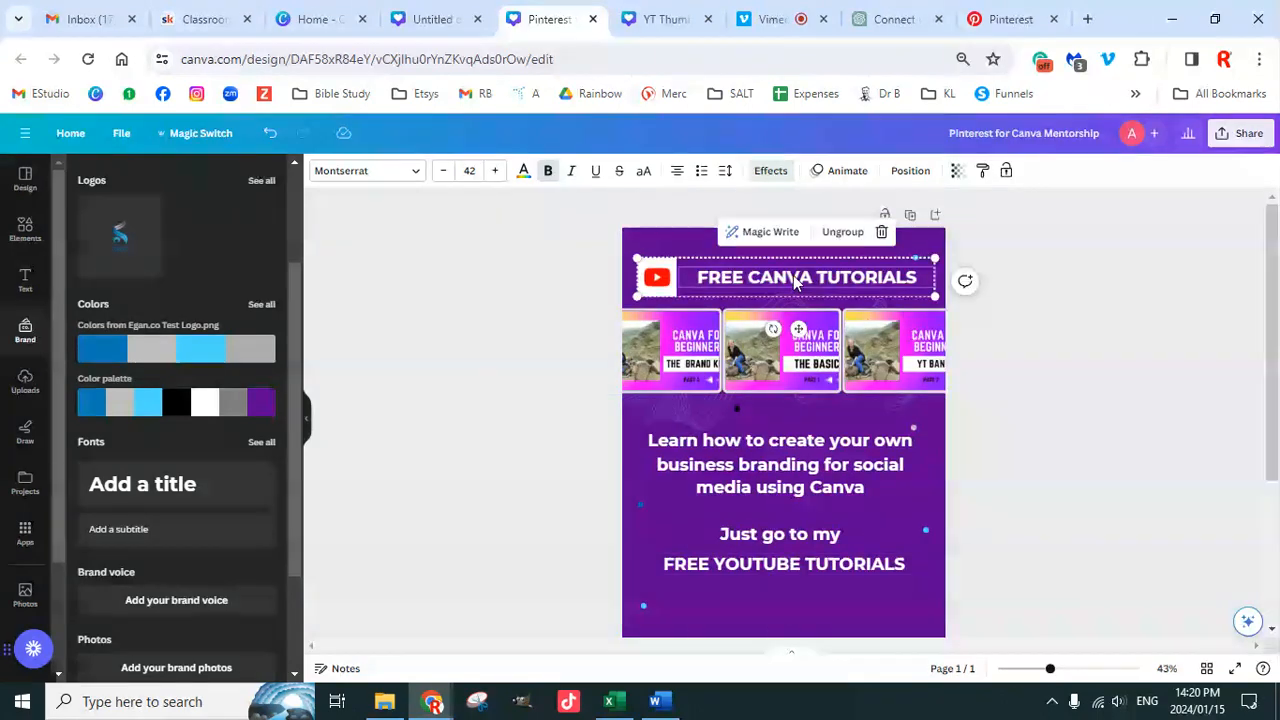
left_click(795, 277)
left_click(982, 171)
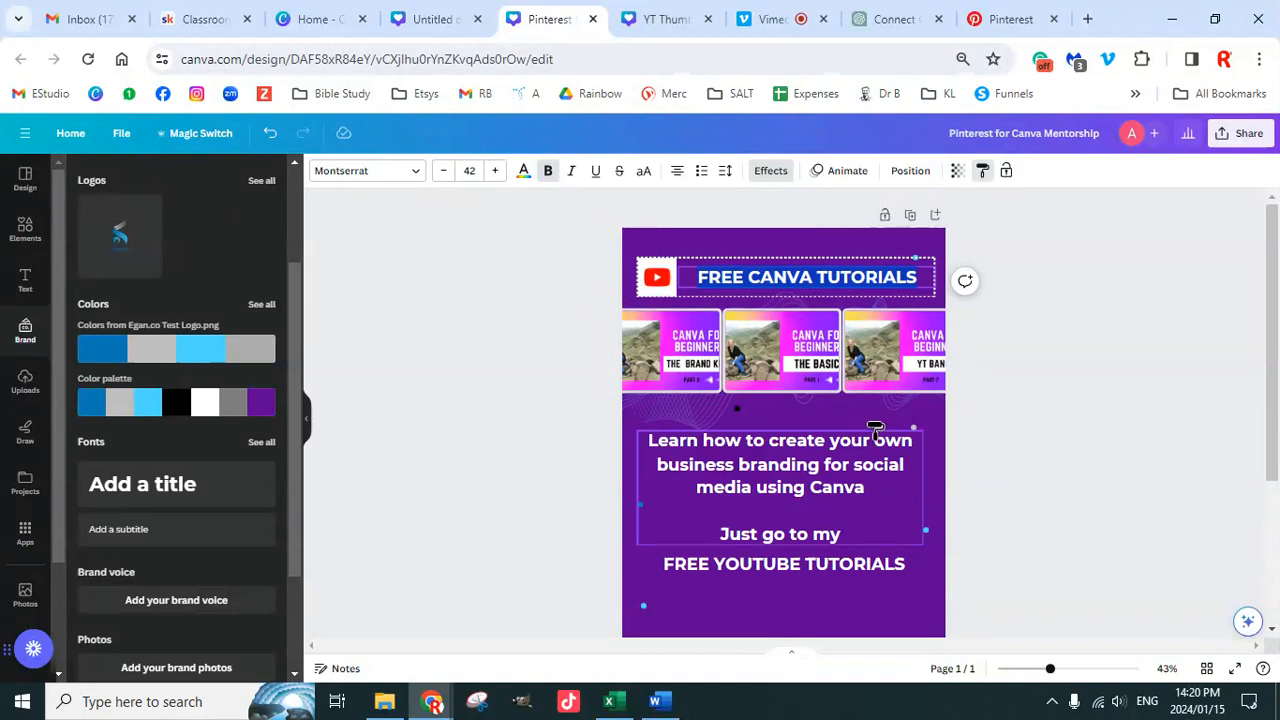
scroll(818, 412, "down", 4)
left_click(811, 380)
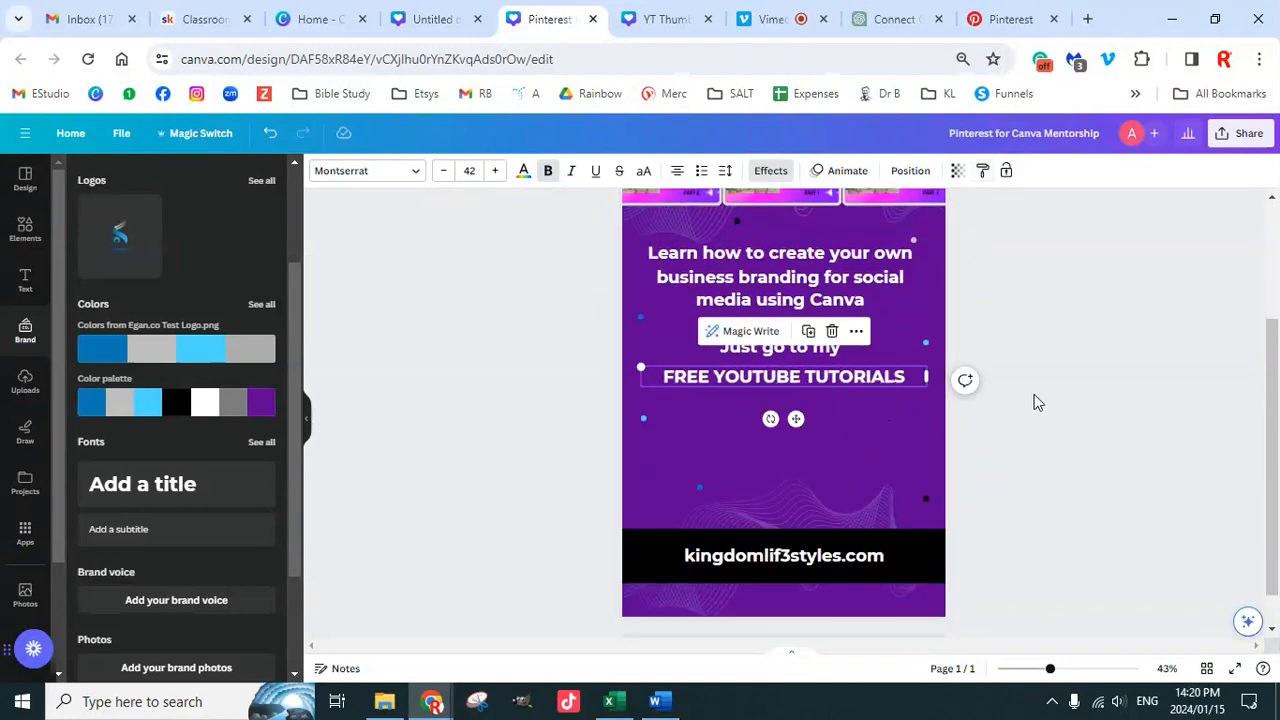
left_click(1085, 447)
Step: Review the pin's whole layout from the header down to the website banner
scroll(1099, 402, "down", 1)
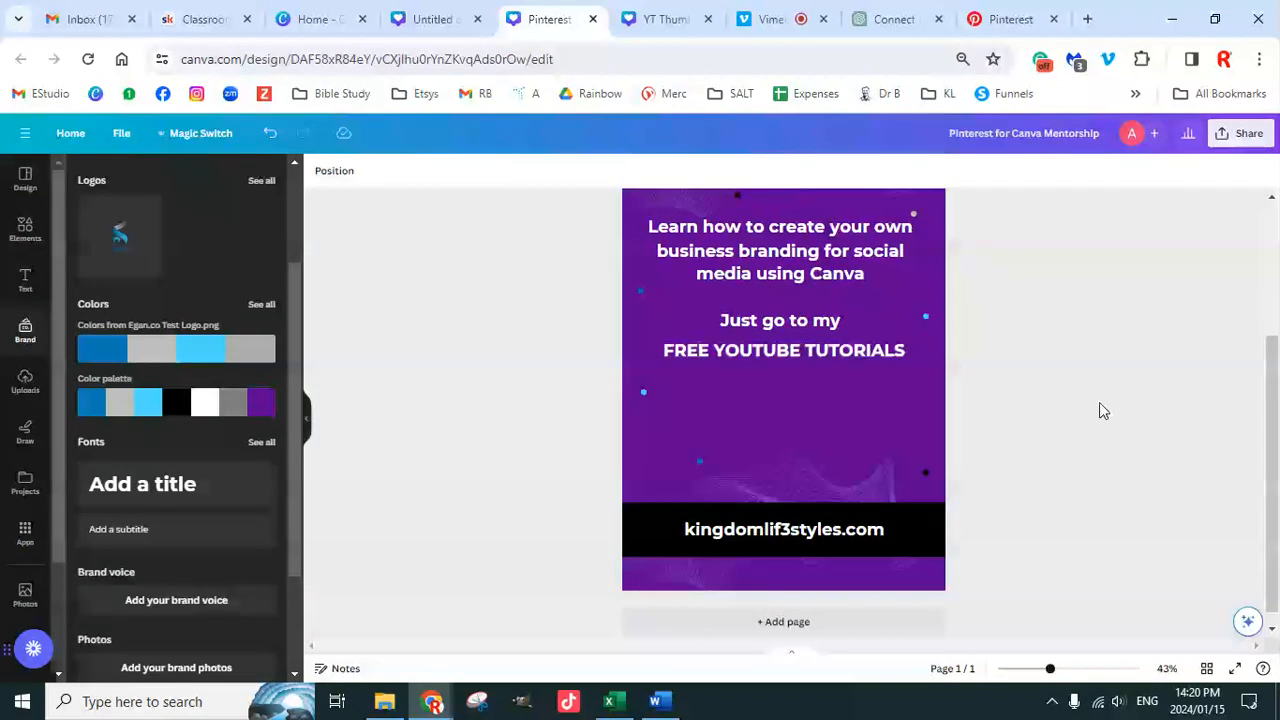
scroll(1085, 450, "up", 5)
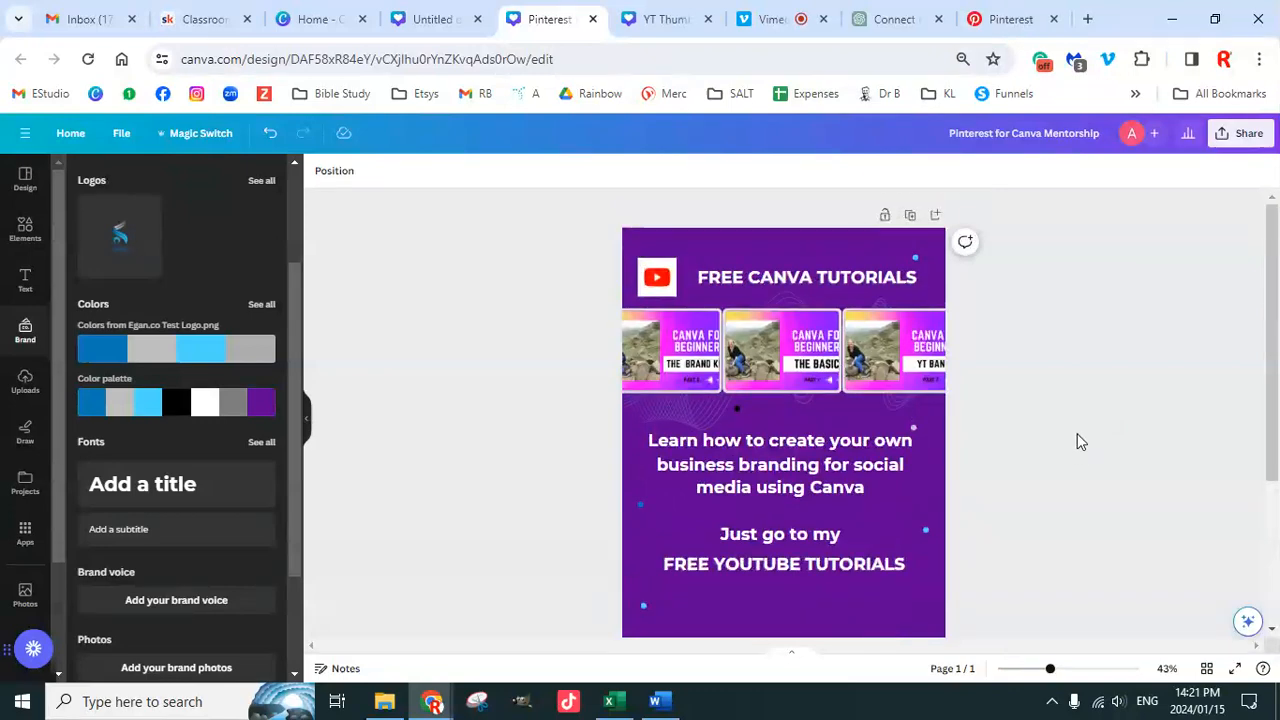
scroll(1078, 441, "down", 5)
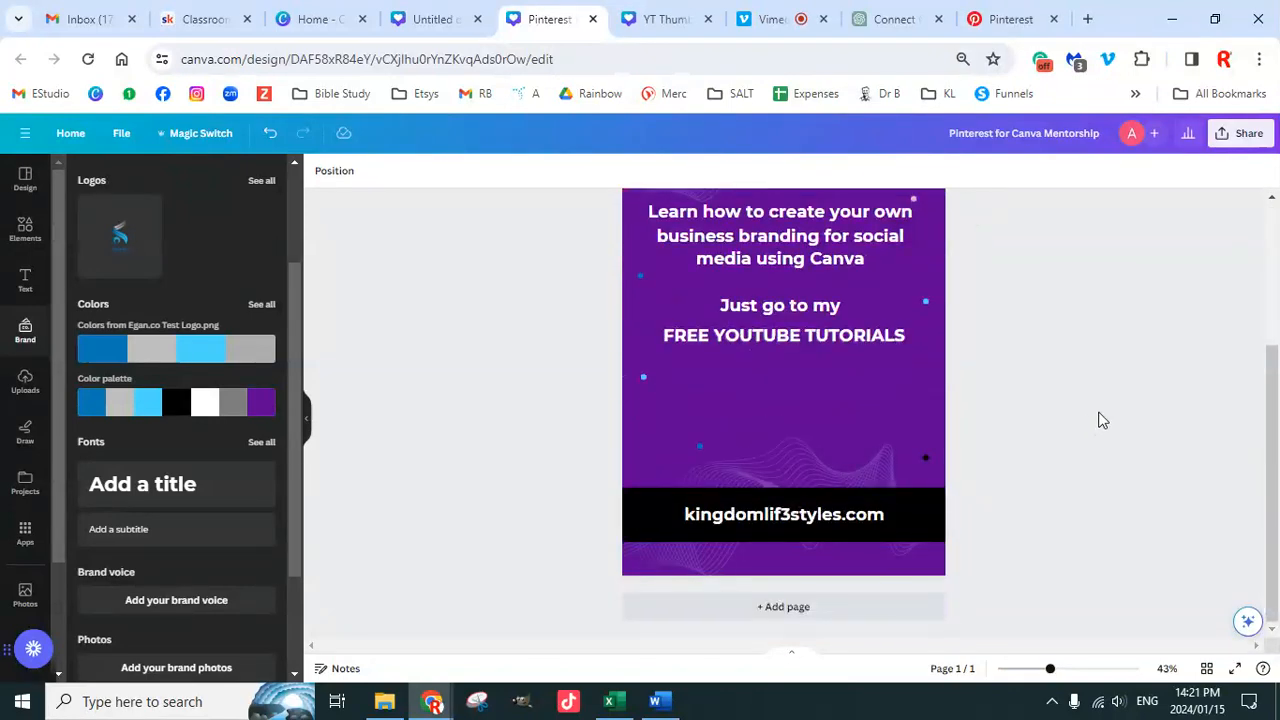
scroll(1098, 420, "up", 5)
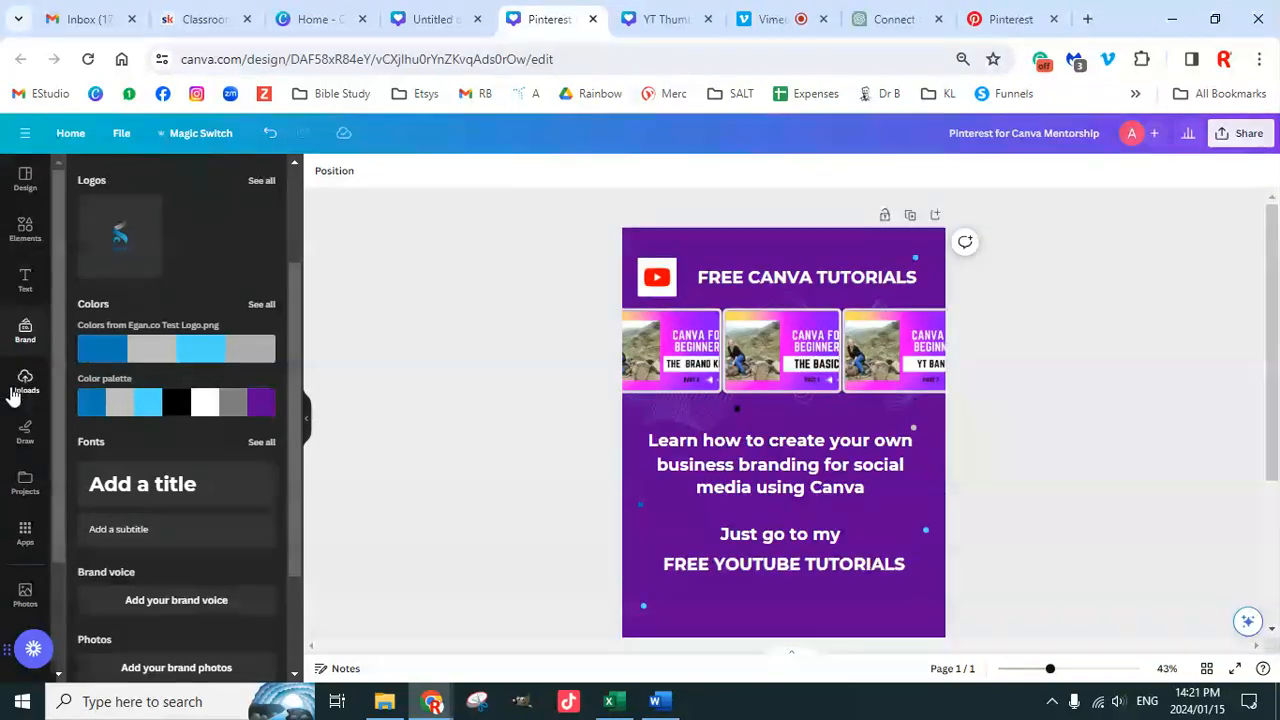
scroll(25, 455, "down", 3)
scroll(25, 420, "up", 3)
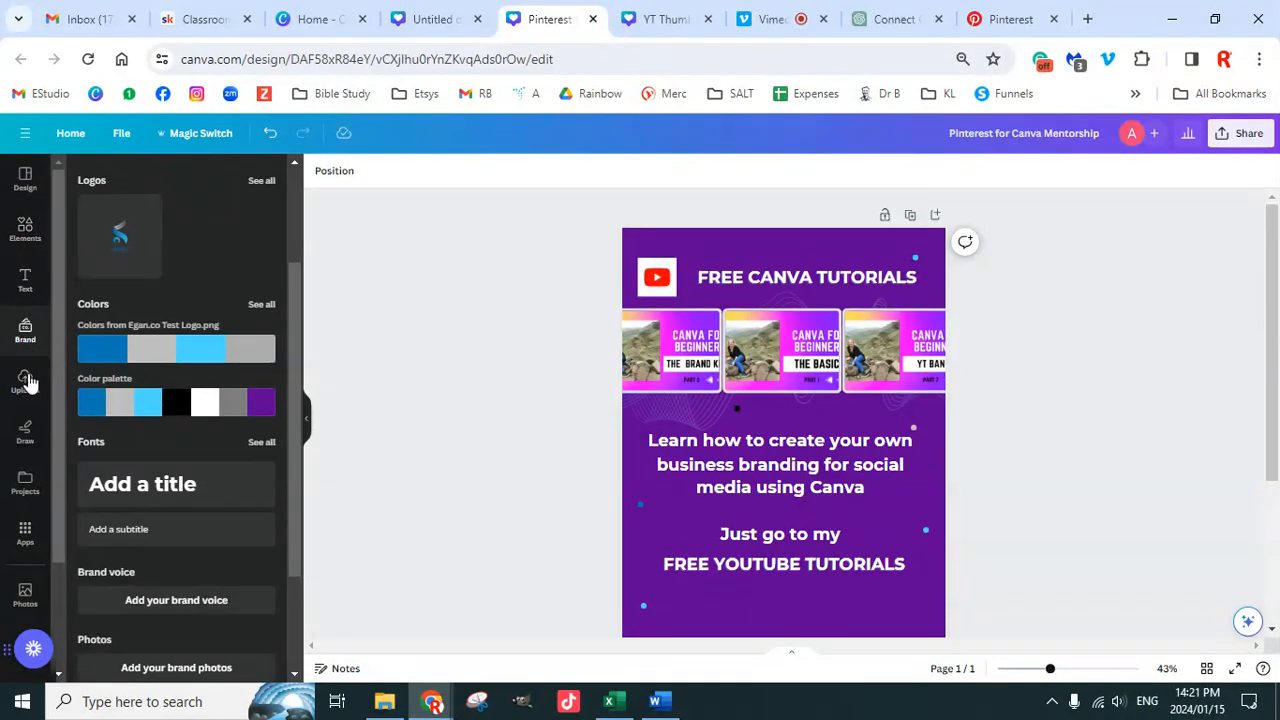
scroll(969, 484, "down", 3)
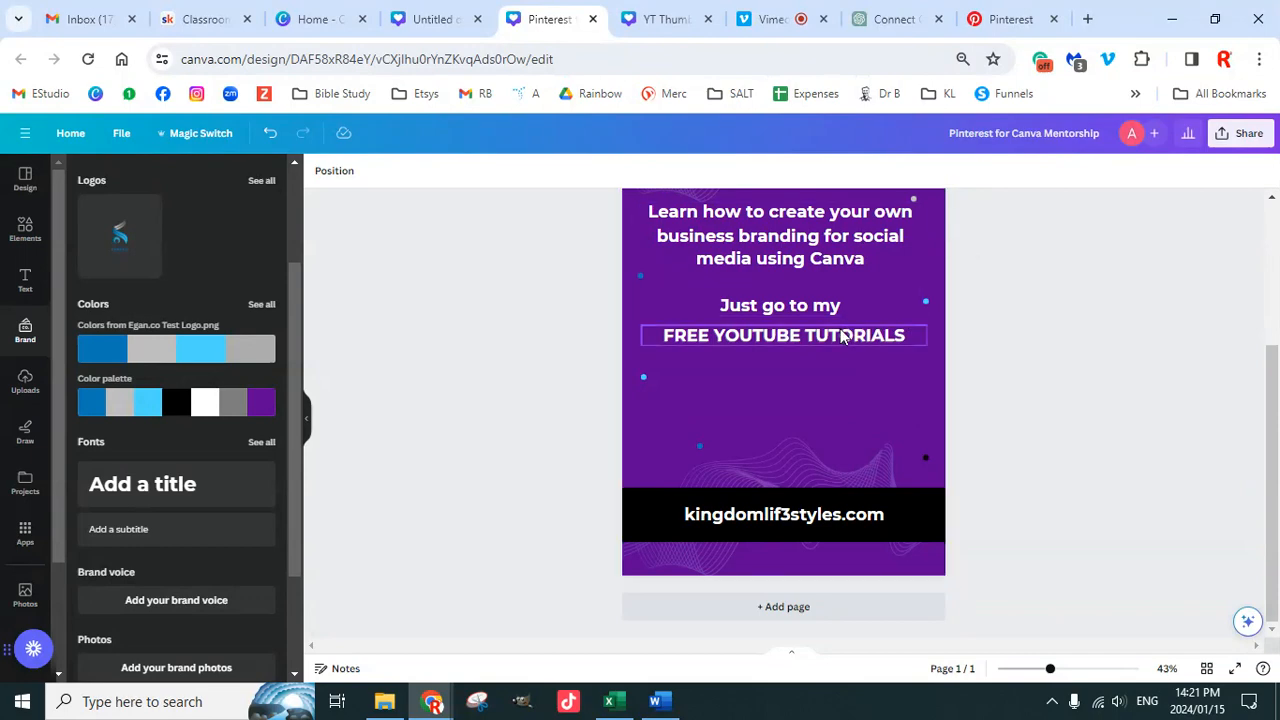
Step: Nudge the "Learn how to create" paragraph upward, closer to the row of video thumbnails
scroll(977, 366, "up", 2)
left_click(883, 360)
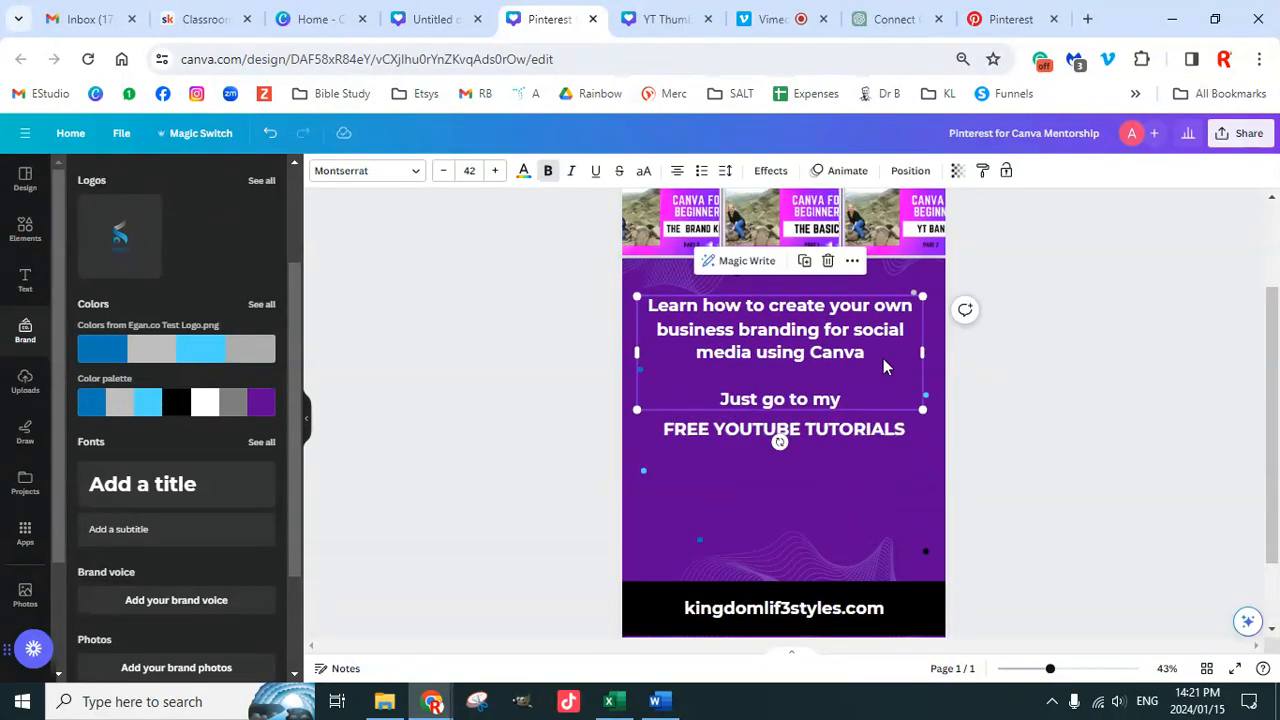
key("Escape")
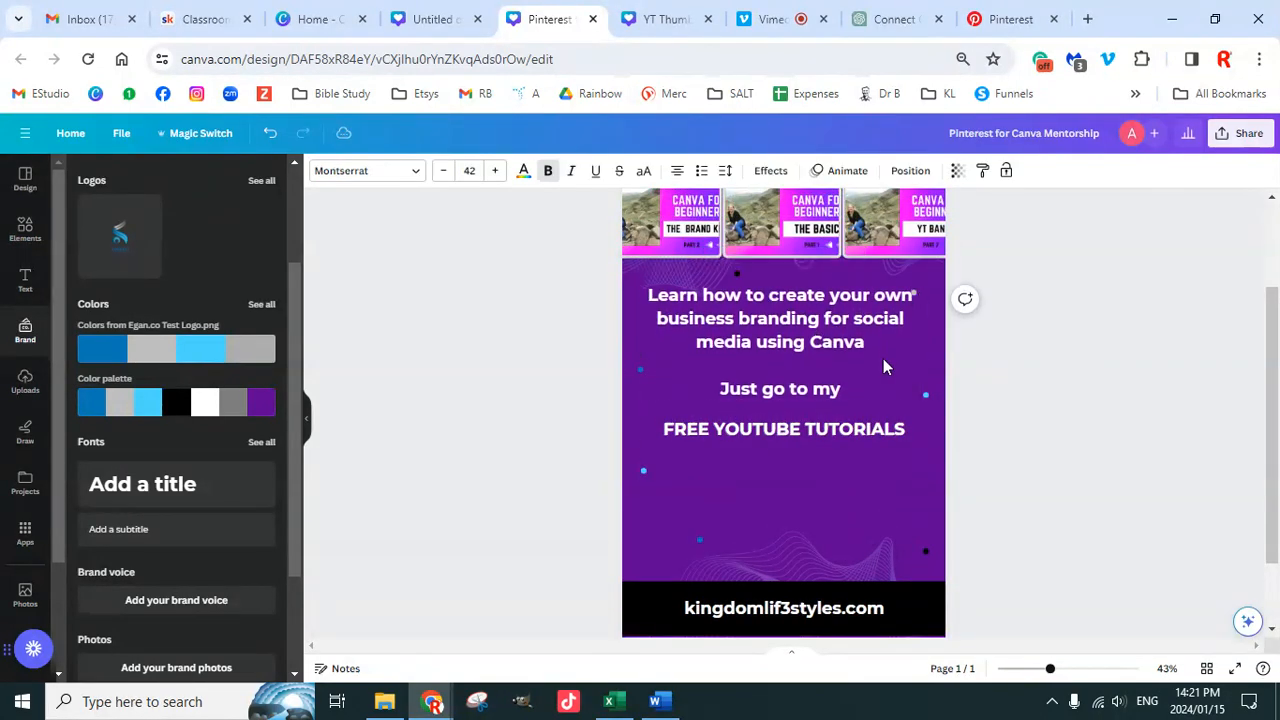
left_click(883, 360)
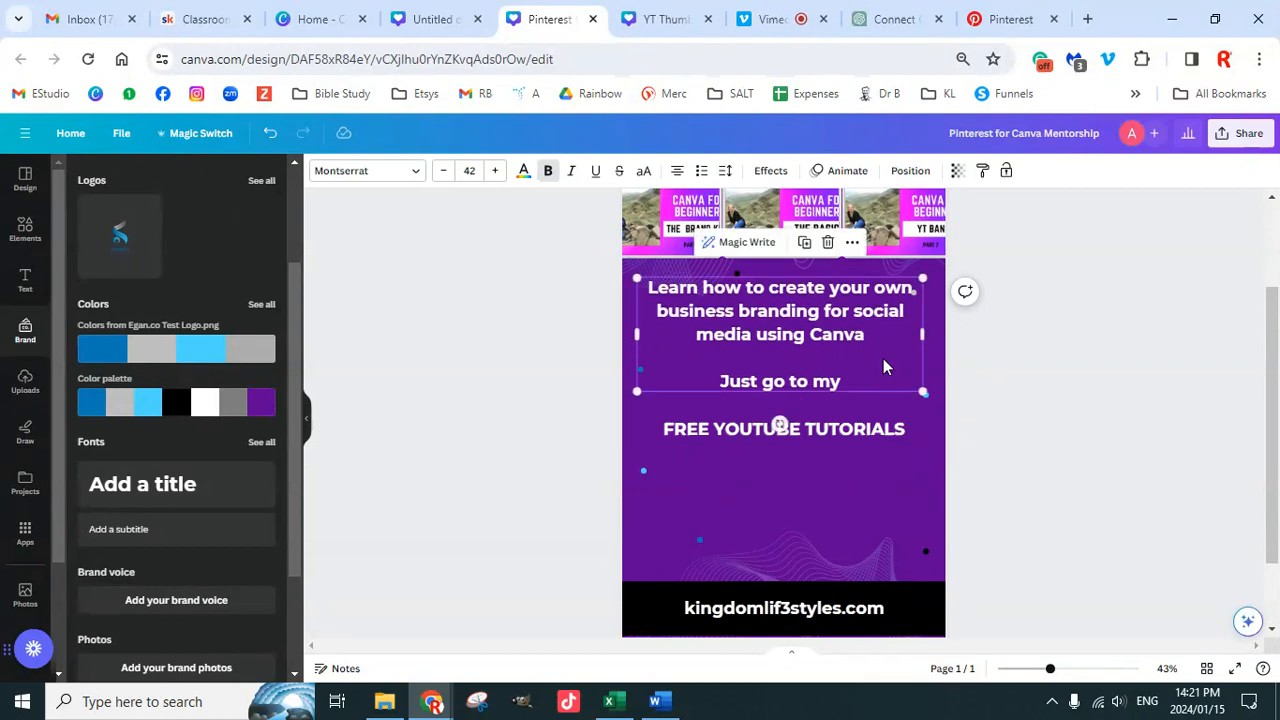
Step: Move the grey dot beside "own" clear of the paragraph and raise "FREE YOUTUBE TUTORIALS" to sit directly beneath "Just go to my"
left_click(915, 294)
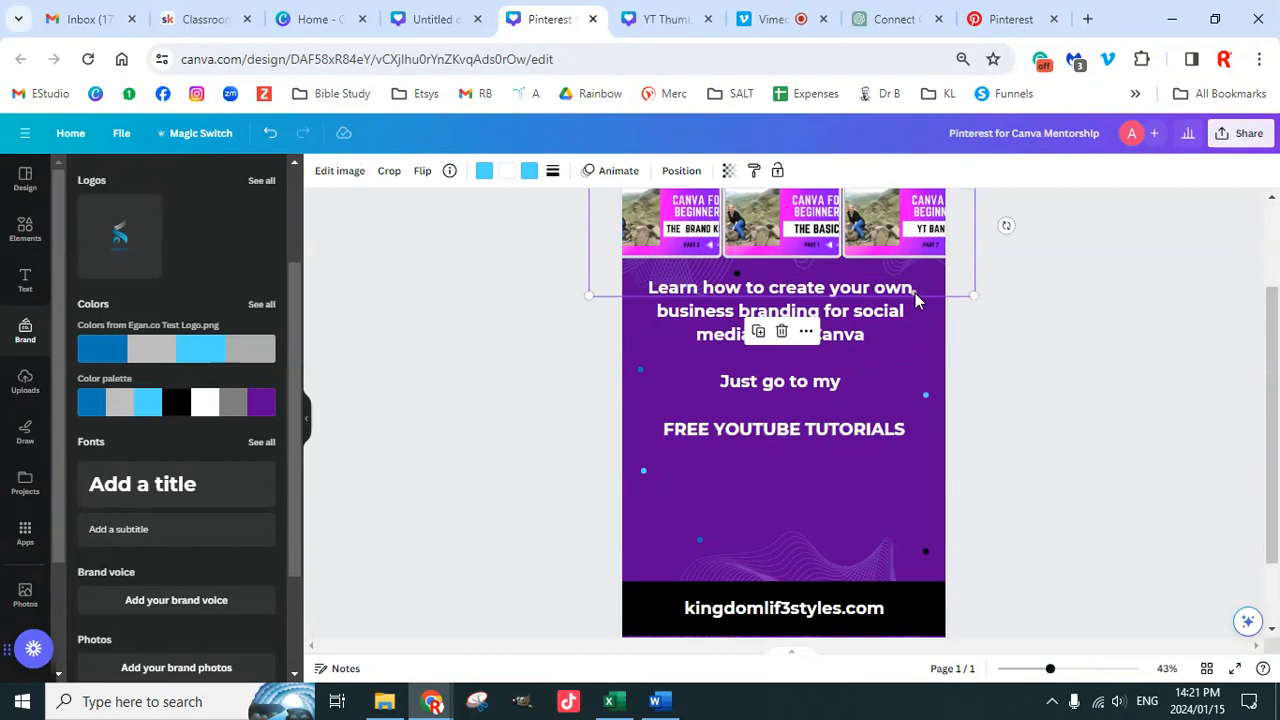
left_click(913, 293)
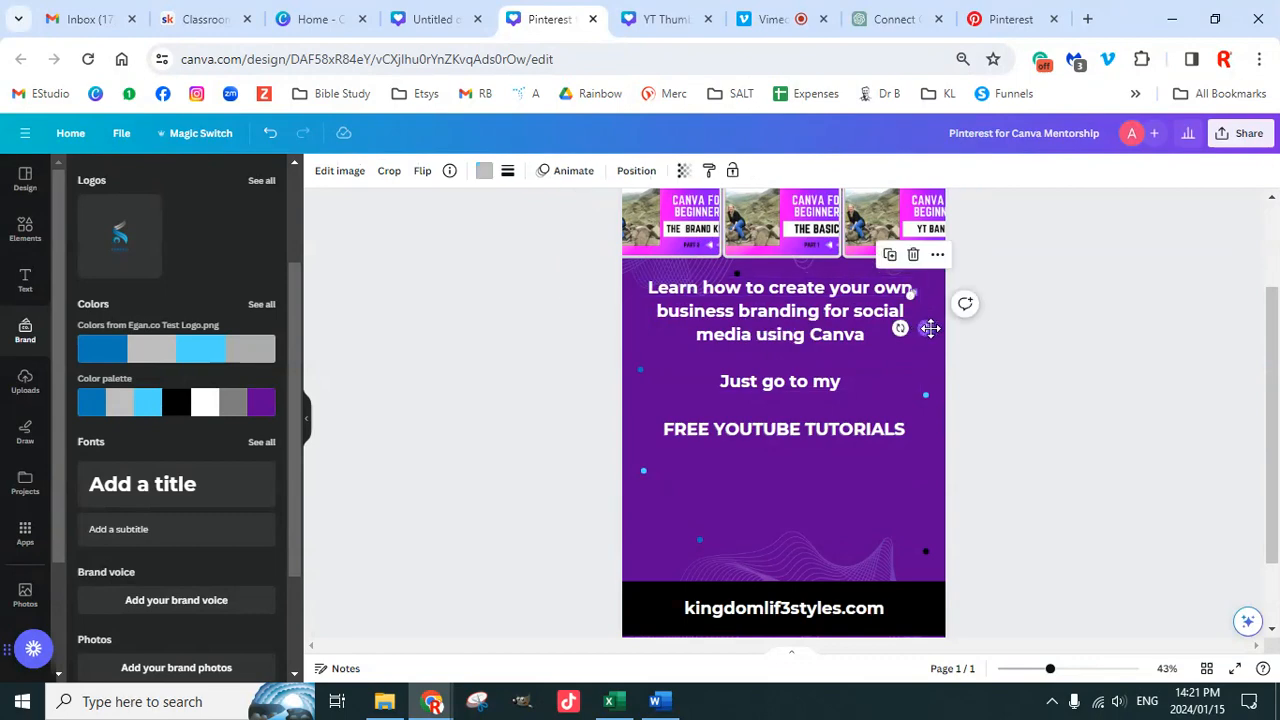
left_click_drag(930, 328, 944, 329)
left_click(978, 304)
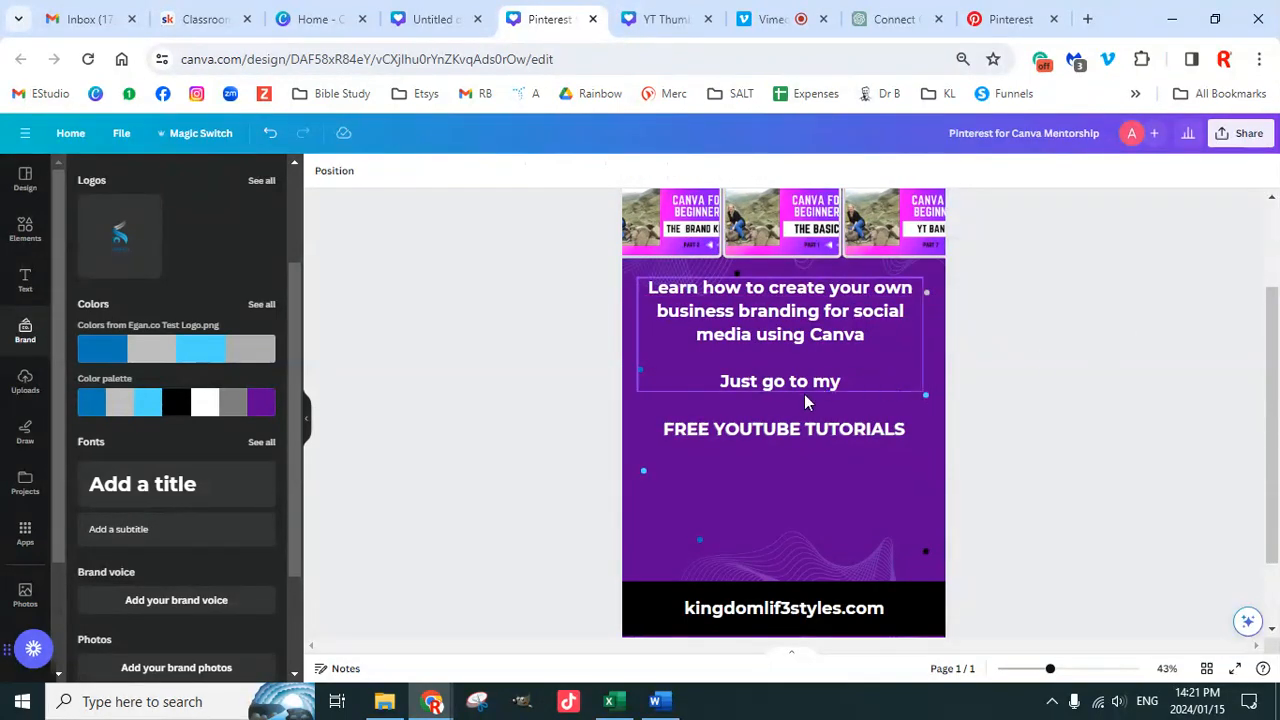
left_click_drag(798, 427, 797, 404)
left_click(1122, 376)
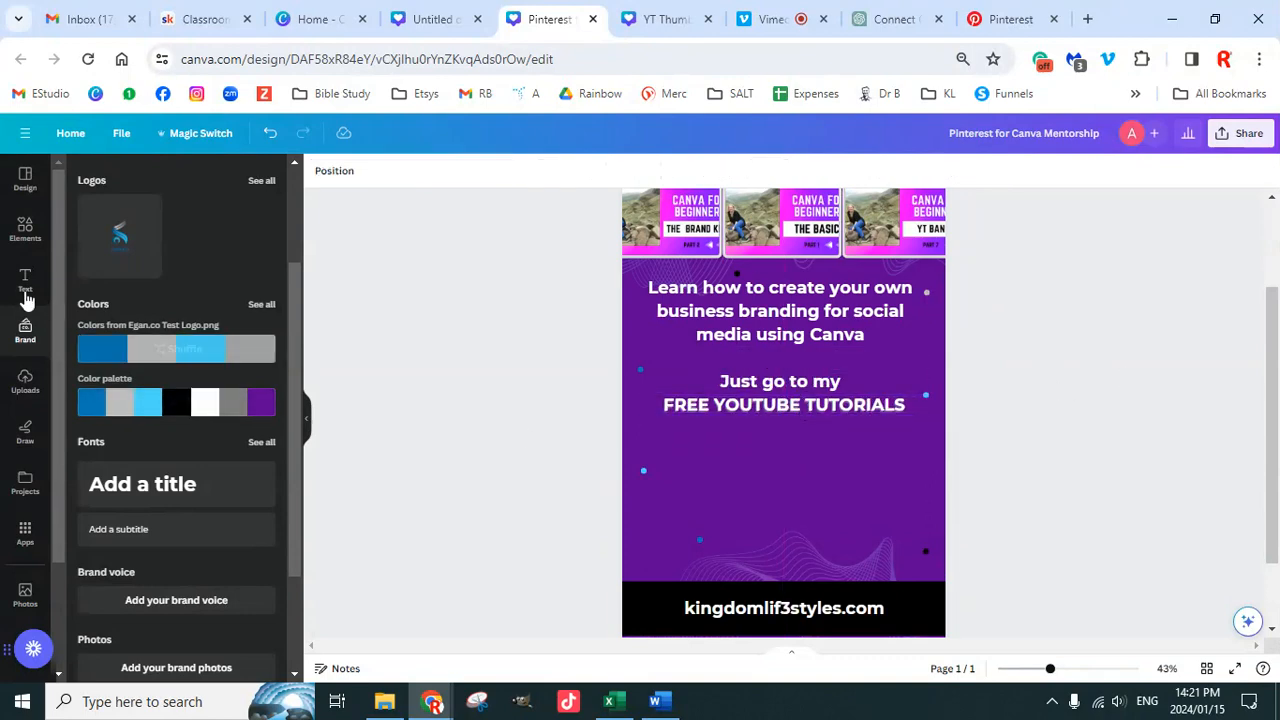
Step: Browse the uploaded images and check the woman's photos in the YT Thumbnail design as a reference
left_click(25, 380)
scroll(183, 527, "down", 2)
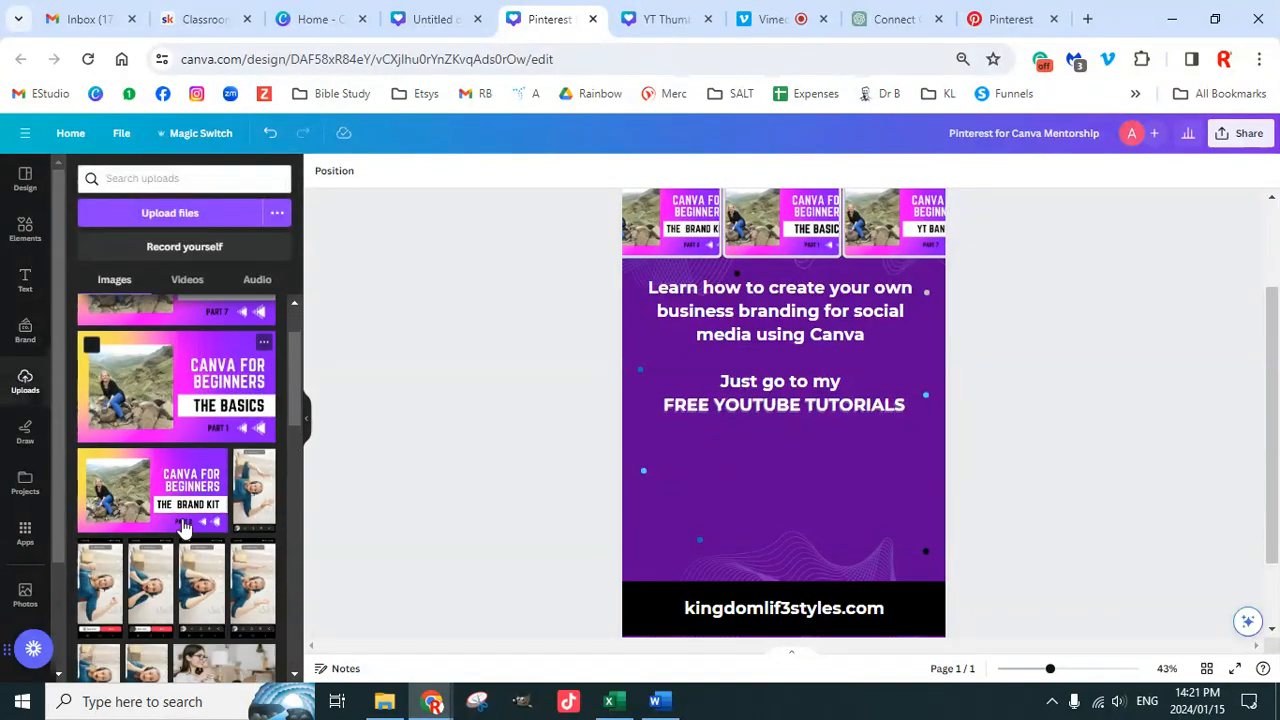
scroll(183, 527, "down", 2)
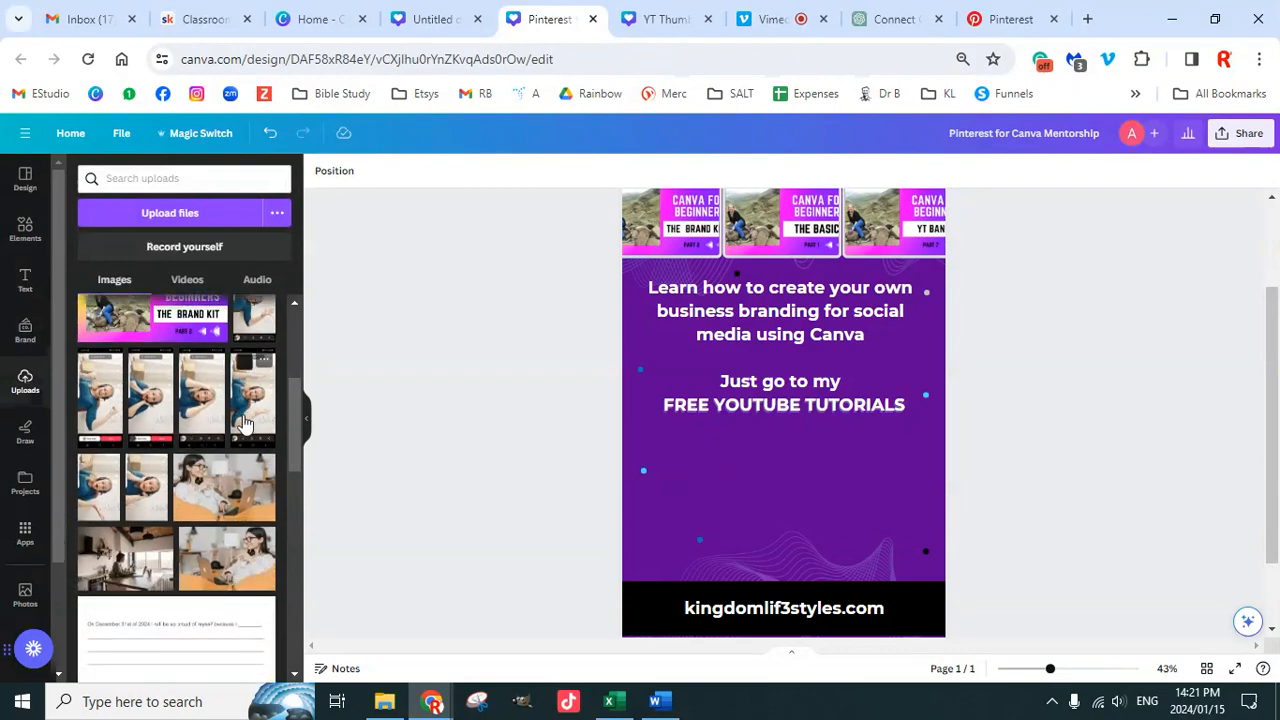
left_click(638, 19)
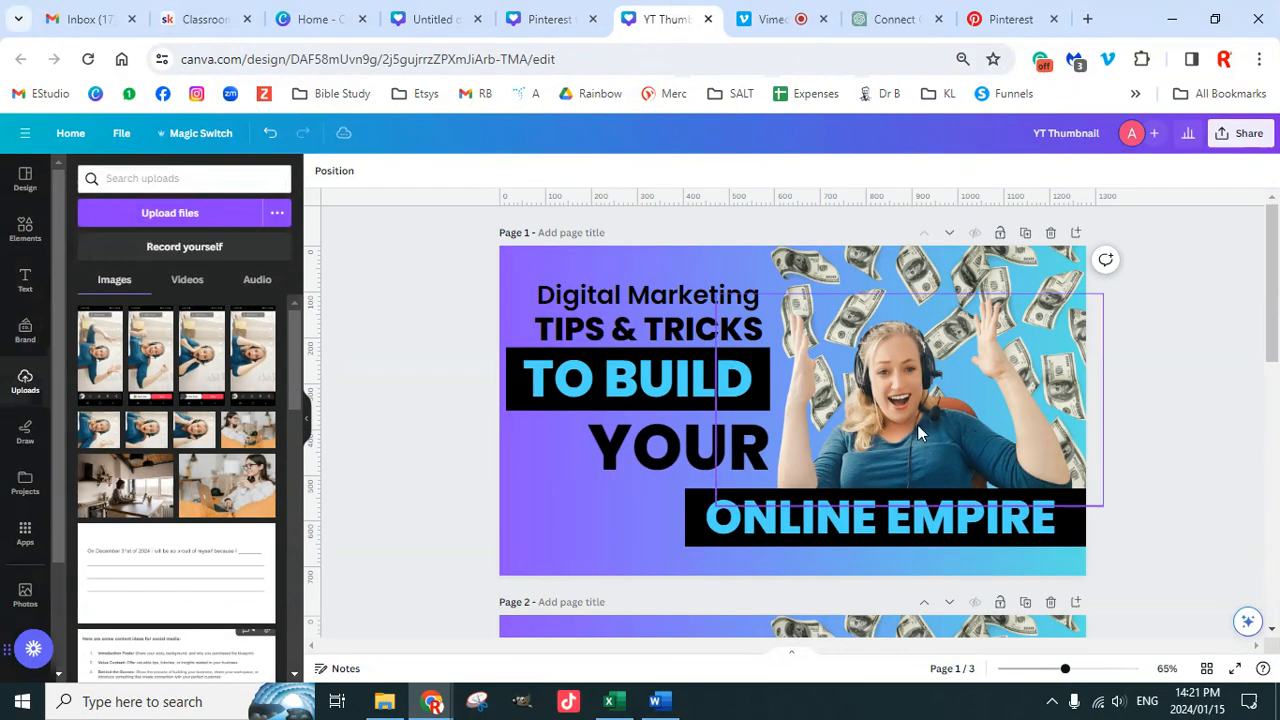
scroll(943, 423, "down", 4)
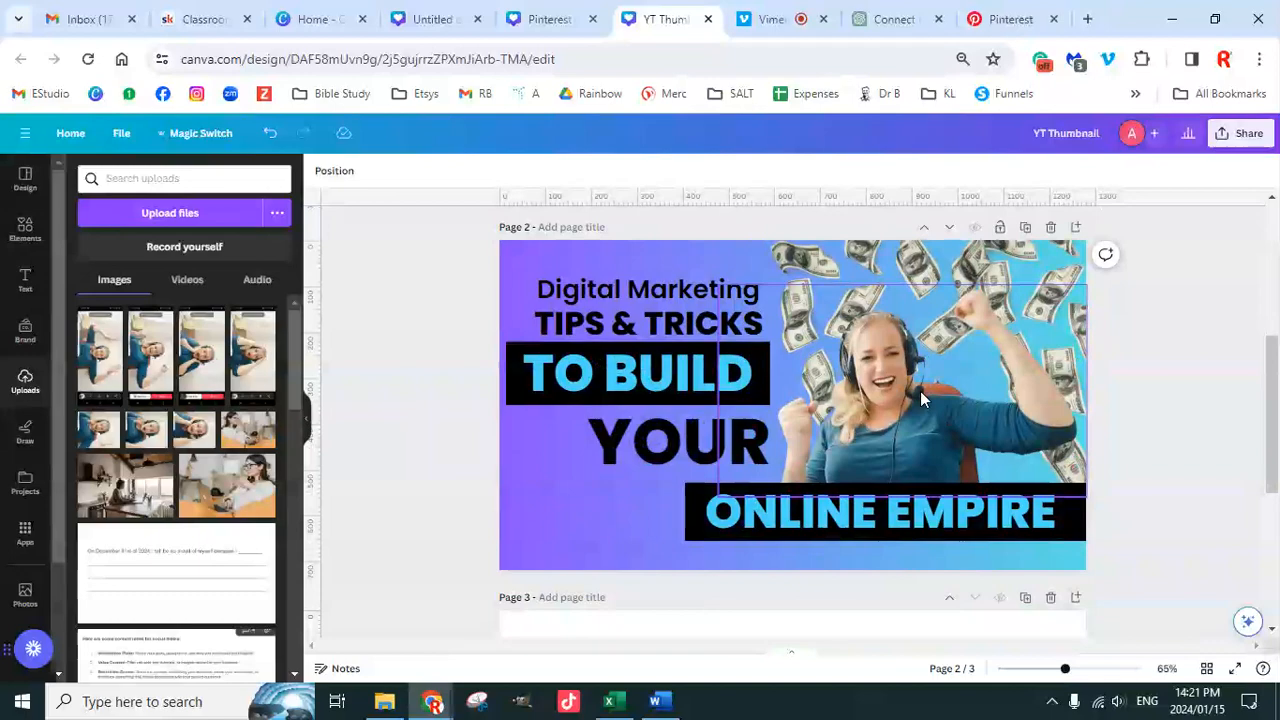
scroll(920, 391, "up", 3)
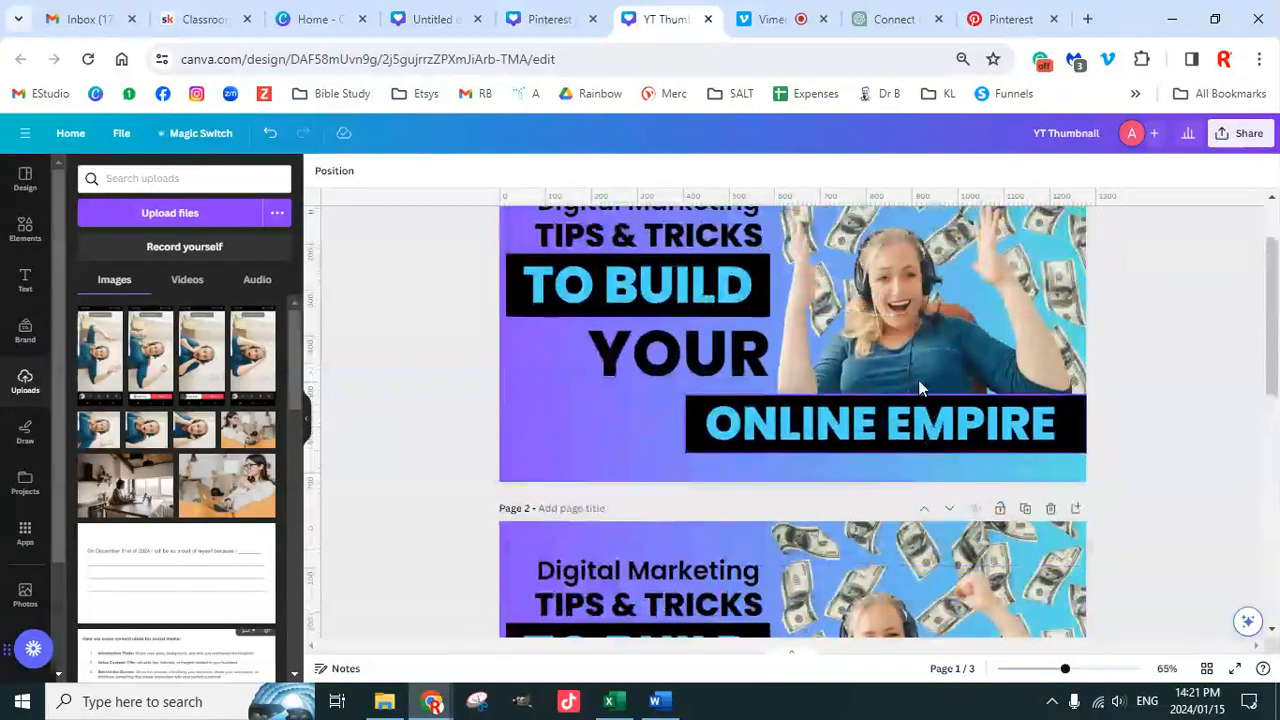
left_click(910, 315)
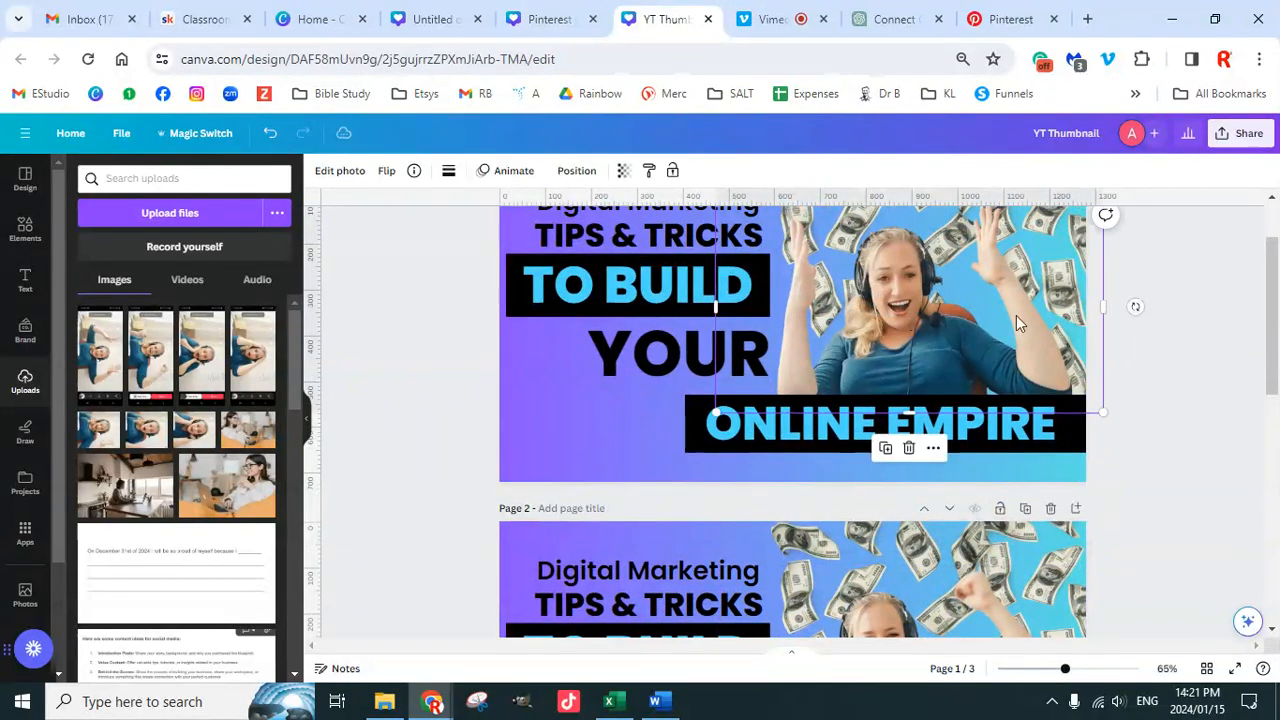
left_click(556, 25)
Step: Add the uploaded phone screenshot of the woman with her hands on her cheeks, rotate it 90 degrees anticlockwise and enlarge it
scroll(775, 407, "down", 2)
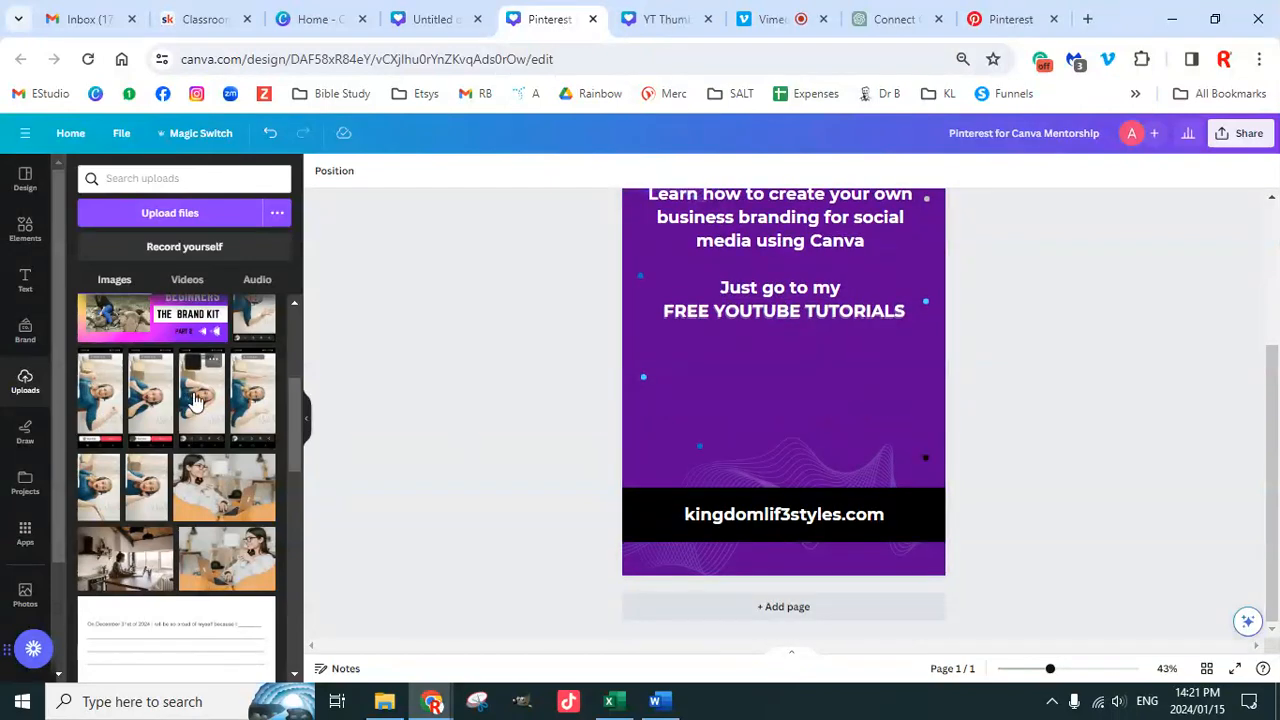
left_click(152, 410)
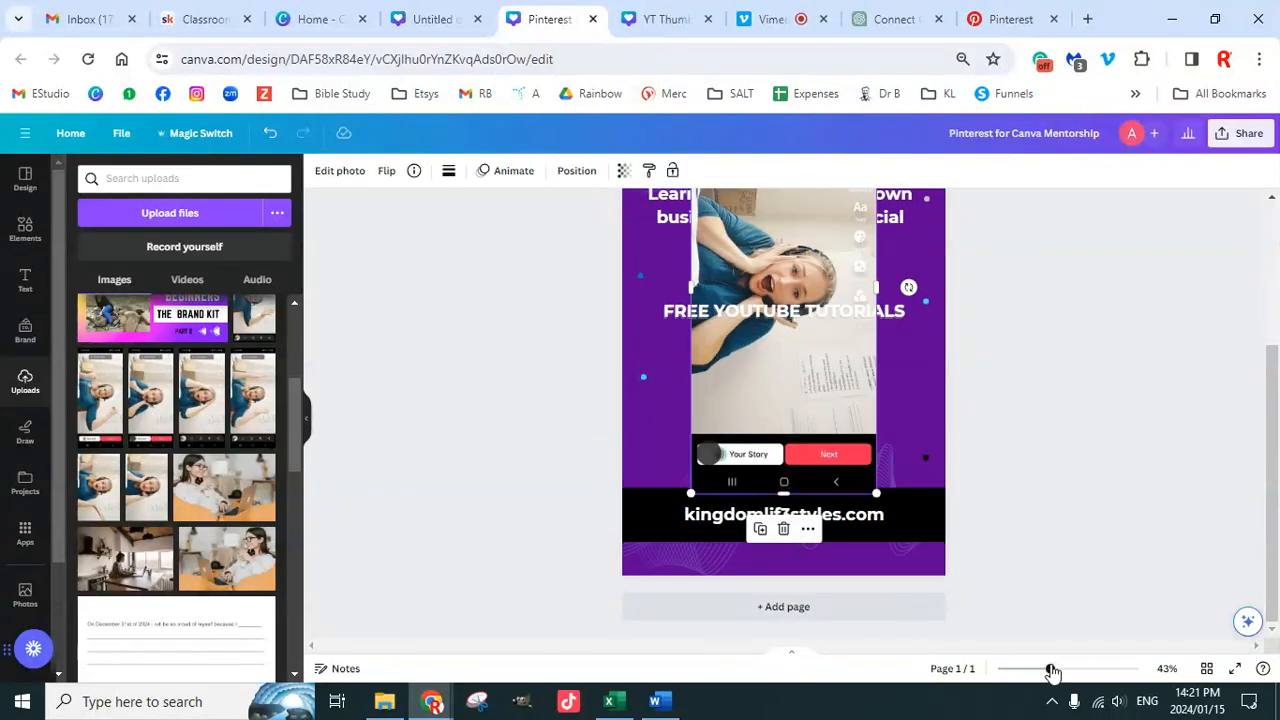
left_click_drag(1052, 672, 1030, 676)
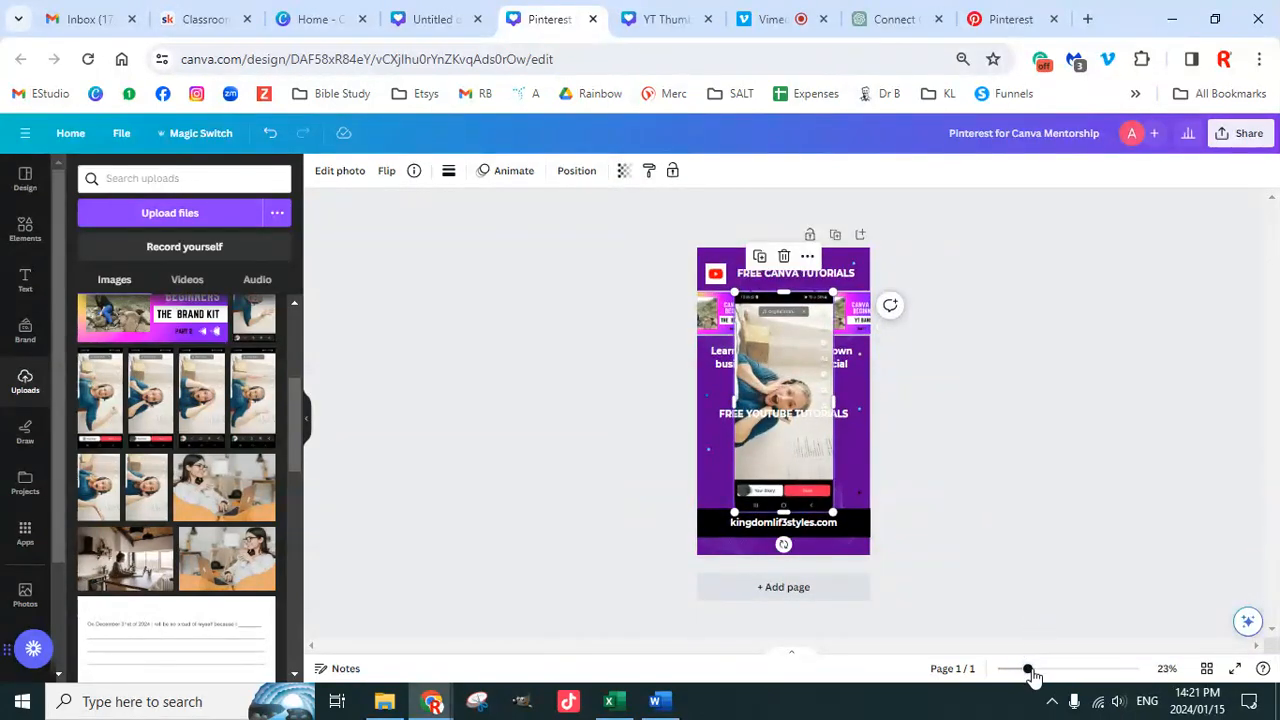
left_click(1036, 676)
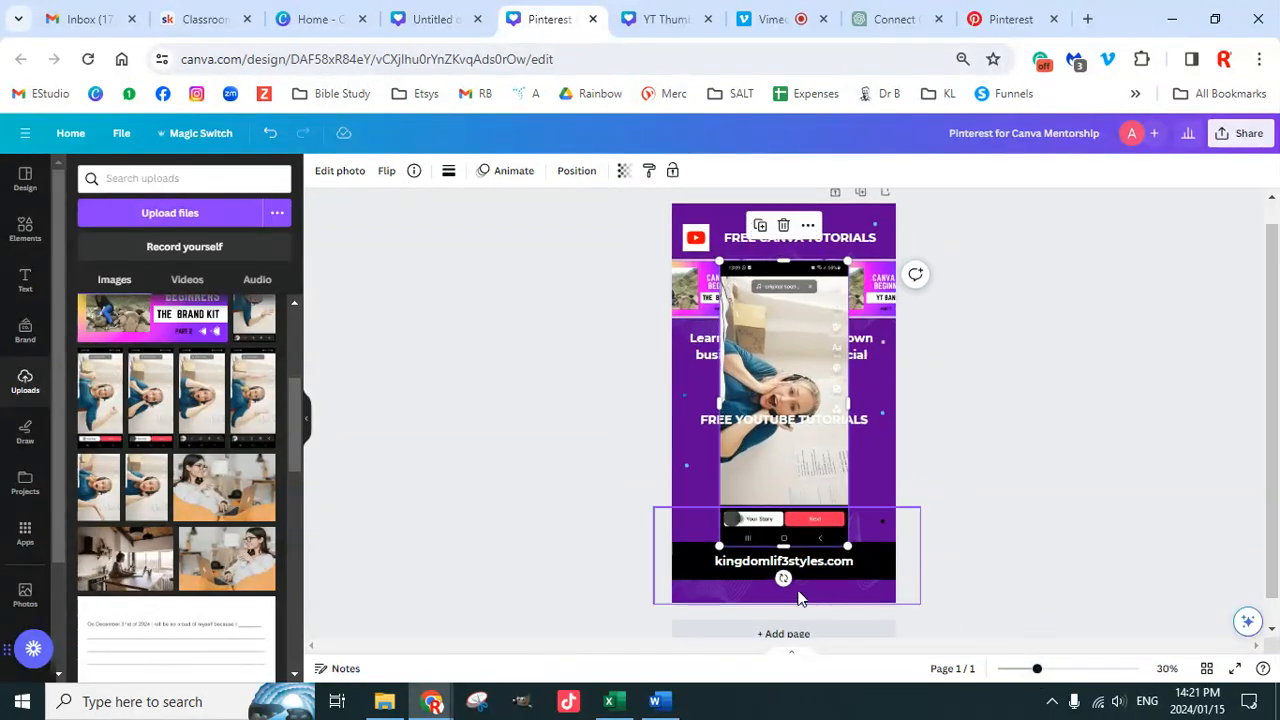
left_click_drag(786, 578, 890, 405)
left_click_drag(928, 467, 995, 512)
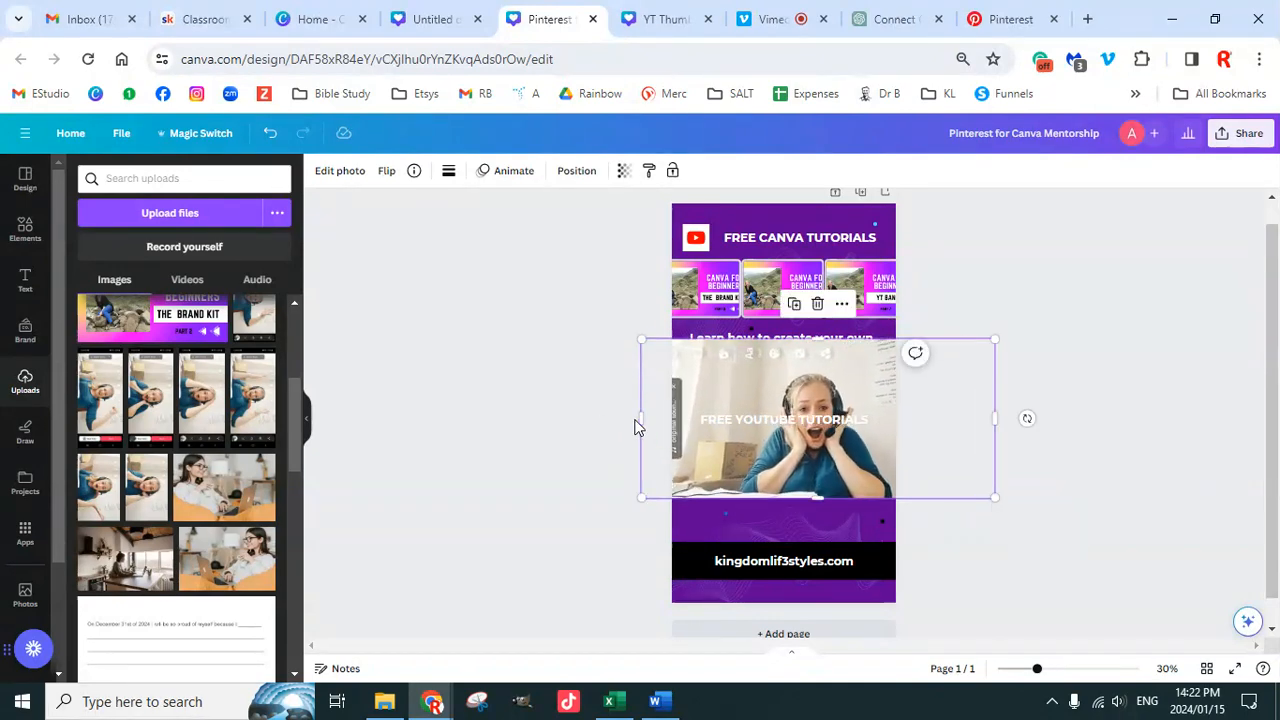
Step: Crop the left, right and top edges of the woman's photo to trim away the phone screen interface
left_click_drag(643, 417, 686, 422)
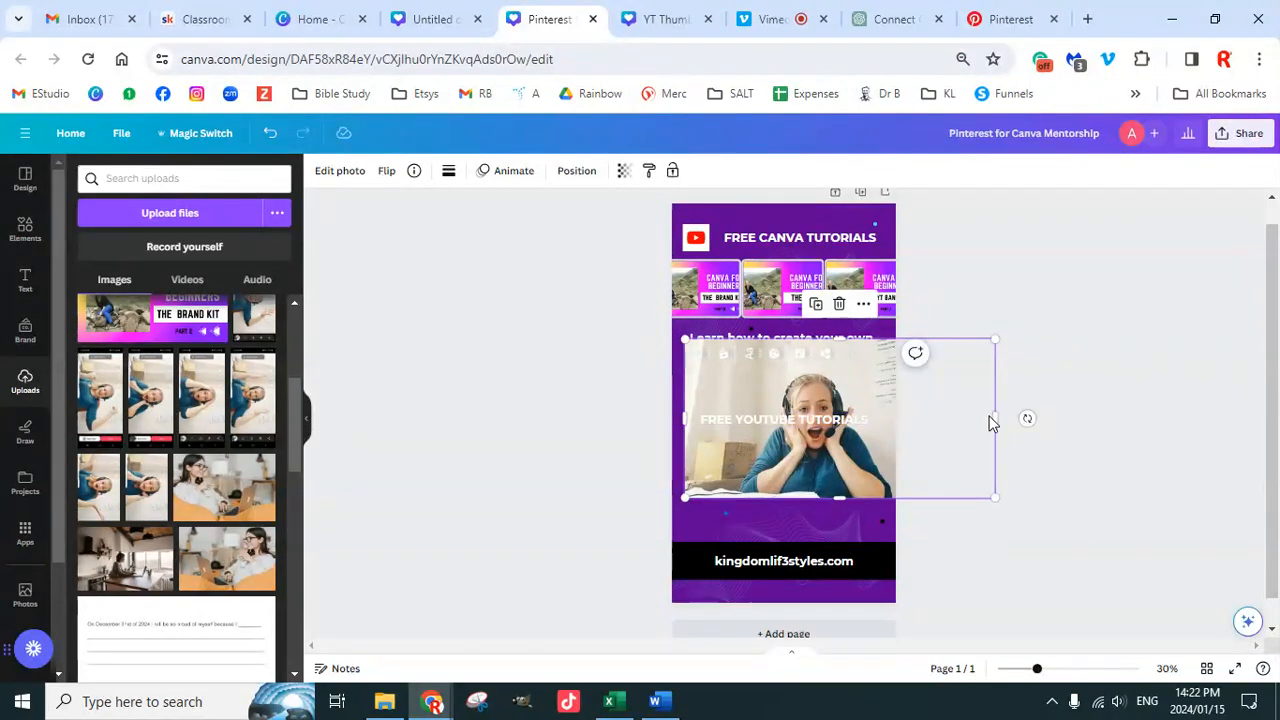
left_click_drag(986, 414, 906, 404)
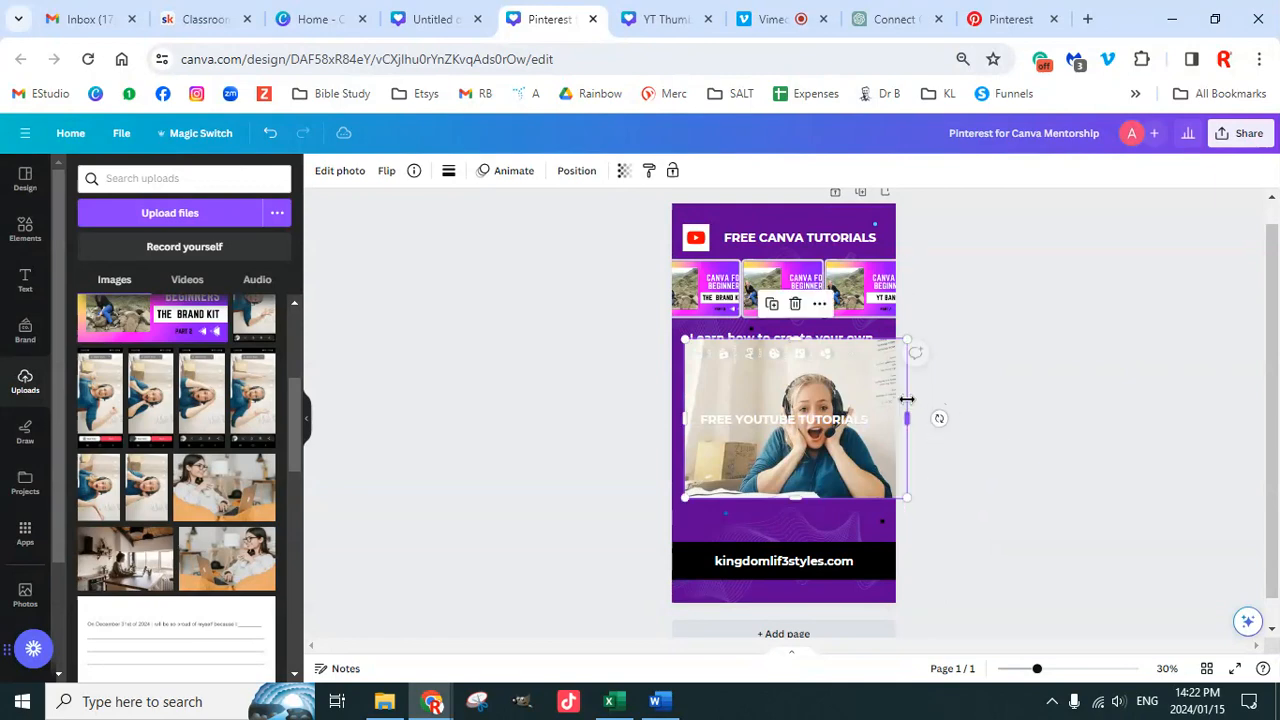
left_click_drag(792, 344, 797, 363)
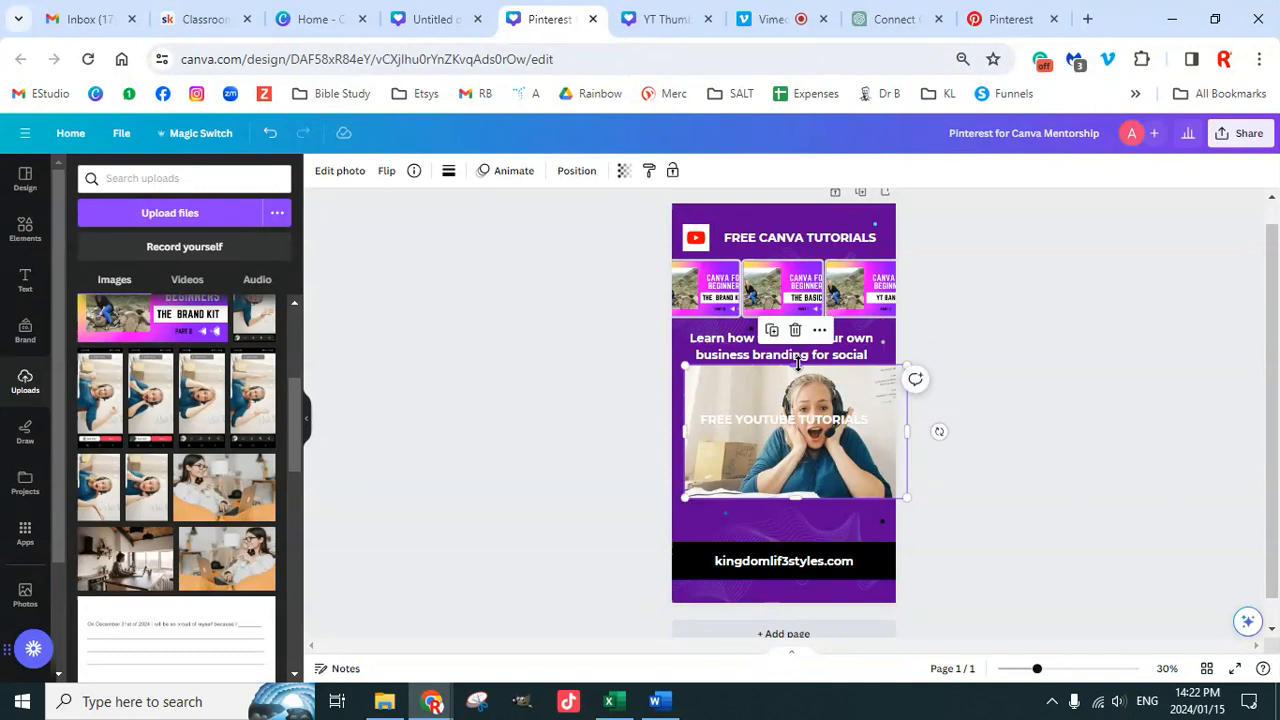
left_click(1026, 420)
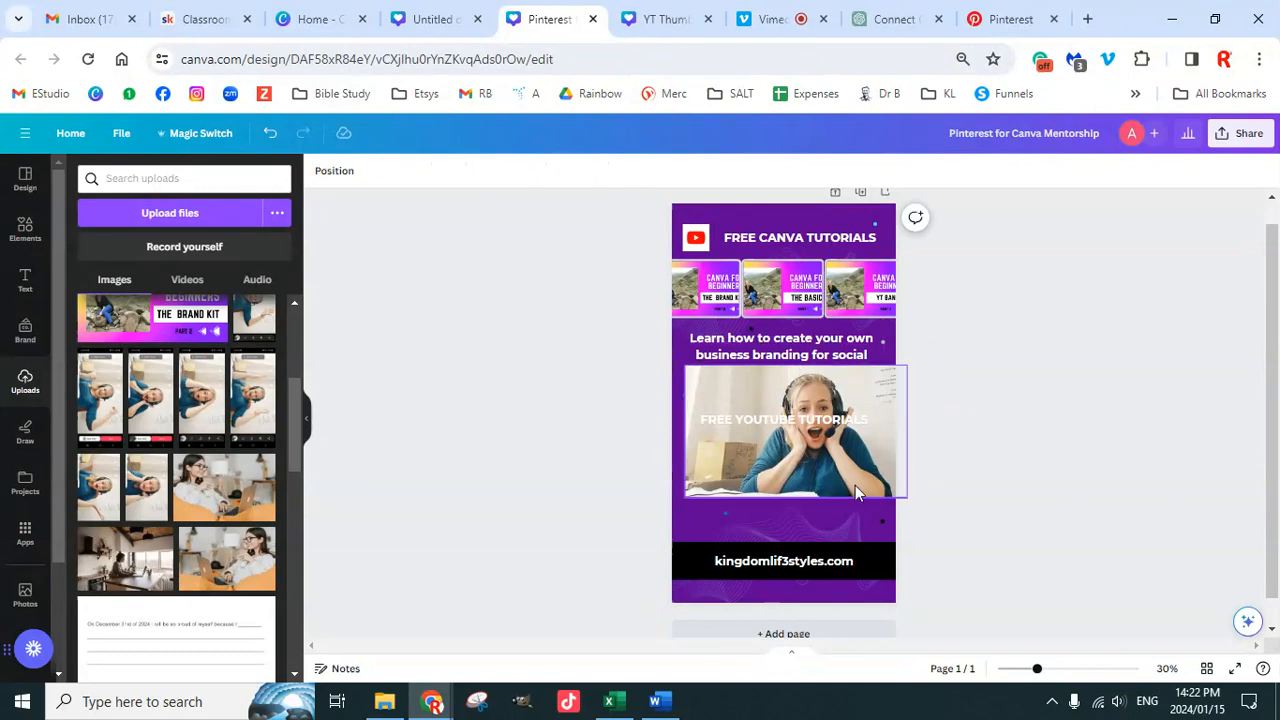
Step: Add a second page and paste a copy of the cropped photo onto it
left_click(823, 633)
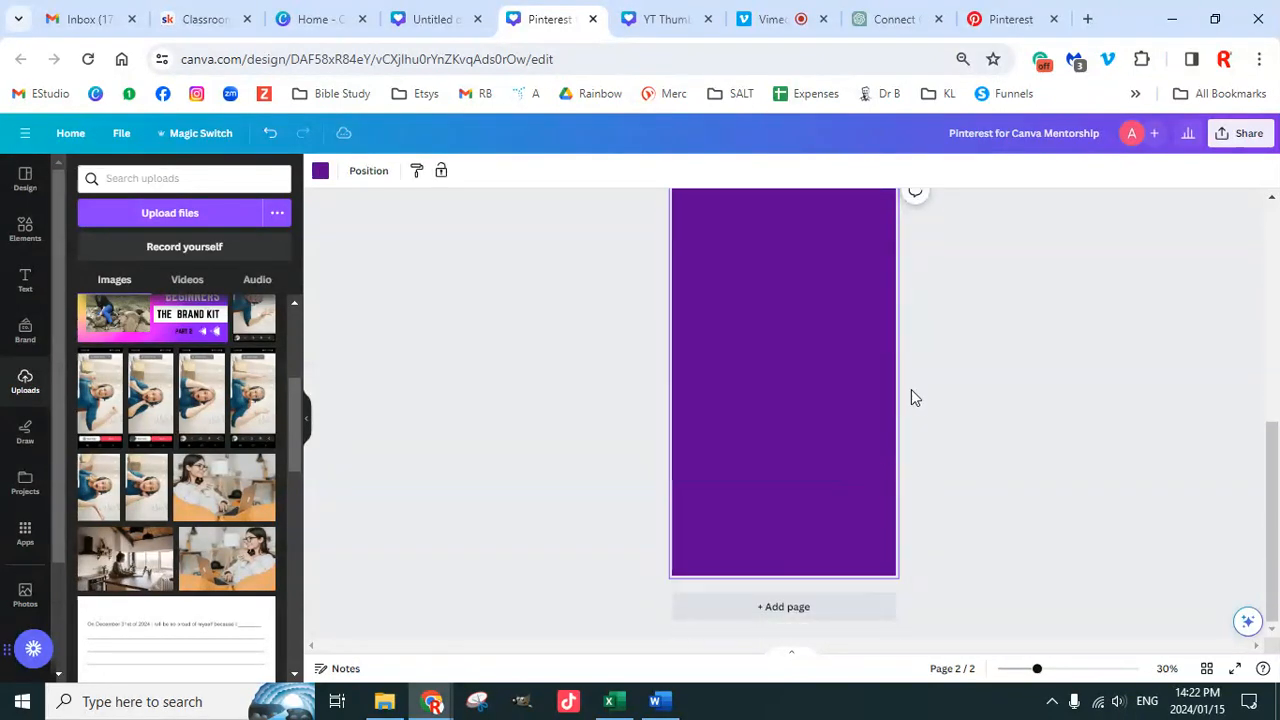
scroll(873, 349, "up", 3)
left_click(803, 297)
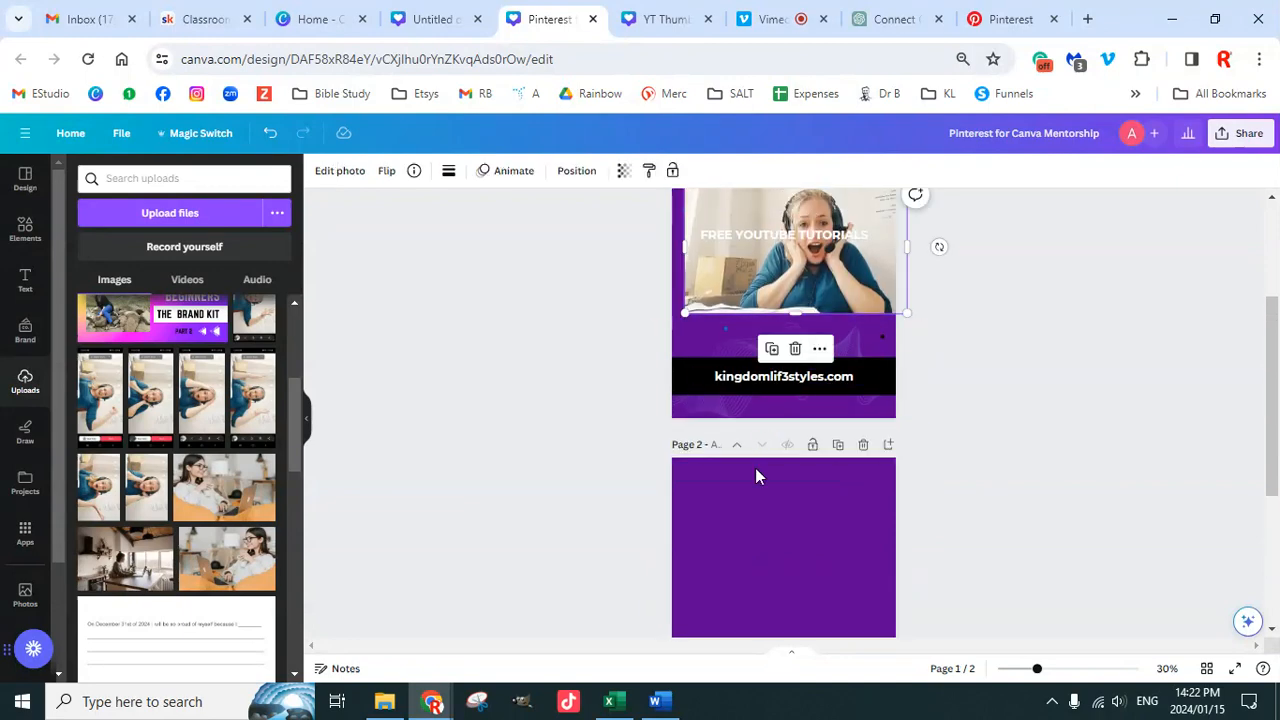
left_click(744, 535)
key("ctrl+v")
Step: Change the second page's background colour from the brand palette to white
scroll(900, 472, "down", 1)
left_click(745, 419)
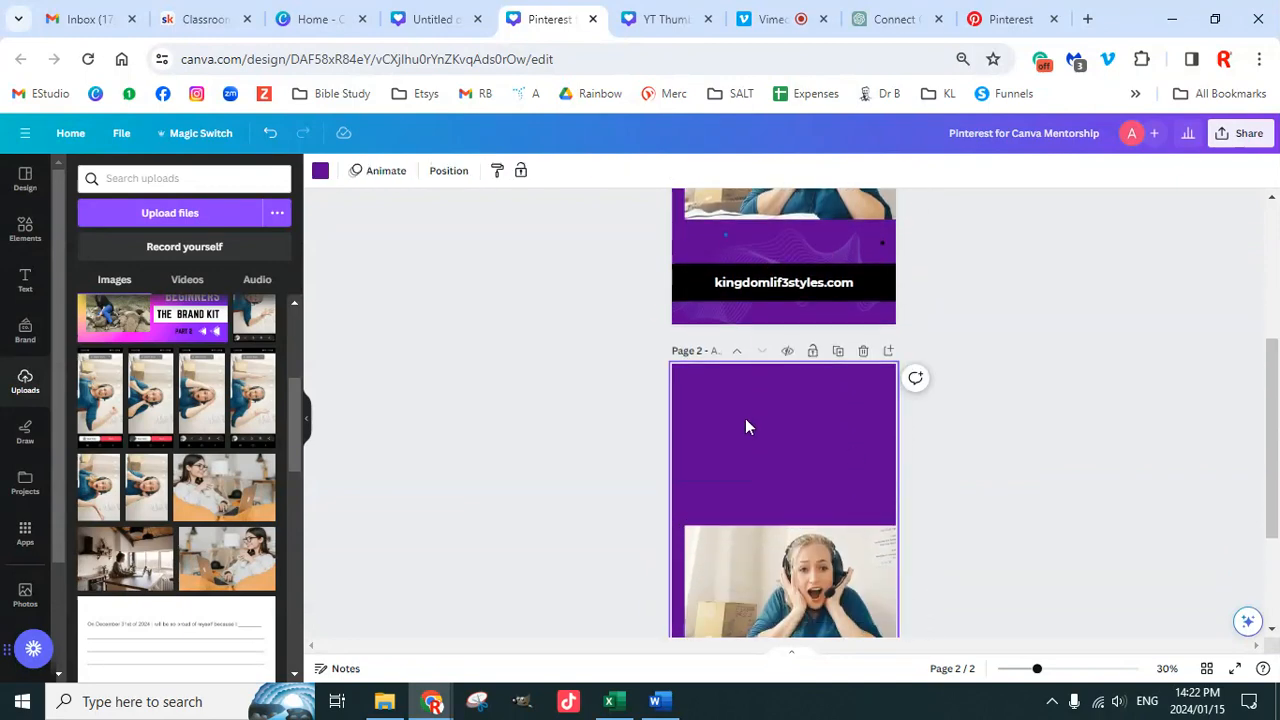
left_click(320, 171)
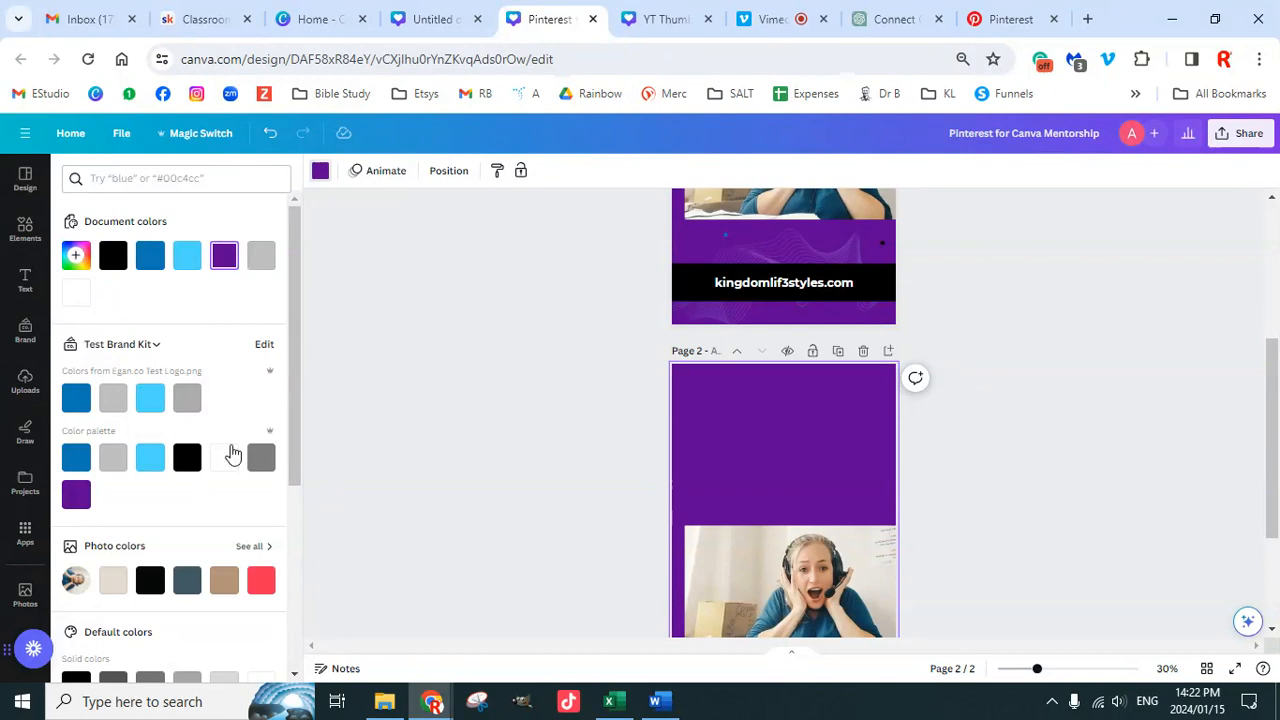
left_click(226, 458)
Step: Align the copied photo of the woman within the second page's width and remove its background
scroll(1068, 486, "down", 2)
left_click_drag(772, 405, 762, 356)
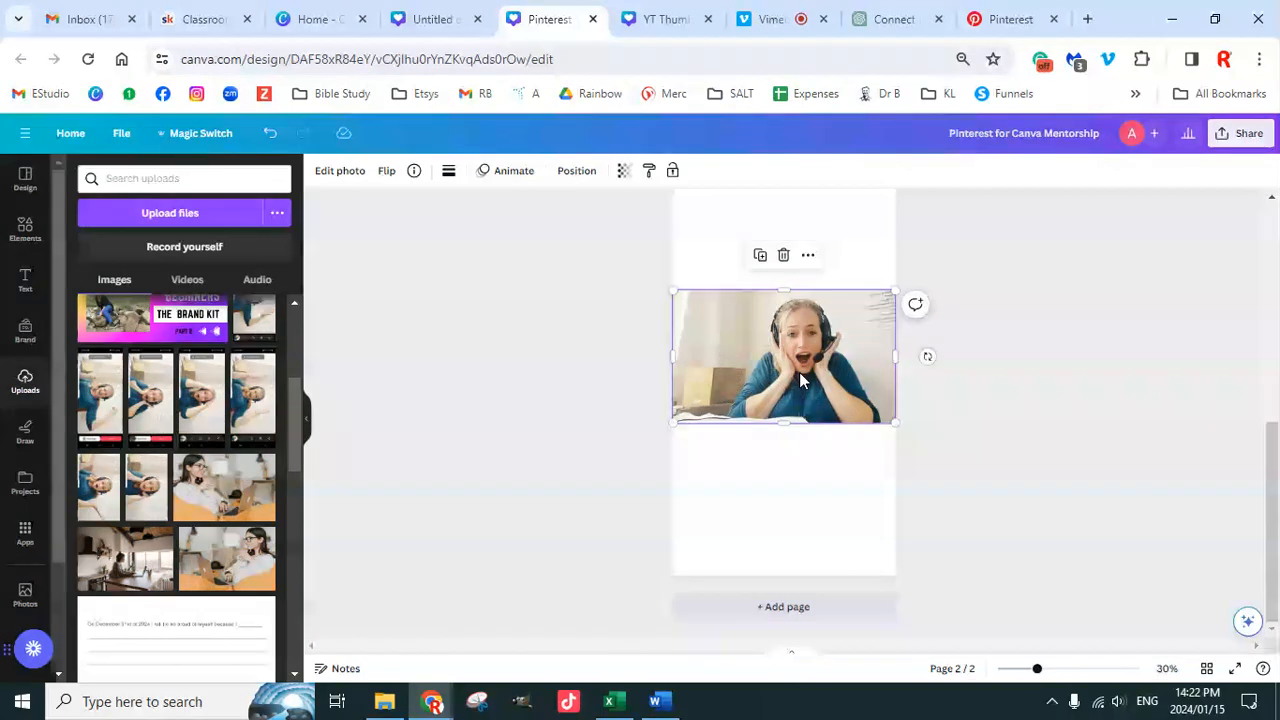
left_click(340, 171)
left_click(97, 290)
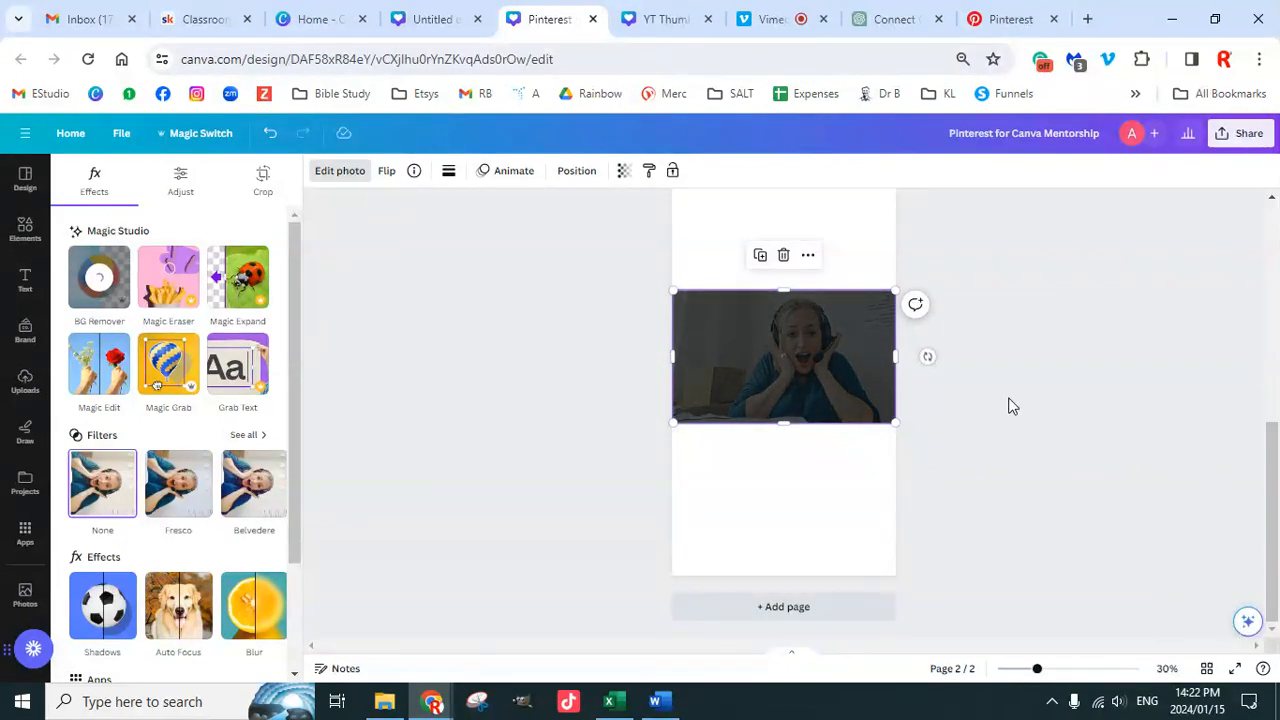
Step: Delete the original photo from the first page and move the background-free cutout there, under the "FREE YOUTUBE TUTORIALS" text
scroll(999, 490, "up", 5)
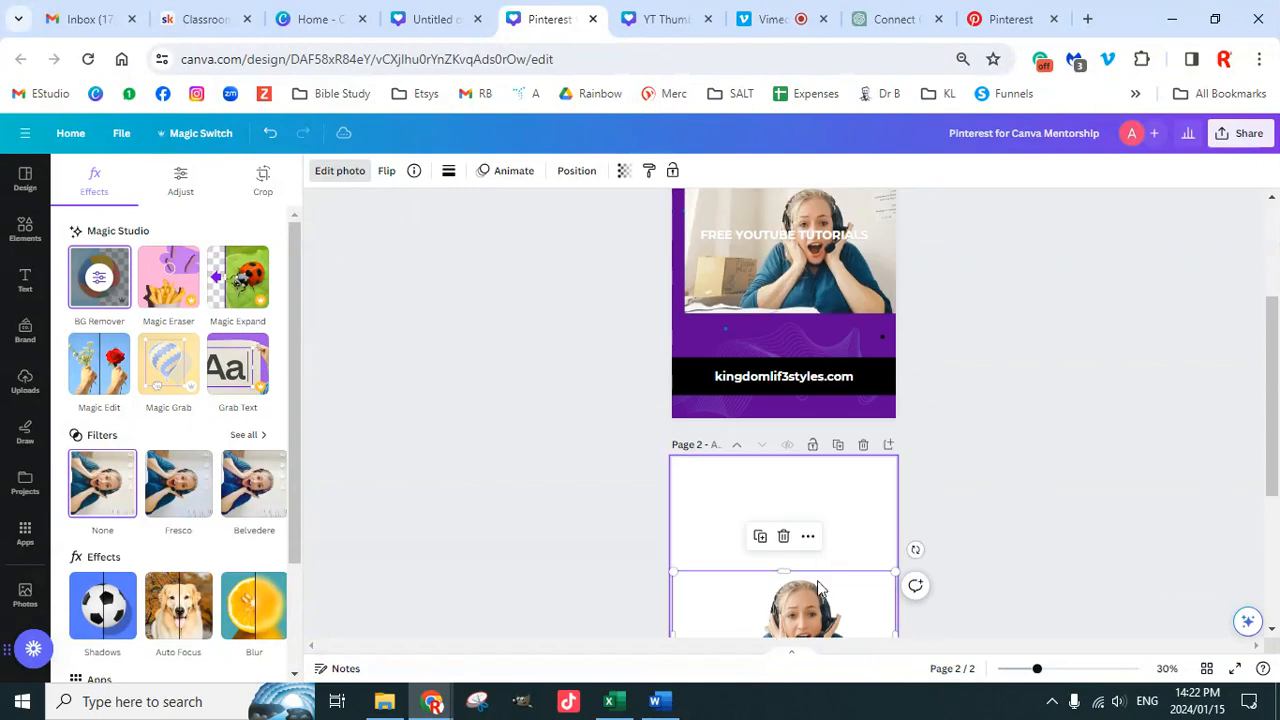
left_click(863, 291)
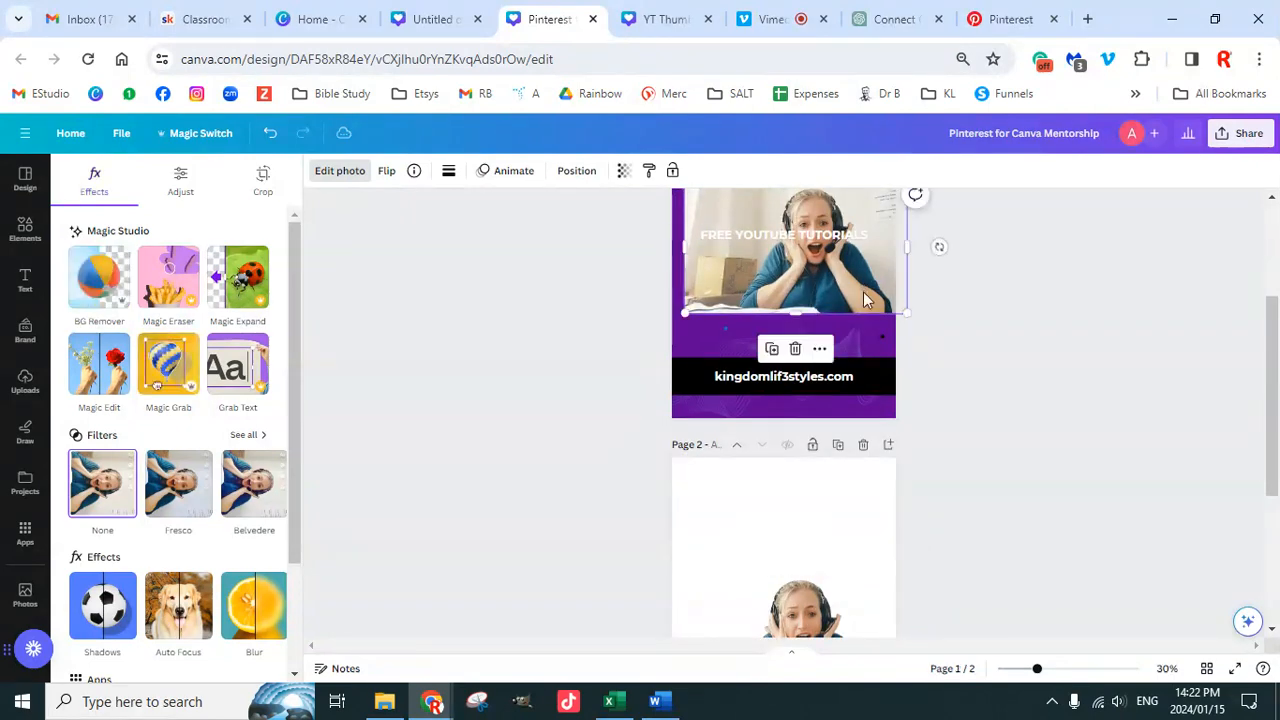
key("Delete")
scroll(960, 380, "down", 2)
left_click(810, 550)
left_click_drag(810, 550, 808, 214)
scroll(1066, 500, "up", 2)
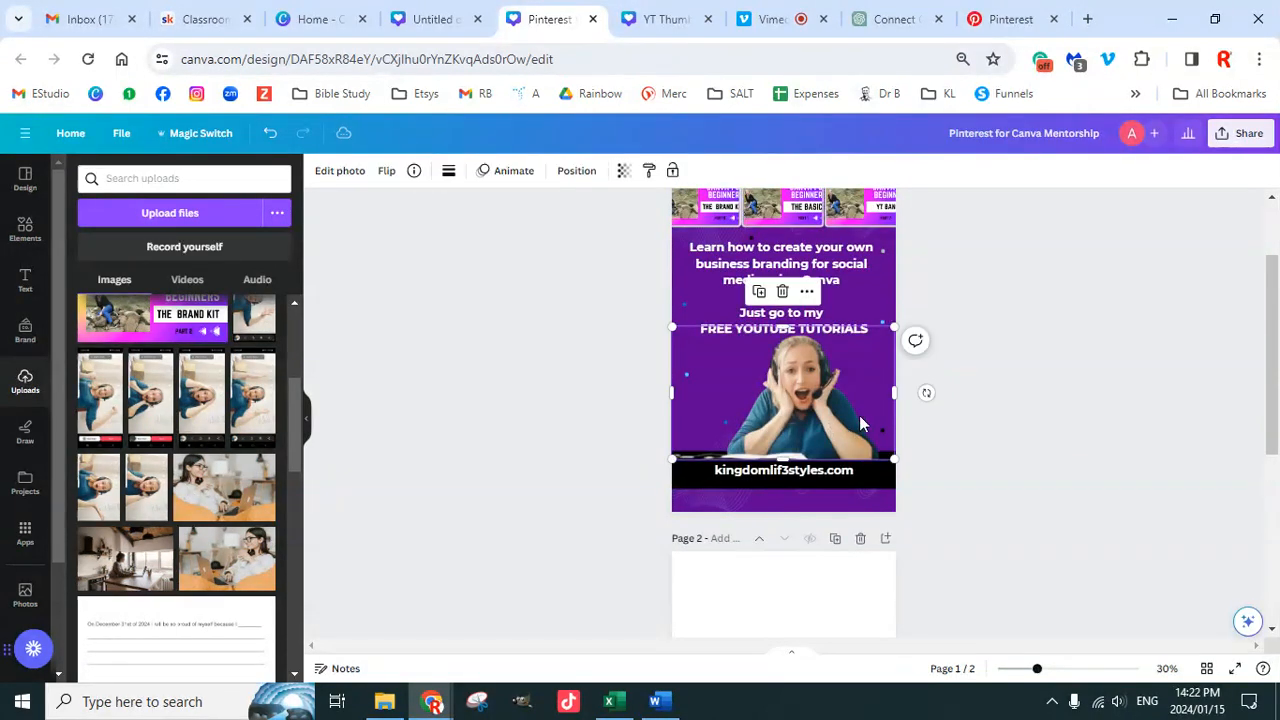
Step: Send the woman's cutout backward two layers so it sits behind the black kingdomlif3styles.com banner
left_click(577, 171)
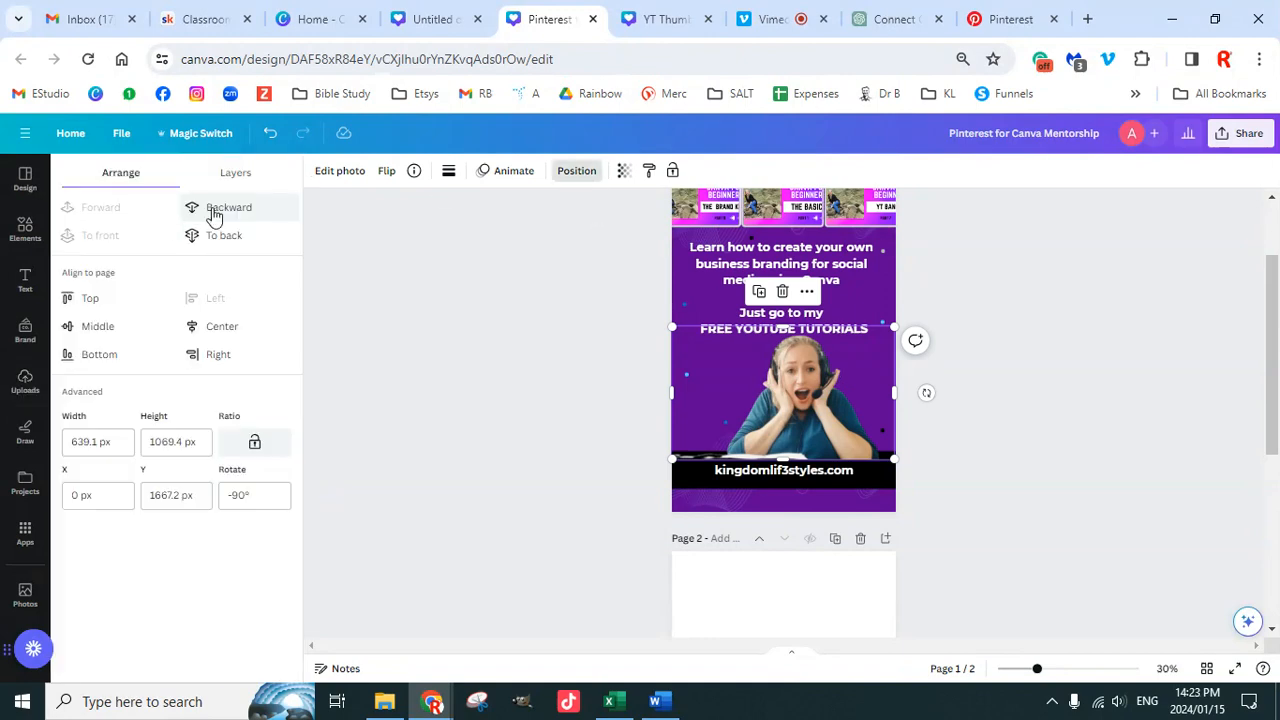
left_click(213, 212)
left_click(213, 212)
left_click(1116, 464)
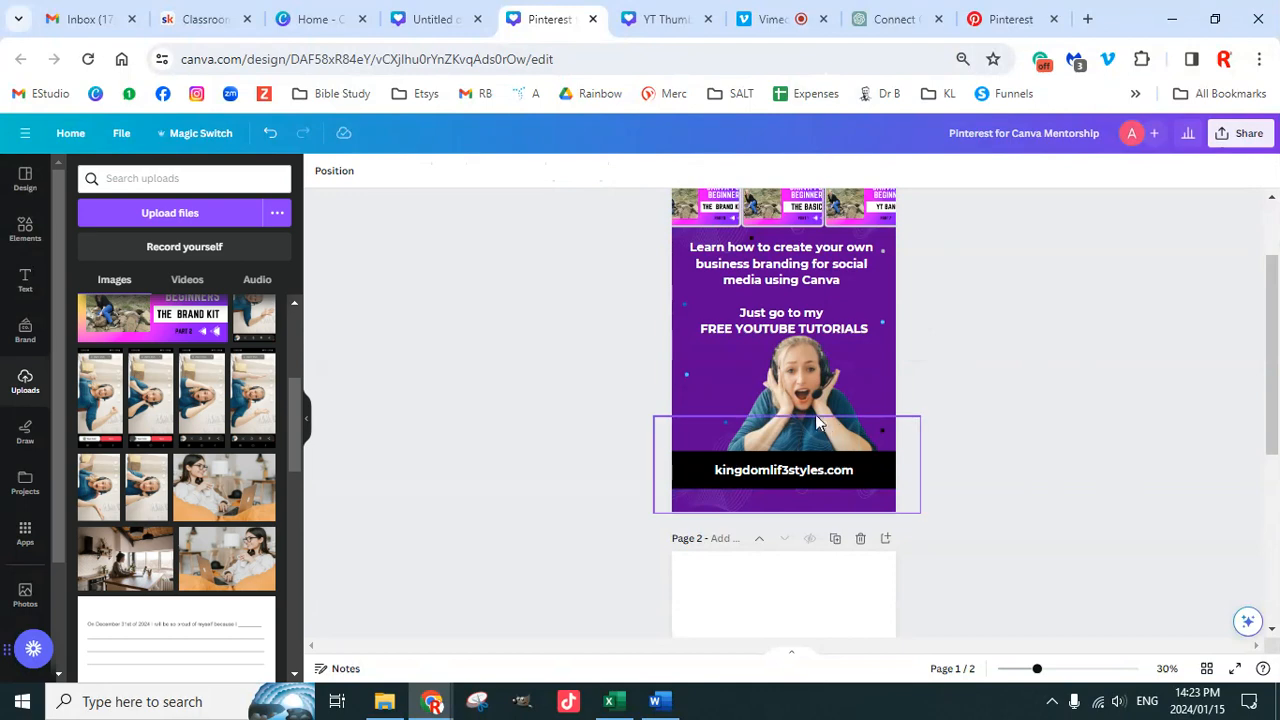
left_click(800, 375)
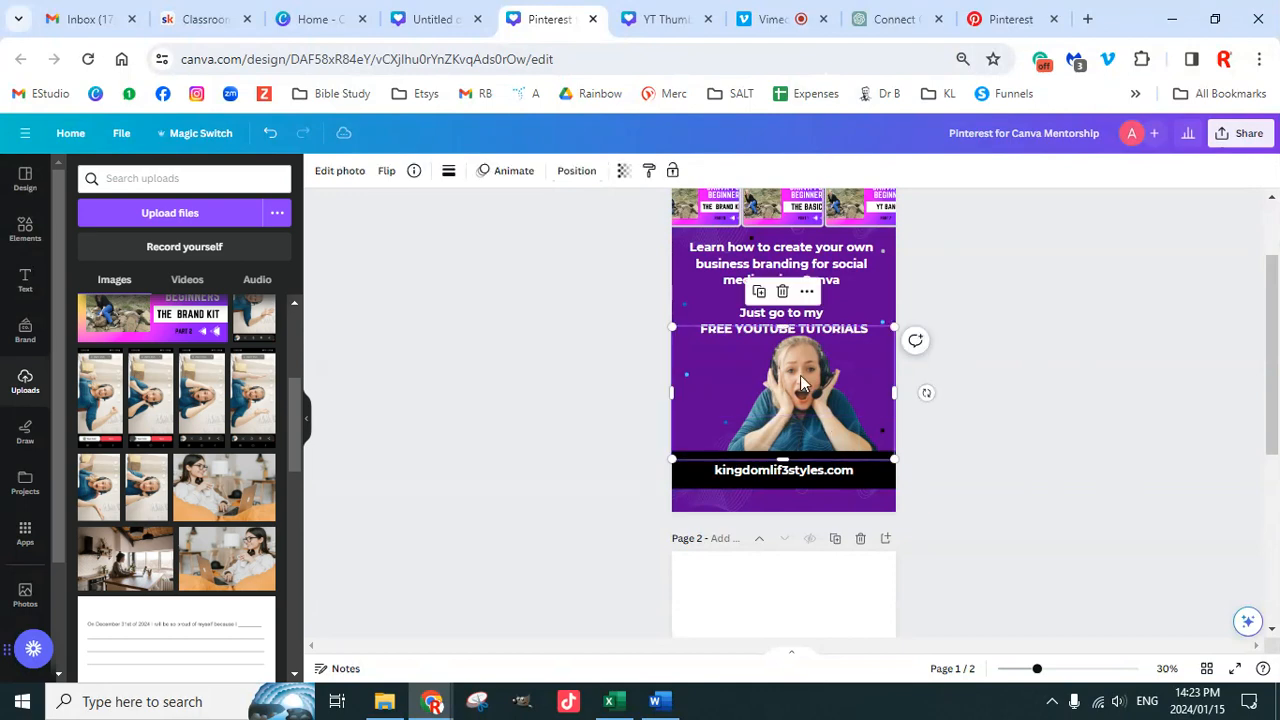
left_click(574, 172)
left_click(1175, 505)
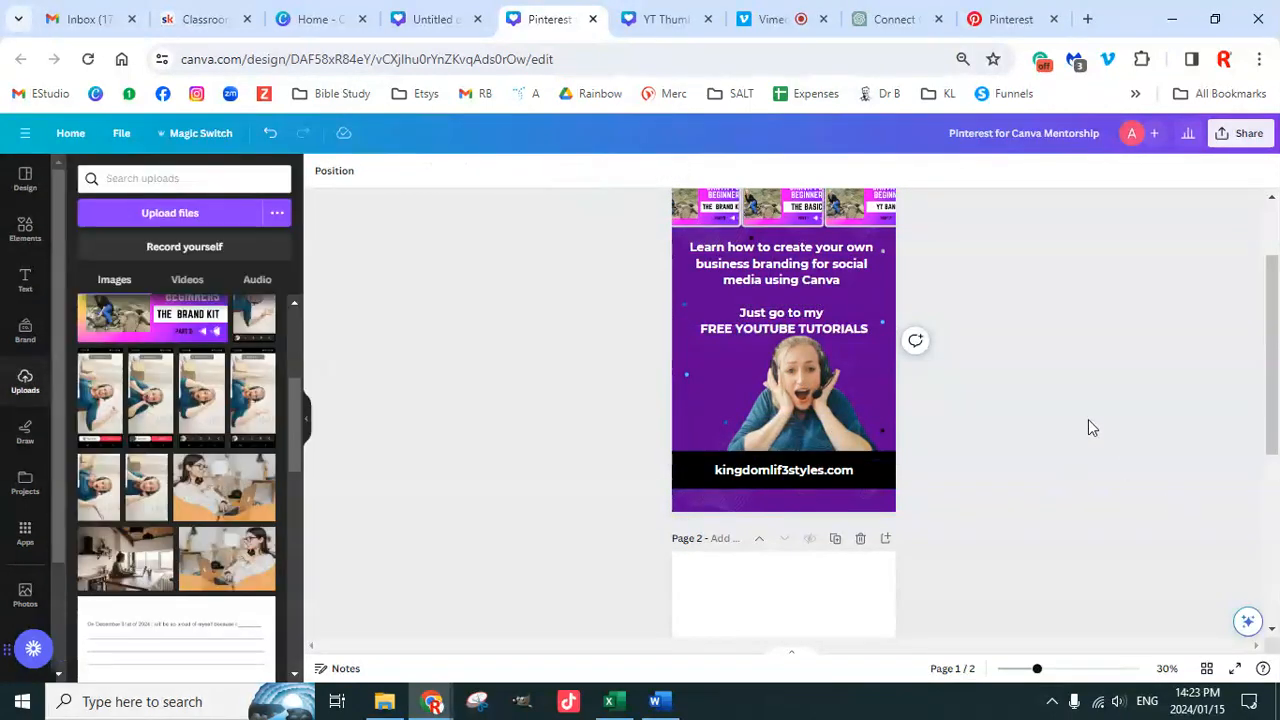
Step: Resize the woman's cutout and centre it between the "FREE YOUTUBE TUTORIALS" text and the black website banner
left_click(821, 395)
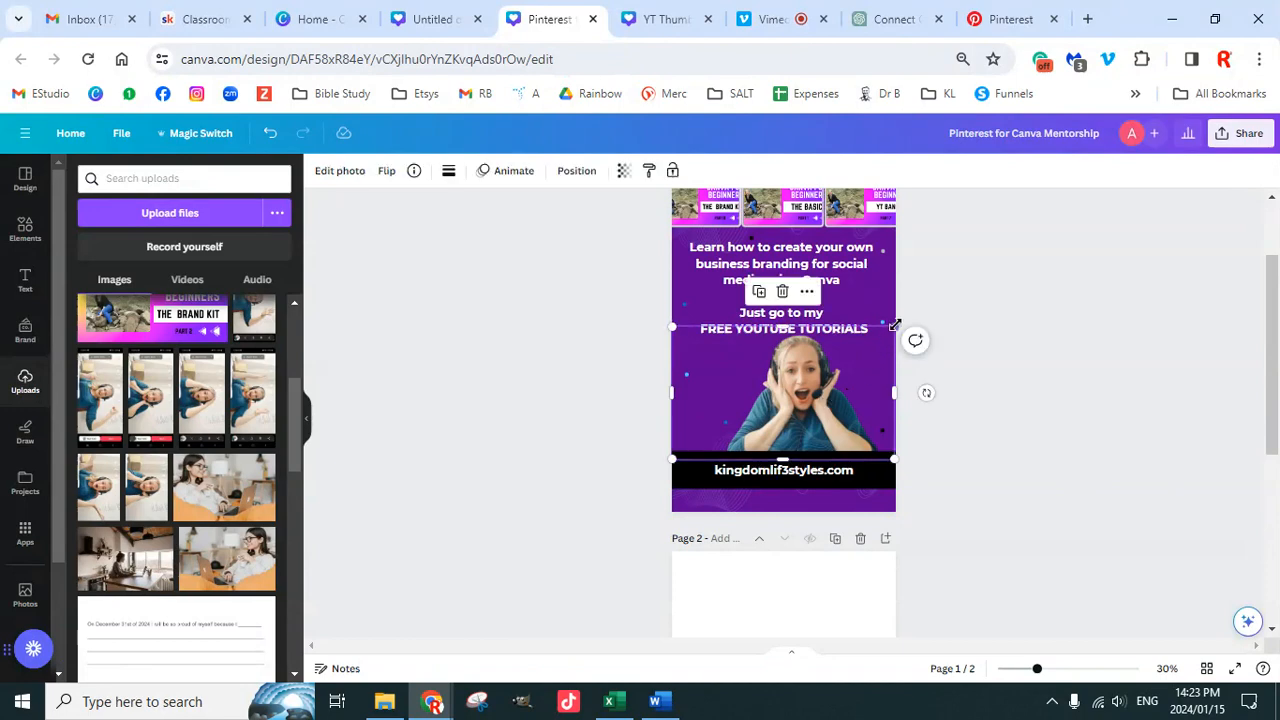
left_click_drag(895, 326, 868, 352)
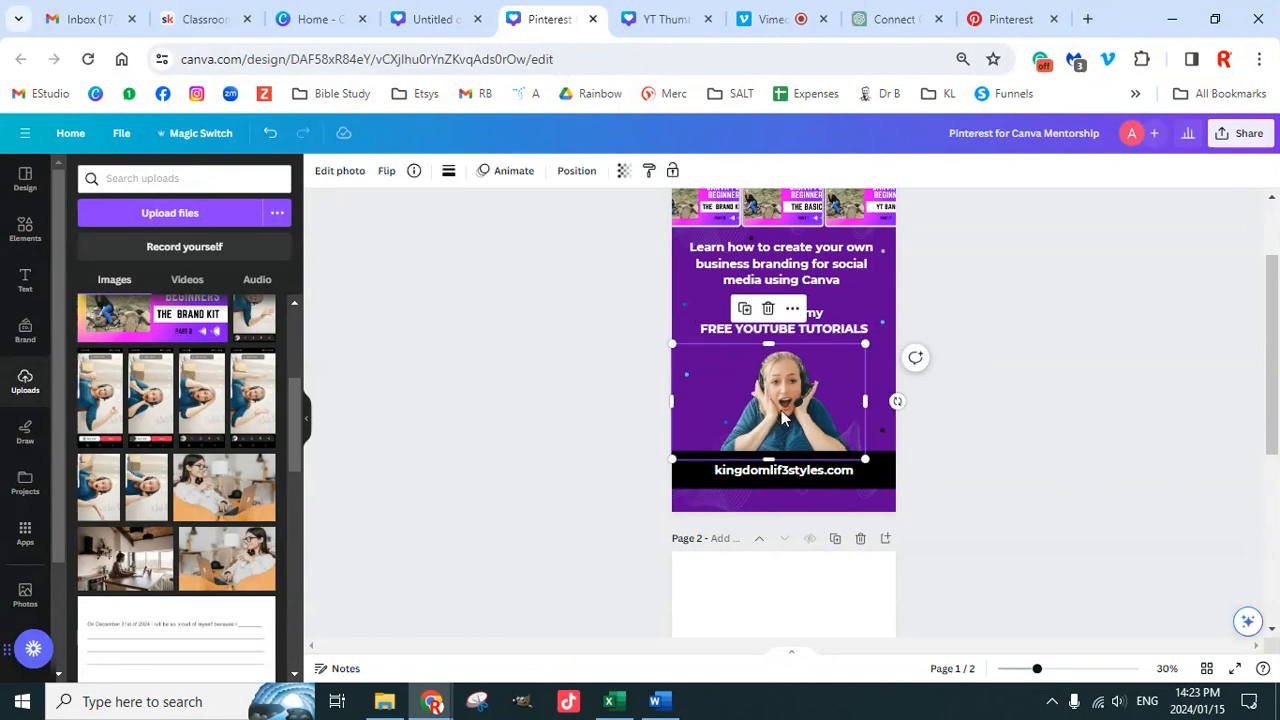
left_click_drag(783, 410, 783, 409)
left_click(1102, 432)
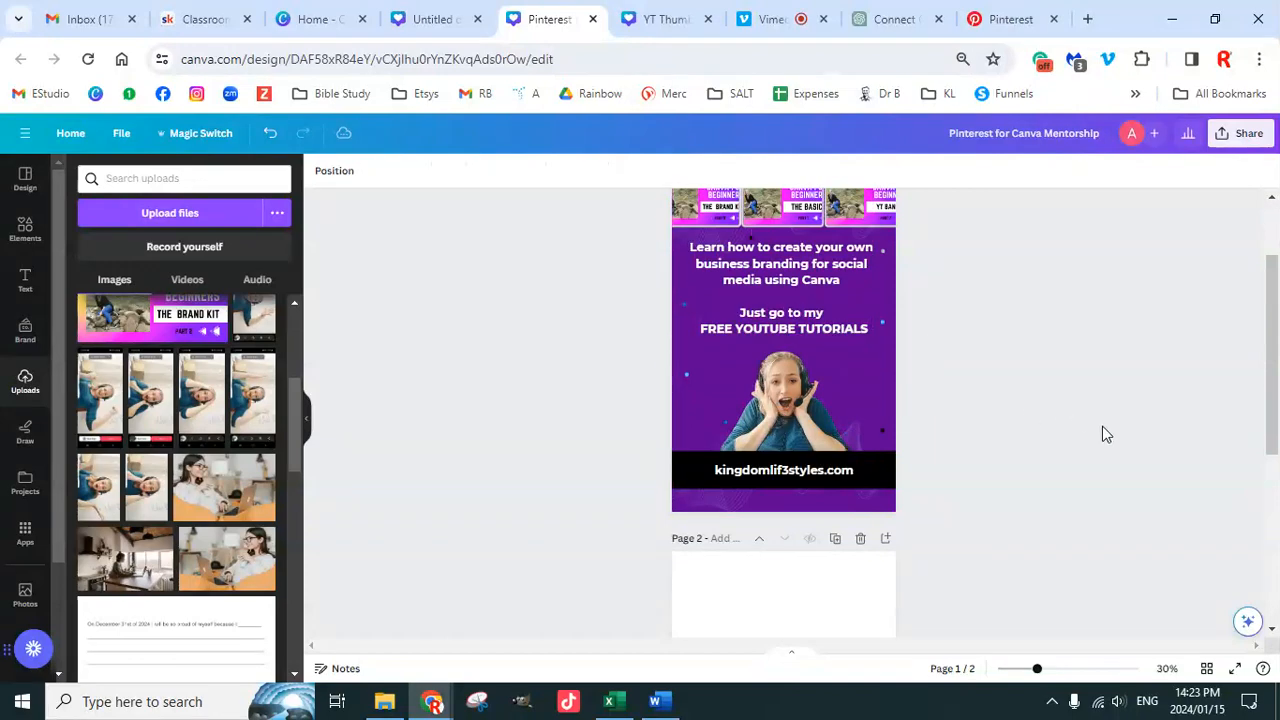
scroll(1097, 484, "up", 2)
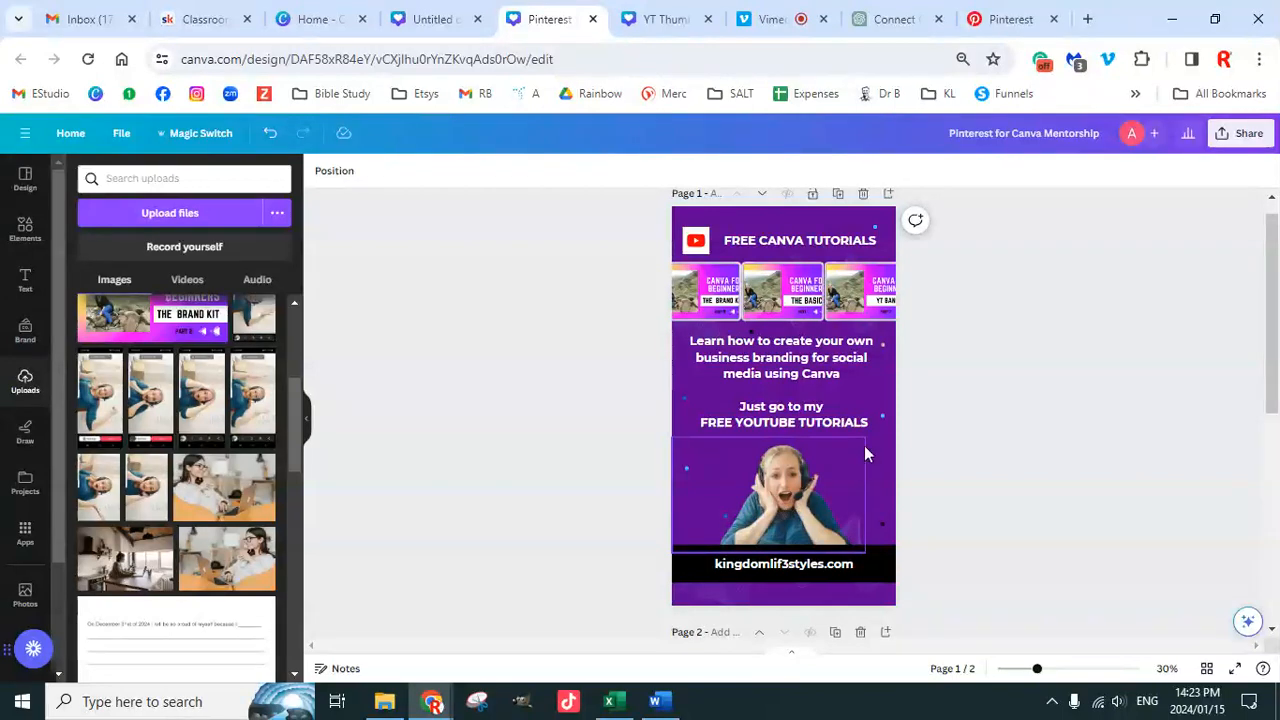
left_click(832, 466)
left_click_drag(873, 437, 892, 418)
left_click_drag(830, 481, 818, 485)
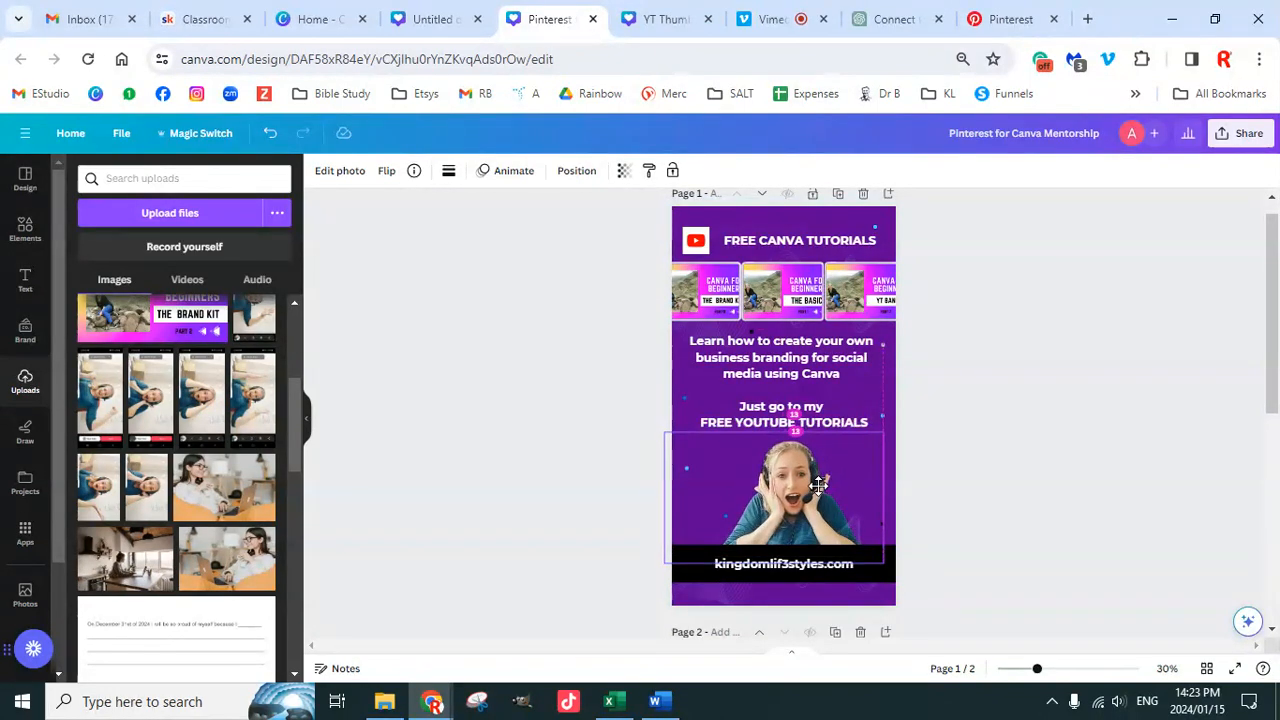
left_click(1118, 455)
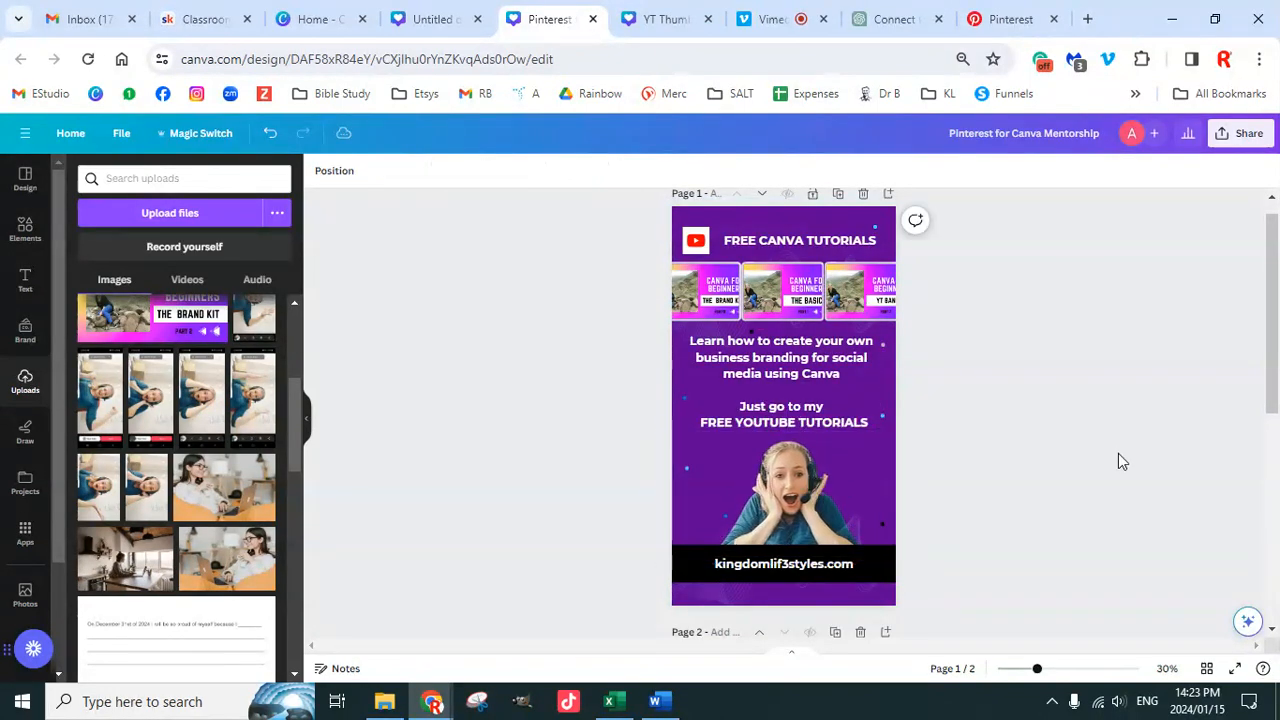
Step: Send the dotted wave graphic at the foot of the pin backward, and preview the design in full screen
left_click(864, 524)
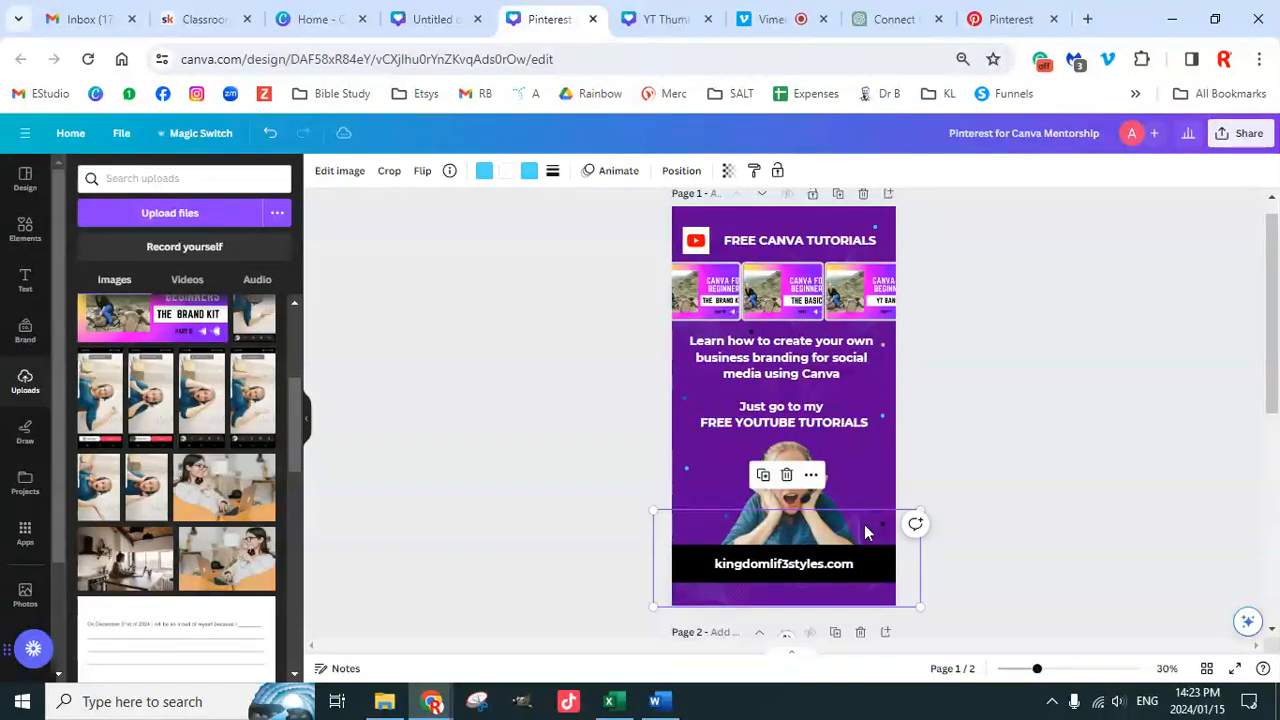
left_click(680, 172)
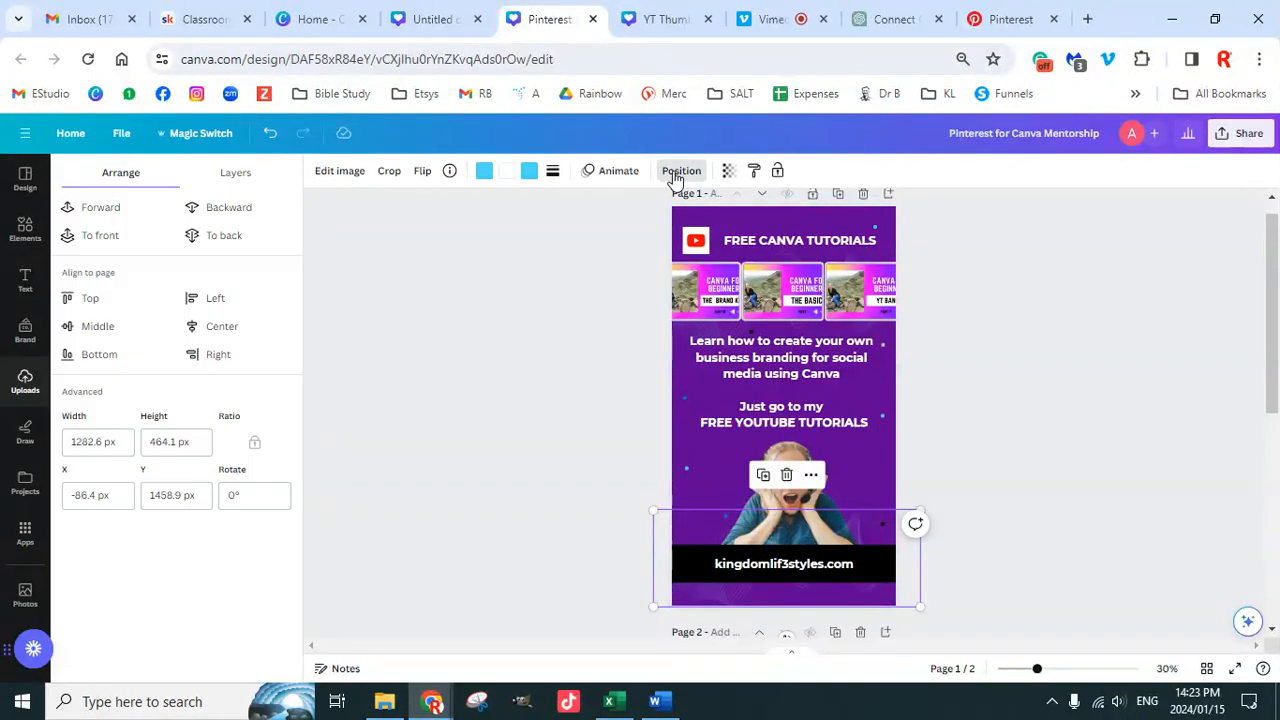
left_click(229, 210)
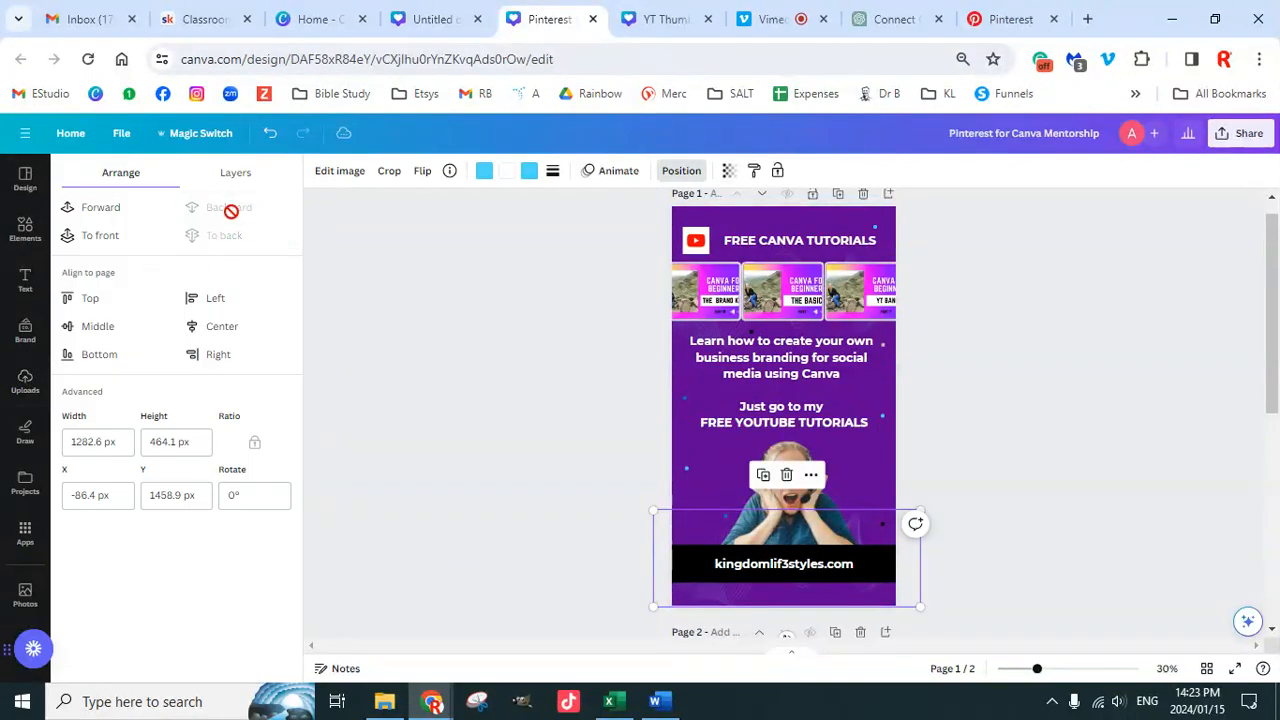
left_click(1012, 470)
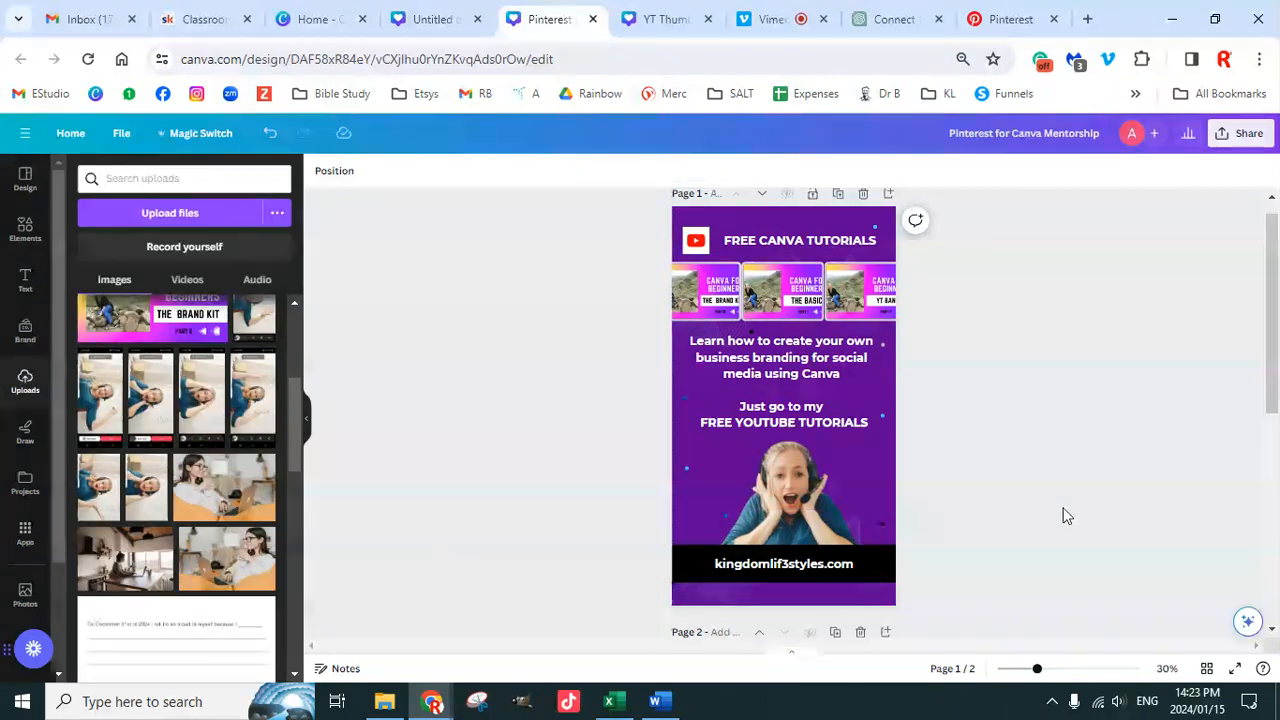
left_click(1235, 668)
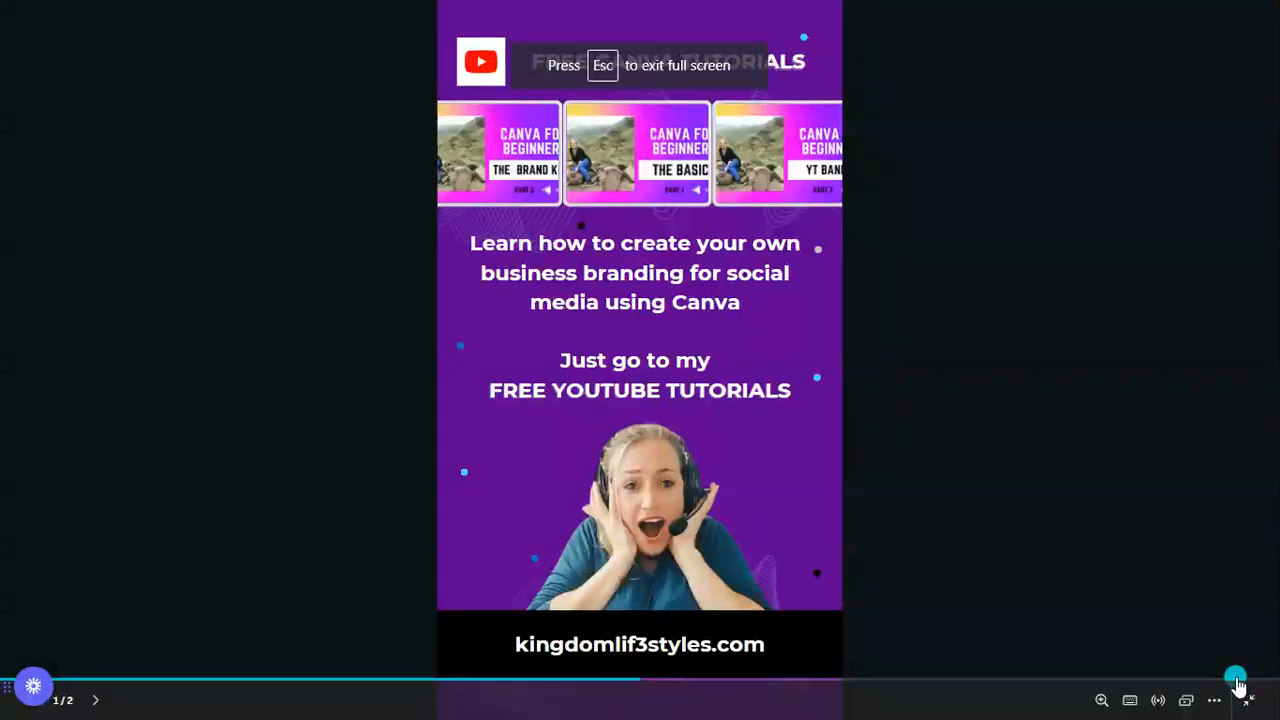
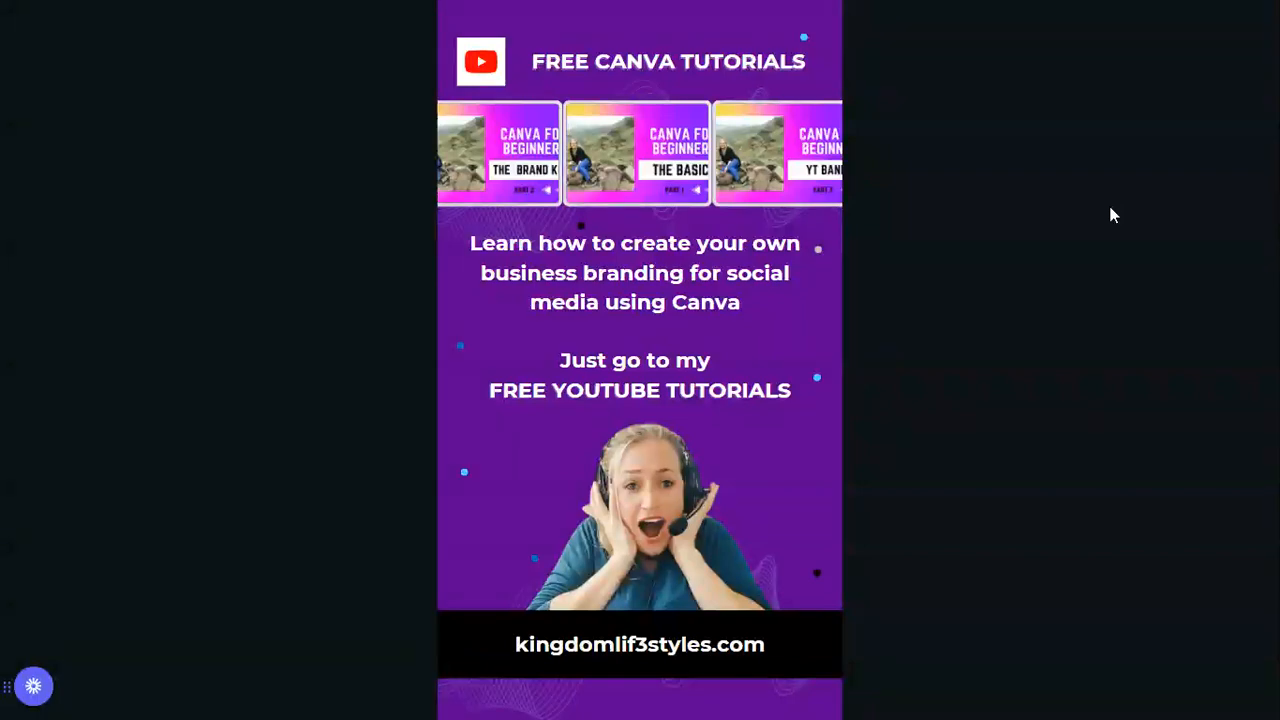
key("Escape")
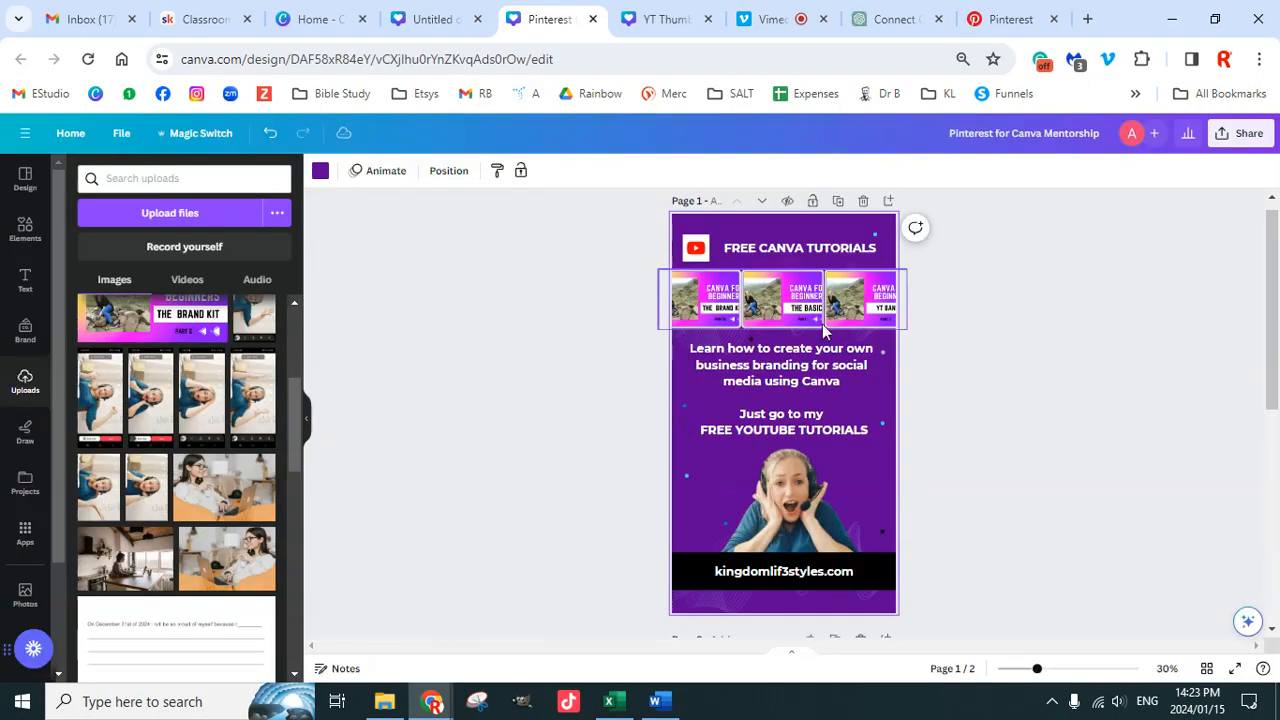
Step: Delete the blank second page from the design
left_click(1240, 133)
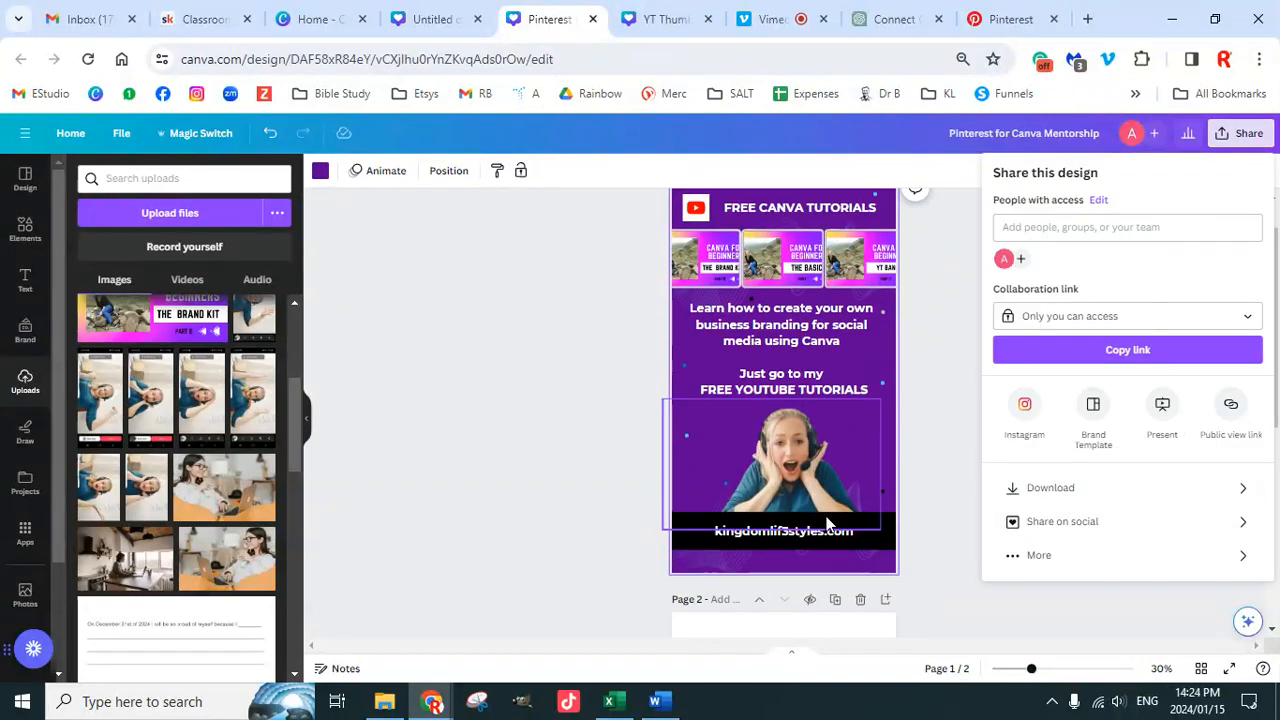
scroll(883, 300, "down", 5)
scroll(877, 323, "up", 2)
left_click(860, 360)
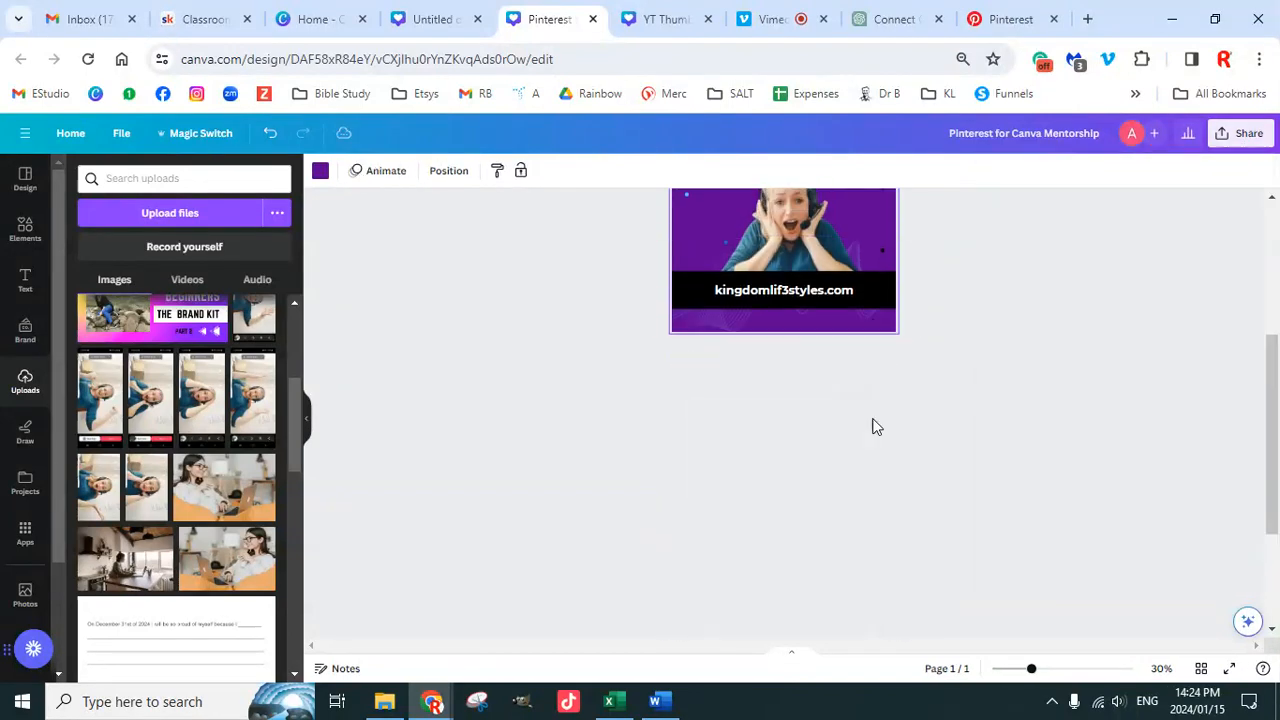
scroll(870, 466, "up", 2)
scroll(869, 431, "down", 1)
scroll(869, 431, "up", 1)
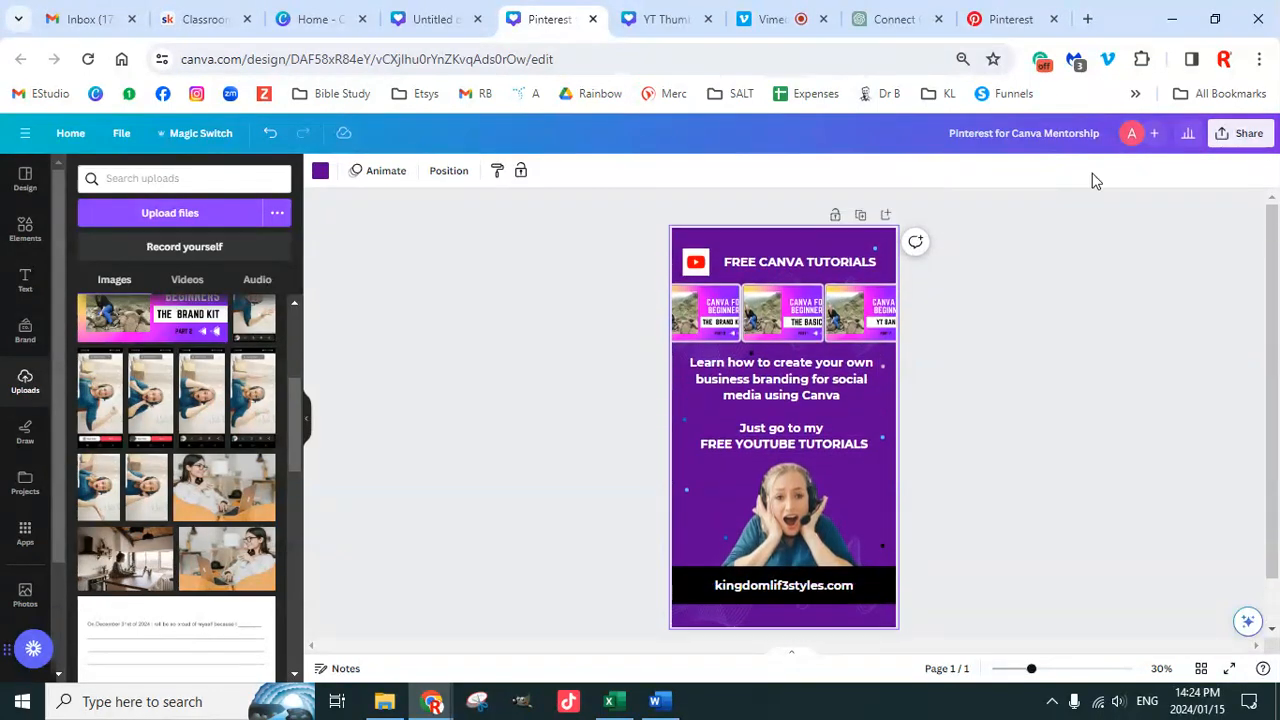
left_click(1248, 134)
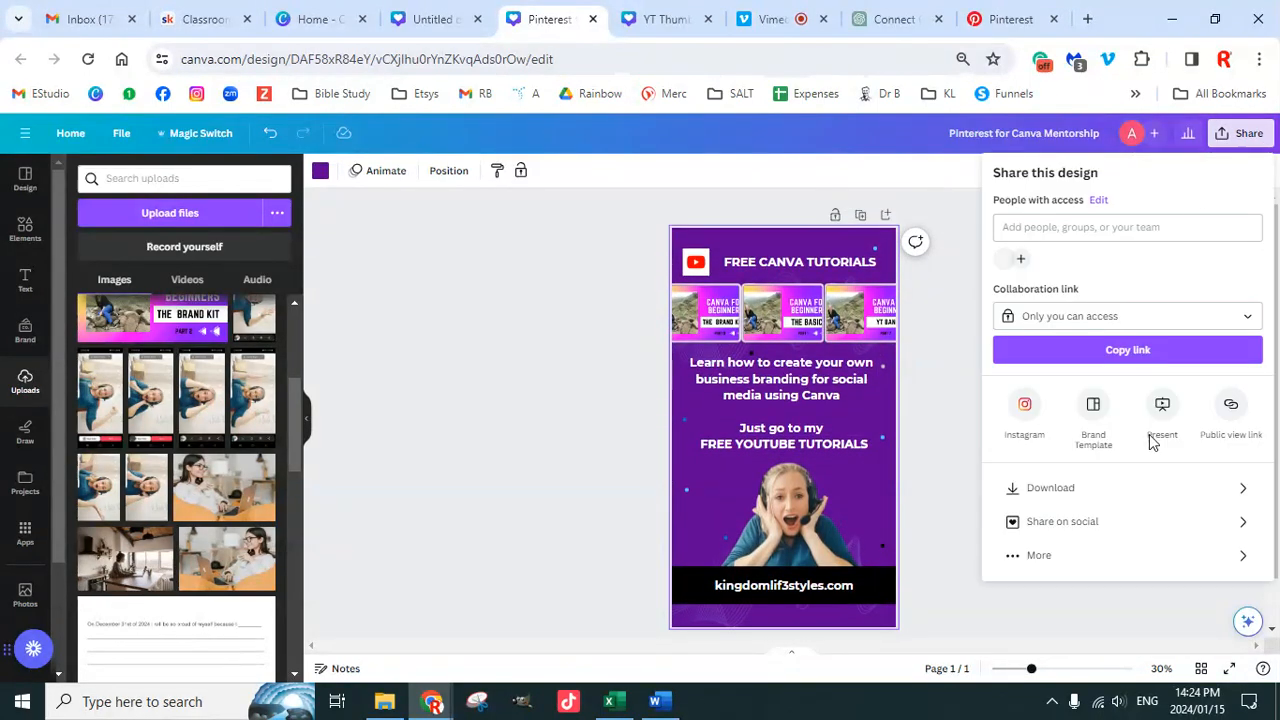
left_click(1094, 497)
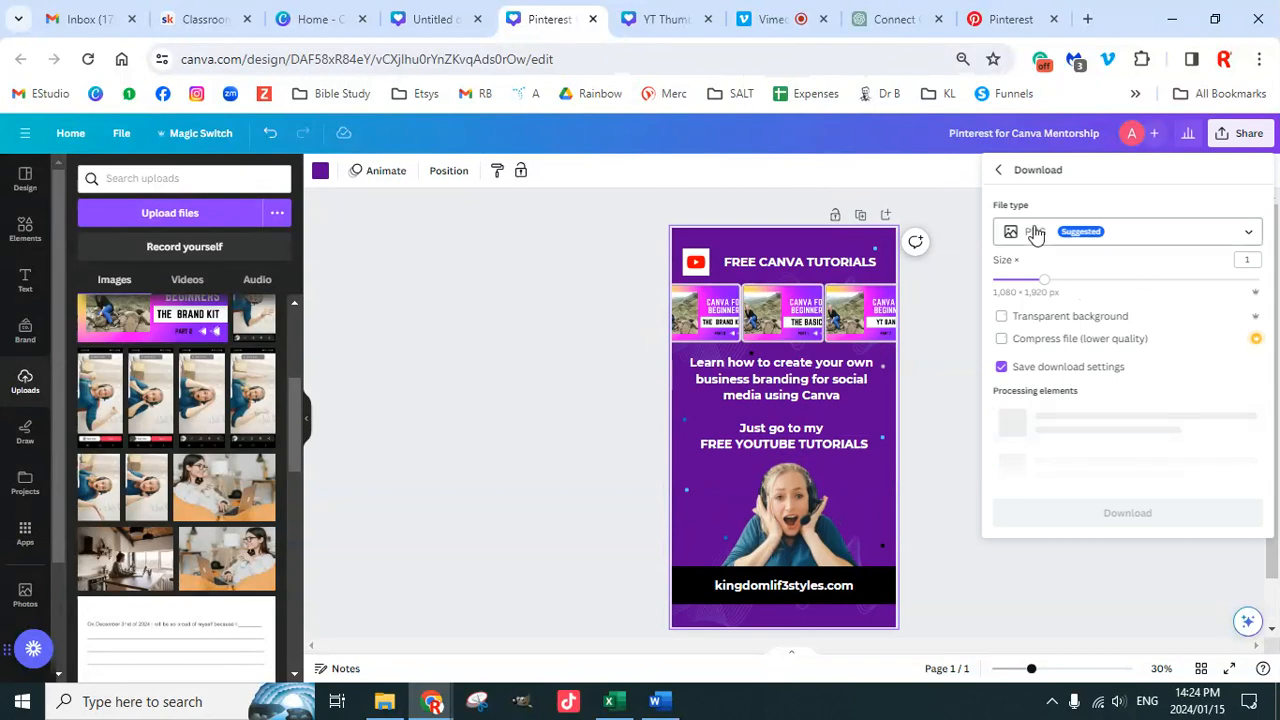
left_click(1127, 394)
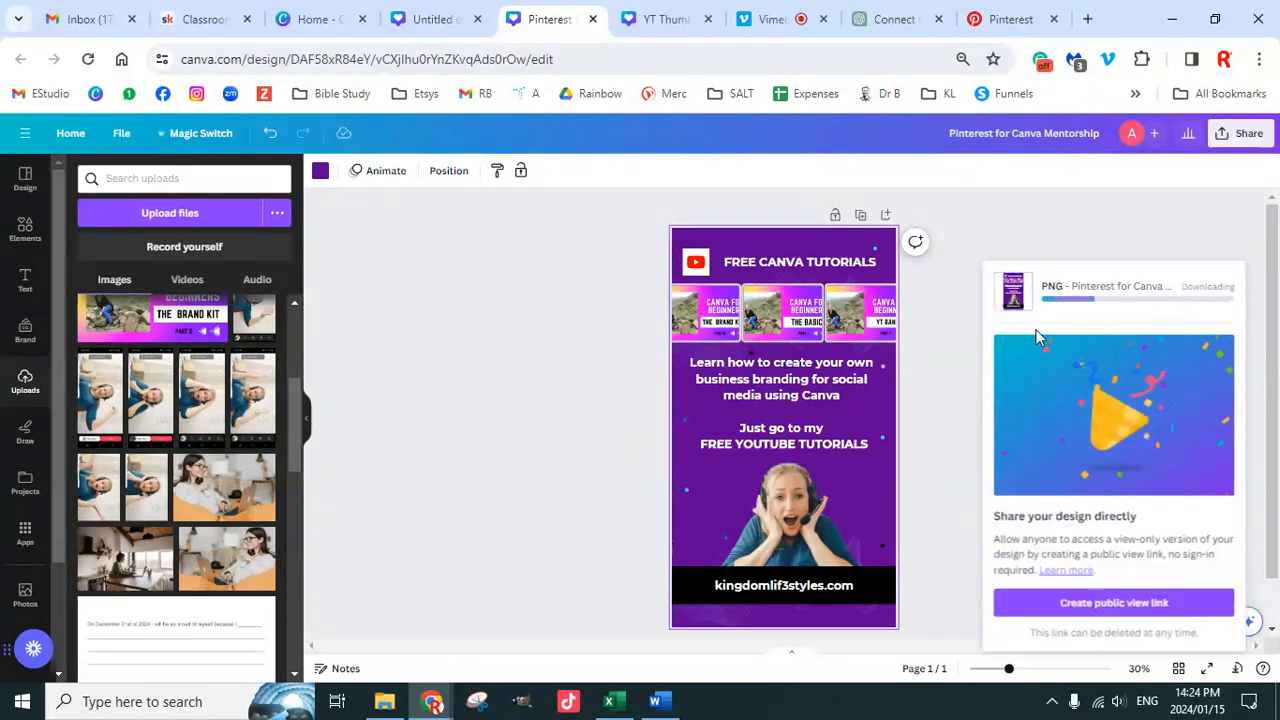
left_click(591, 356)
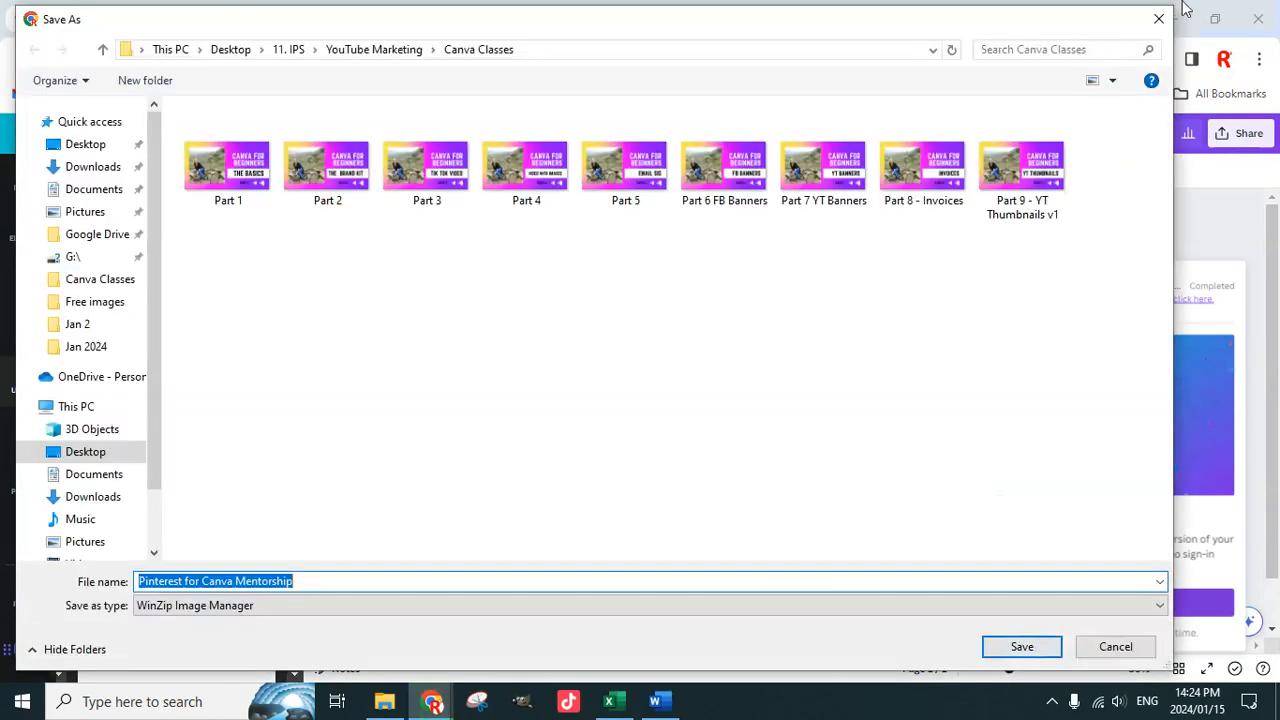
left_click(1158, 18)
Step: Capitalise the first letters of "Business Branding" in the pin's "Learn how to create your own" text
left_click_drag(1006, 669, 1038, 670)
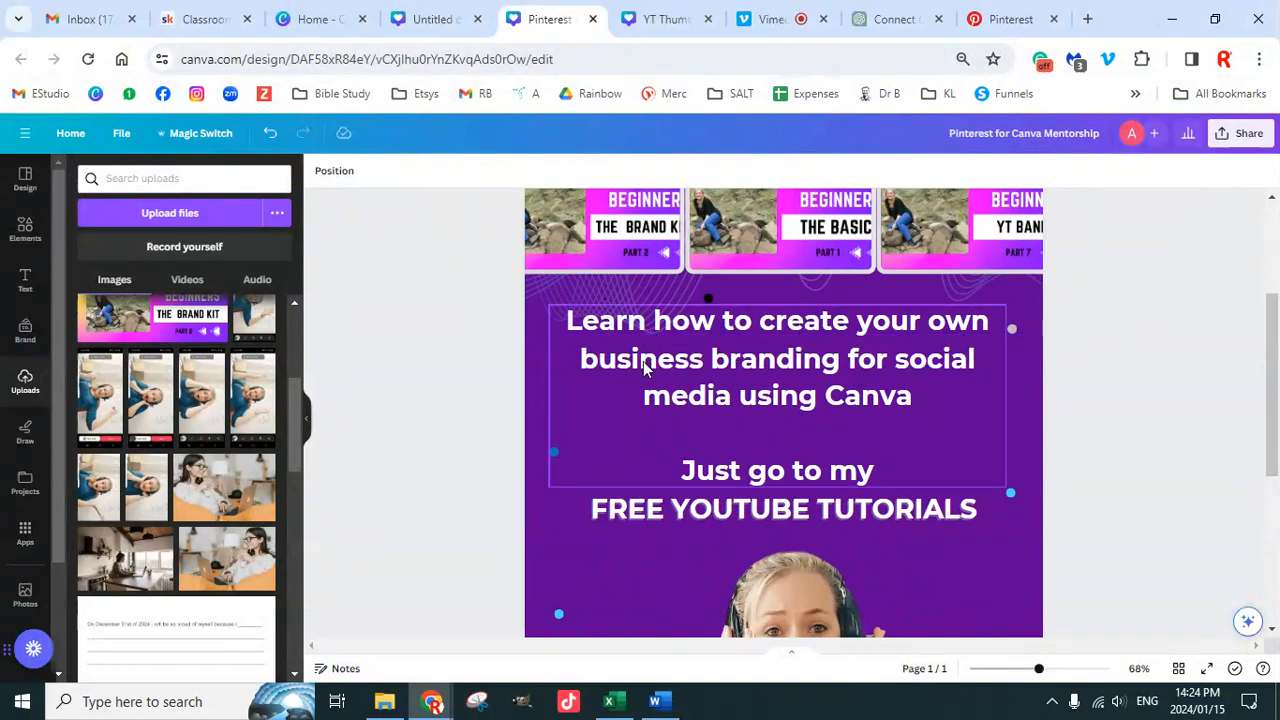
left_click(600, 363)
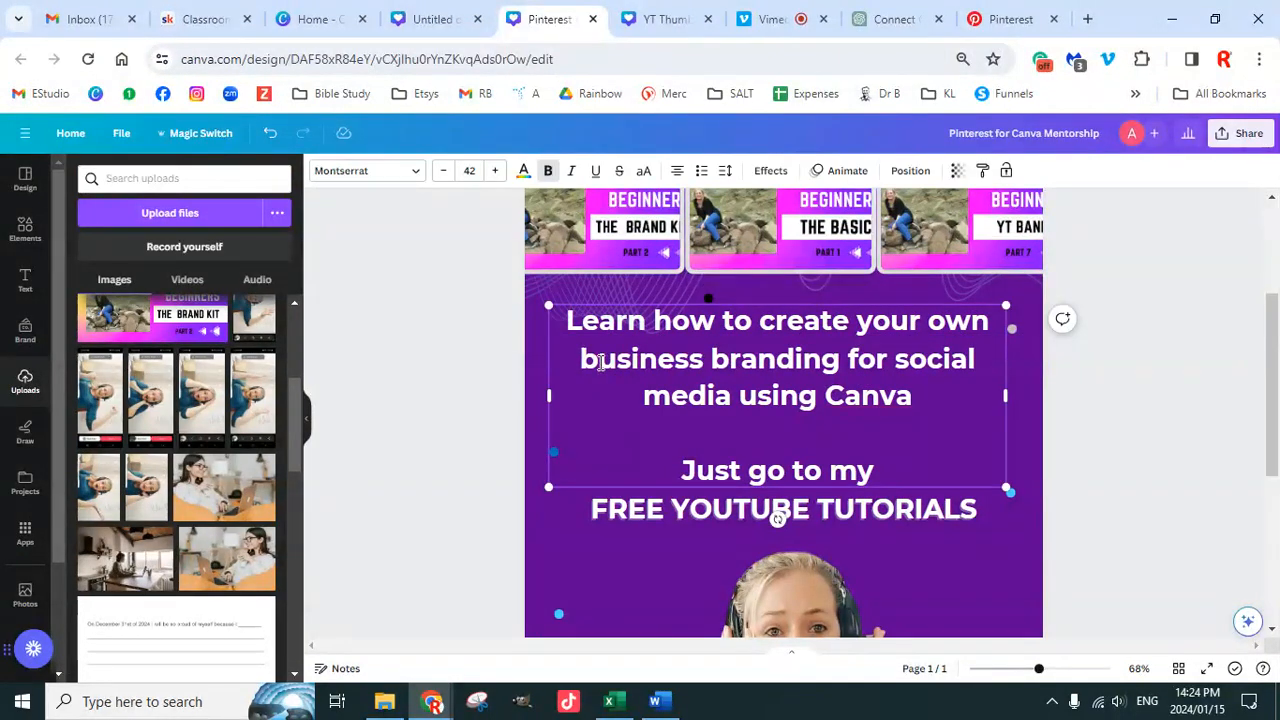
key("BackSpace")
type("B")
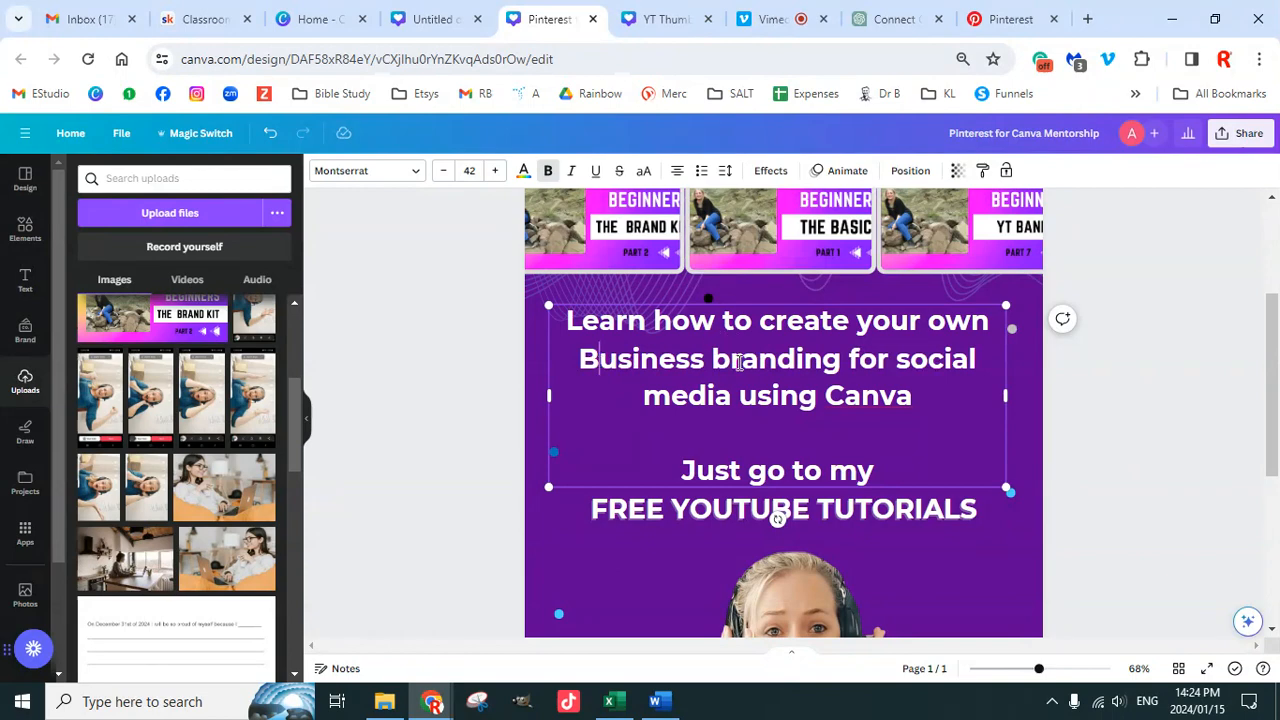
type("B")
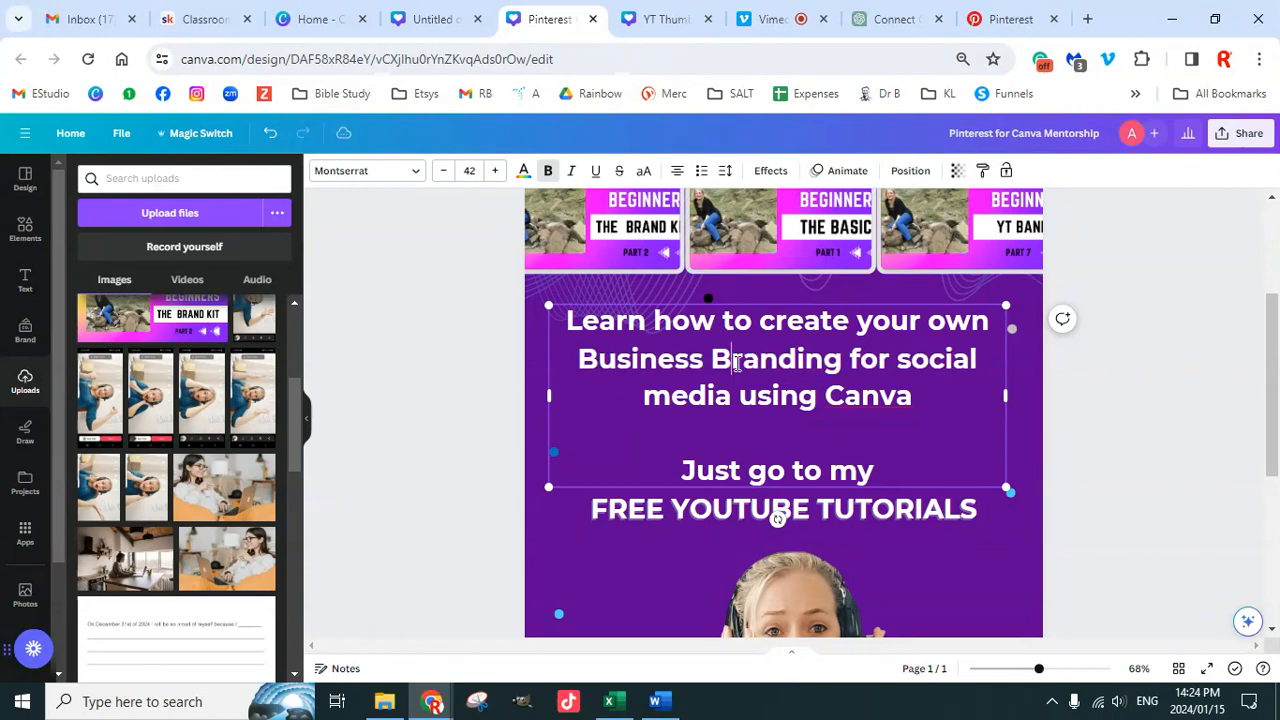
Step: Capitalise the first letters of "Social Media" in the "Learn how to create your own" text
left_click(917, 361)
key("BackSpace")
type("S")
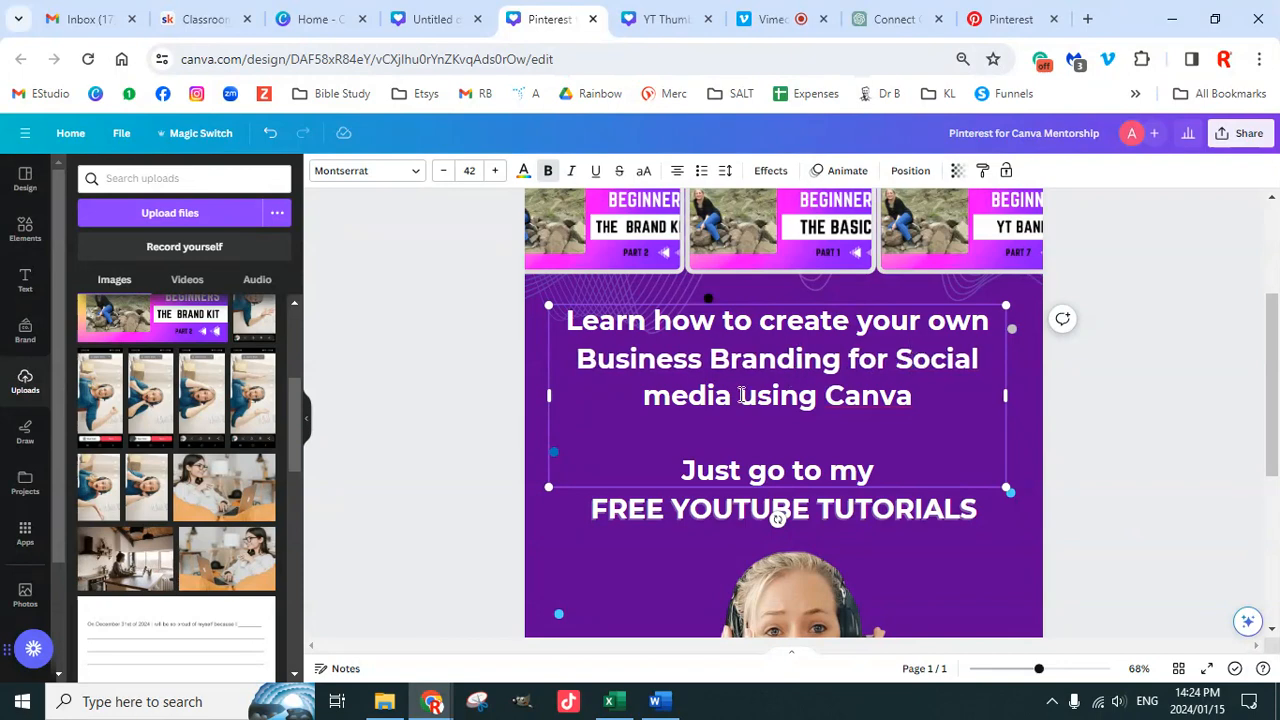
key("BackSpace")
type("M")
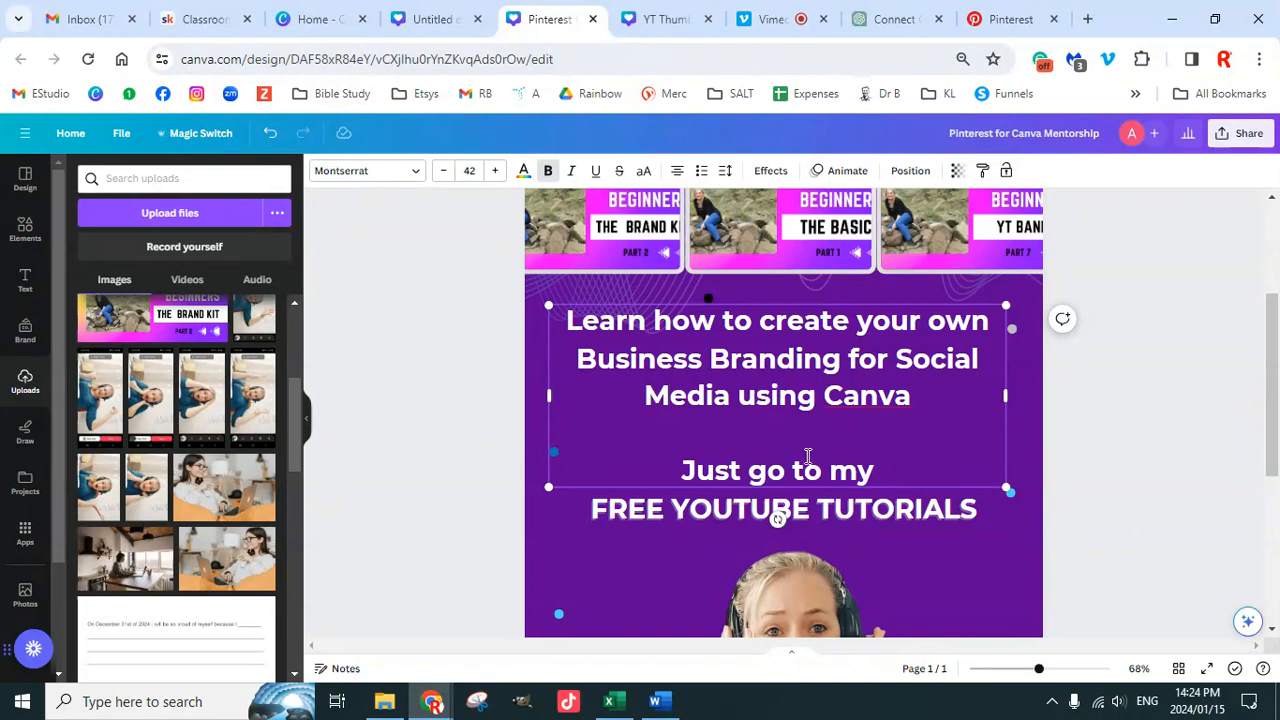
left_click(1150, 410)
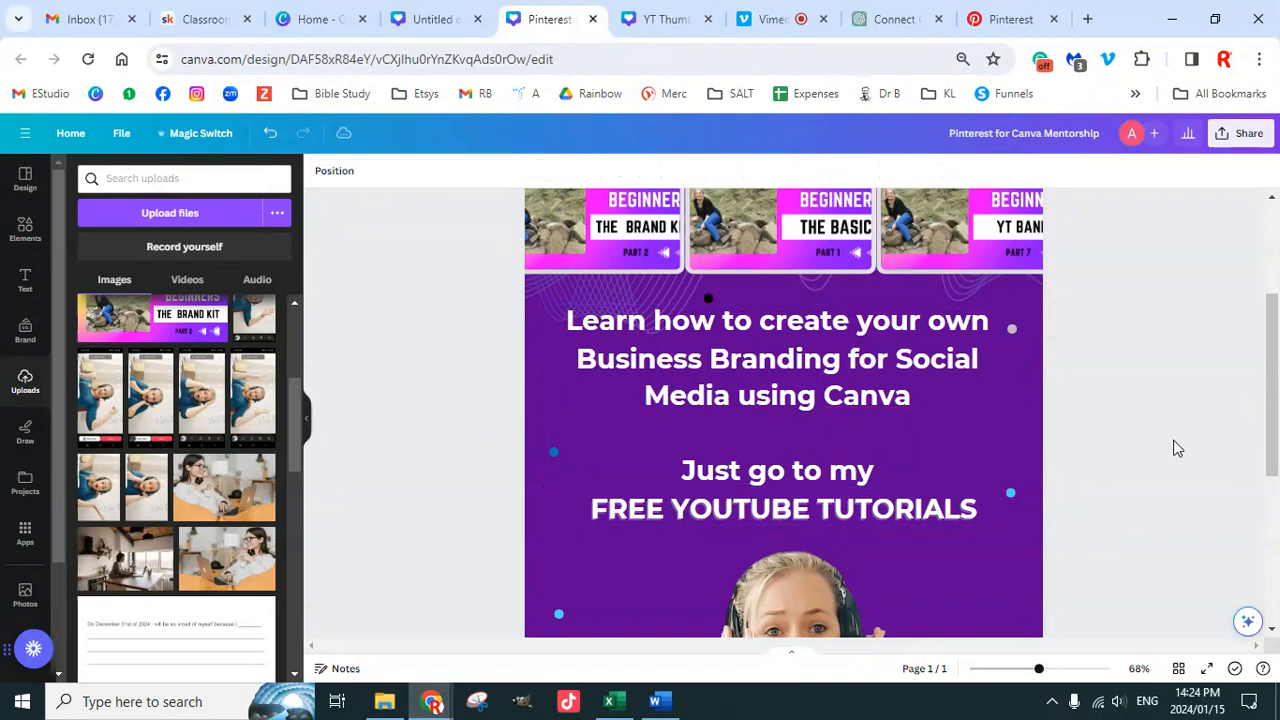
Step: Search the elements for "line" and place a dashed line between "Media using Canva" and "Just go to my"
left_click(25, 229)
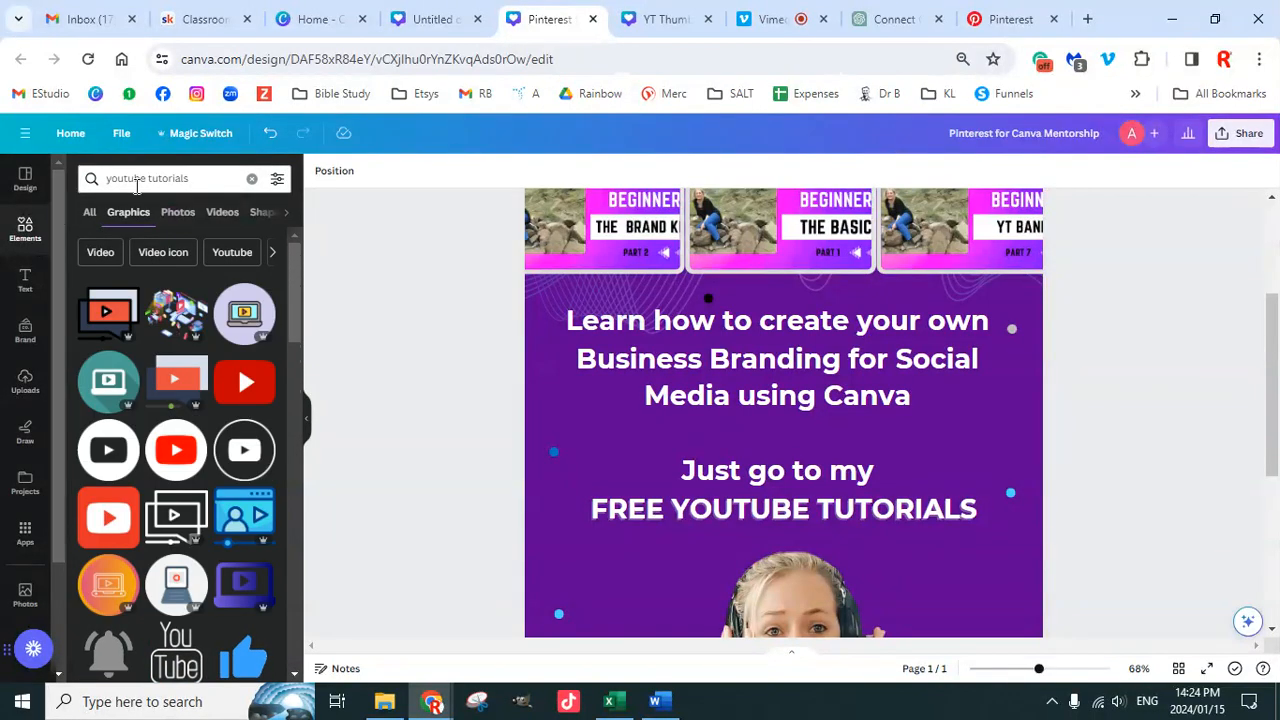
left_click(251, 178)
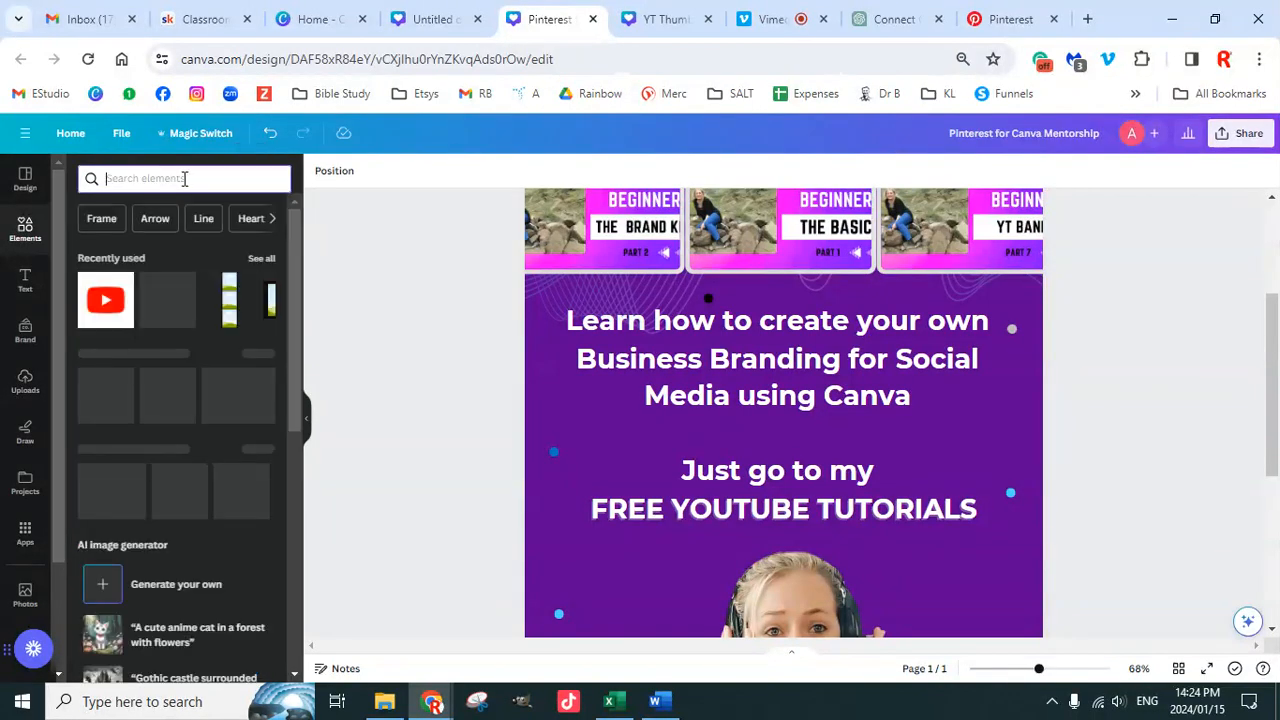
type("line")
key("Return")
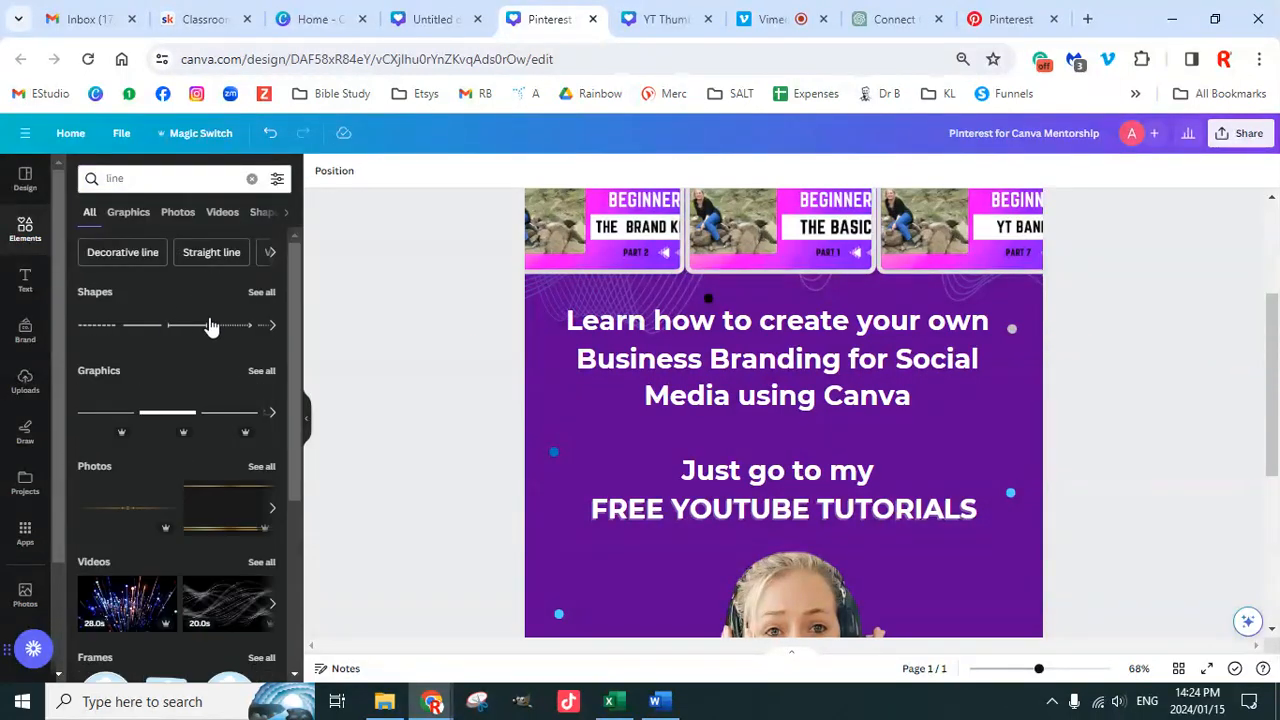
left_click(200, 324)
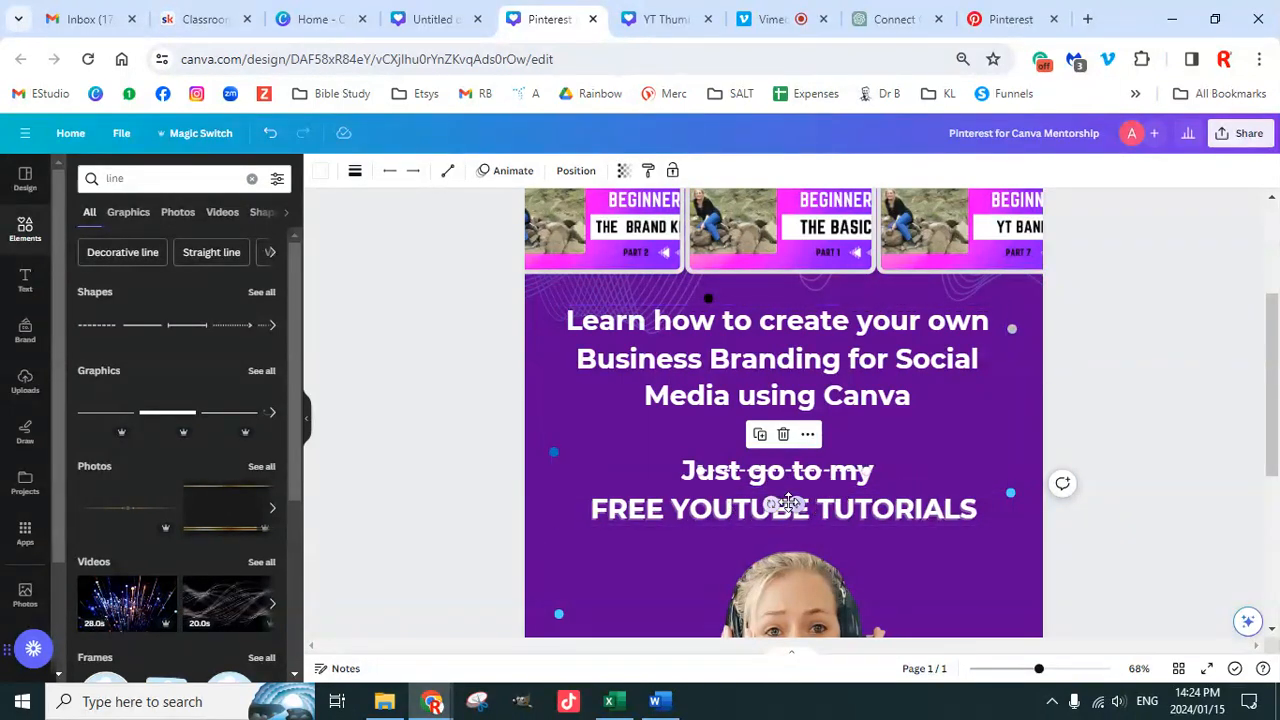
left_click_drag(795, 502, 785, 468)
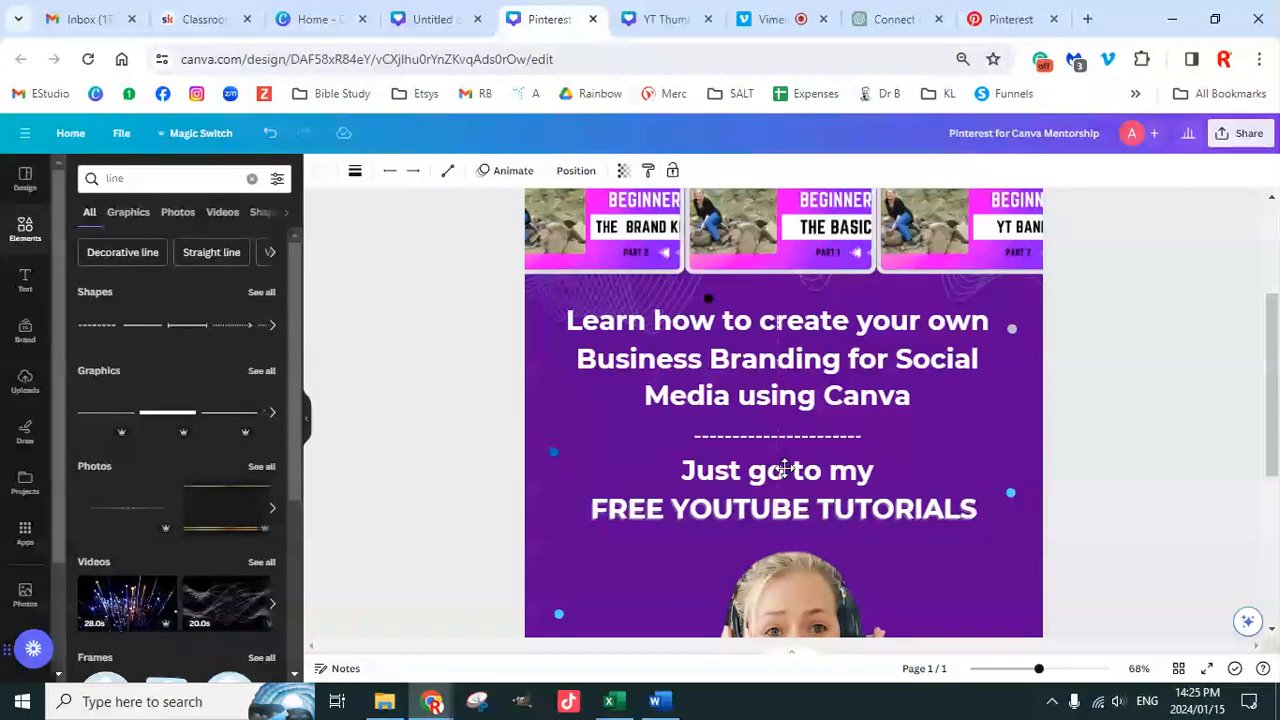
Step: Set the dashed line's weight to 2
left_click(355, 172)
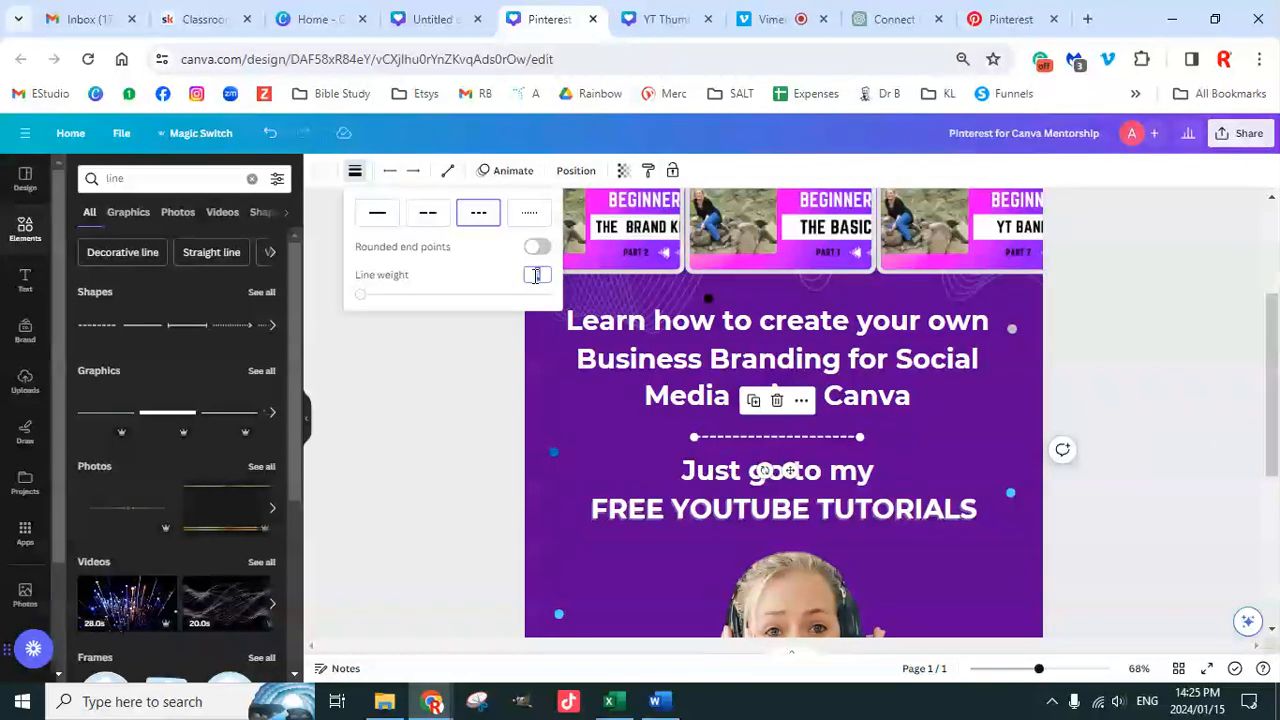
key("Down")
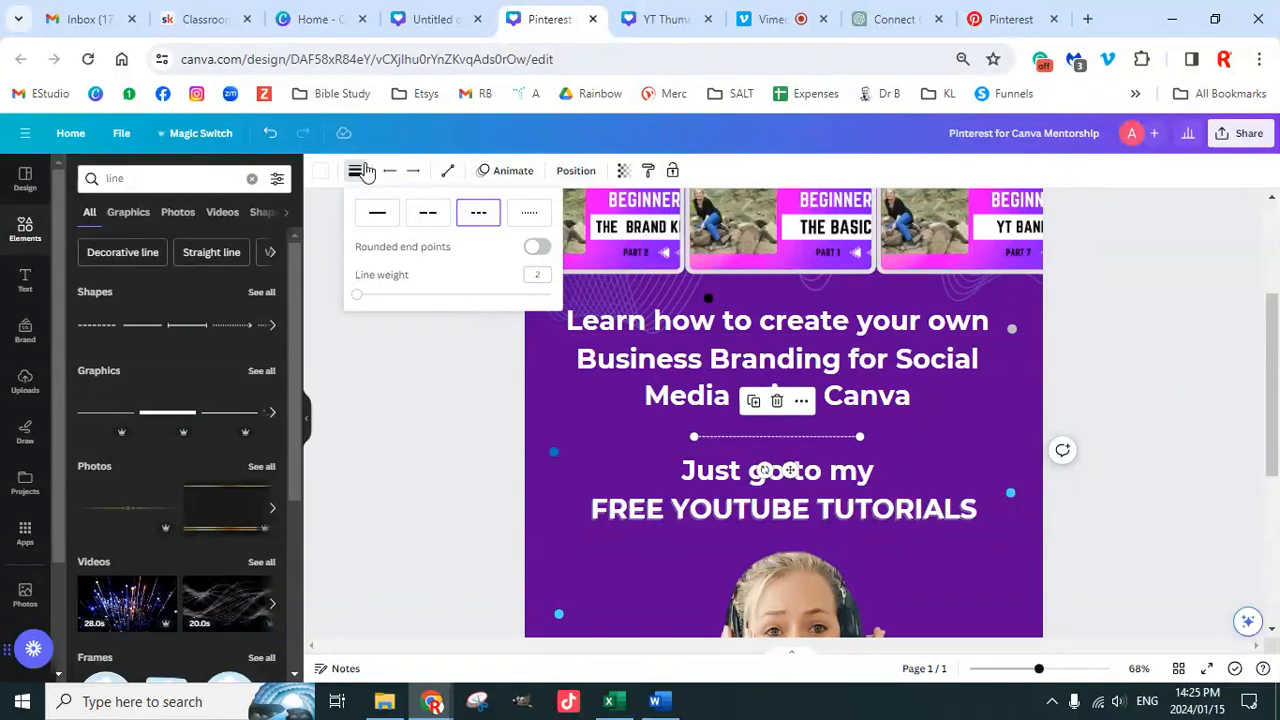
key("Escape")
scroll(1140, 475, "down", 4)
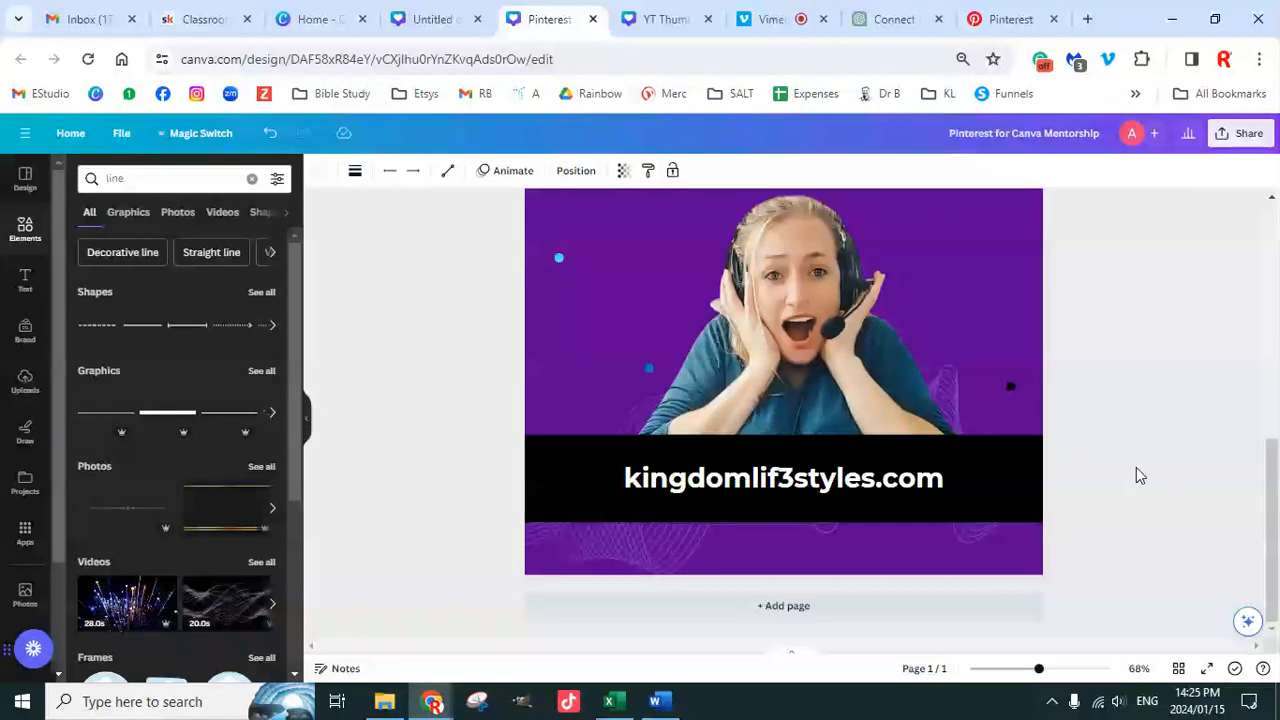
scroll(1136, 475, "up", 6)
scroll(1136, 470, "down", 3)
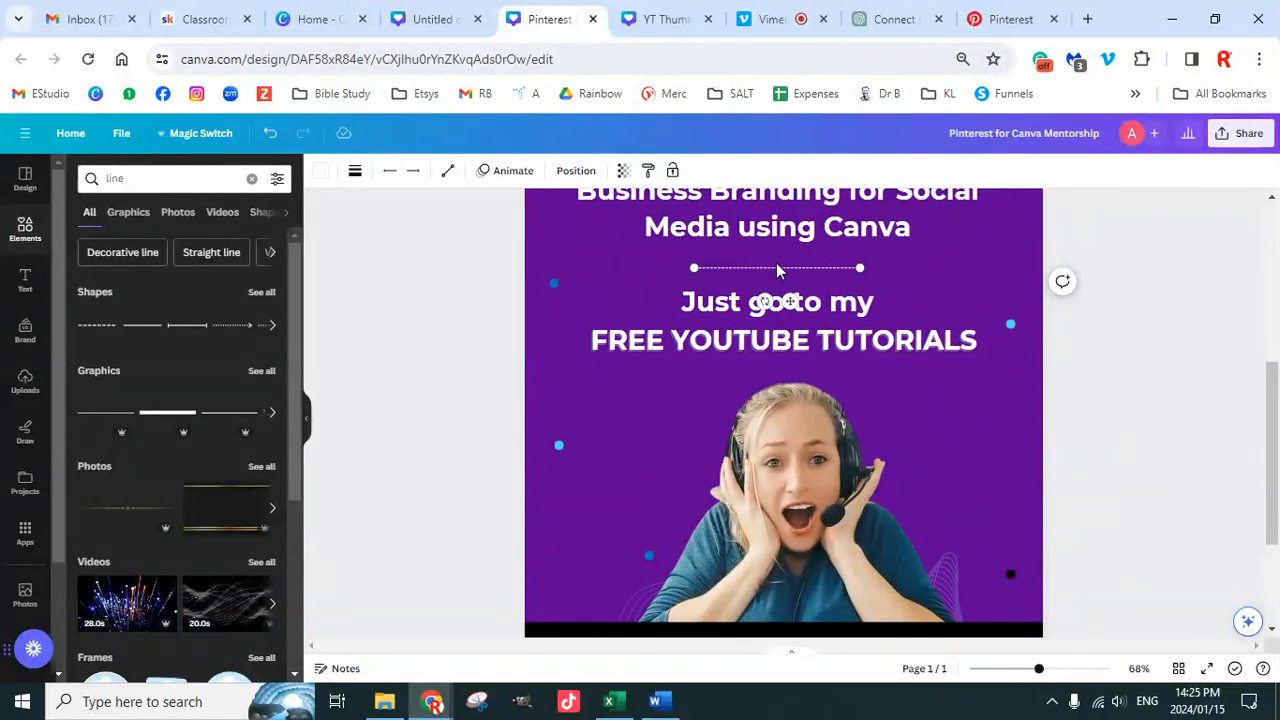
Step: Centre the dashed line and the "Learn how to create your own" text block horizontally on the page
left_click(576, 170)
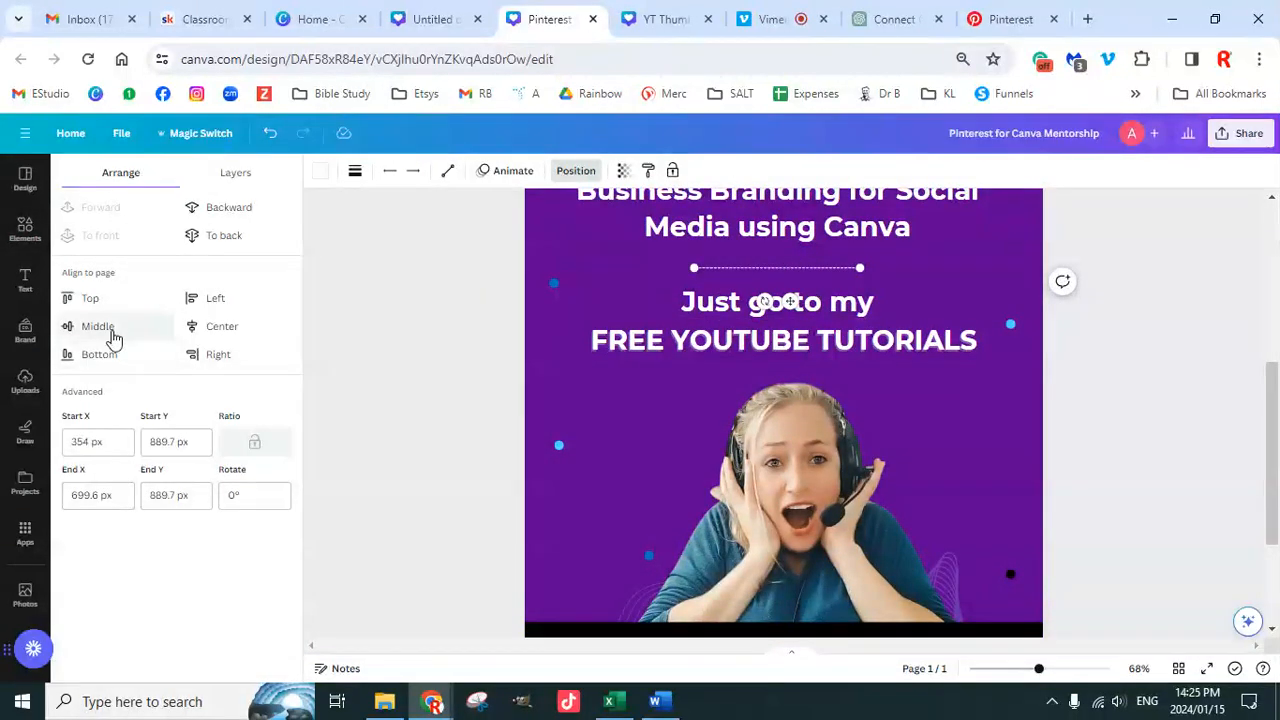
left_click(105, 330)
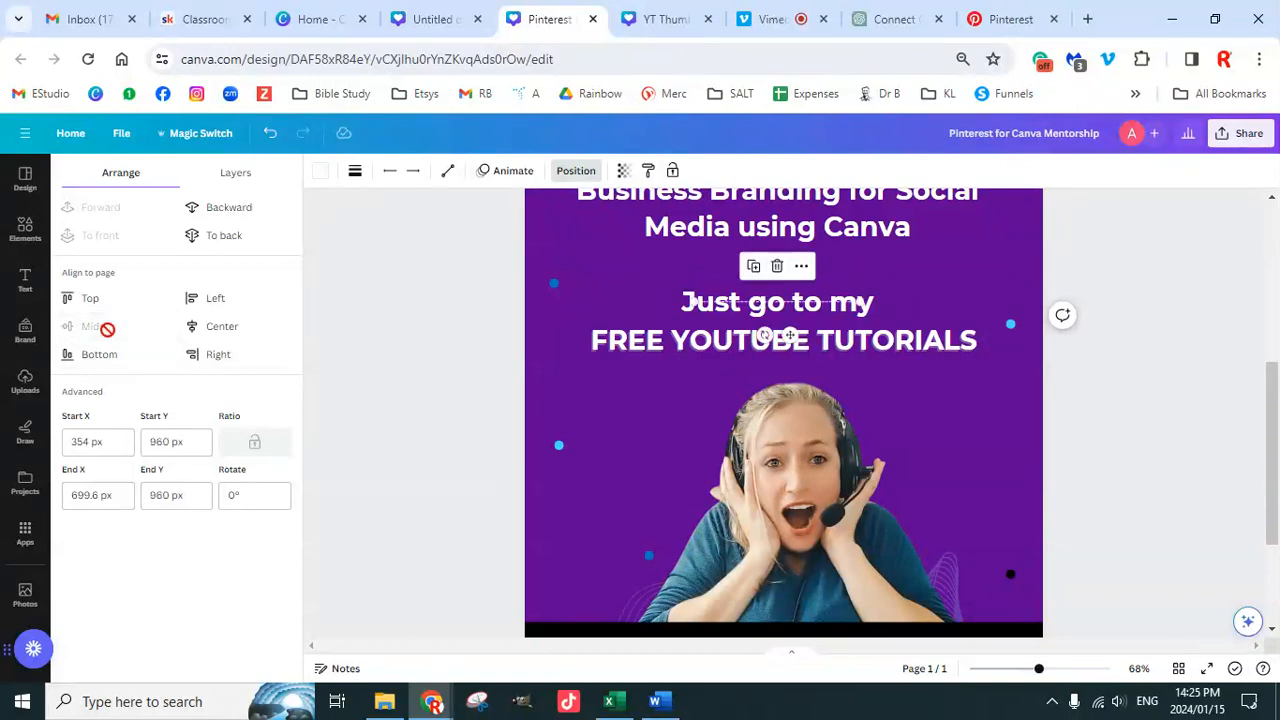
key("ctrl+z")
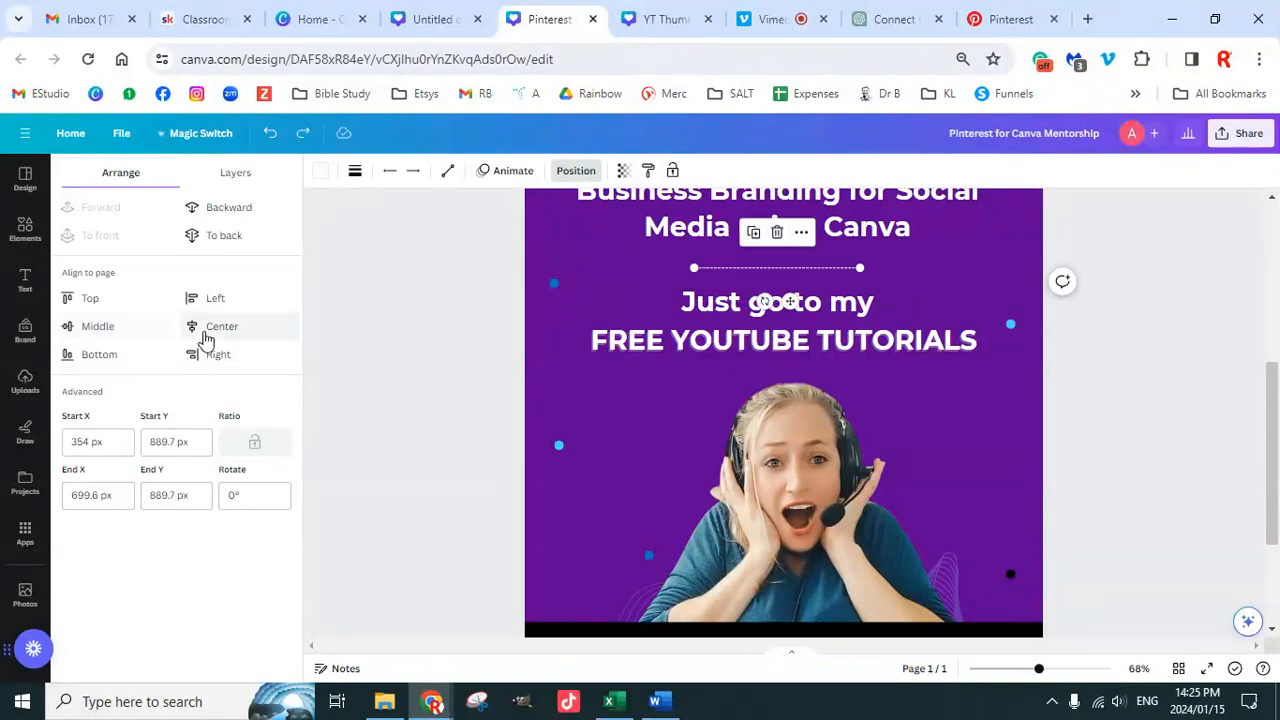
left_click(215, 330)
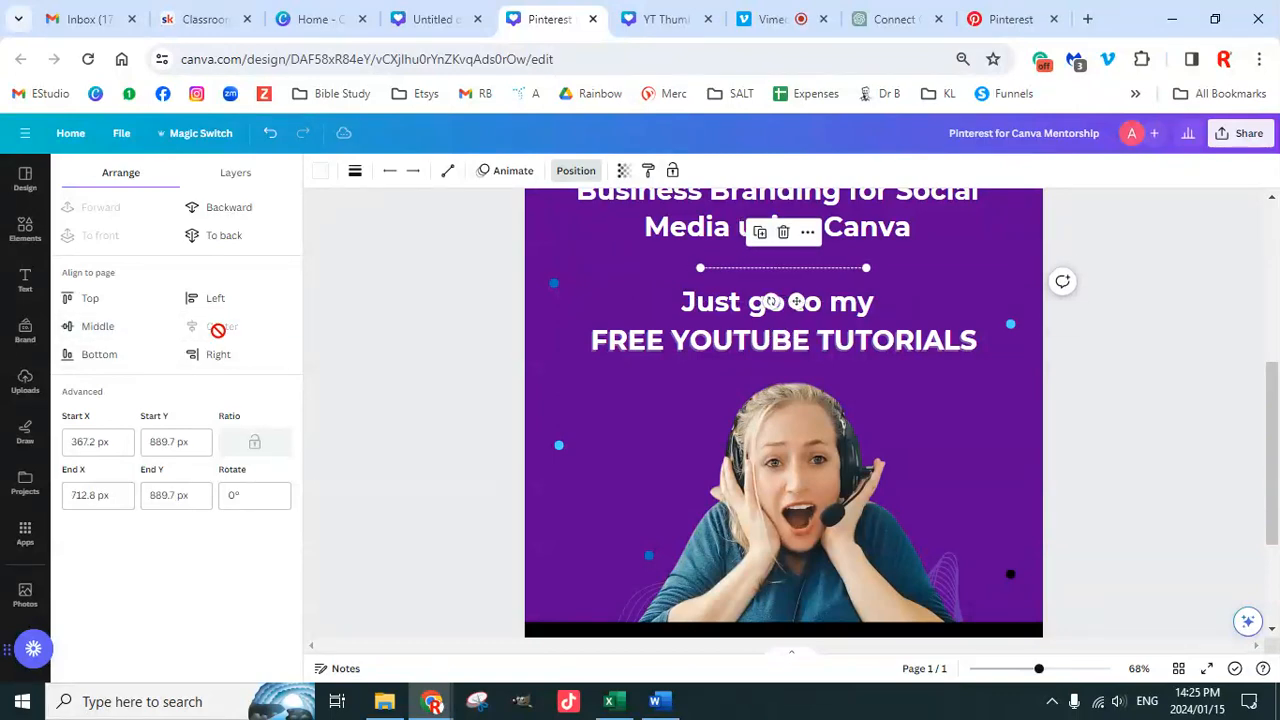
left_click(790, 337)
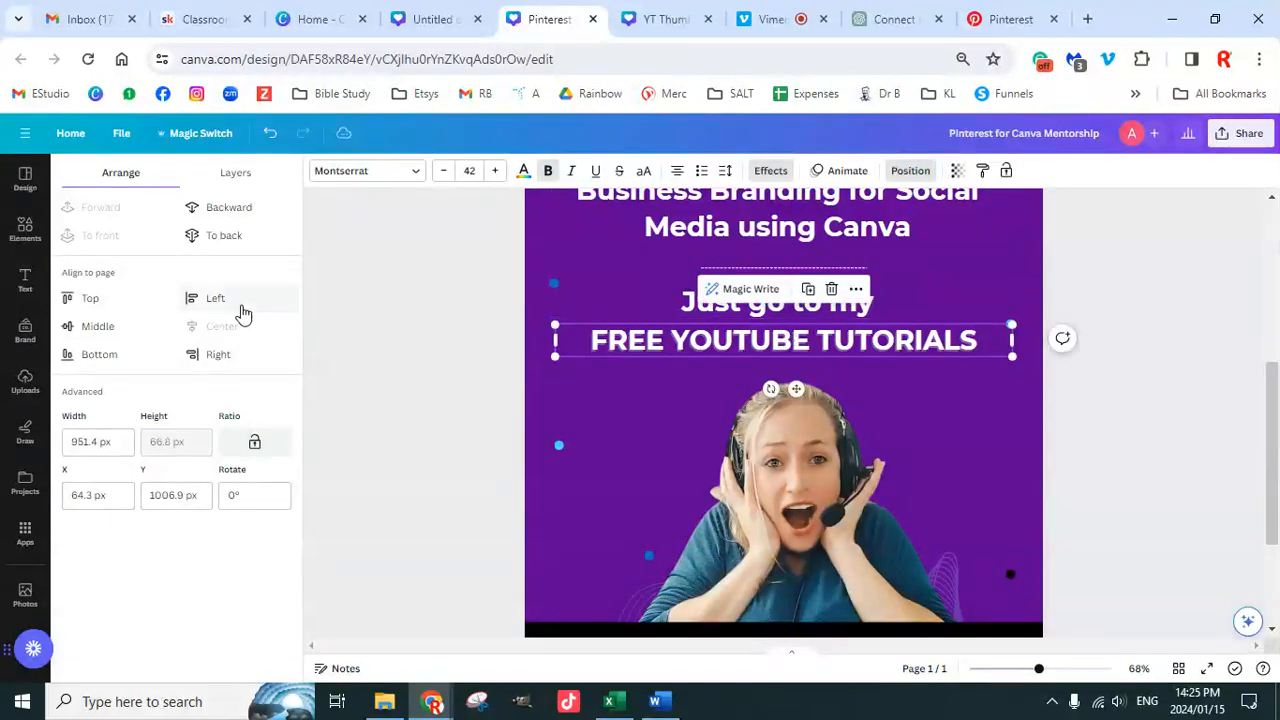
left_click(685, 311)
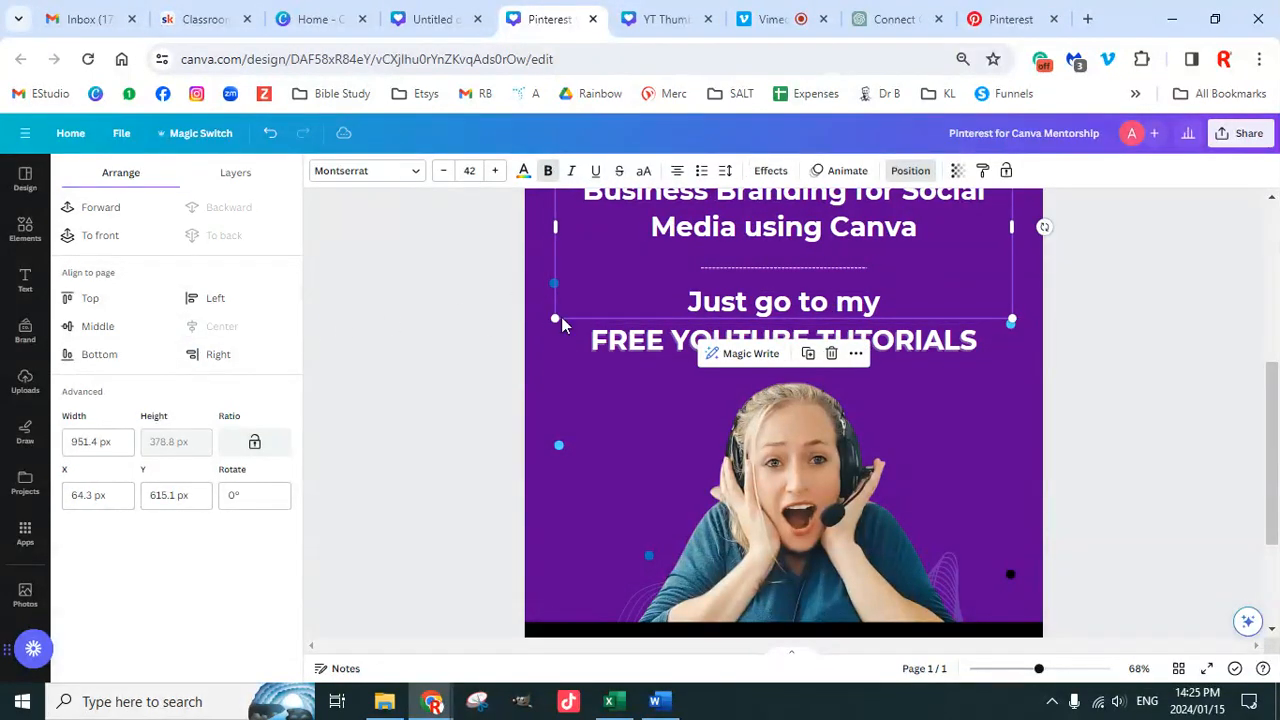
left_click(1146, 398)
Step: Recolour the dashed line with the light blue from the brand kit's color palette
scroll(1135, 434, "up", 2)
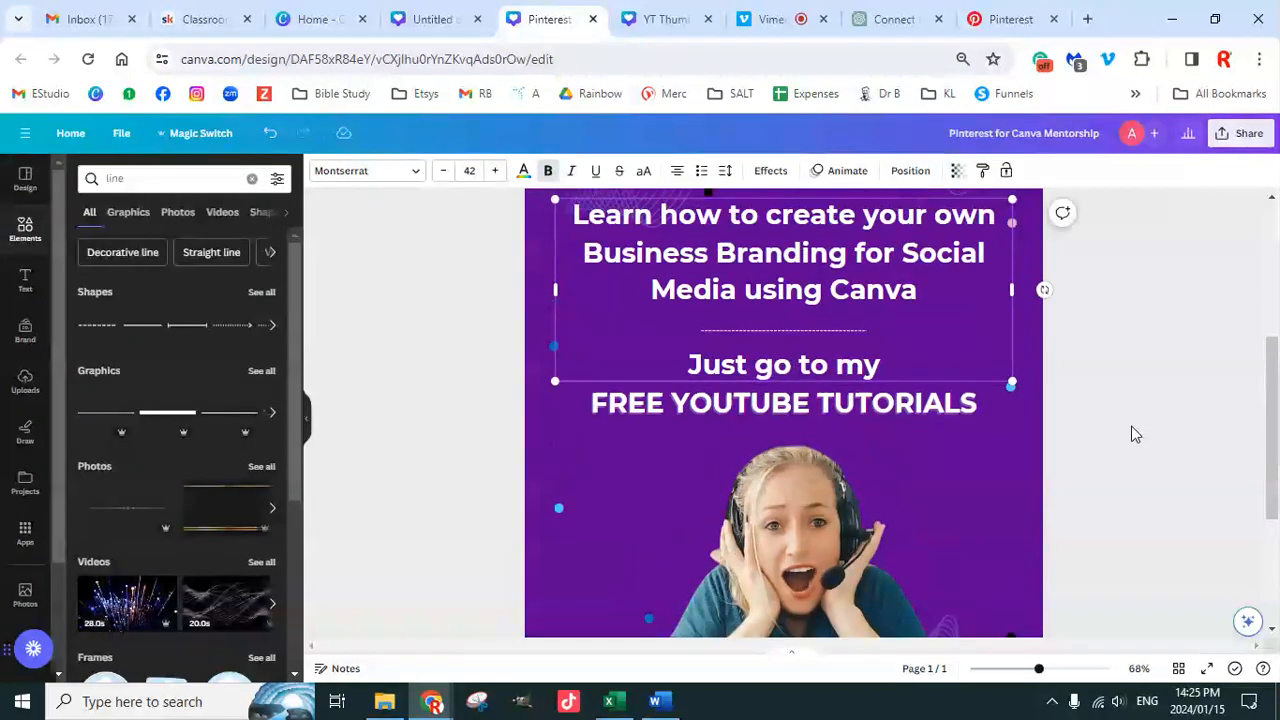
scroll(1135, 434, "down", 1)
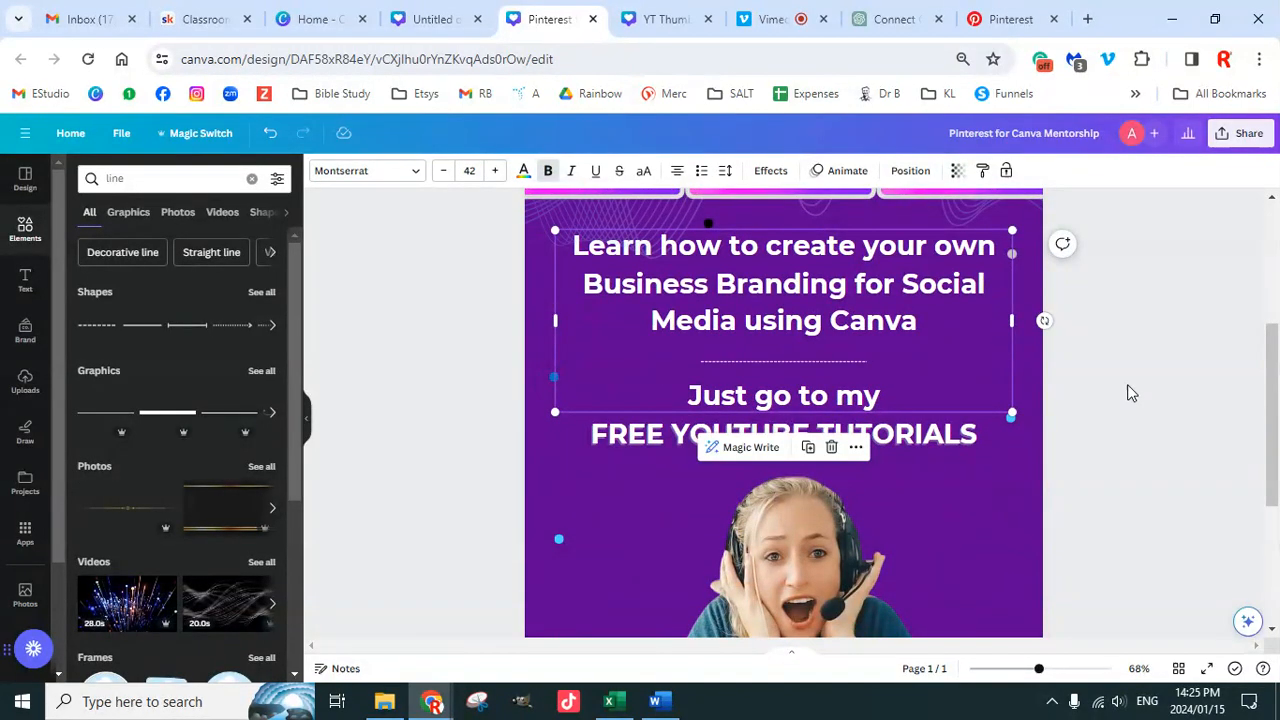
left_click(737, 362)
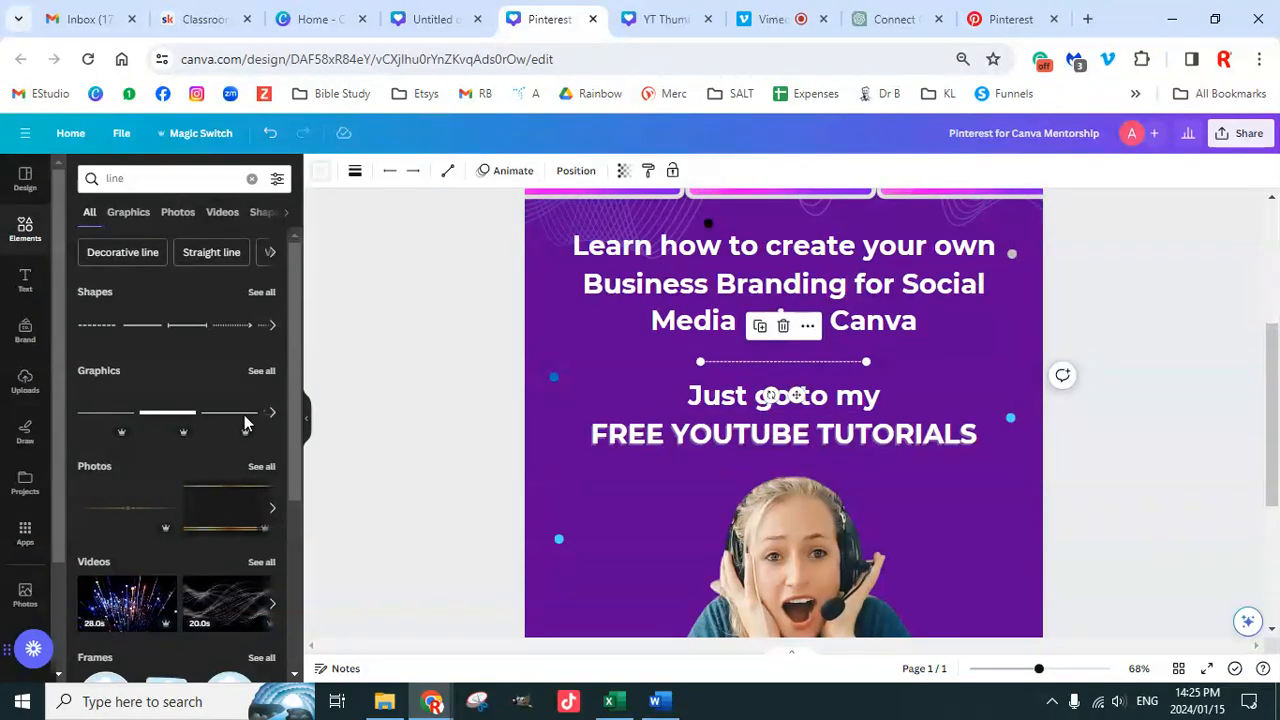
left_click(320, 172)
left_click(150, 457)
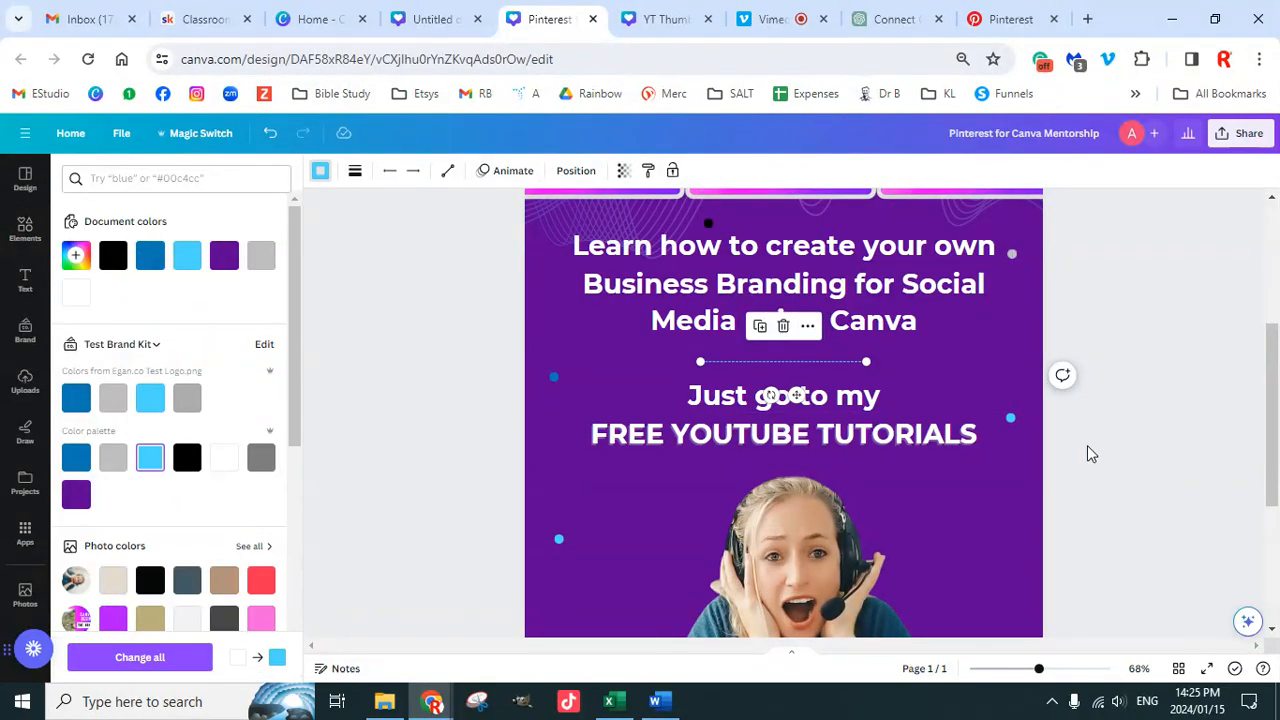
key("Escape")
key("Escape")
Step: Review the whole pin from the "FREE CANVA TUTORIALS" heading to the website banner, up close and zoomed out to 25%
scroll(1116, 494, "down", 2)
scroll(1116, 494, "down", 4)
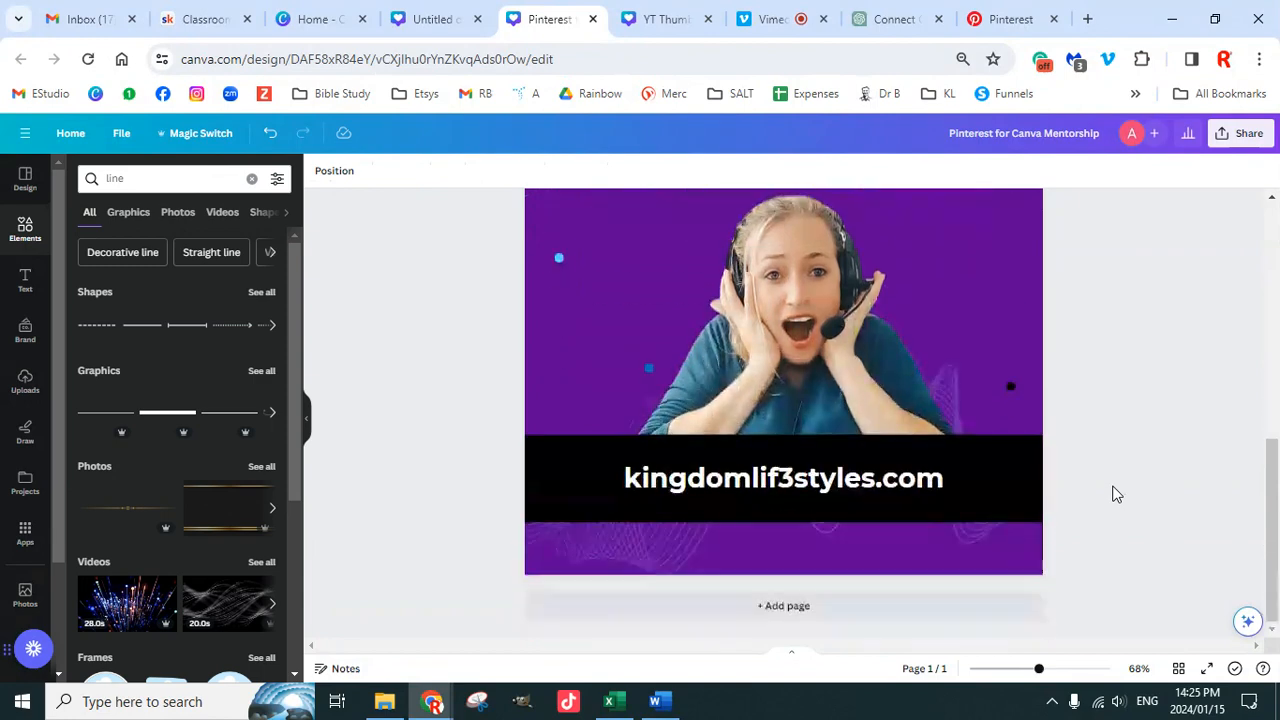
scroll(1116, 494, "up", 7)
scroll(1116, 494, "down", 5)
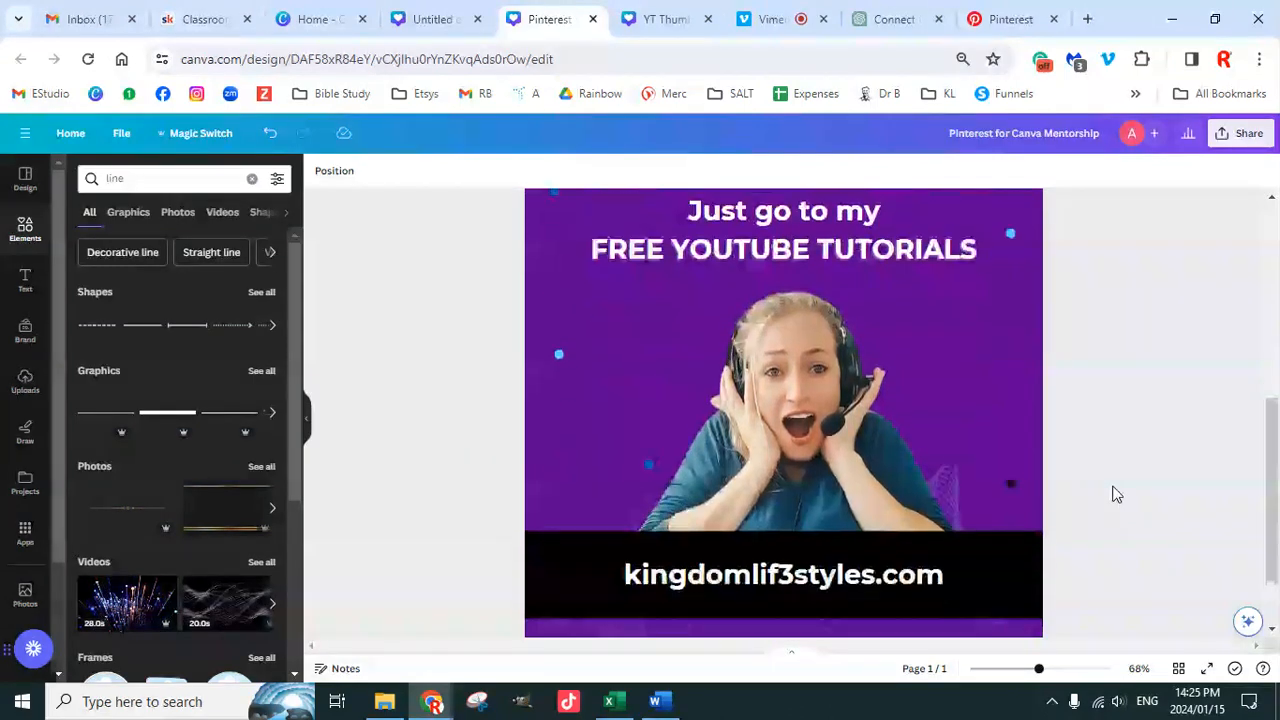
scroll(1097, 460, "up", 5)
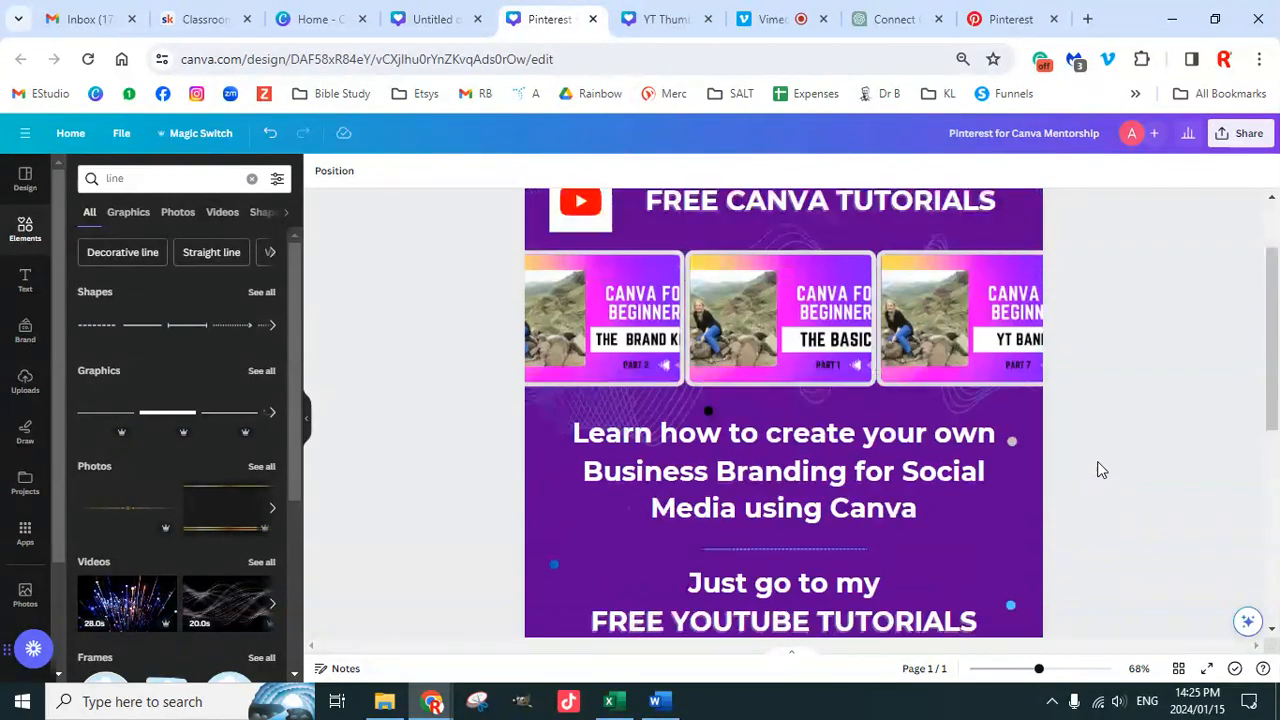
scroll(1097, 466, "down", 6)
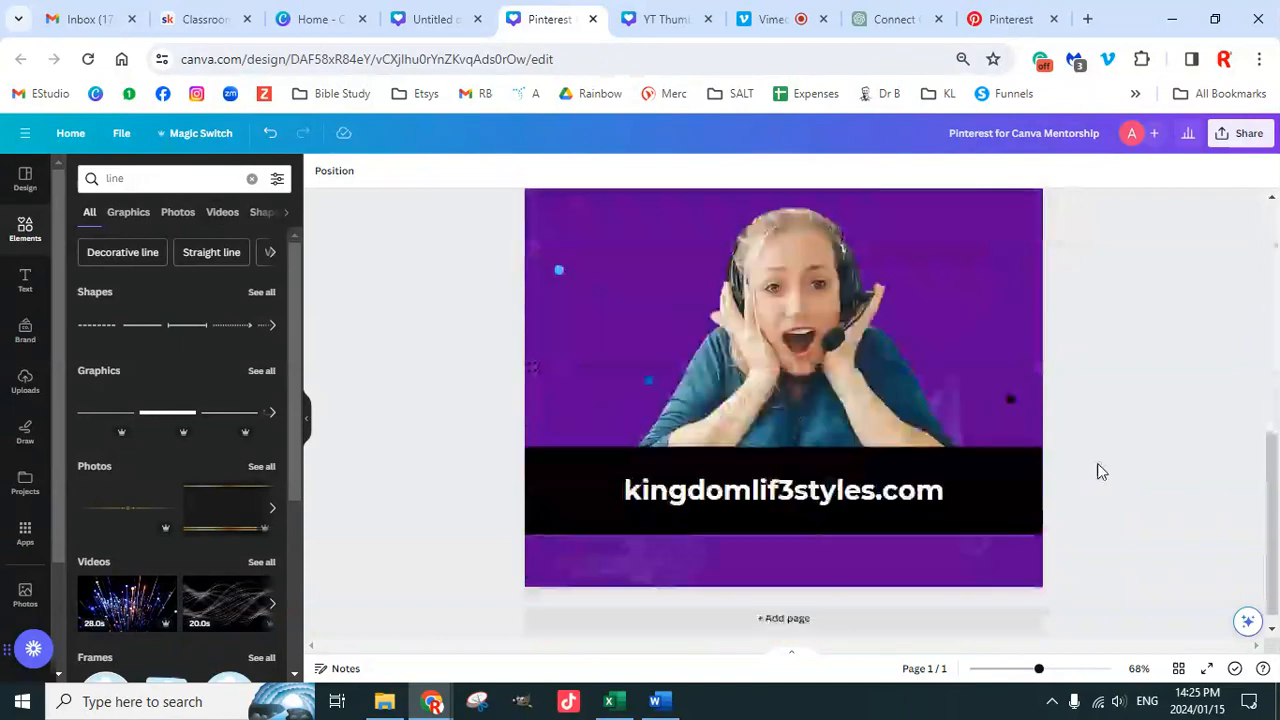
left_click(982, 458)
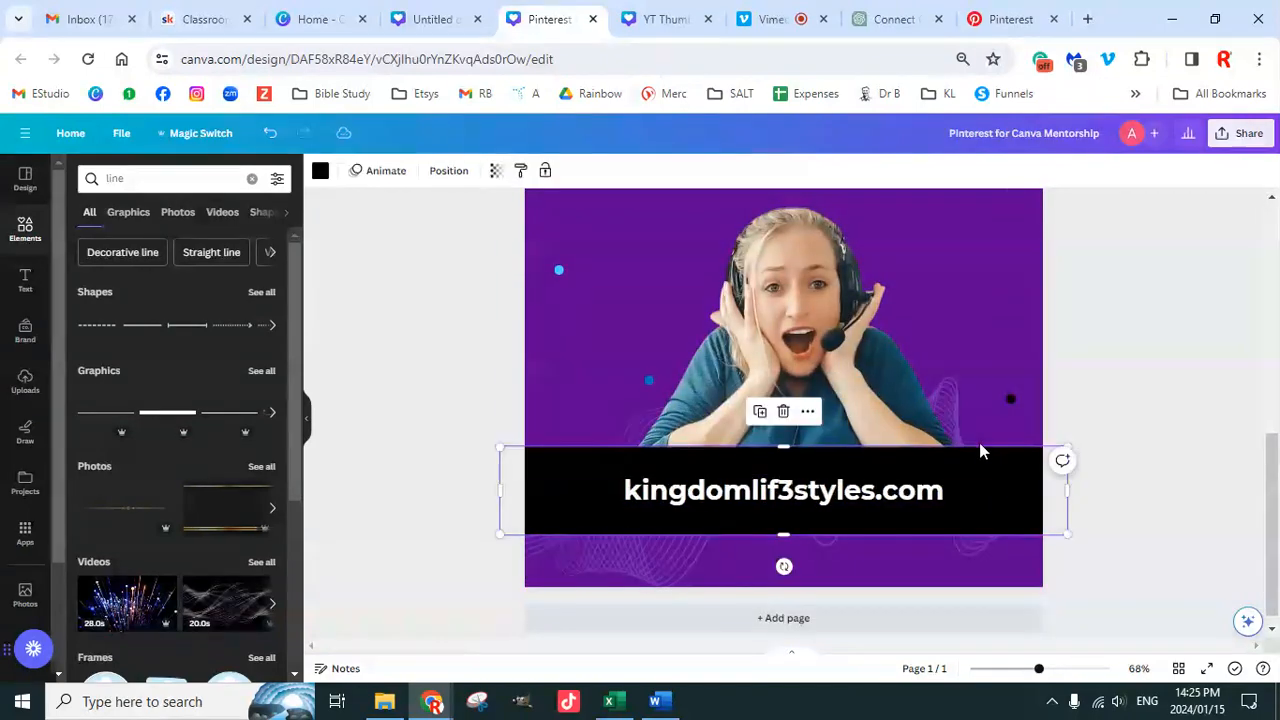
scroll(1005, 475, "up", 3)
scroll(1015, 488, "up", 4)
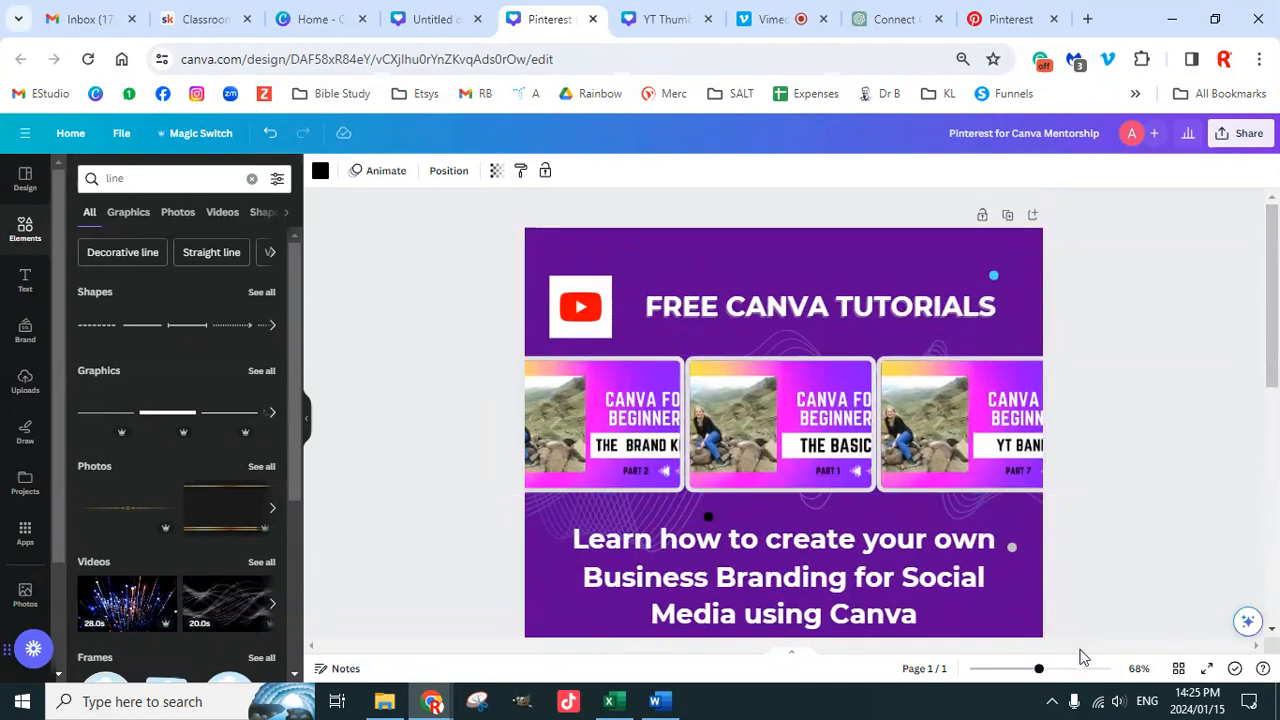
left_click_drag(1037, 670, 1009, 669)
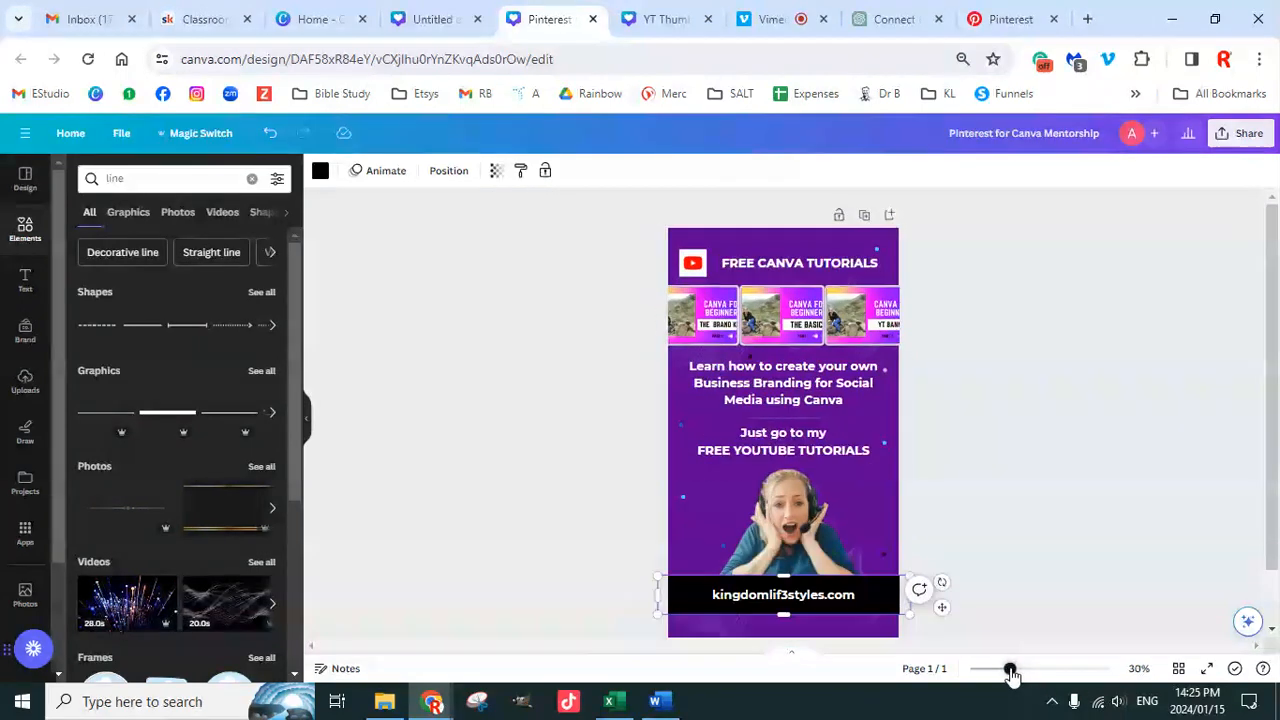
scroll(1010, 563, "down", 1)
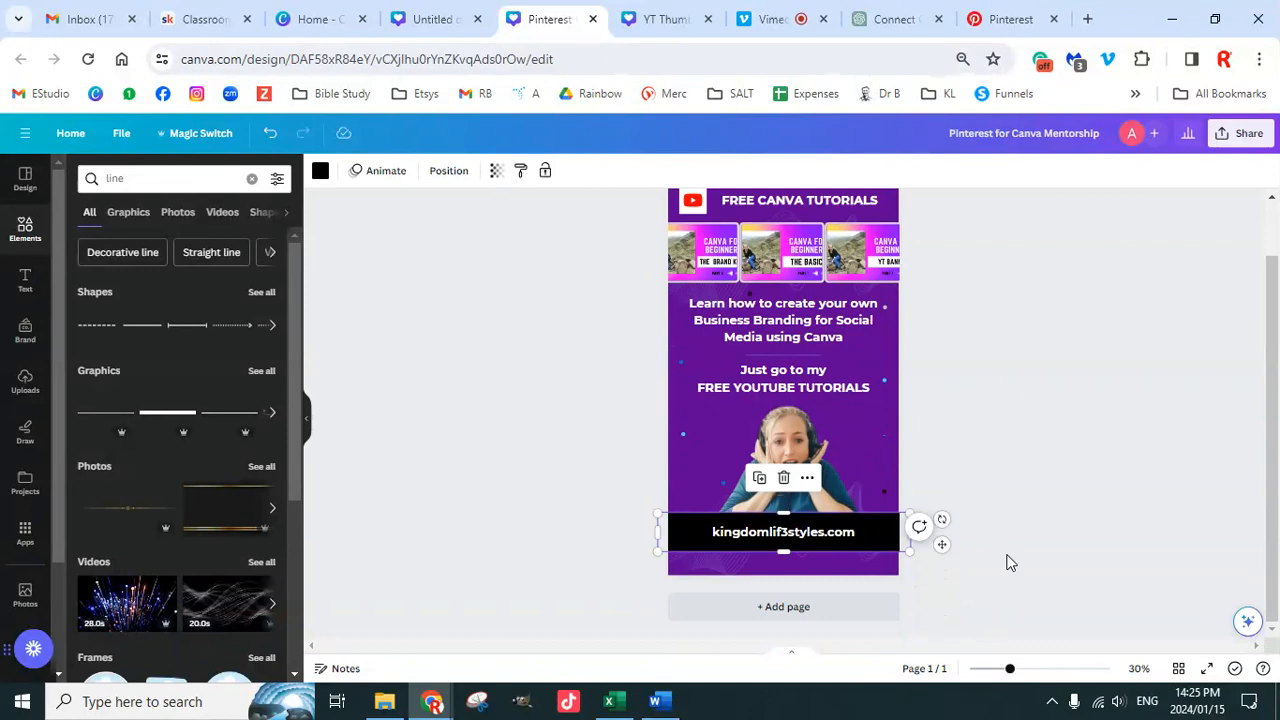
scroll(1010, 563, "up", 1)
scroll(1010, 563, "down", 1)
scroll(1010, 563, "up", 1)
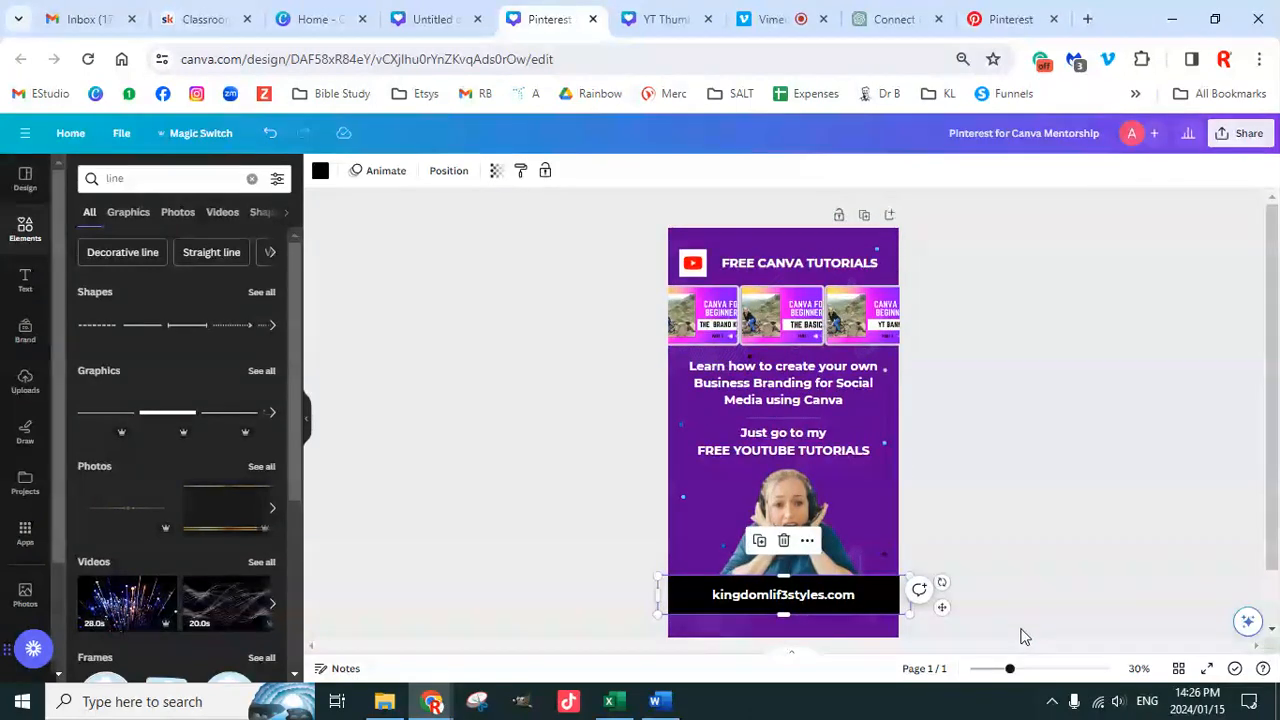
left_click_drag(1010, 677, 1002, 677)
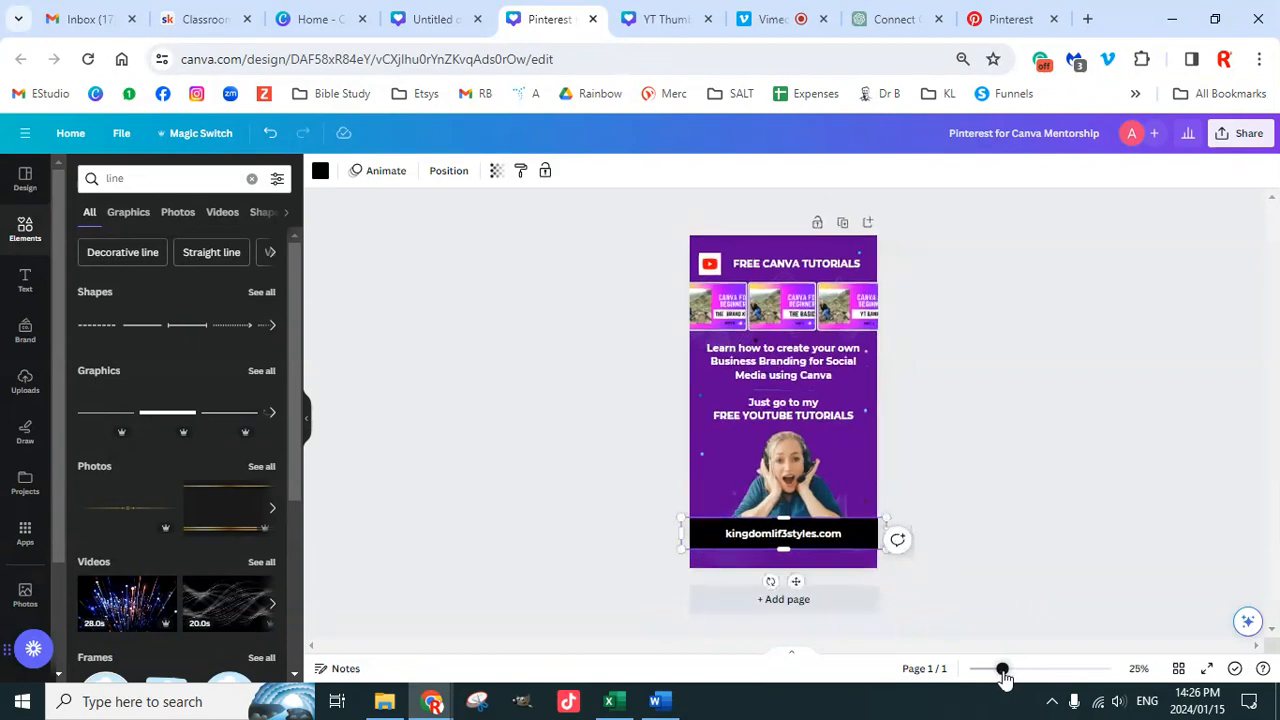
Step: Duplicate the pin page and shuffle the brand kit's color palette on the copy until it has a purple background and blue website banner
left_click(843, 224)
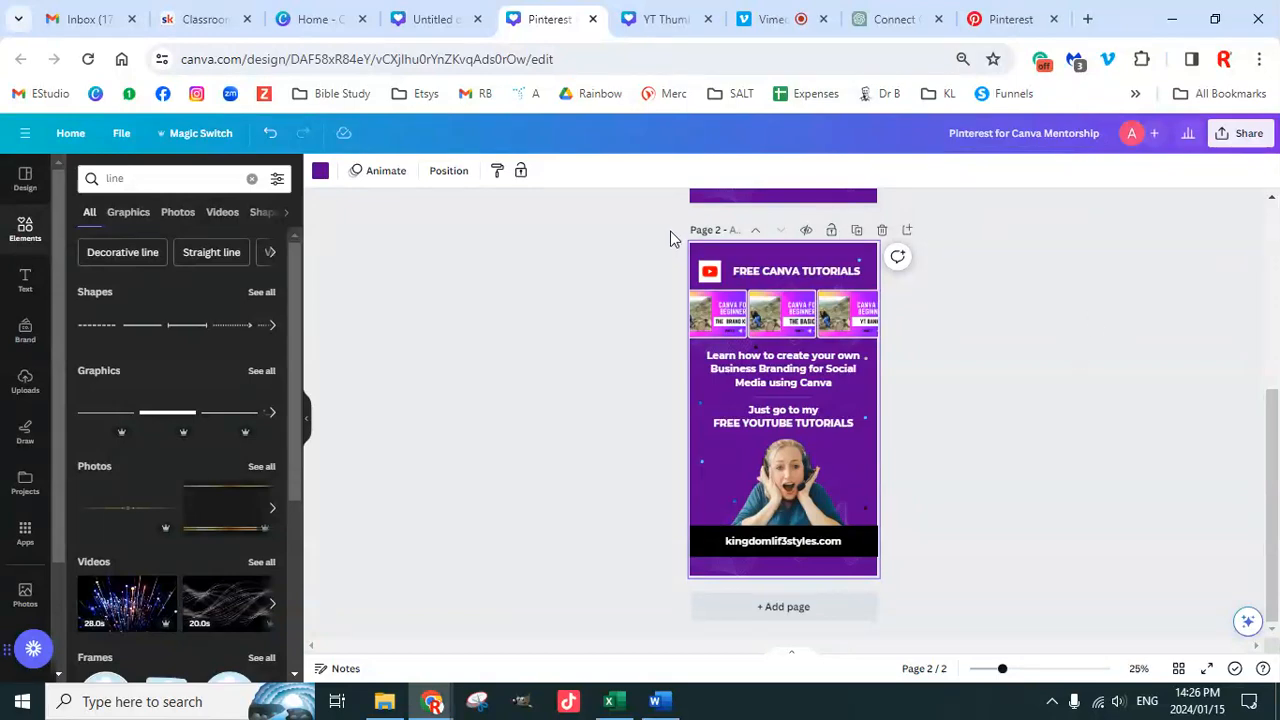
left_click_drag(670, 238, 937, 588)
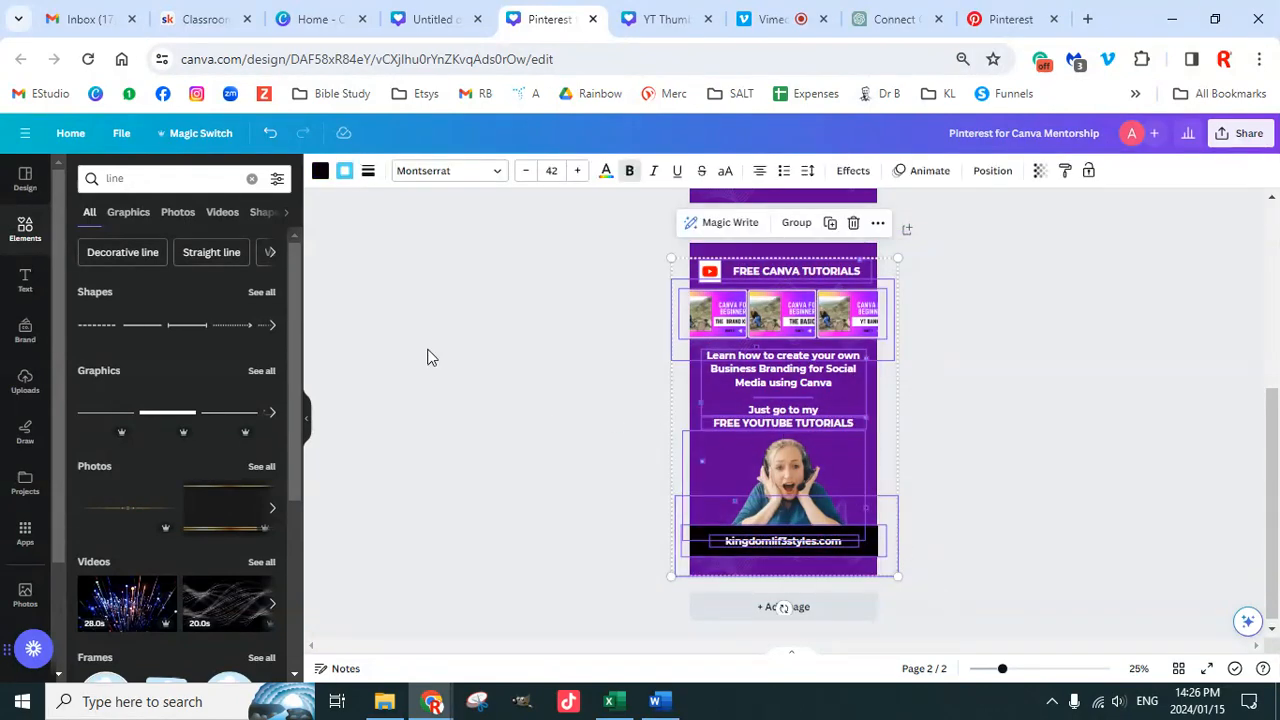
left_click(38, 330)
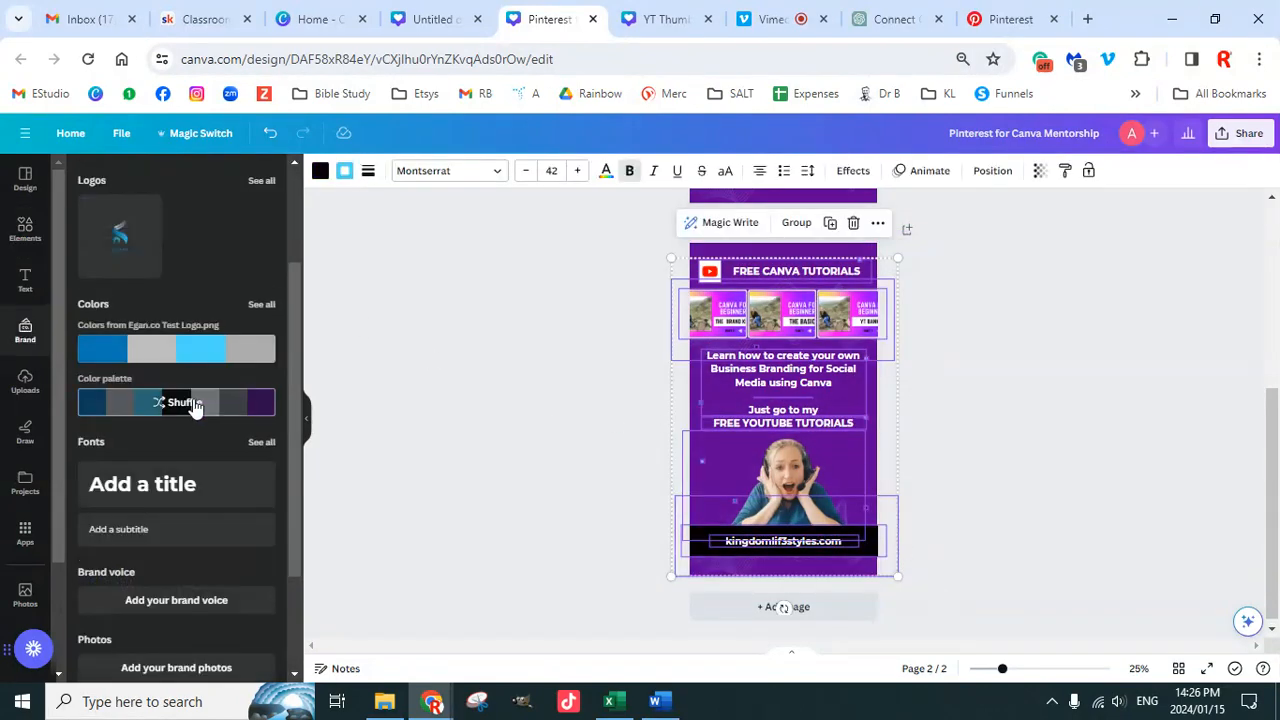
left_click(195, 408)
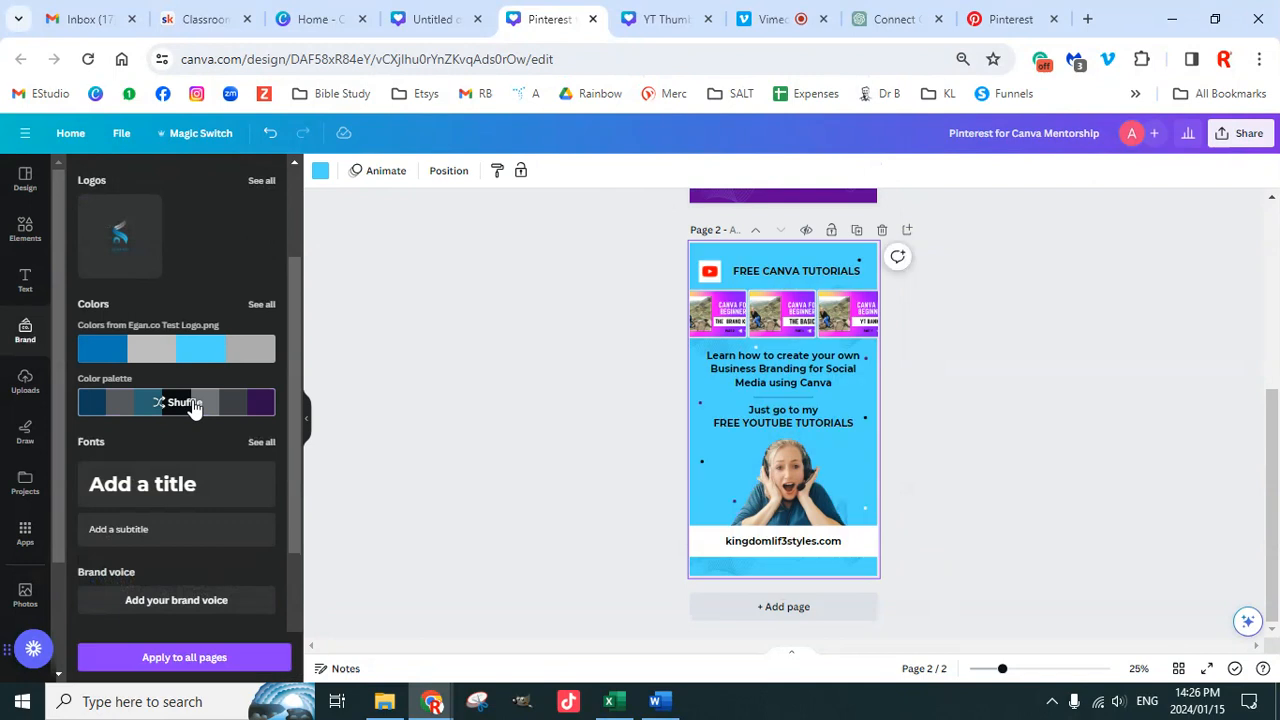
left_click(195, 408)
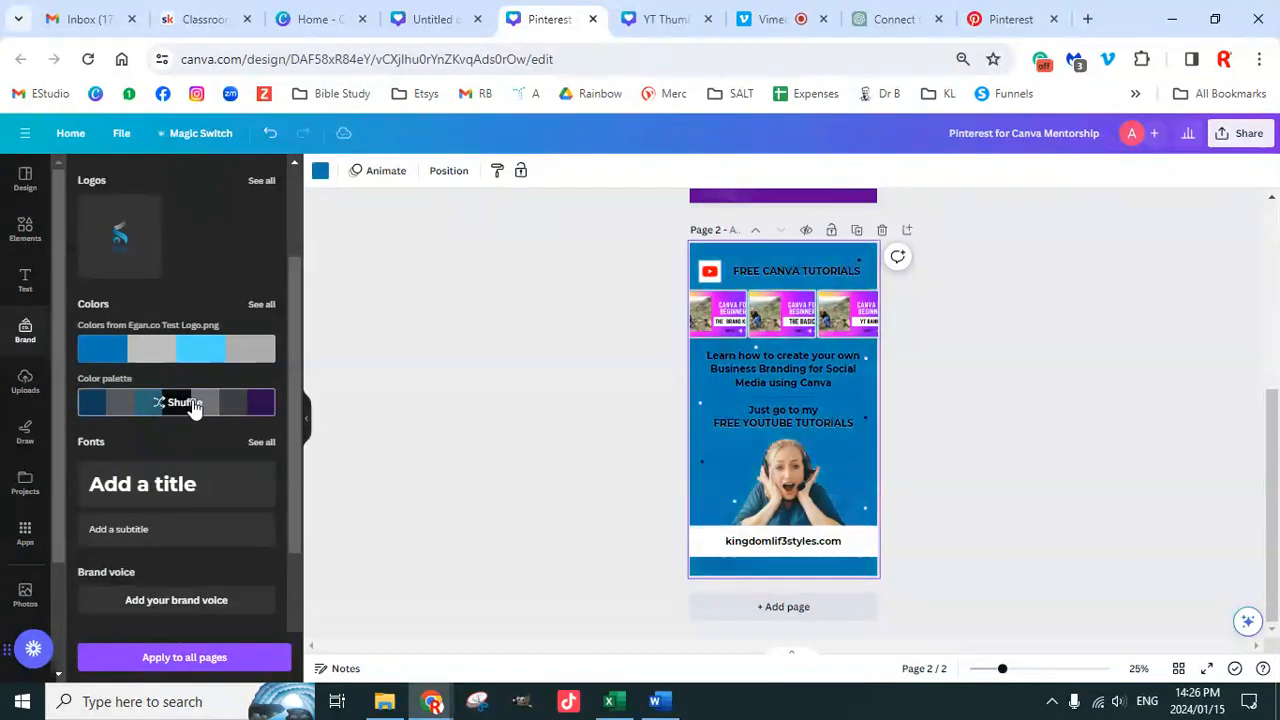
left_click(195, 408)
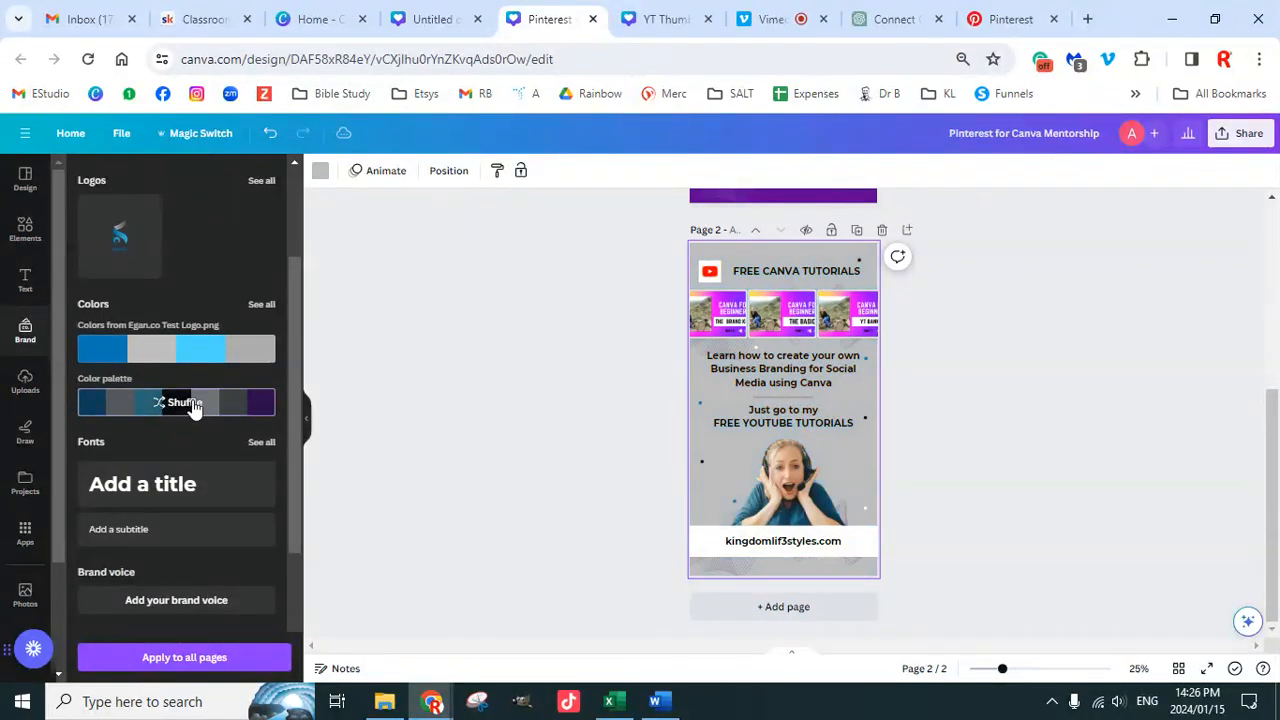
left_click(195, 408)
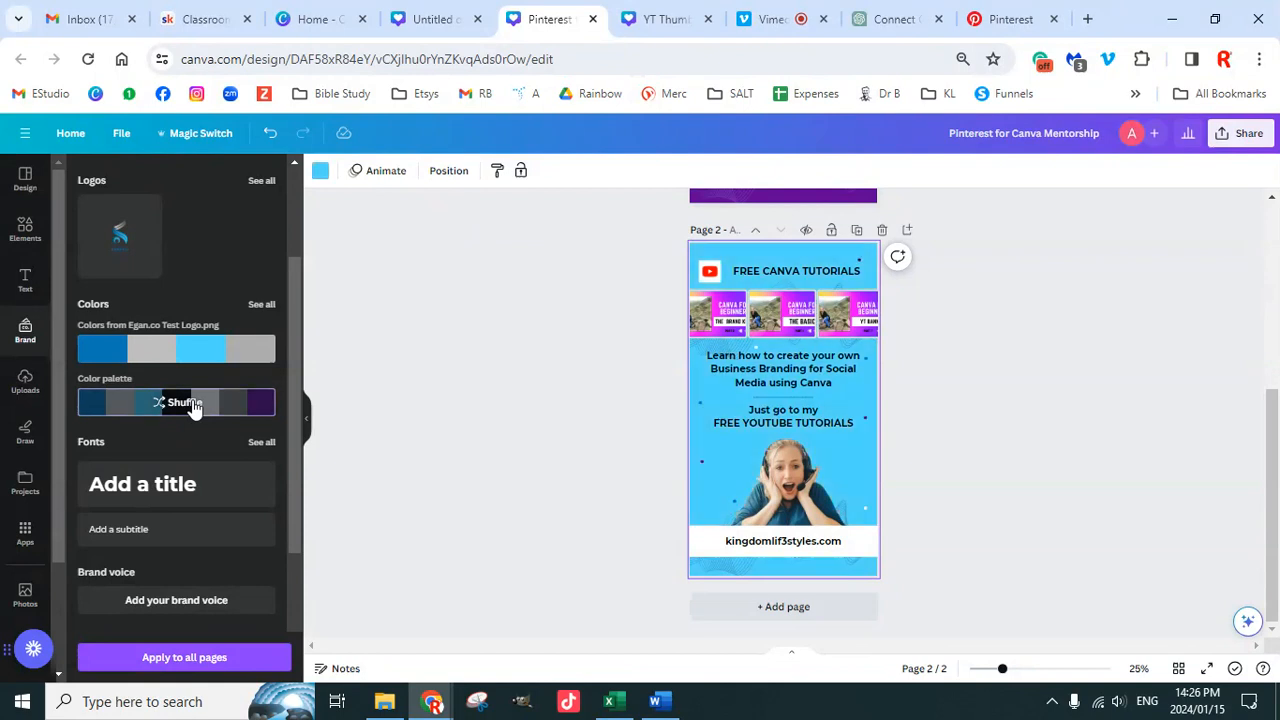
left_click(195, 408)
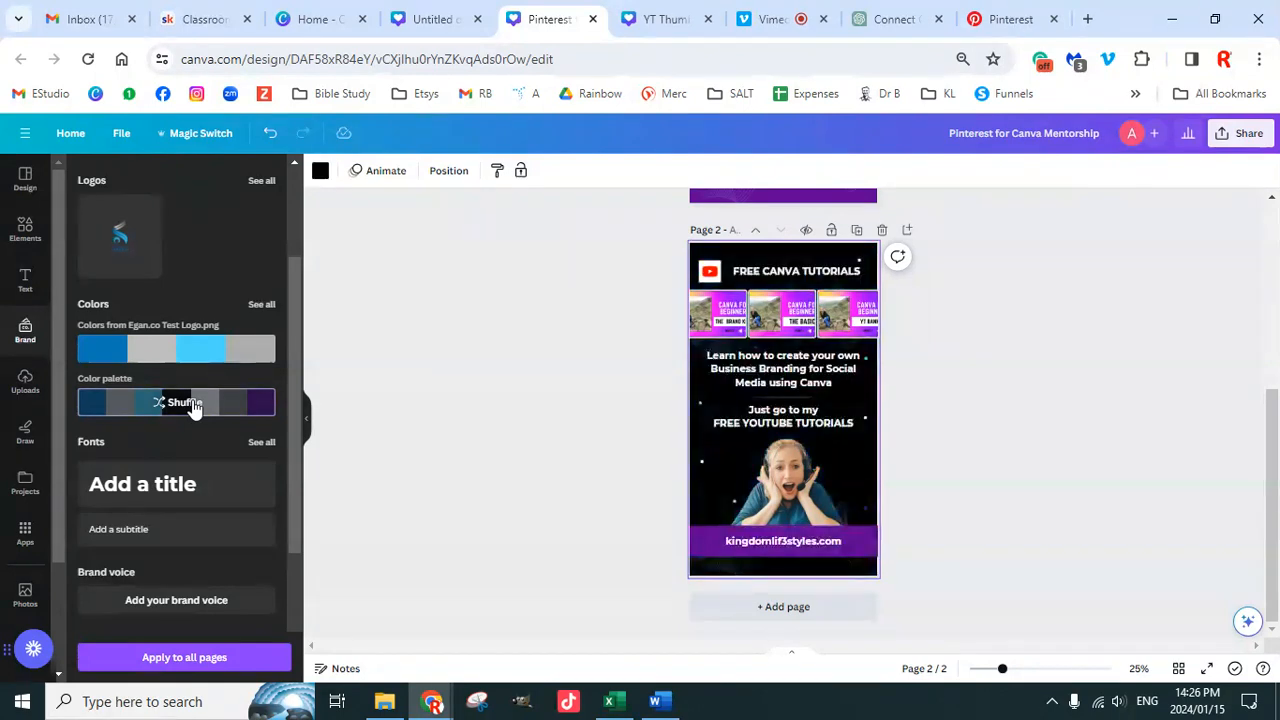
left_click(195, 408)
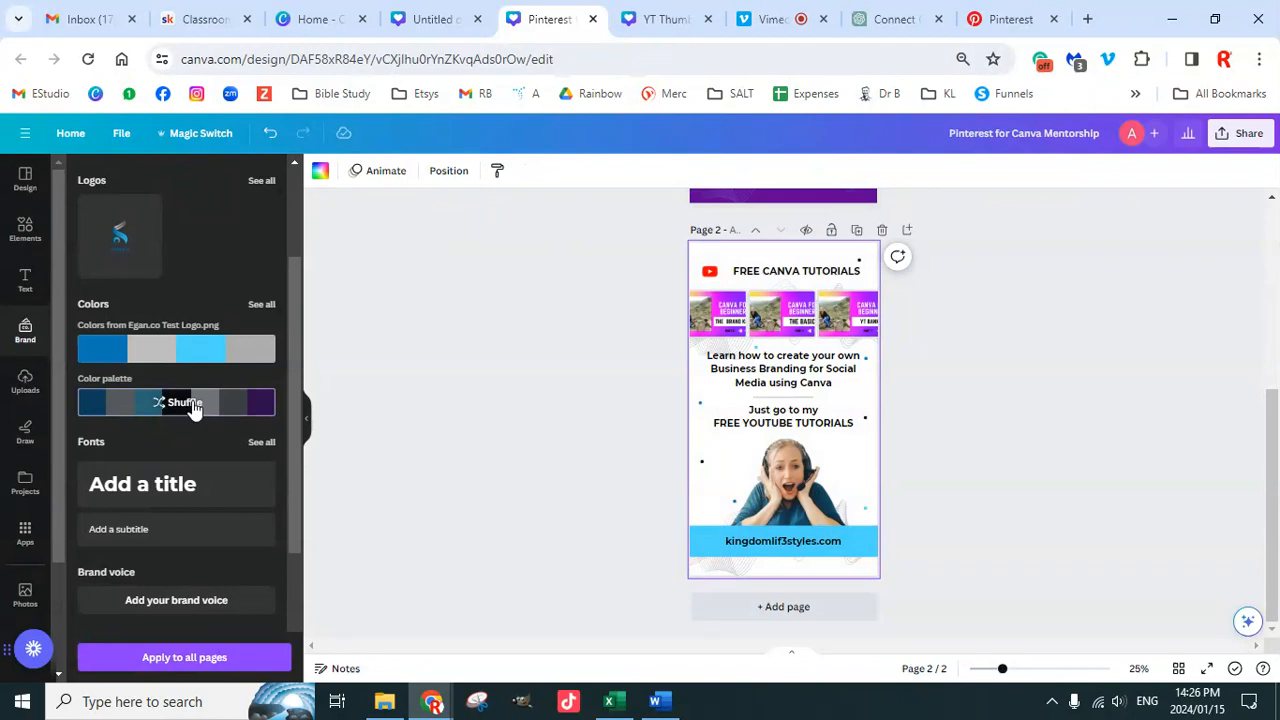
left_click(195, 408)
left_click(195, 408)
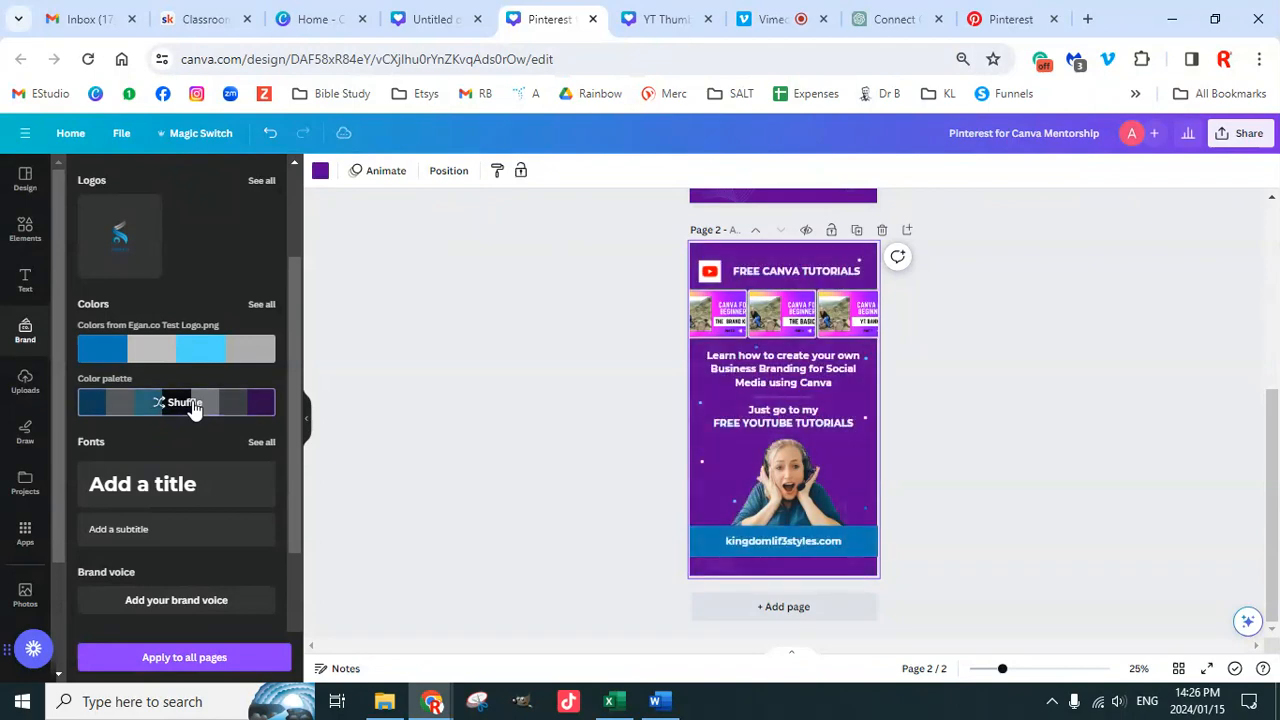
left_click(195, 408)
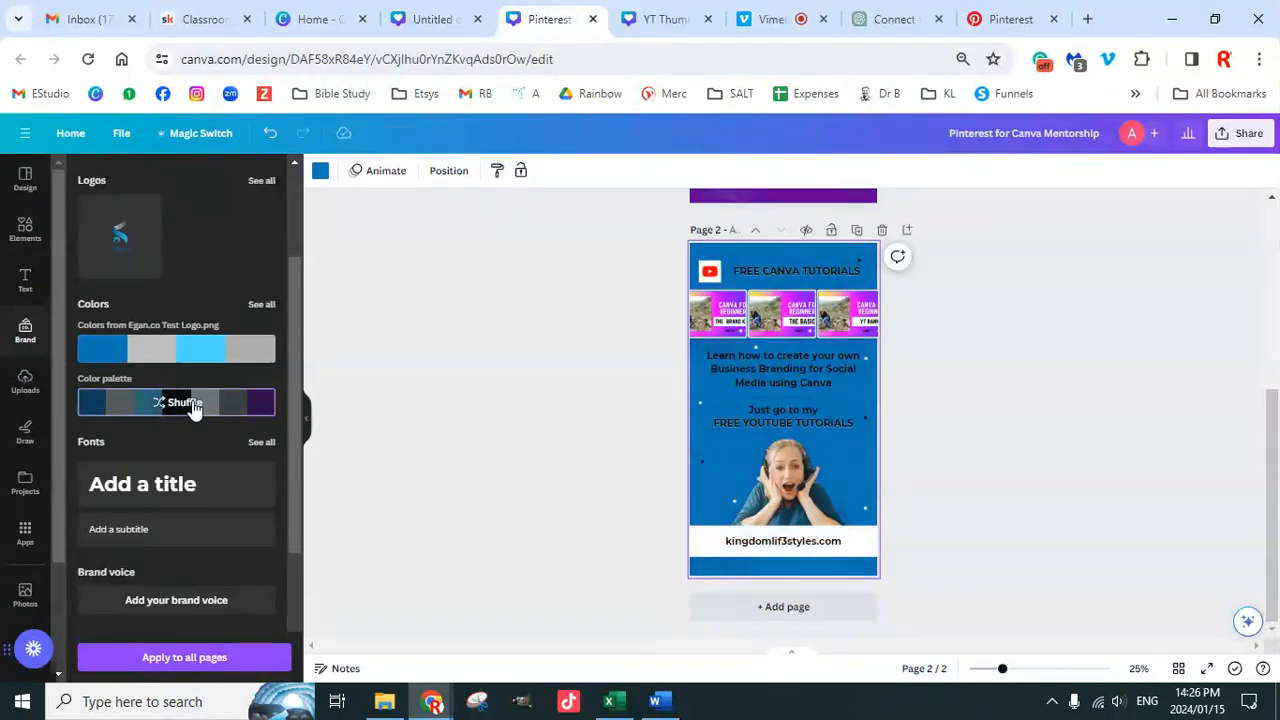
left_click(195, 408)
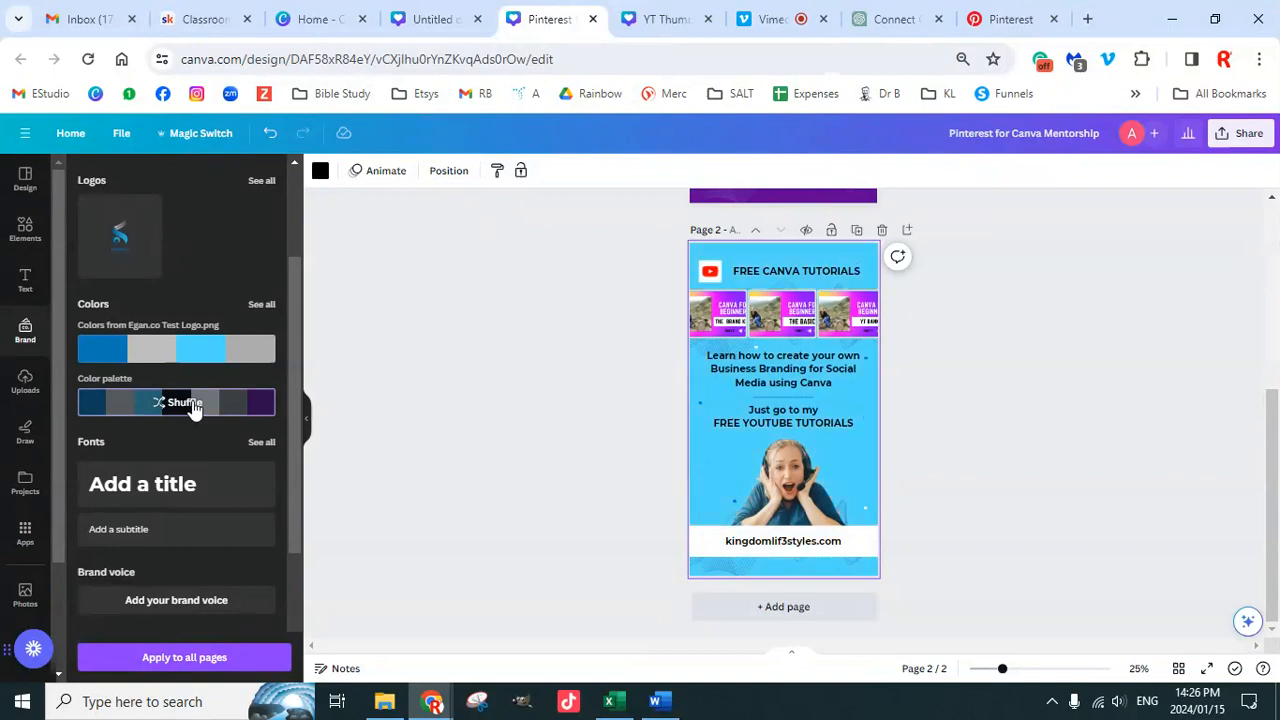
left_click(195, 408)
left_click(195, 408)
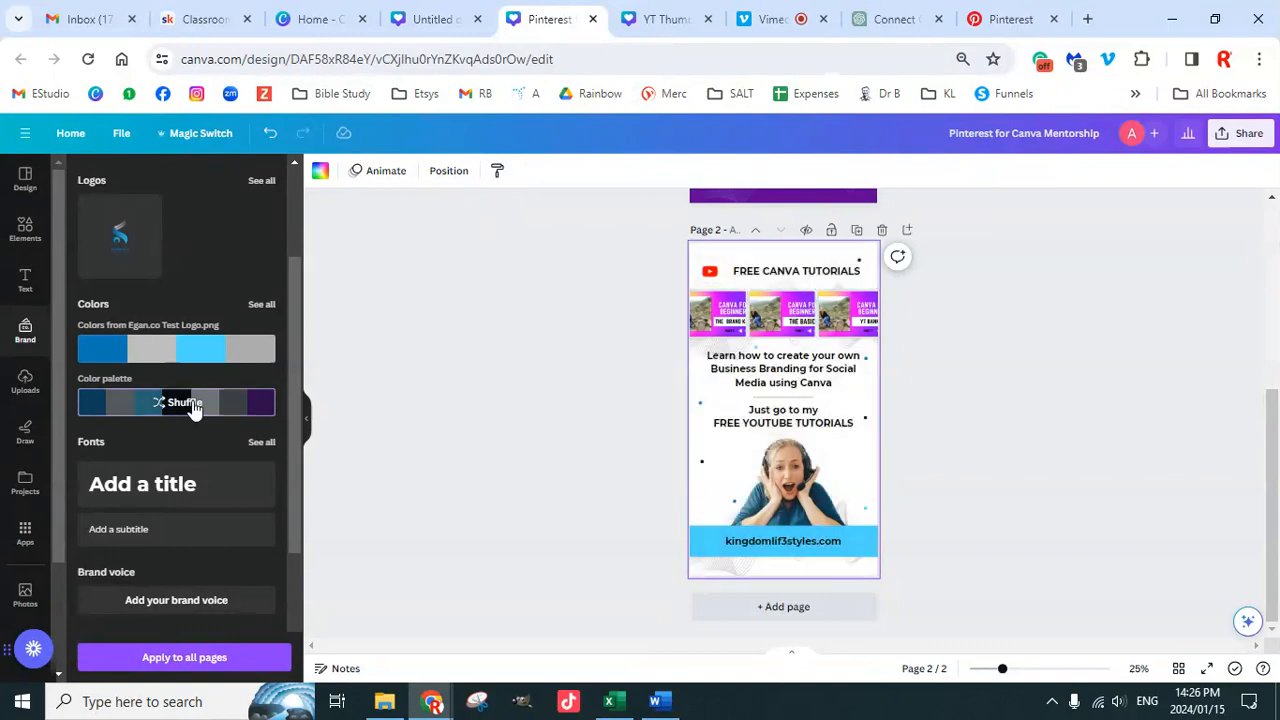
left_click(195, 408)
left_click(195, 408)
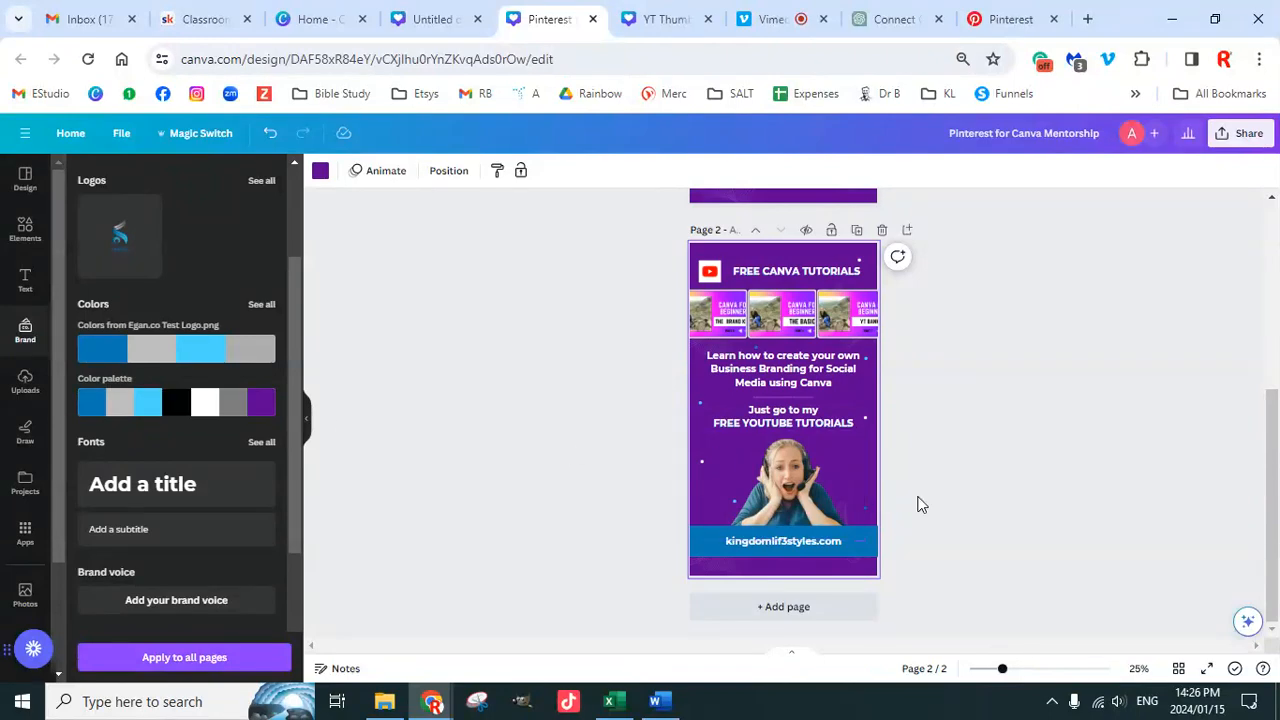
Step: Recolour the website banner on page 1 with the dark blue from the brand kit's color palette
scroll(937, 505, "up", 4)
scroll(937, 506, "down", 4)
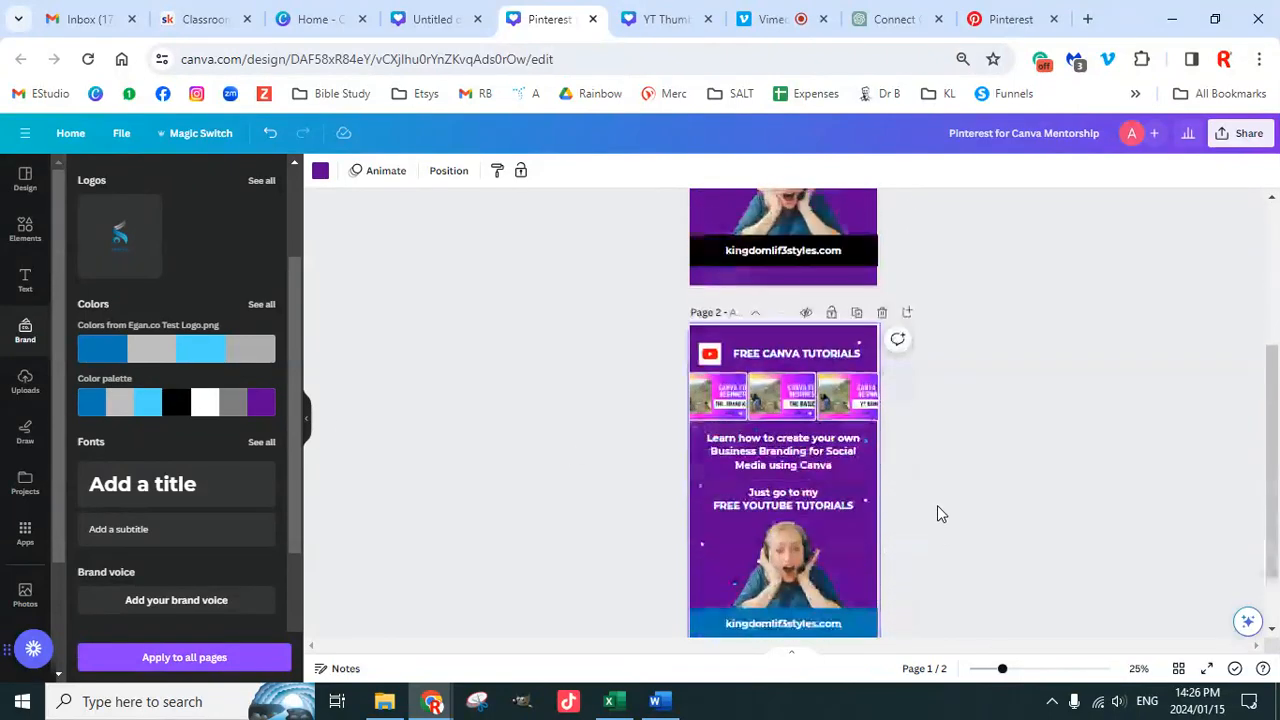
scroll(937, 505, "up", 4)
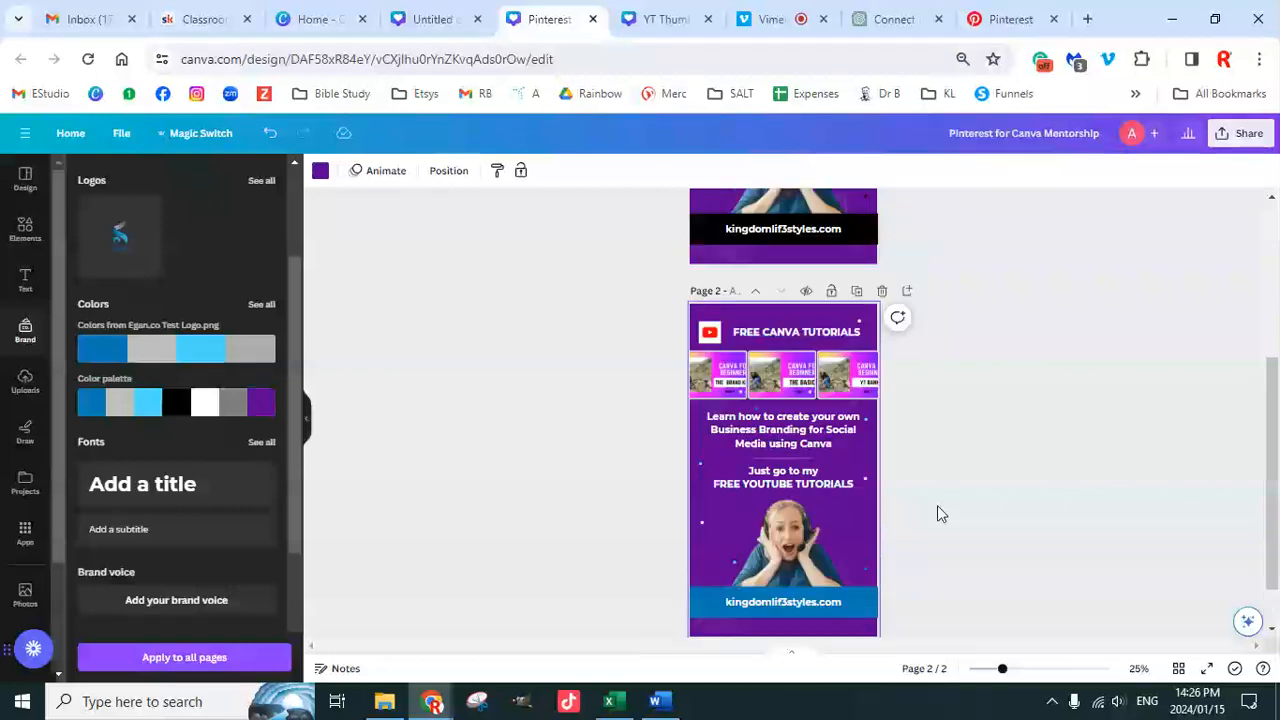
left_click(861, 526)
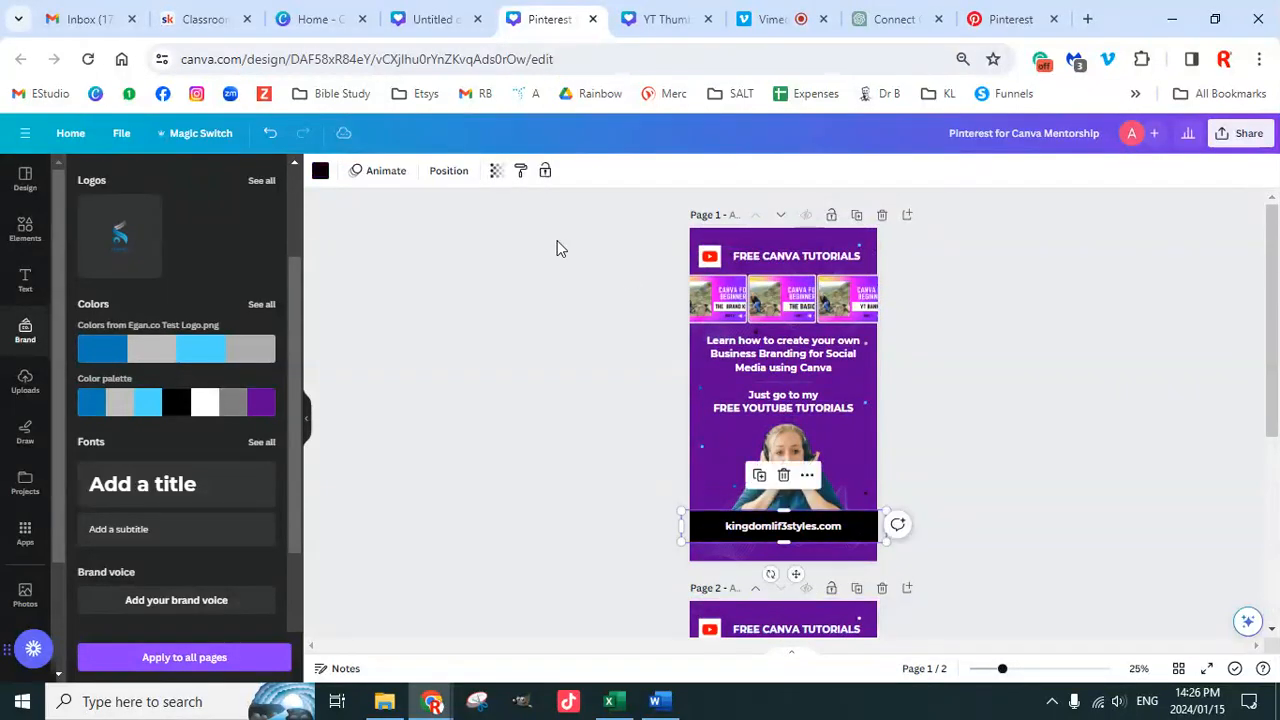
left_click(318, 172)
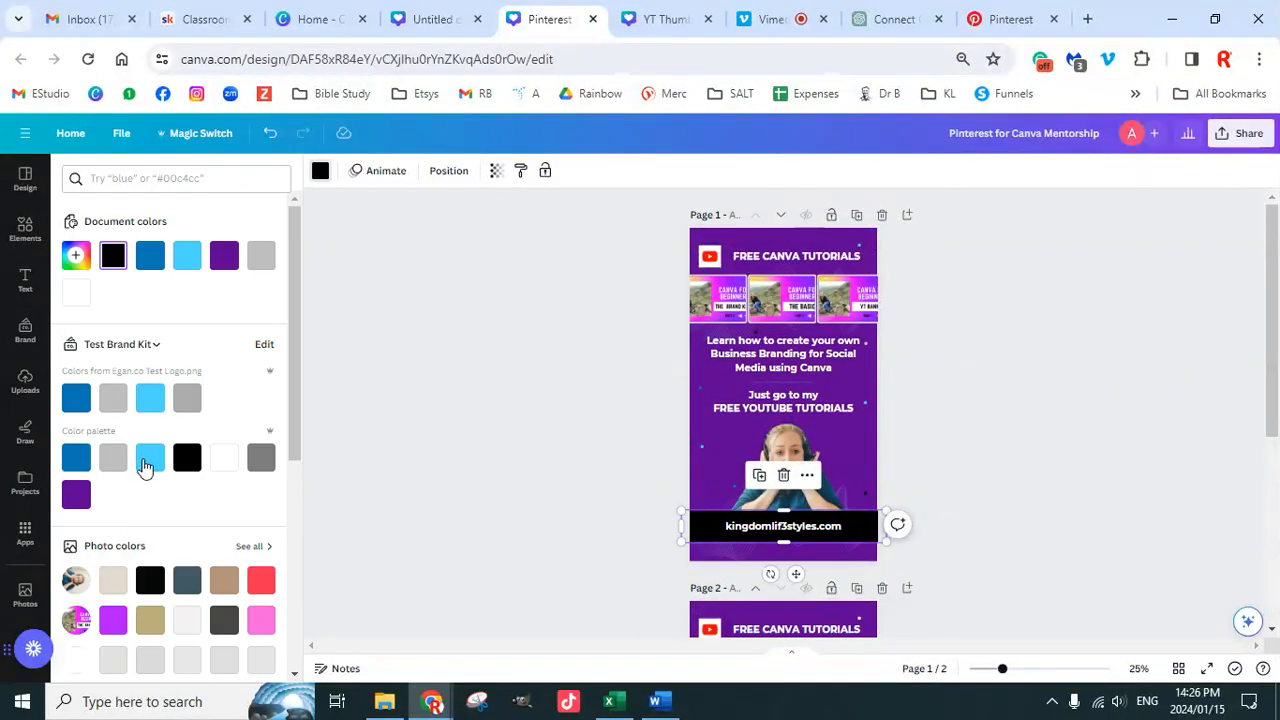
left_click(145, 462)
left_click(76, 457)
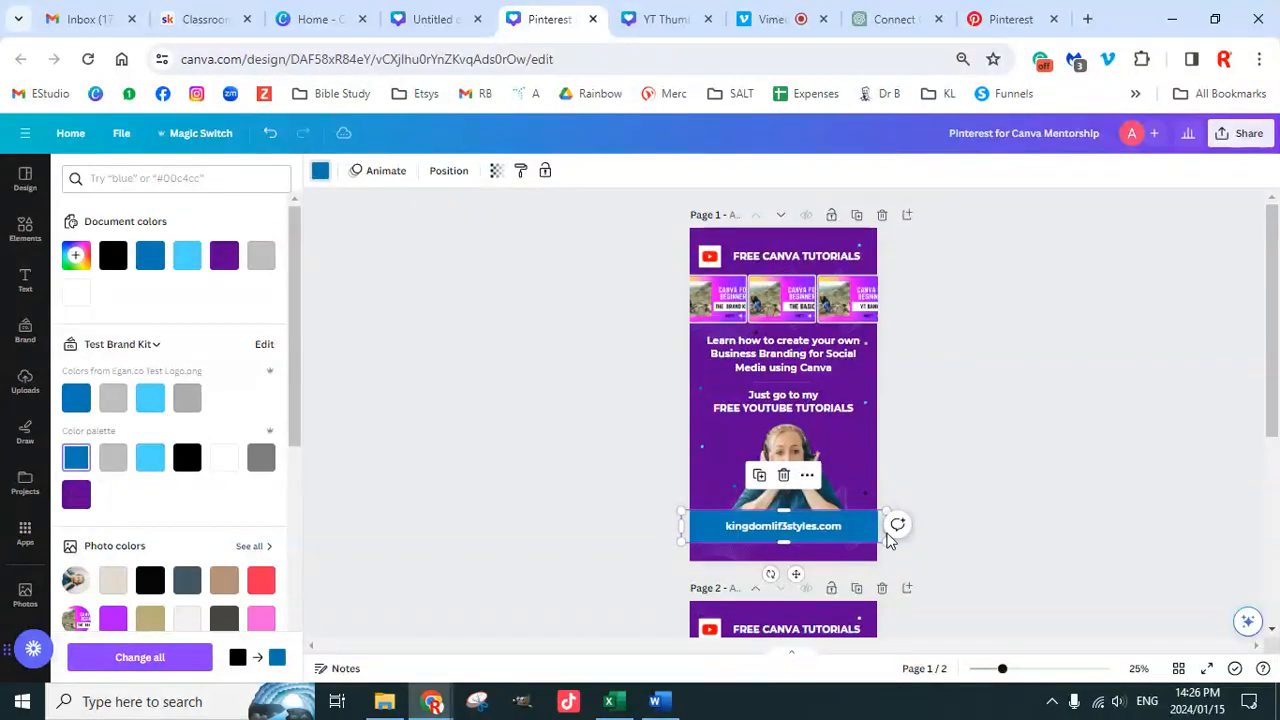
left_click(1031, 470)
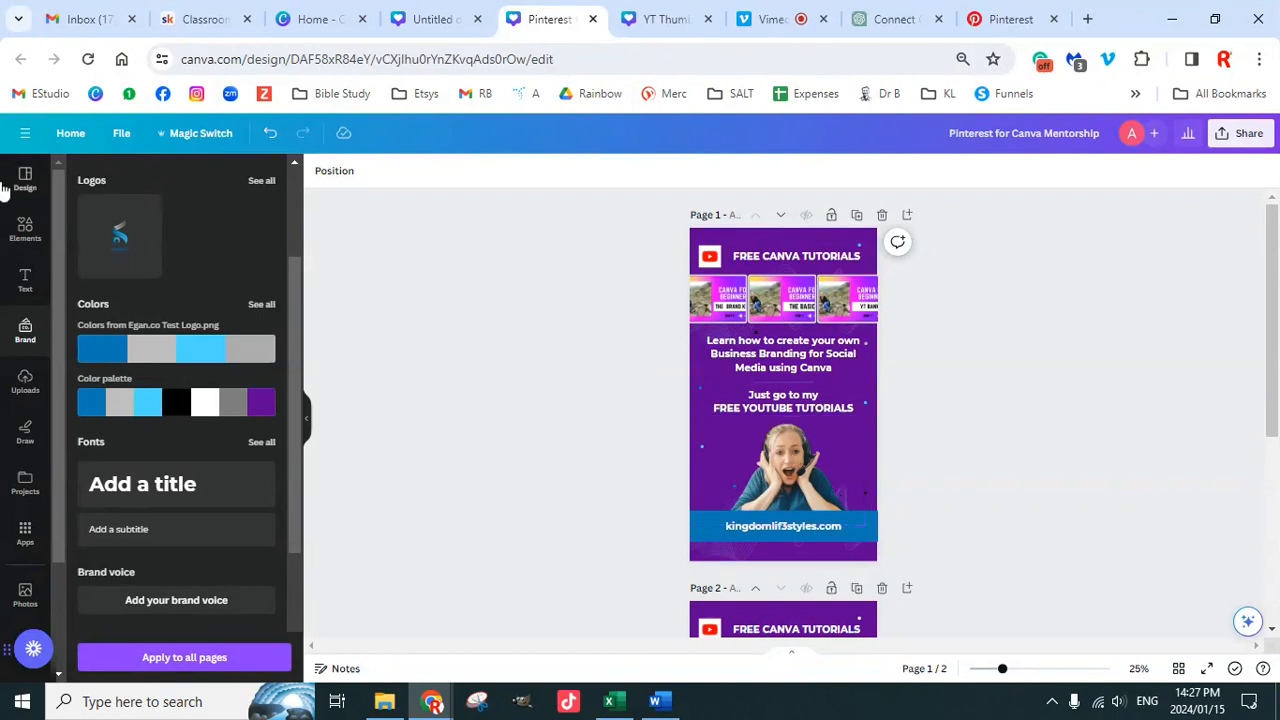
Step: Search the elements for "circle" and add the Circle shape to page 1
left_click(25, 230)
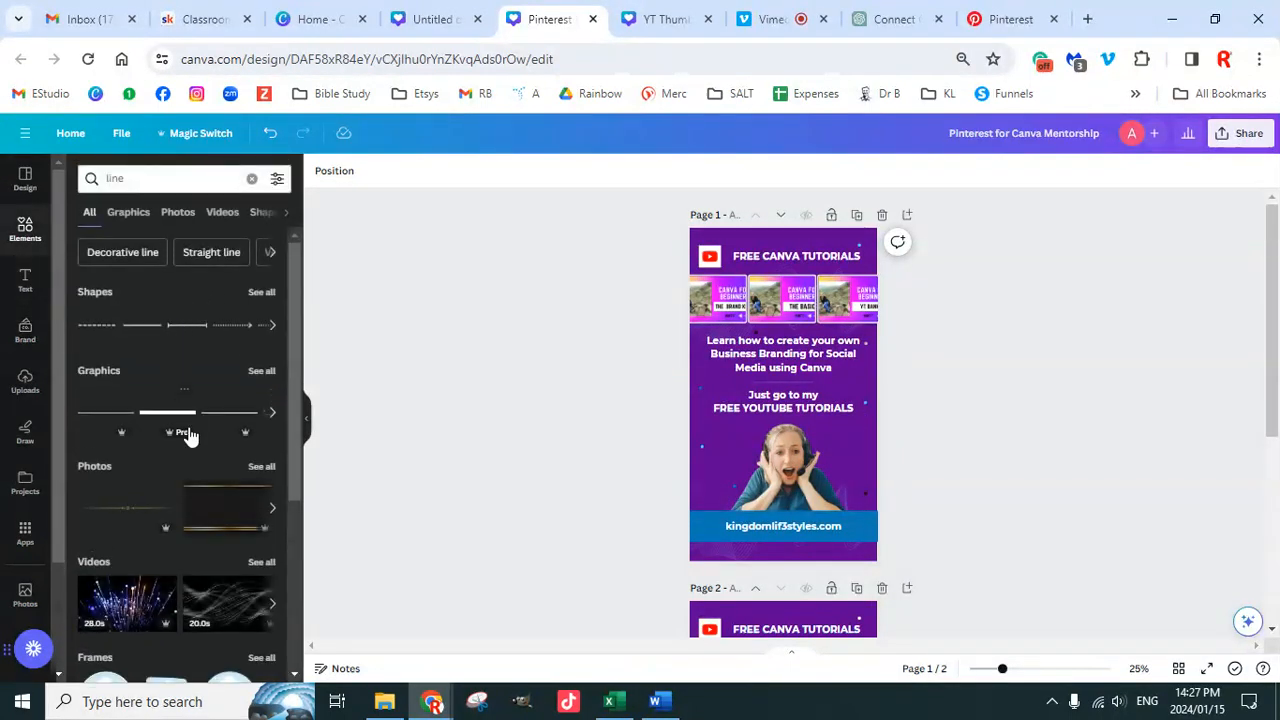
left_click(252, 179)
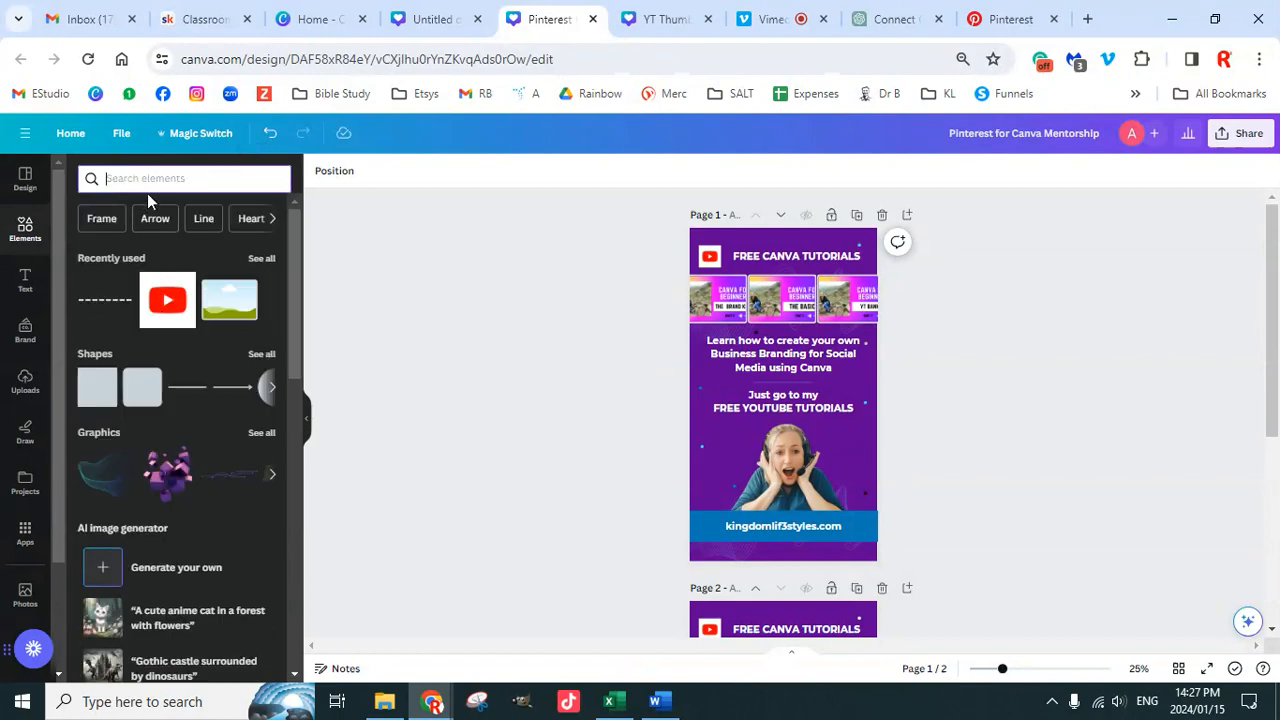
type("circle")
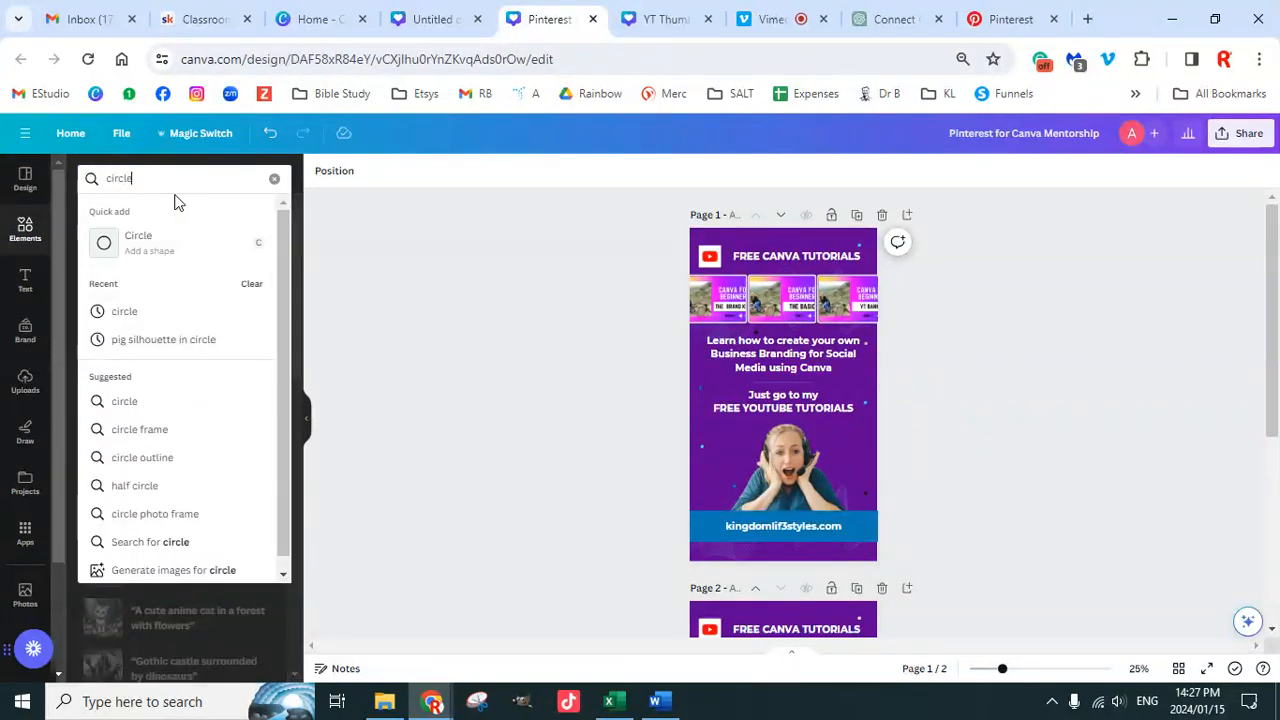
left_click(163, 252)
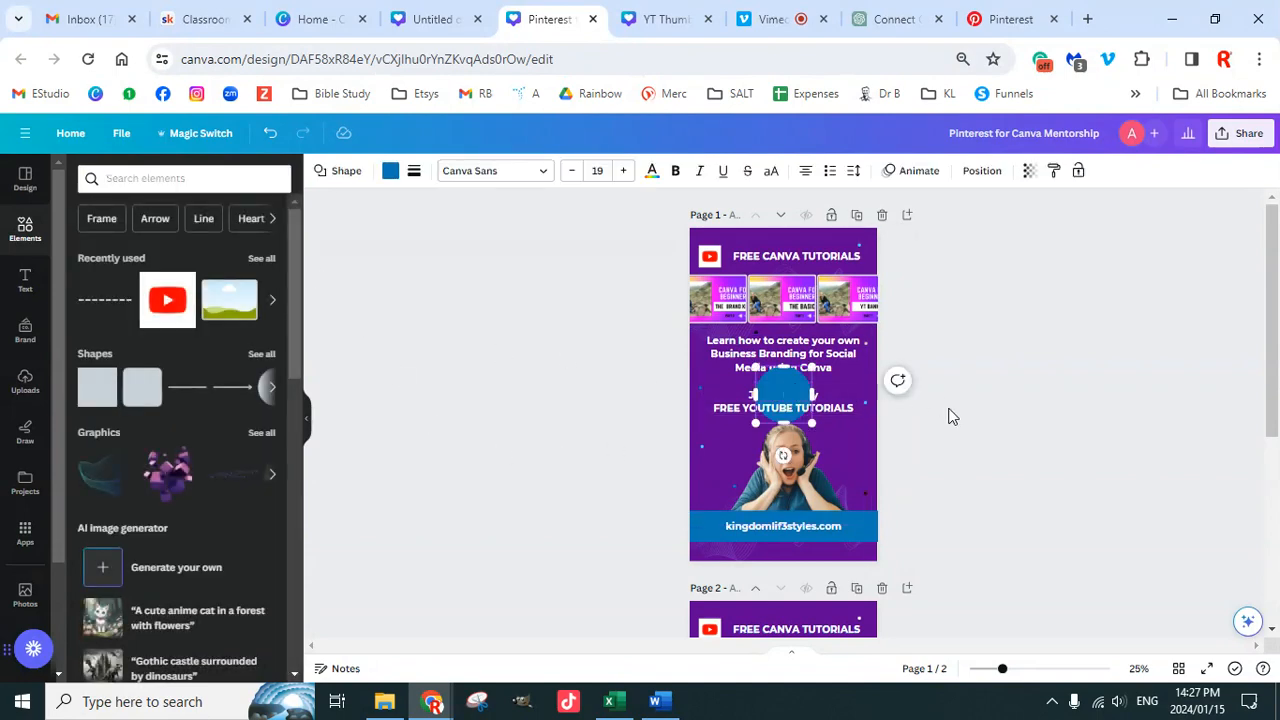
Step: Move the blue circle over the woman's photo and enlarge it to about 729 by 747 px
left_click_drag(1003, 668, 1035, 670)
left_click_drag(788, 366, 736, 478)
scroll(808, 383, "down", 3)
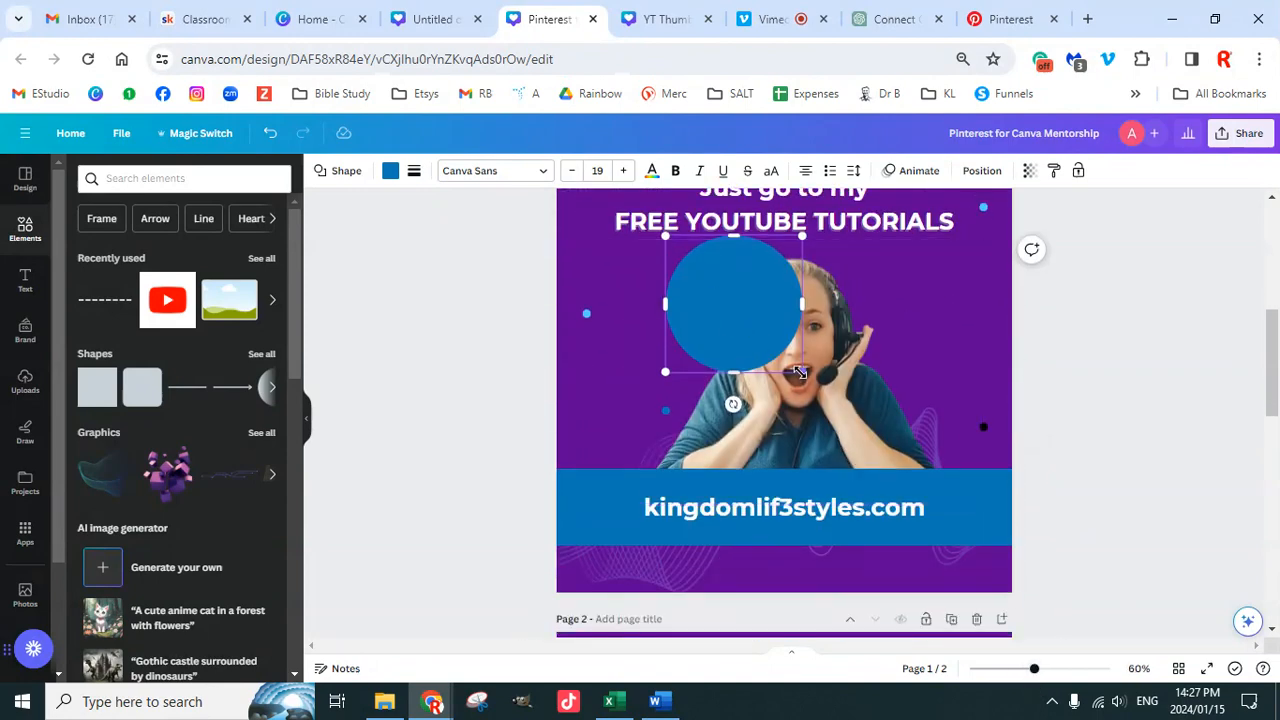
left_click_drag(800, 372, 949, 563)
left_click_drag(880, 383, 857, 391)
mouse_move(794, 559)
left_mouse_down()
mouse_move(794, 526)
mouse_move(791, 567)
left_mouse_up()
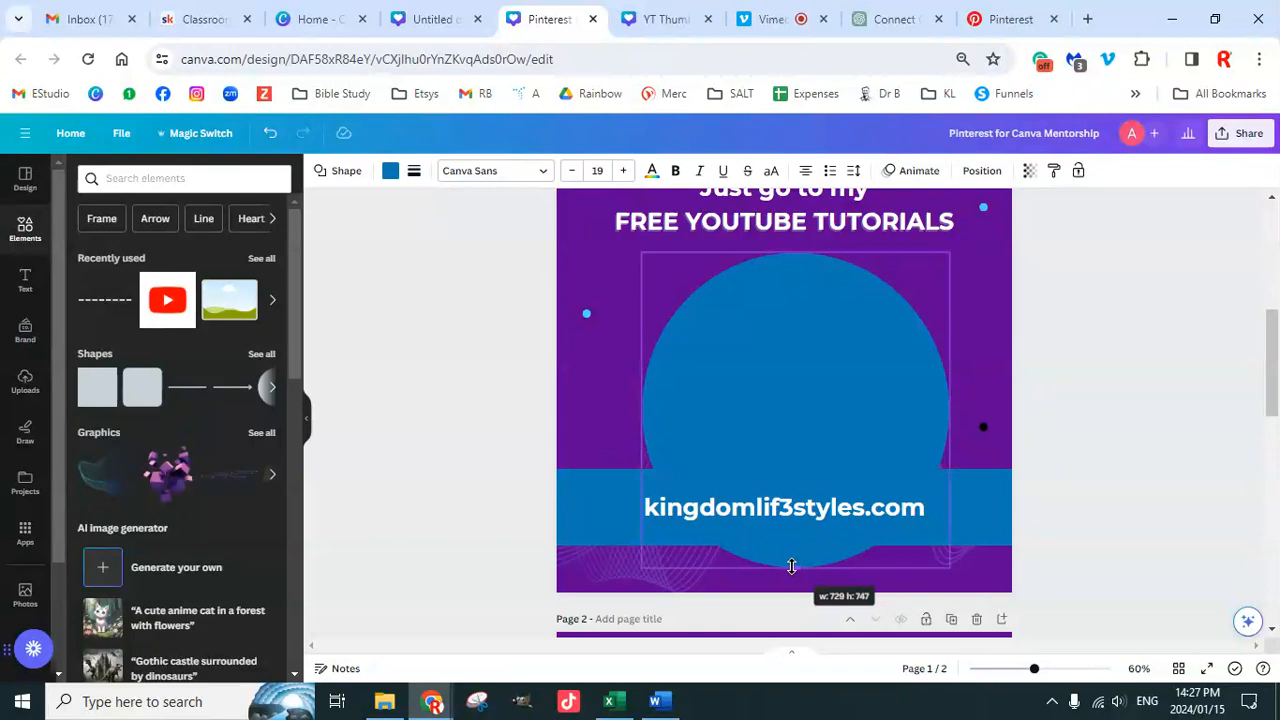
left_click_drag(791, 567, 791, 567)
Step: Reshape the circle to about 823 by 722 px, reaching from below "FREE YOUTUBE TUTORIALS" to just inside the website banner's lower edge
left_click(1144, 353)
left_click(859, 431)
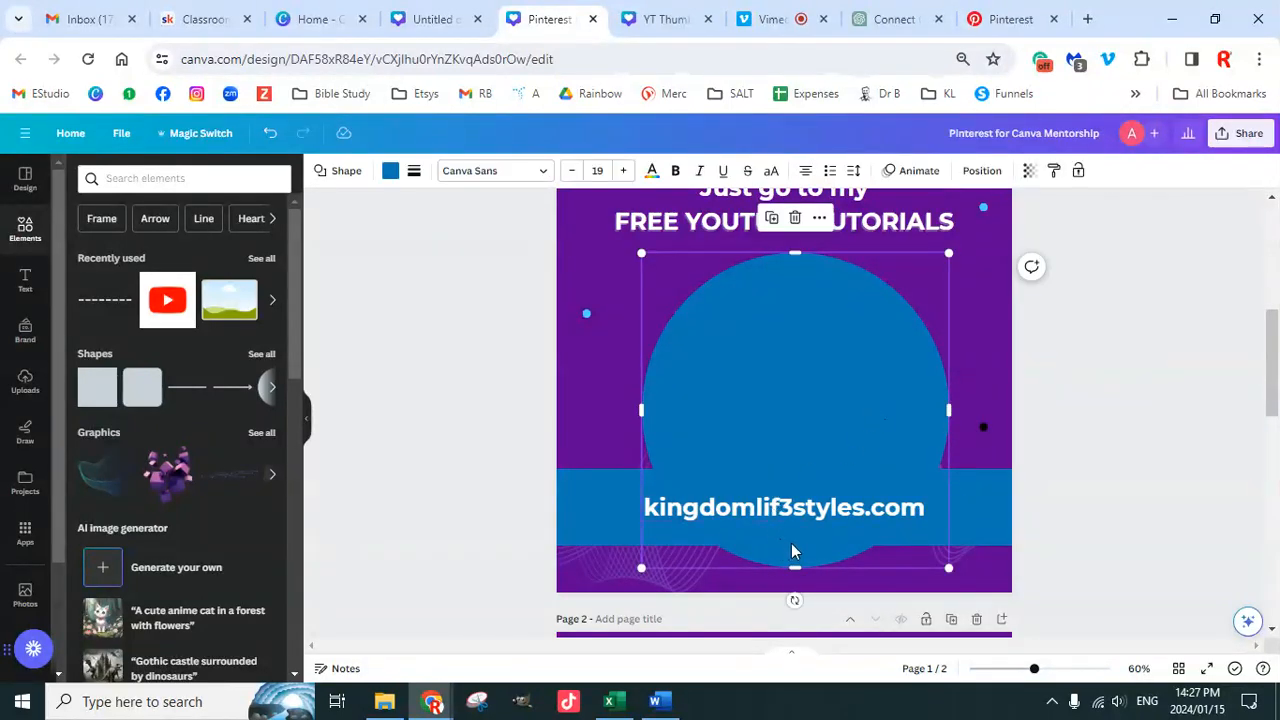
left_click_drag(794, 566, 794, 532)
mouse_move(829, 401)
left_mouse_down()
mouse_move(828, 413)
mouse_move(828, 396)
left_mouse_up()
left_click_drag(944, 250, 964, 235)
left_click_drag(852, 318, 832, 322)
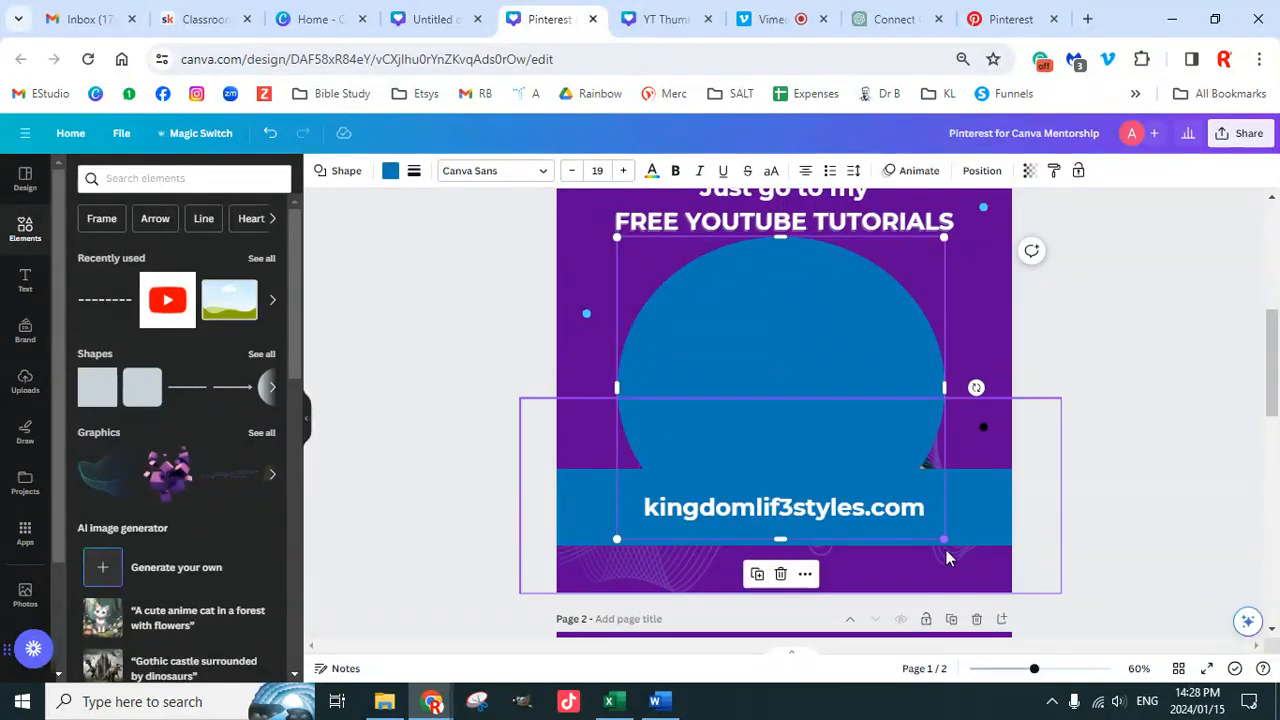
left_click_drag(942, 540, 968, 544)
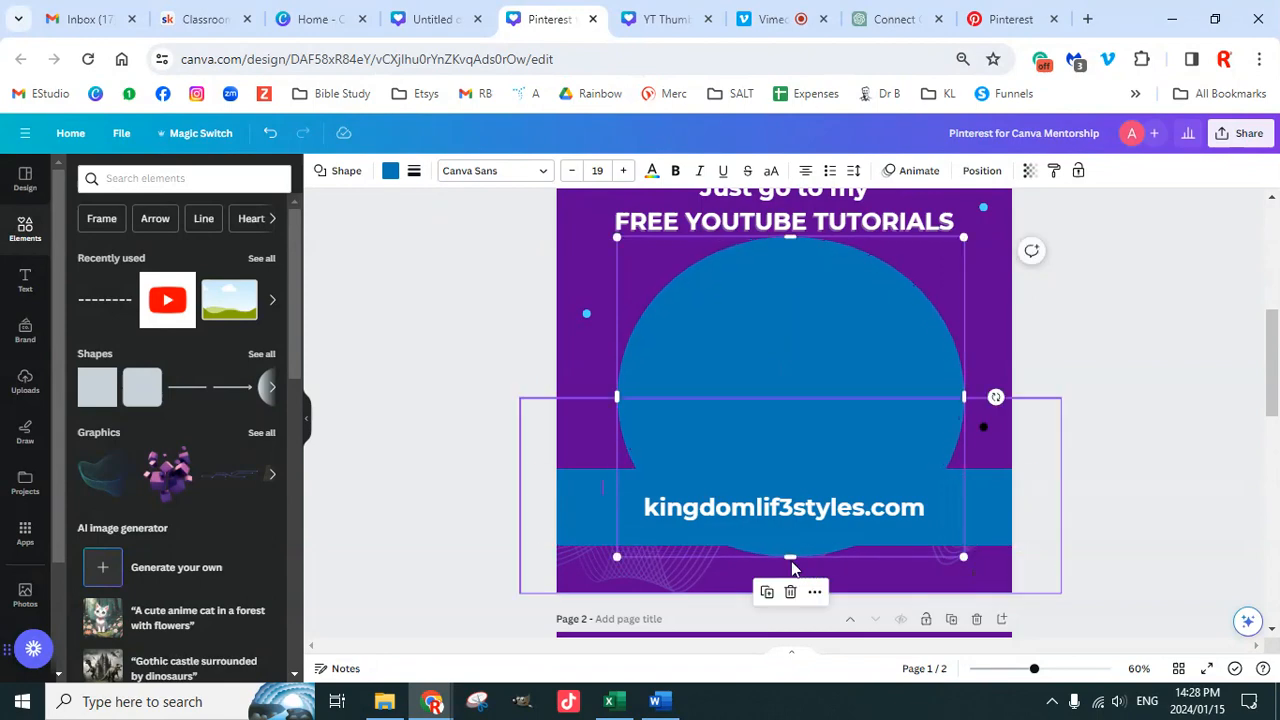
left_click_drag(790, 557, 790, 543)
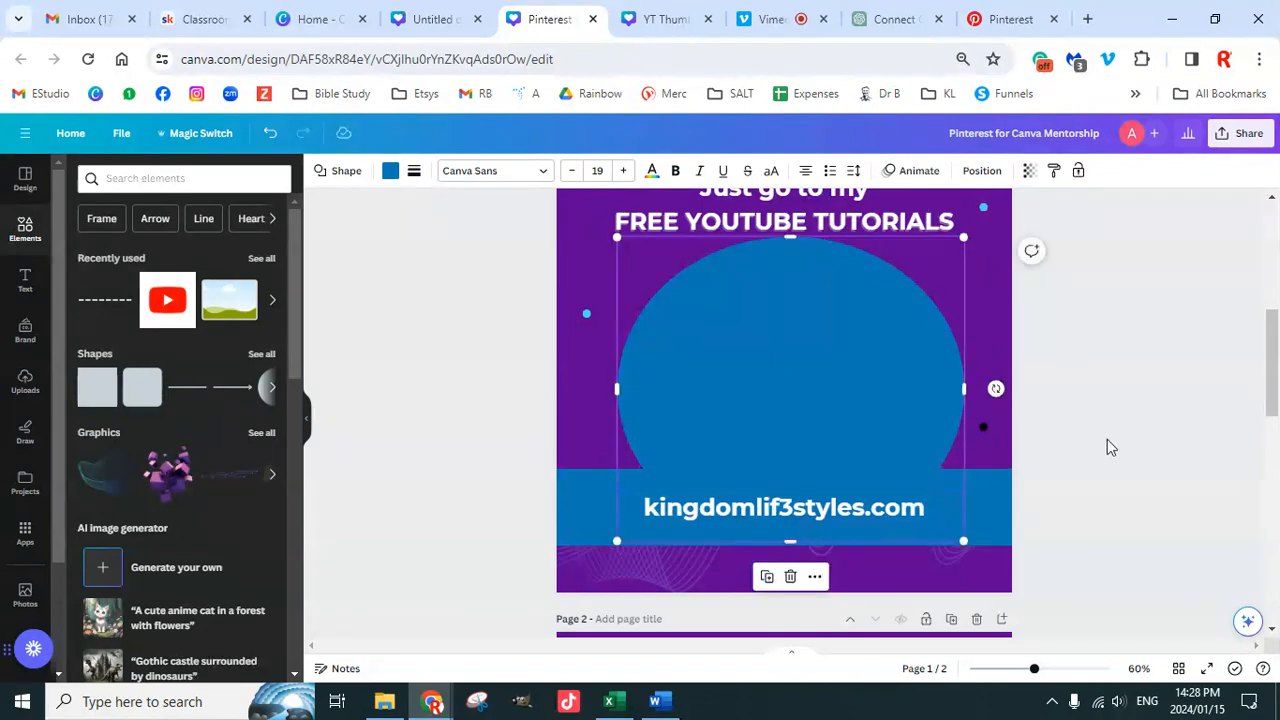
left_click(1161, 409)
Step: Send the blue circle backward behind the woman's photo and check the whole pin zoomed out
left_click(835, 266)
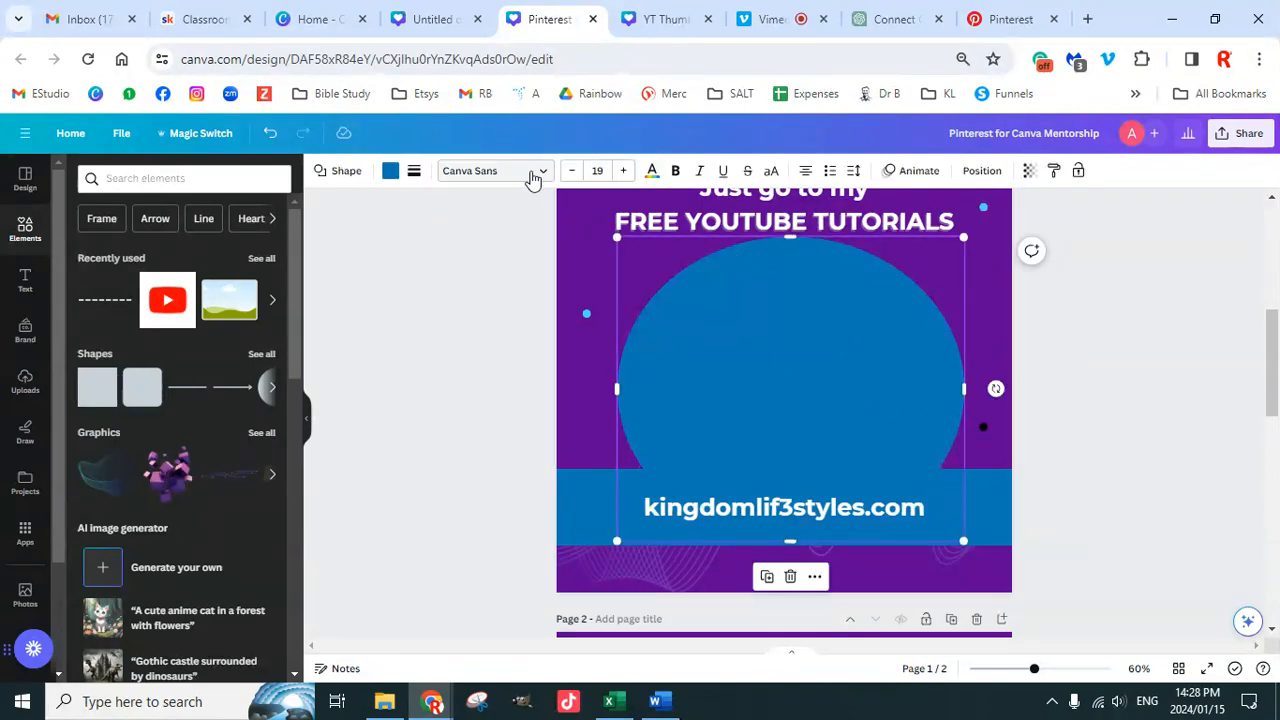
left_click(982, 171)
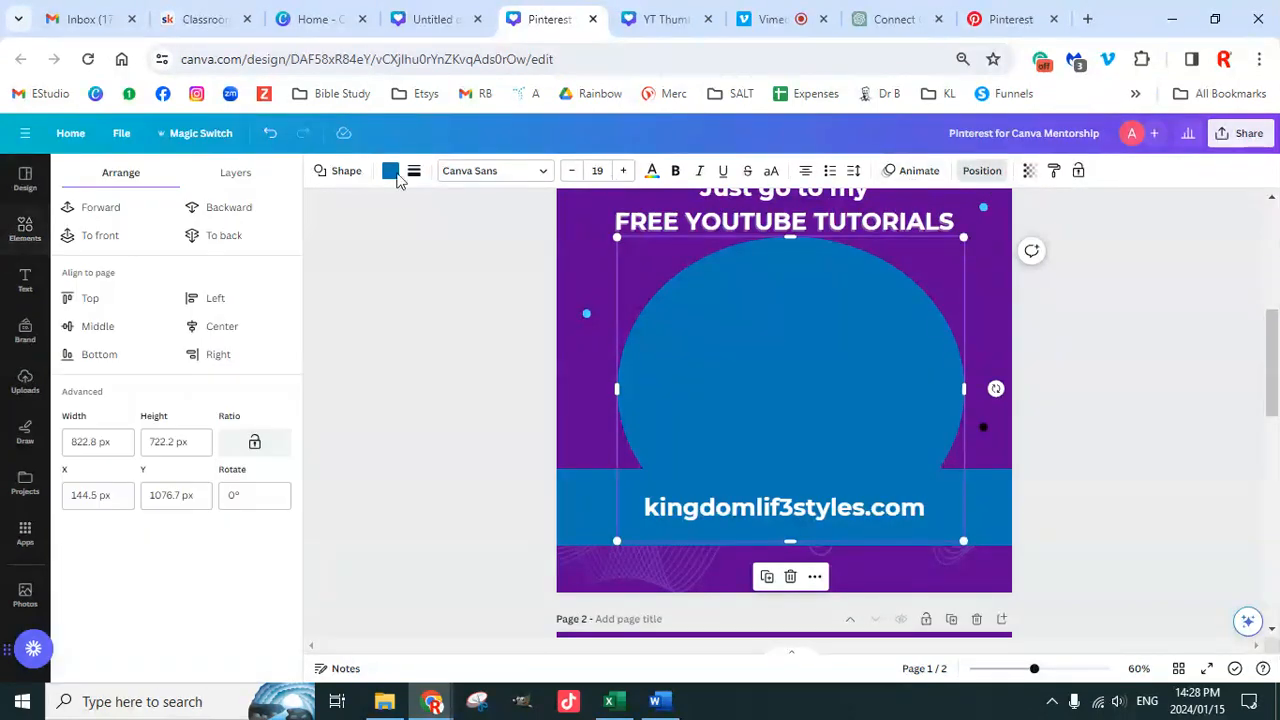
left_click(228, 210)
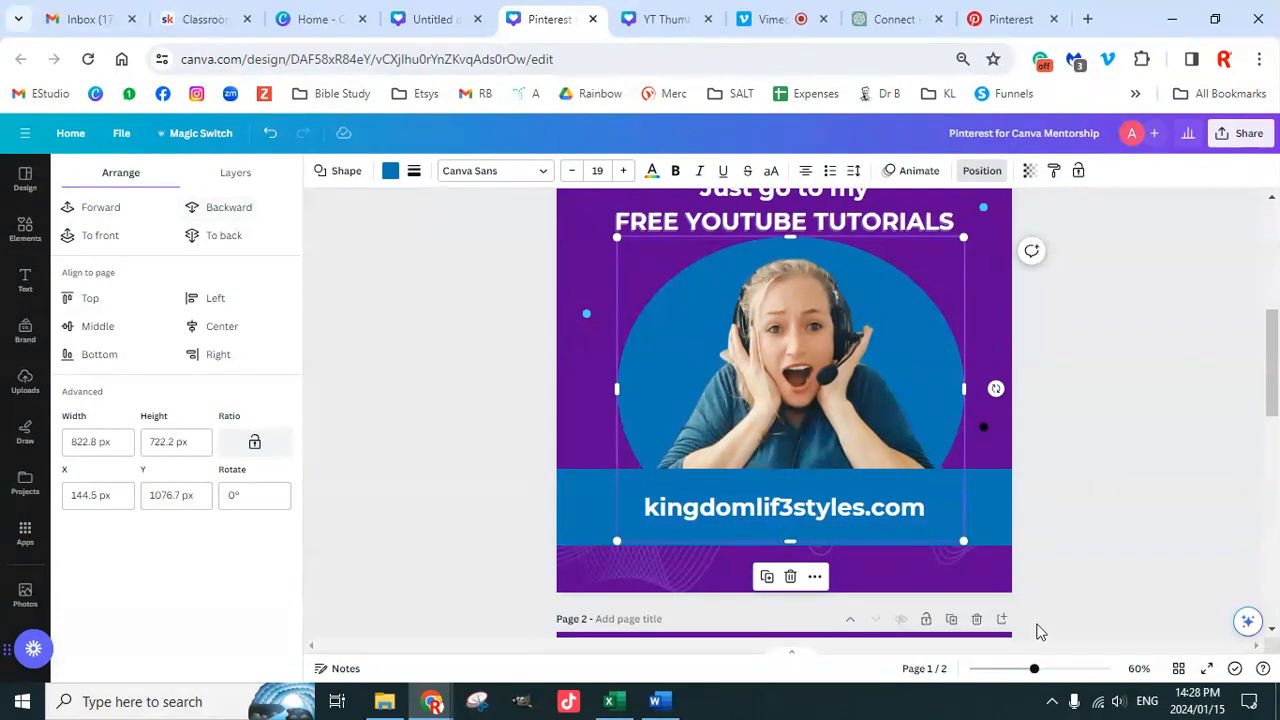
left_click_drag(1034, 670, 997, 670)
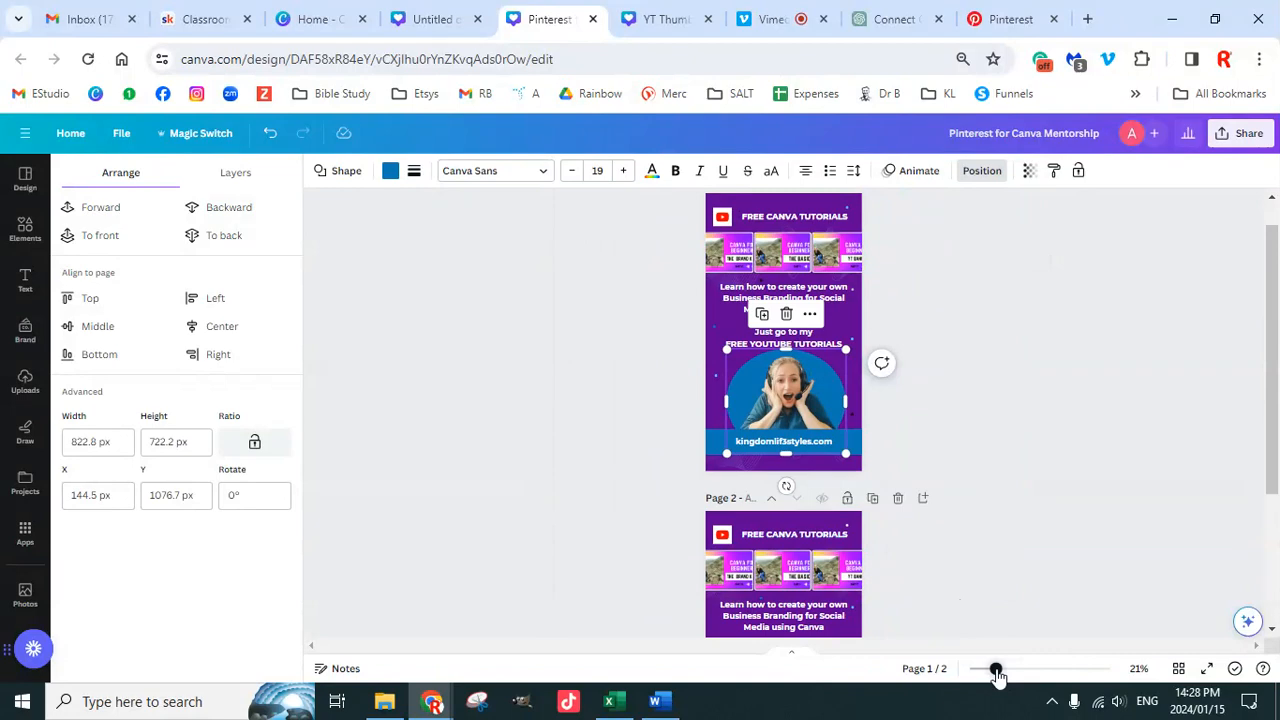
left_click_drag(997, 670, 1000, 670)
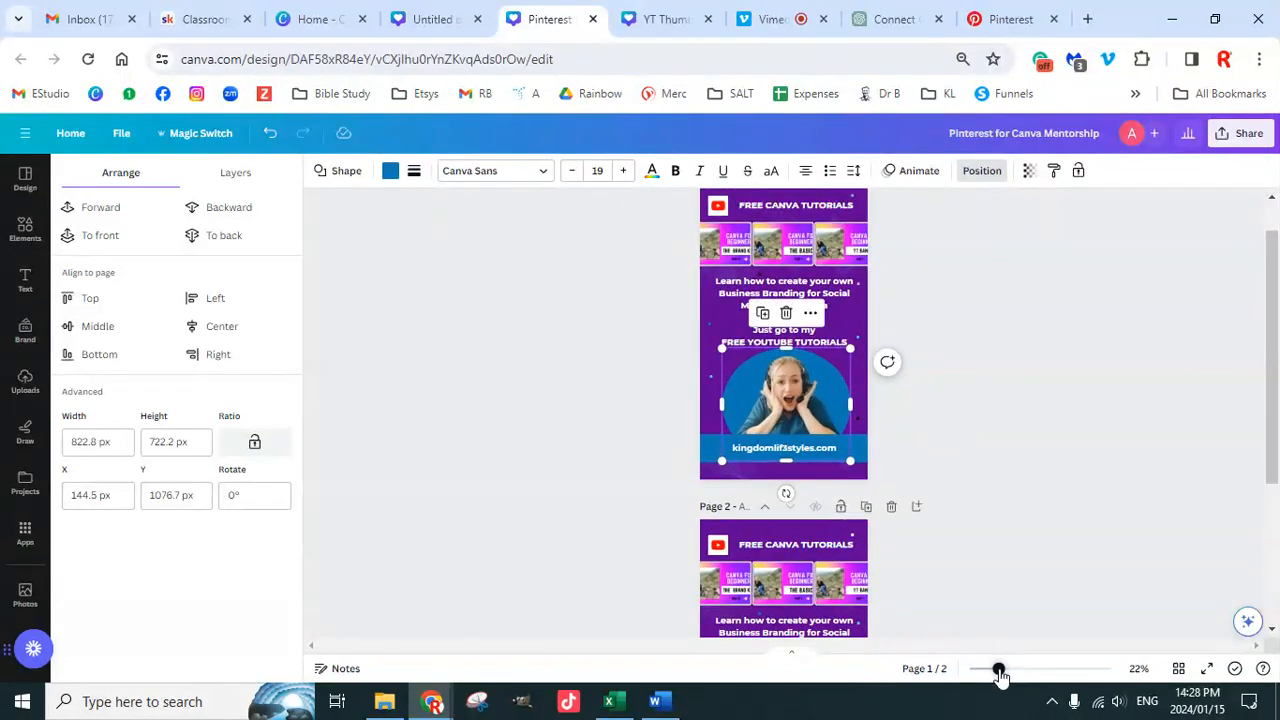
Step: Recolour the circle behind the woman's photo to white from the brand palette
left_click(390, 171)
left_click(222, 462)
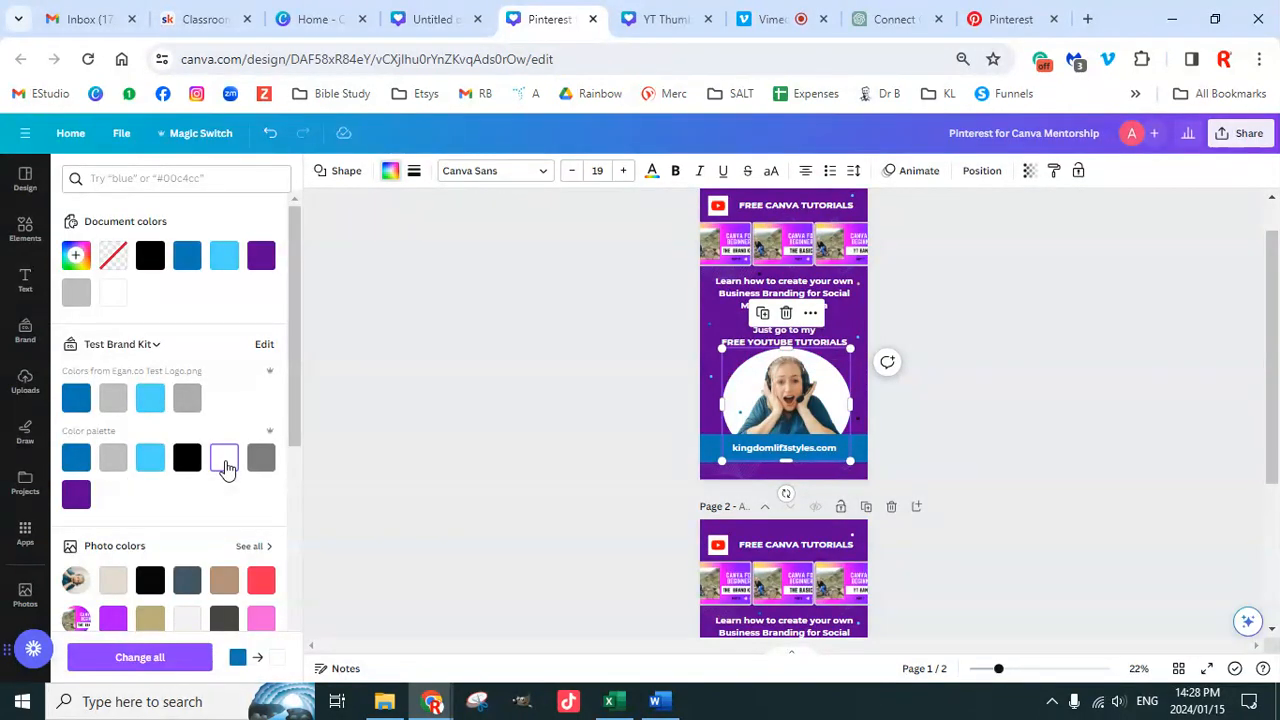
key("Escape")
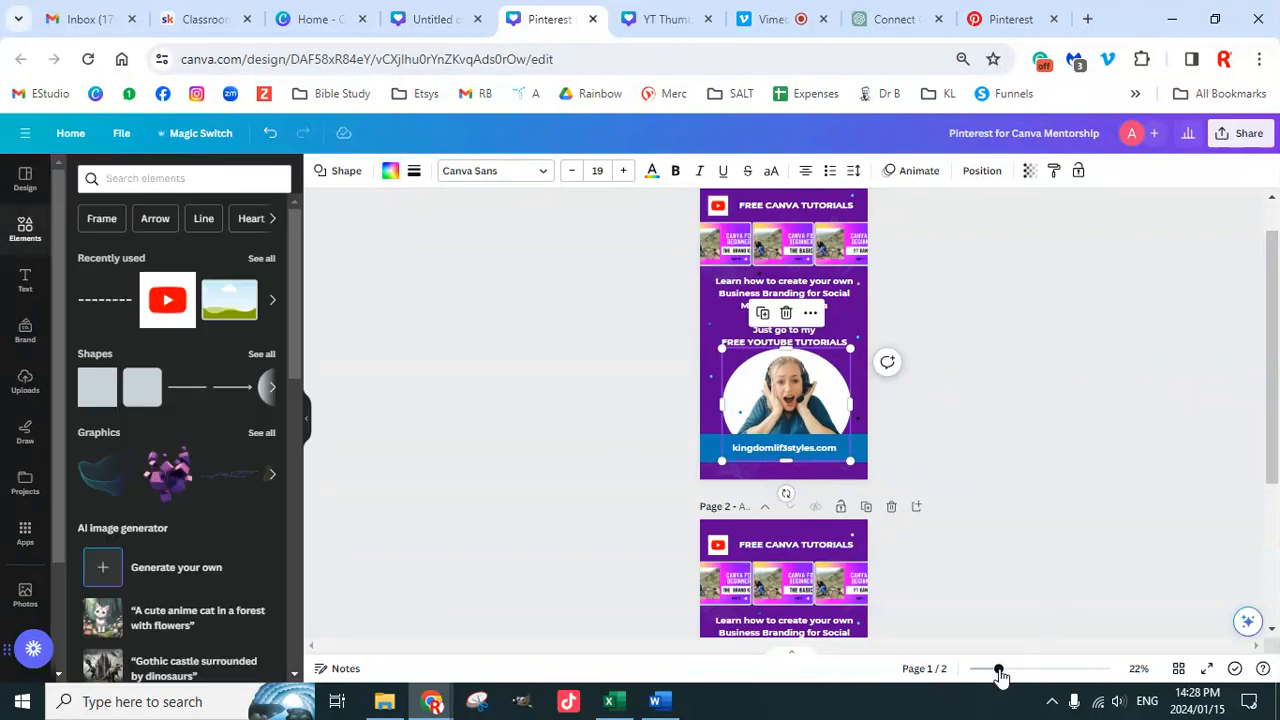
Step: Move the small blue dot off the white circle into the purple strip beneath the website banner
left_click_drag(999, 669, 1040, 677)
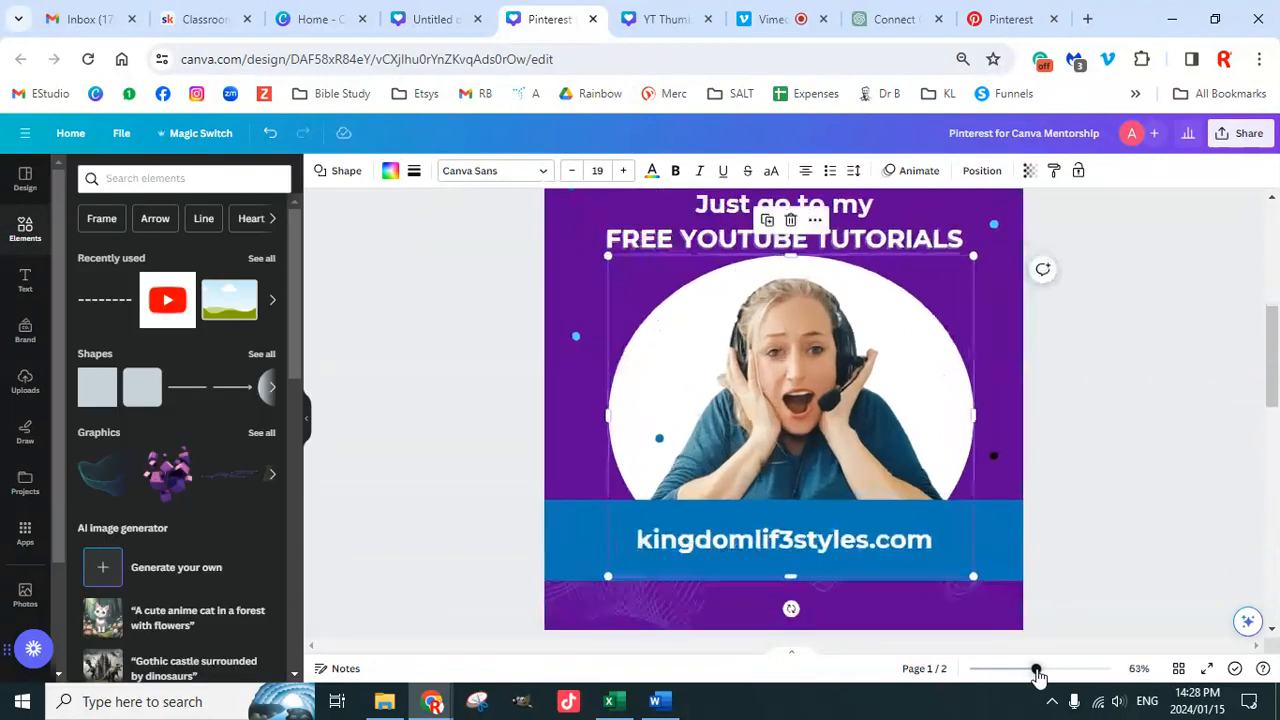
left_click(643, 457)
left_click_drag(651, 306, 610, 402)
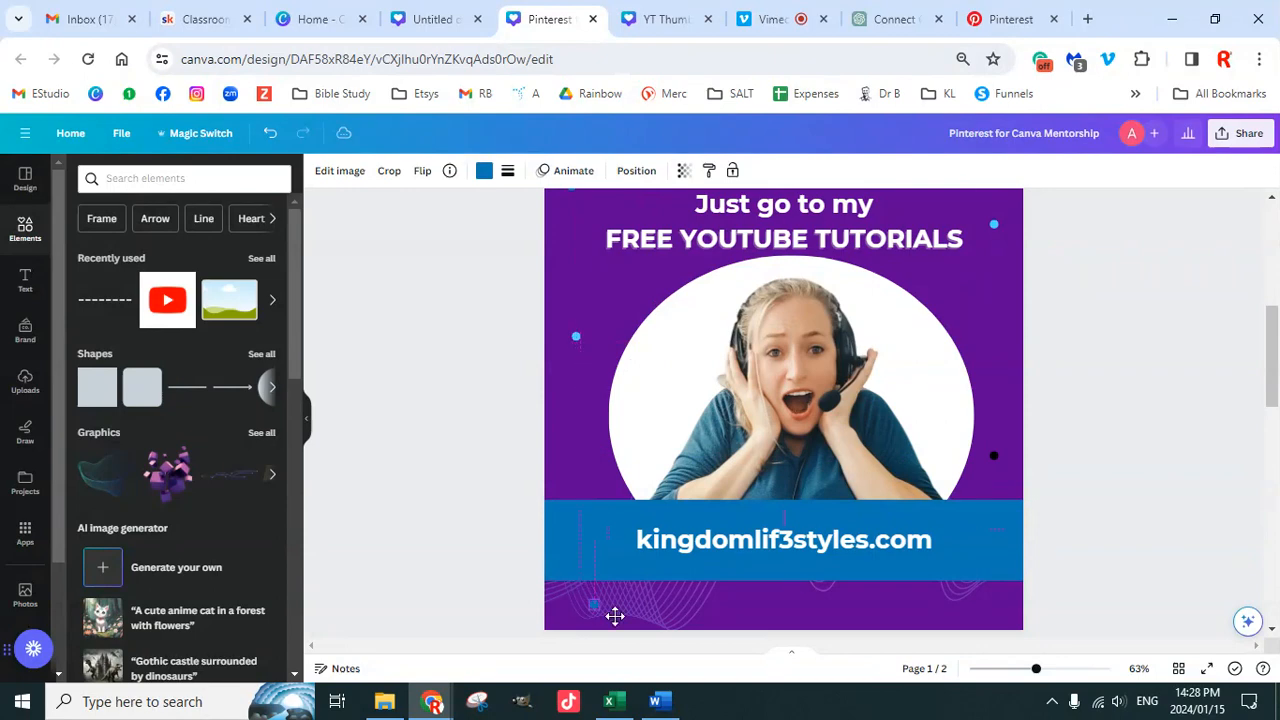
left_click(1128, 433)
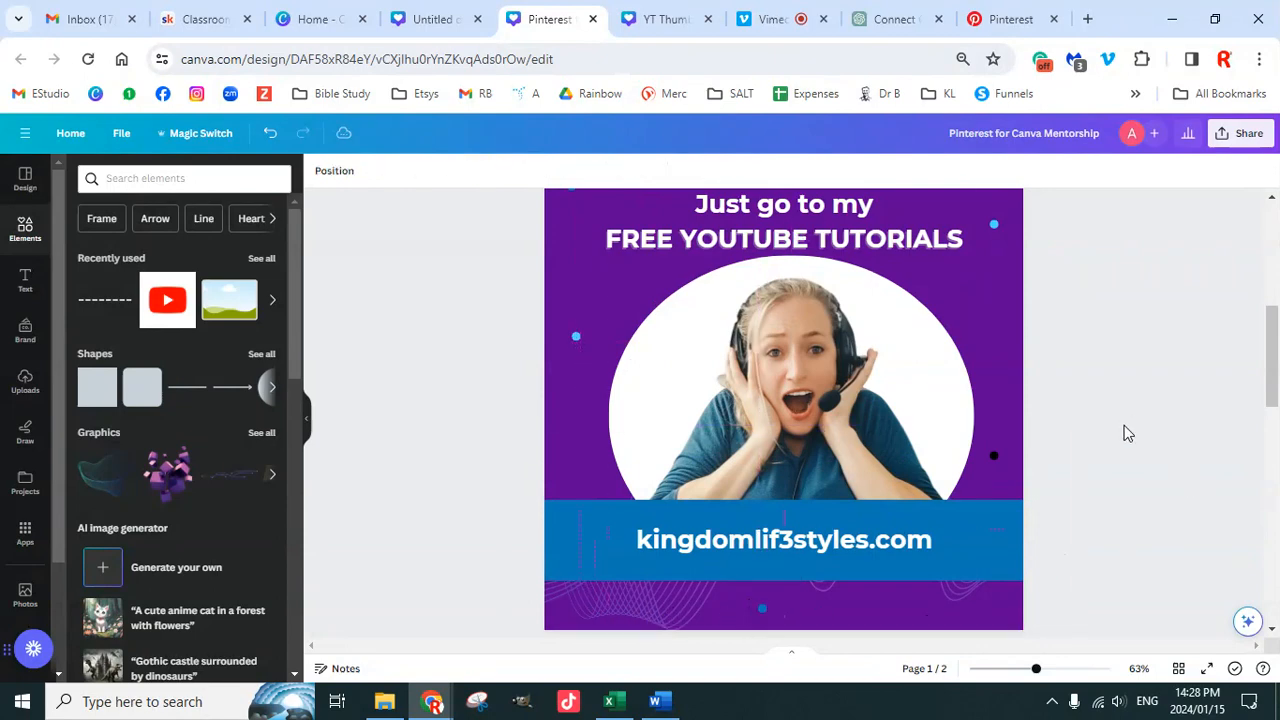
Step: Shrink the woman's photo slightly within the white circle and review the upper part of the pin
left_click(994, 467)
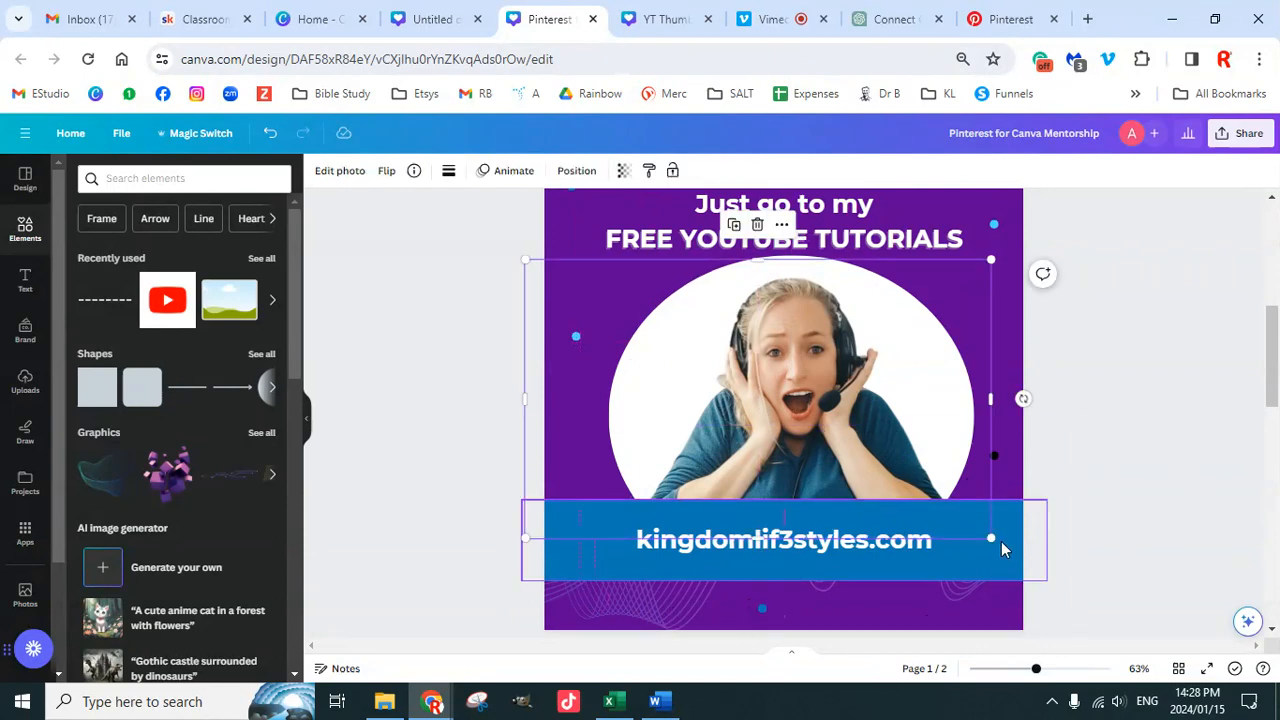
left_click_drag(991, 537, 982, 533)
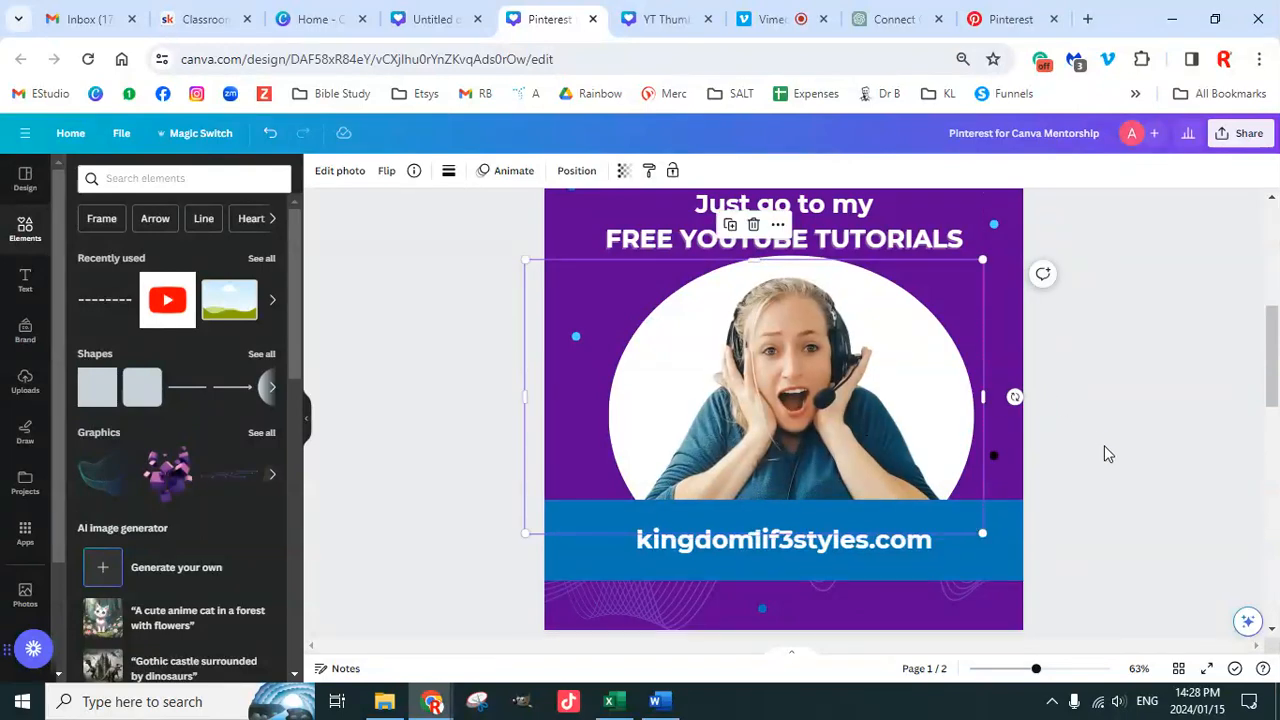
scroll(1110, 455, "up", 4)
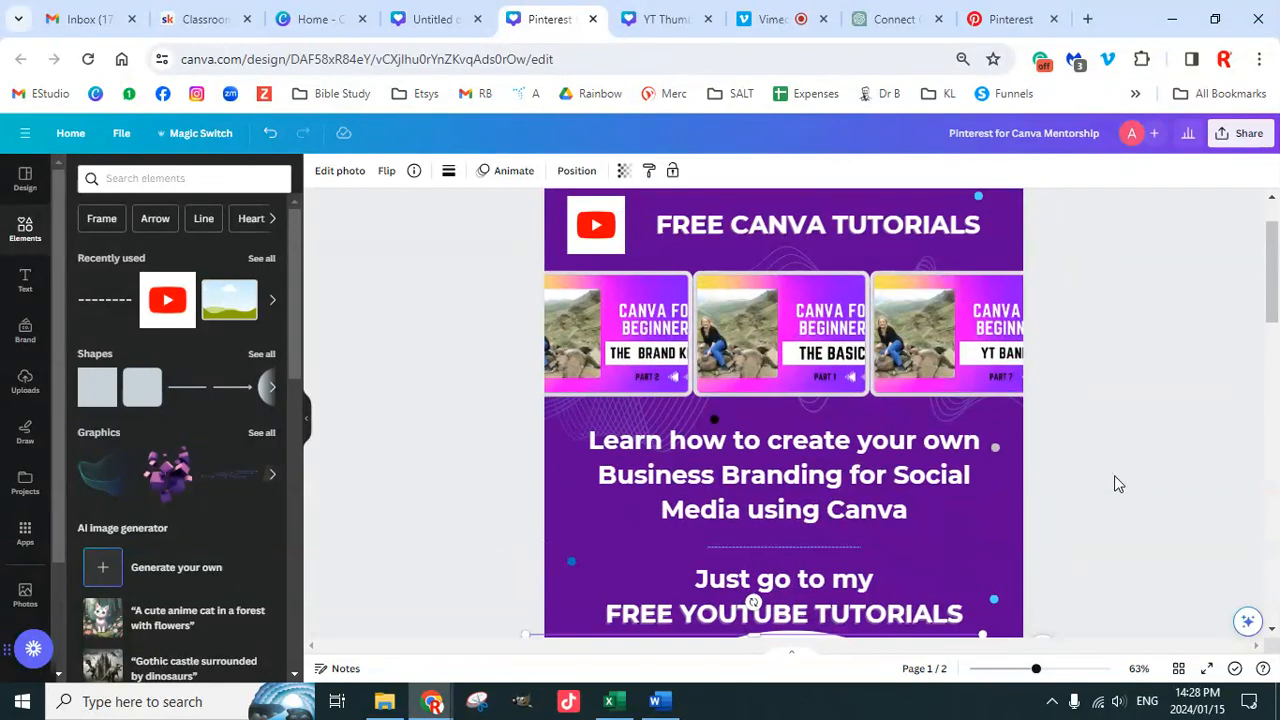
scroll(1114, 478, "down", 3)
Step: Search the elements for "sparkles" and add the first sparkle graphic to page 1
left_click(188, 178)
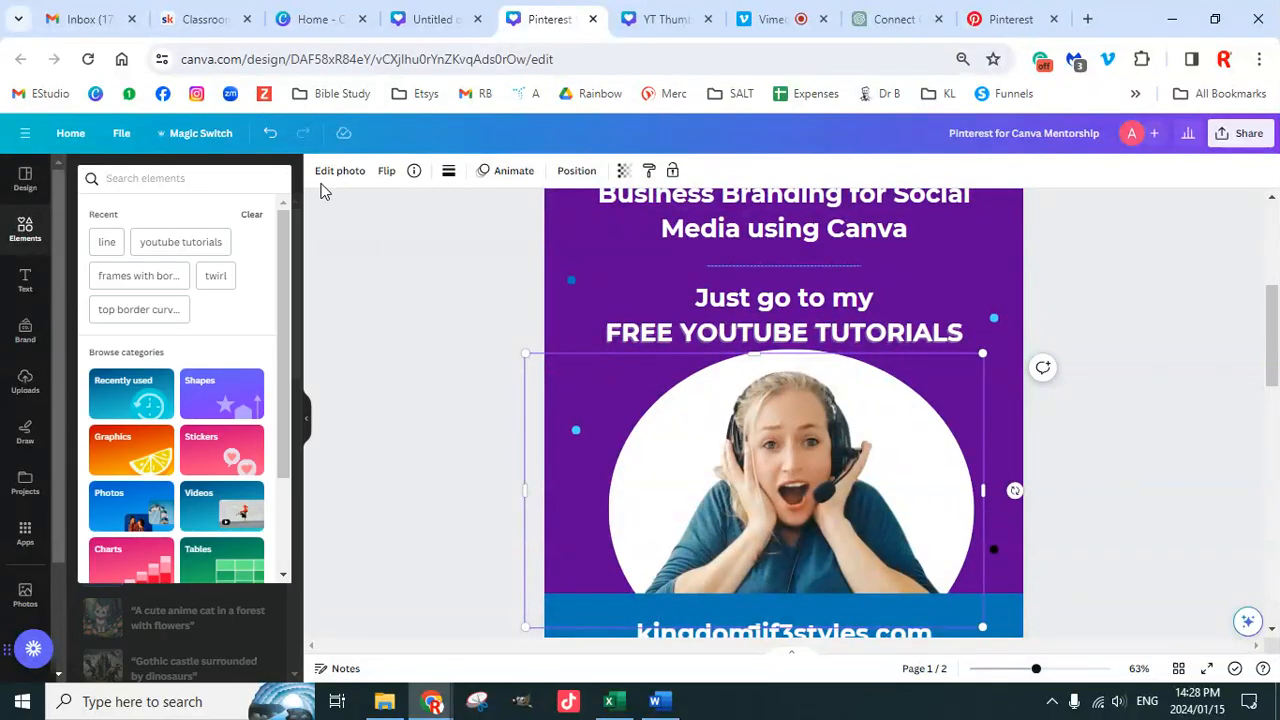
type("sparkles")
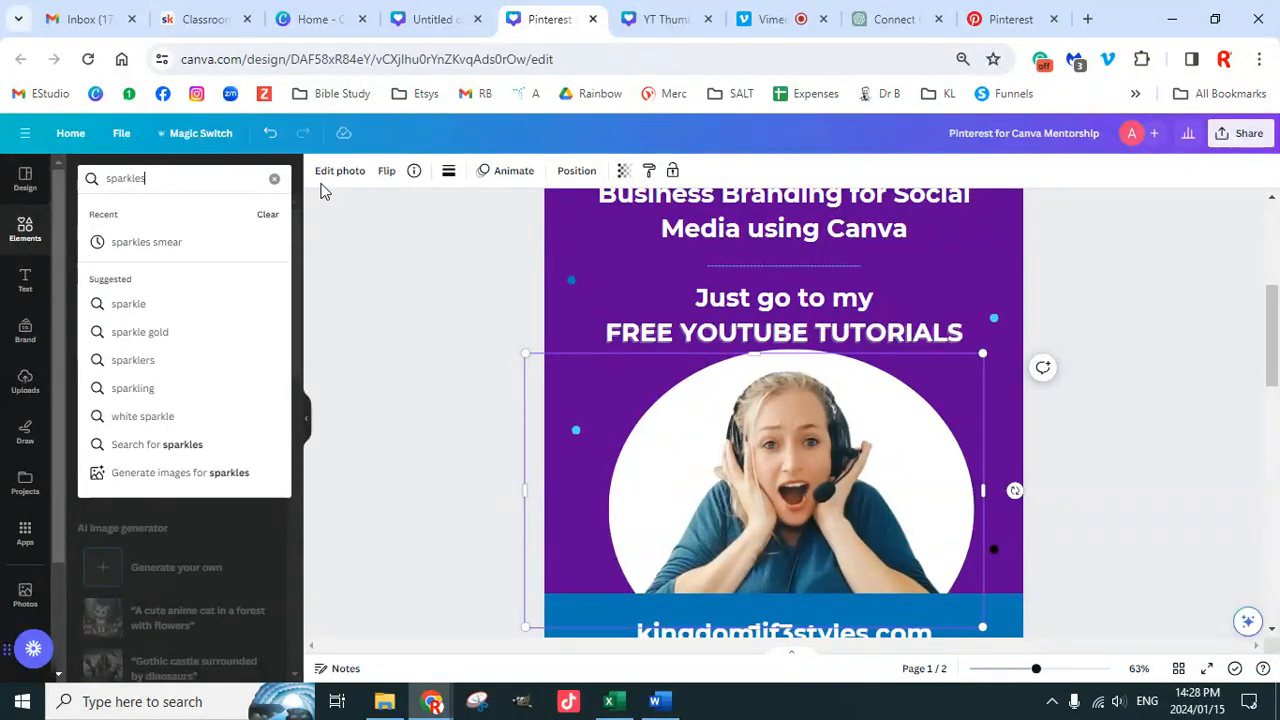
key("Return")
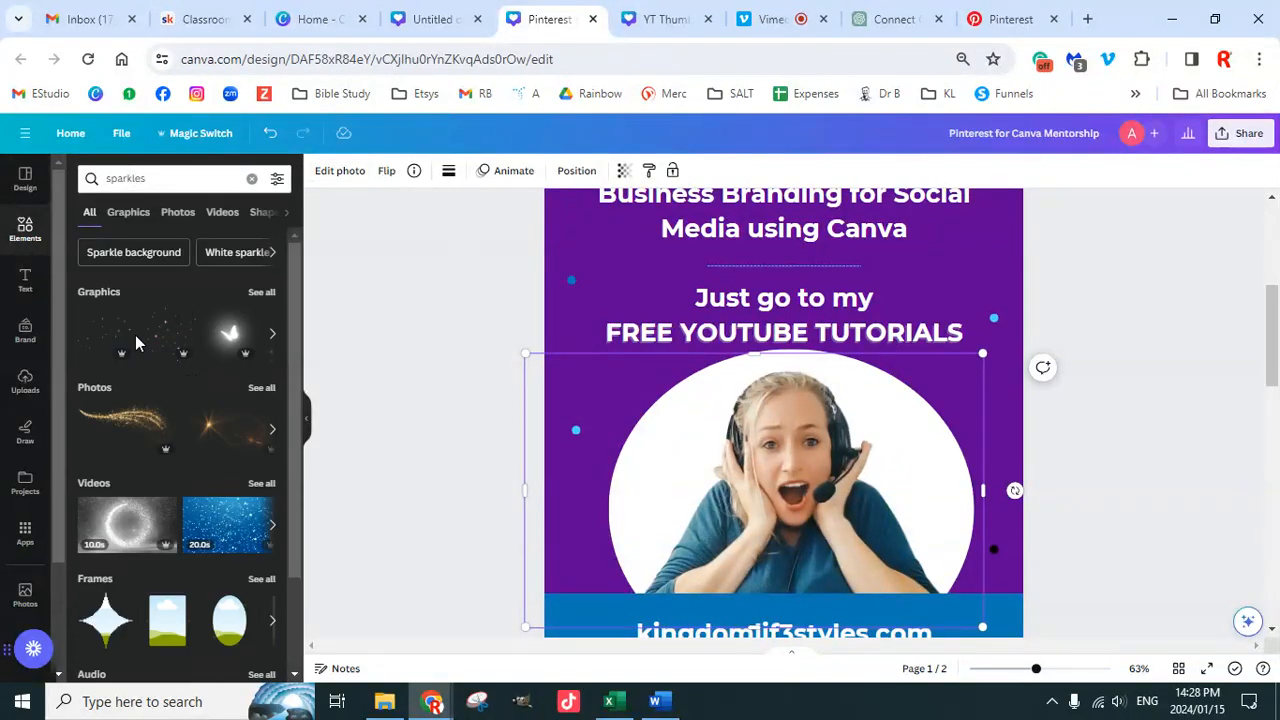
left_click(140, 335)
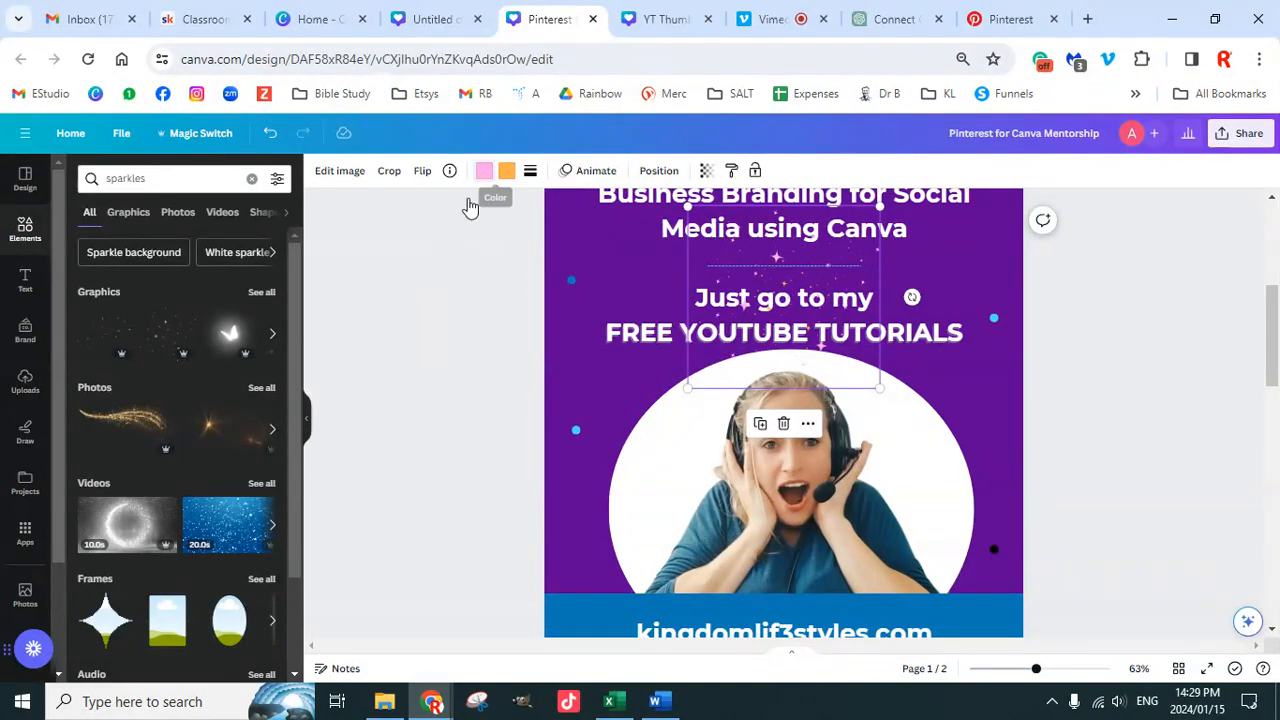
Step: Recolour the sparkle graphic, replacing its pink with the brand purple and its orange with the brand light grey
left_click(484, 171)
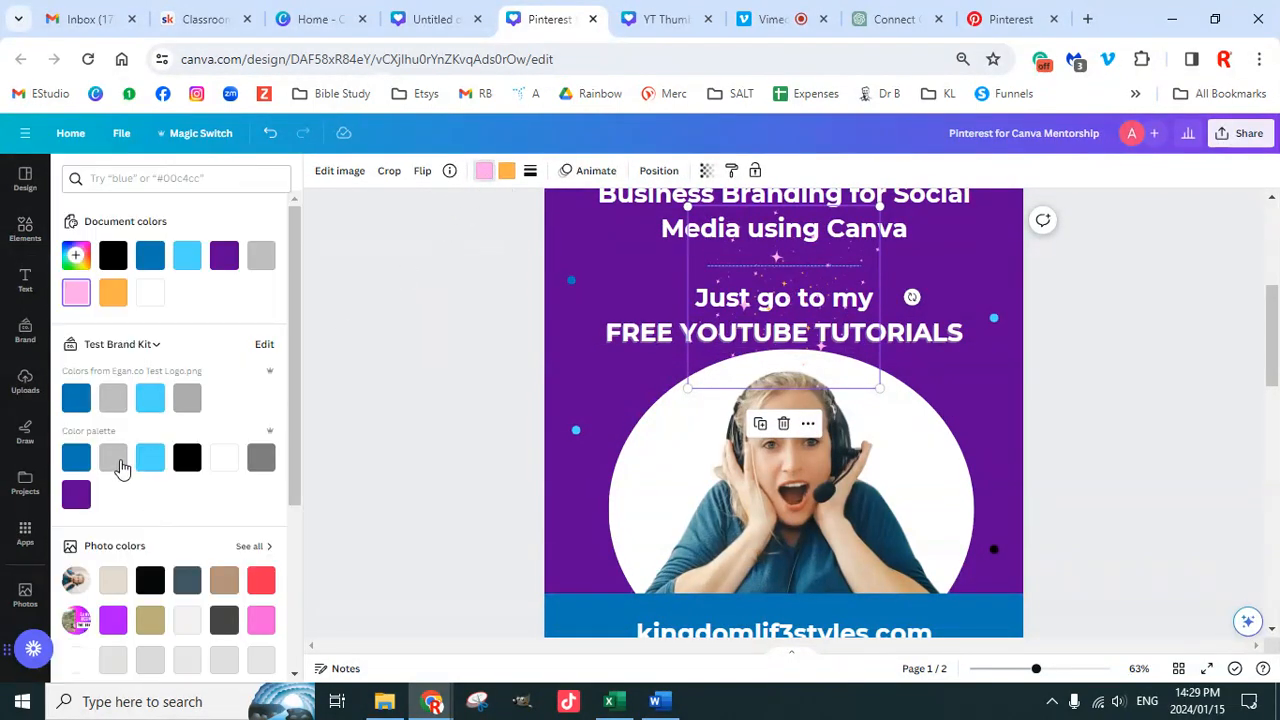
left_click(76, 494)
left_click(507, 171)
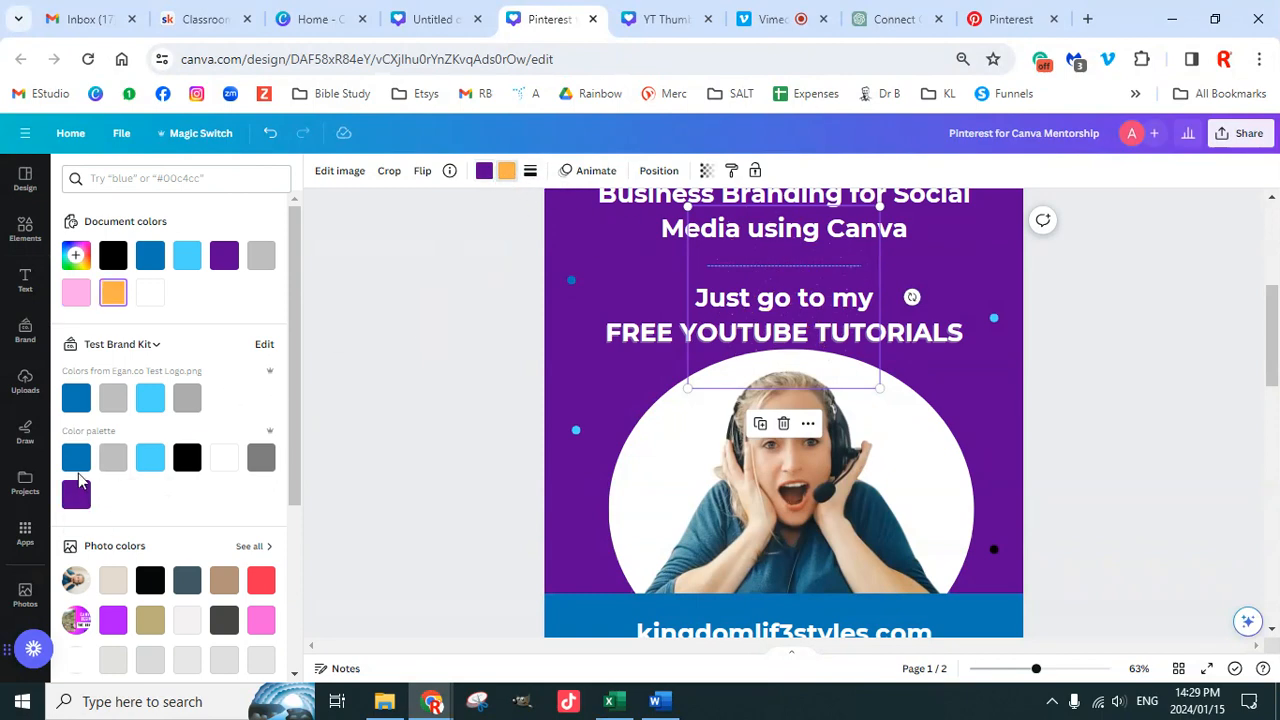
left_click(113, 457)
Step: Move the sparkles over the white circle and enlarge them to about 828 by 786 px
left_click_drag(791, 286, 707, 458)
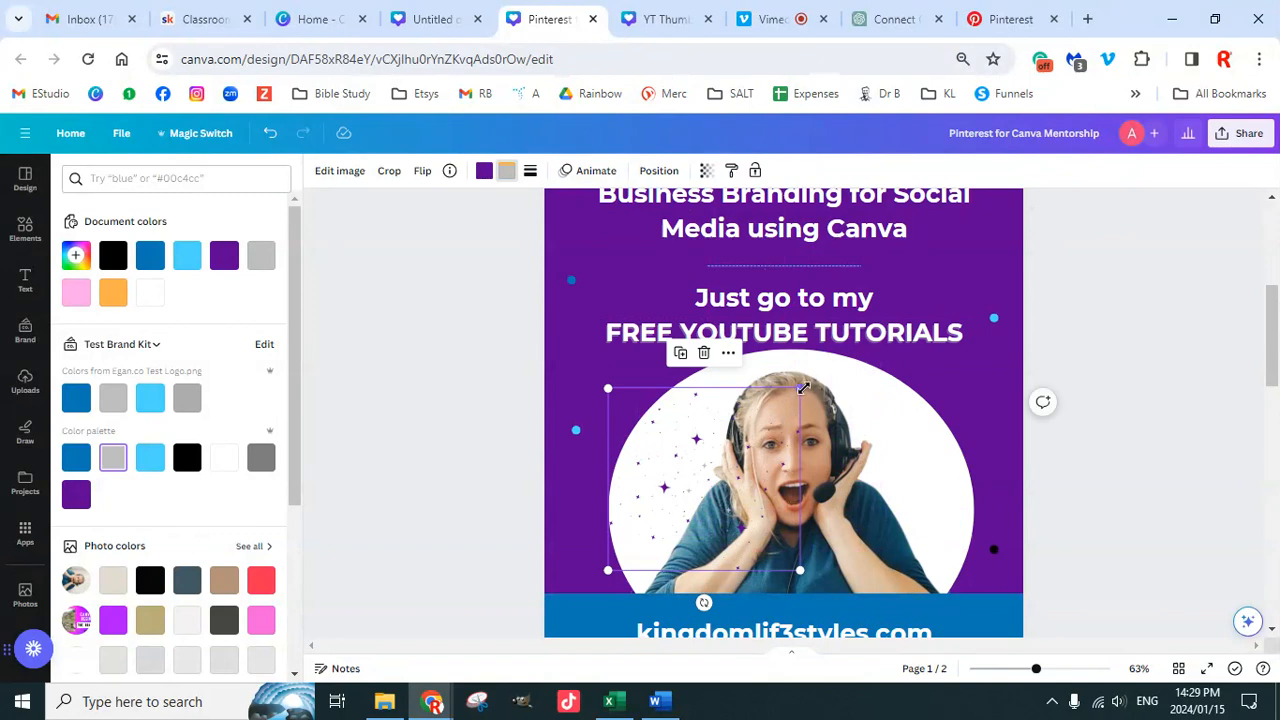
left_click_drag(803, 387, 935, 405)
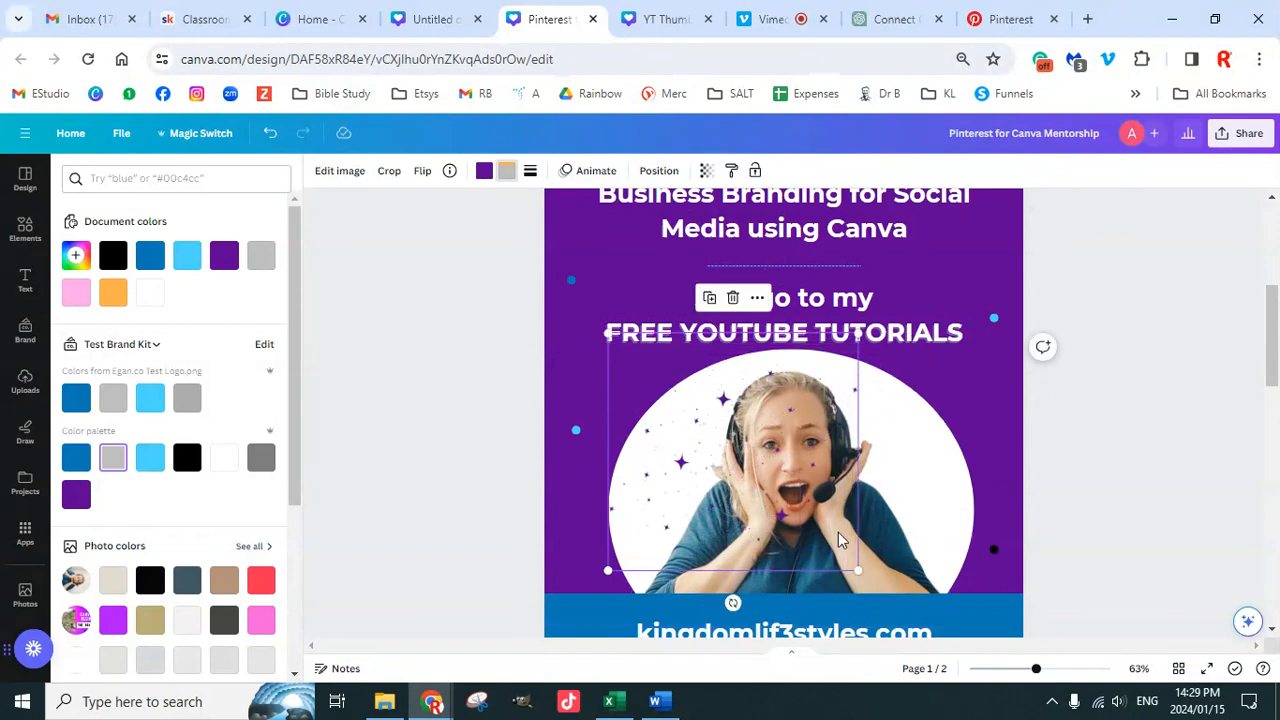
left_click_drag(855, 569, 955, 600)
left_click_drag(955, 340, 1008, 339)
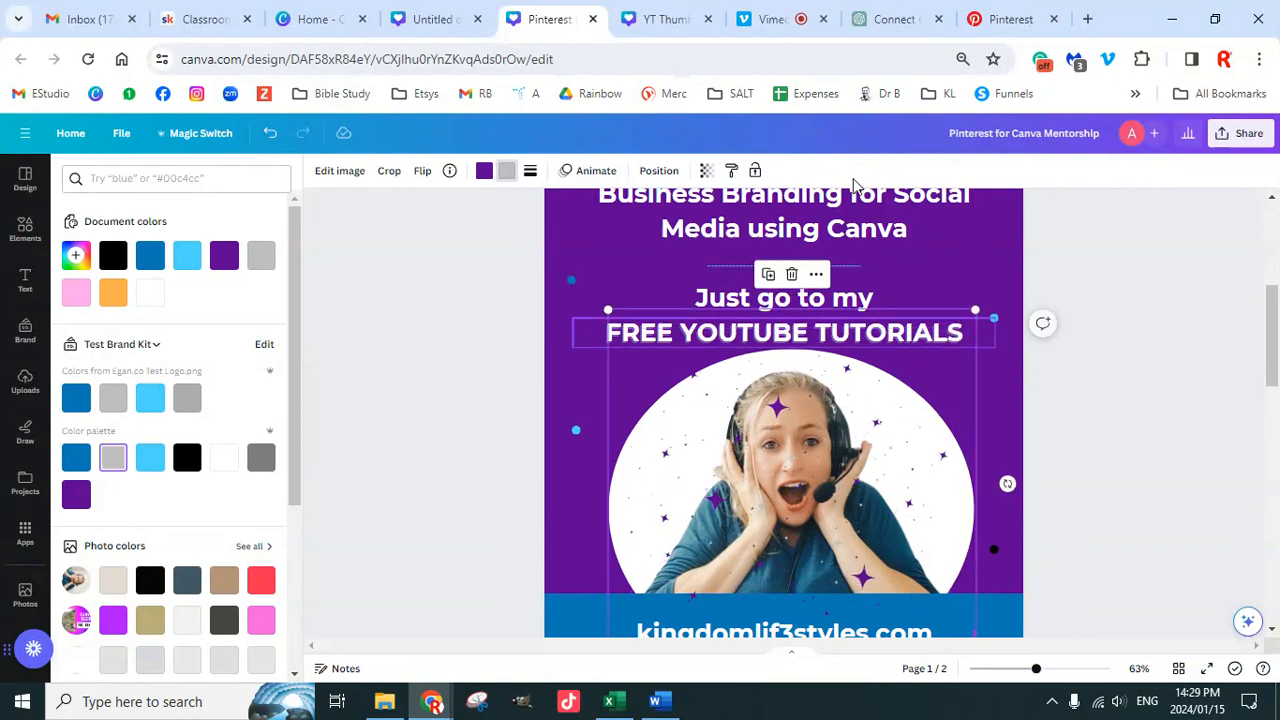
Step: Send the sparkles backward behind the woman's photo and website banner, and check the whole pin zoomed out
left_click(659, 170)
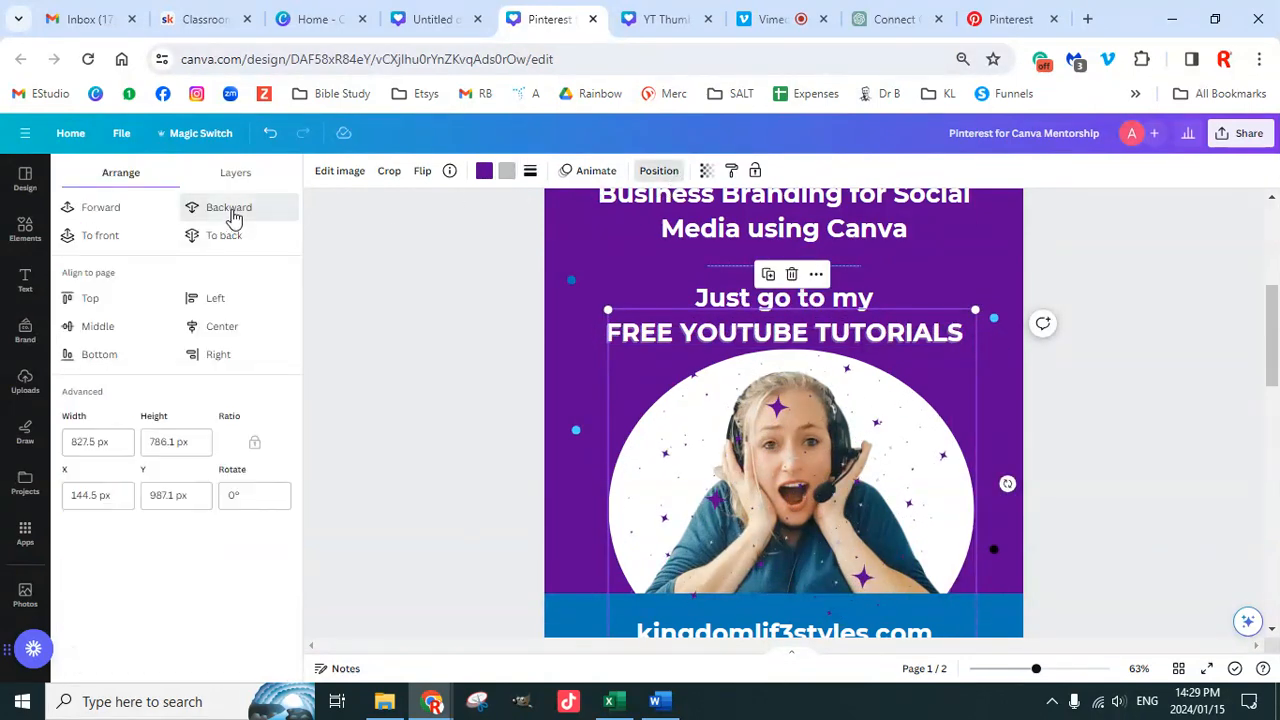
left_click(231, 208)
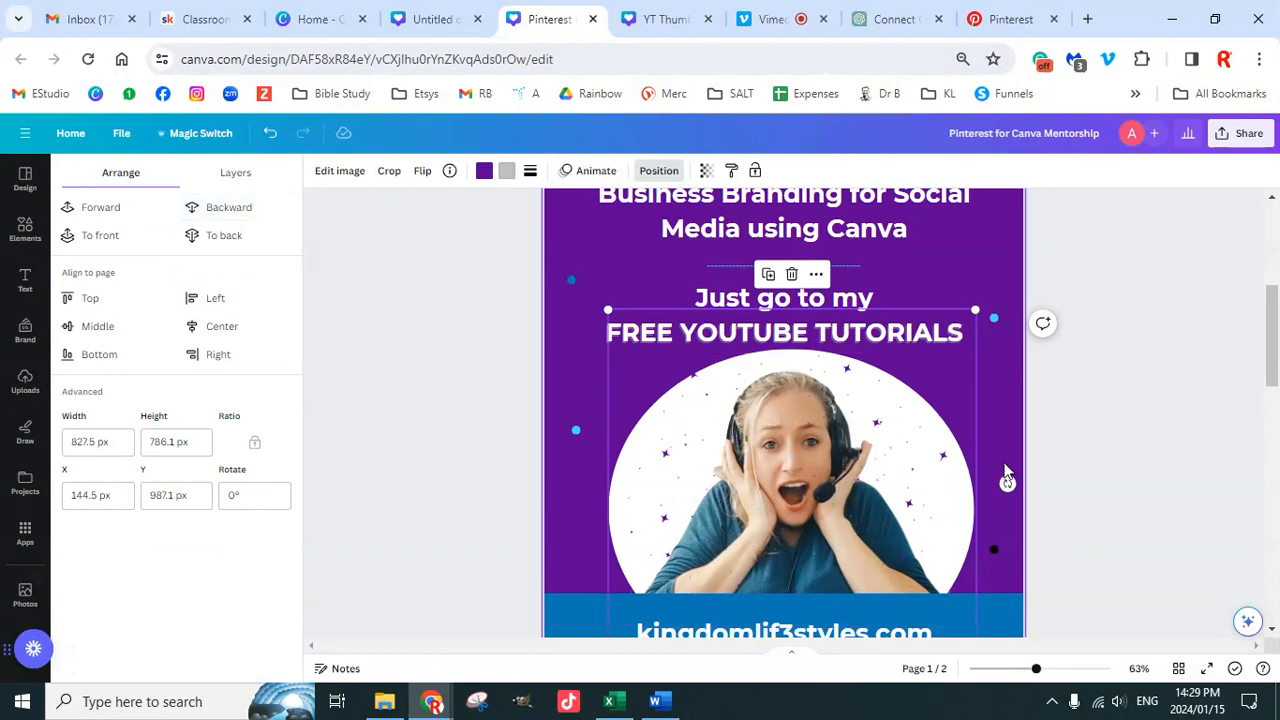
left_click(1136, 440)
left_click(1143, 535)
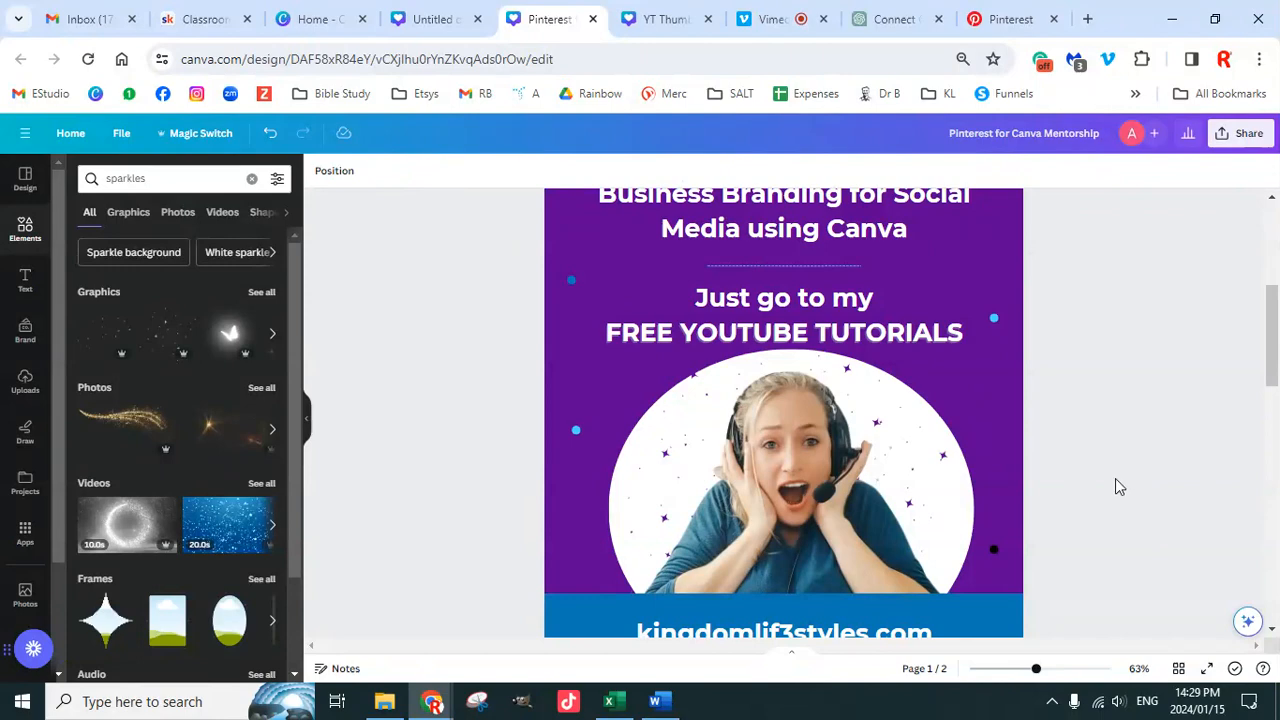
left_click_drag(1036, 668, 1010, 673)
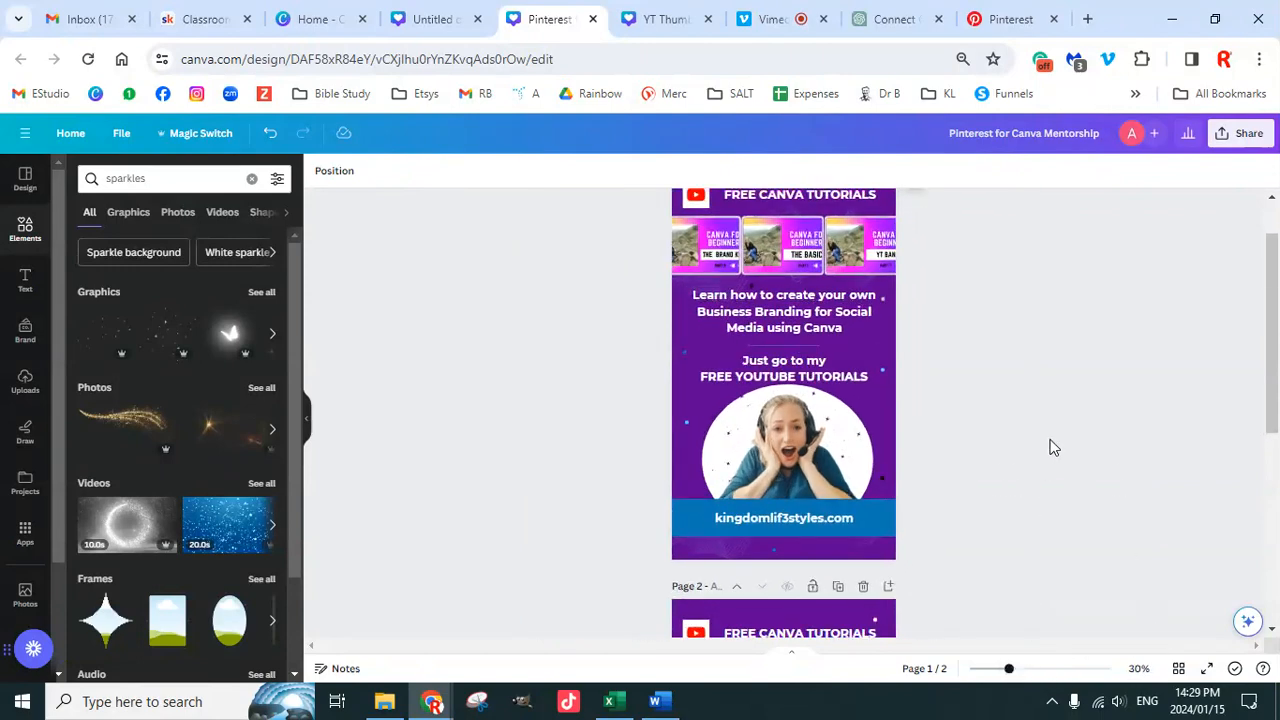
Step: Compare the two pages and delete page 2, the version without the white circle
scroll(995, 495, "up", 1)
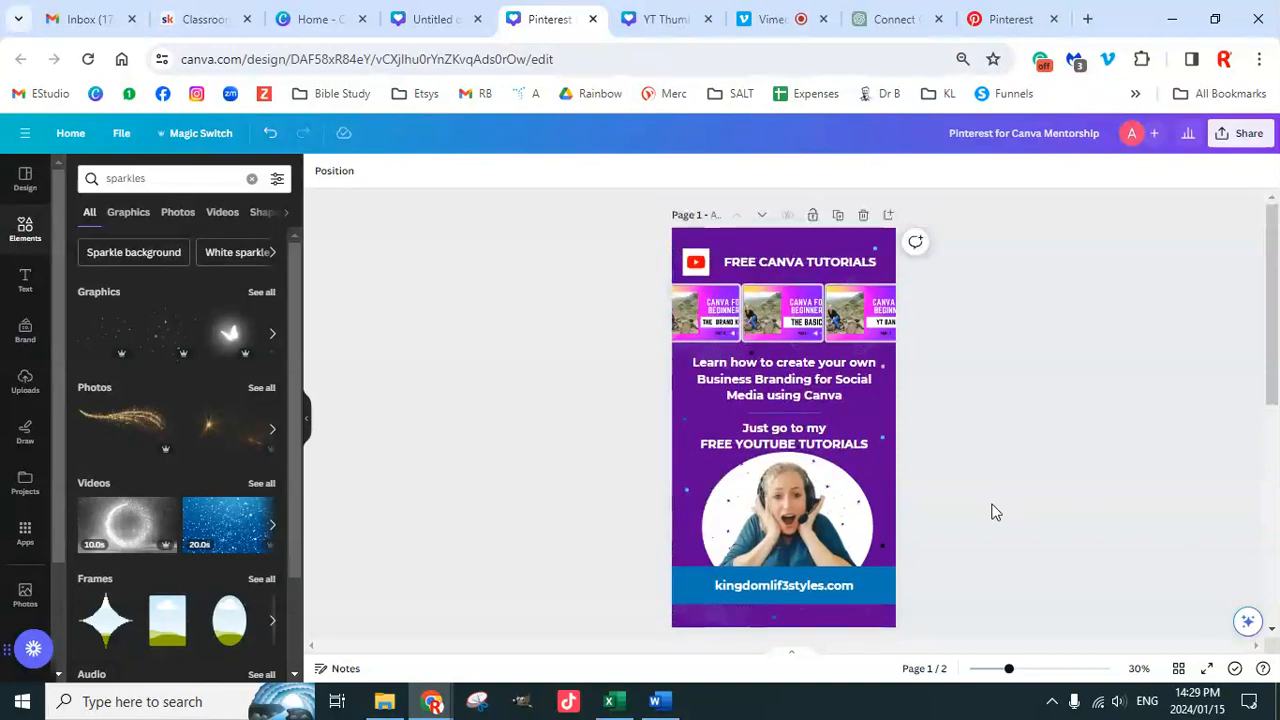
scroll(988, 526, "down", 1)
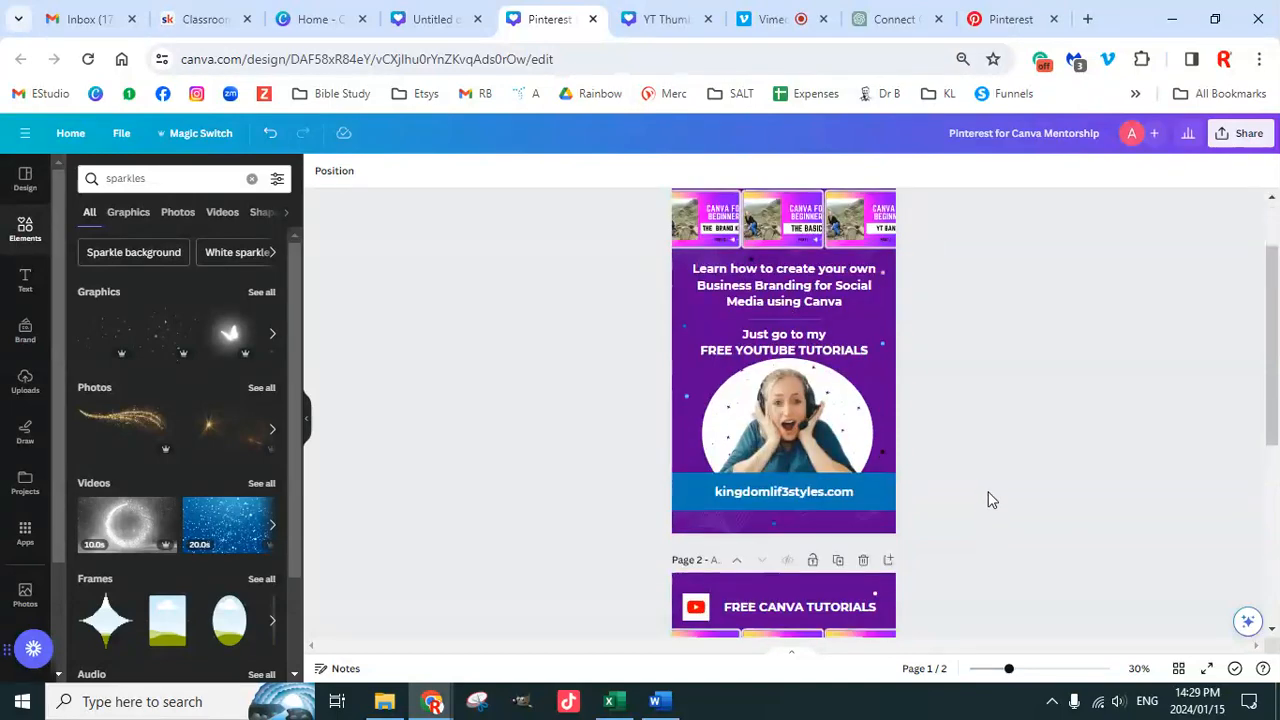
scroll(973, 516, "up", 1)
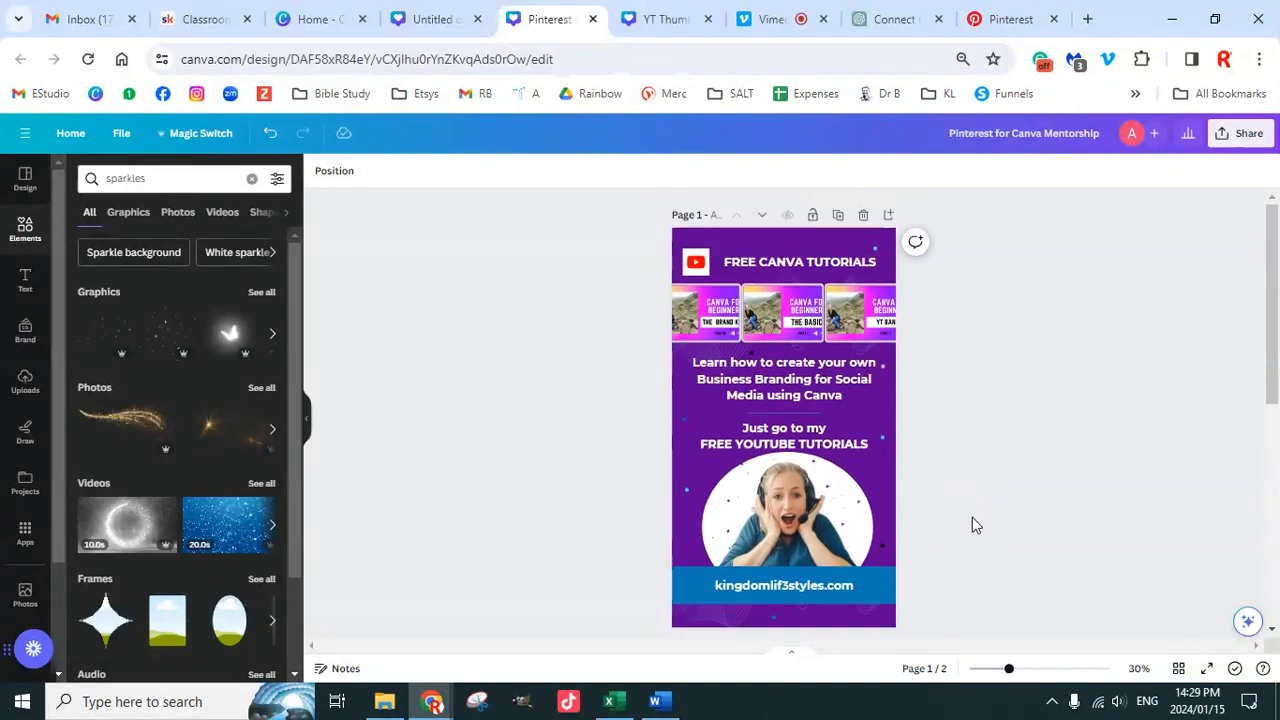
scroll(972, 517, "down", 4)
scroll(972, 518, "down", 2)
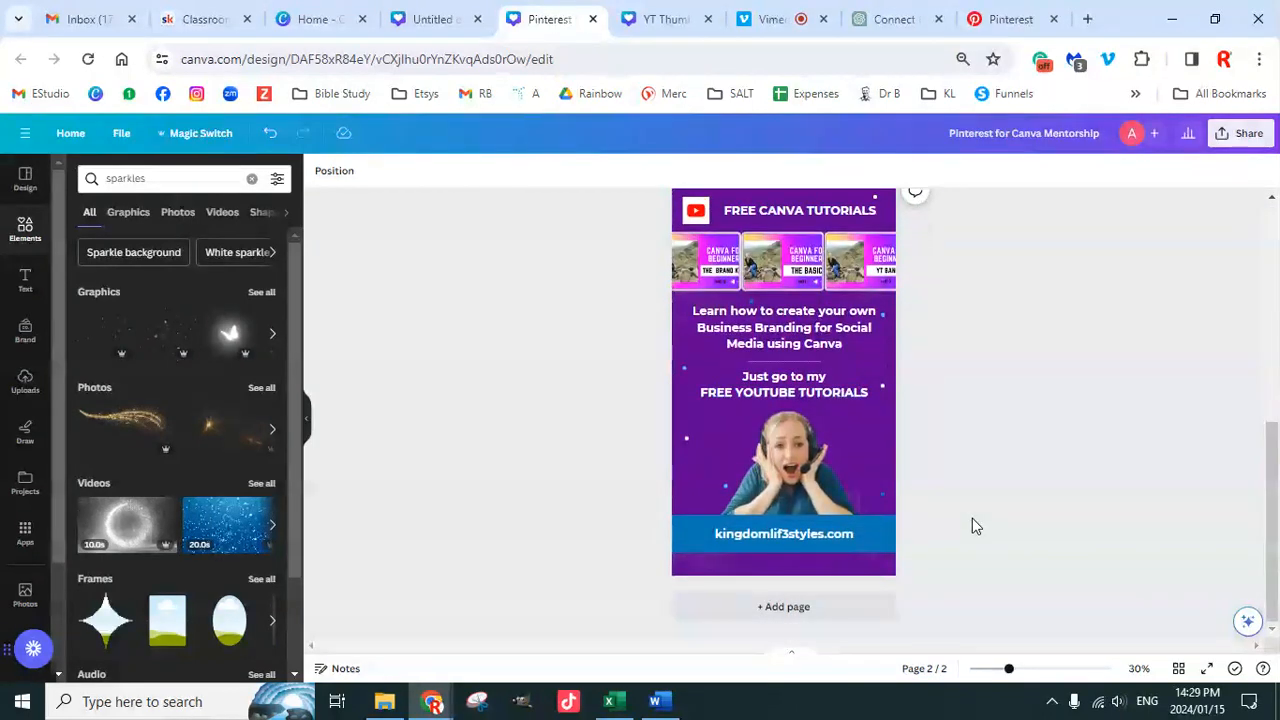
scroll(972, 518, "up", 2)
left_click(871, 343)
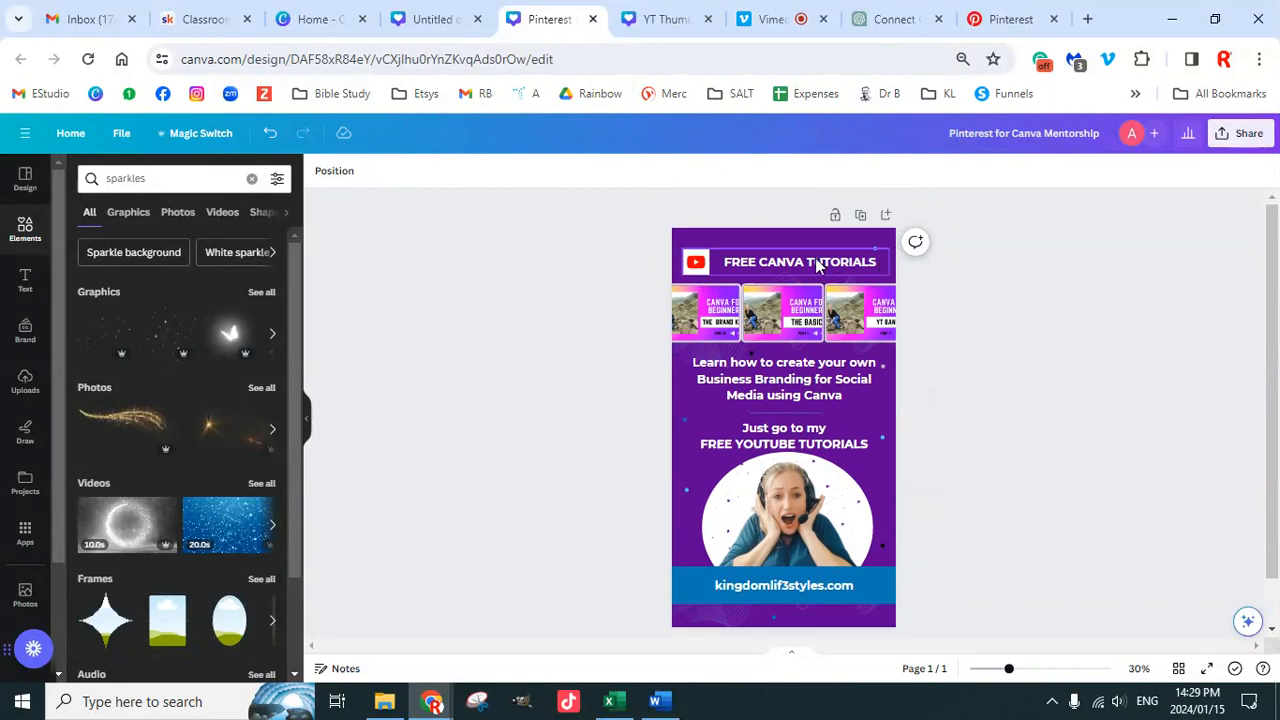
Step: Try the #8c52ff to #5ce1e6 gradient on the page background and settle on the dark blue to pinkish-violet default gradient
left_click(680, 529)
left_click(725, 255)
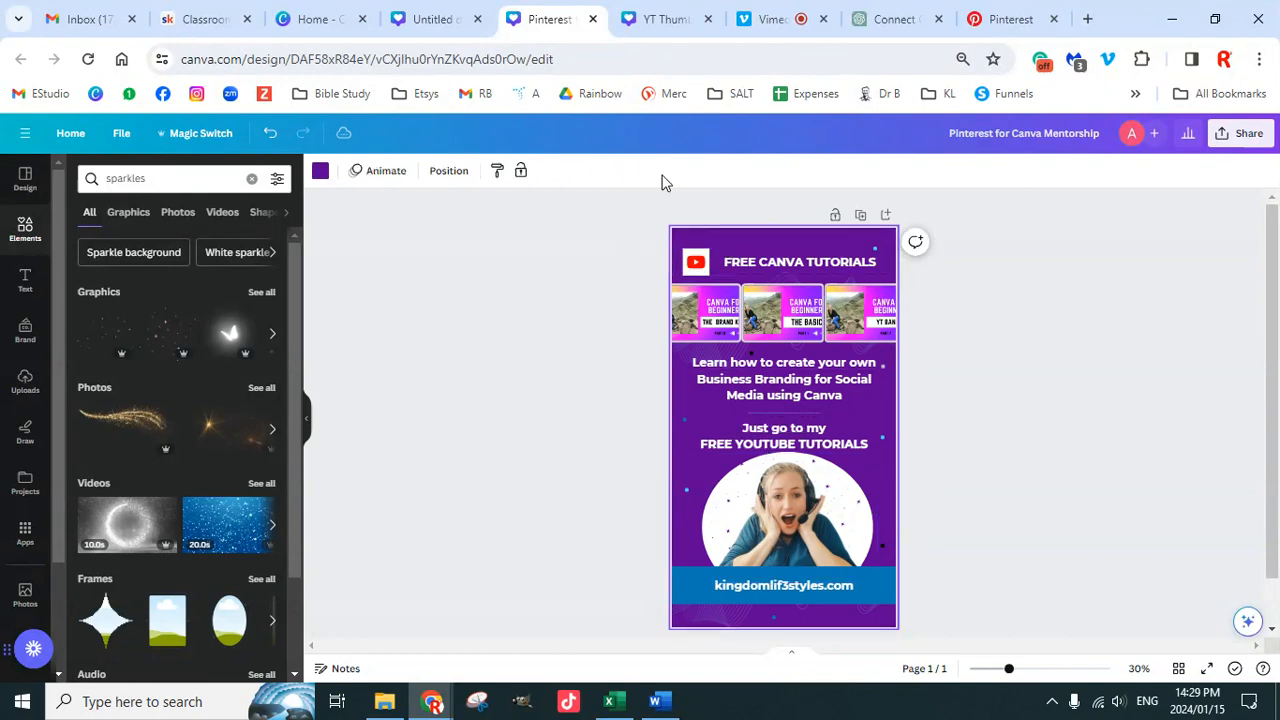
left_click(320, 170)
scroll(190, 557, "down", 5)
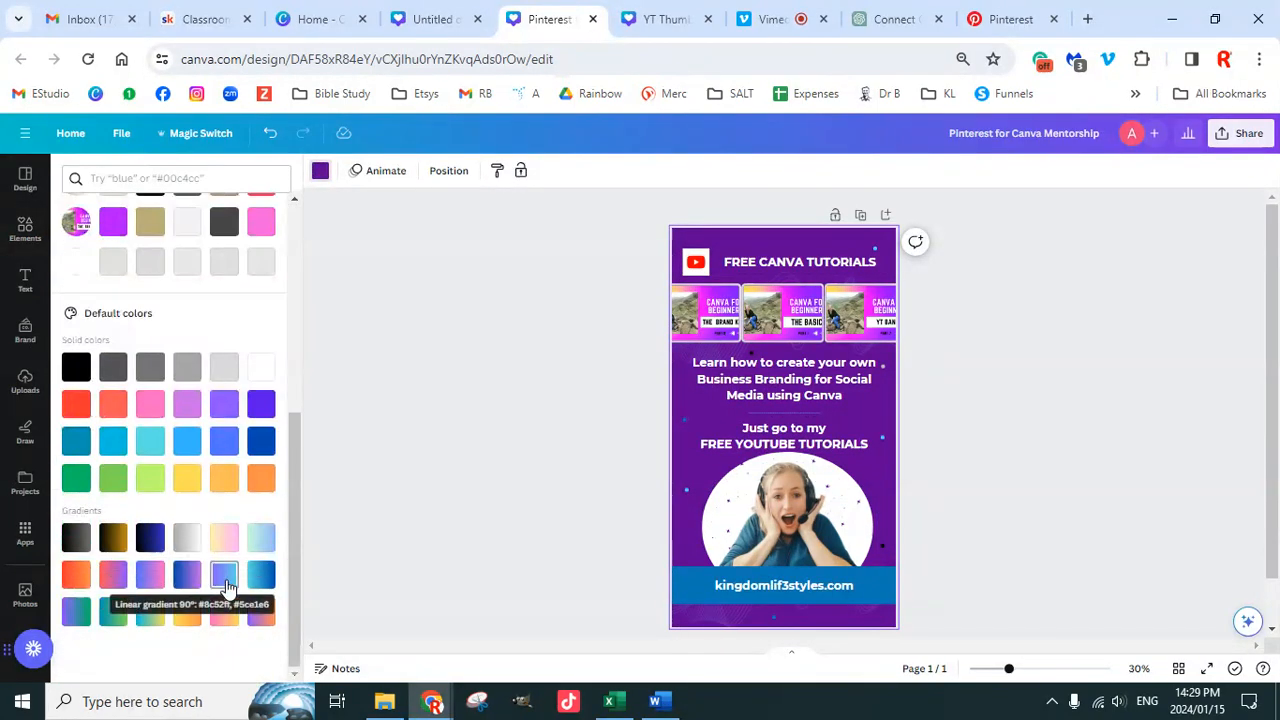
left_click(224, 587)
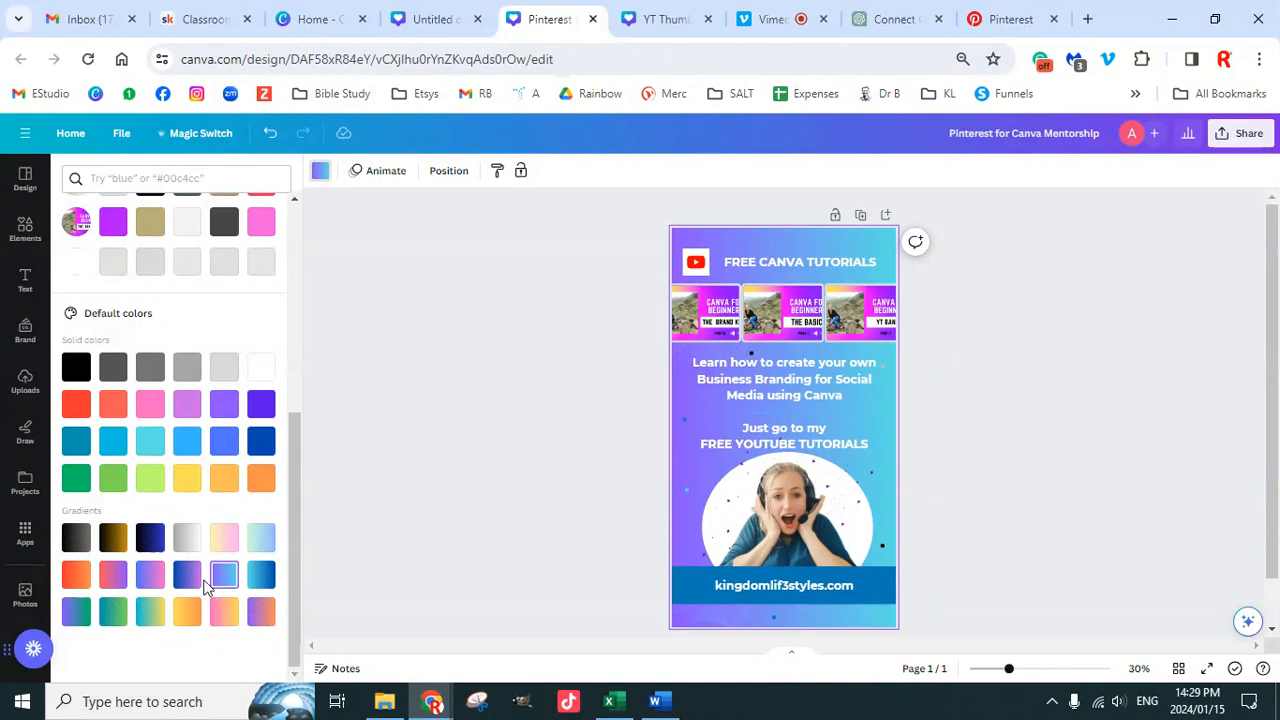
left_click(188, 578)
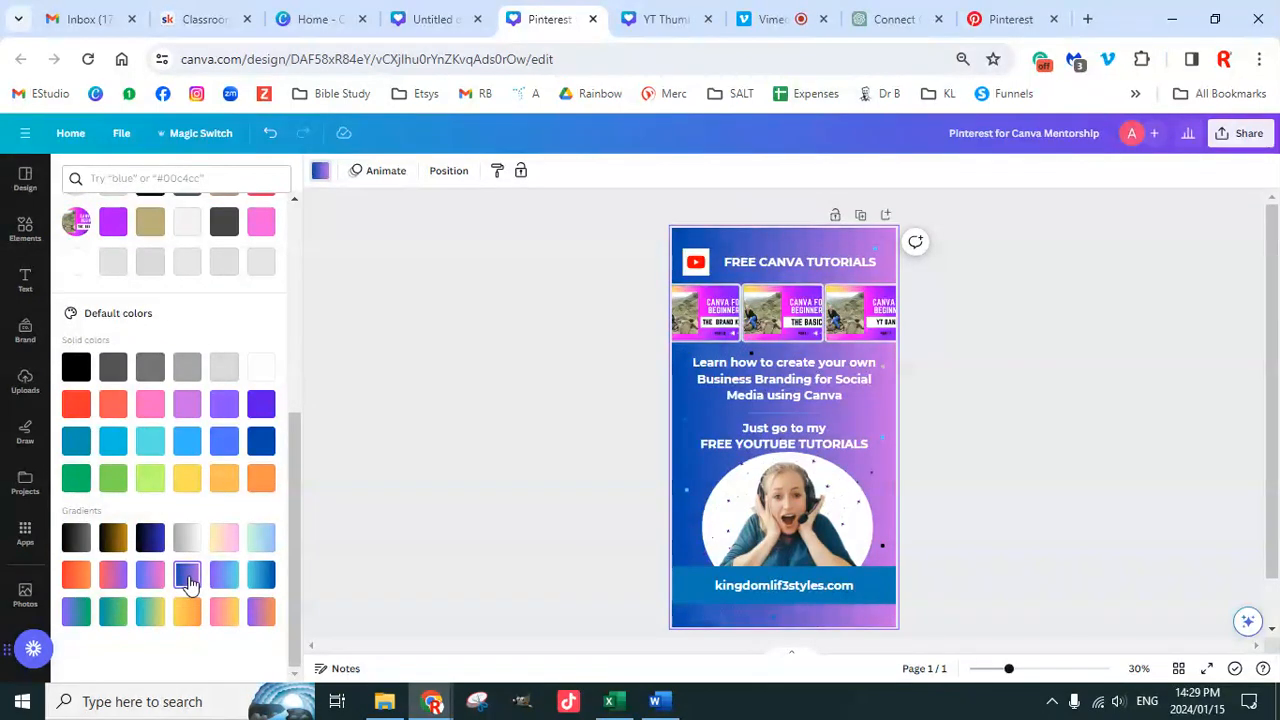
Step: Try the brand purple on the website banner and set it back to the brand blue
left_click(873, 582)
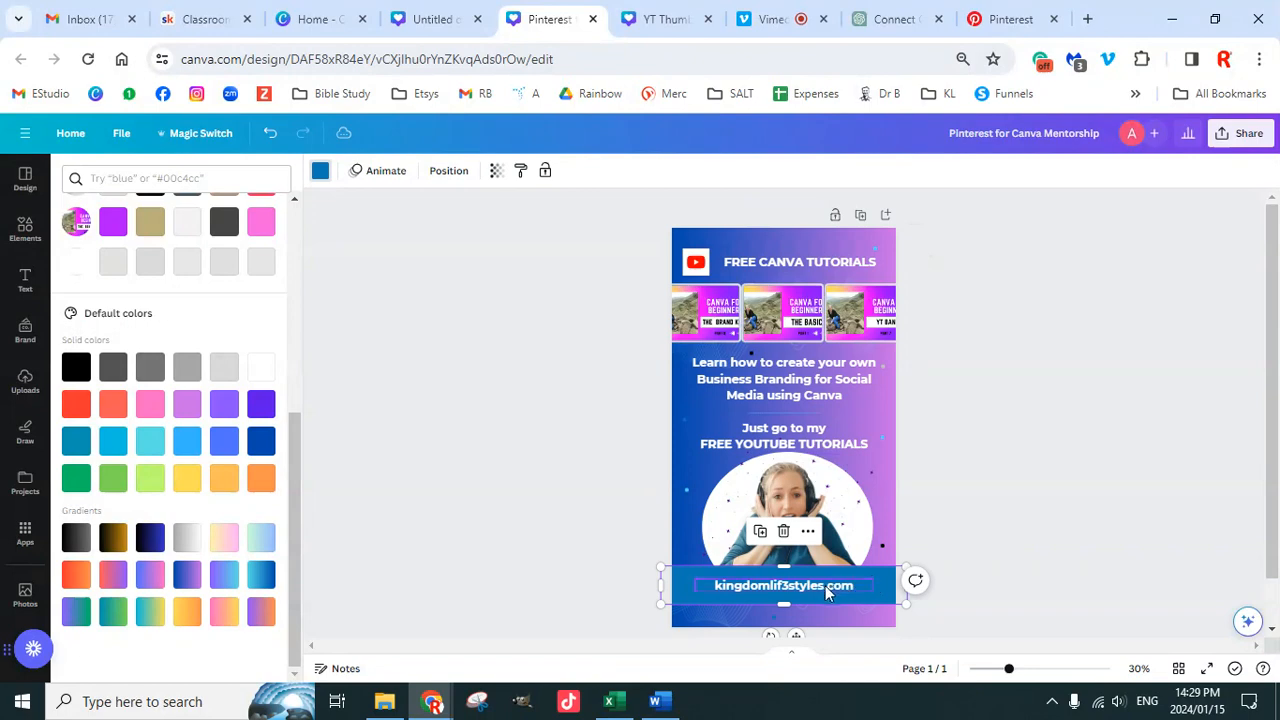
left_click(320, 172)
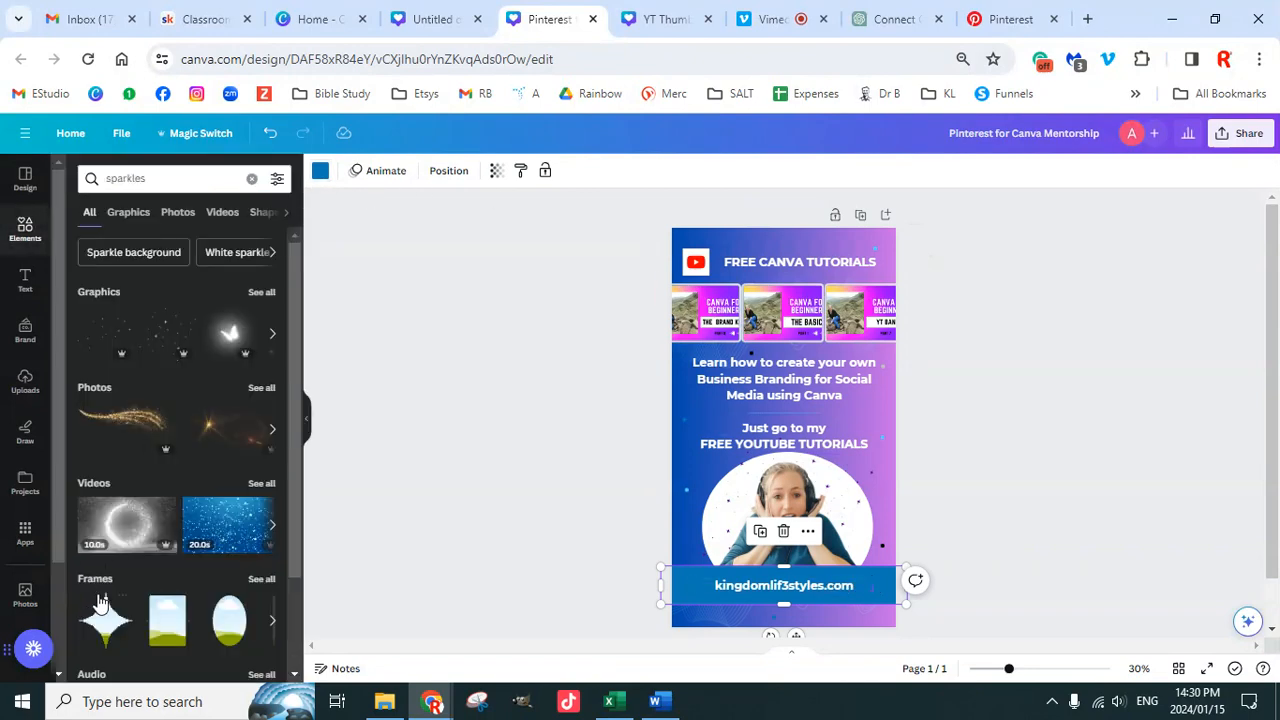
left_click(320, 174)
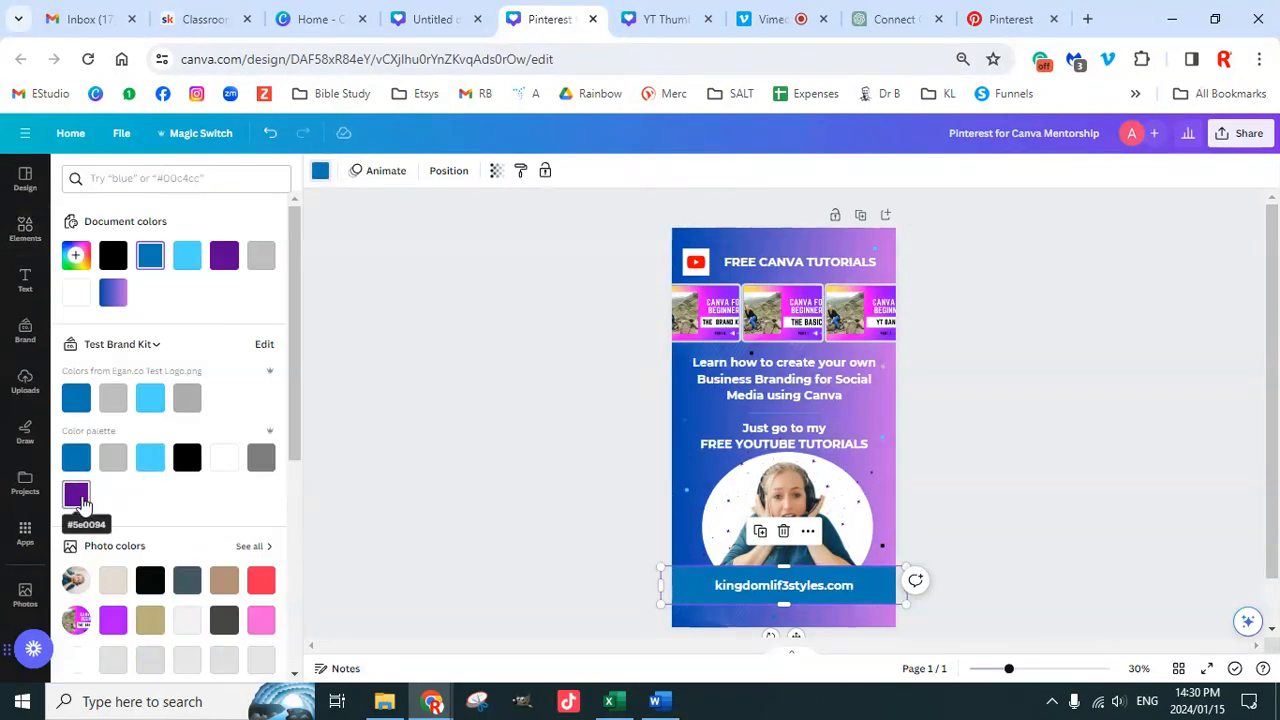
left_click(78, 496)
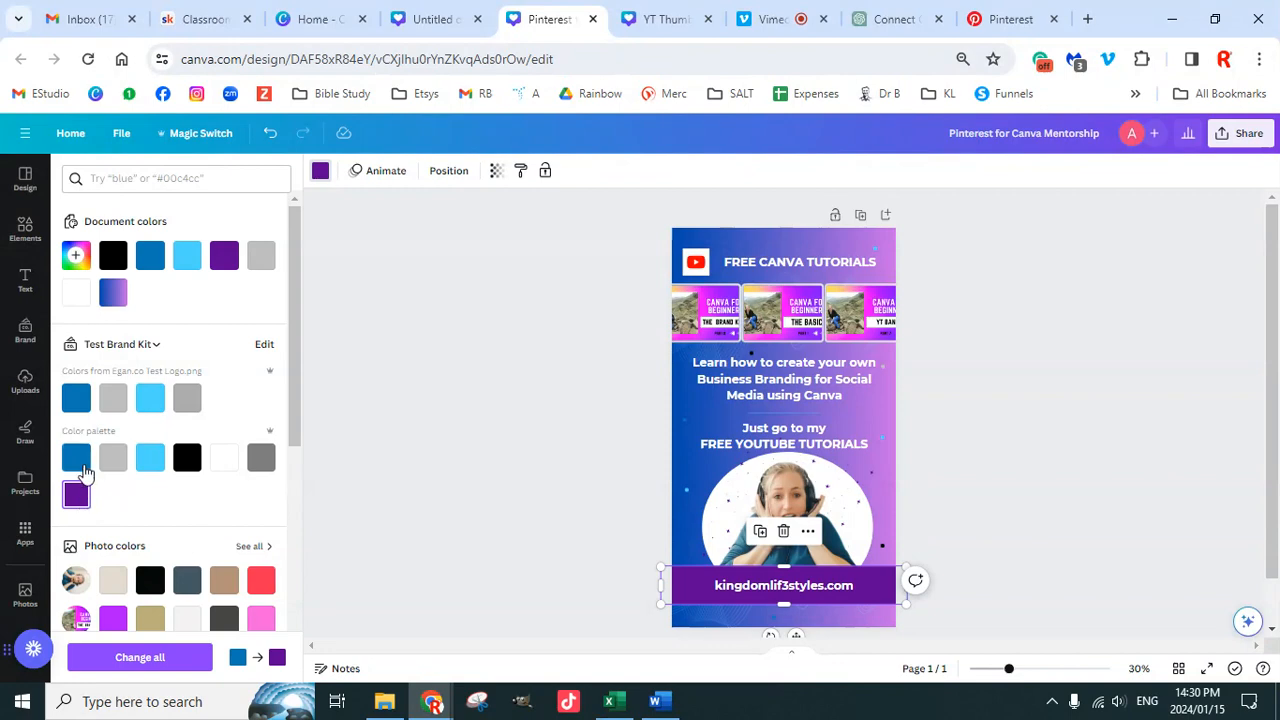
left_click(78, 460)
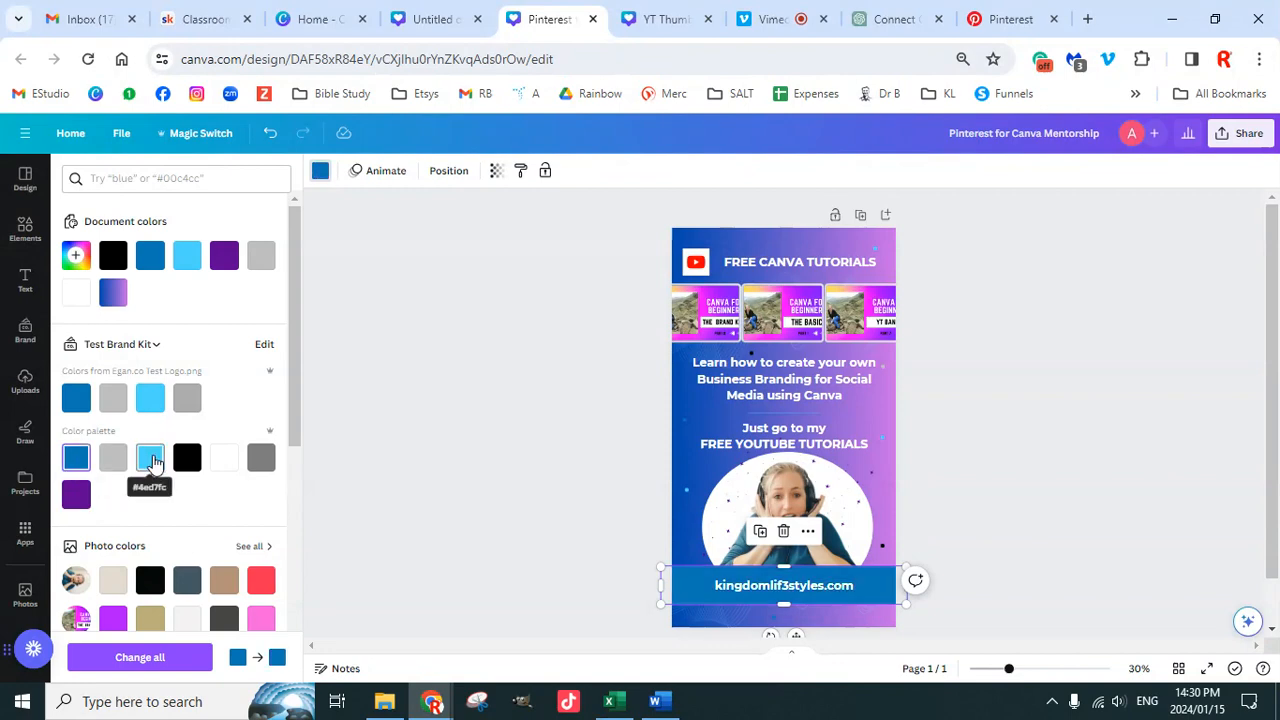
Step: Try the brand grey and purple on the website banner and restore the brand blue
left_click(261, 460)
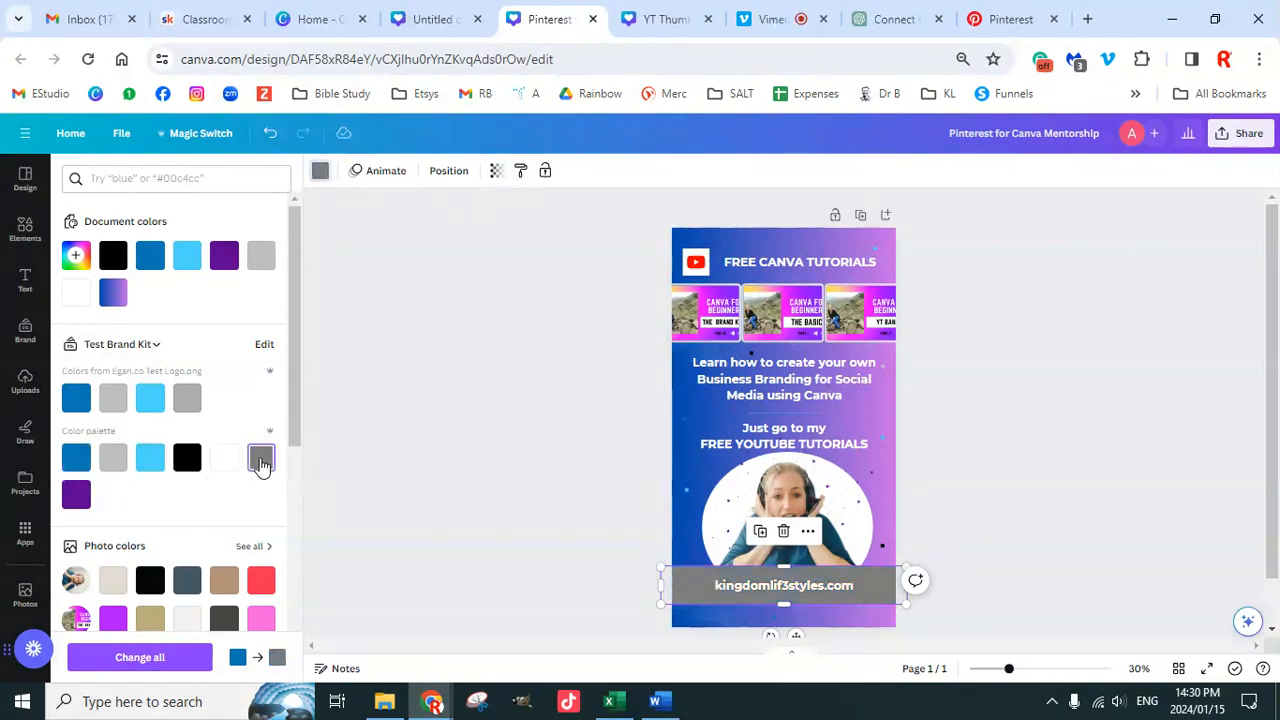
left_click(77, 493)
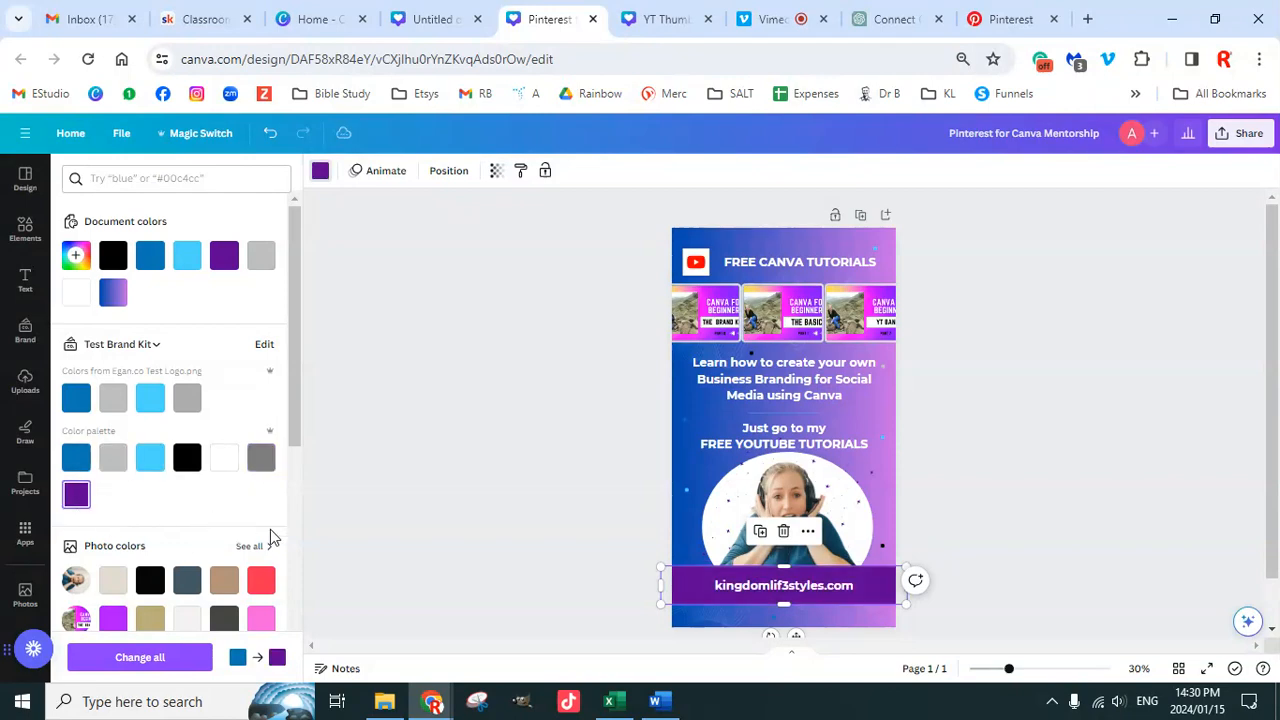
left_click(76, 458)
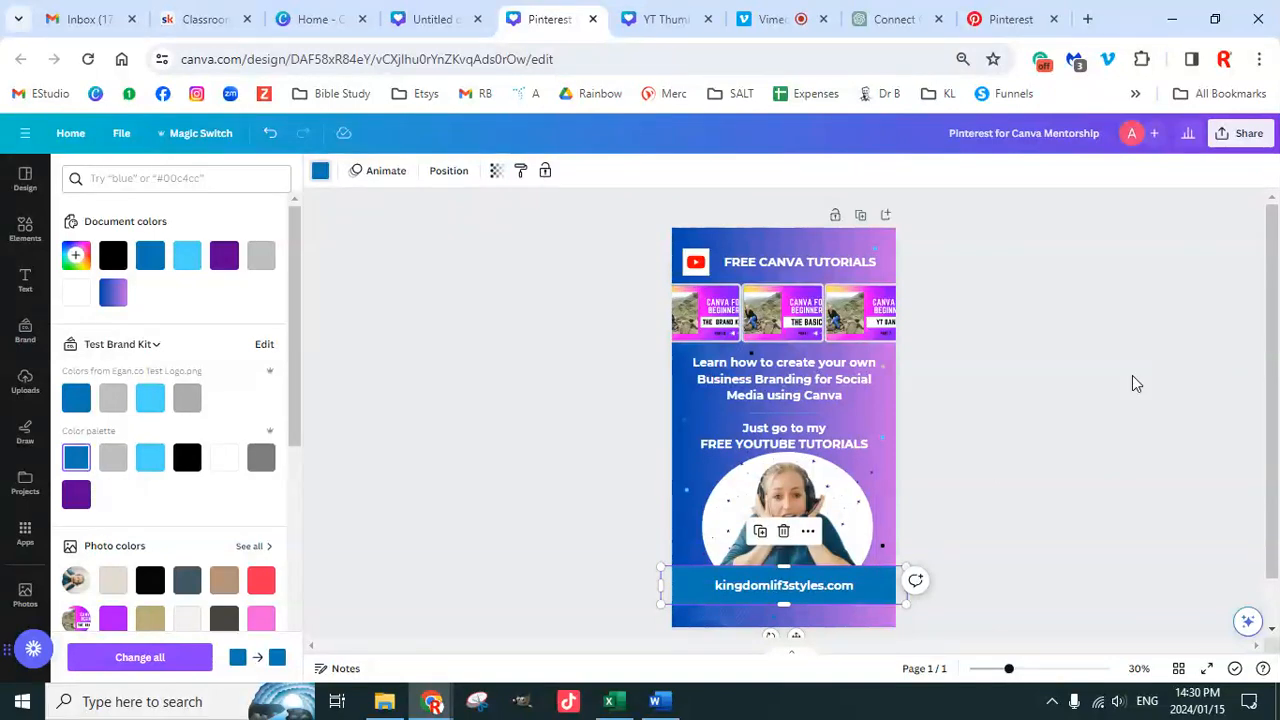
left_click(1050, 526)
left_click(1050, 526)
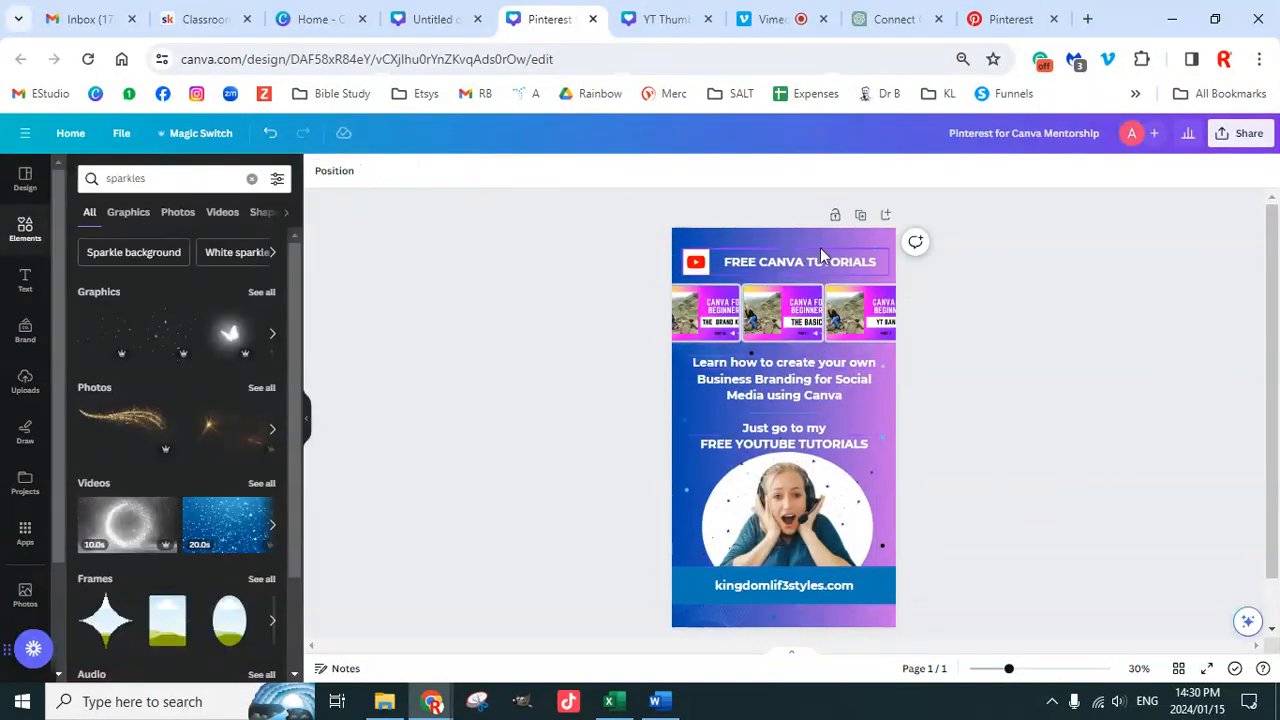
Step: Try the blue-pink, violet-cyan, teal-blue and violet-green default gradients on the page background and return to the dark blue to pinkish-violet gradient
left_click(789, 252)
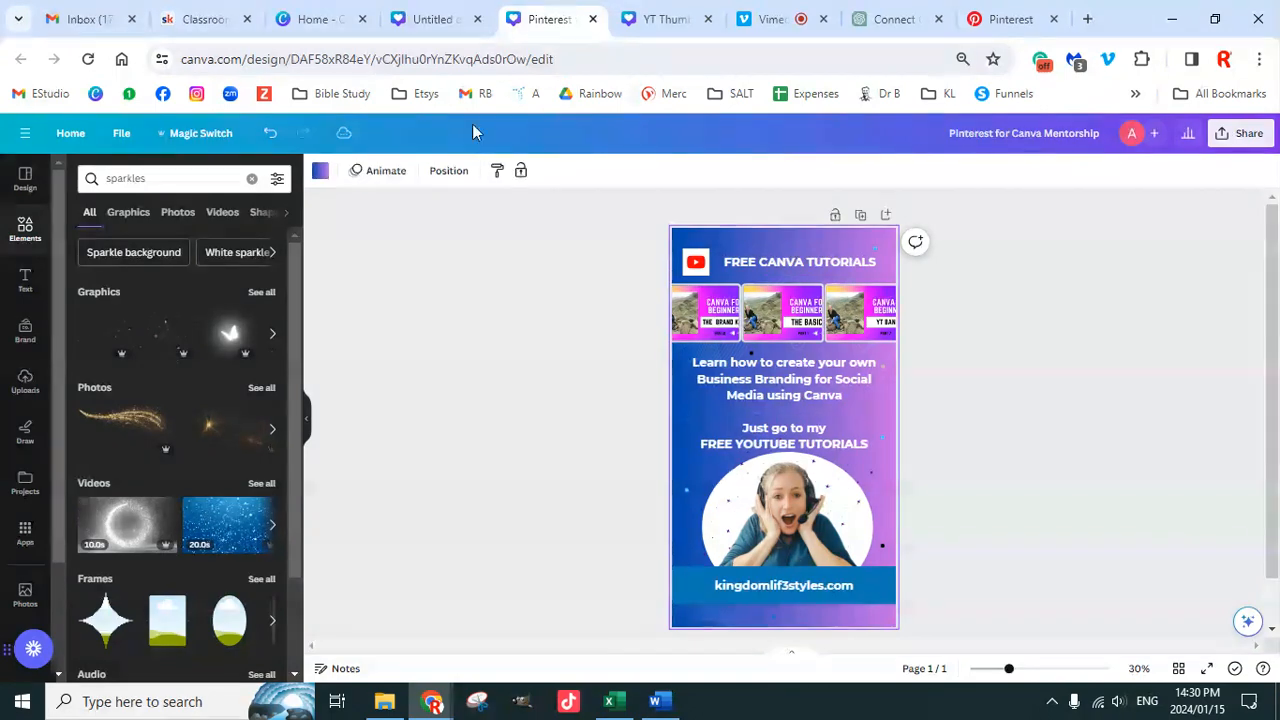
left_click(320, 171)
scroll(196, 548, "down", 5)
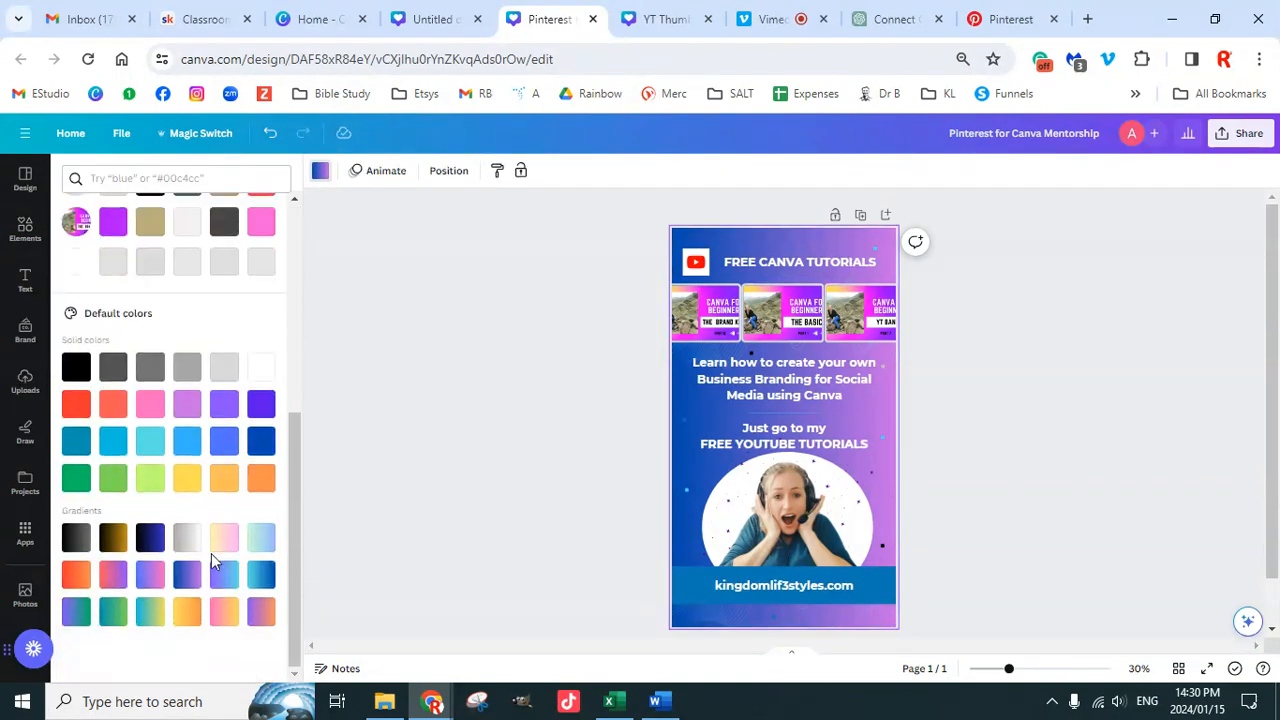
left_click(152, 578)
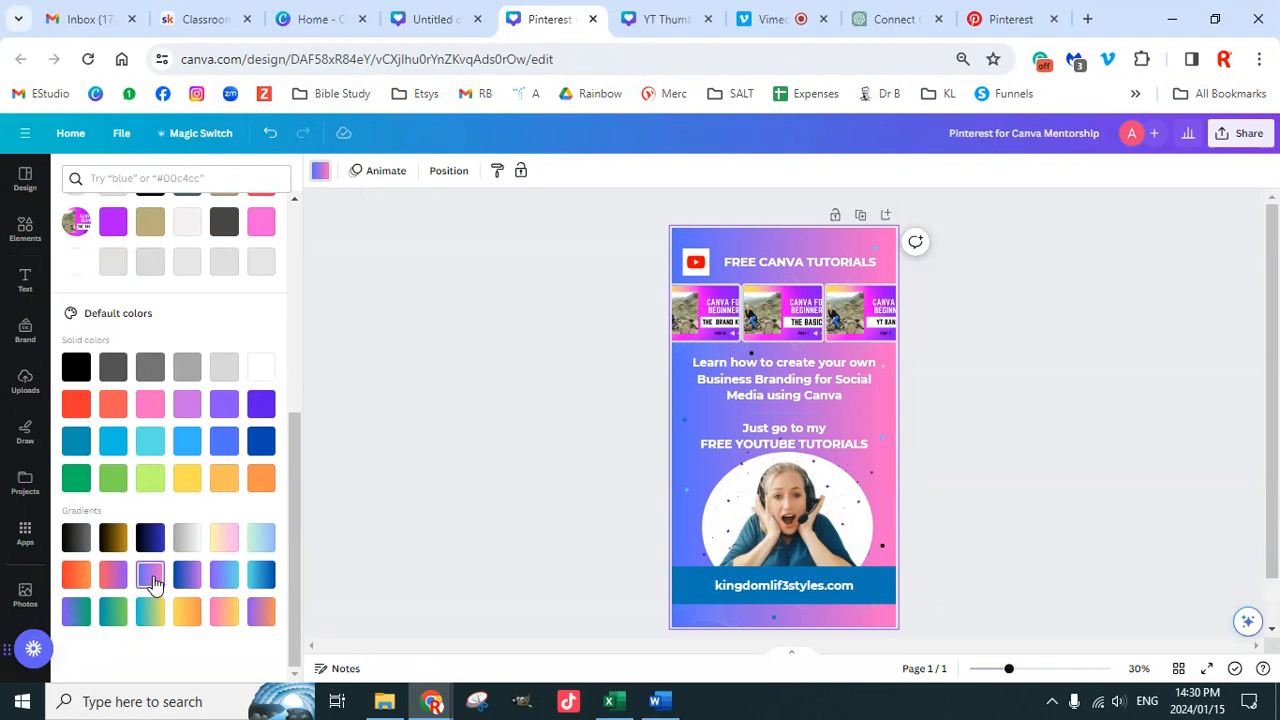
left_click(187, 578)
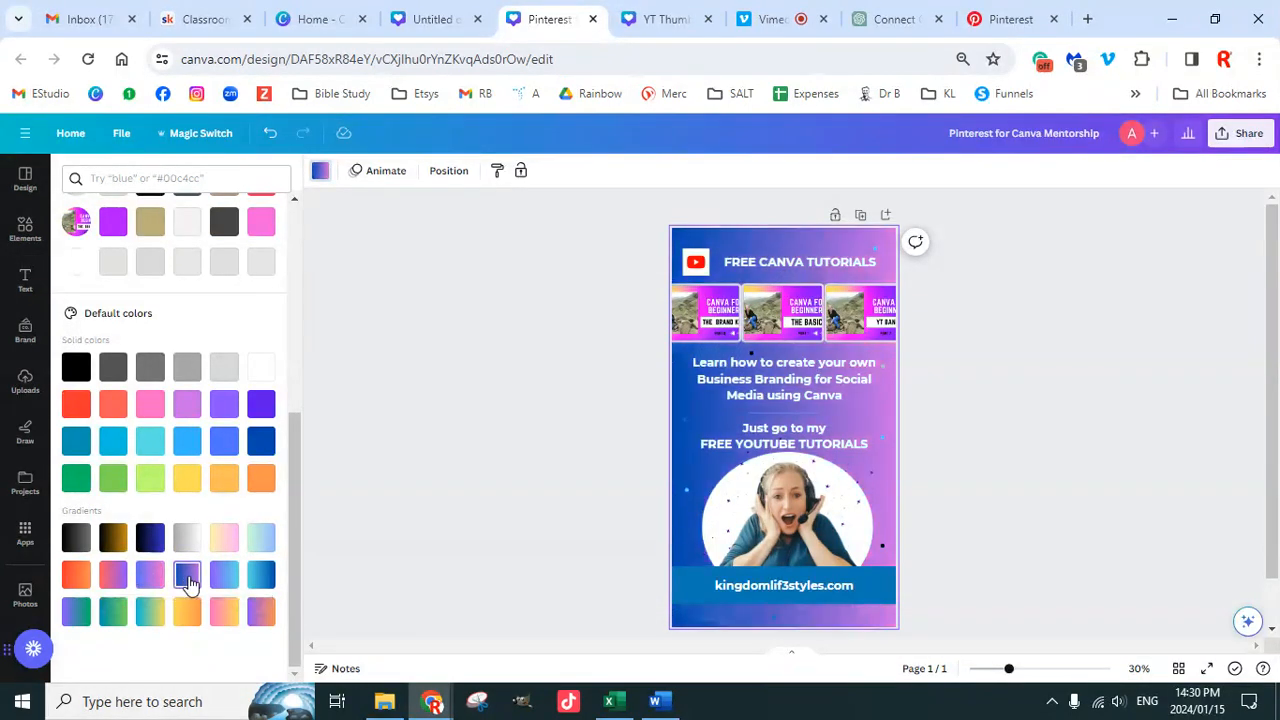
left_click(225, 588)
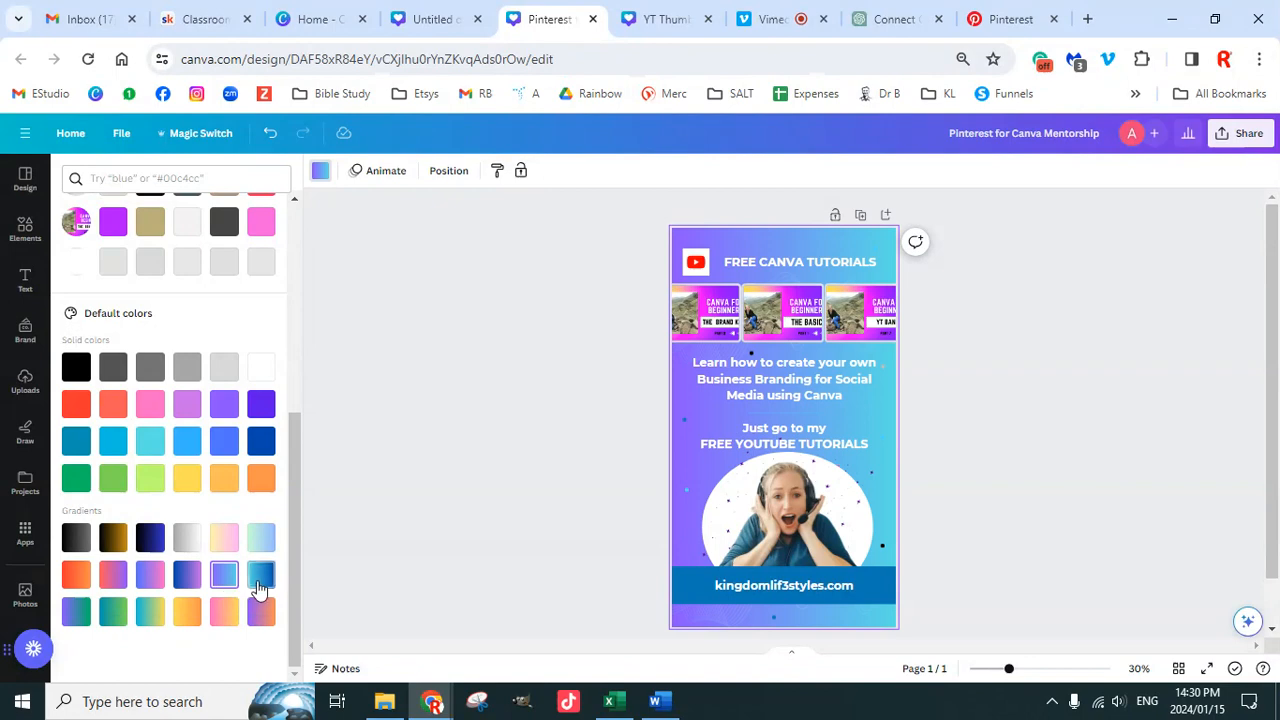
left_click(258, 588)
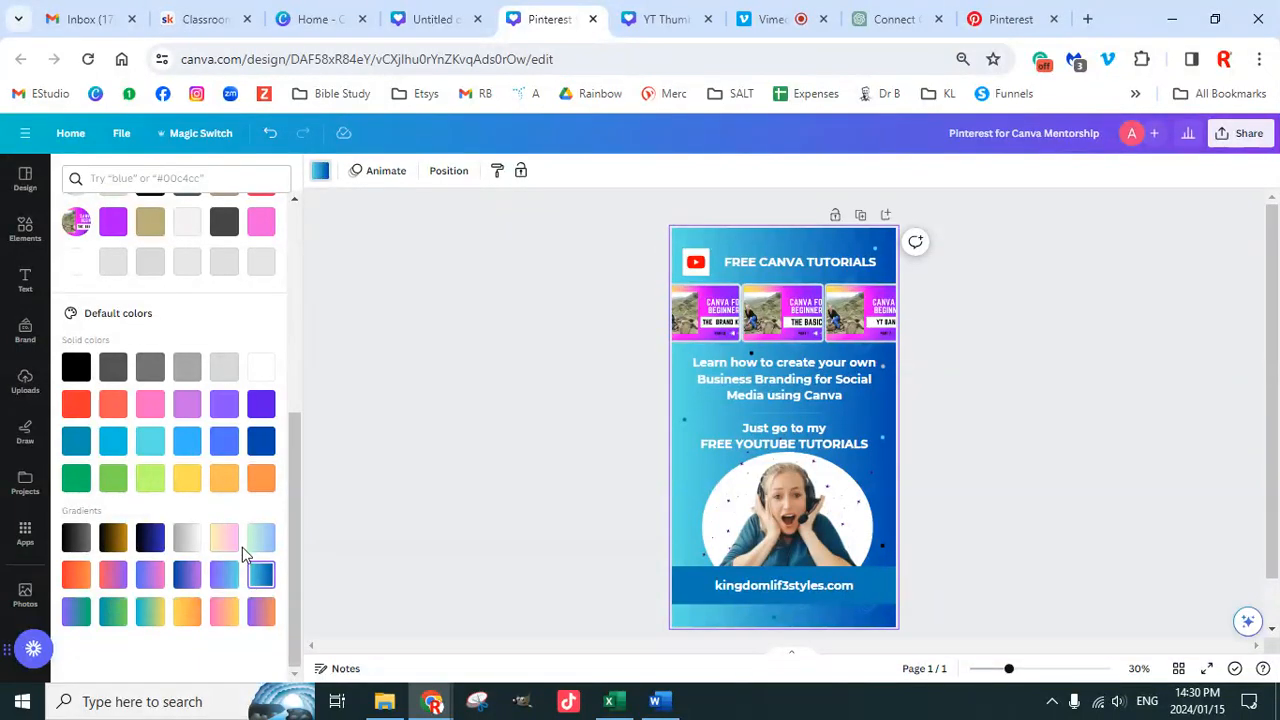
left_click(82, 617)
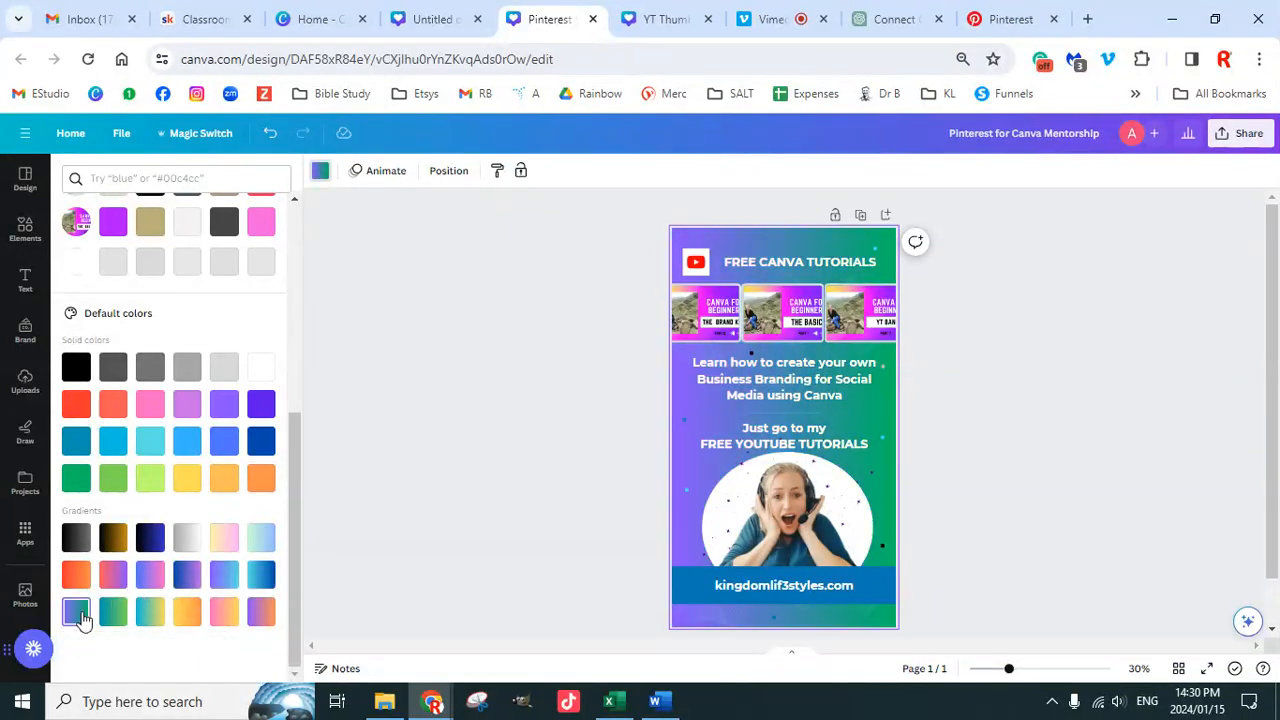
left_click(150, 578)
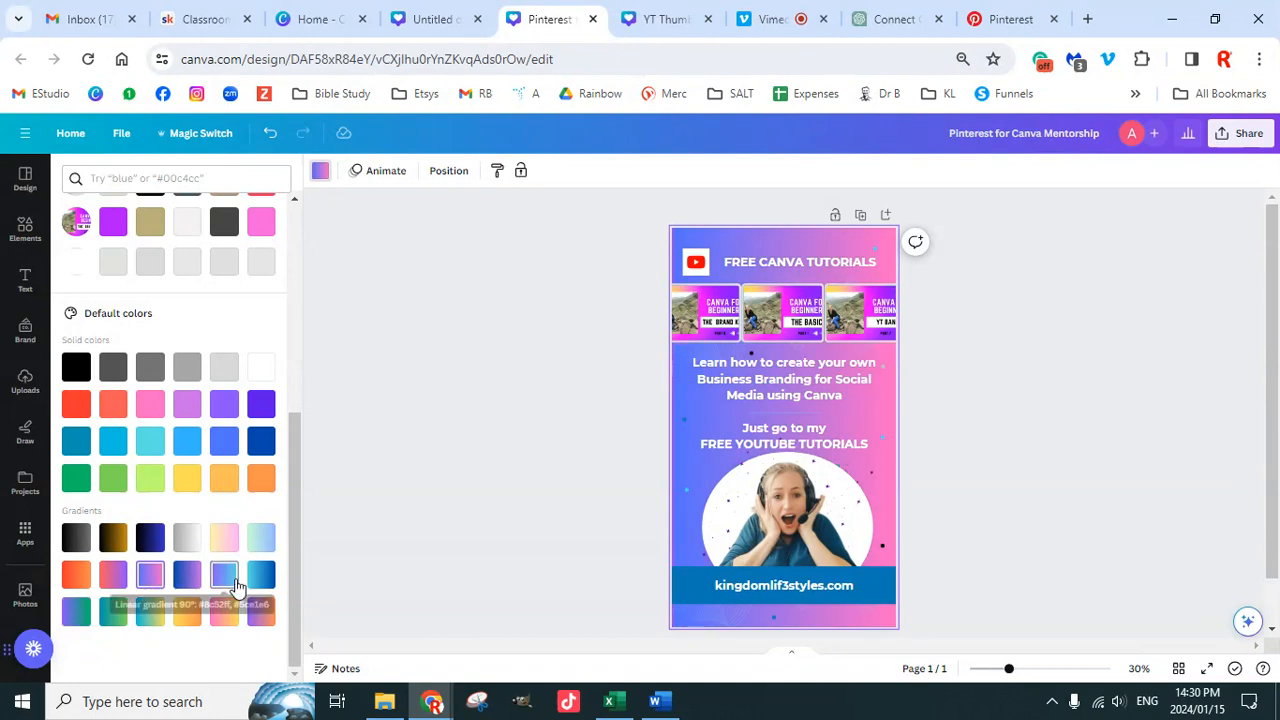
left_click(230, 585)
left_click(185, 585)
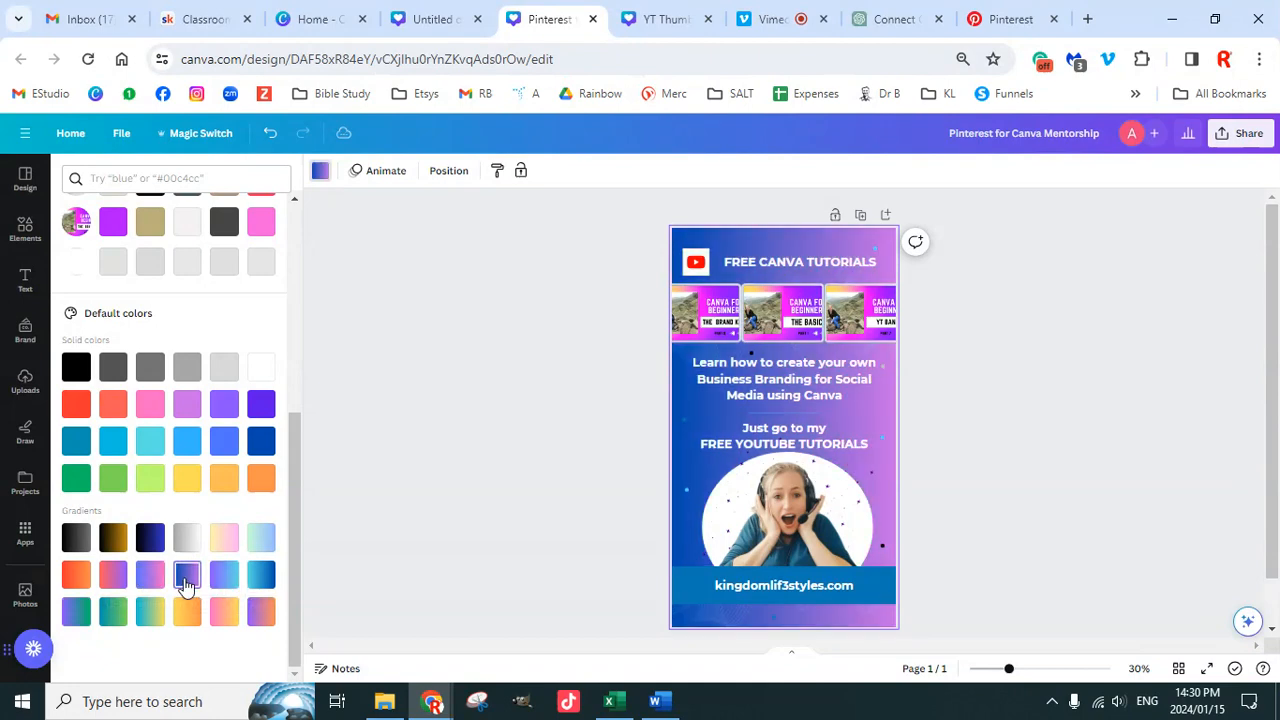
left_click(1107, 502)
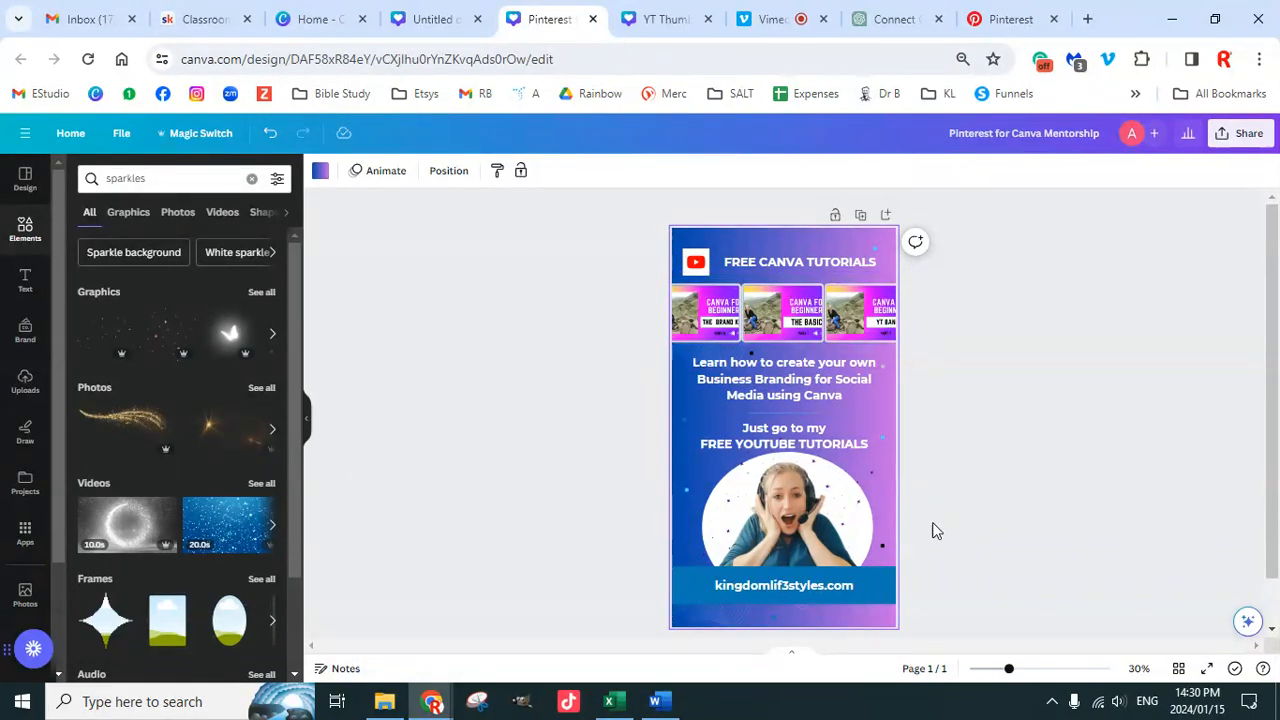
Step: Download the pin as a PNG at size 1 and save the file in the proposed folder
scroll(931, 529, "down", 1)
scroll(933, 530, "up", 1)
left_click(1243, 140)
left_click(1114, 490)
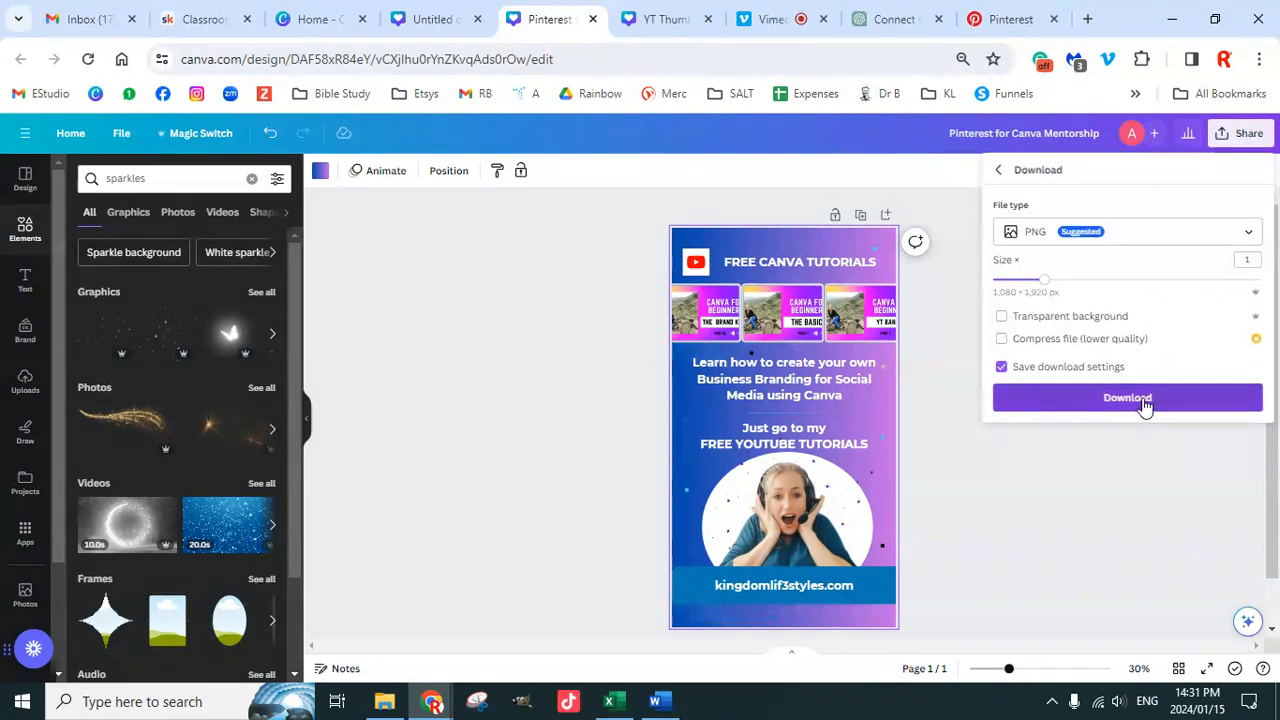
left_click(1145, 400)
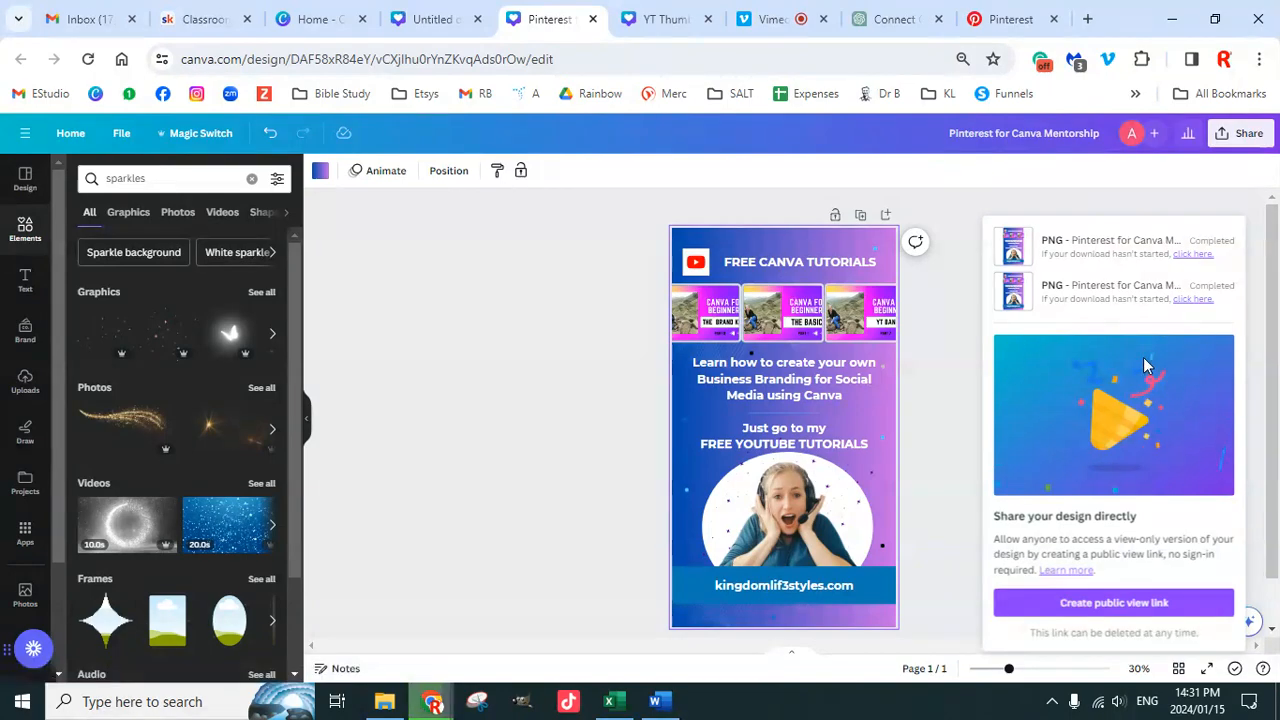
key("Return")
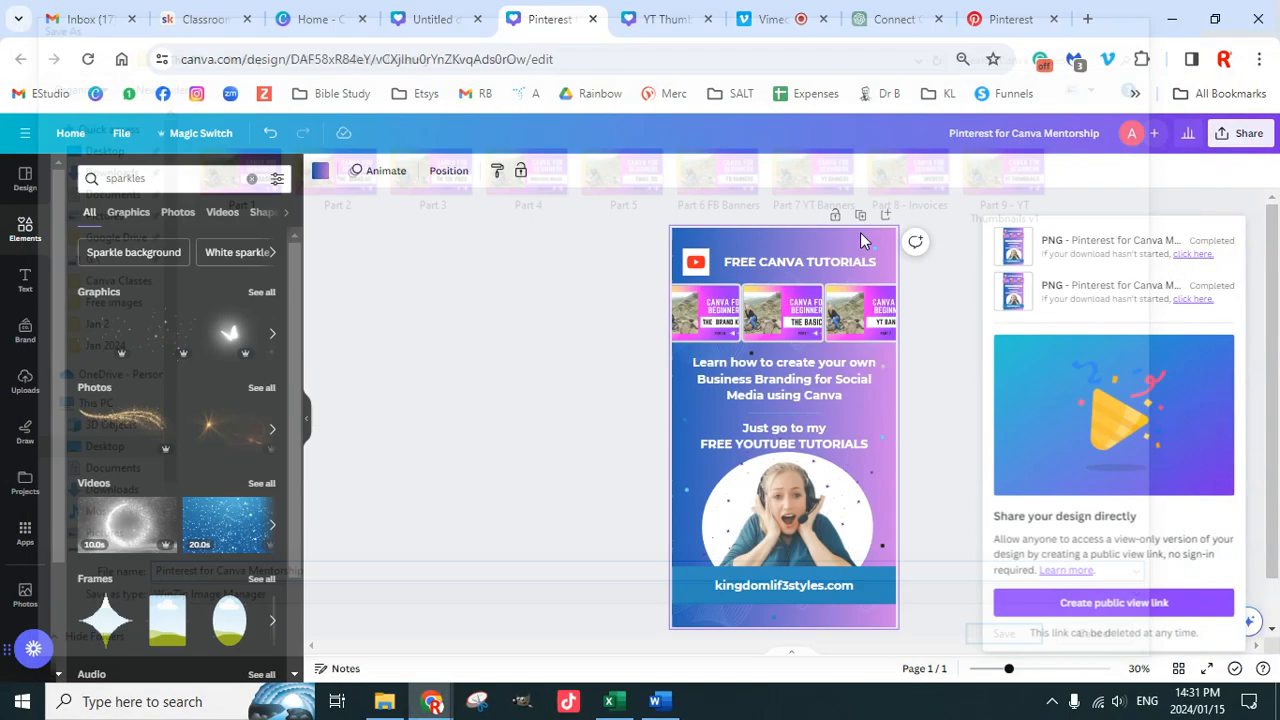
Step: Move the "Learn how to create your own Business Branding" text block and the divider line slightly up
left_click(815, 445)
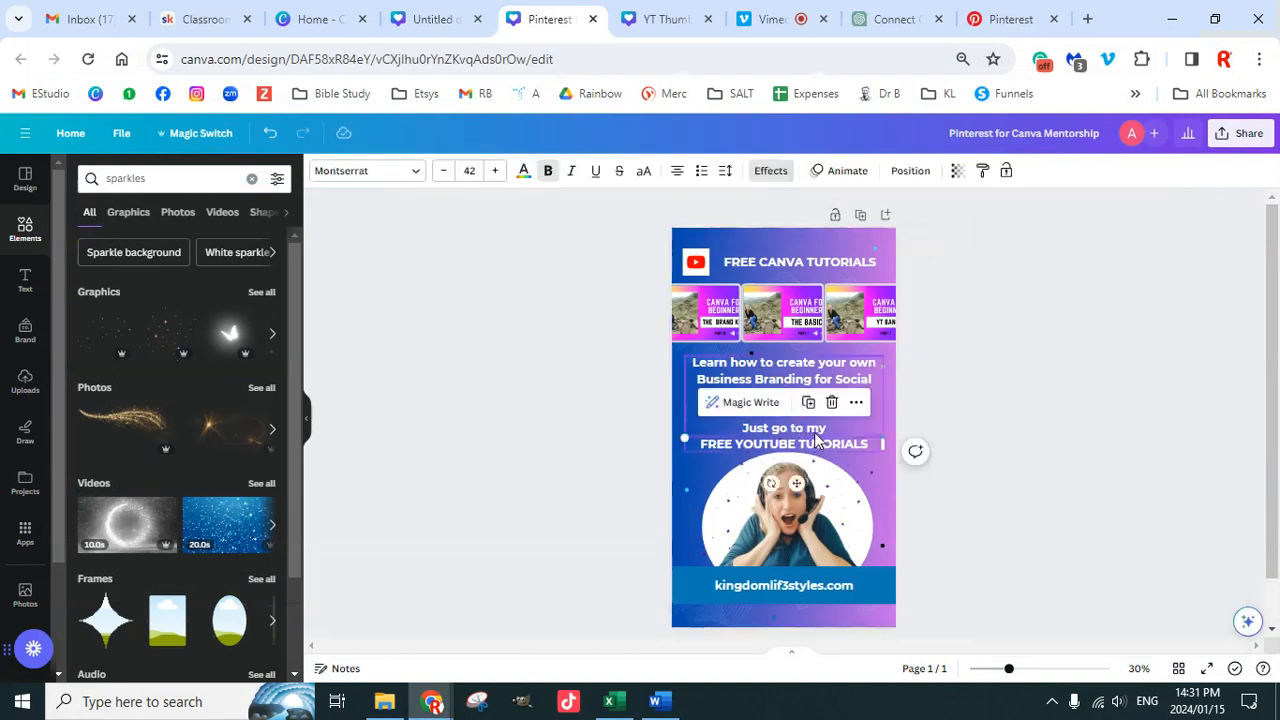
left_click(817, 435)
key("Escape")
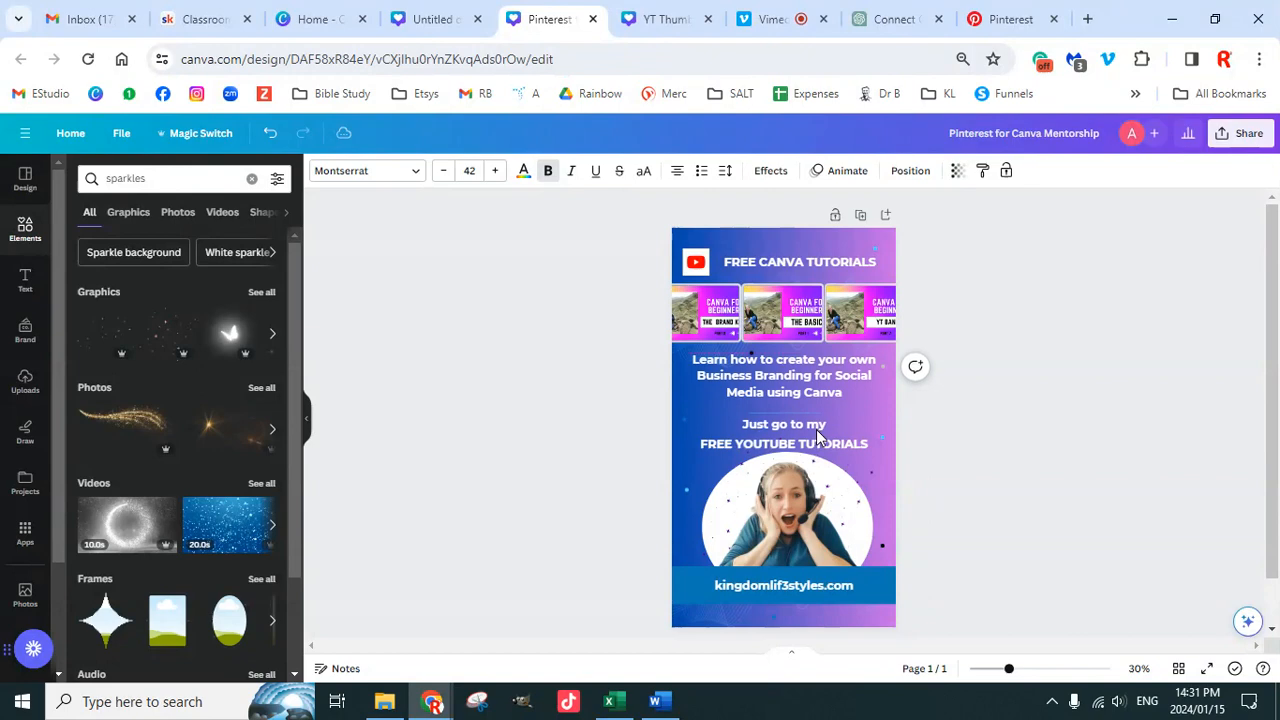
left_click(817, 435)
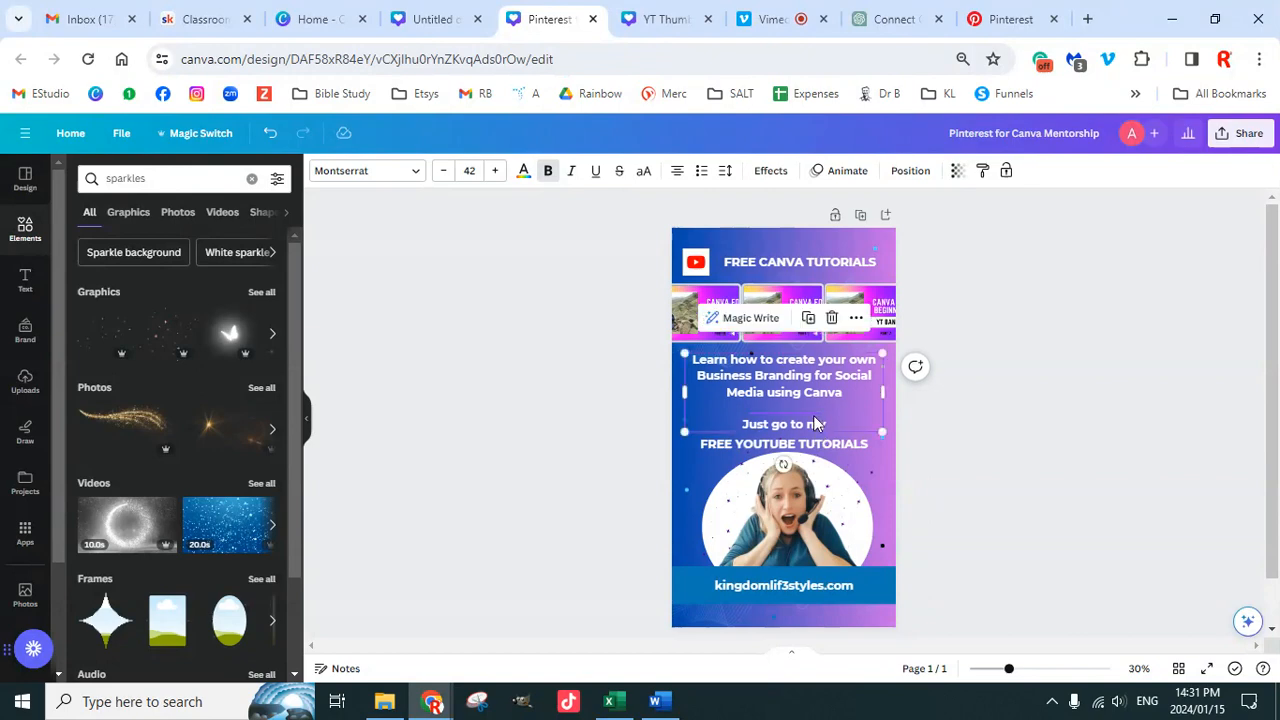
left_click(813, 418)
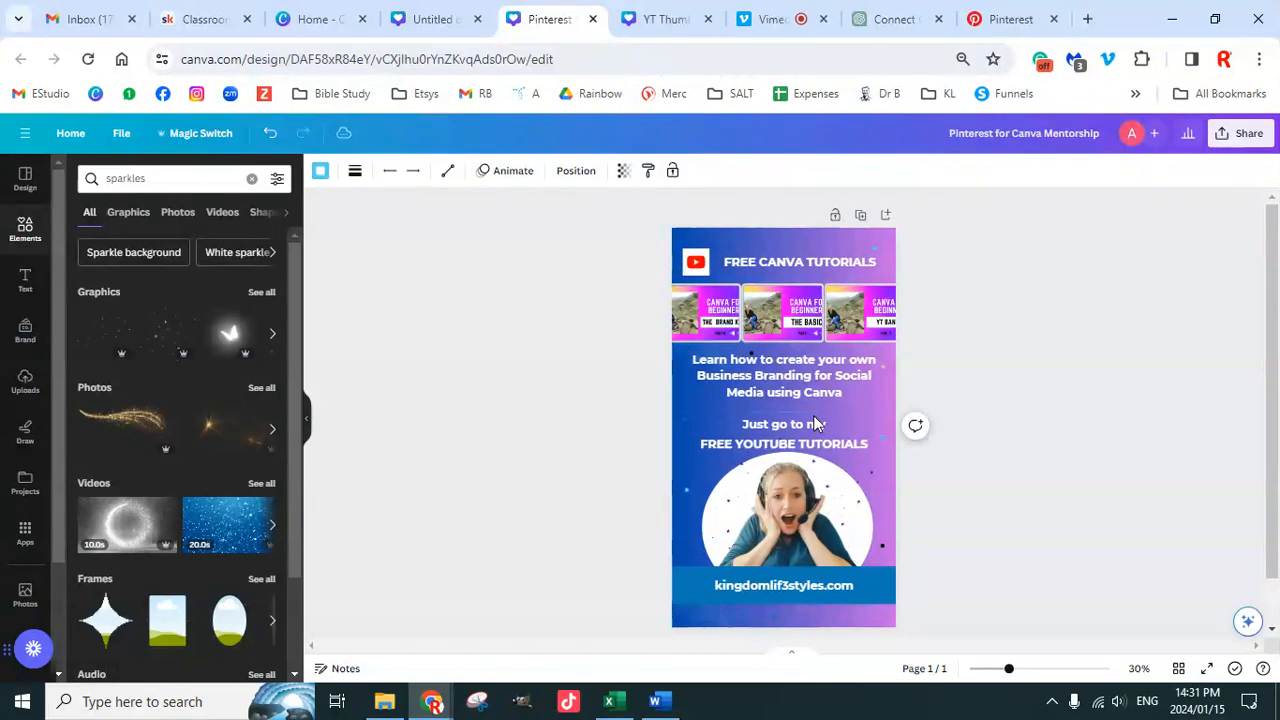
left_click(813, 420)
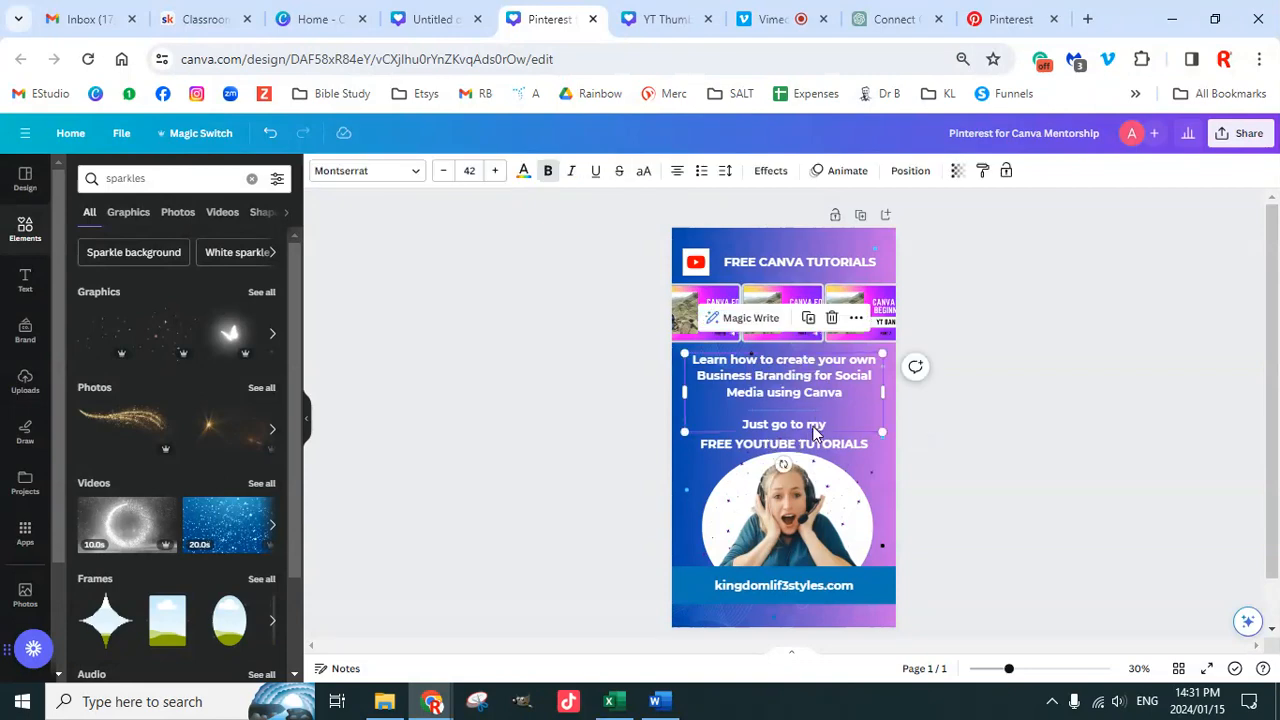
Step: Move the "FREE YOUTUBE TUTORIALS" text slightly up, away from the woman's photo
left_click(822, 447)
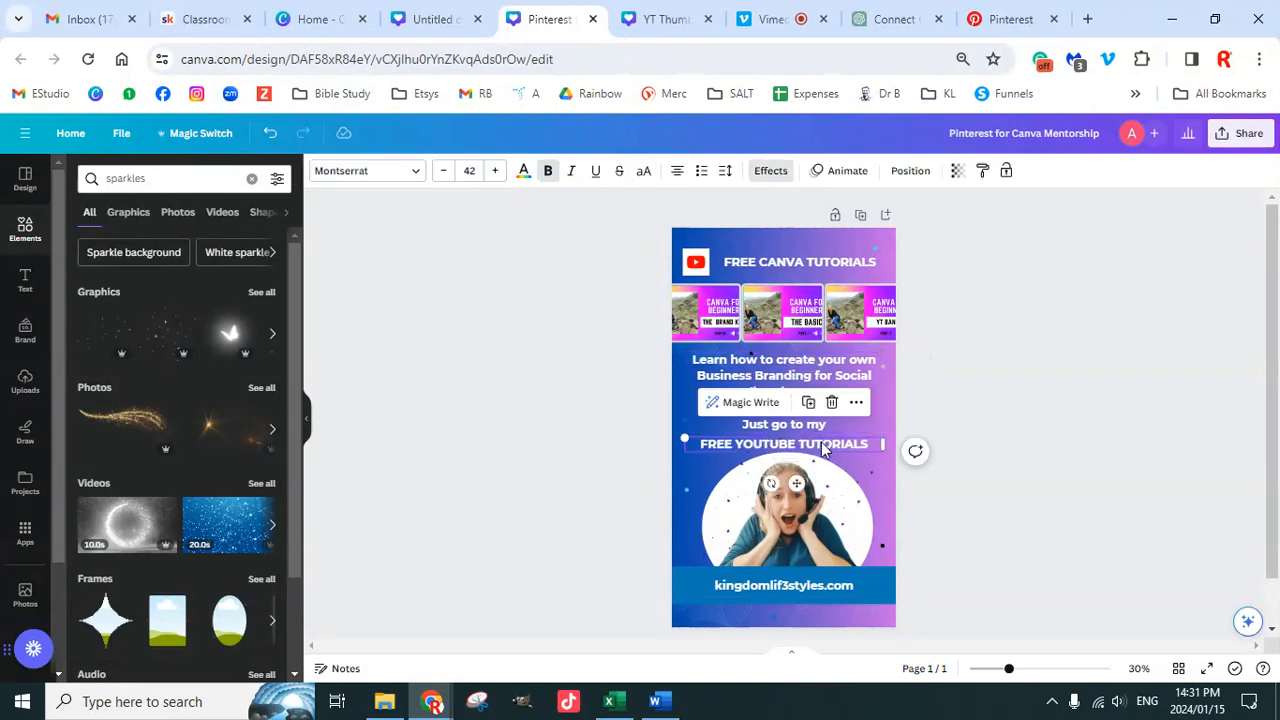
left_click(822, 447)
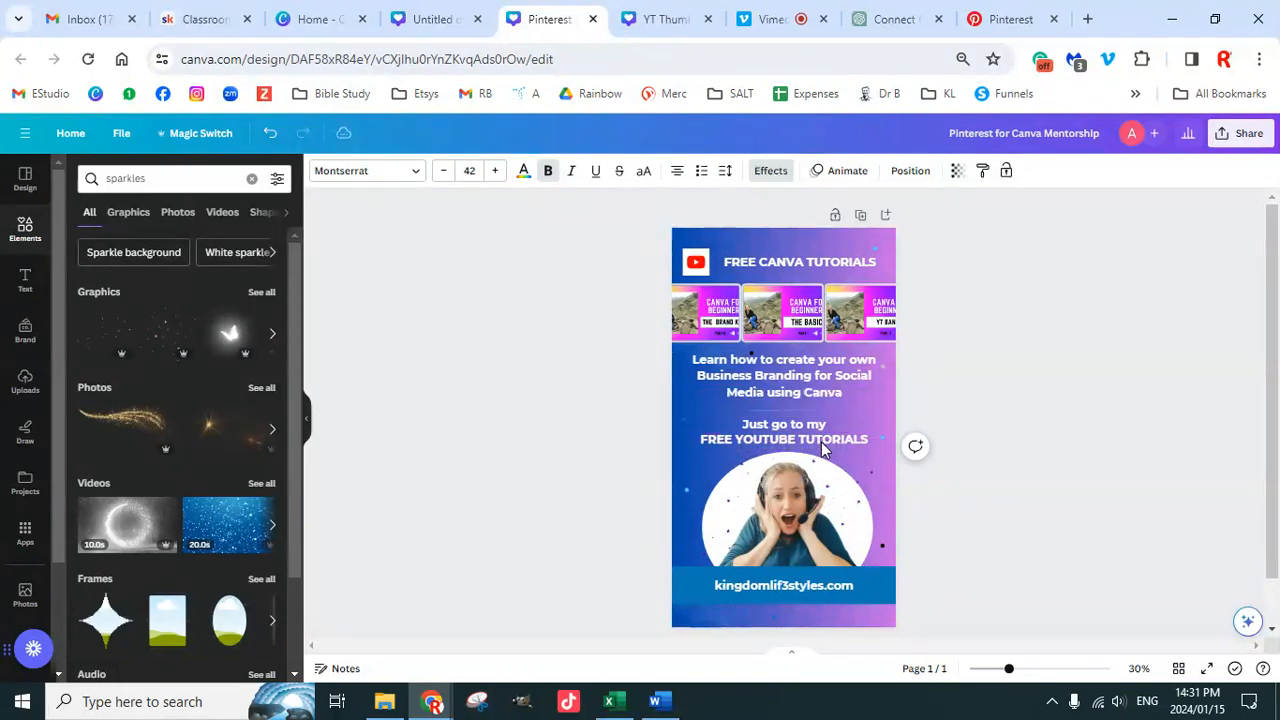
key("Escape")
Step: Reduce the line spacing of the "Learn how to create your own Business Branding" text block to 1.26
left_click(823, 423)
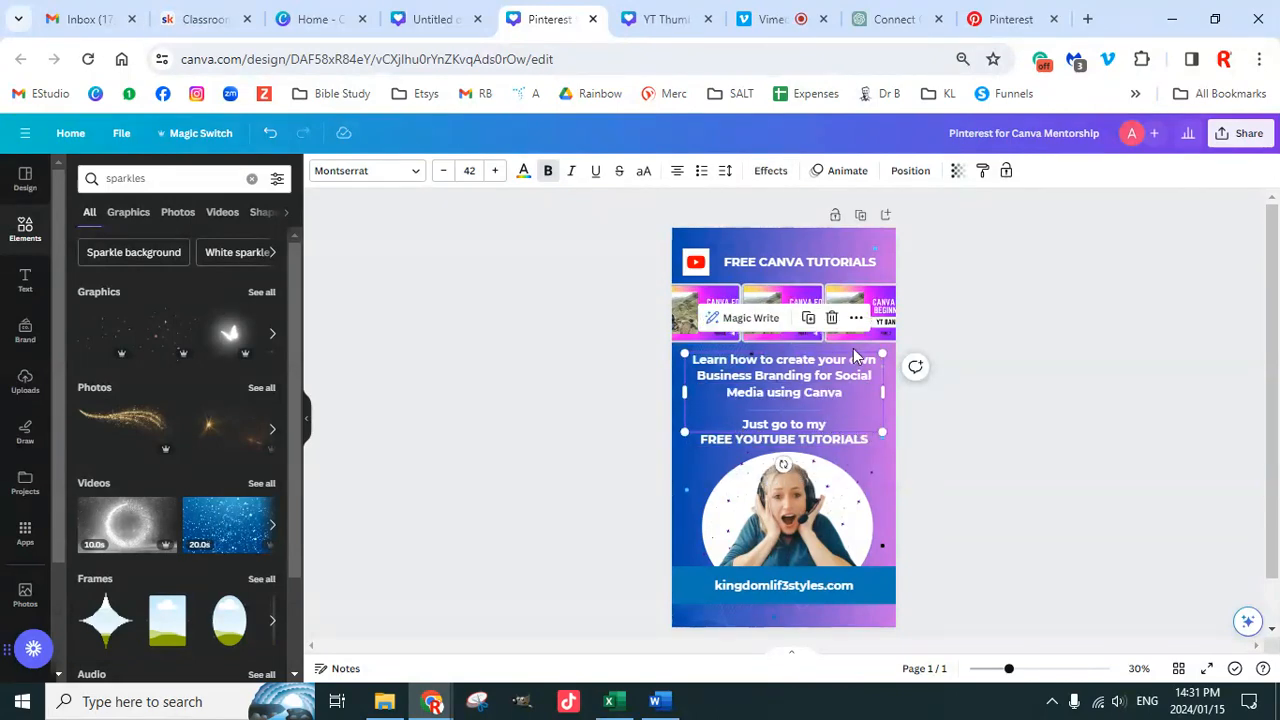
left_click(725, 170)
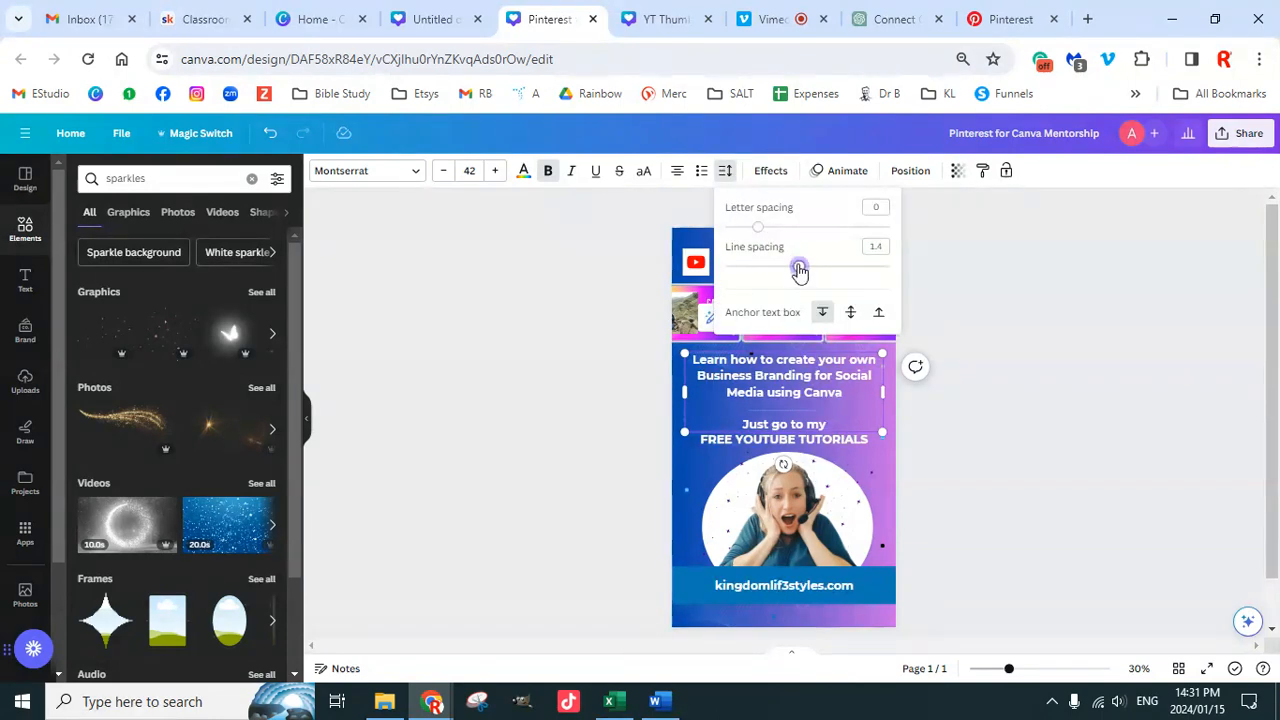
mouse_move(799, 268)
left_mouse_down()
mouse_move(811, 269)
mouse_move(789, 270)
left_mouse_up()
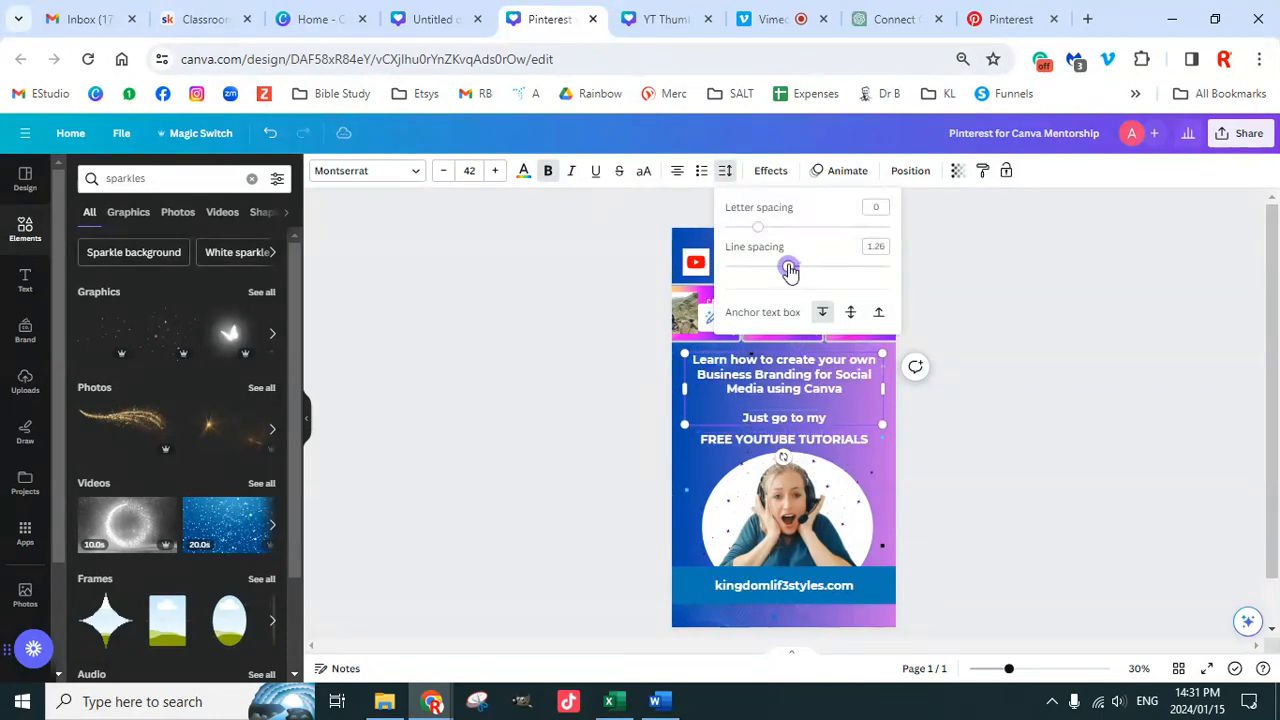
left_click(1010, 440)
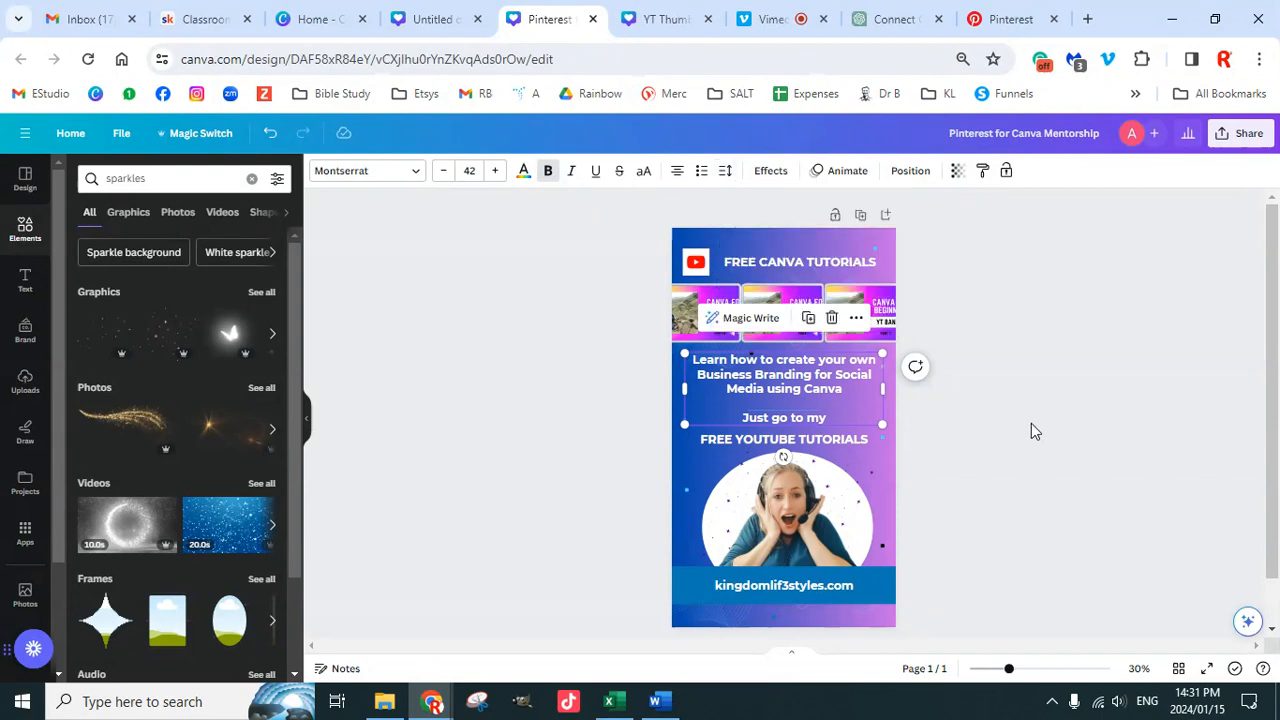
Step: Move the divider line up into the gap above "Just go to my" and recolour it to the brand white
left_click(804, 409)
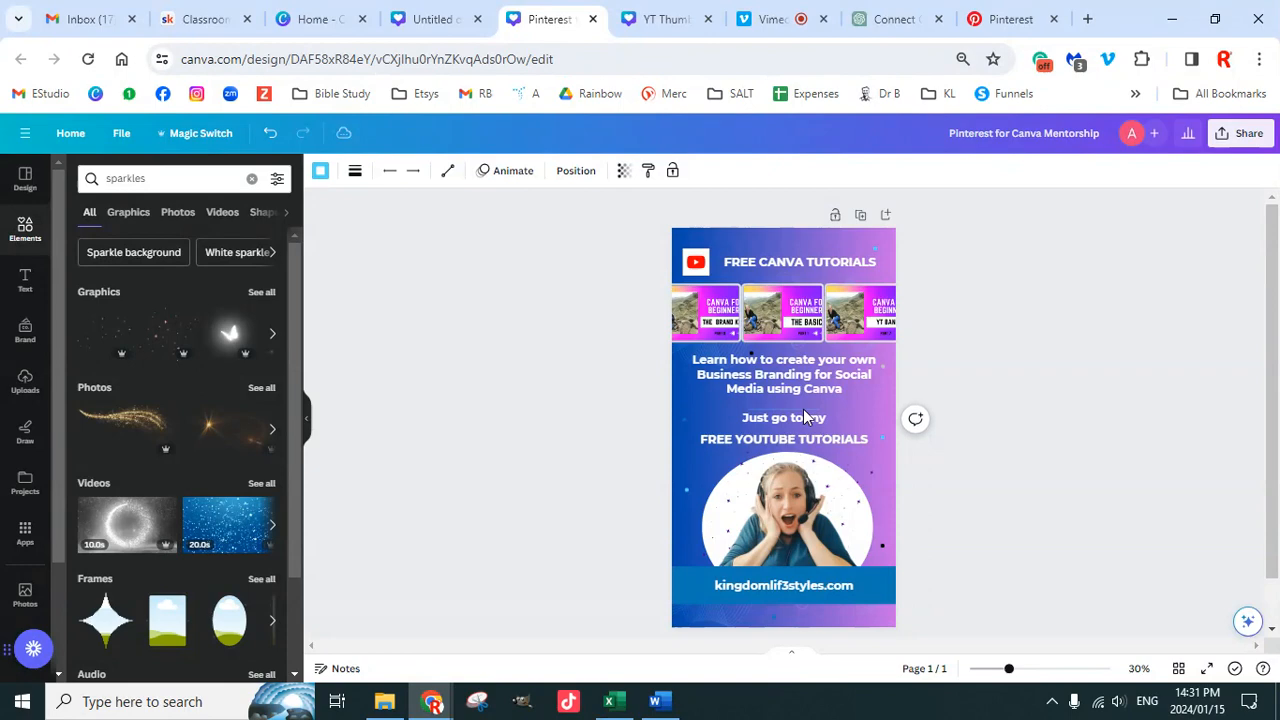
left_click(321, 172)
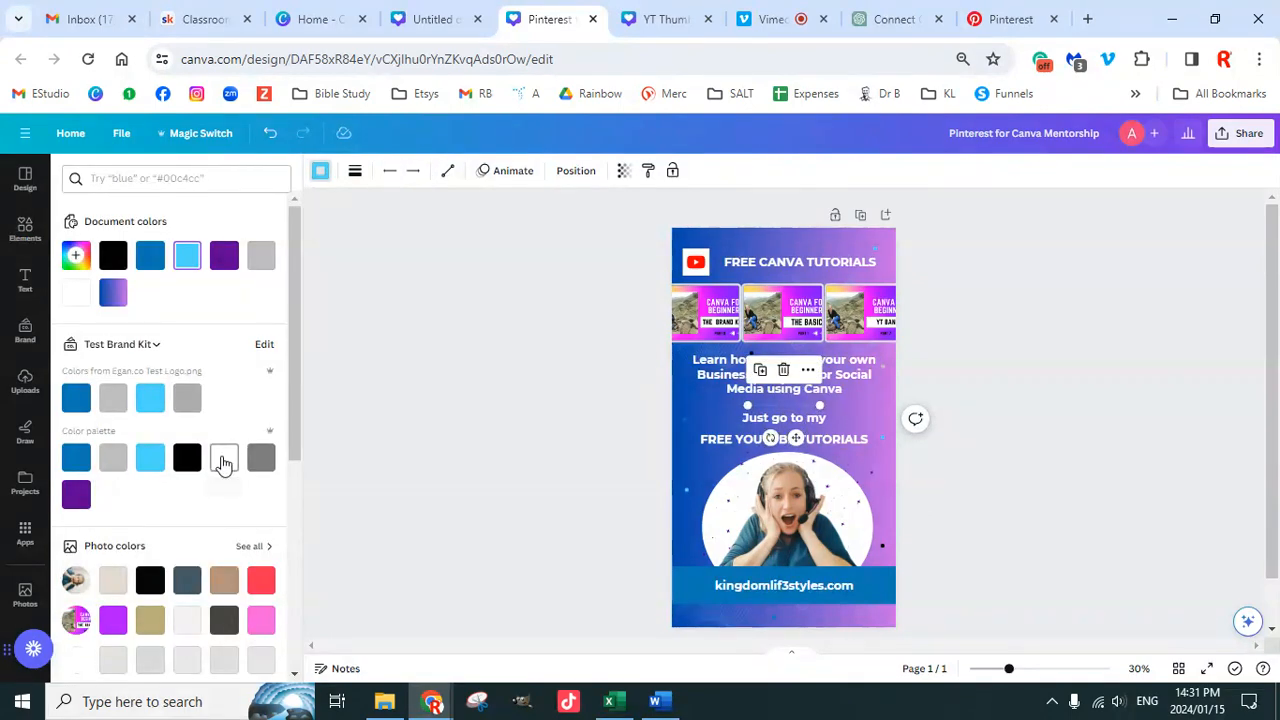
left_click(224, 459)
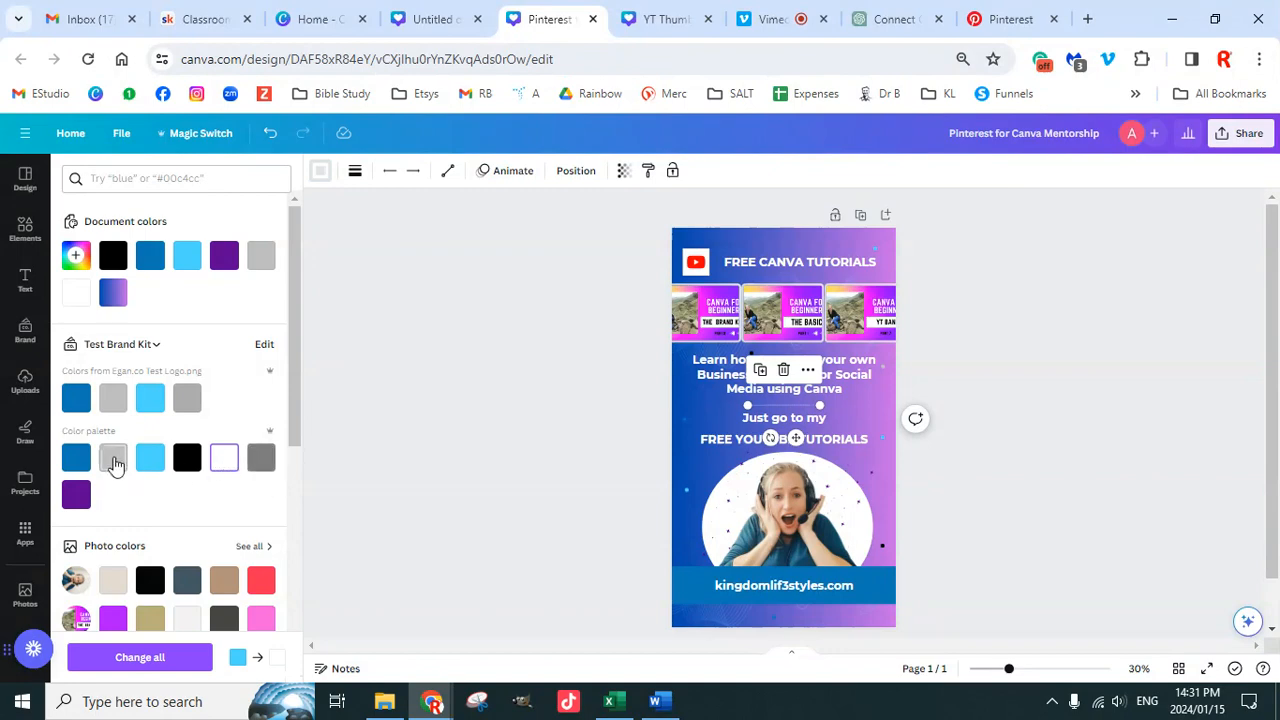
left_click(113, 458)
left_click(224, 460)
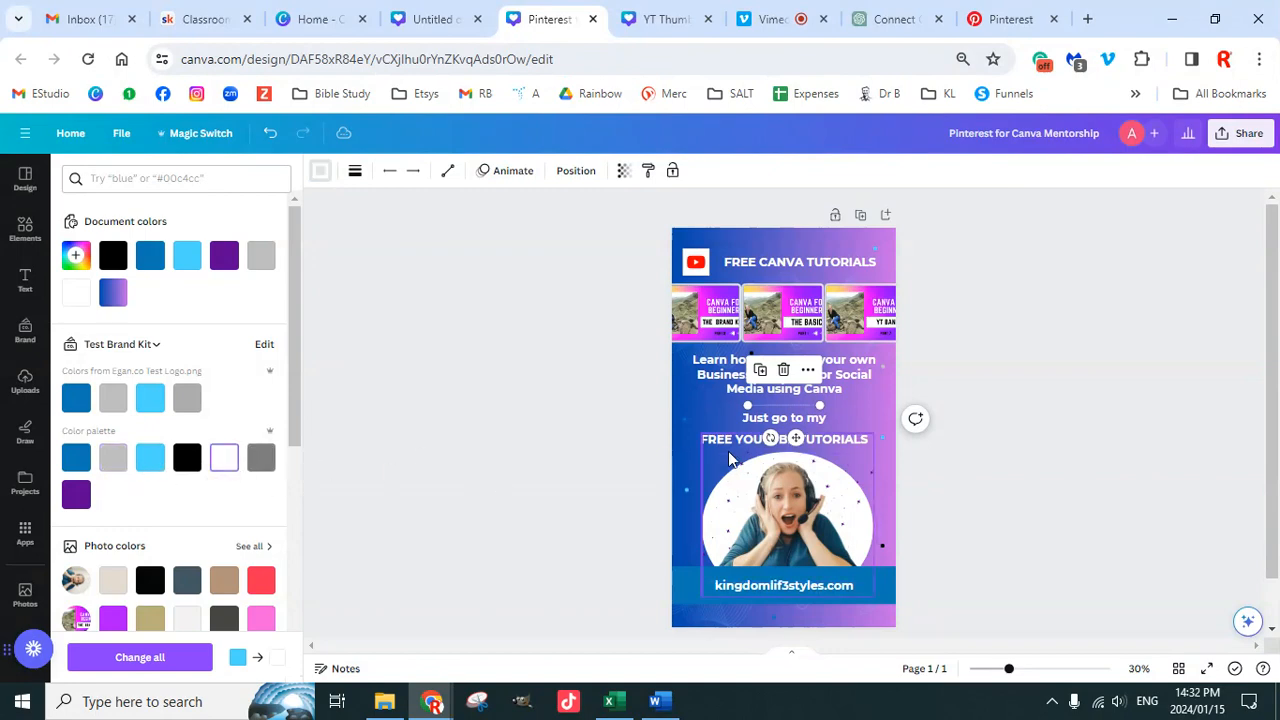
Step: Nudge the "FREE YOUTUBE TUTORIALS" text up so it sits closely under "Just go to my"
left_click(836, 442)
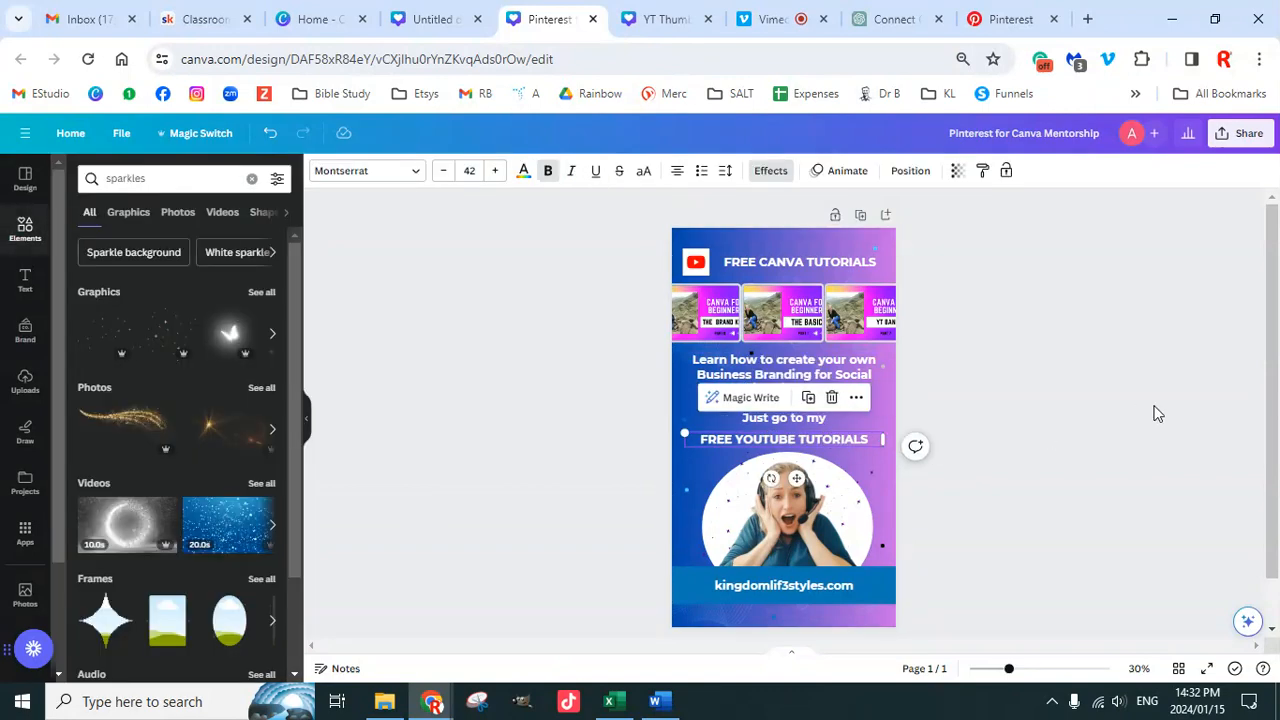
key("Up")
key("Up")
key("Up")
key("Up")
key("Up")
key("Up")
key("Up")
key("Up")
key("Up")
key("Up")
key("Up")
key("Up")
key("Up")
key("Up")
key("Up")
key("Up")
key("Up")
key("Up")
key("Up")
key("Up")
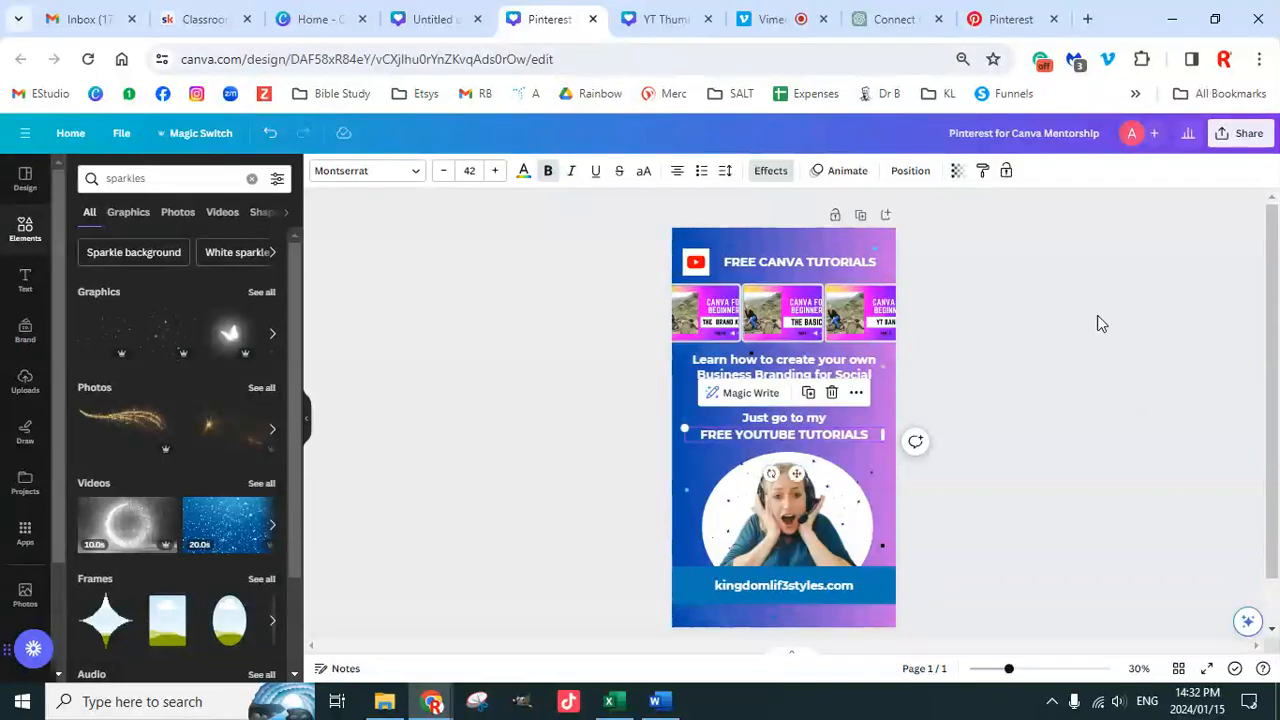
left_click(1029, 500)
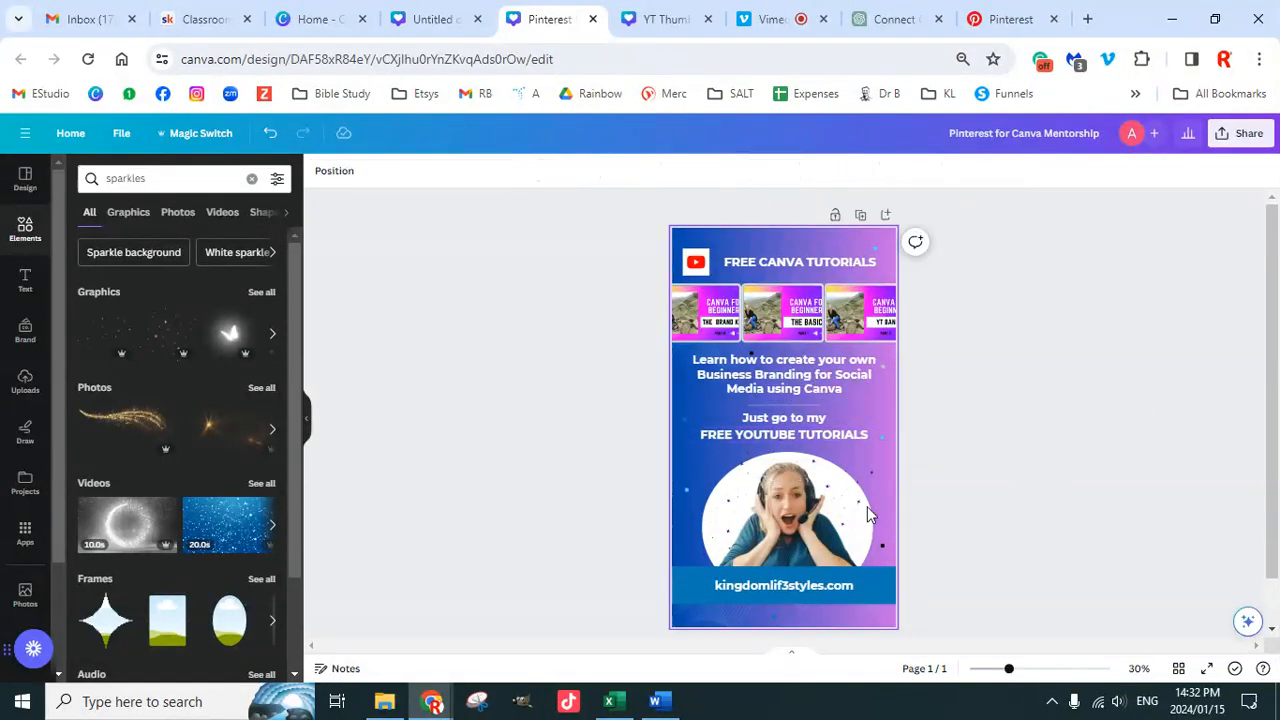
Step: Download the pin design as a PNG at 1,080 × 1,920 px
left_click(1246, 133)
left_click(1082, 489)
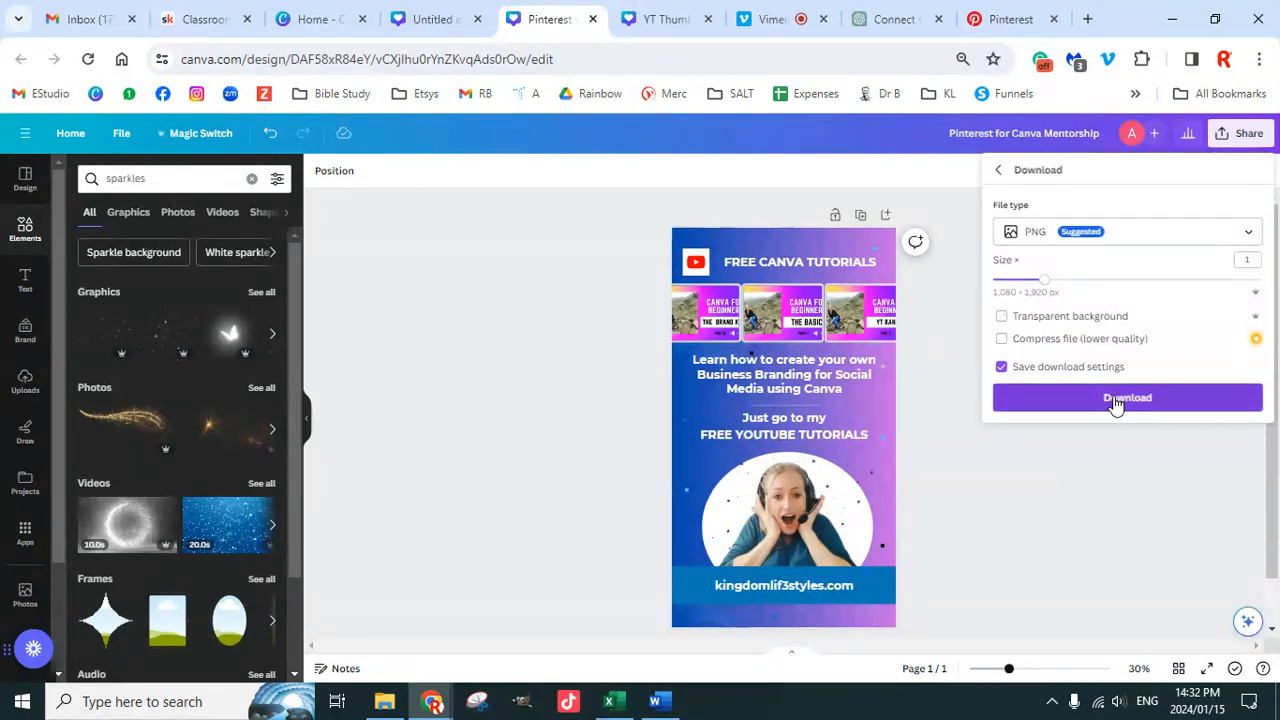
left_click(1118, 399)
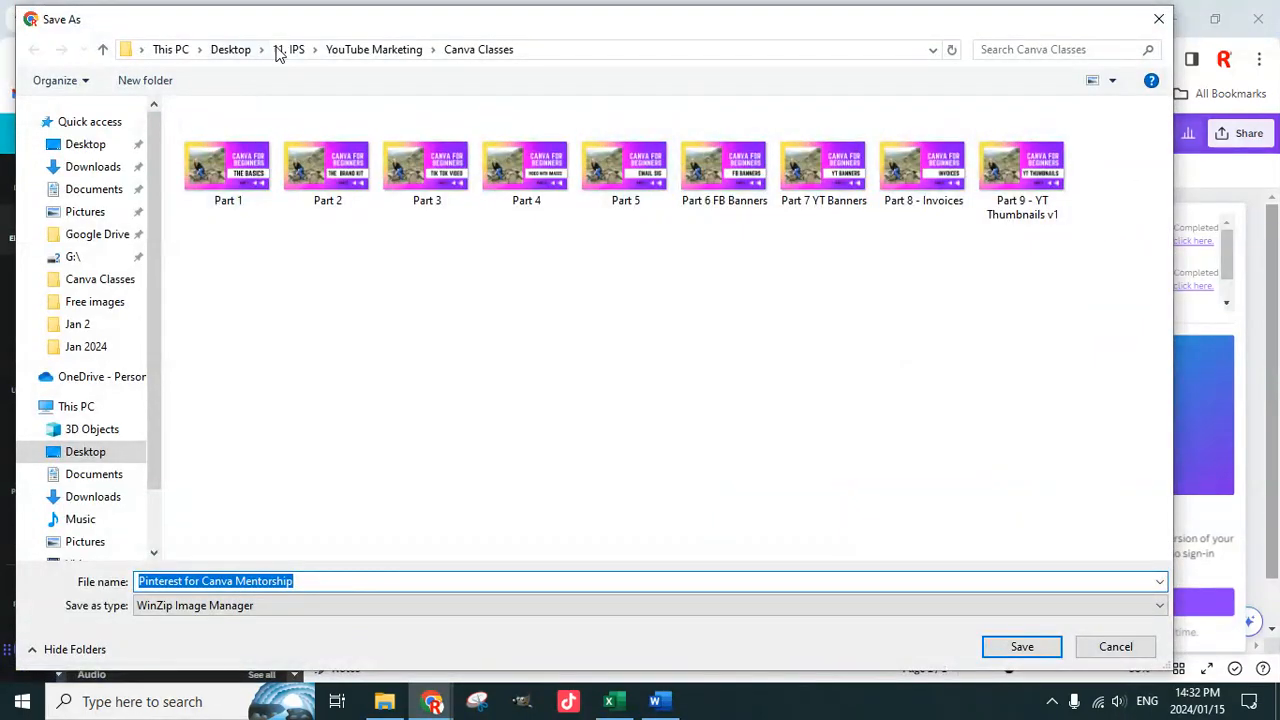
Step: Save the download as "Canva YT Tutorials" in 11. IPS > Pinterest > 6. Canva Branding Mentorship
left_click(282, 50)
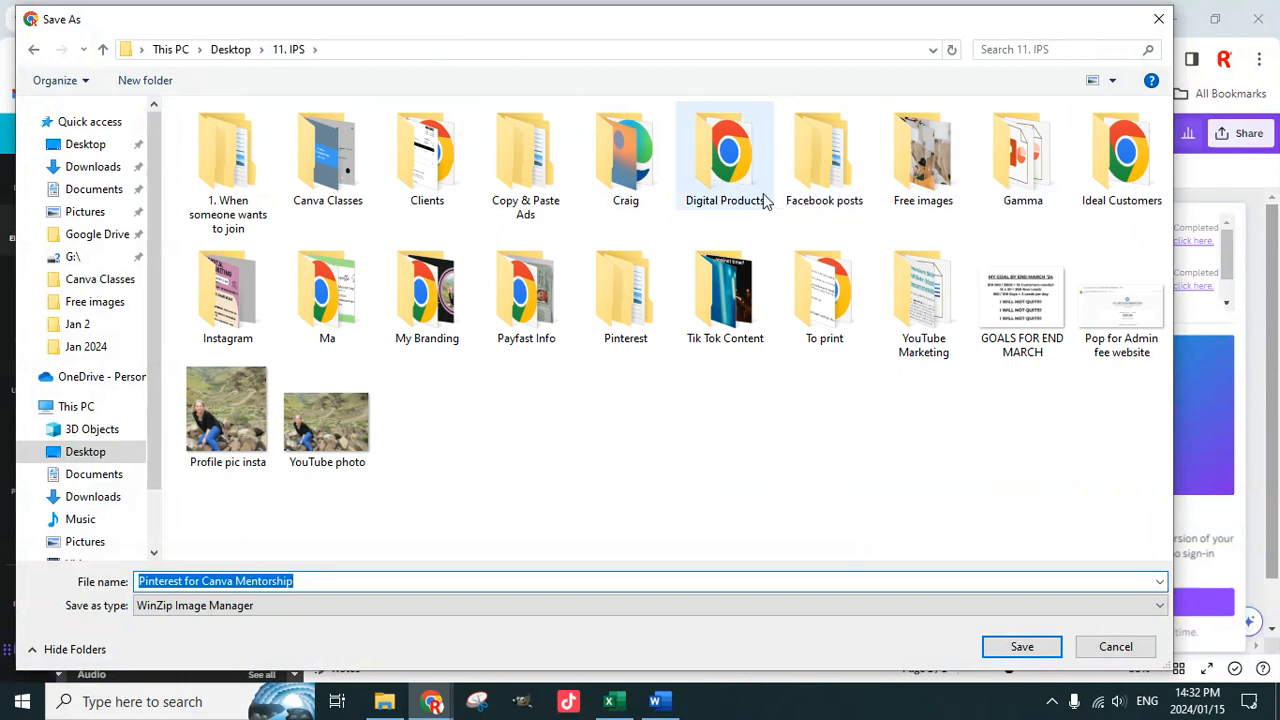
double_click(625, 305)
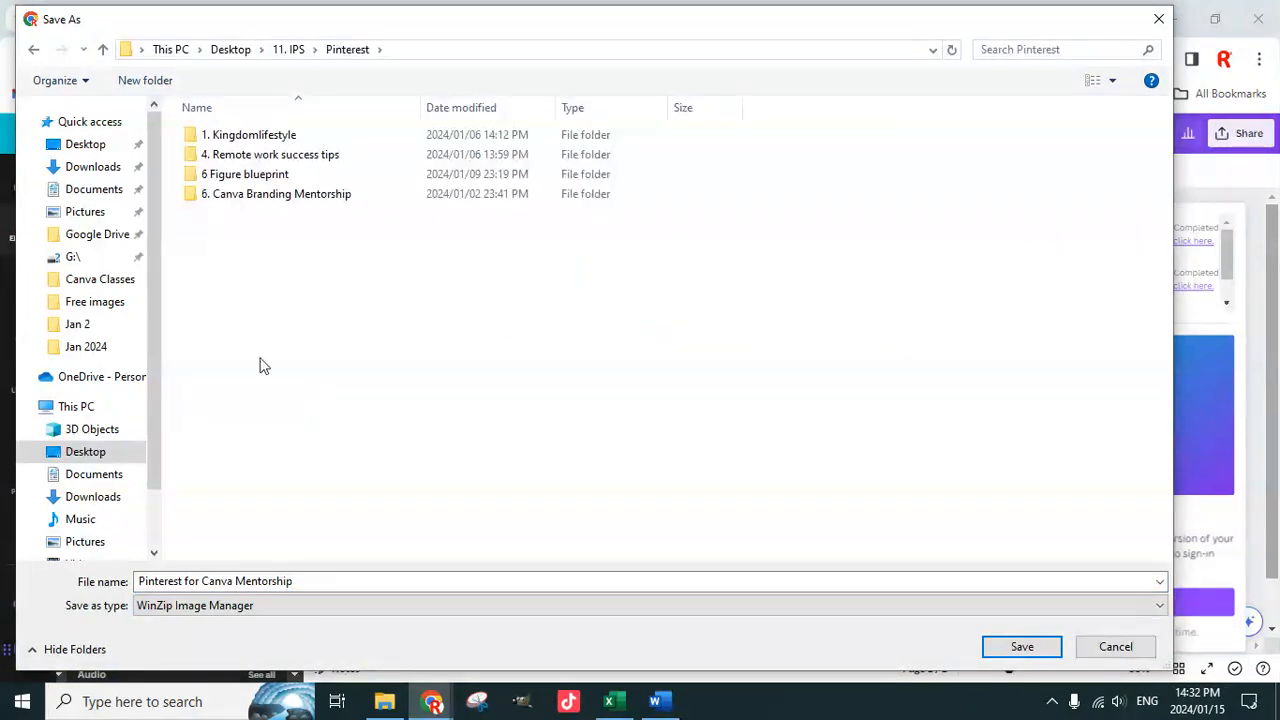
double_click(265, 200)
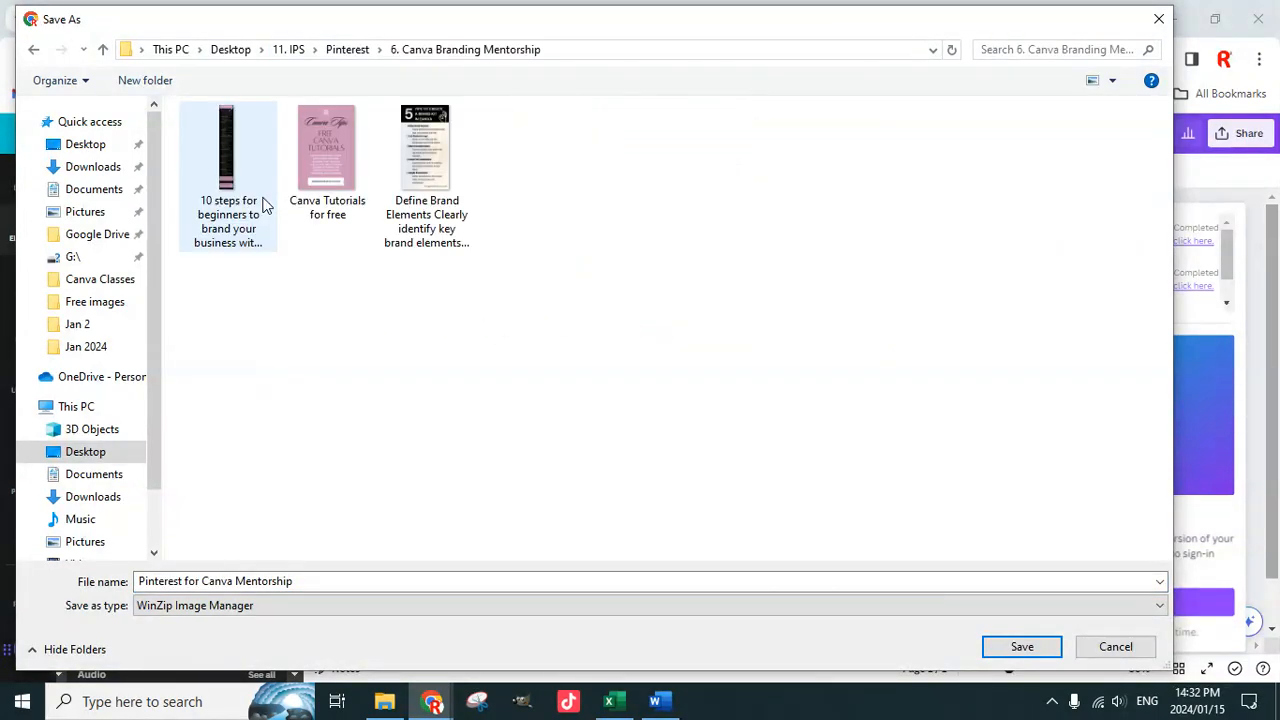
left_click(329, 582)
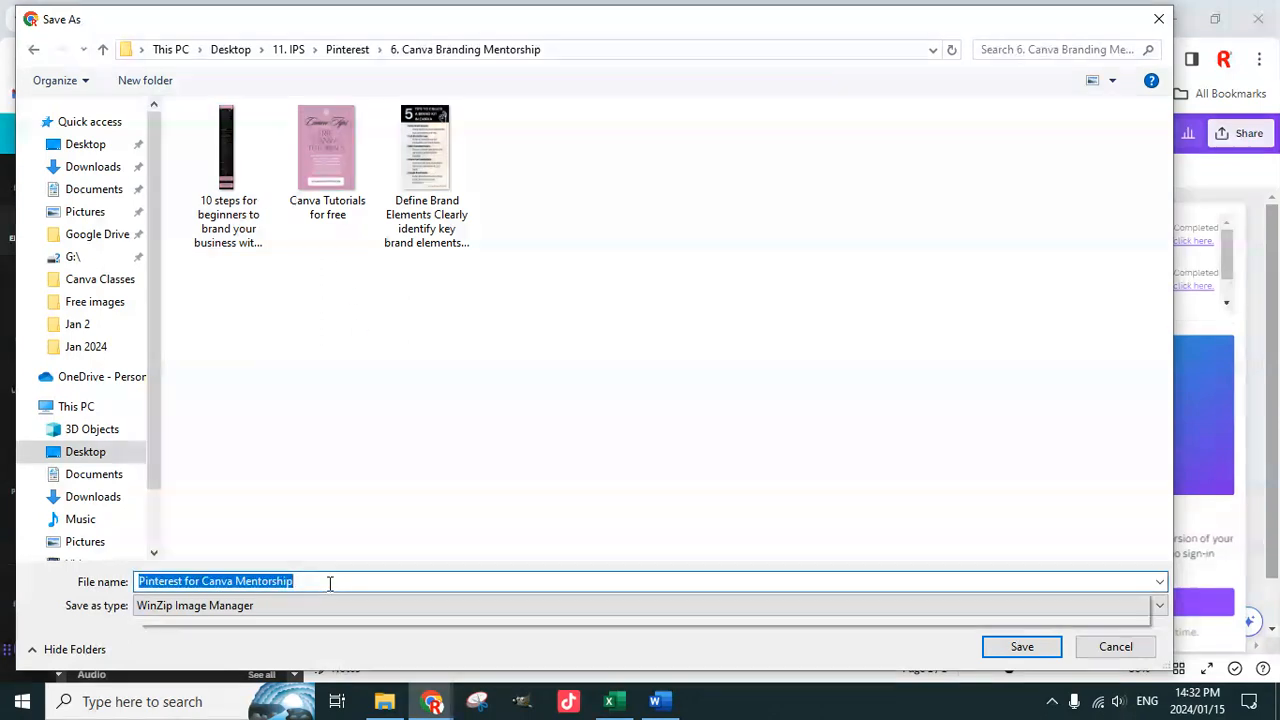
type("Canva YT")
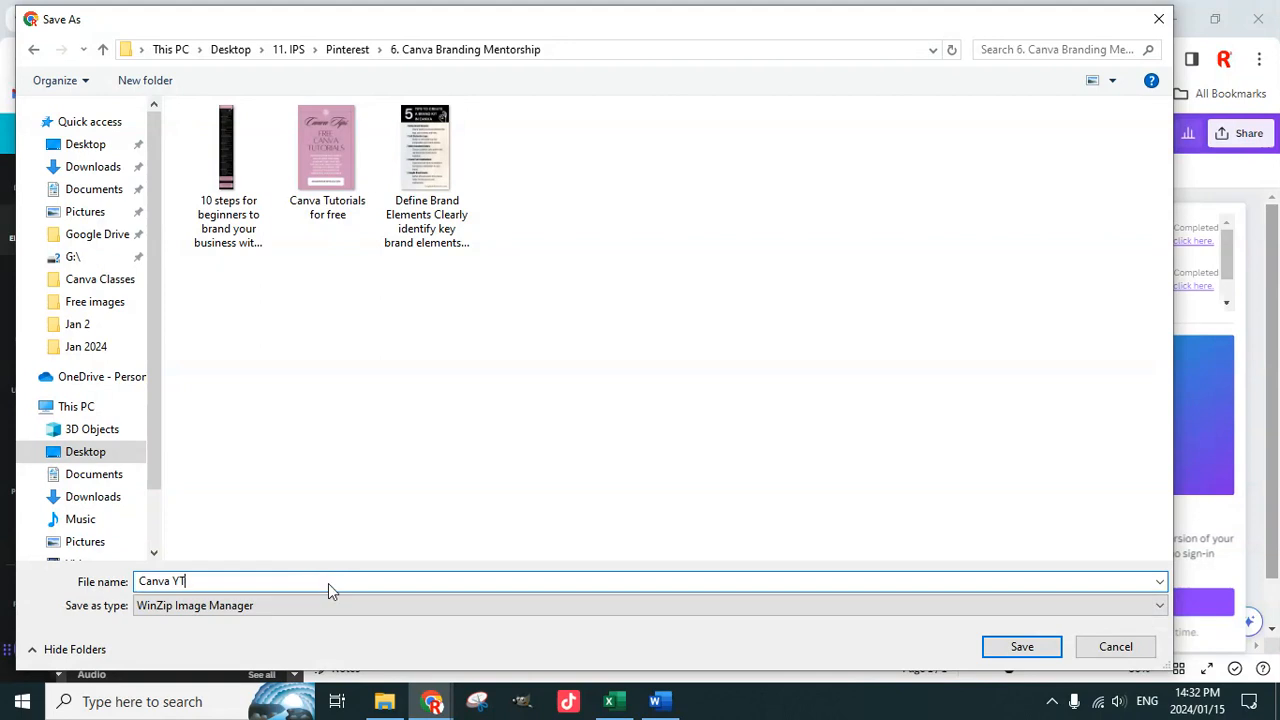
type(" Tutorials")
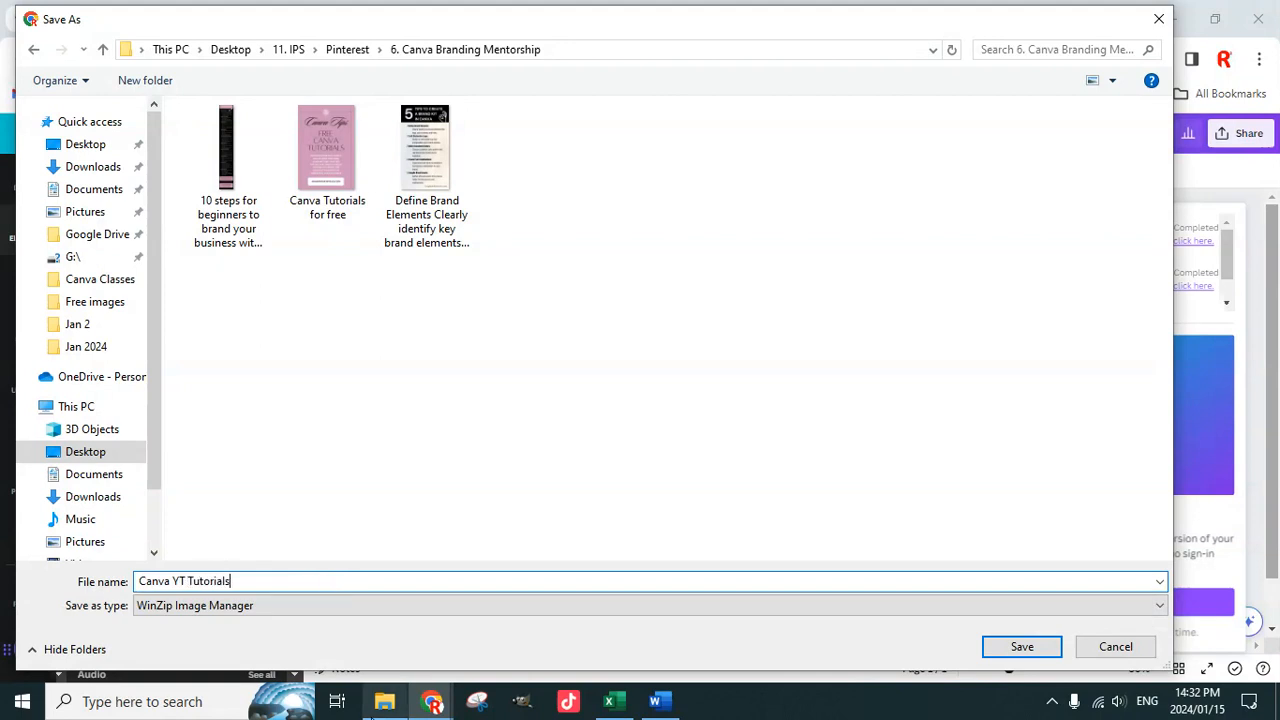
left_click(1008, 648)
left_click(558, 346)
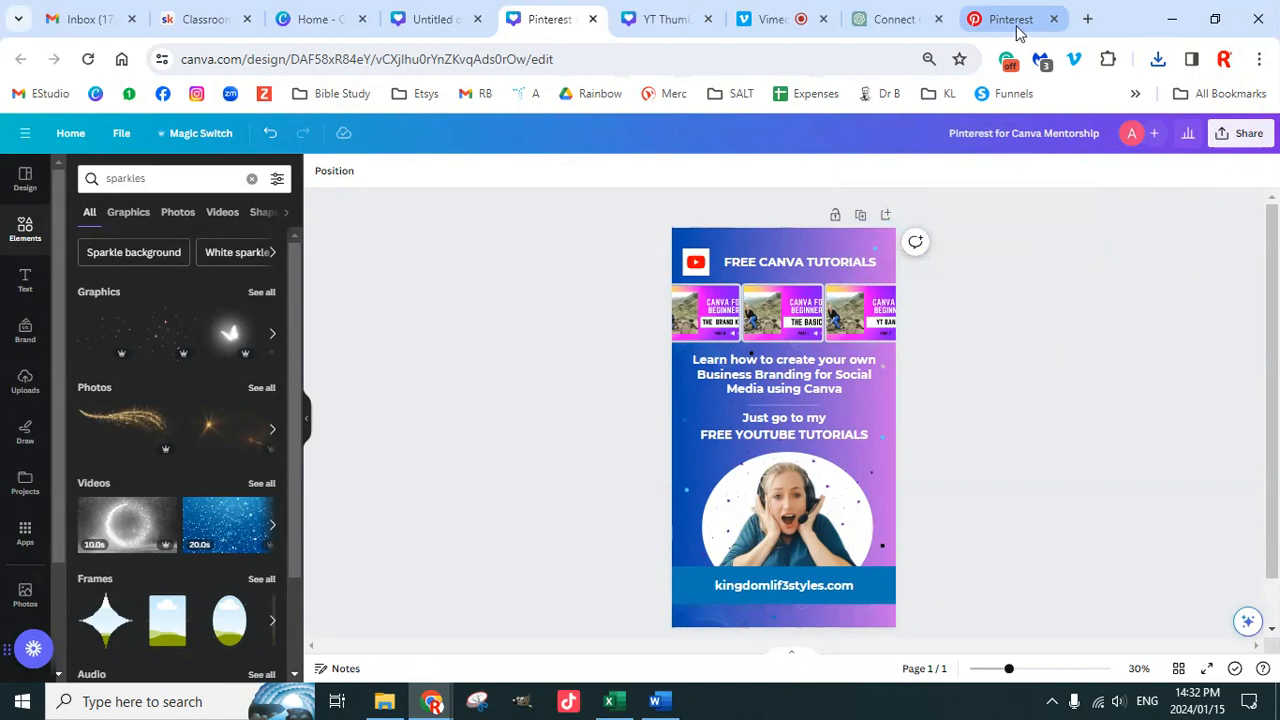
Step: Switch to Pinterest and start a new pin from the Canva Branding Mentorship board
mouse_move(1017, 33)
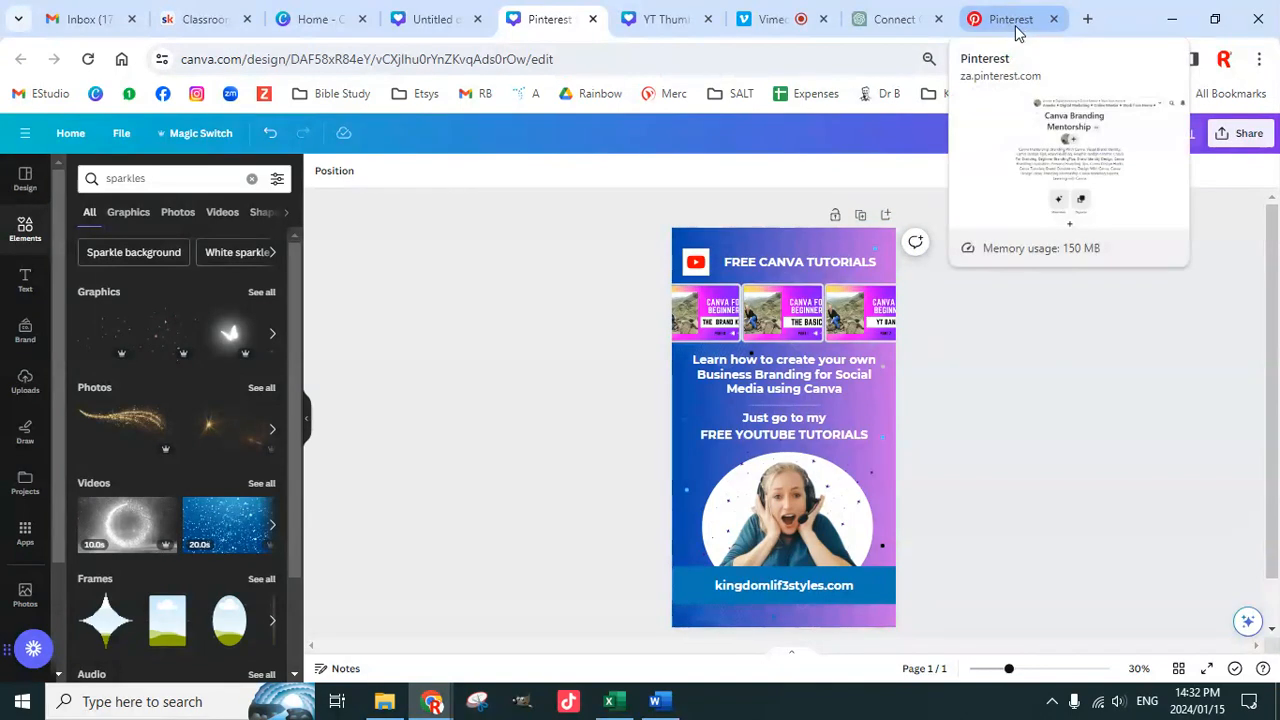
left_click(1010, 20)
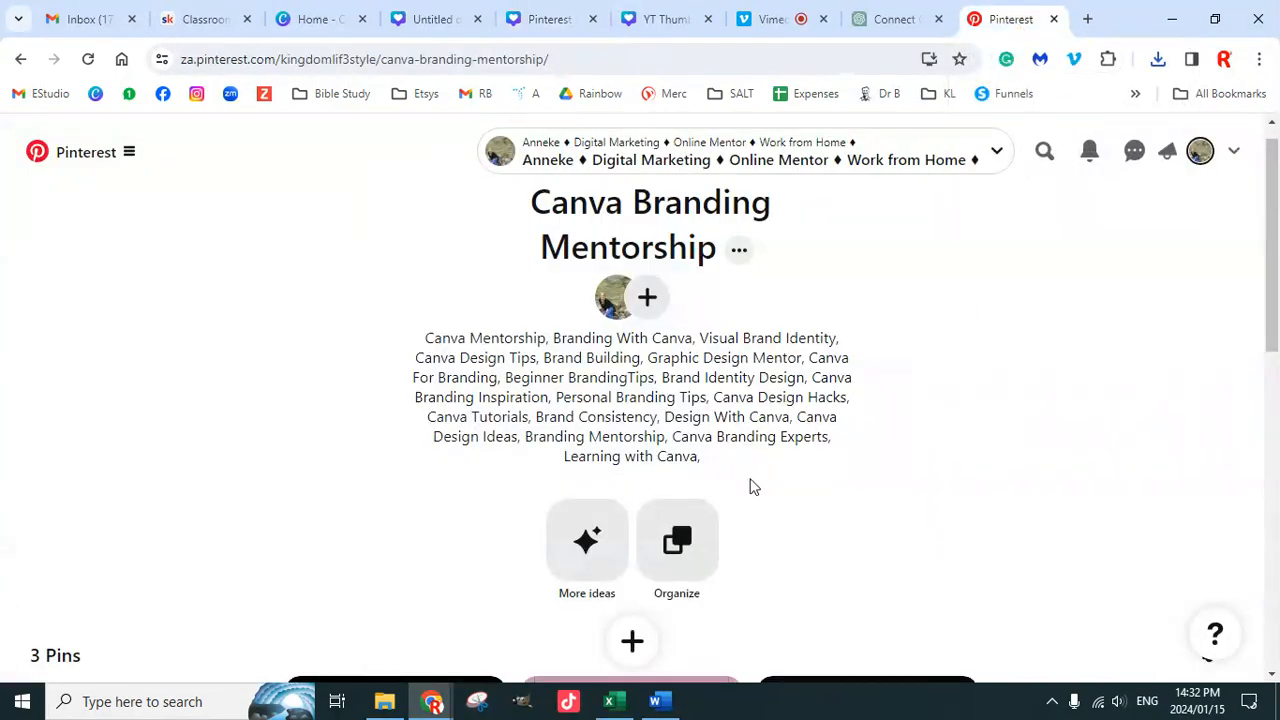
scroll(754, 487, "down", 6)
scroll(730, 450, "up", 4)
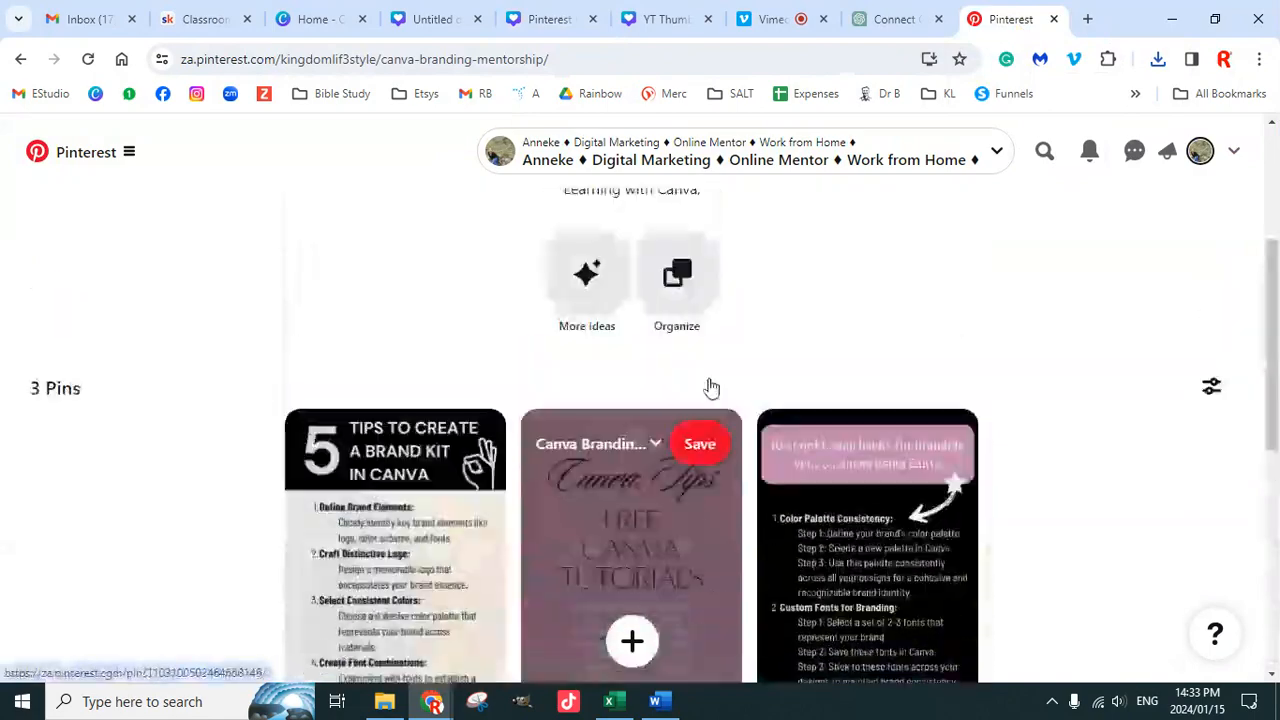
scroll(711, 387, "up", 3)
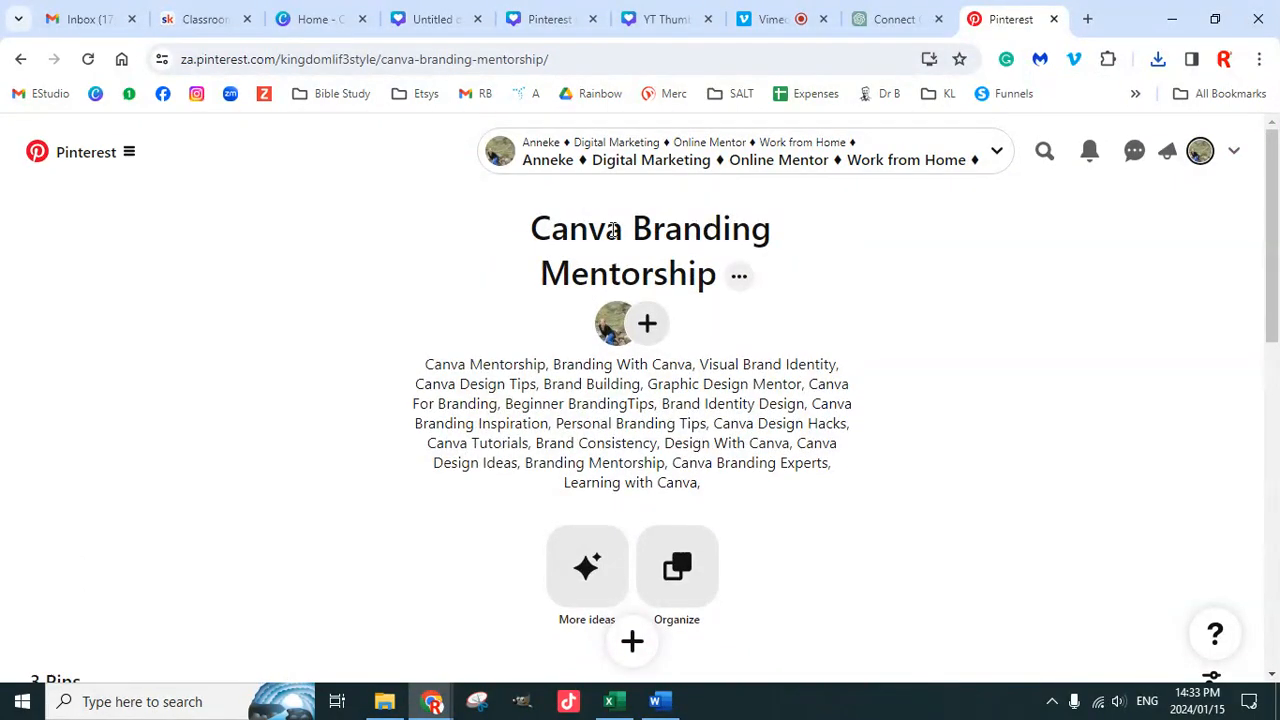
left_click(645, 326)
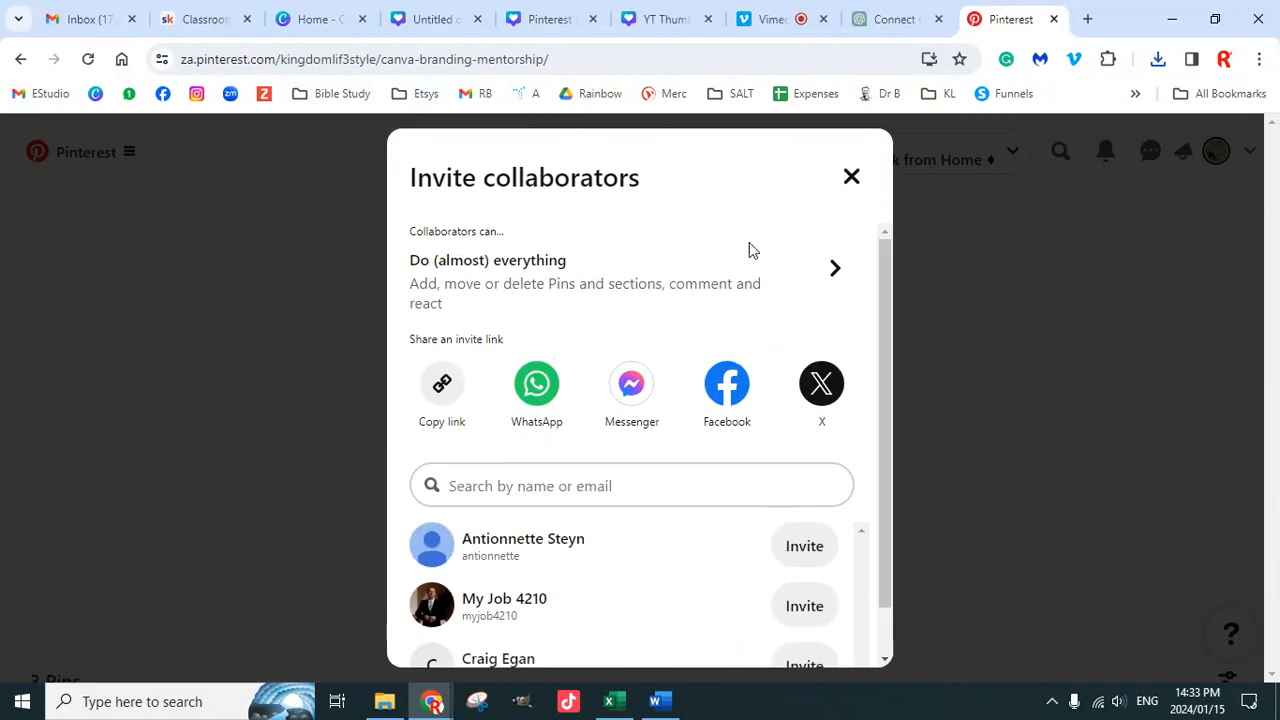
left_click(849, 178)
scroll(765, 457, "down", 4)
scroll(765, 457, "down", 1)
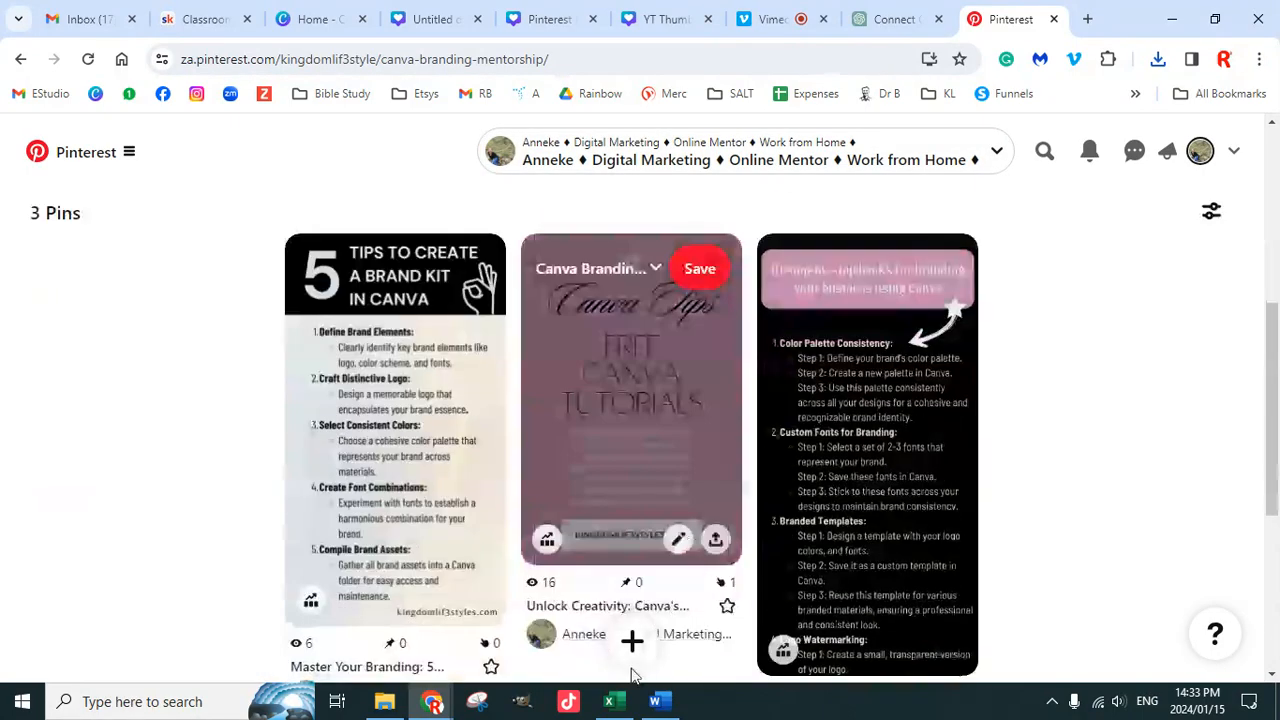
left_click(632, 641)
left_click(580, 512)
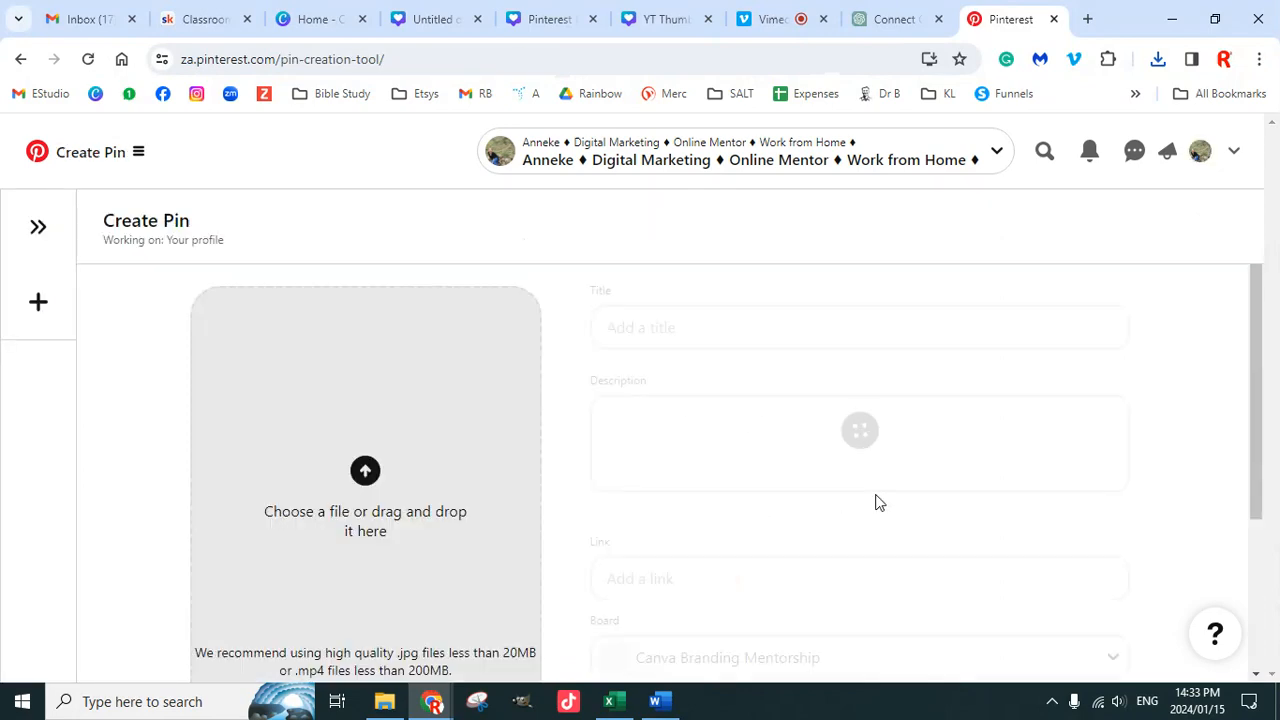
Step: Upload the "Canva YT Tutorials" image from the 11. IPS > Pinterest > 6. Canva Branding Mentorship folder as the pin's image
scroll(404, 436, "down", 2)
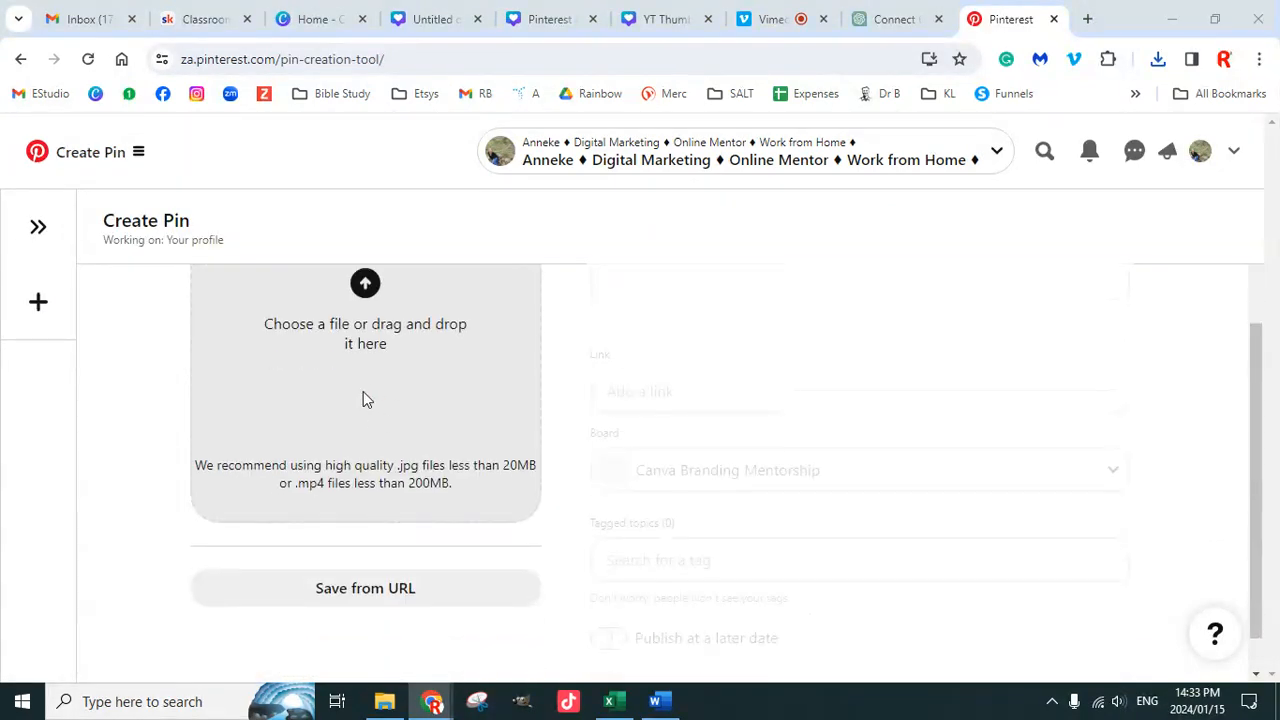
left_click(363, 391)
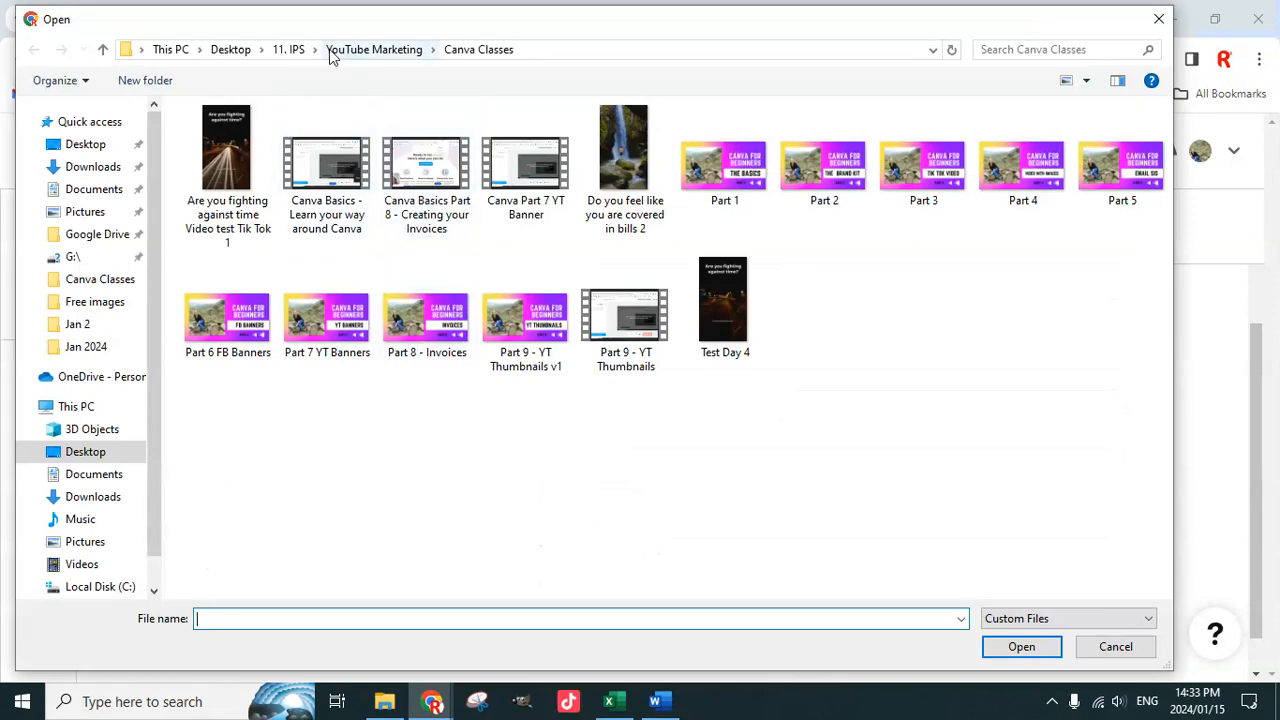
left_click(289, 49)
double_click(625, 290)
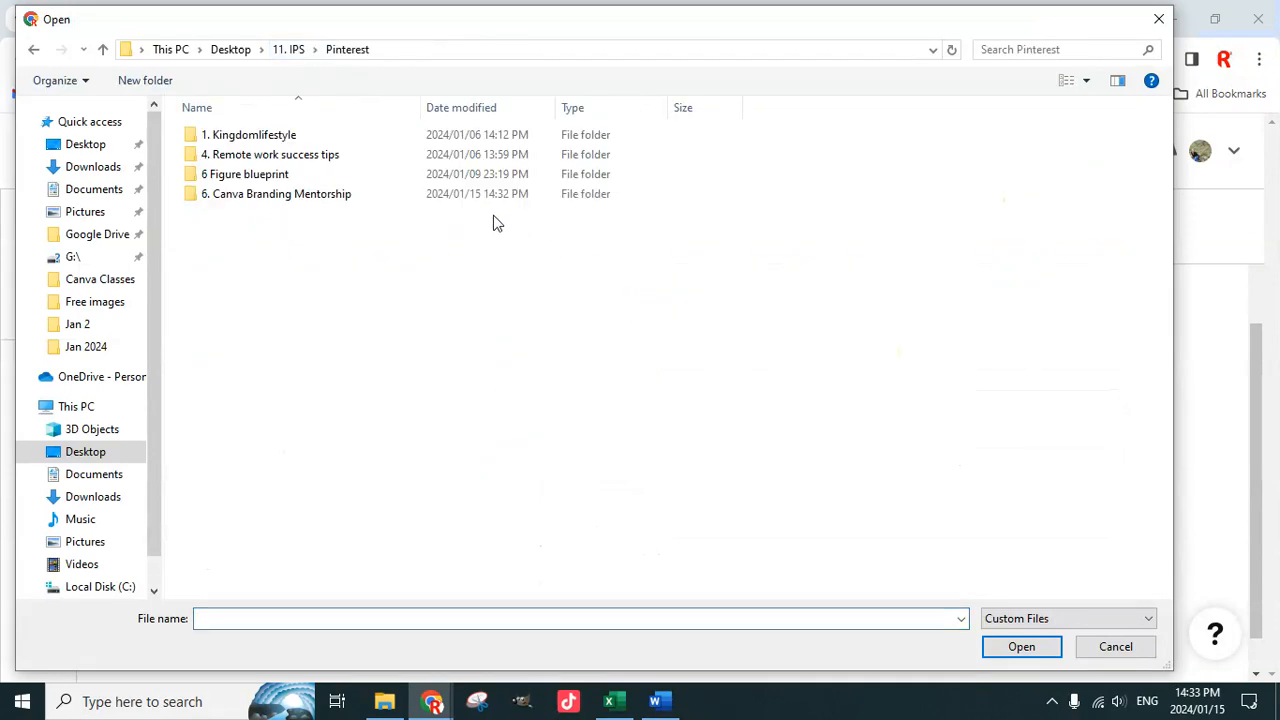
double_click(283, 195)
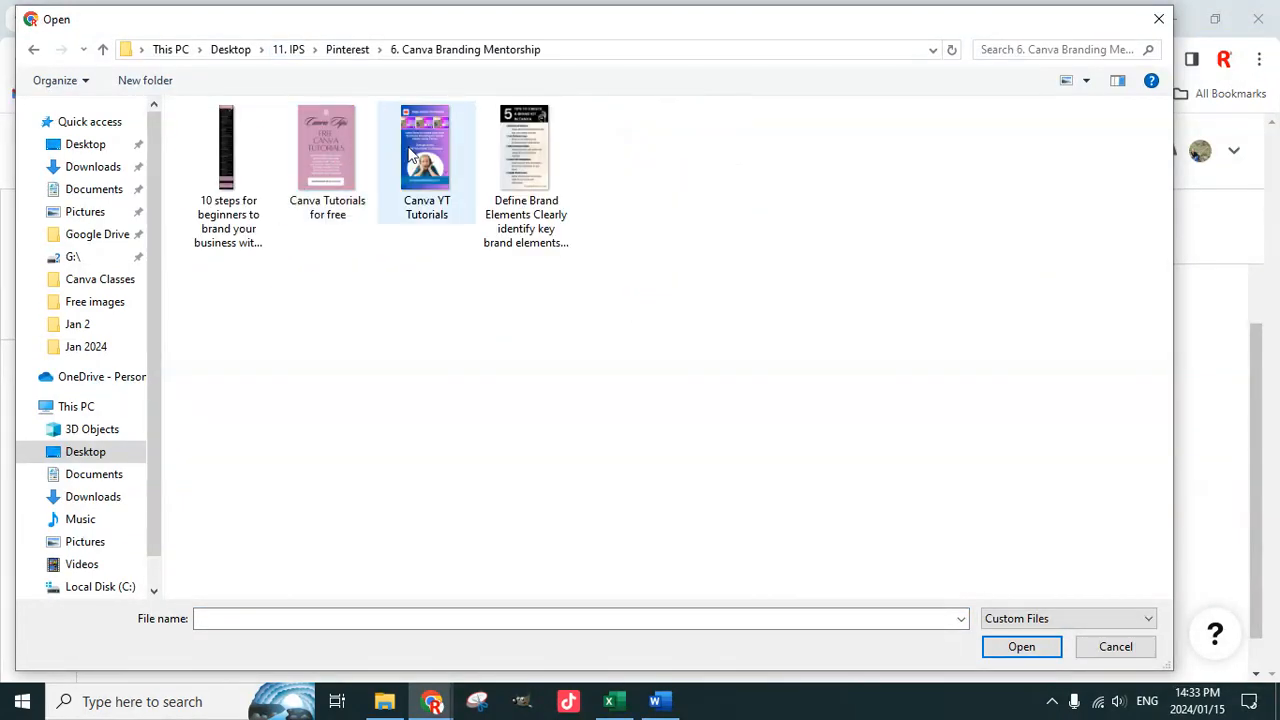
left_click(426, 170)
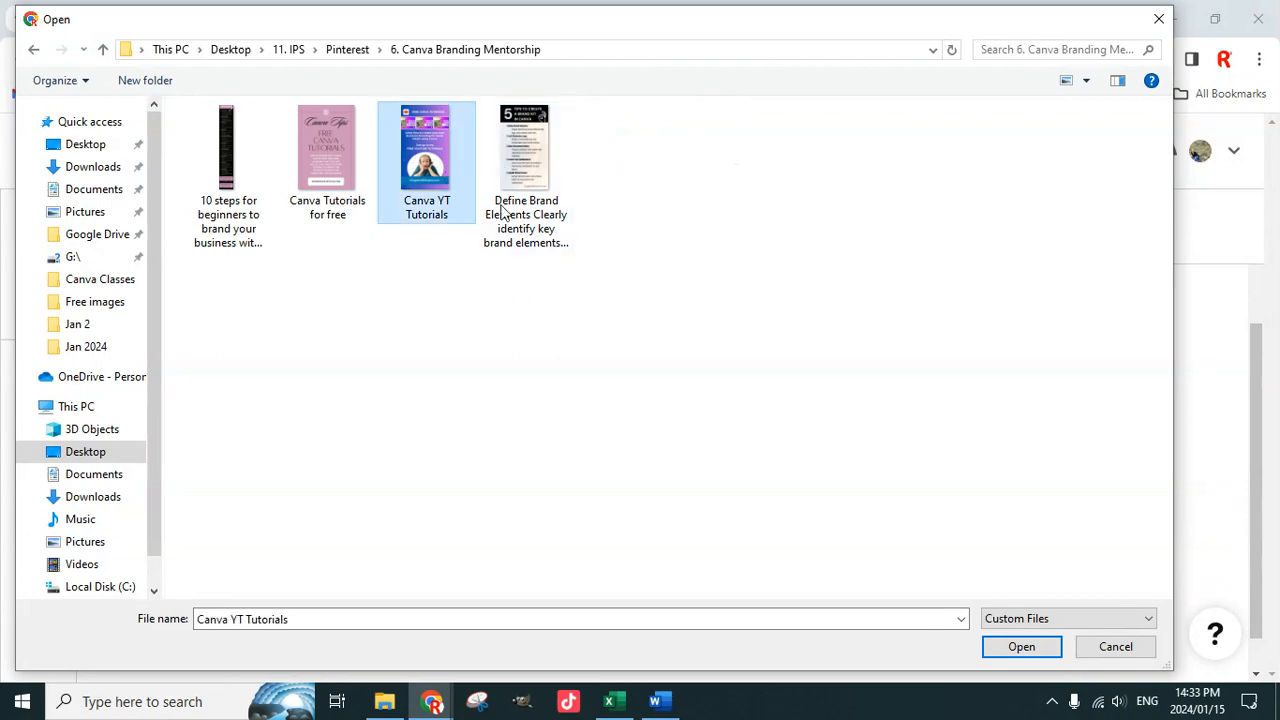
left_click(1031, 655)
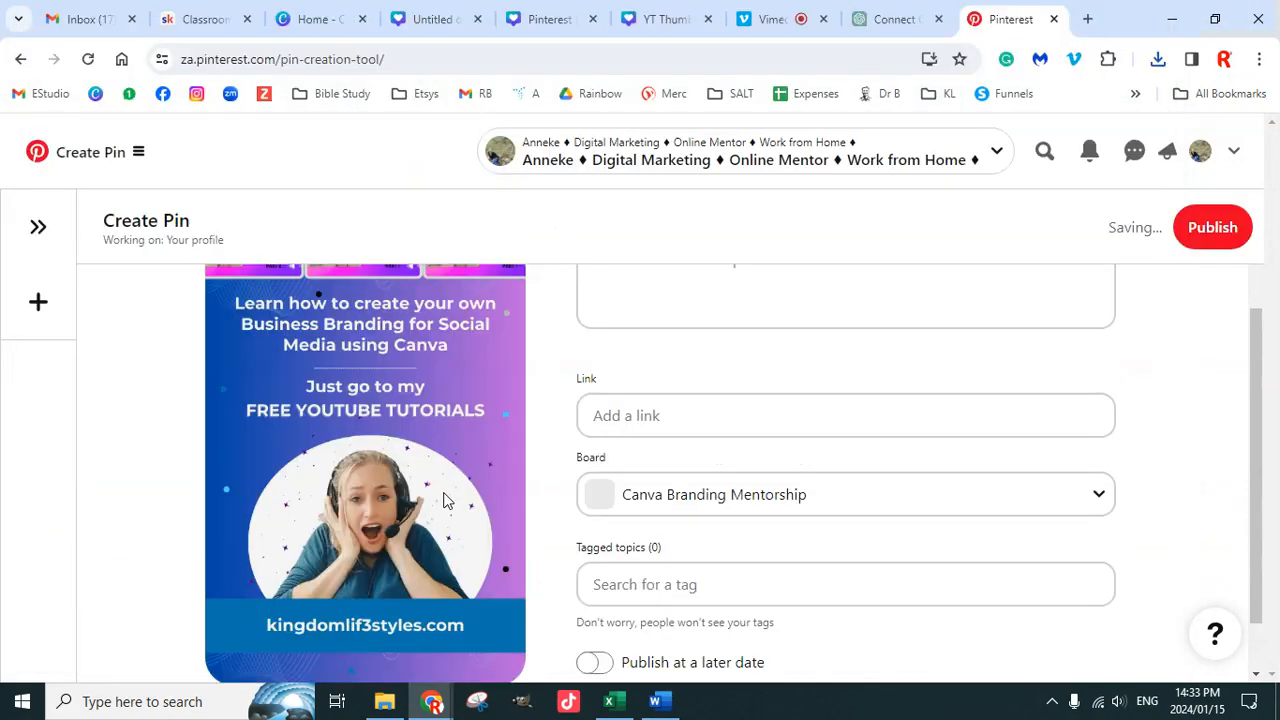
Step: Copy "Pinterest Powerhouse: Elevate Your Business Game!" from the ChatGPT conversation into the pin's title
scroll(443, 494, "down", 1)
scroll(447, 507, "up", 3)
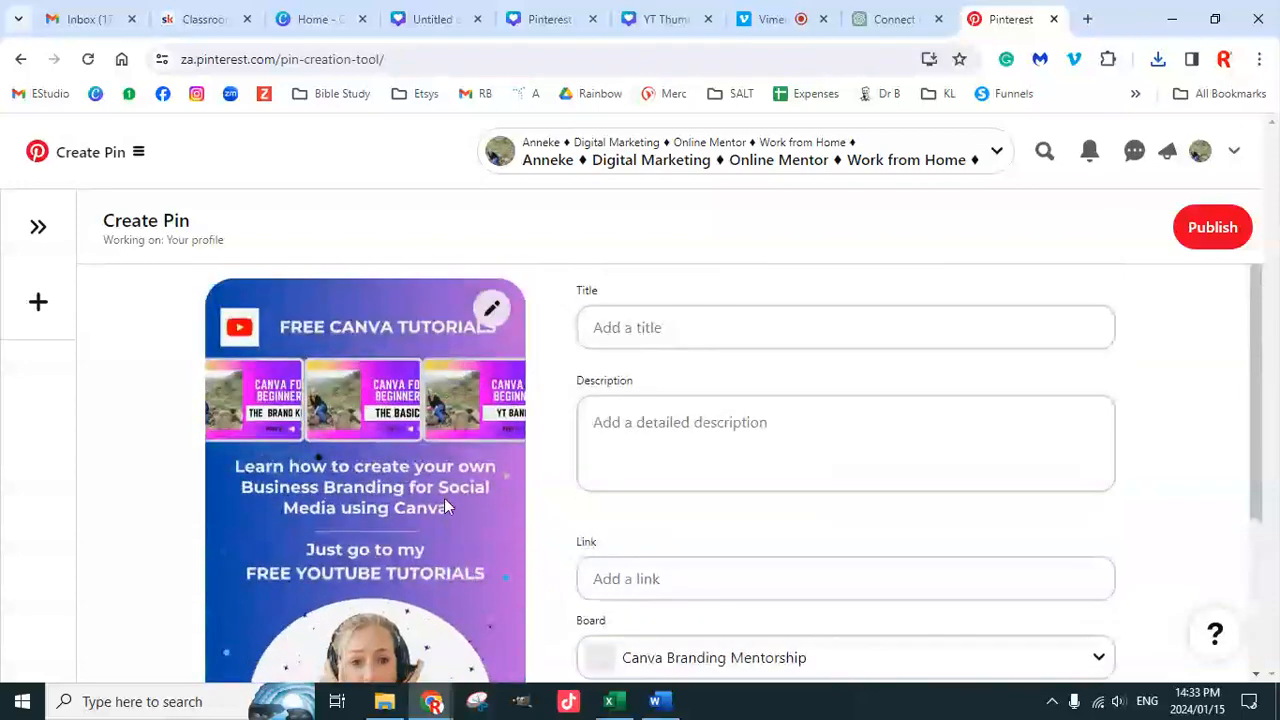
scroll(446, 506, "down", 3)
scroll(526, 391, "up", 3)
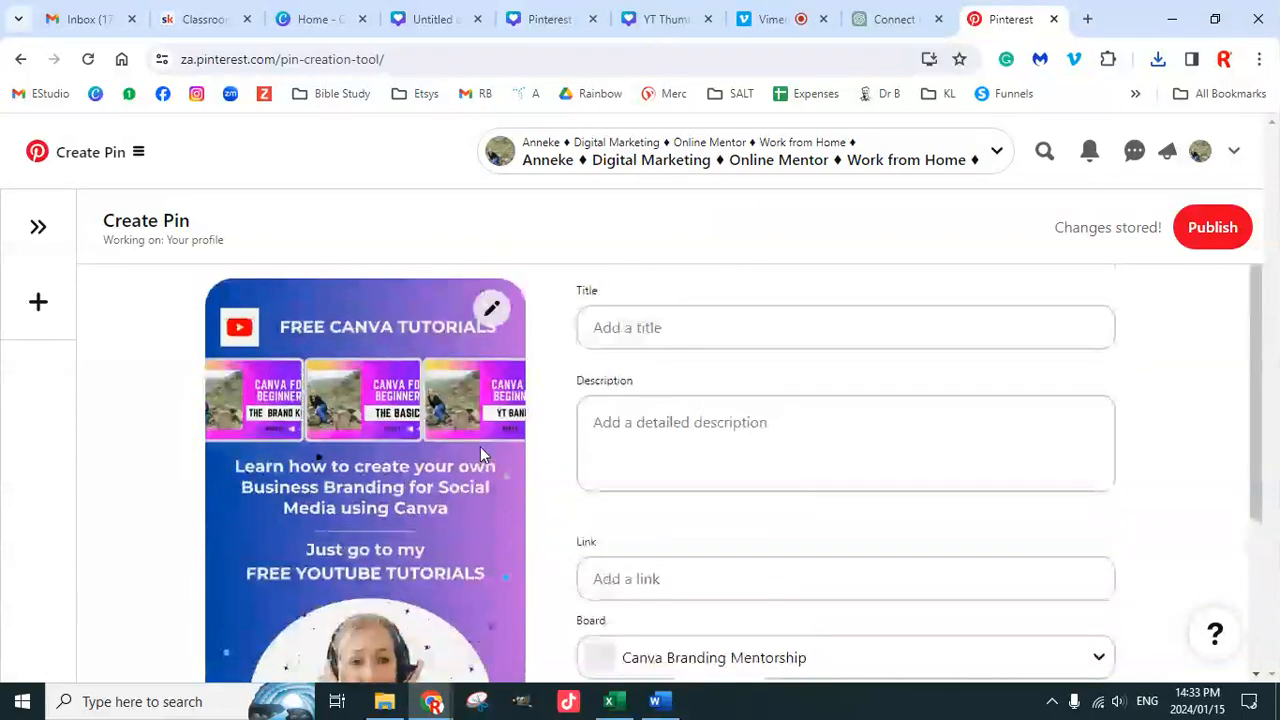
left_click(695, 330)
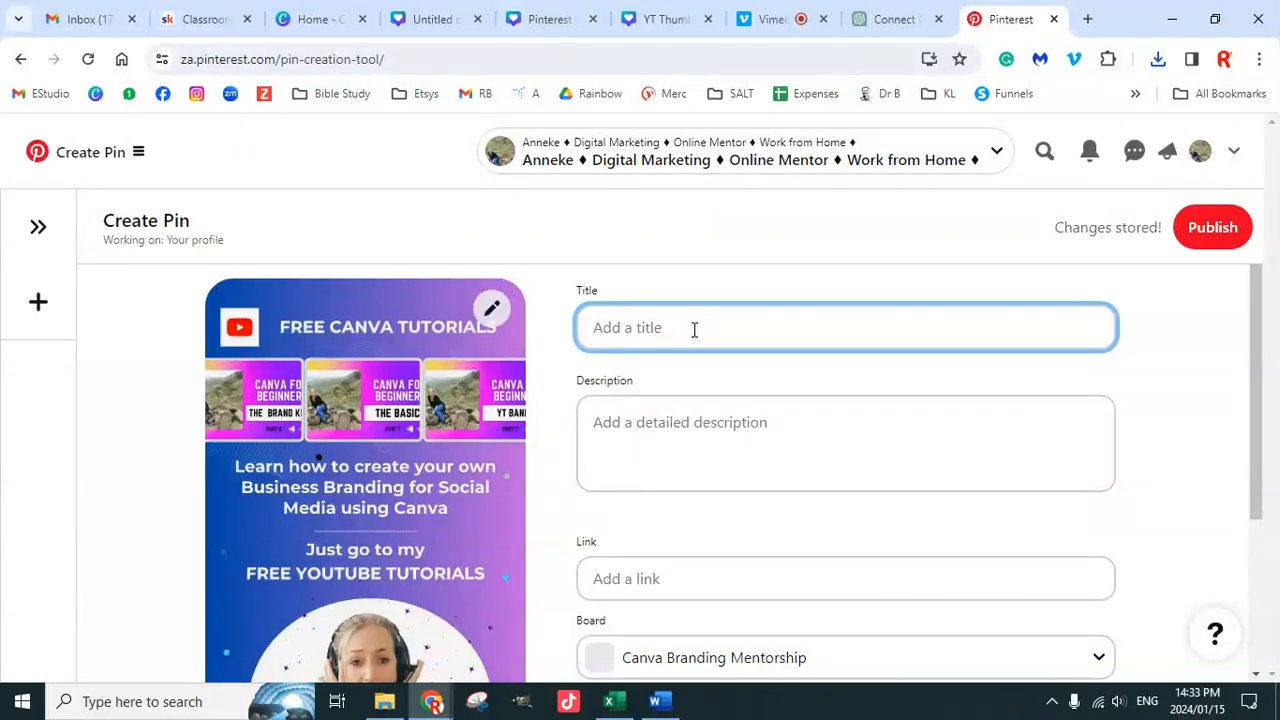
left_click(895, 22)
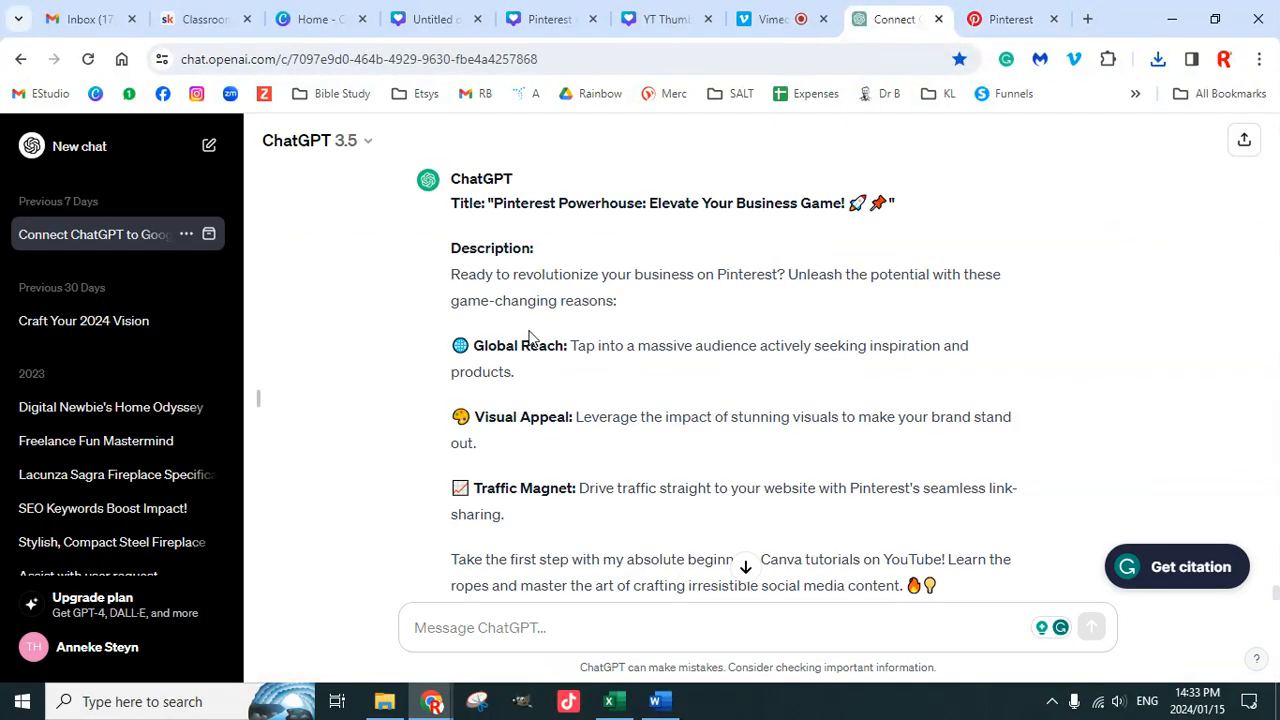
scroll(626, 414, "down", 2)
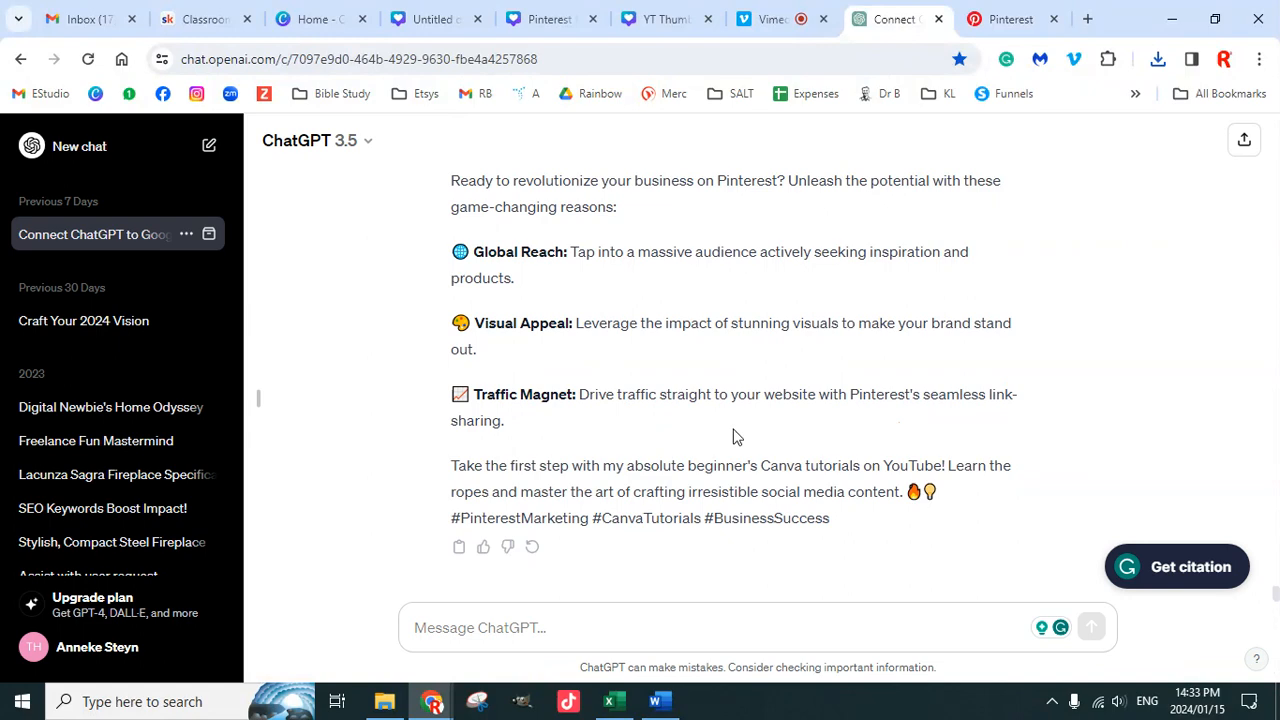
scroll(737, 445, "up", 4)
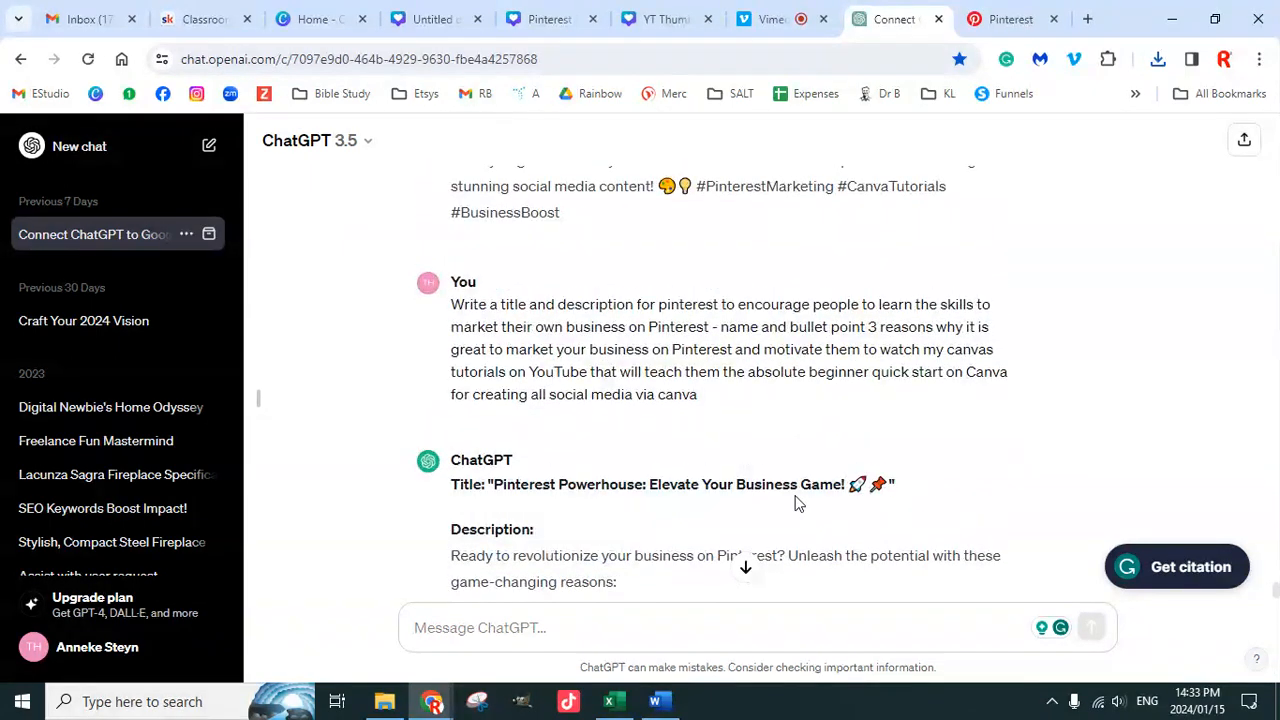
left_click_drag(846, 484, 494, 476)
key("ctrl+c")
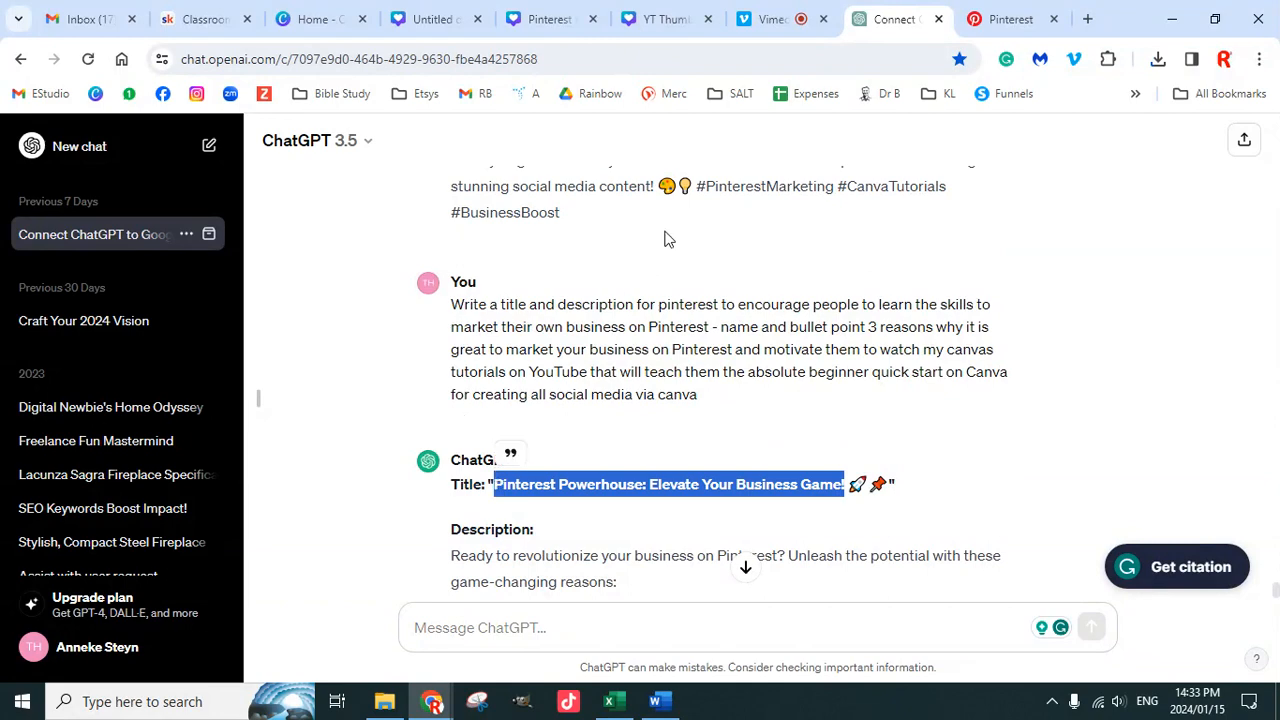
left_click(1005, 19)
key("ctrl+v")
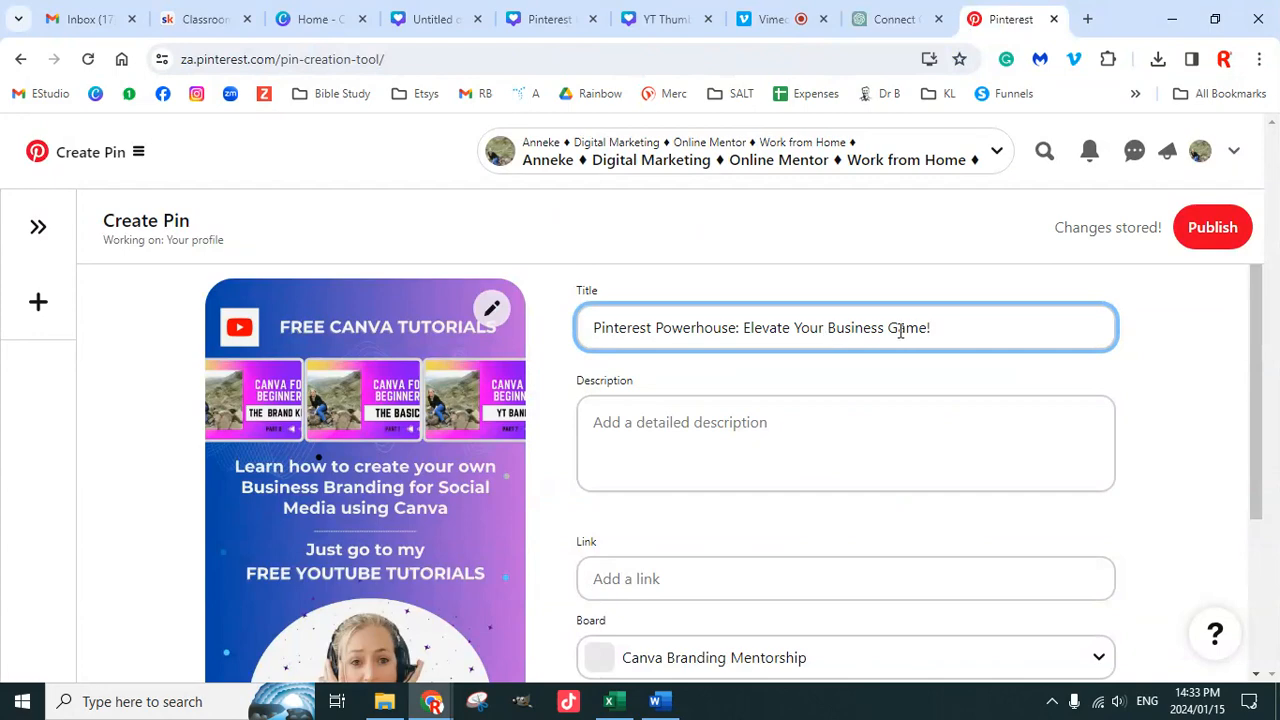
Step: Replace the title's closing exclamation mark with "with my YouTube Canva Tutorials"
key("BackSpace")
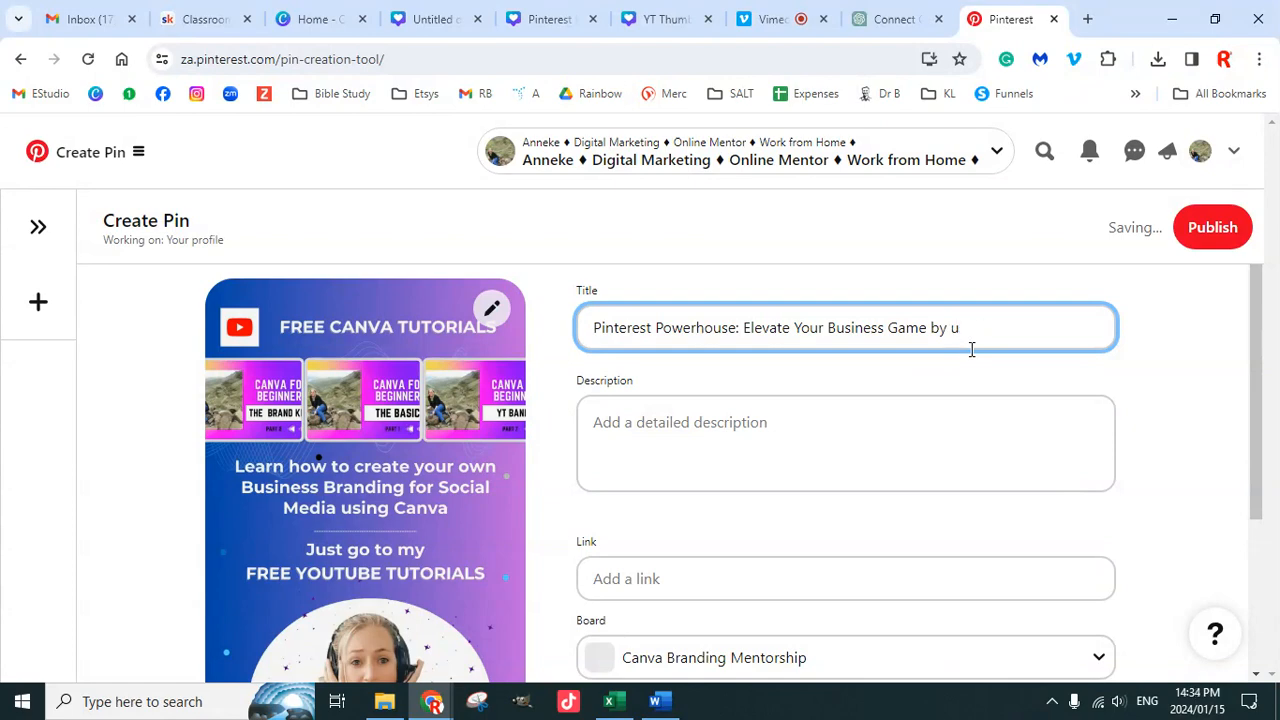
key("BackSpace")
key("BackSpace")
type("with my YouTube Canva Tu")
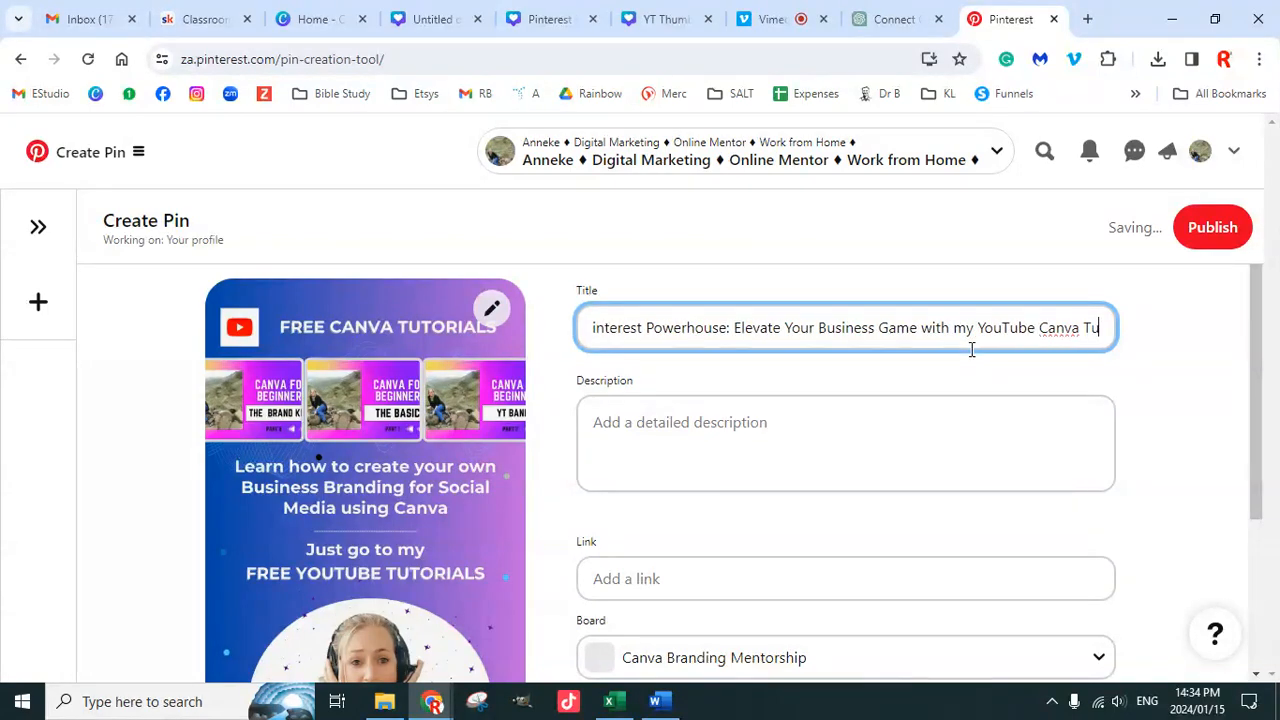
type("torials")
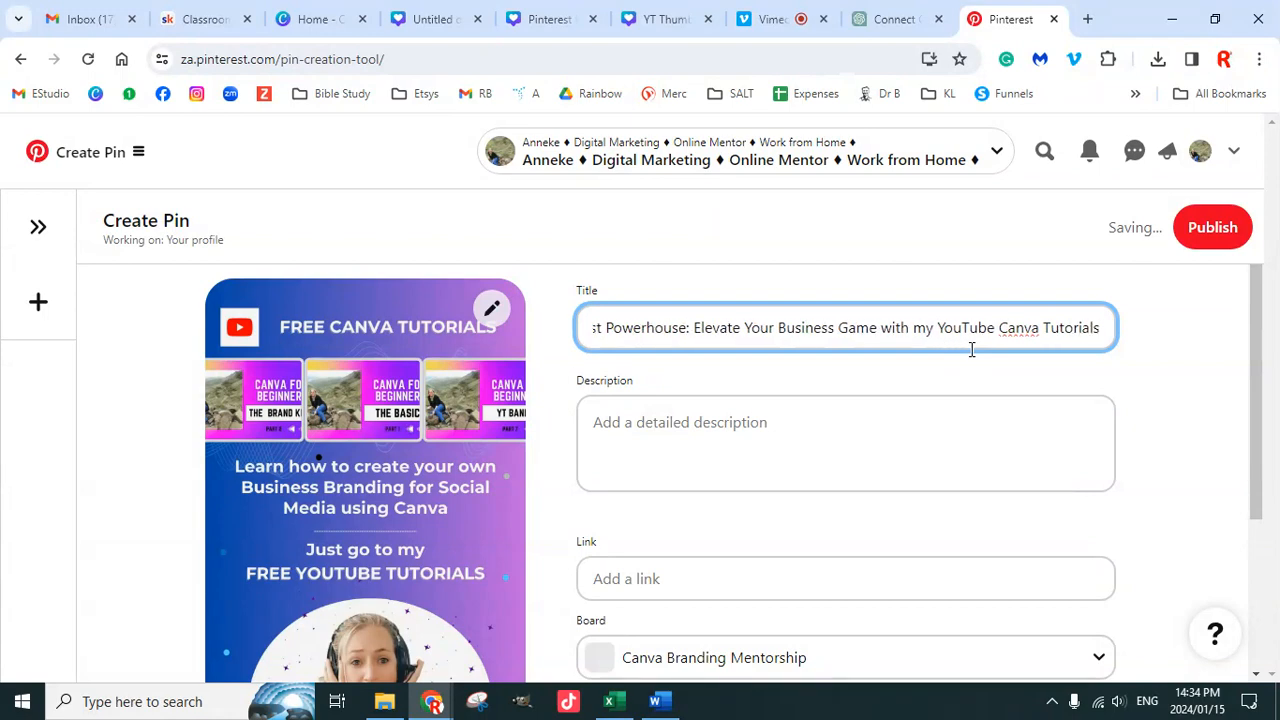
Step: Copy "Ready to revolutionize your business on Pinterest?" from the ChatGPT description into the pin's description
left_click(704, 425)
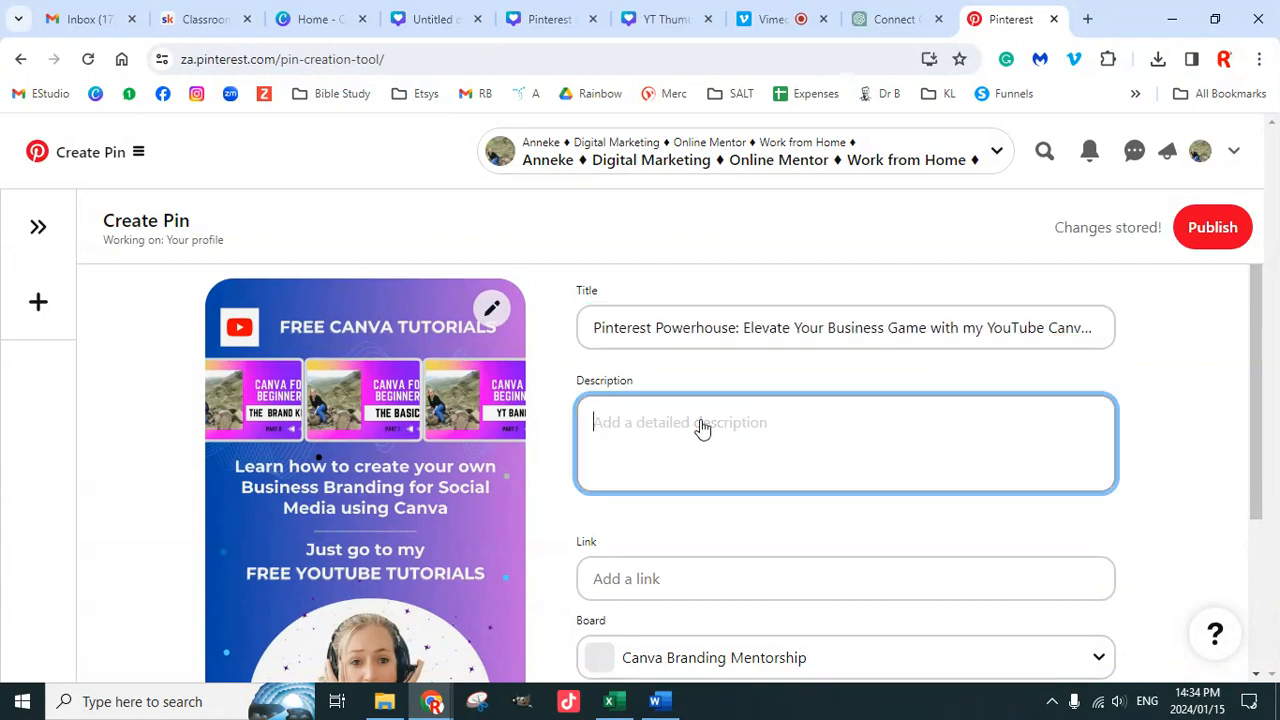
left_click(885, 22)
scroll(680, 443, "down", 3)
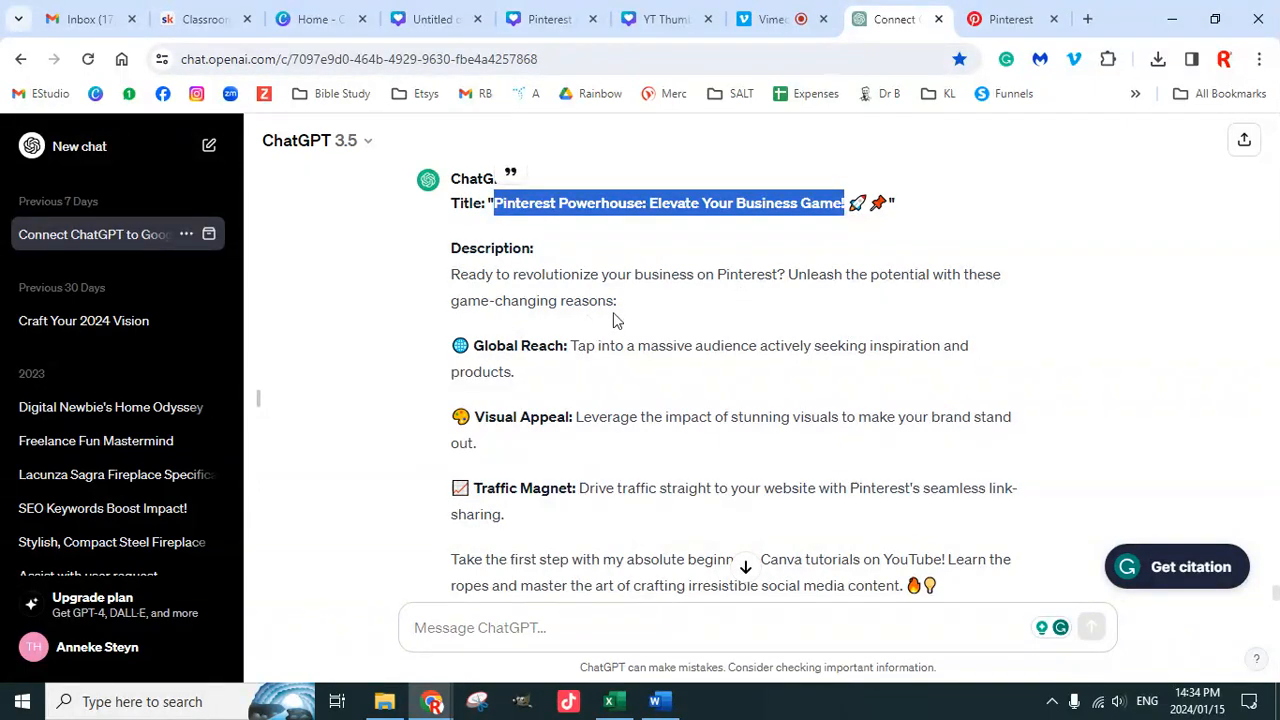
scroll(630, 345, "down", 1)
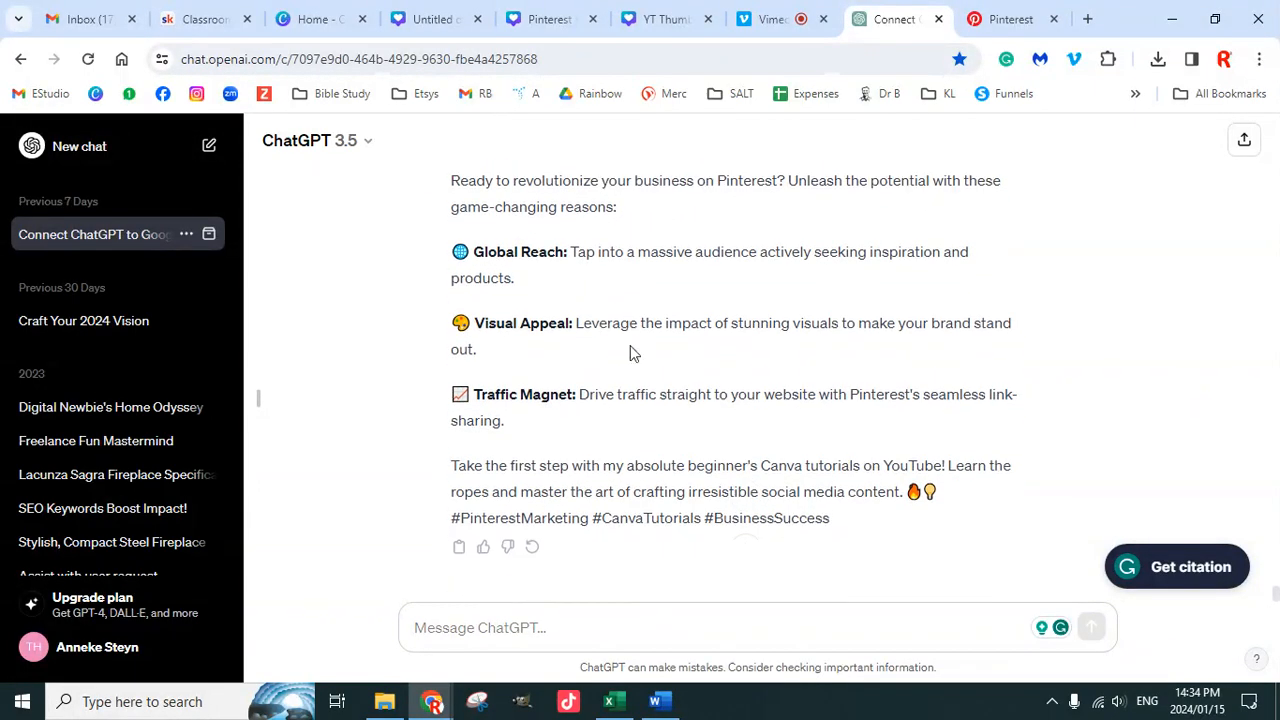
scroll(634, 351, "up", 2)
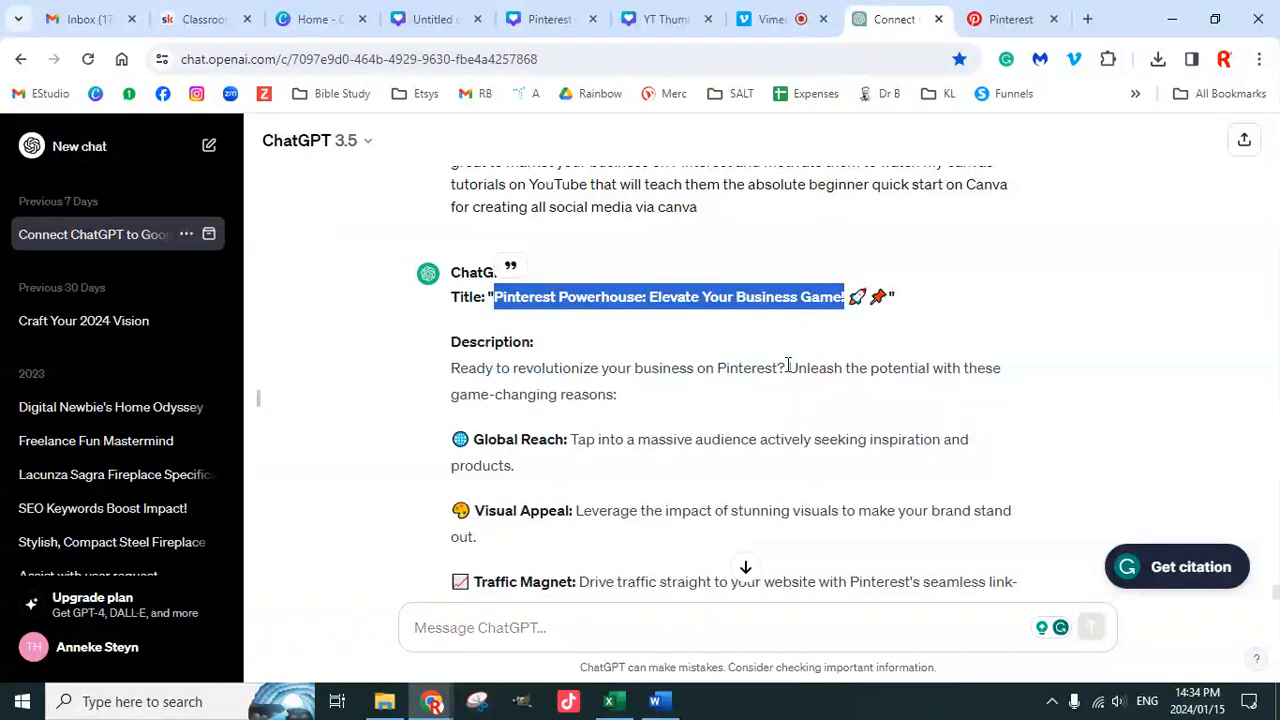
left_click_drag(788, 366, 457, 386)
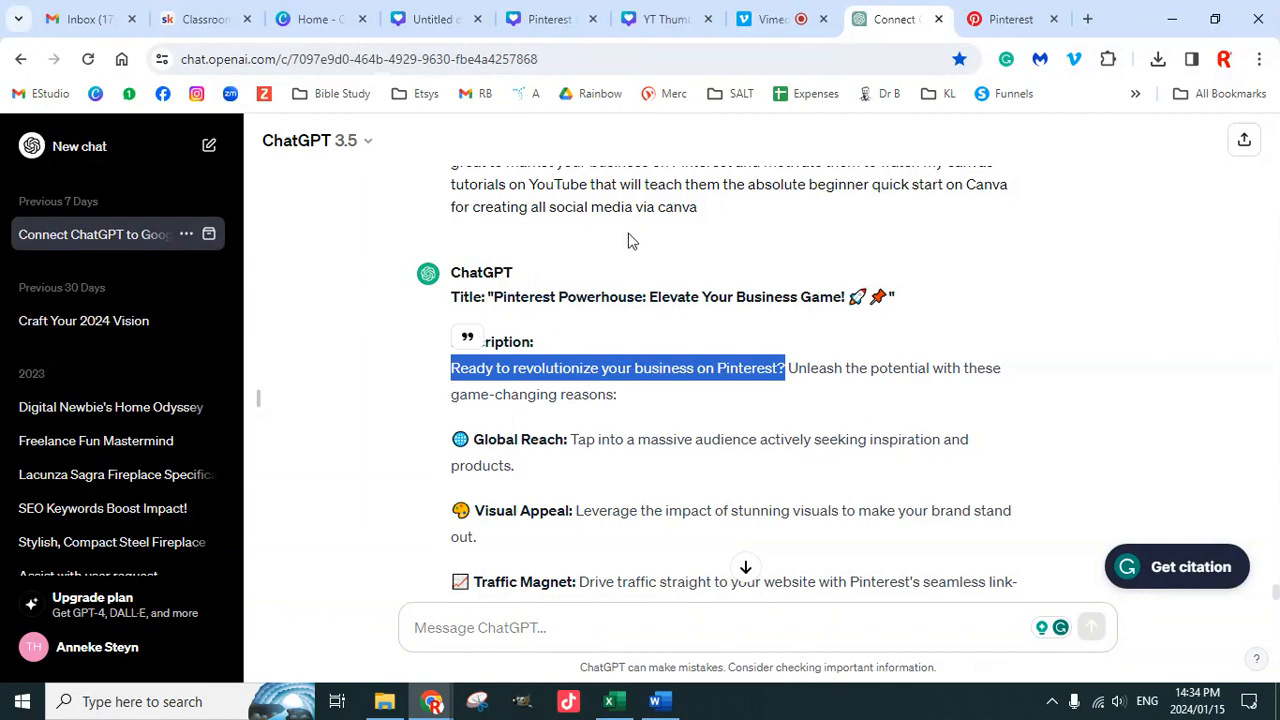
left_click(1005, 22)
type("Ready to revolutionize your business on Pinterest?")
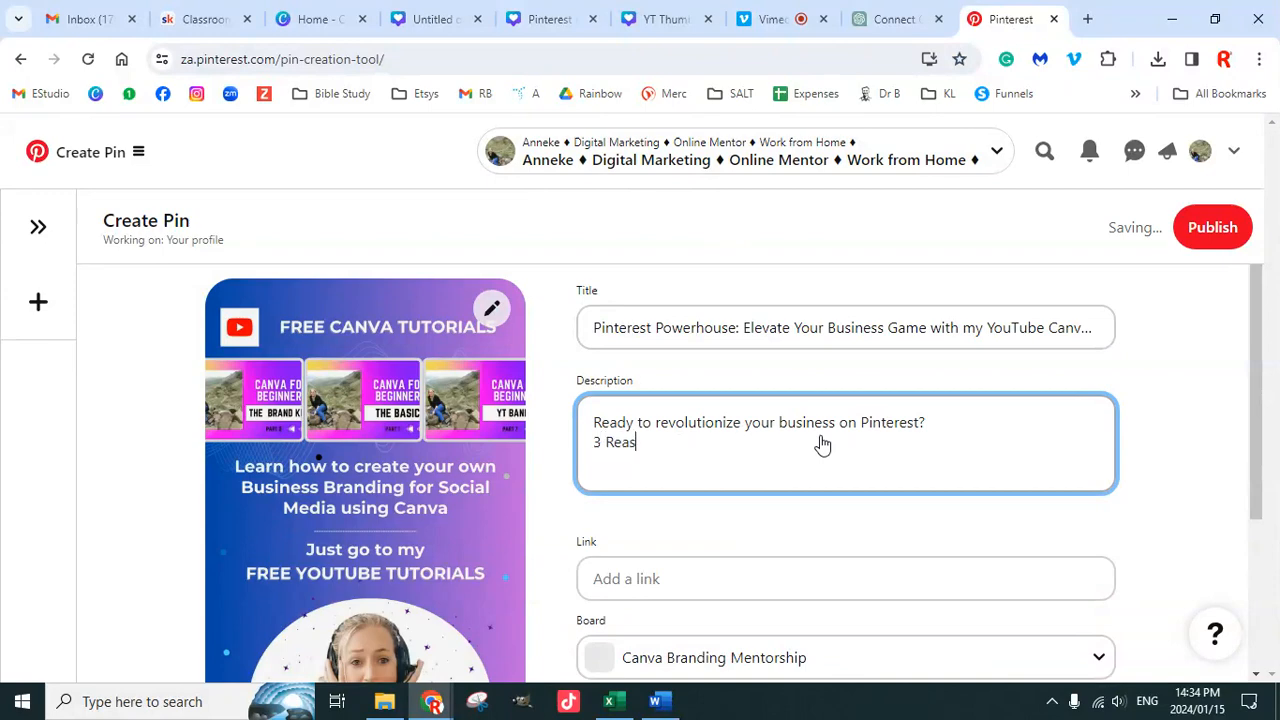
Step: Add the line "3 Reasons why you should market your online business on Pinterest:" to the description and start a new line below it
type("3 Reasons why you should market your online business on Pinterest")
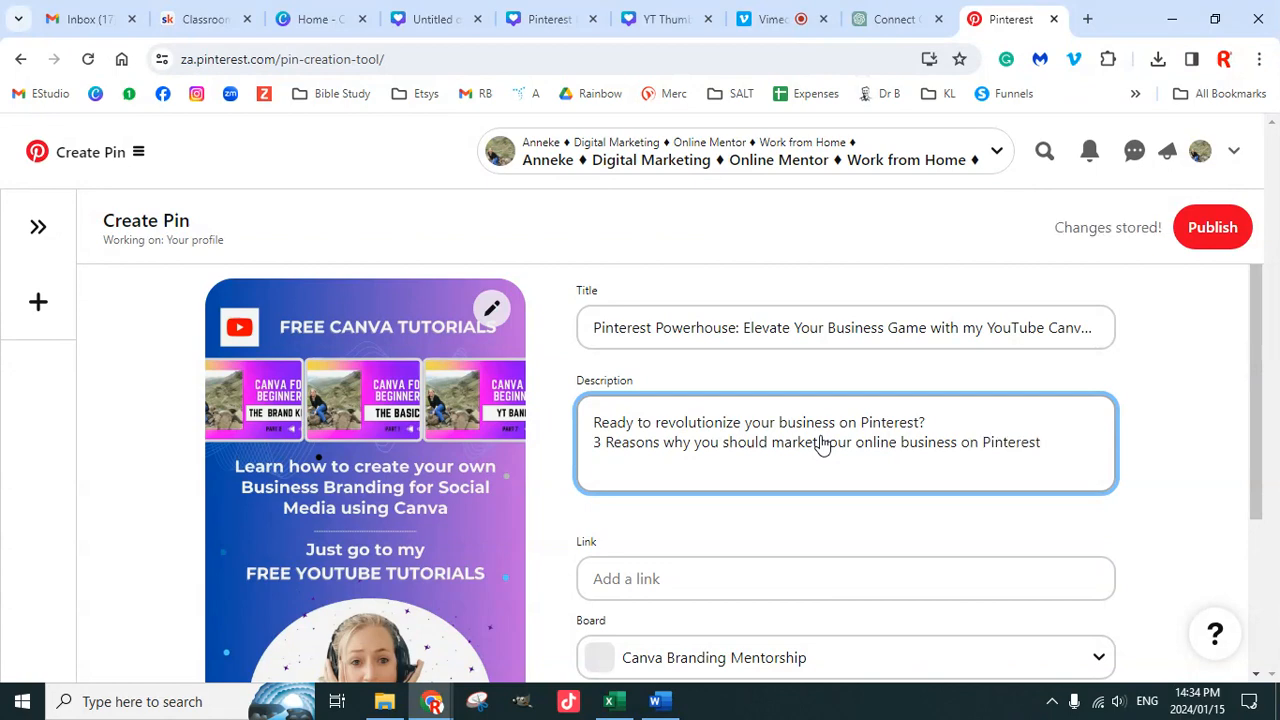
type(":")
key("Return")
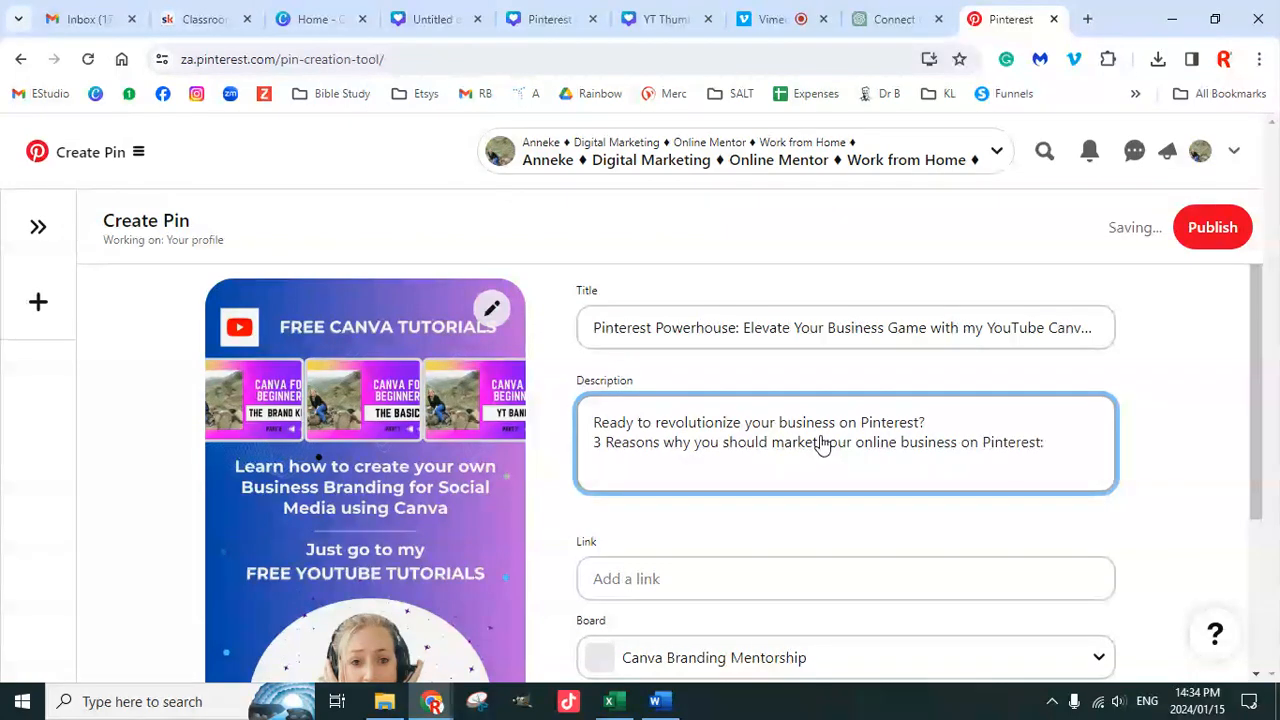
Step: Copy the Global Reach, Visual Appeal and Traffic Magnet paragraphs from ChatGPT to the end of the pin's description
left_click(862, 19)
scroll(642, 388, "down", 2)
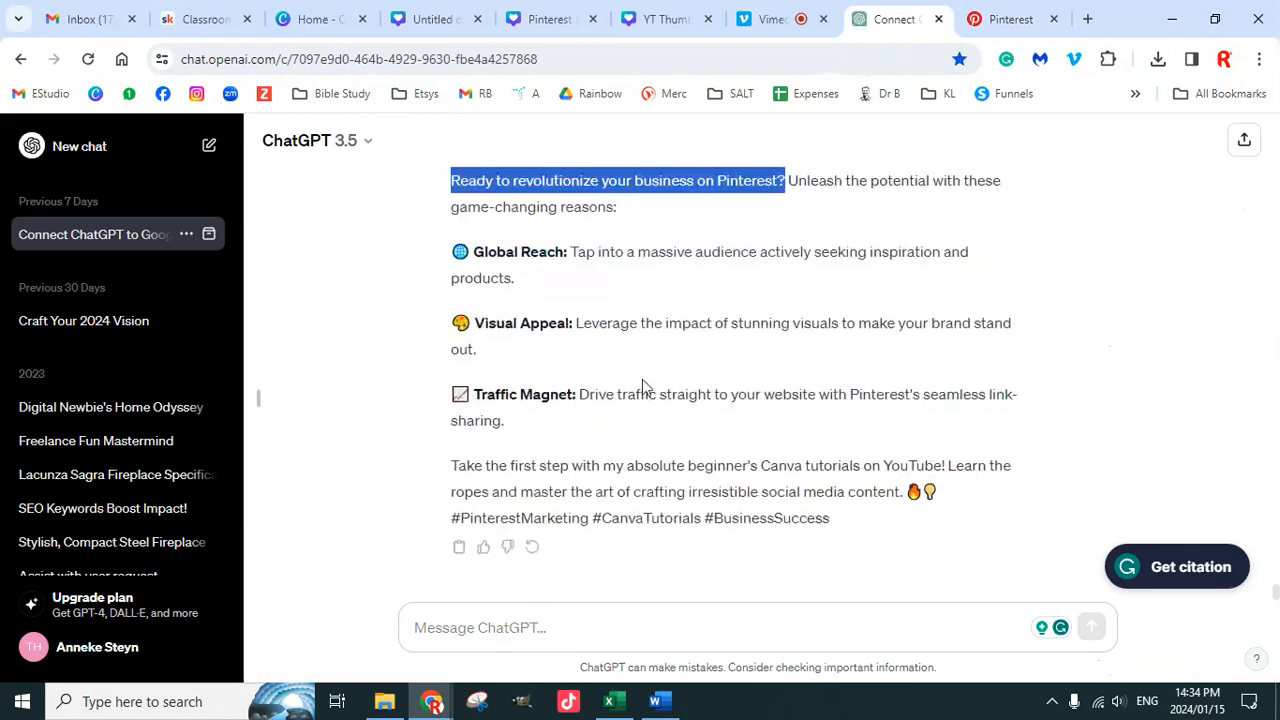
left_click_drag(512, 432, 472, 253)
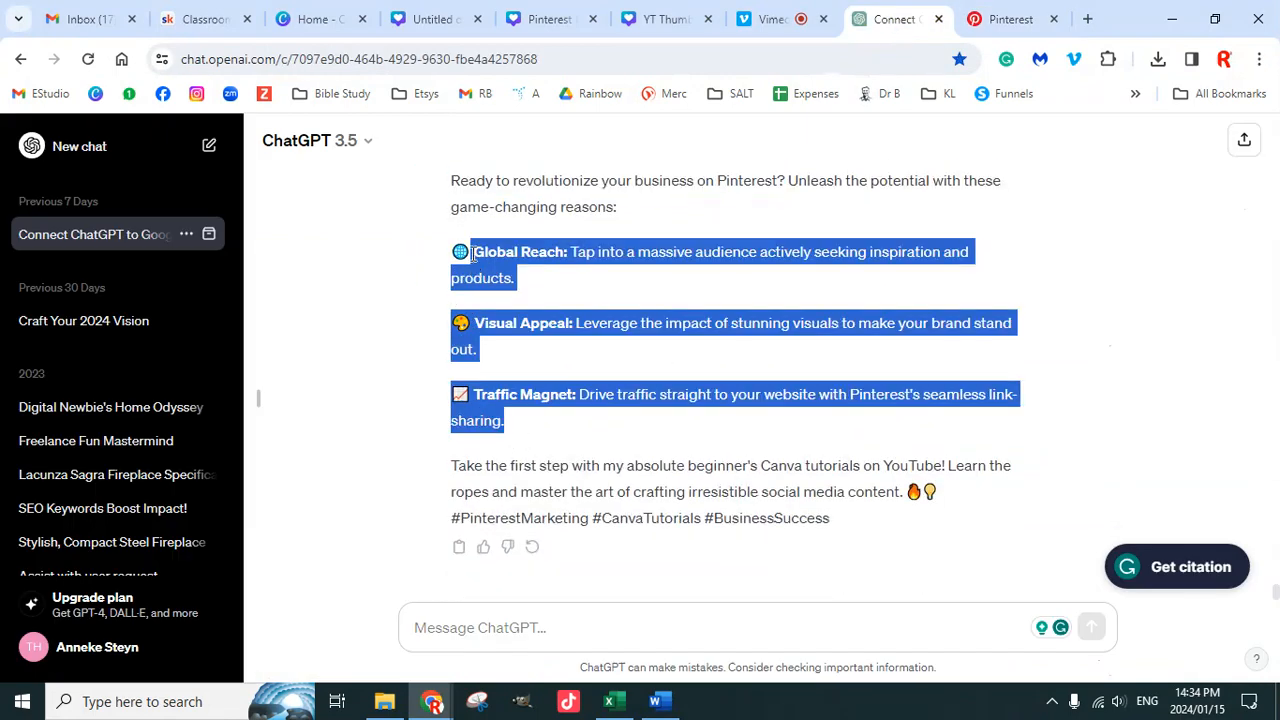
left_click(1000, 20)
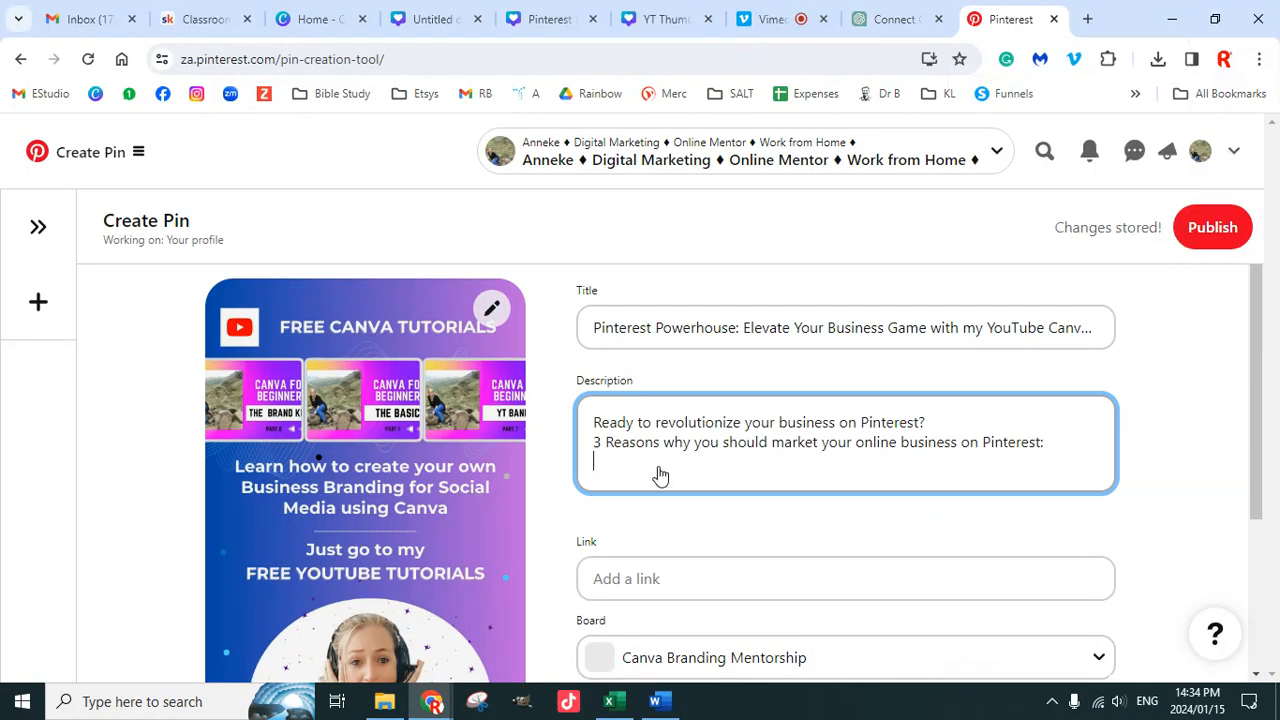
key("ctrl+v")
Step: Replace the emojis before Traffic Magnet and Visual Appeal with asterisks, and put an asterisk before Global Reach
left_click(618, 520)
scroll(619, 521, "down", 1)
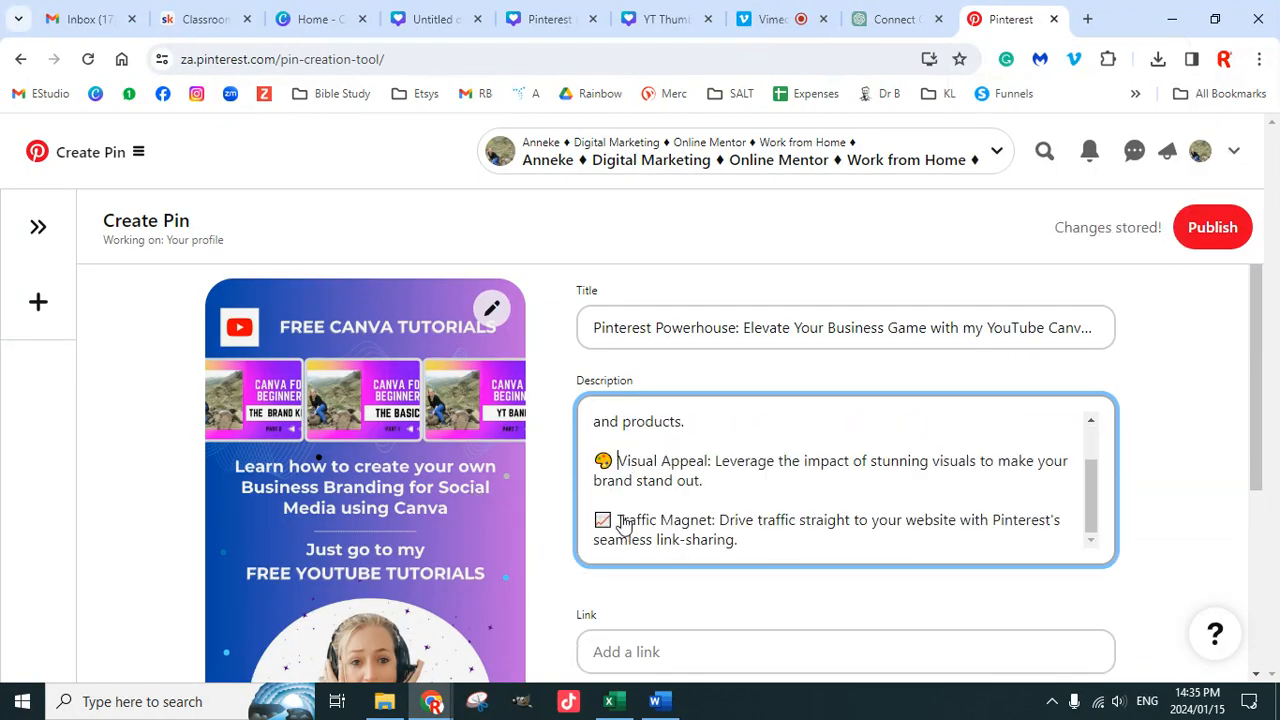
scroll(686, 514, "down", 1)
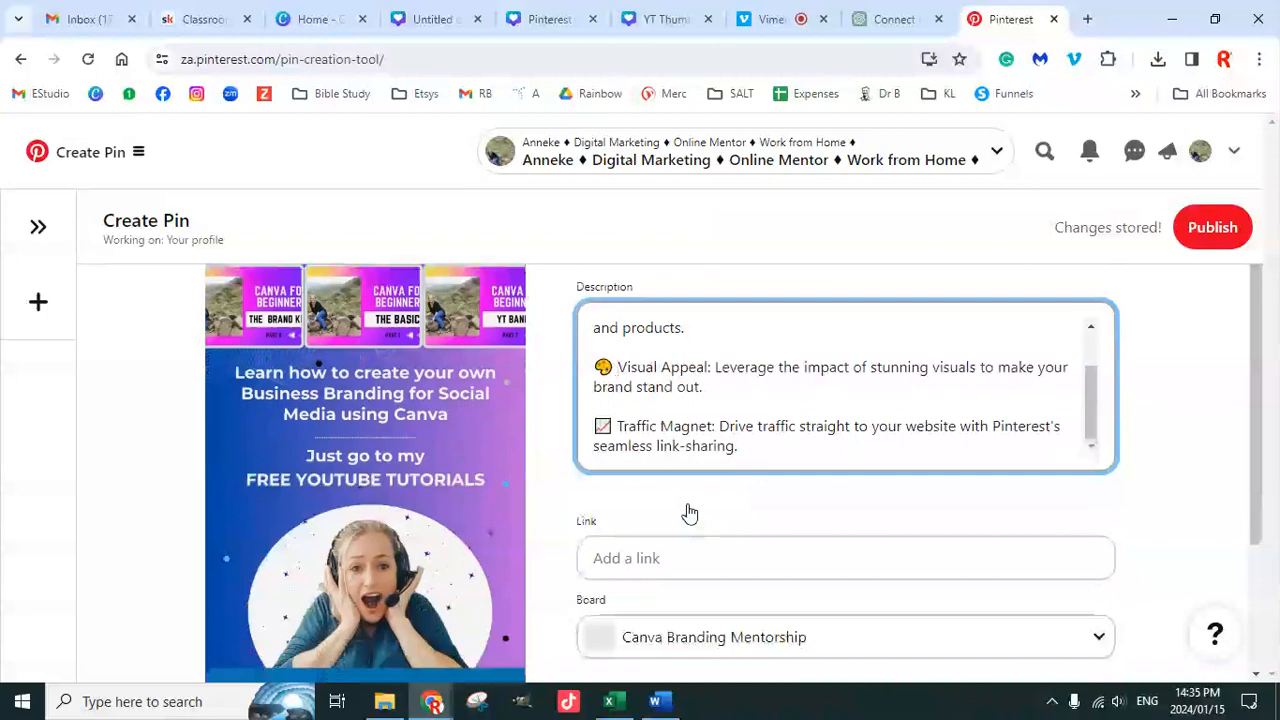
left_click(617, 432)
key("BackSpace")
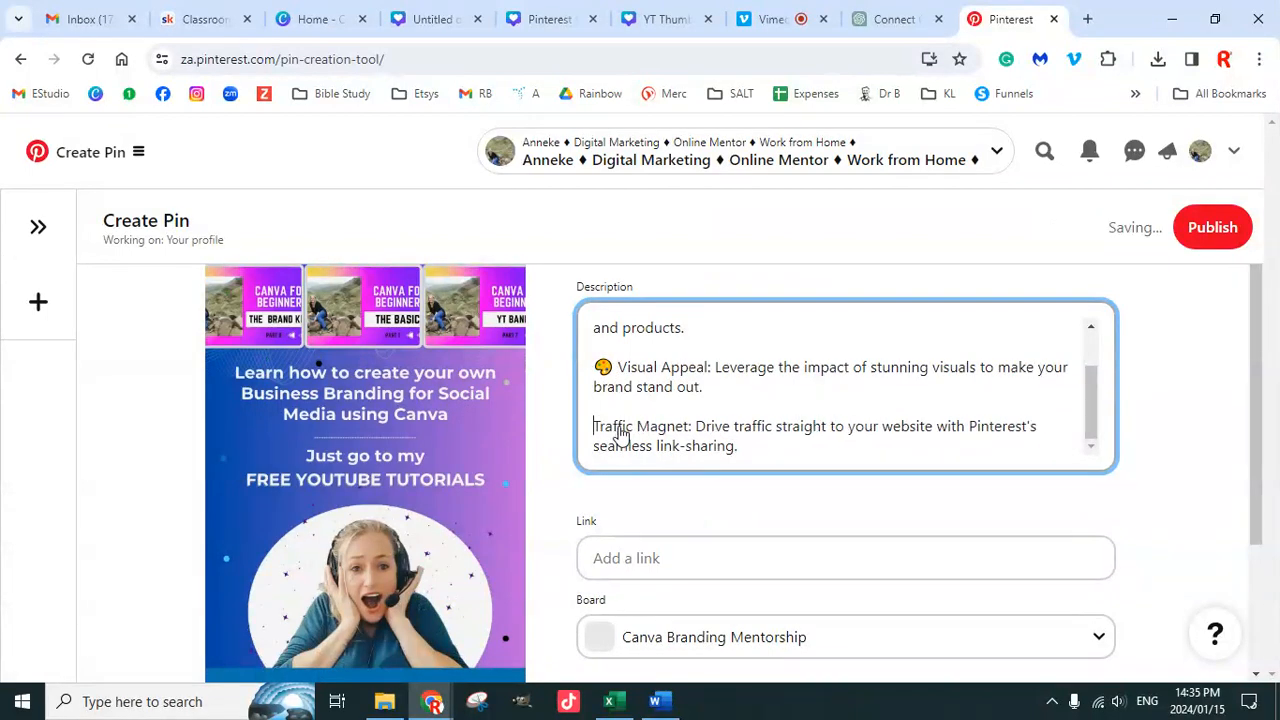
type("*")
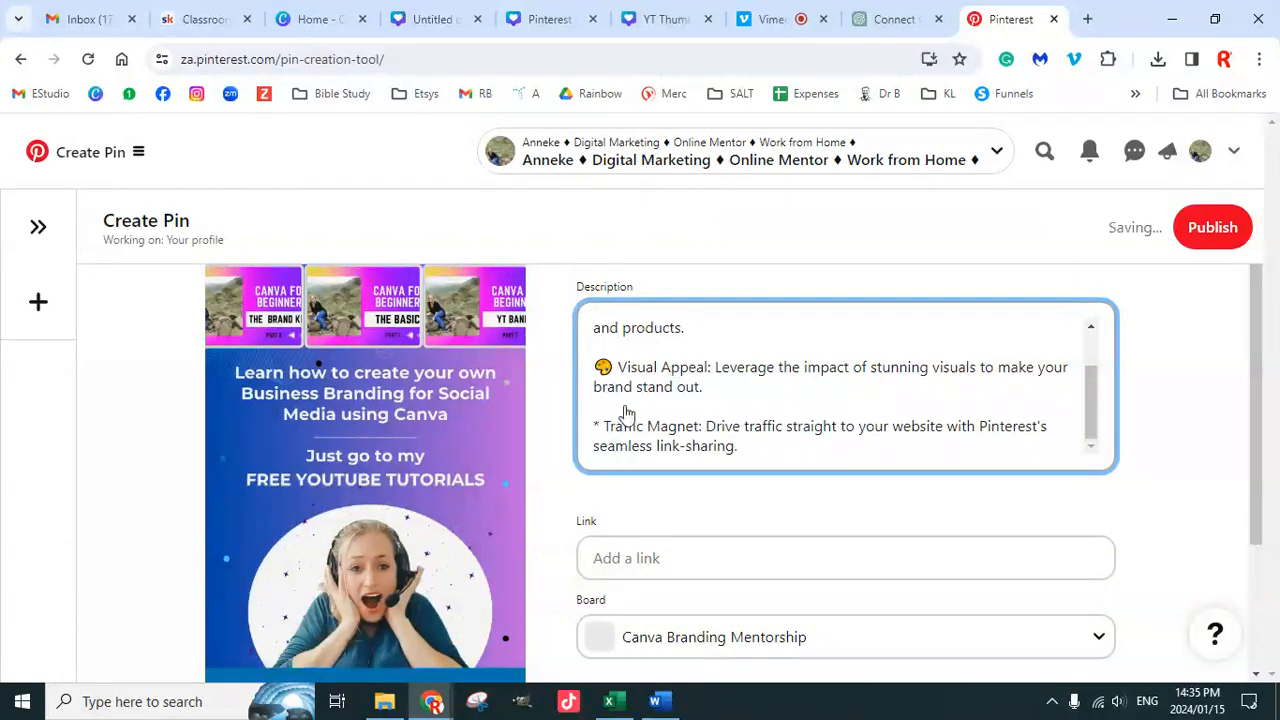
left_click(619, 368)
key("BackSpace")
key("BackSpace")
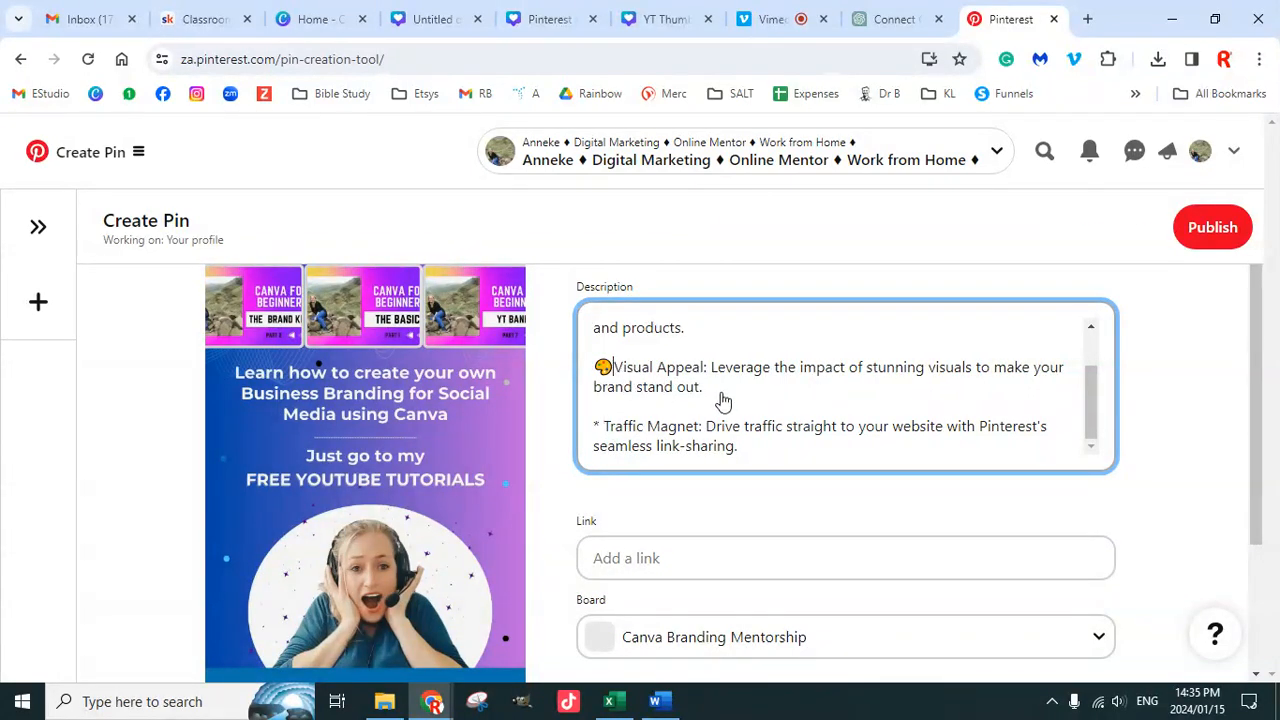
type("*")
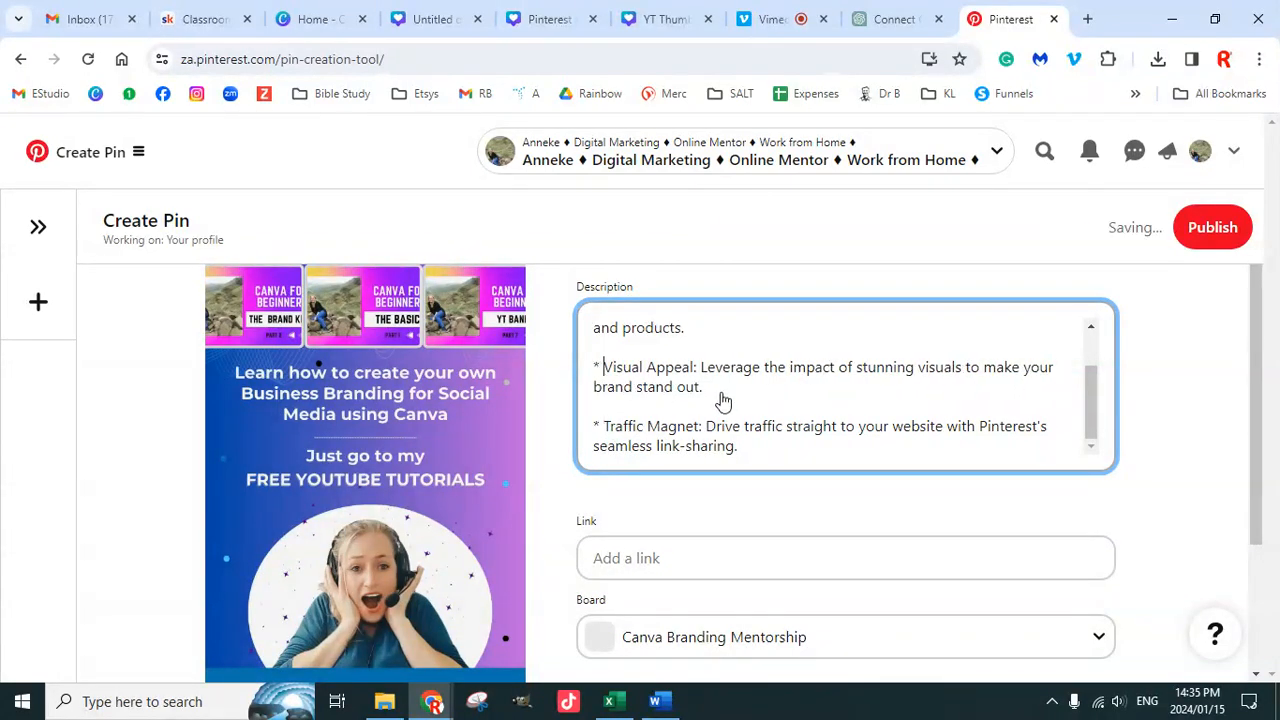
scroll(727, 414, "up", 1)
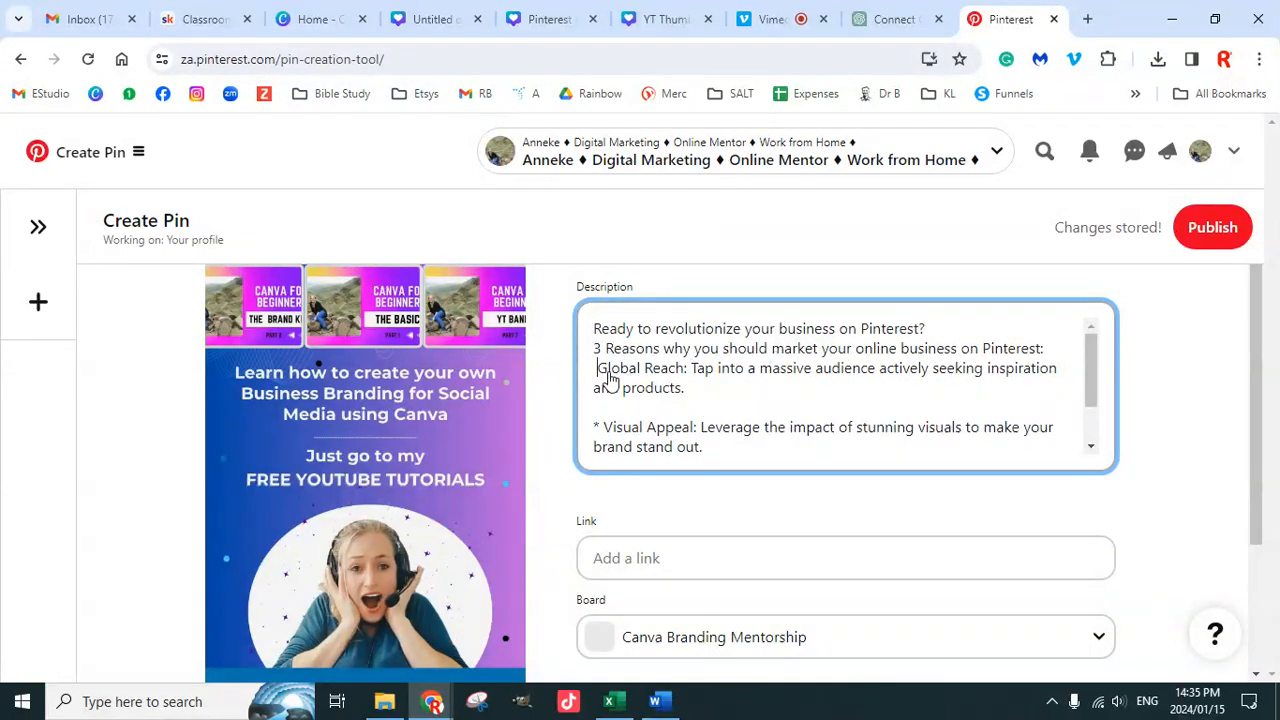
type("*")
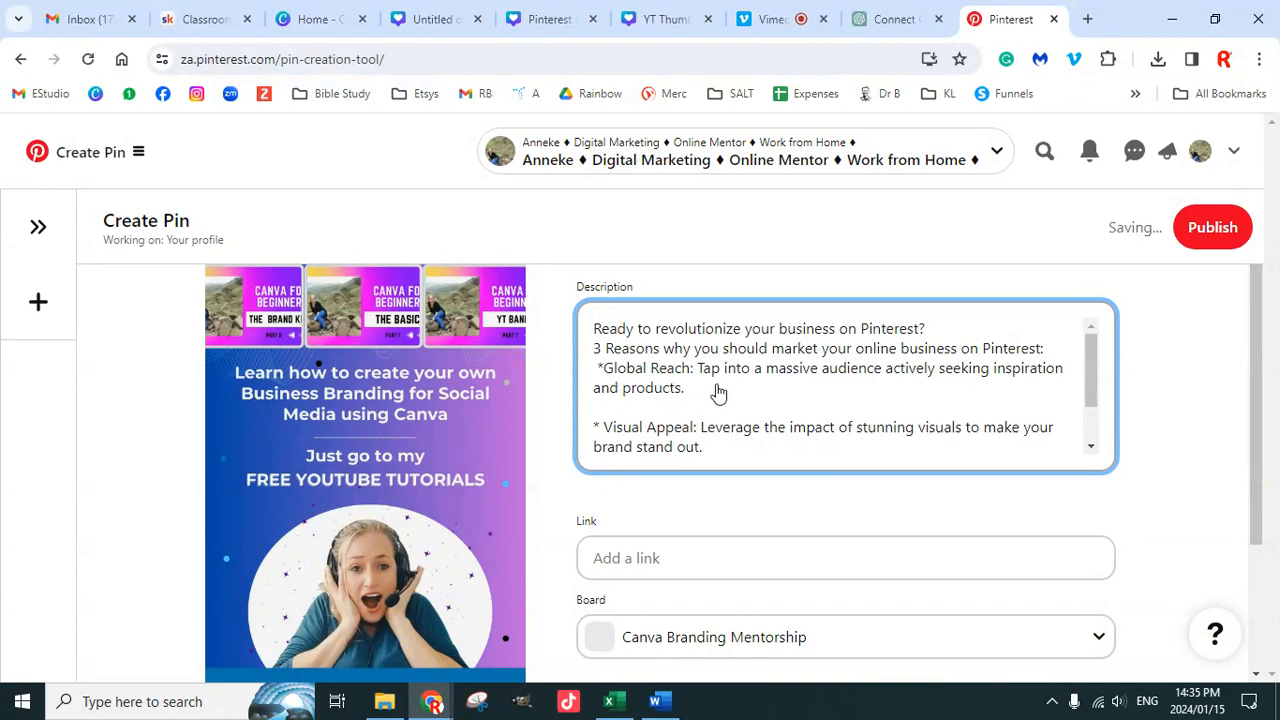
Step: Number the three reasons 1., 2. and 3. in place of their asterisks
key("BackSpace")
type("1.")
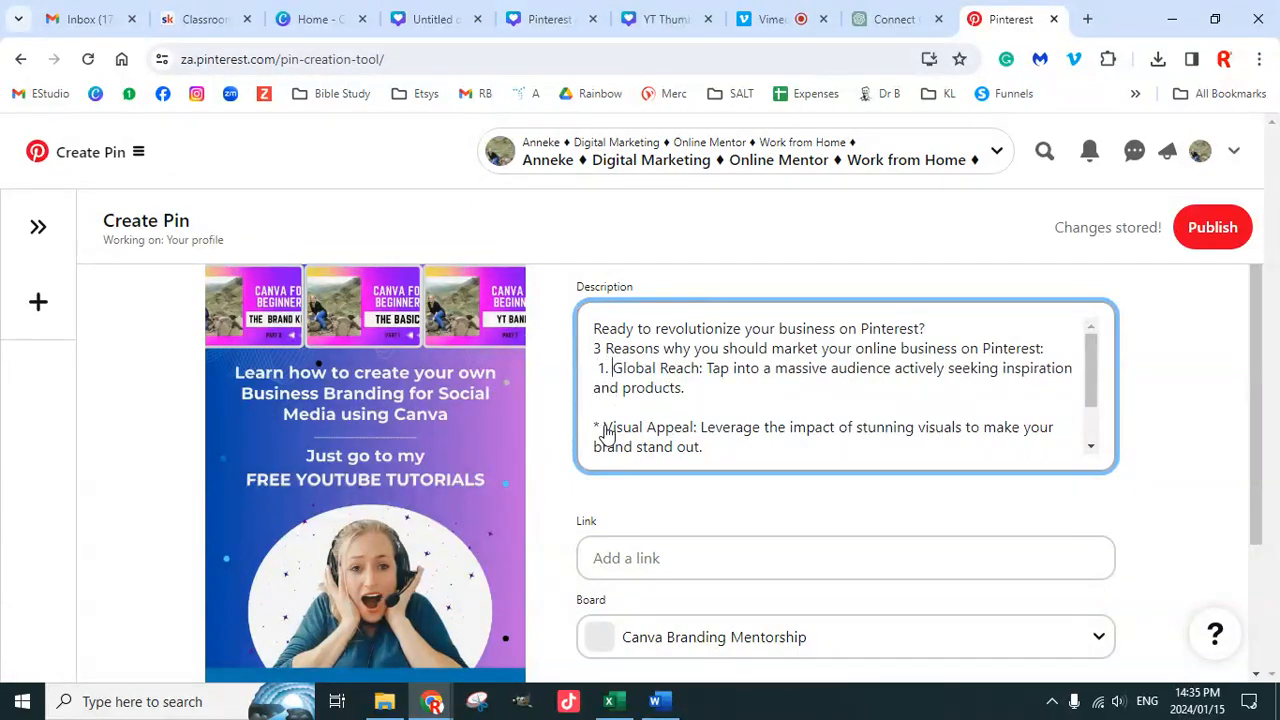
key("BackSpace")
key("BackSpace")
type("2.")
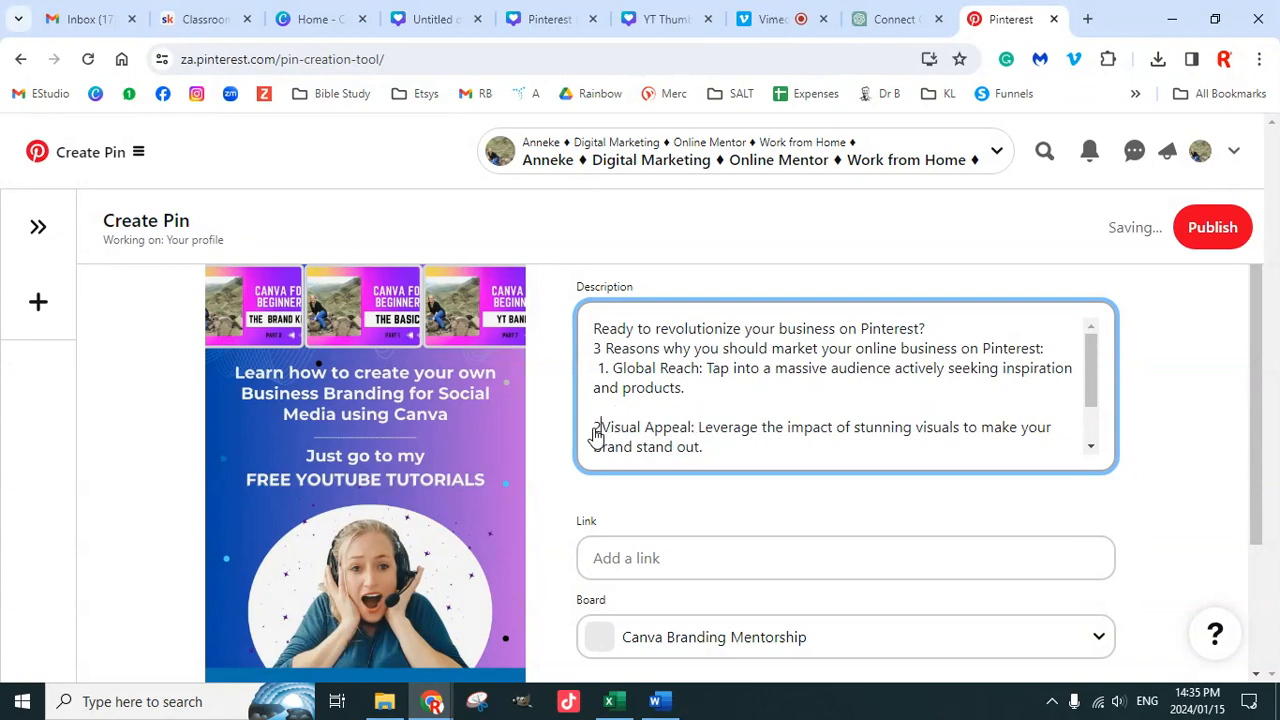
scroll(597, 430, "down", 1)
left_click(601, 428)
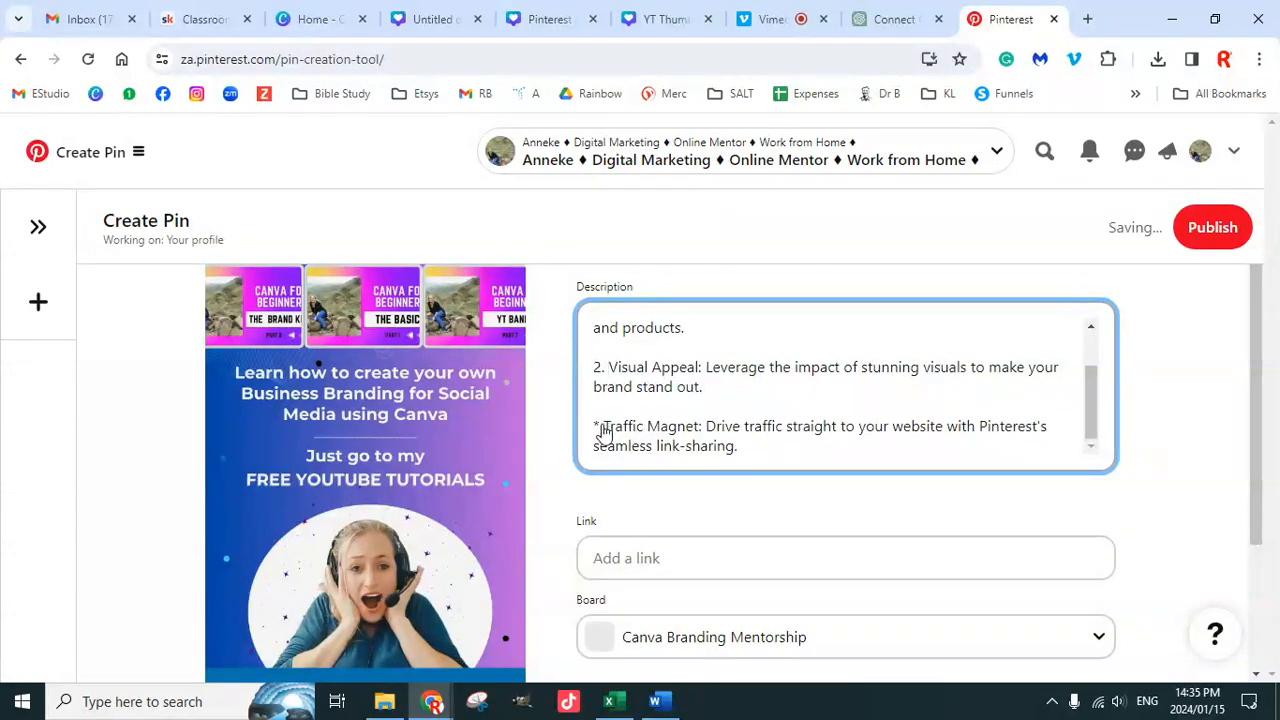
key("BackSpace")
key("BackSpace")
type("3.")
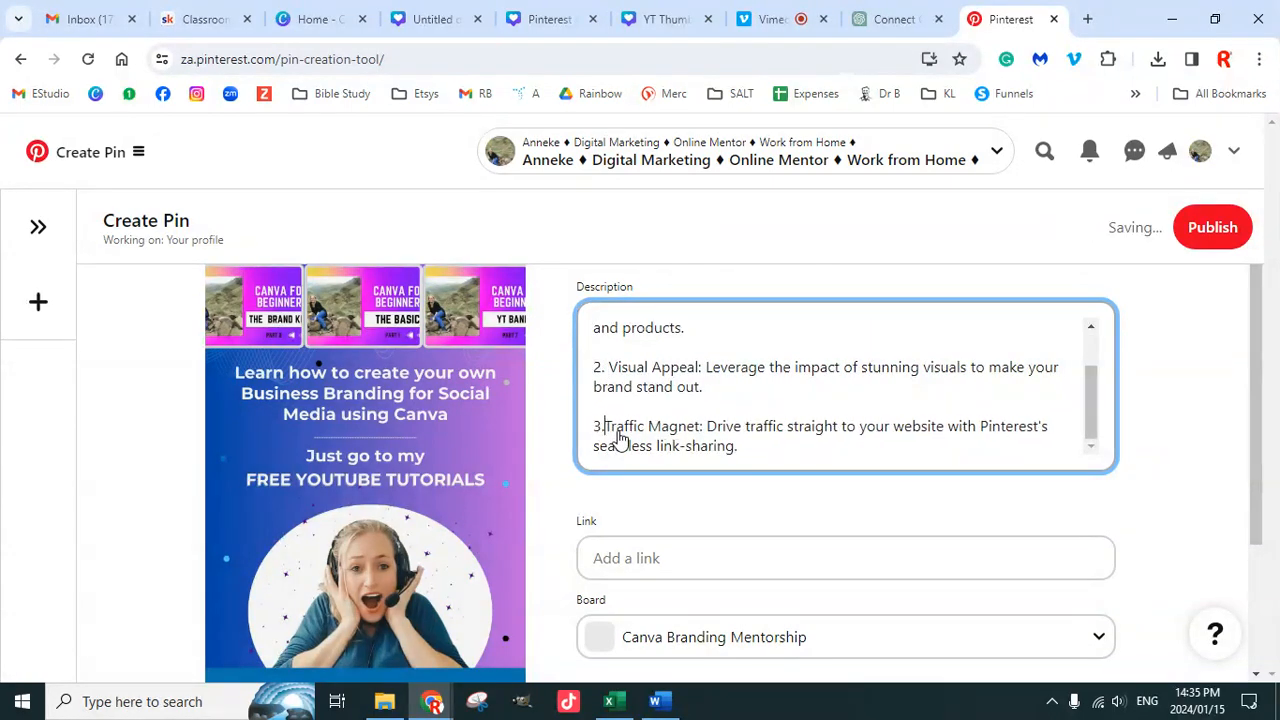
Step: Insert a blank line above the numbered reasons and two line breaks after the Traffic Magnet paragraph
scroll(735, 437, "up", 2)
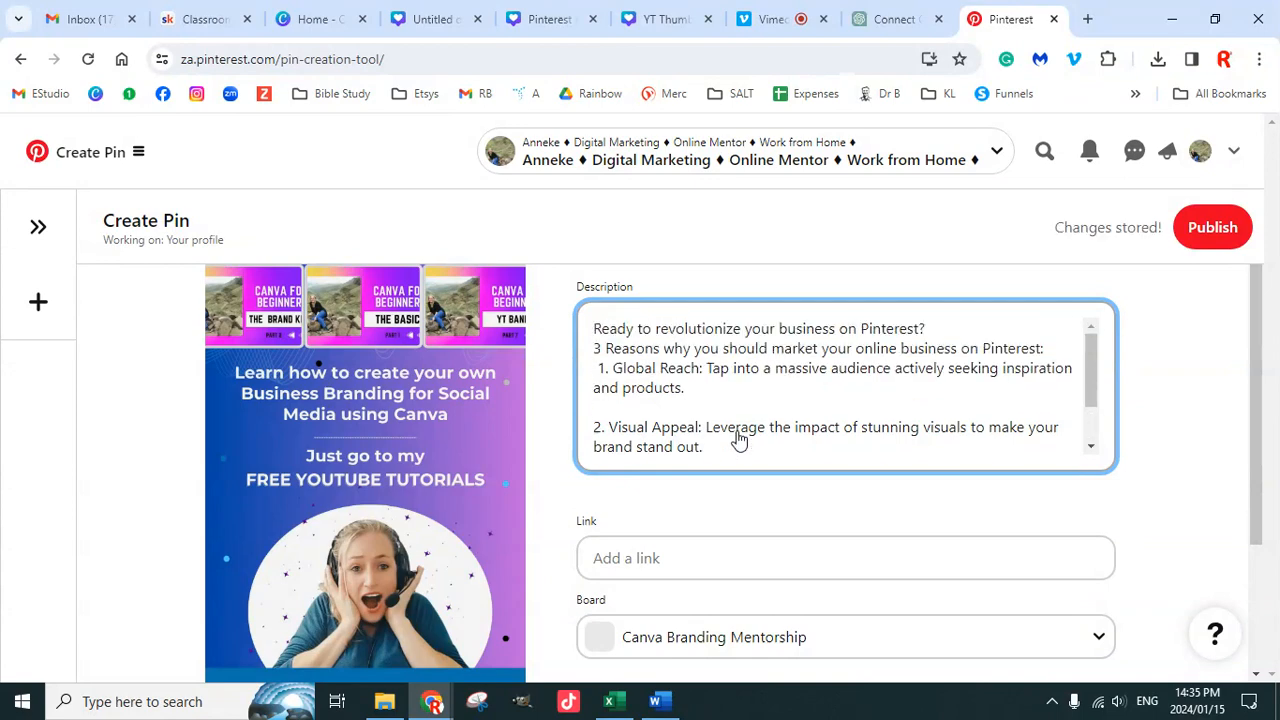
left_click(1052, 355)
key("Return")
scroll(912, 403, "down", 2)
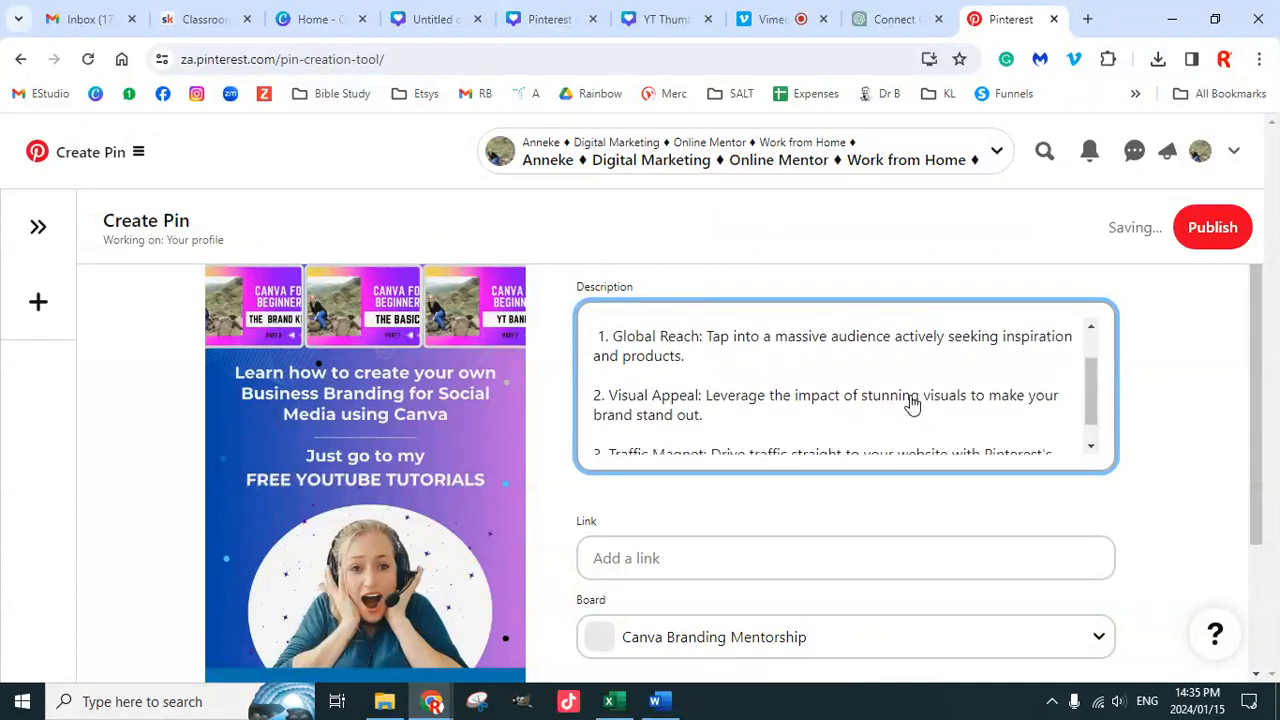
left_click(788, 457)
key("Return")
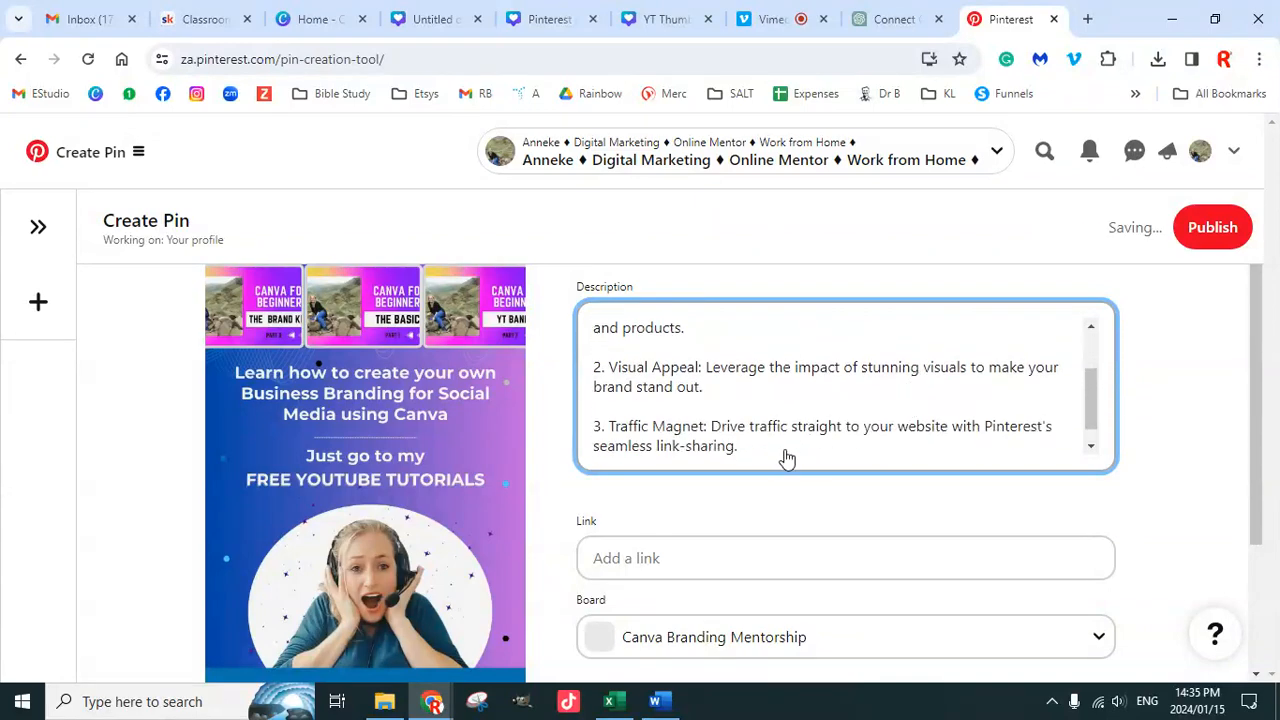
key("Return")
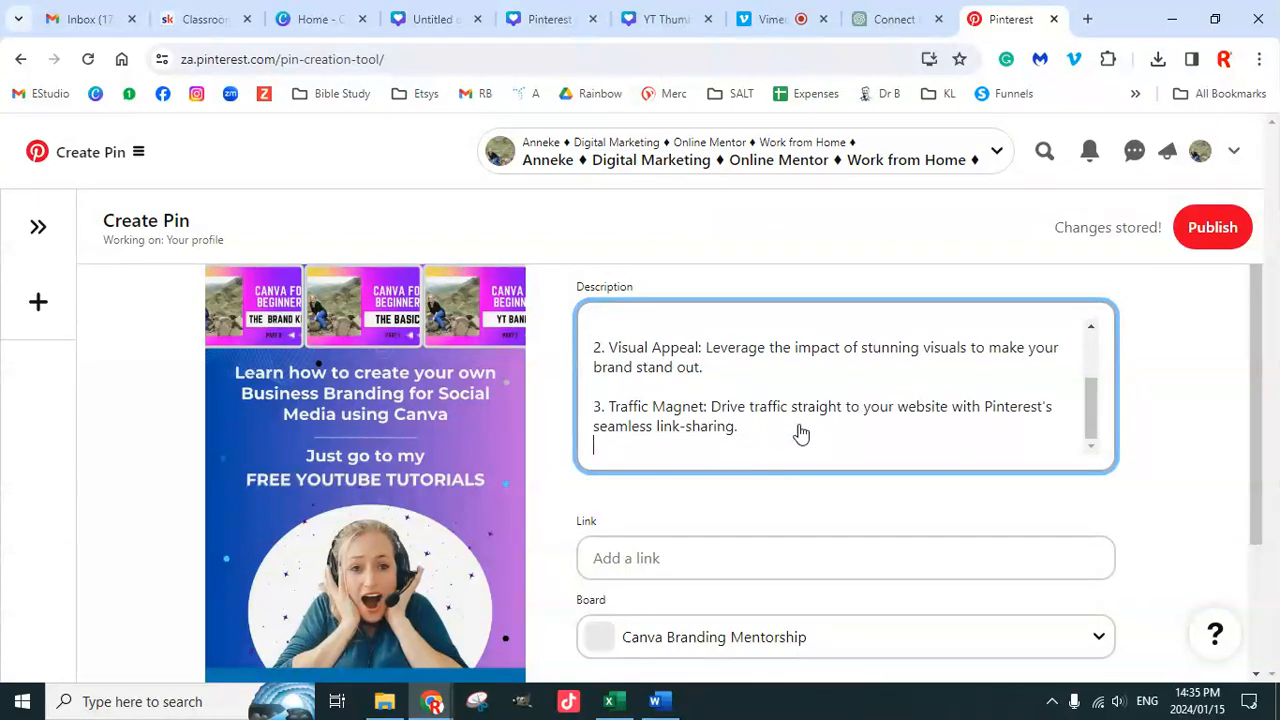
Step: Copy ChatGPT's closing paragraph, from "Take the first step" through "social media content.", without its emojis to the end of the pin's description
left_click(893, 18)
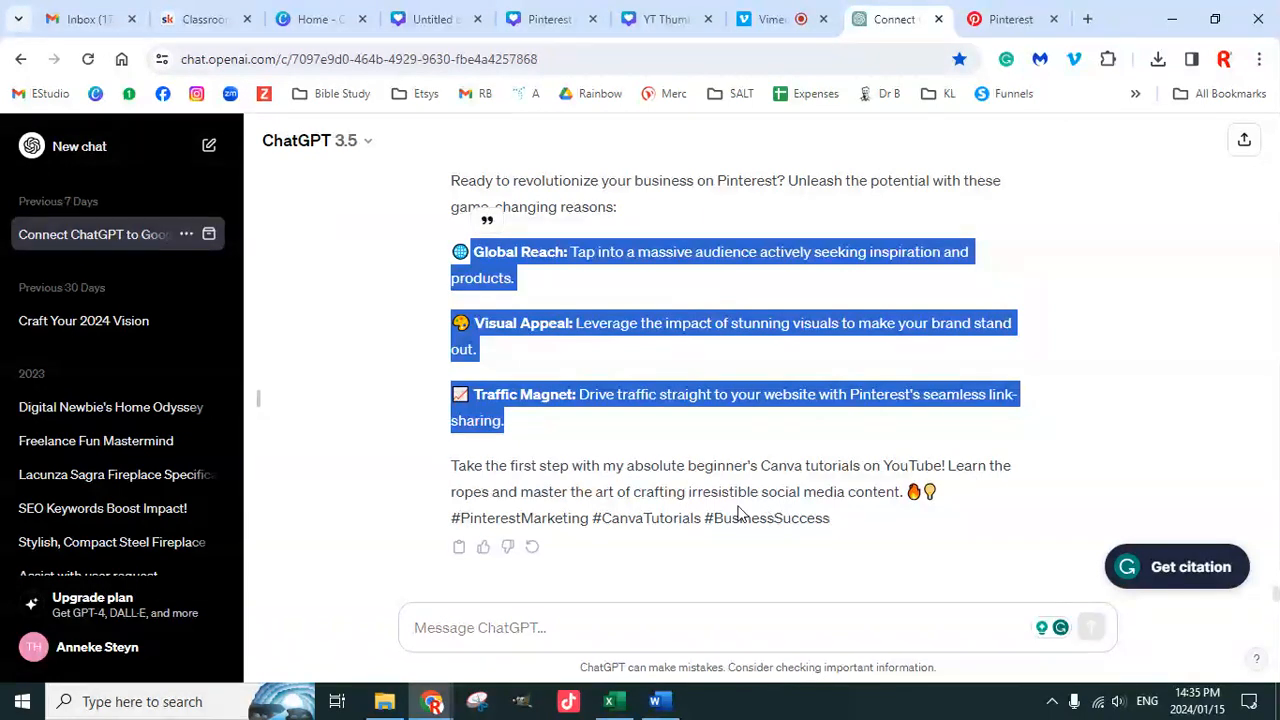
left_click_drag(906, 491, 453, 472)
key("ctrl+c")
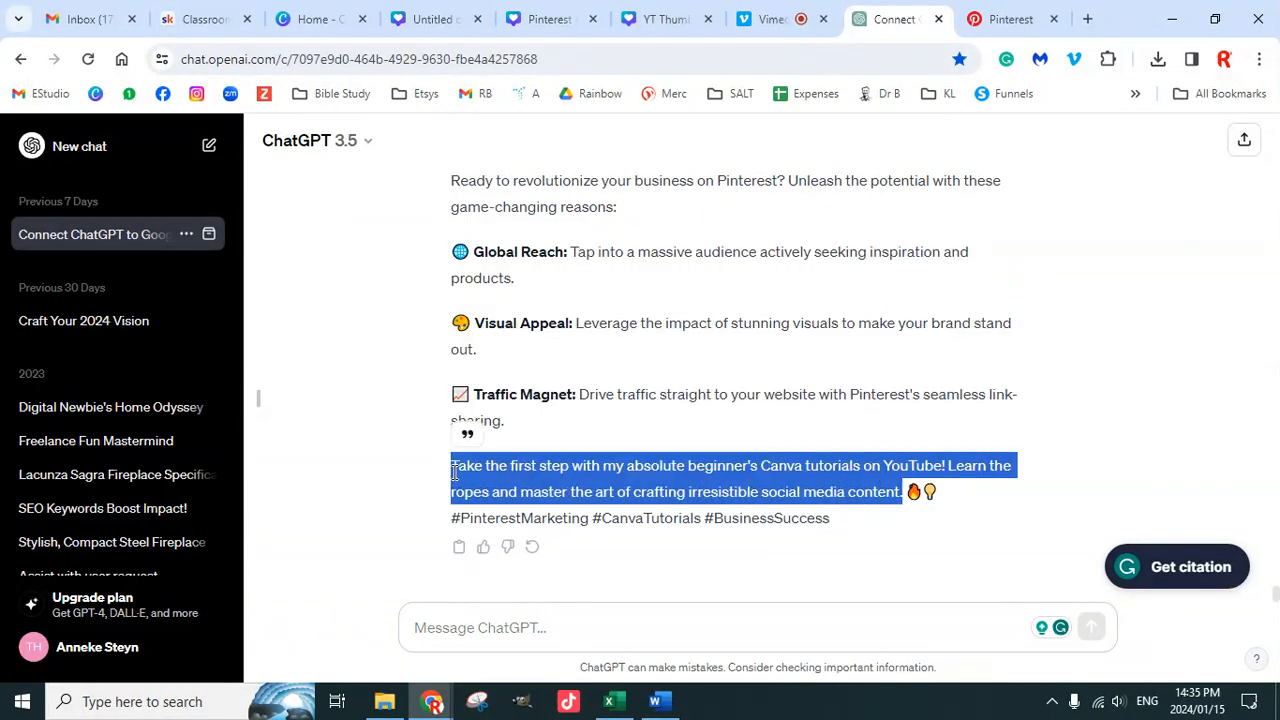
left_click(1010, 24)
key("ctrl+v")
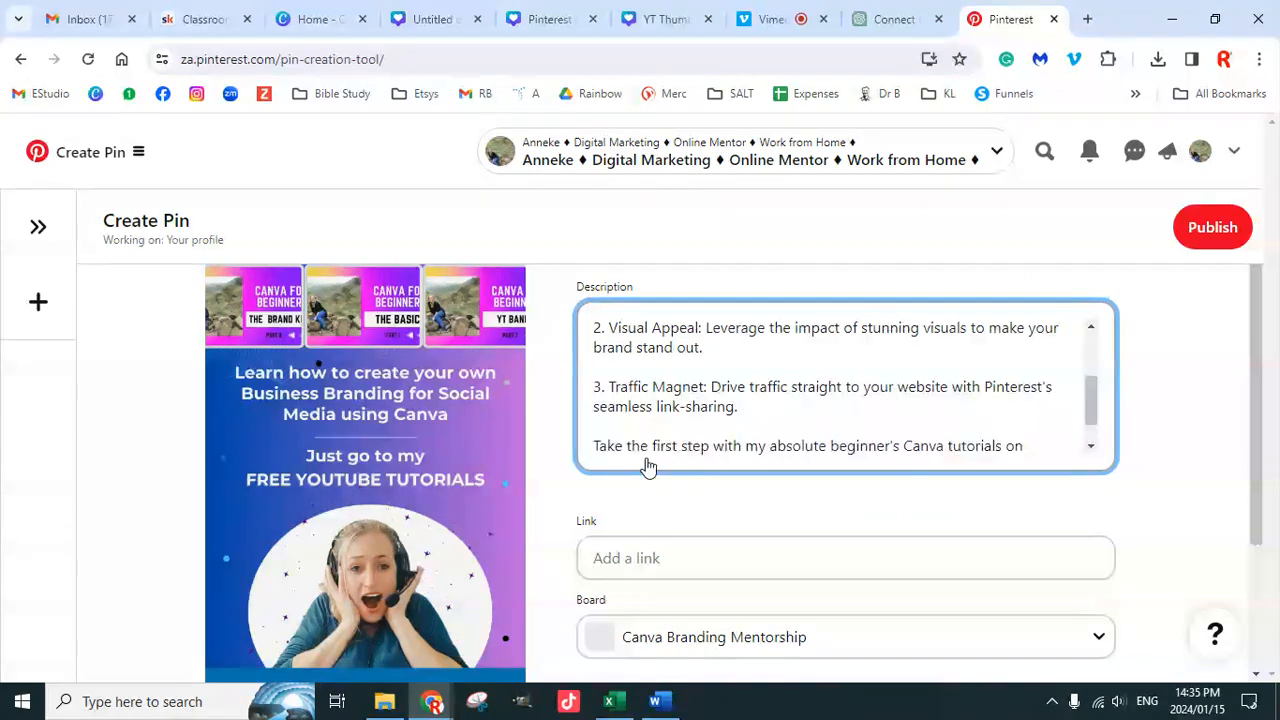
scroll(1020, 440, "down", 1)
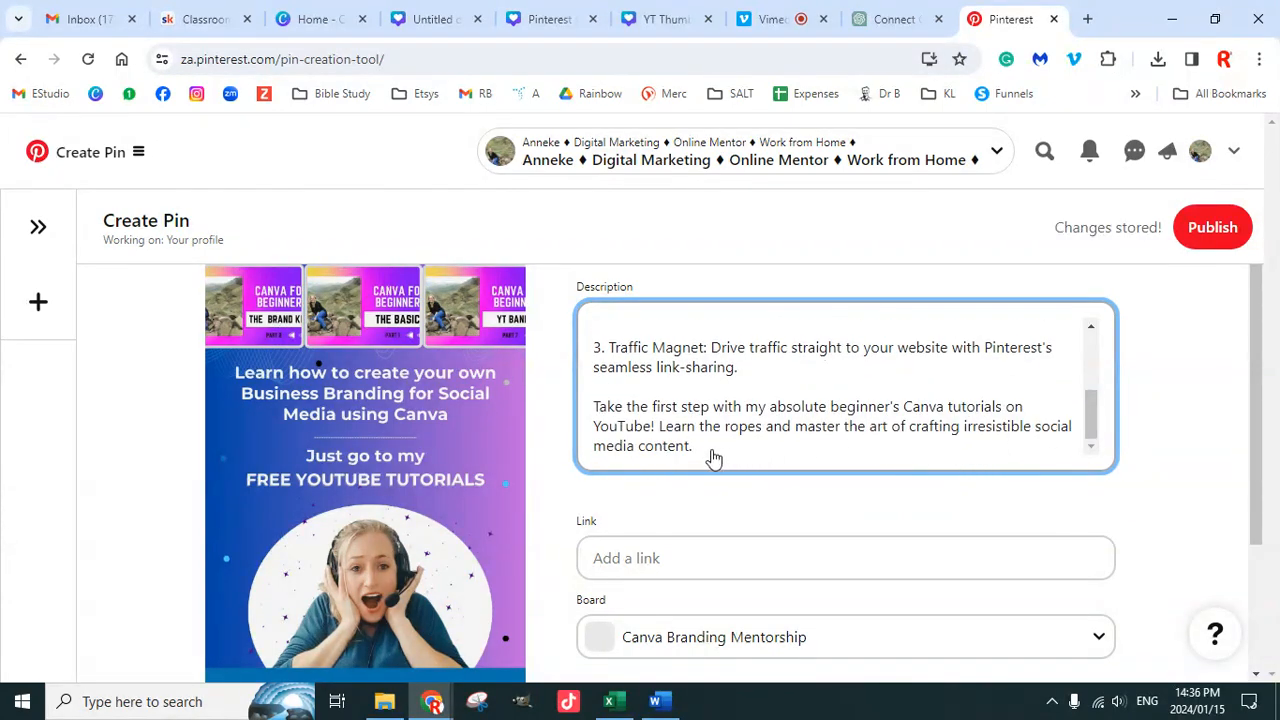
type("Go")
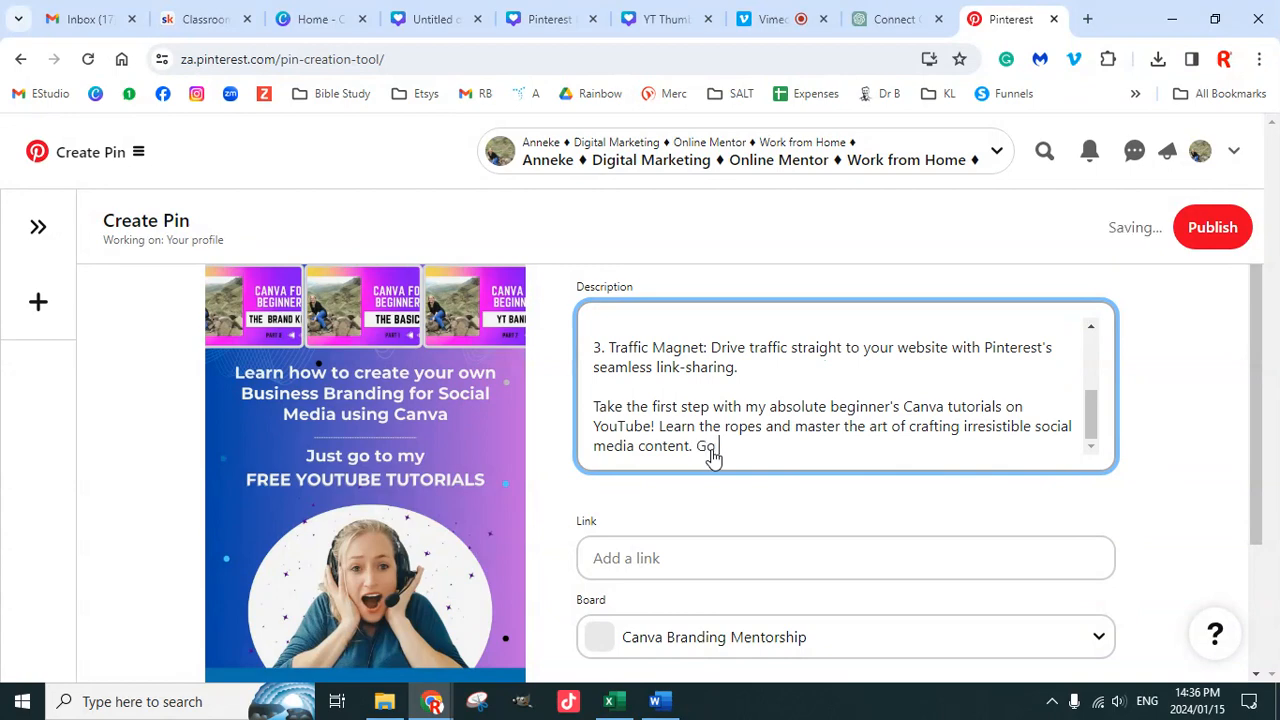
type(" to")
key("BackSpace")
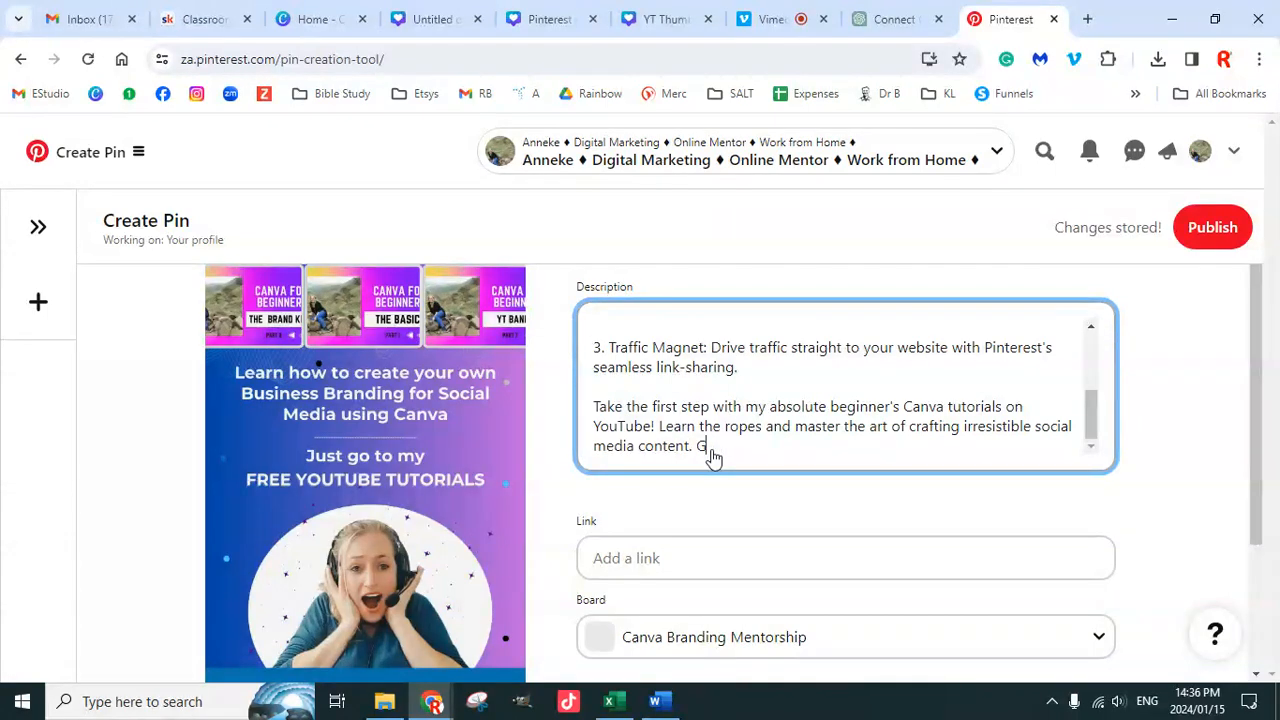
key("BackSpace")
Step: Move the sentence "Take the first step with my absolute beginner's Canva tutorials on YouTube!" to the end of the description's closing paragraph
left_click(660, 432)
left_click_drag(658, 432, 592, 410)
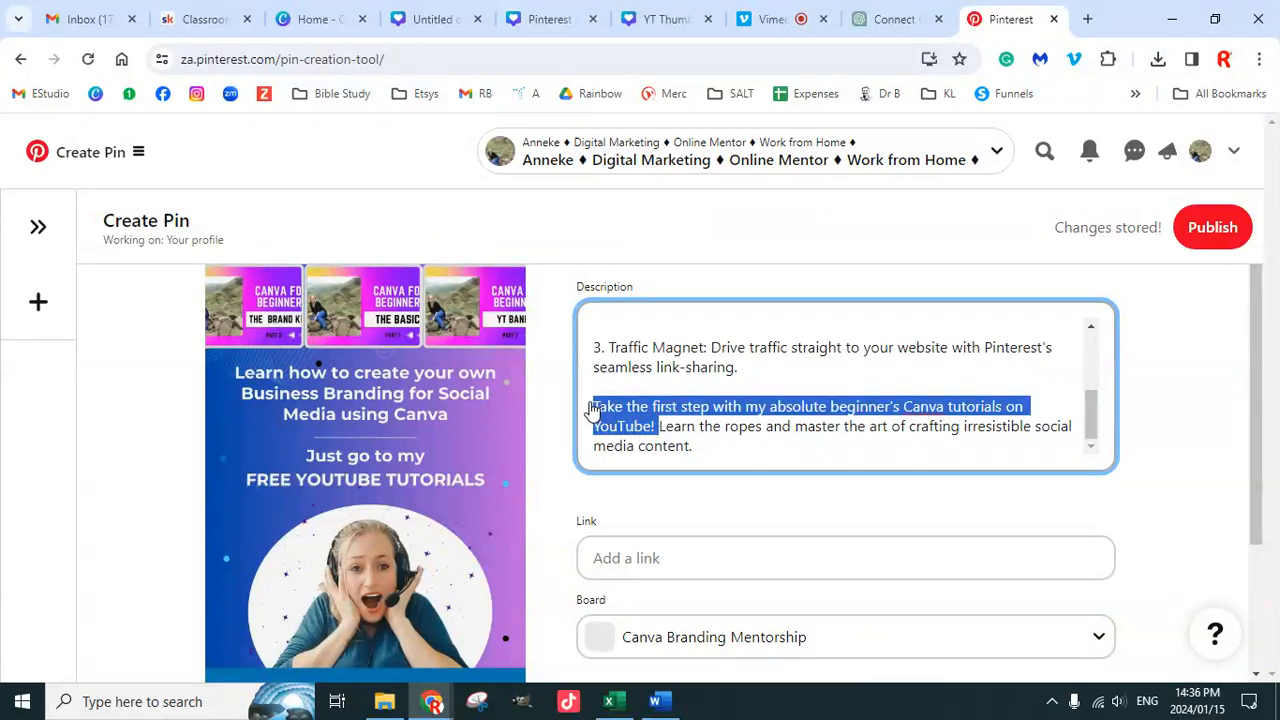
key("ctrl+x")
left_click(663, 434)
key("ctrl+v")
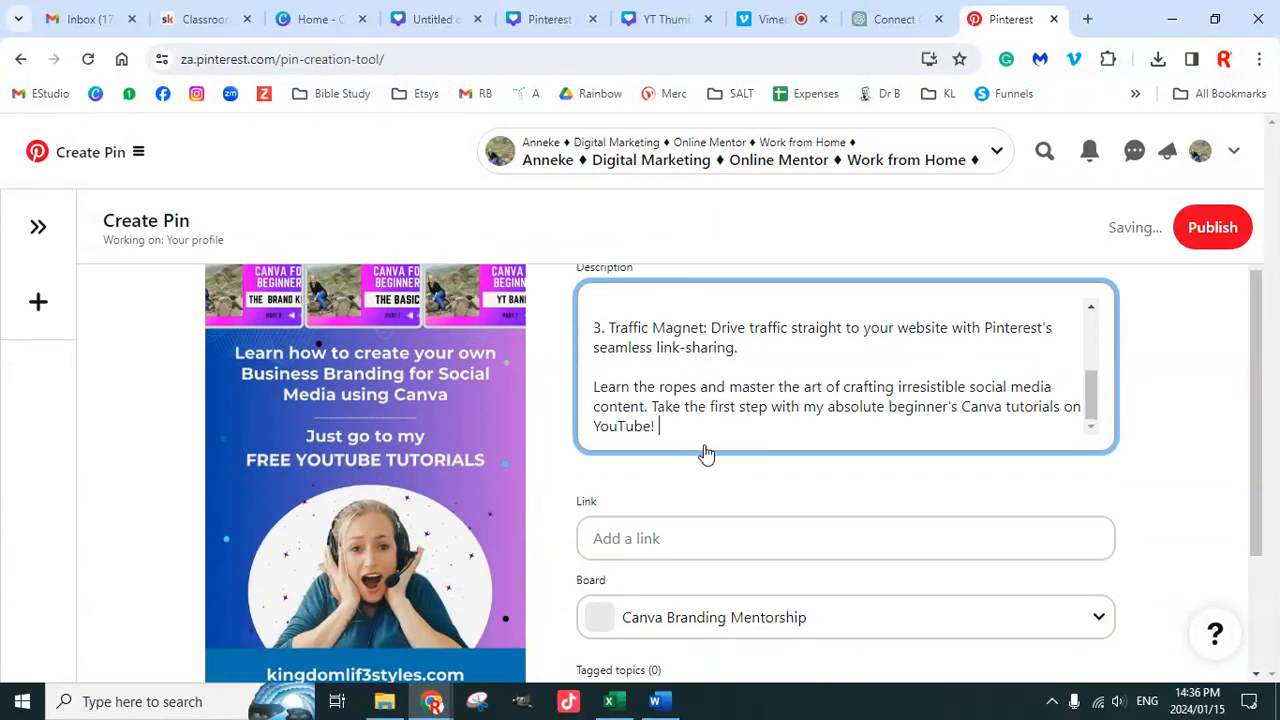
Step: Replace the exclamation mark after "YouTube" at the end of the pin's description with a colon
key("BackSpace")
key("BackSpace")
scroll(684, 434, "up", 1)
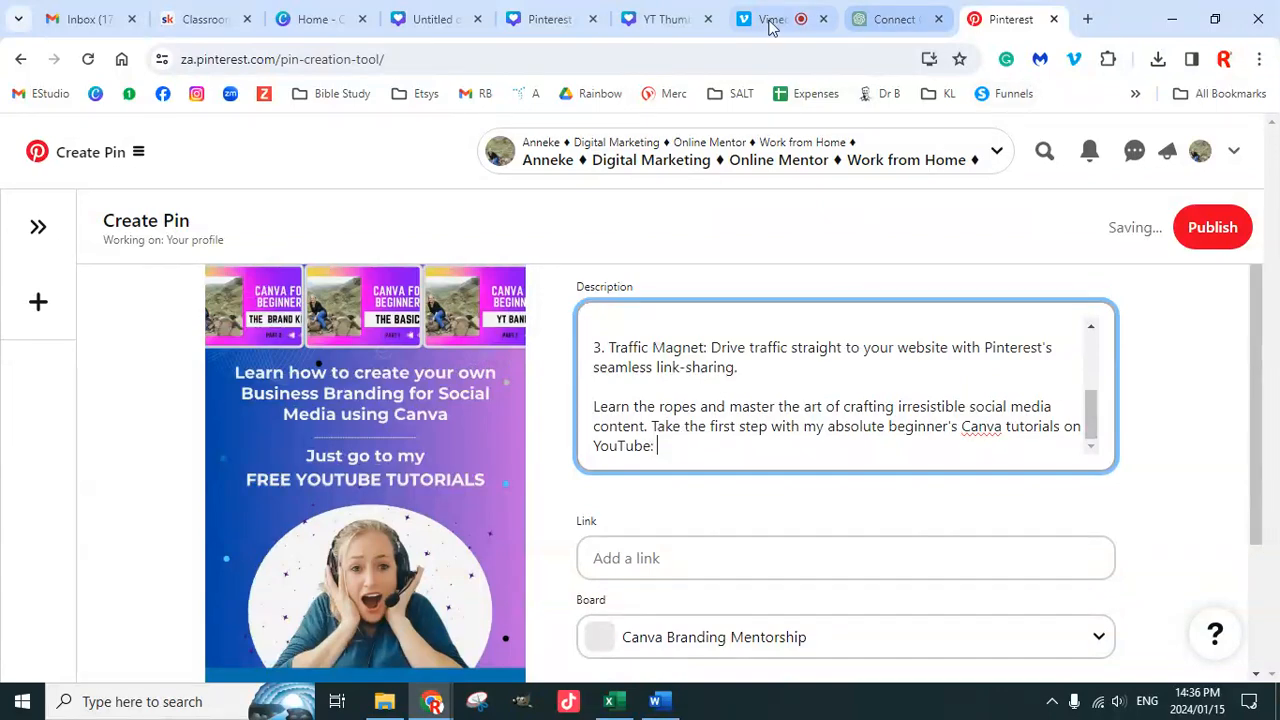
Step: Open the bookmarked YouTube channel in a new tab and bring up its Canva Tutorials for beginners playlist with the video paused
left_click(1087, 19)
left_click(938, 93)
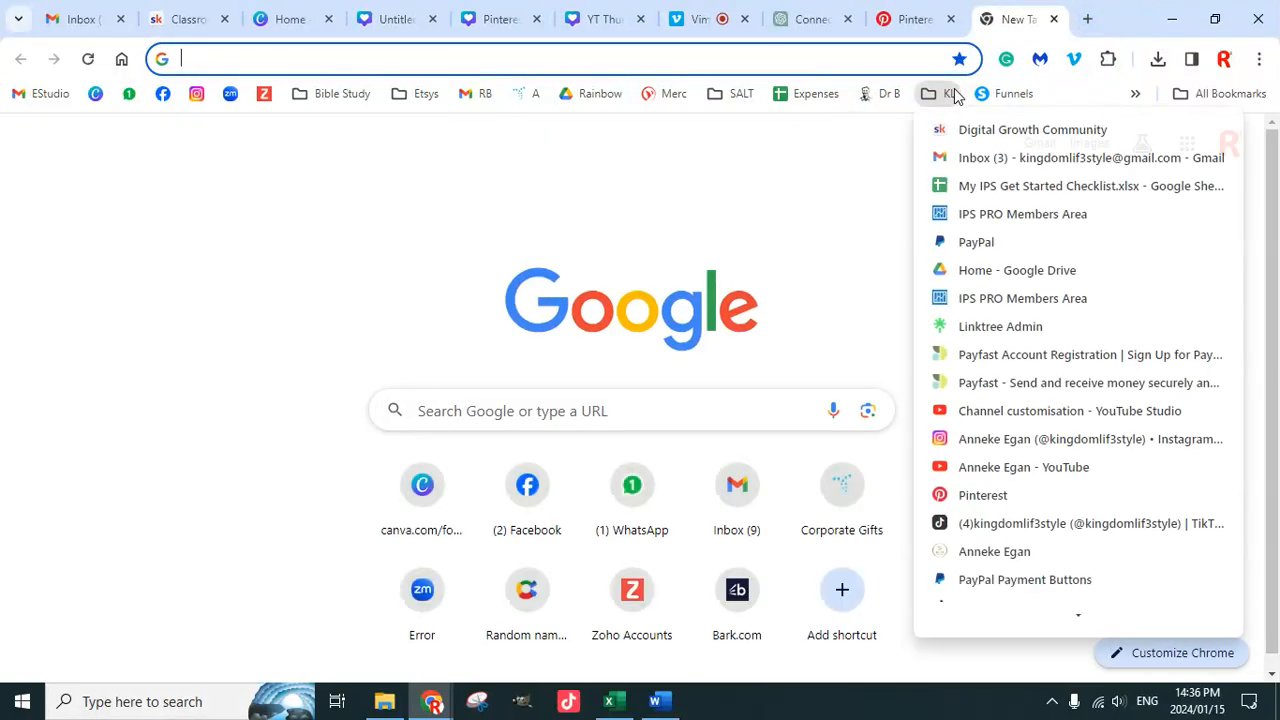
left_click(1008, 469)
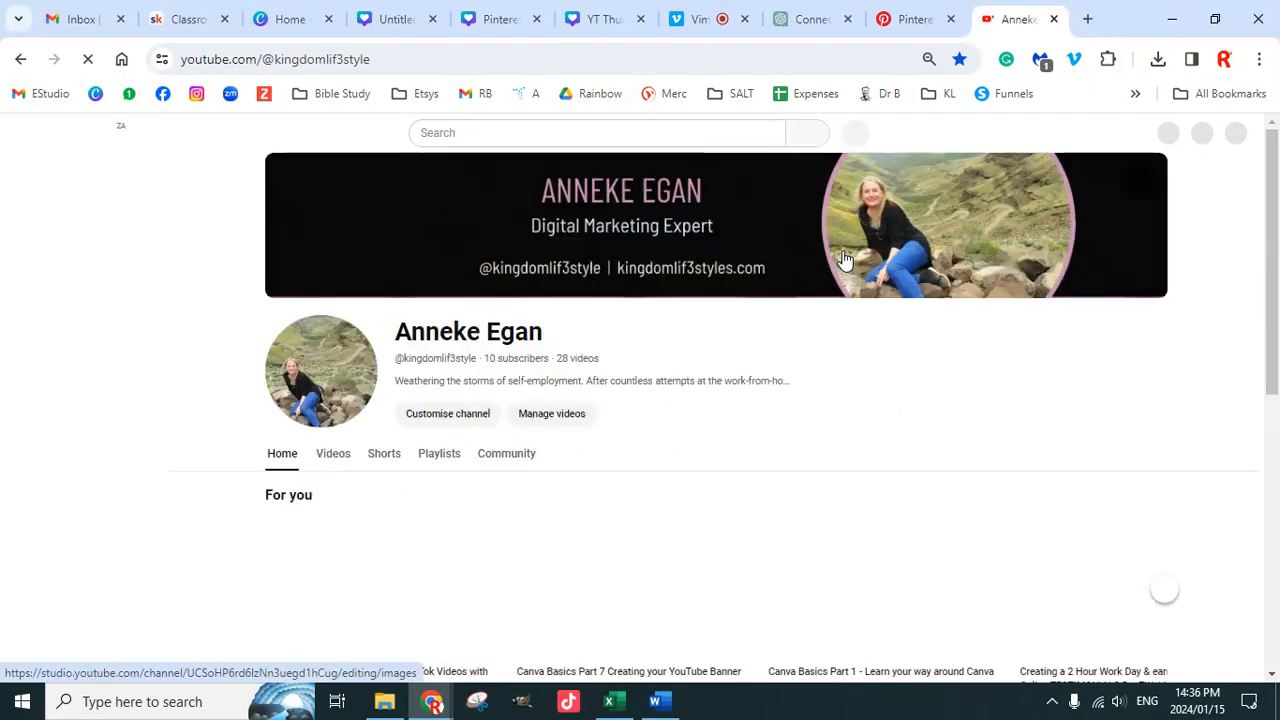
scroll(764, 421, "down", 3)
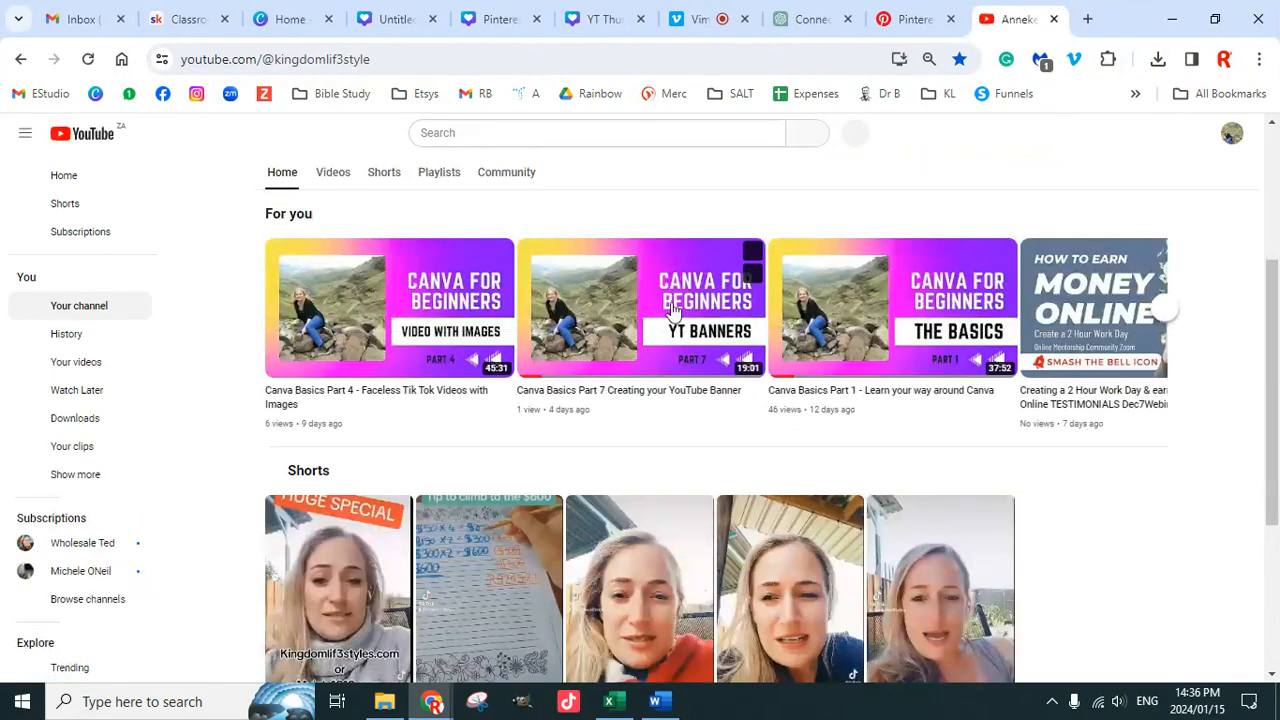
scroll(620, 322, "up", 3)
left_click(440, 457)
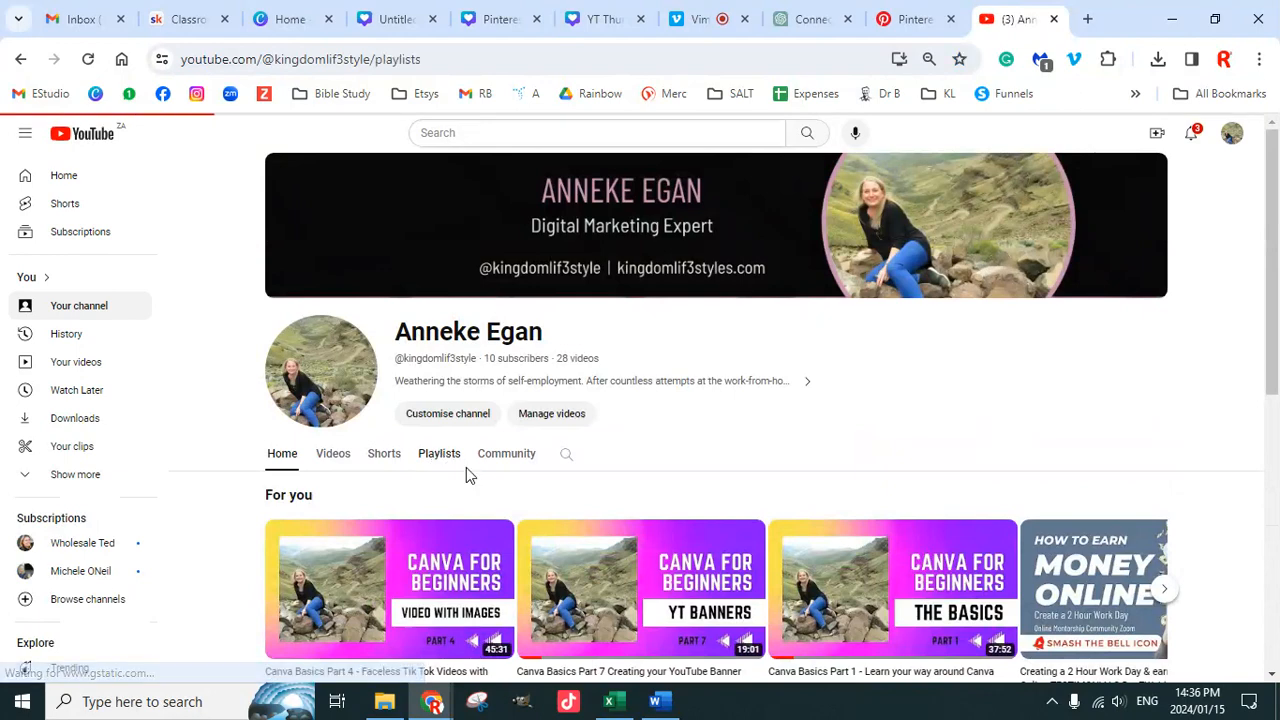
scroll(480, 480, "down", 2)
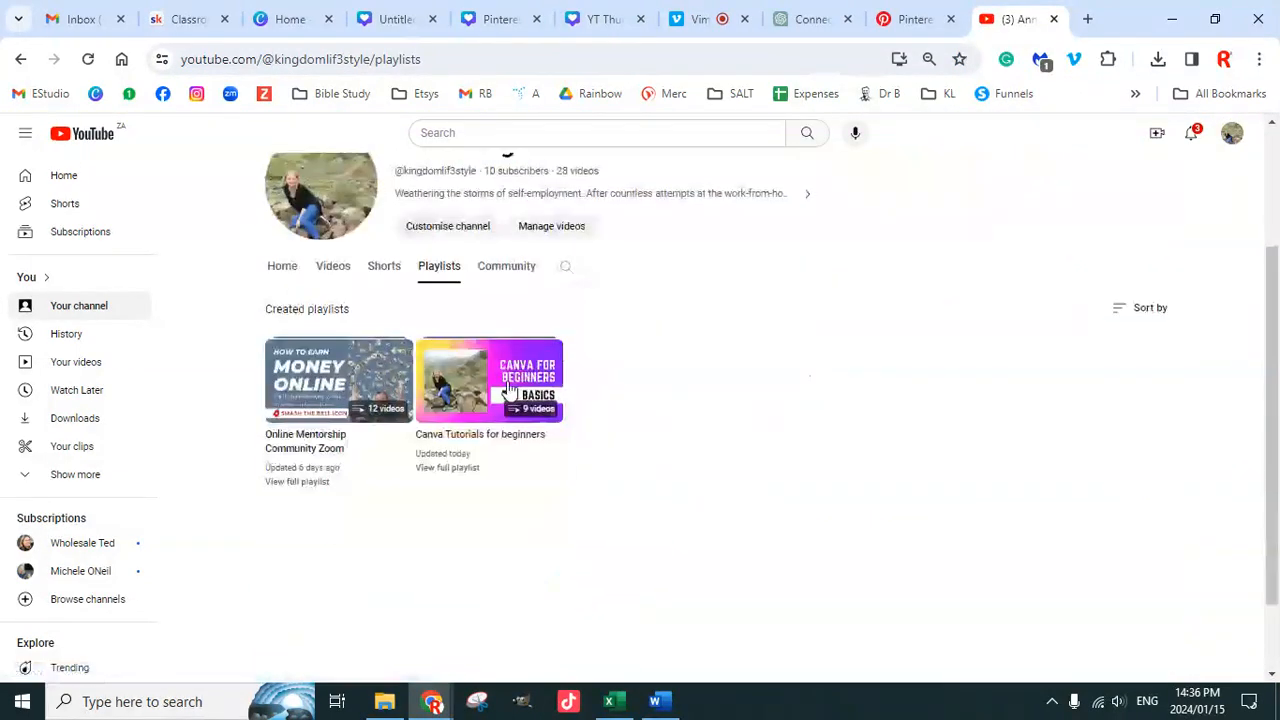
left_click(510, 388)
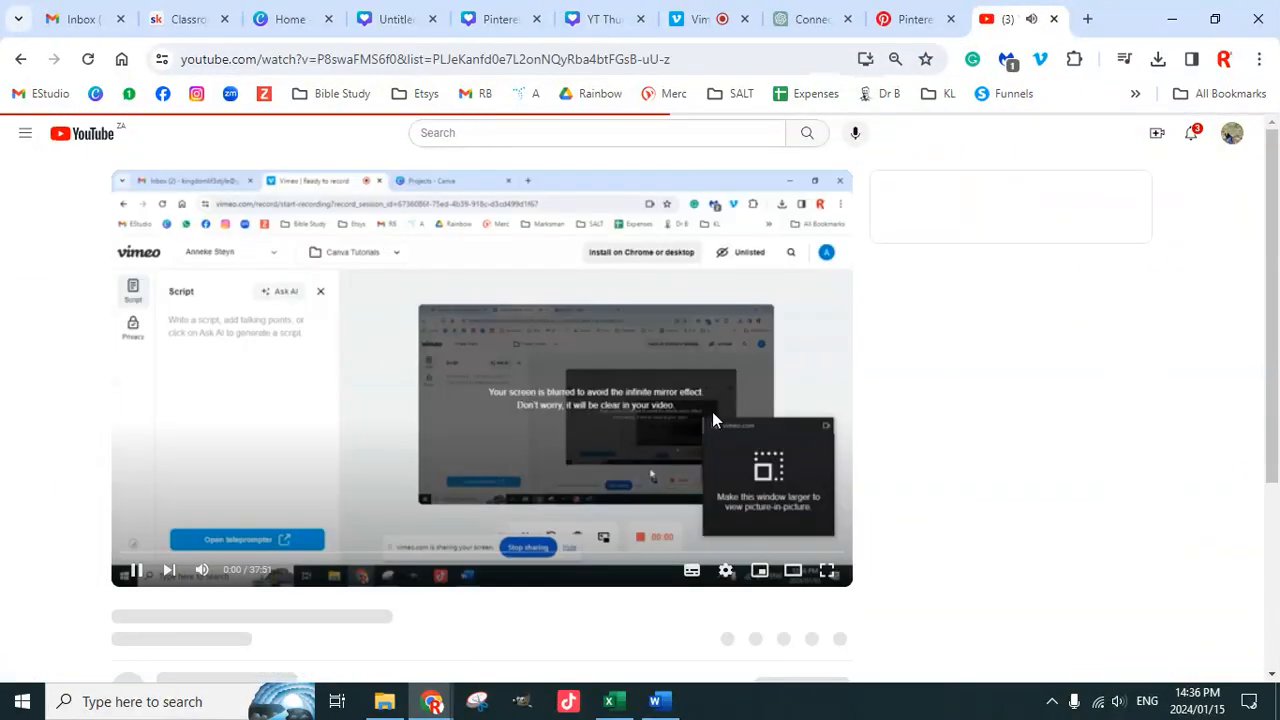
left_click(482, 349)
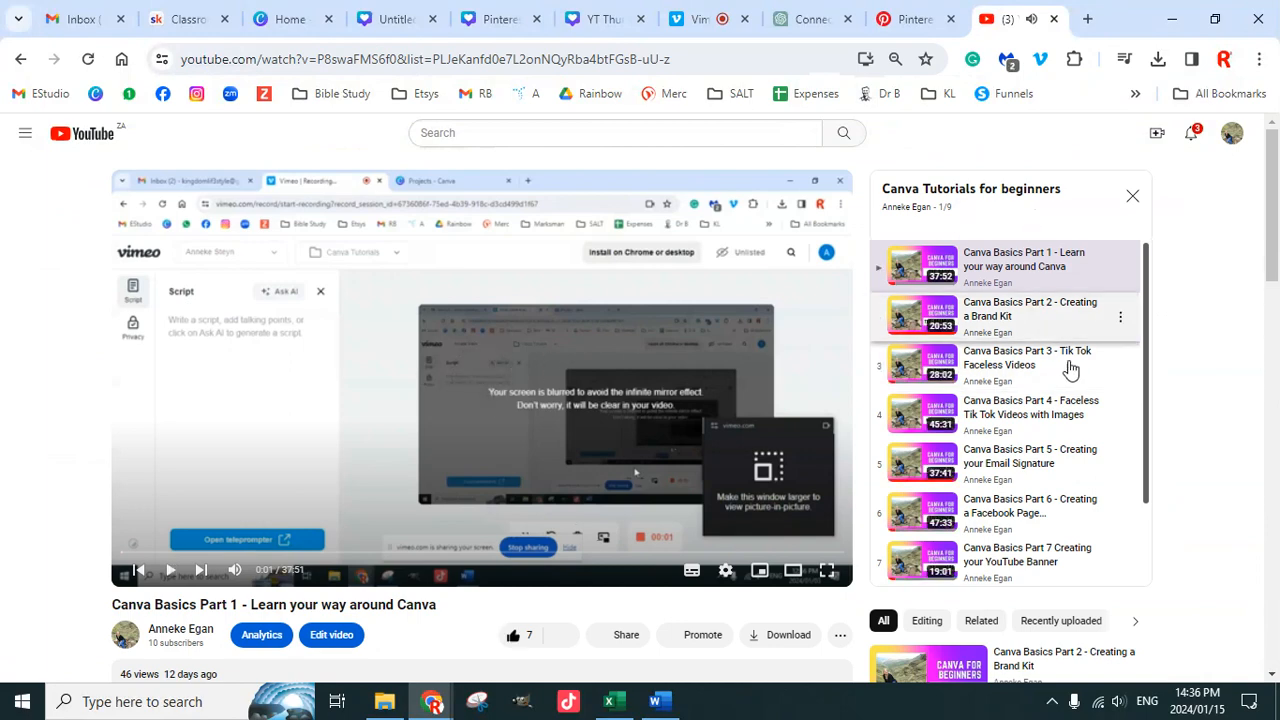
Step: Copy the share link of the Canva Tutorials for beginners playlist and paste it after "YouTube:" in the pin's description
scroll(1074, 386, "down", 2)
scroll(670, 535, "down", 2)
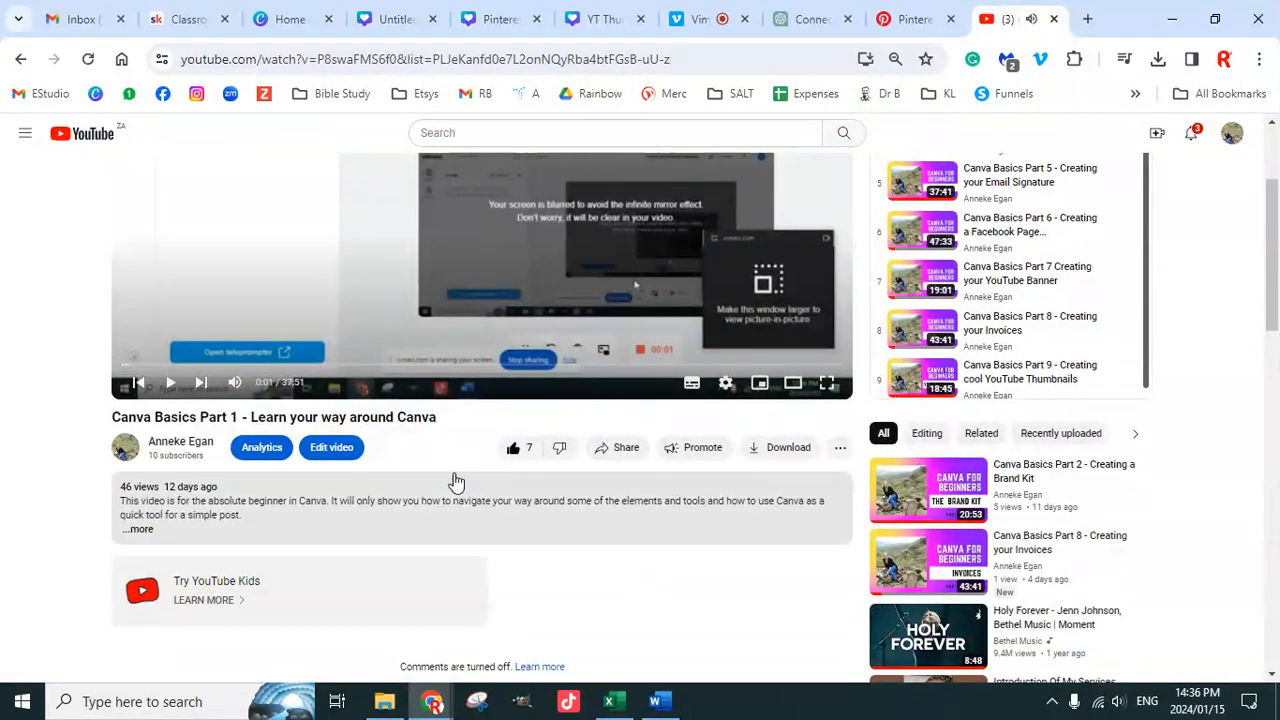
scroll(1002, 395, "up", 1)
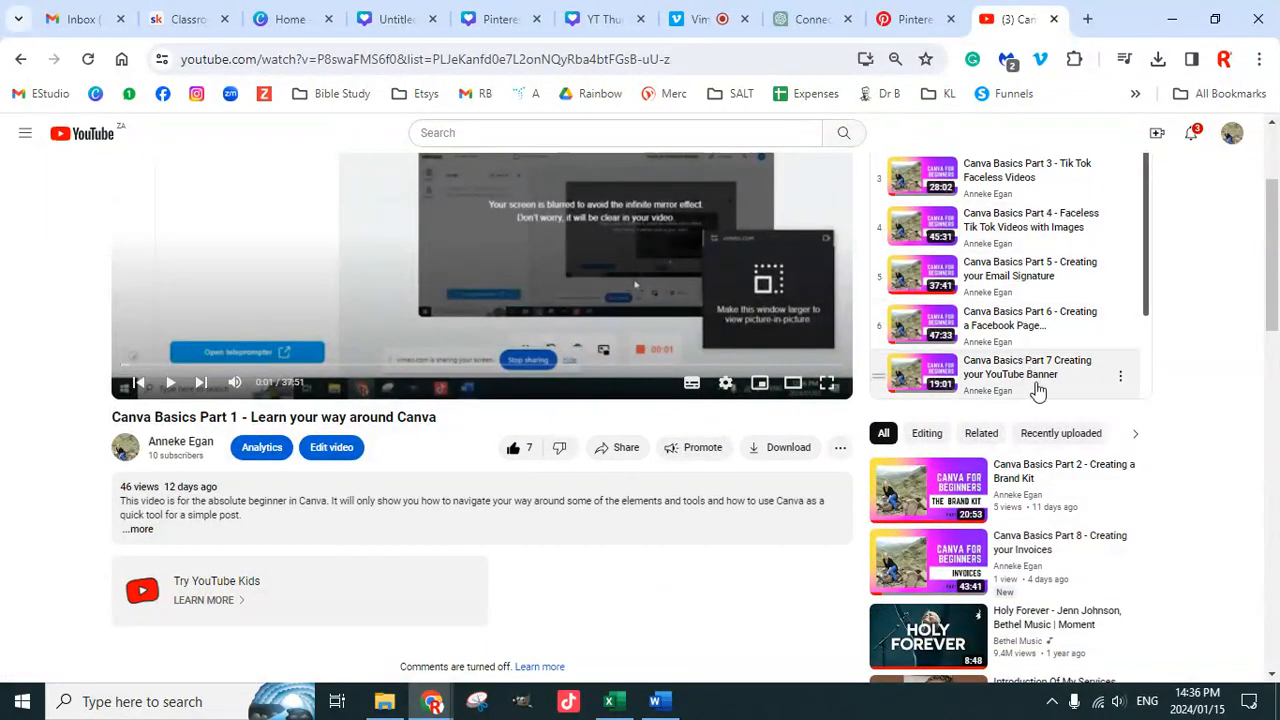
scroll(1163, 319, "up", 2)
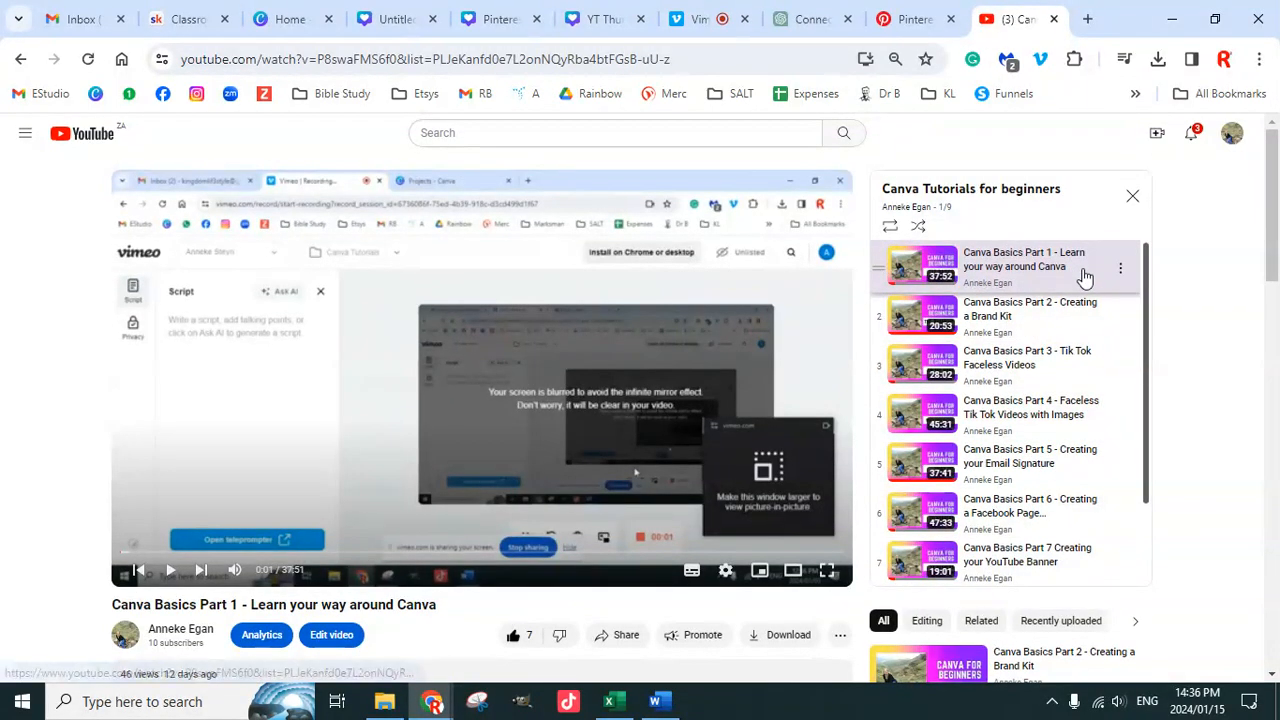
left_click(1027, 196)
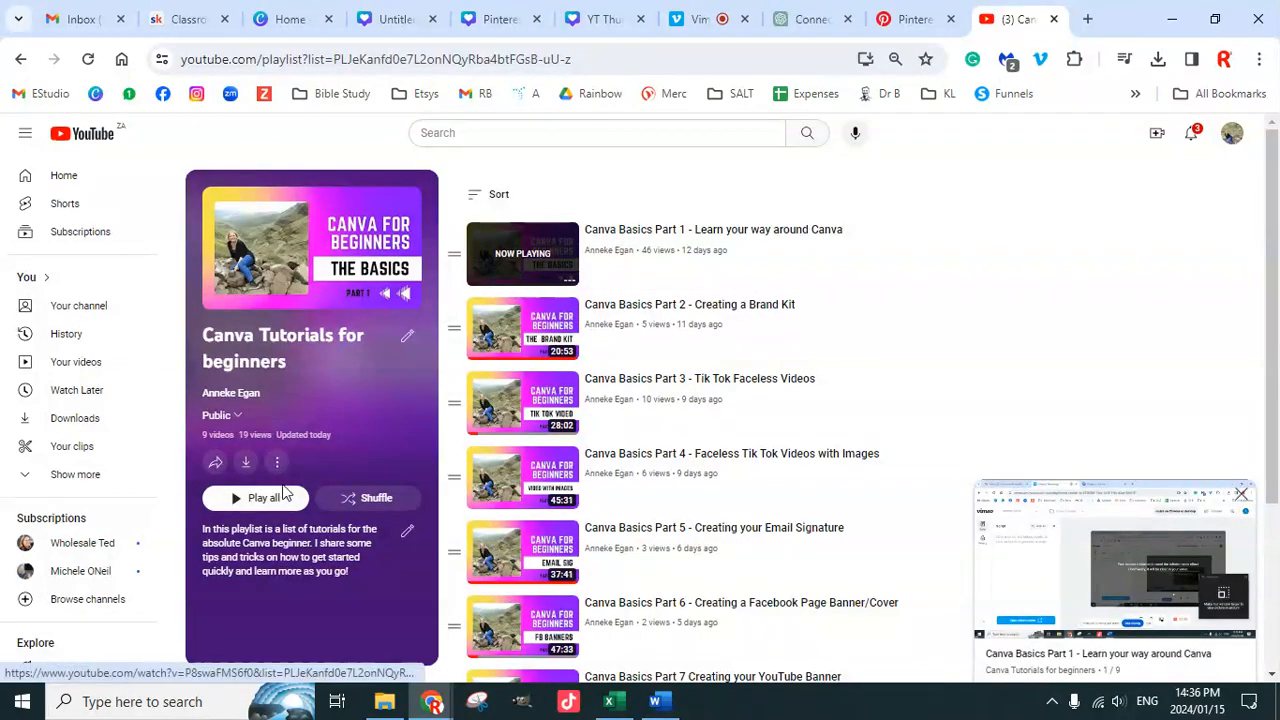
left_click(215, 465)
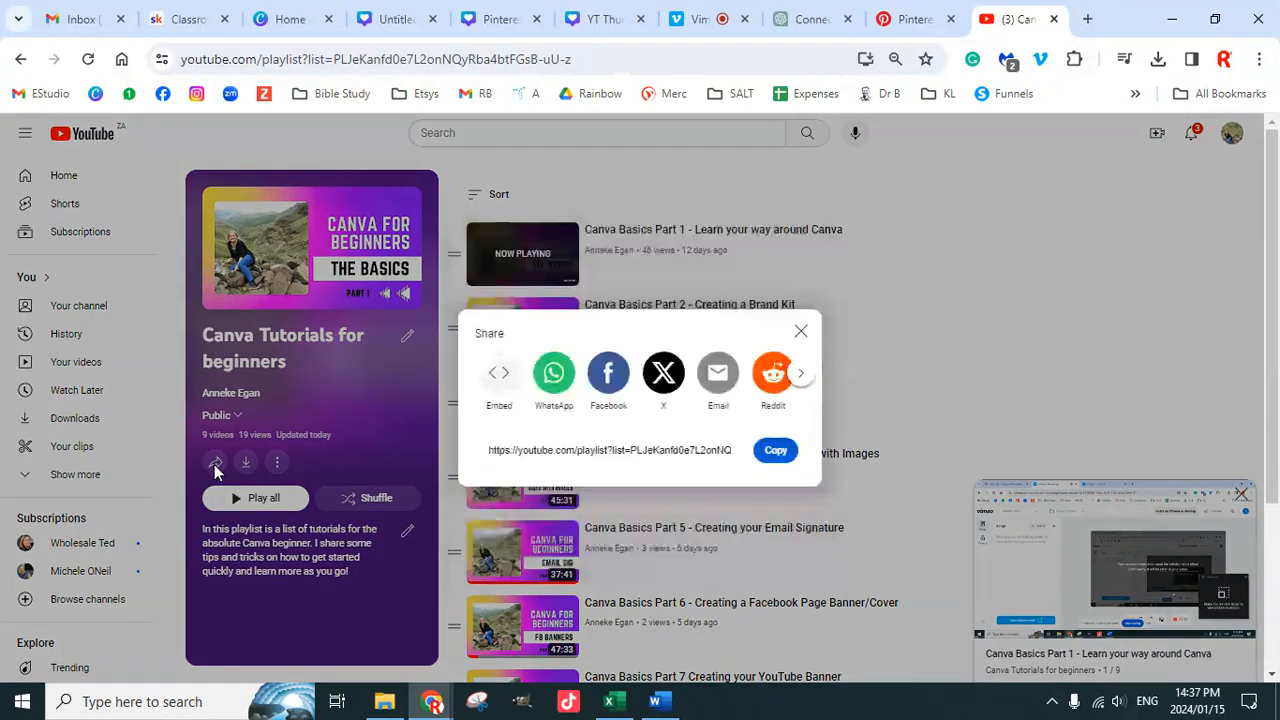
left_click(775, 452)
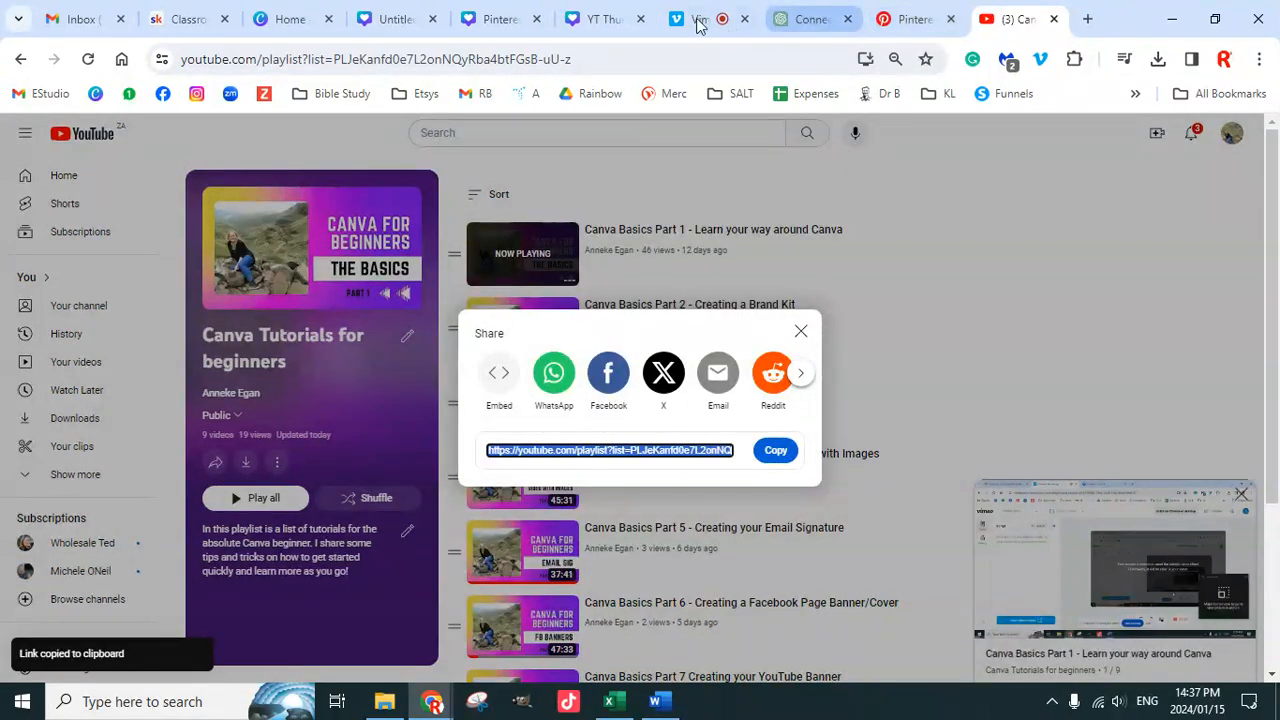
left_click(908, 19)
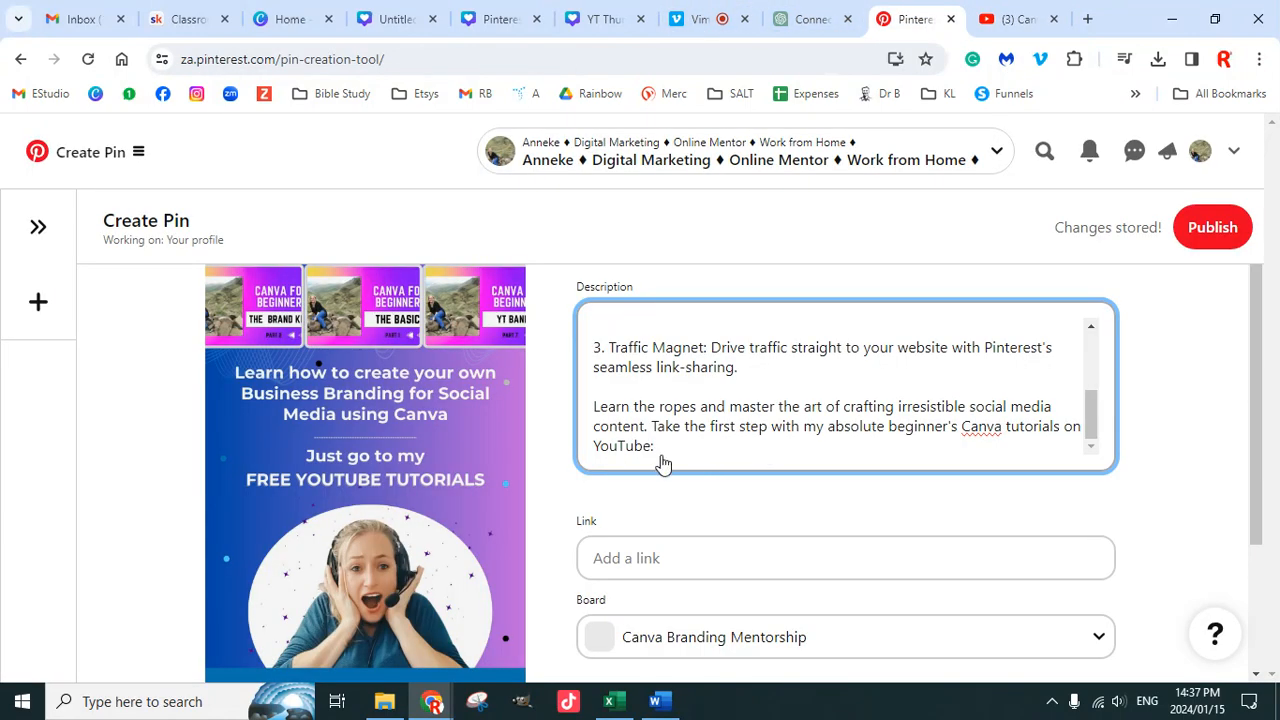
key("ctrl+v")
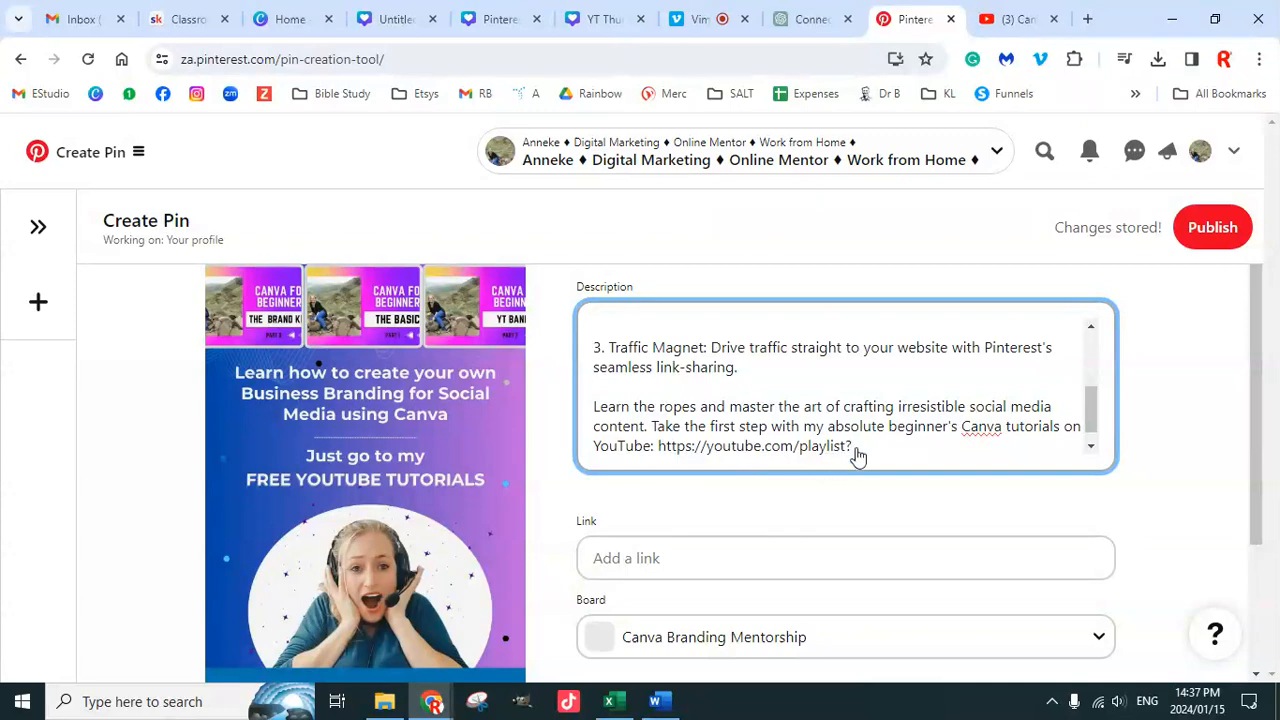
Step: Check the full playlist link in YouTube's share dialog against the link at the end of the pin's description
left_click(1050, 20)
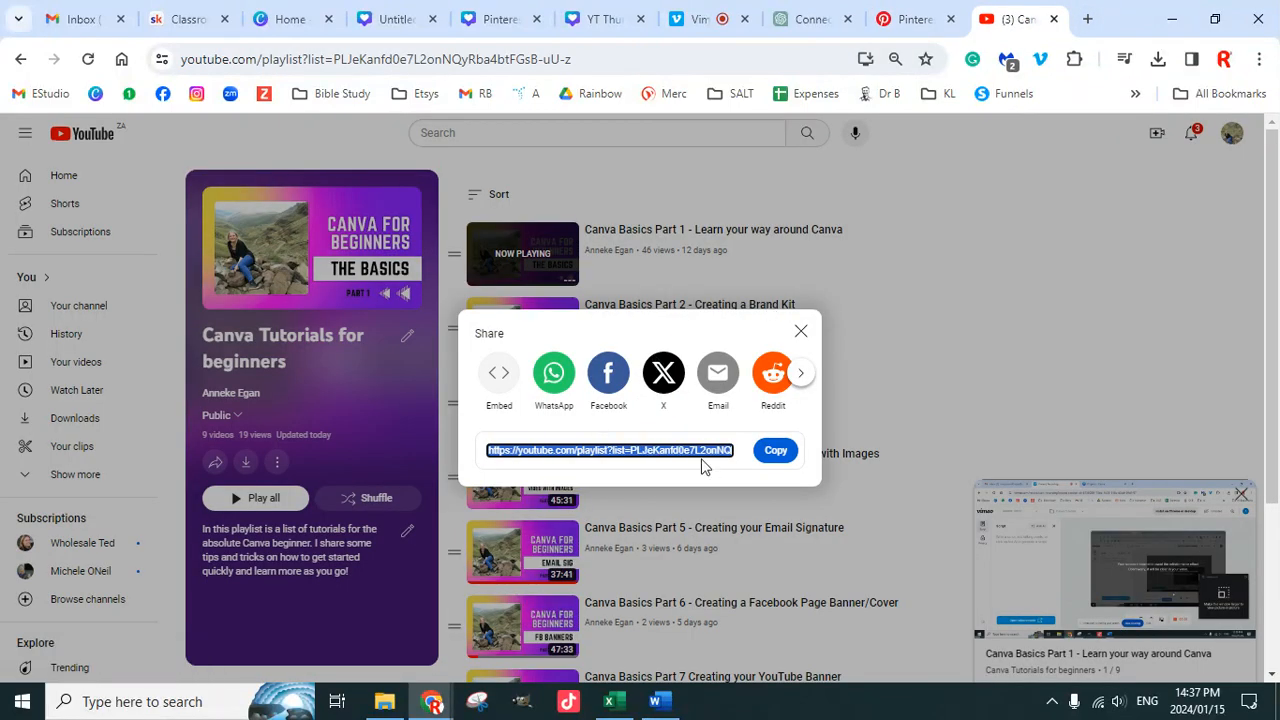
left_click(777, 453)
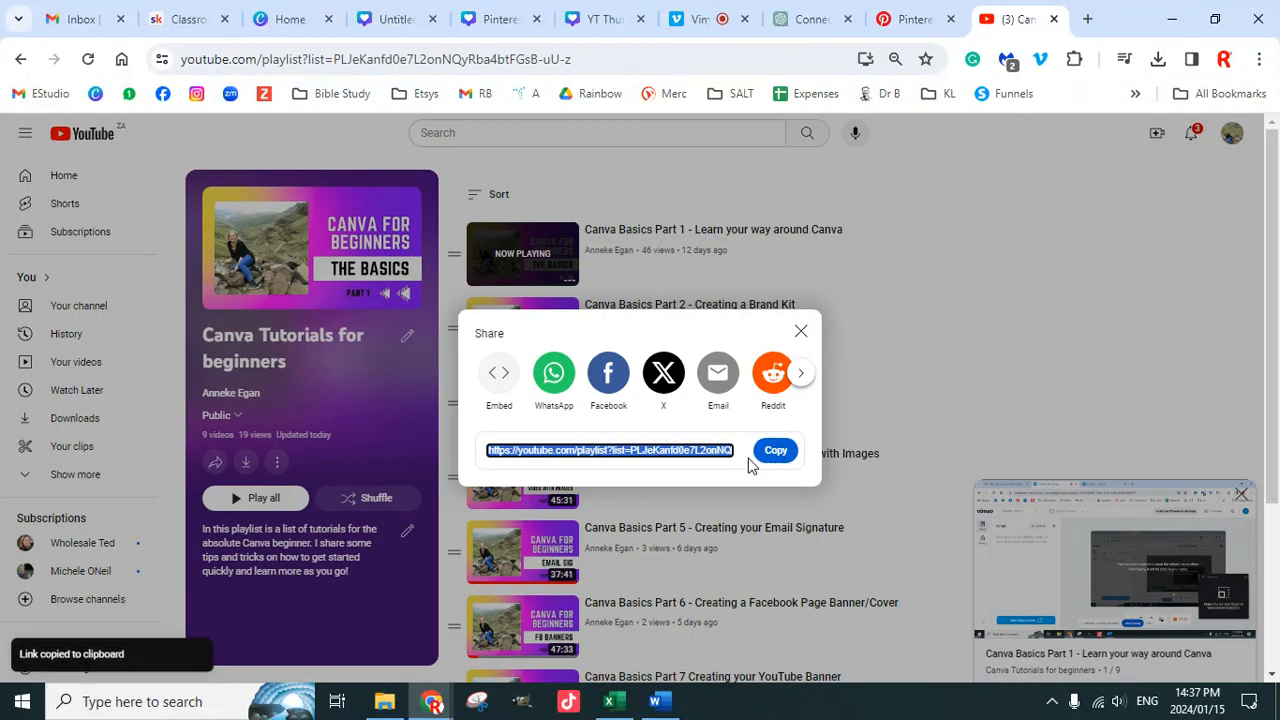
left_click(613, 448)
key("Right")
key("Right")
key("Right")
key("Right")
key("Right")
key("Right")
key("Right")
key("Right")
key("Right")
key("Right")
key("Right")
key("Right")
key("Right")
key("Right")
key("Right")
key("Right")
key("Right")
key("Right")
key("Right")
key("Right")
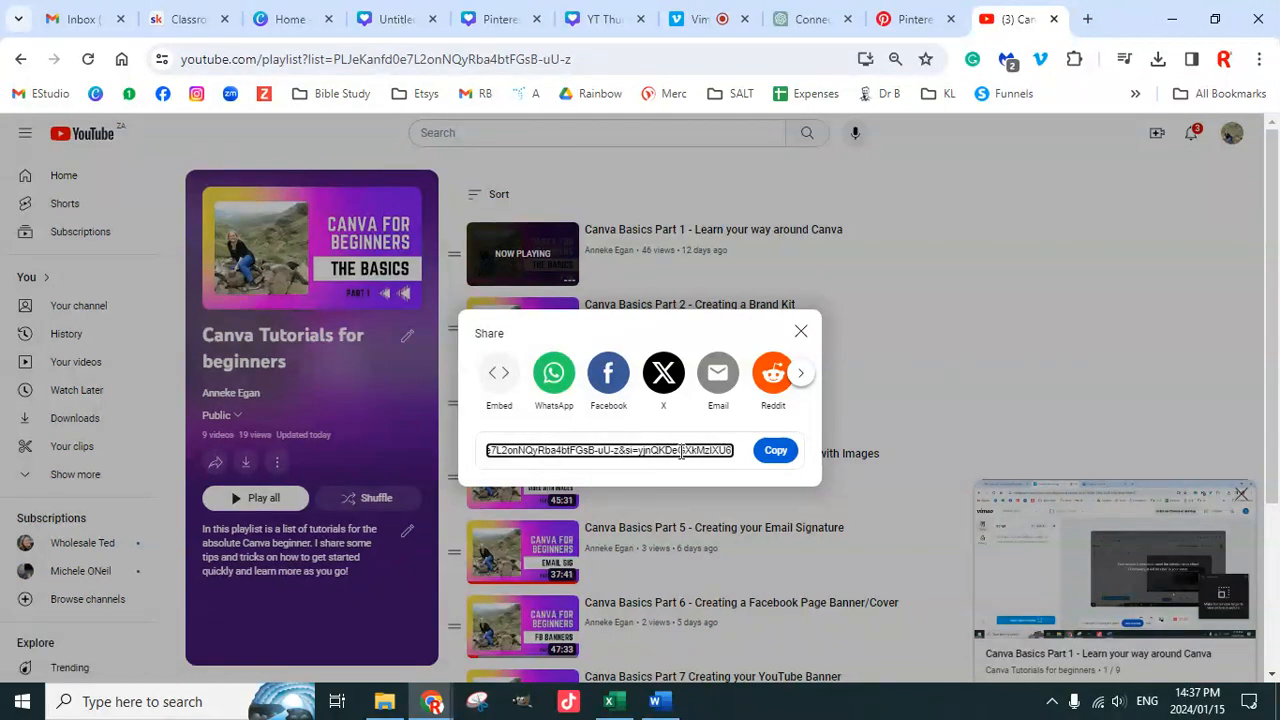
left_click(776, 452)
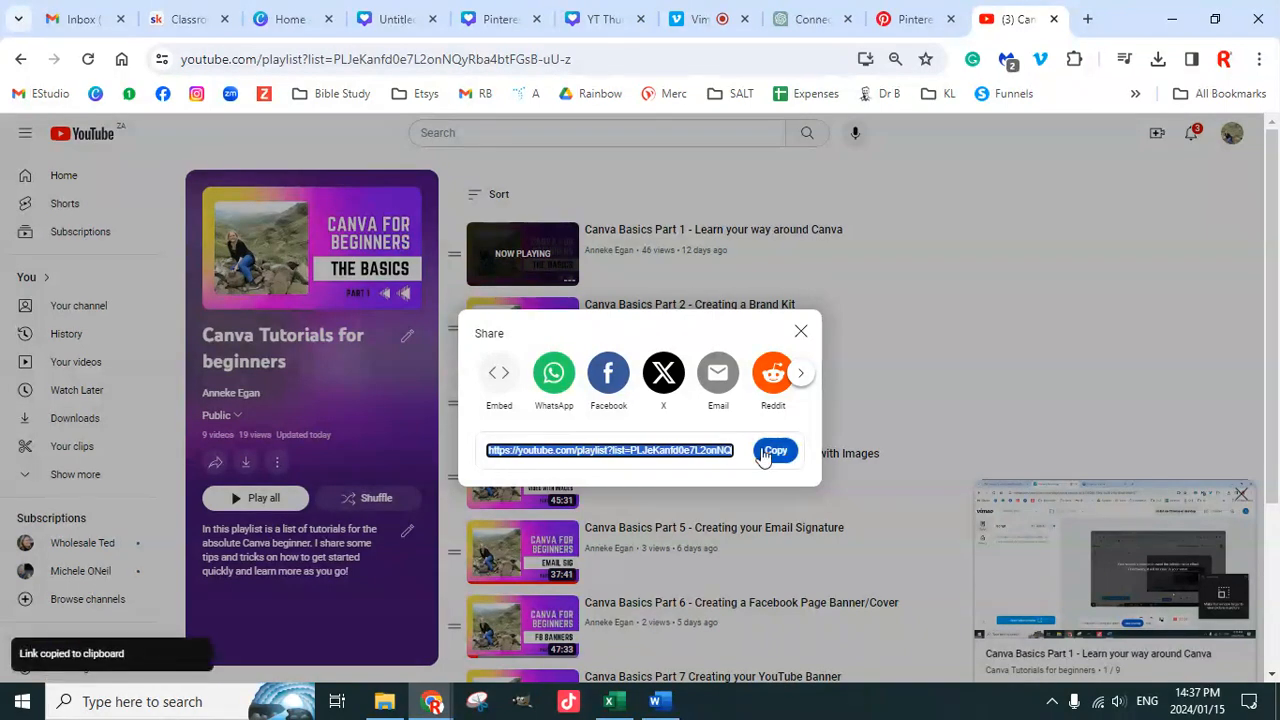
left_click(914, 19)
key("ctrl+v")
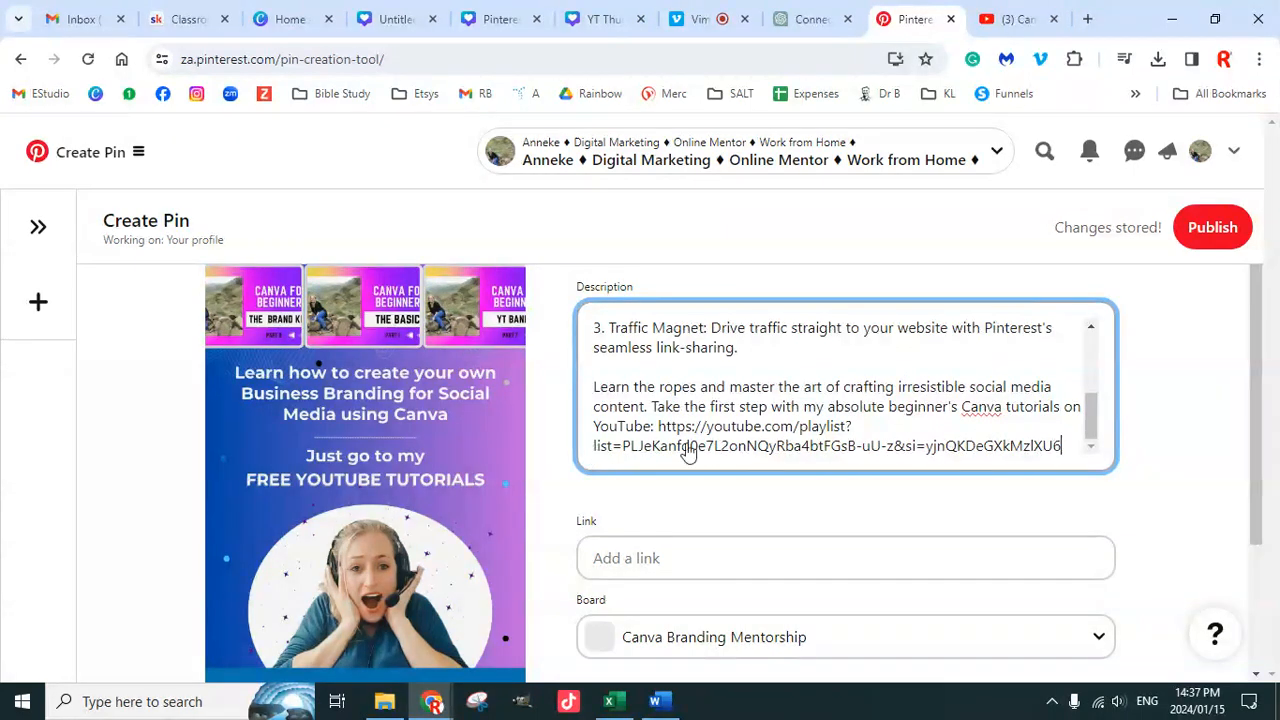
left_click_drag(1063, 449, 662, 425)
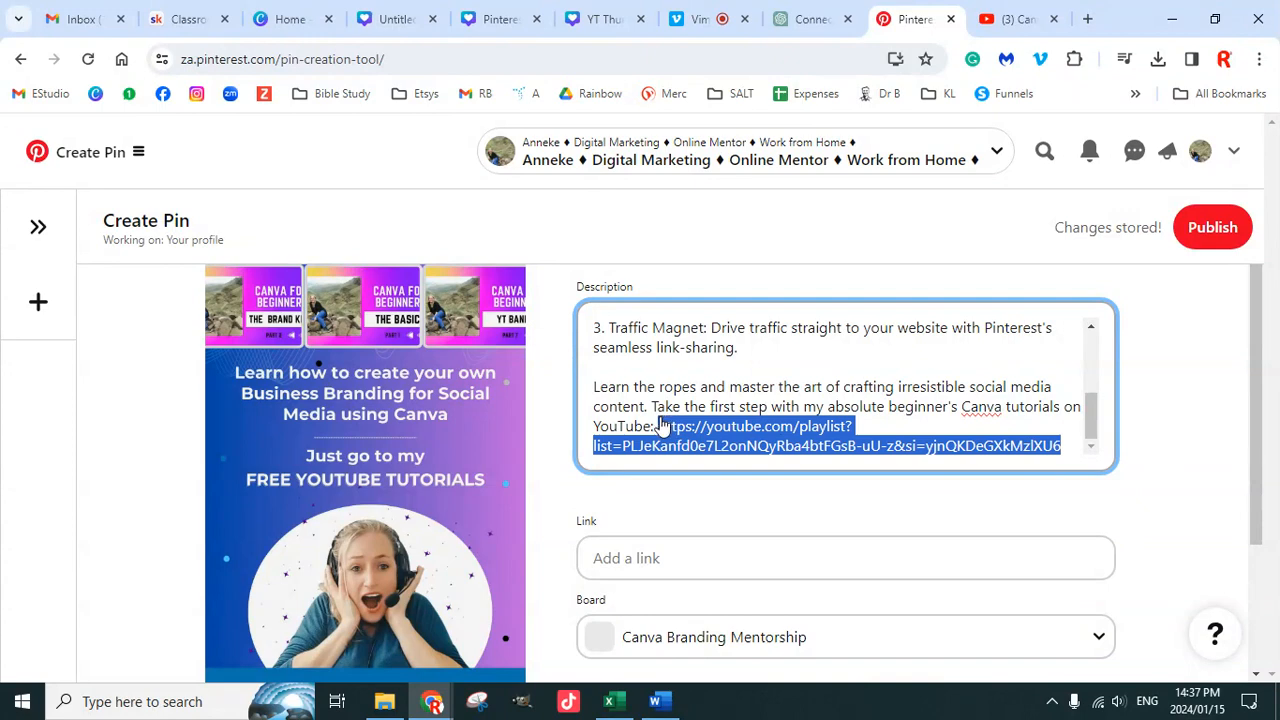
left_click(662, 425)
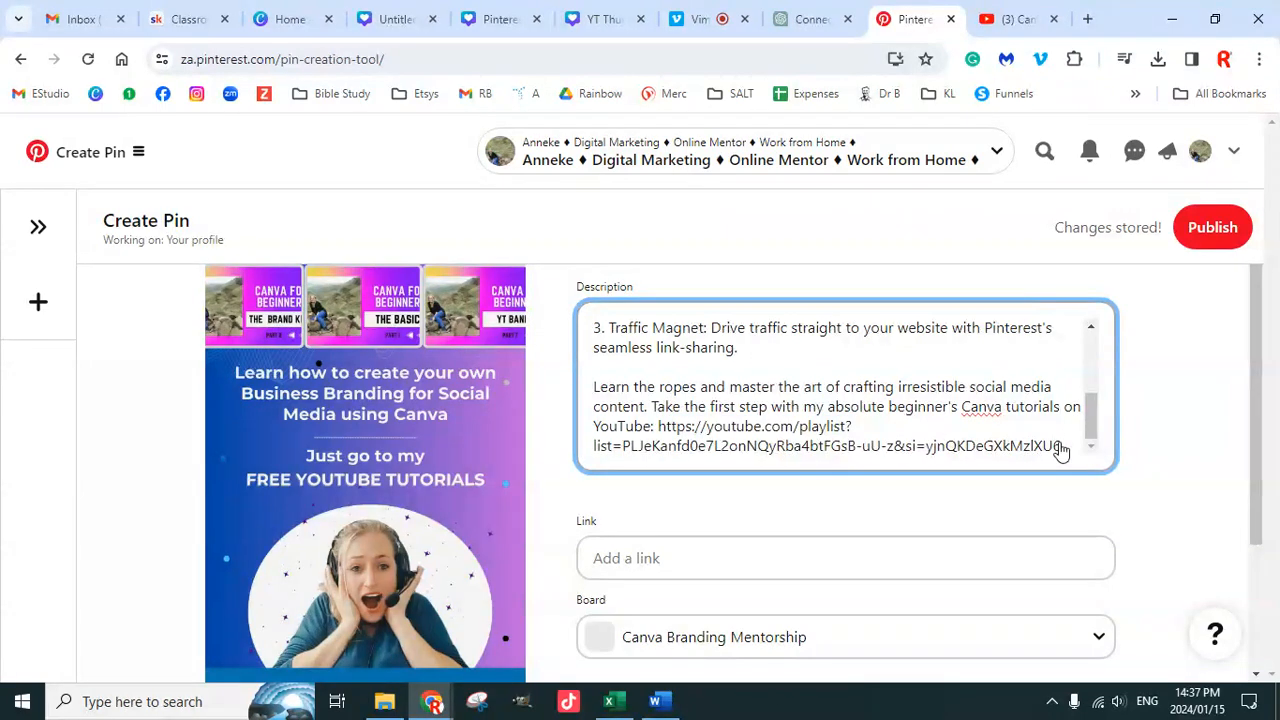
Step: Add the label "Youtube Channel:" on a new line below the playlist link in the description
scroll(1085, 420, "down", 1)
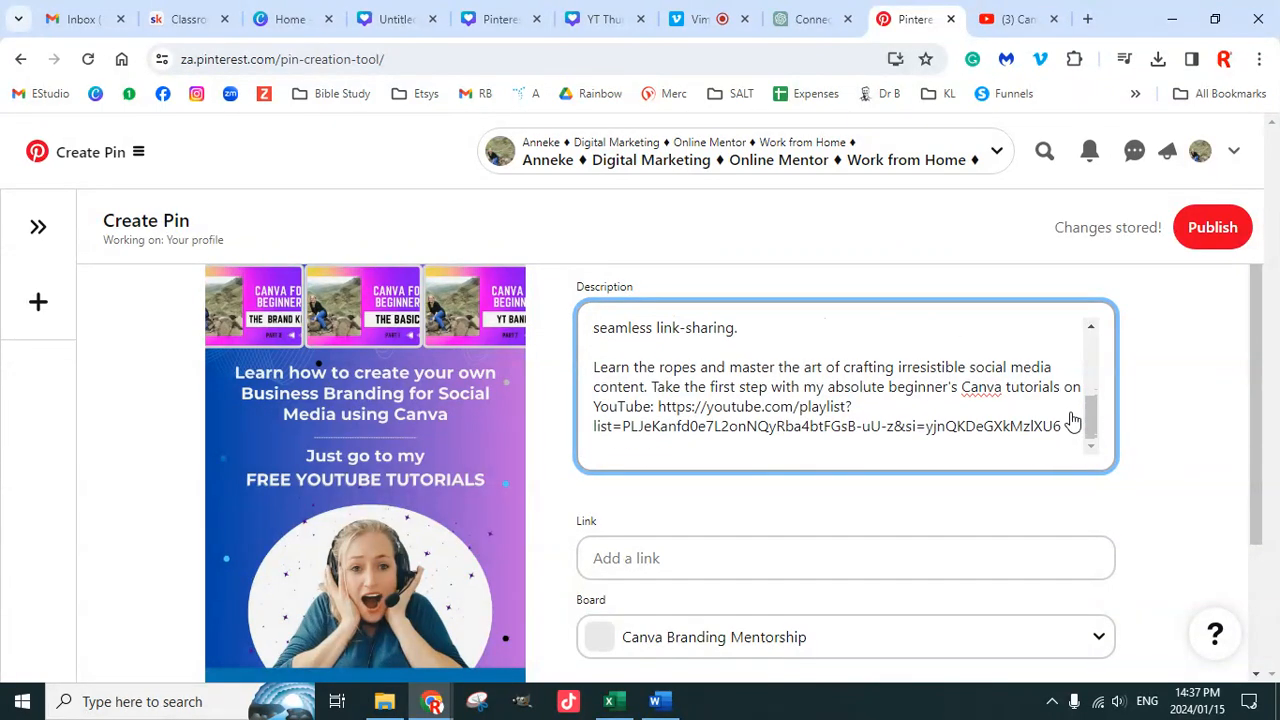
scroll(816, 417, "down", 1)
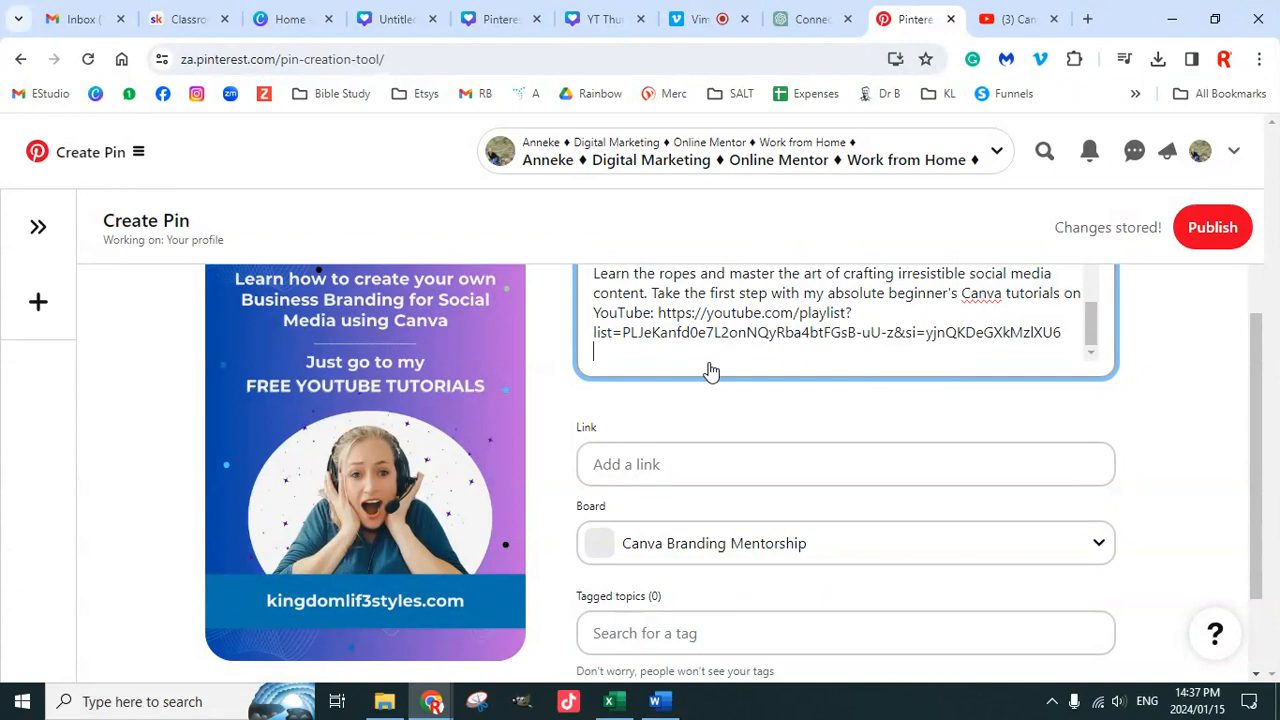
type("Youtube C")
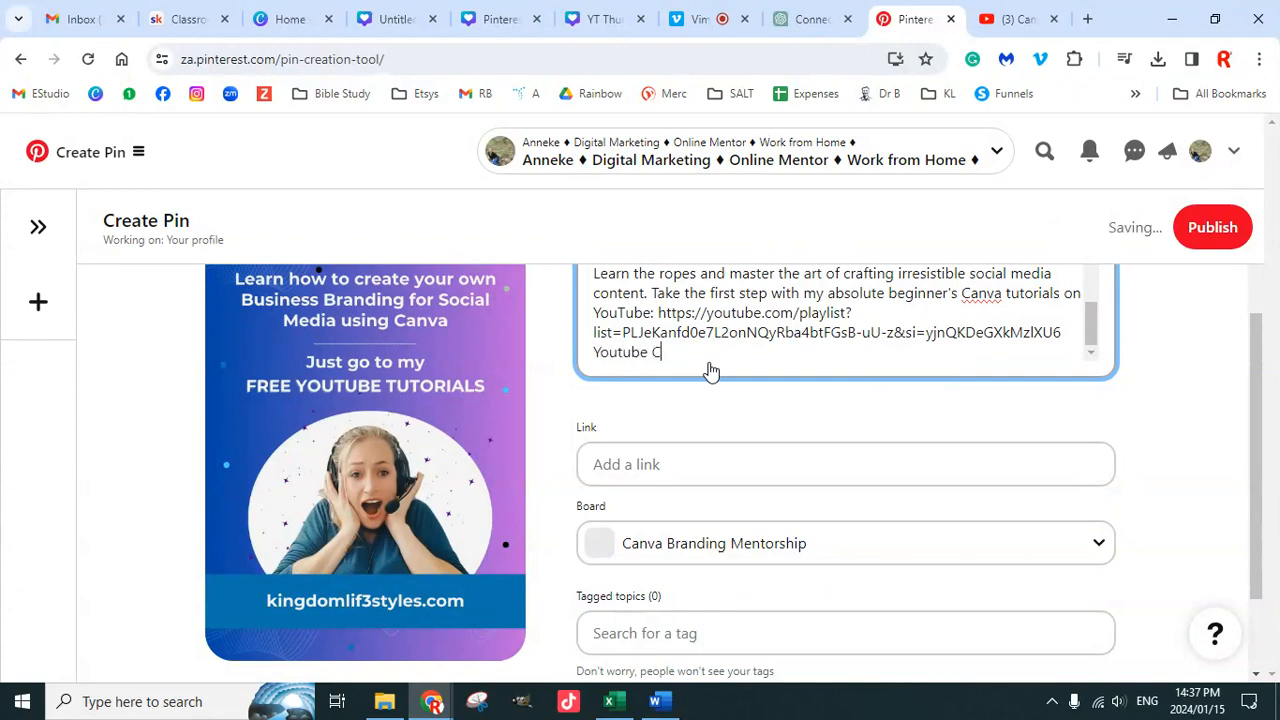
type("hannel:")
Step: Copy the channel's handle from its YouTube home page and paste it after "Youtube Channel:" in the description, without tagging the suggested profile
left_click(1015, 19)
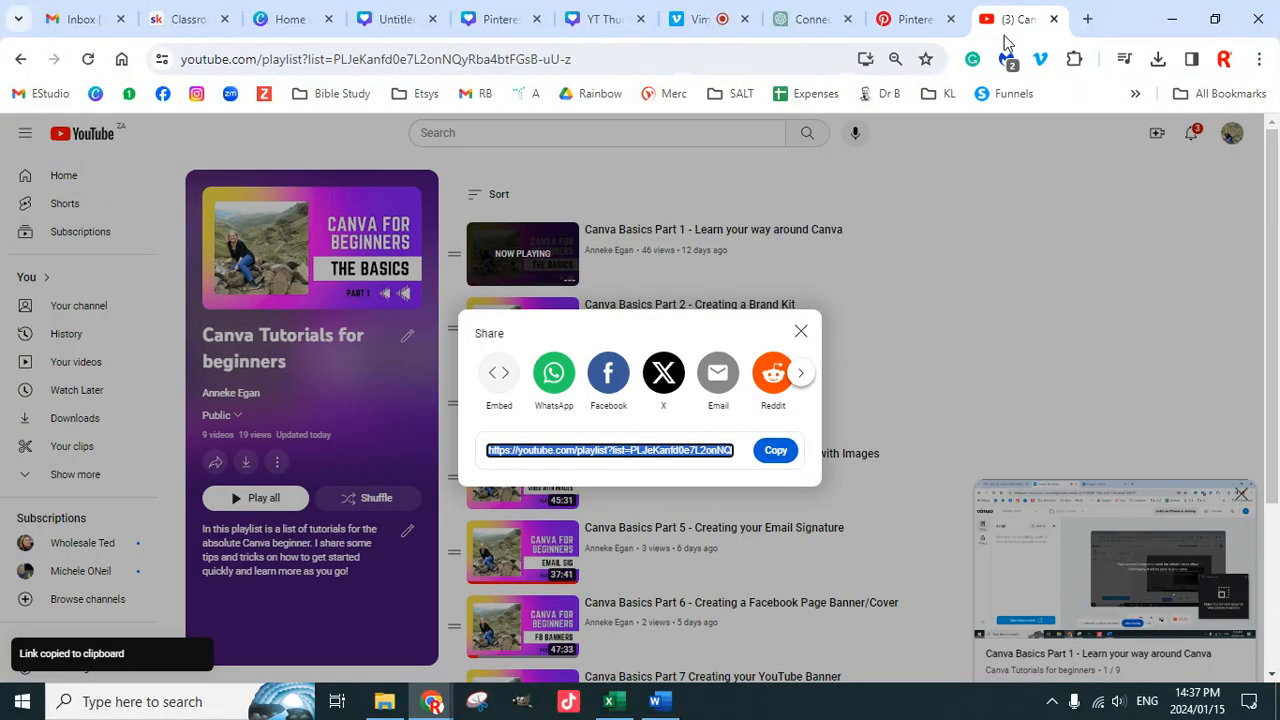
left_click(801, 331)
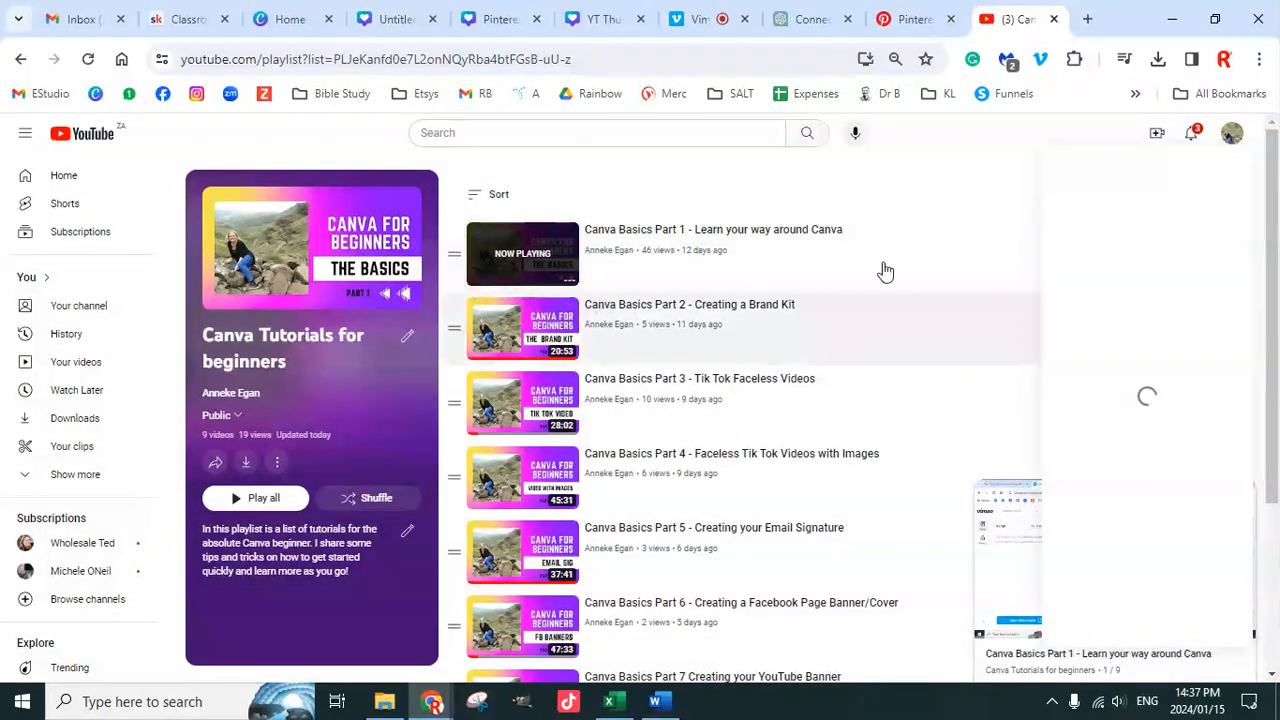
left_click(1231, 133)
left_click(1130, 200)
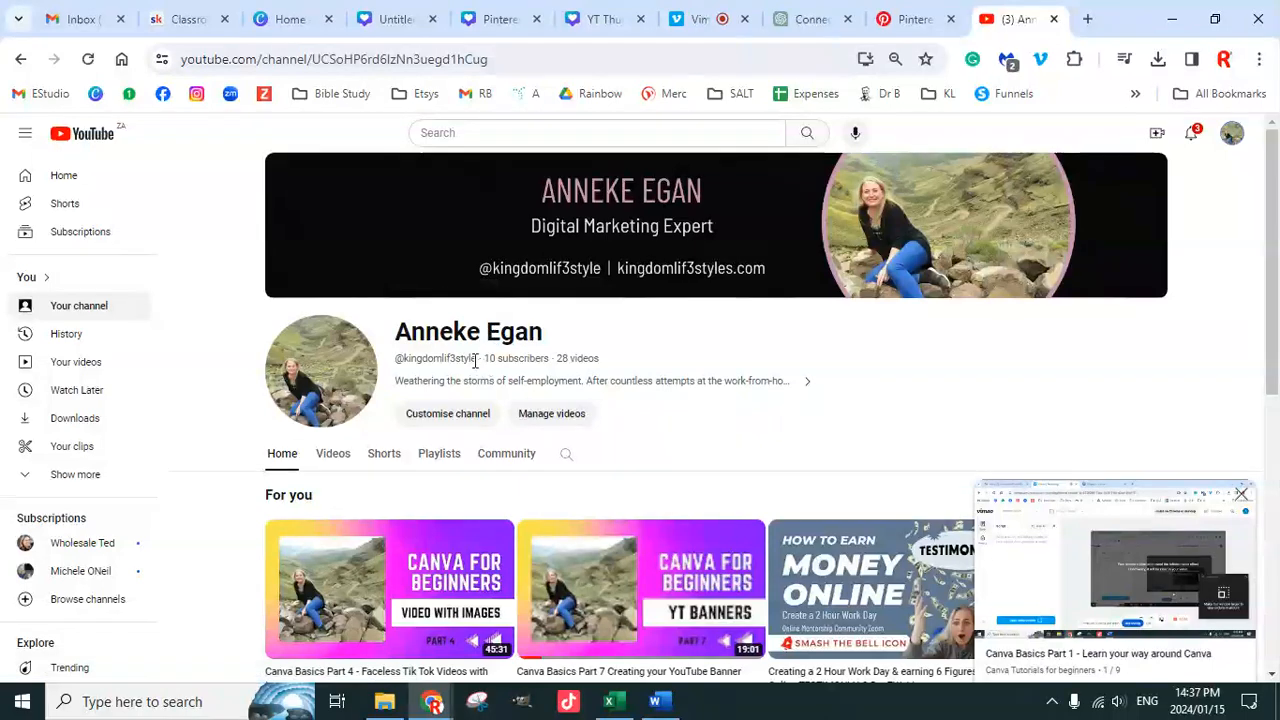
left_click_drag(477, 360, 397, 358)
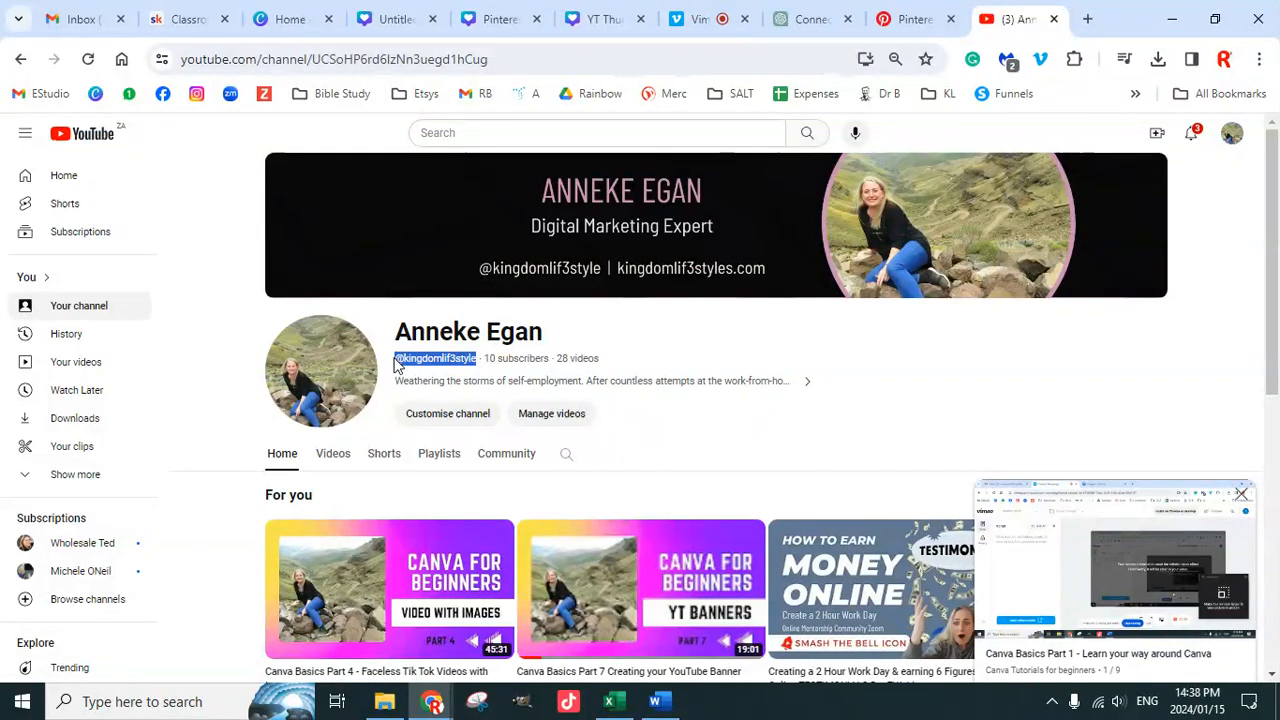
left_click(914, 20)
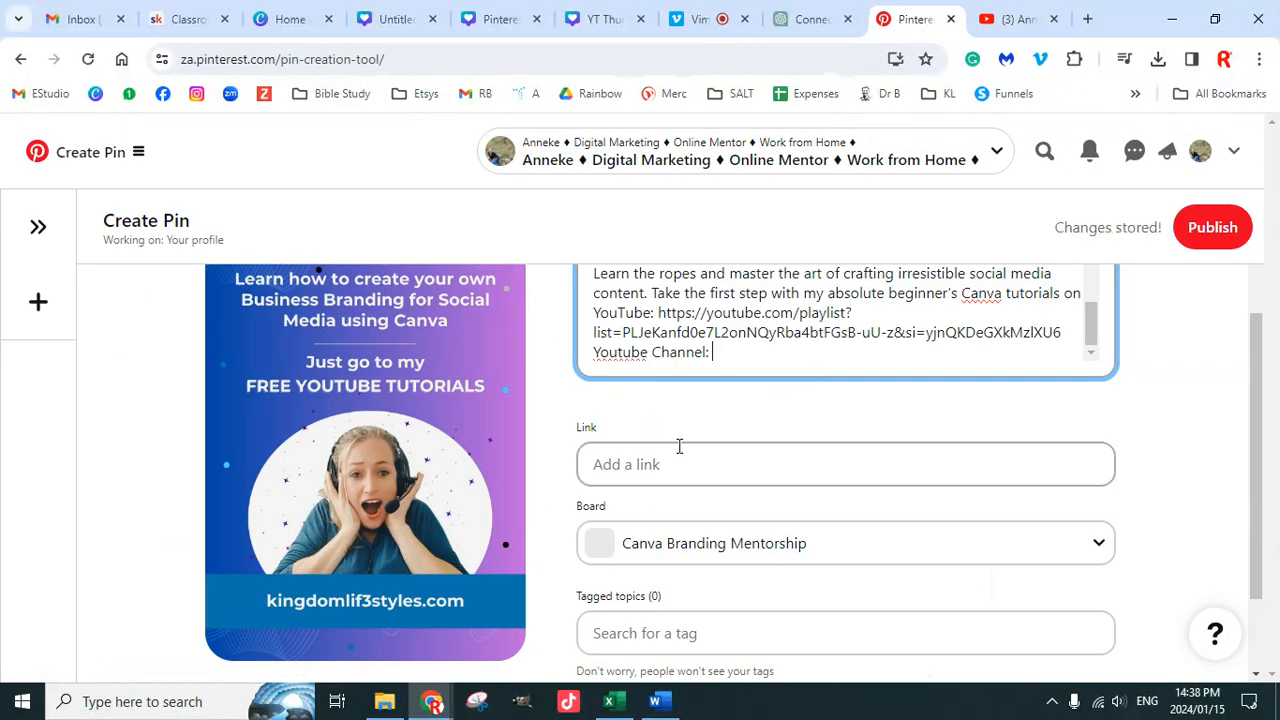
key("ctrl+v")
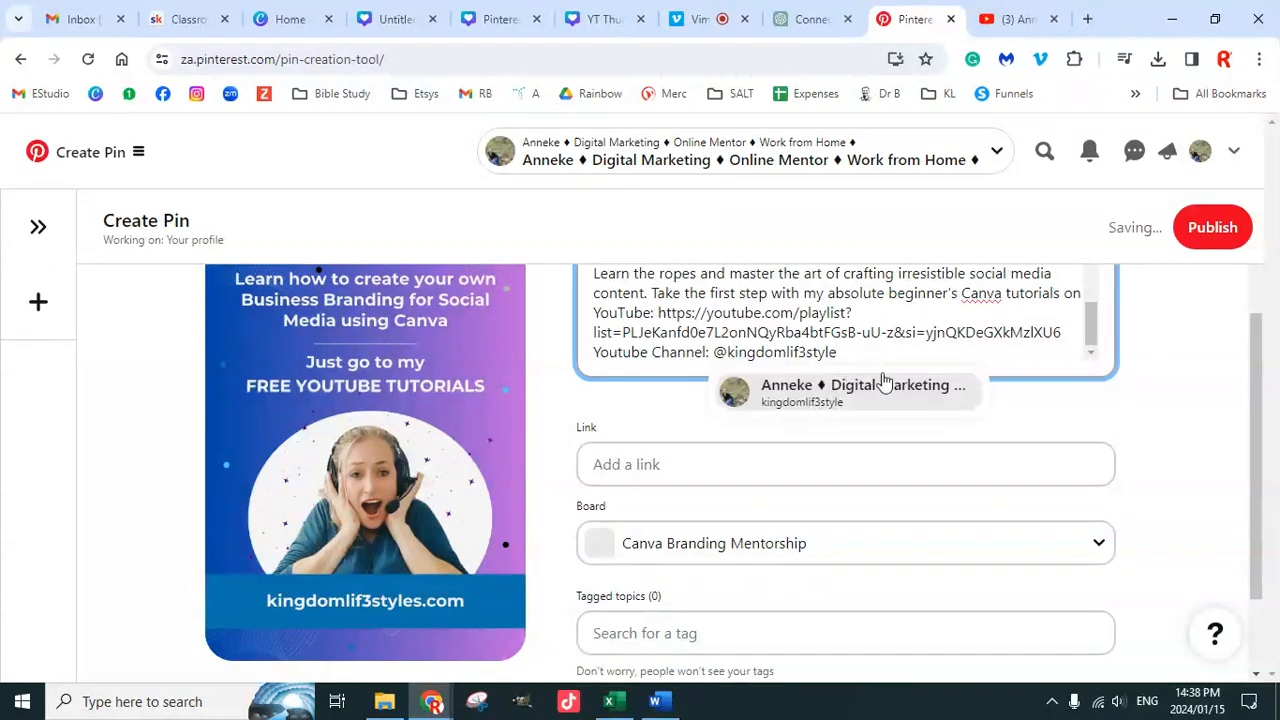
left_click(1149, 407)
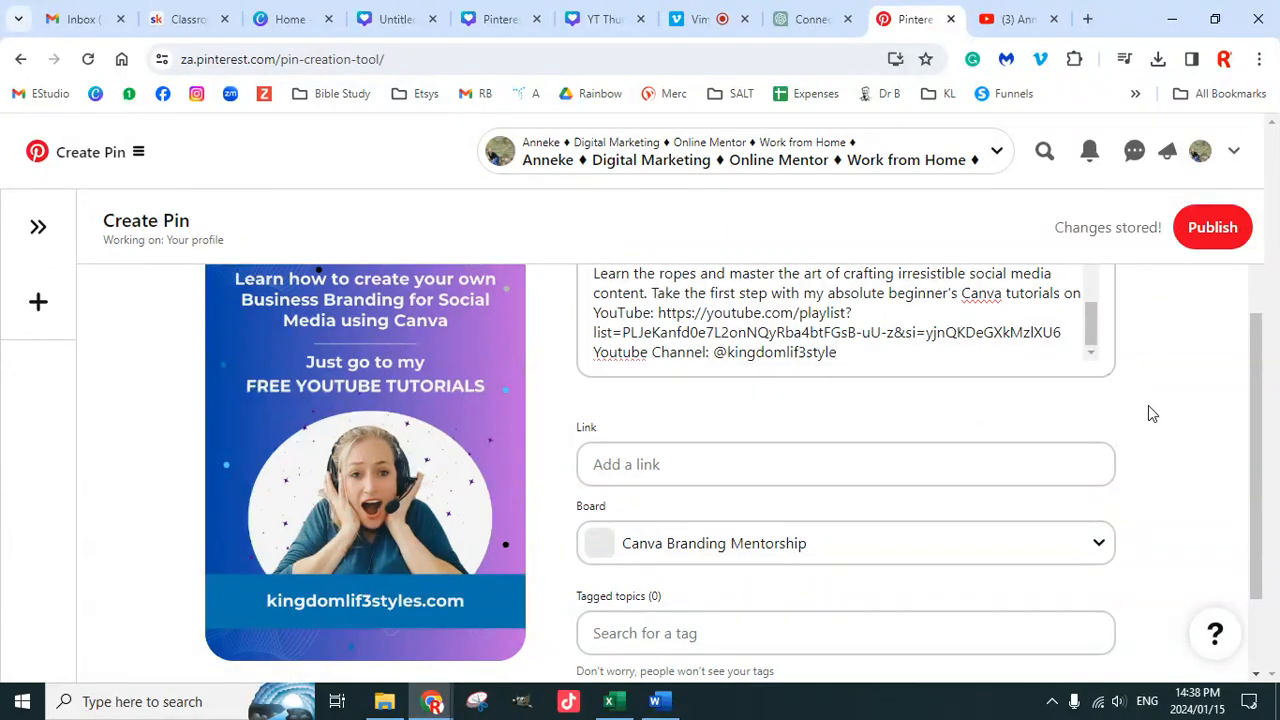
Step: Open the My IPS Get Started Checklist spreadsheet from the KL bookmarks in a new browser tab and find the Your Websites section
left_click(655, 464)
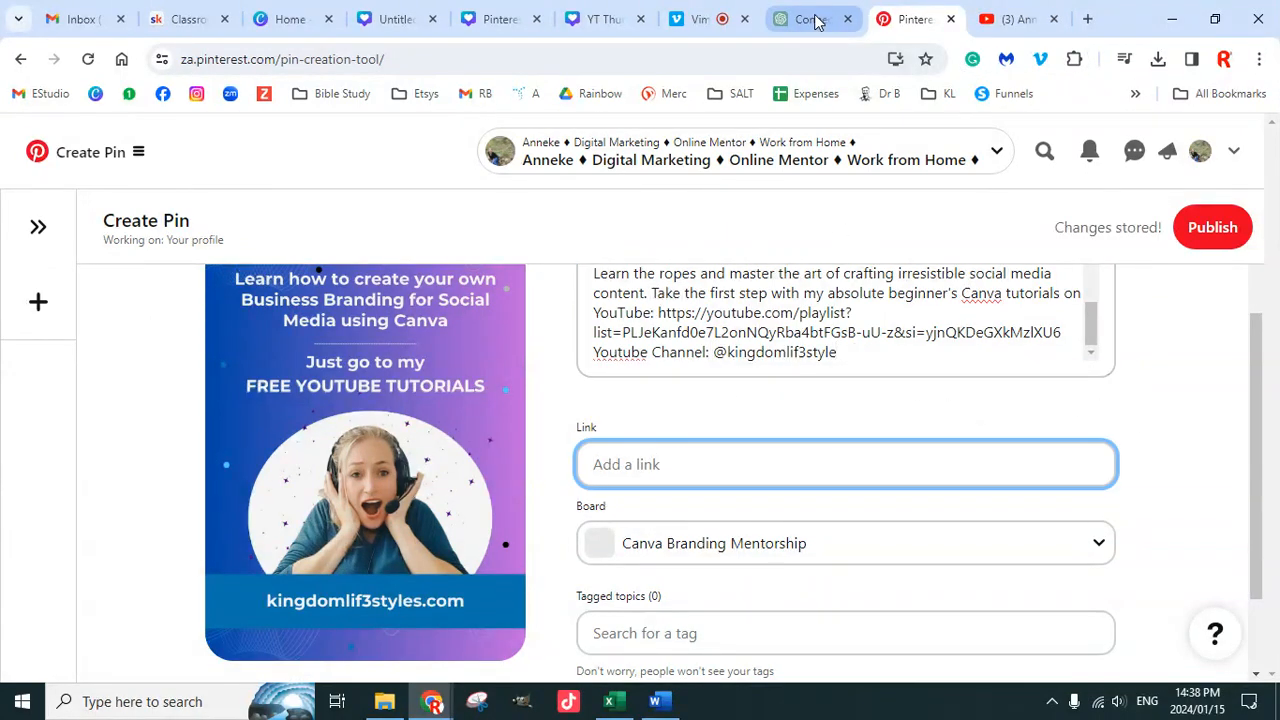
left_click(1087, 19)
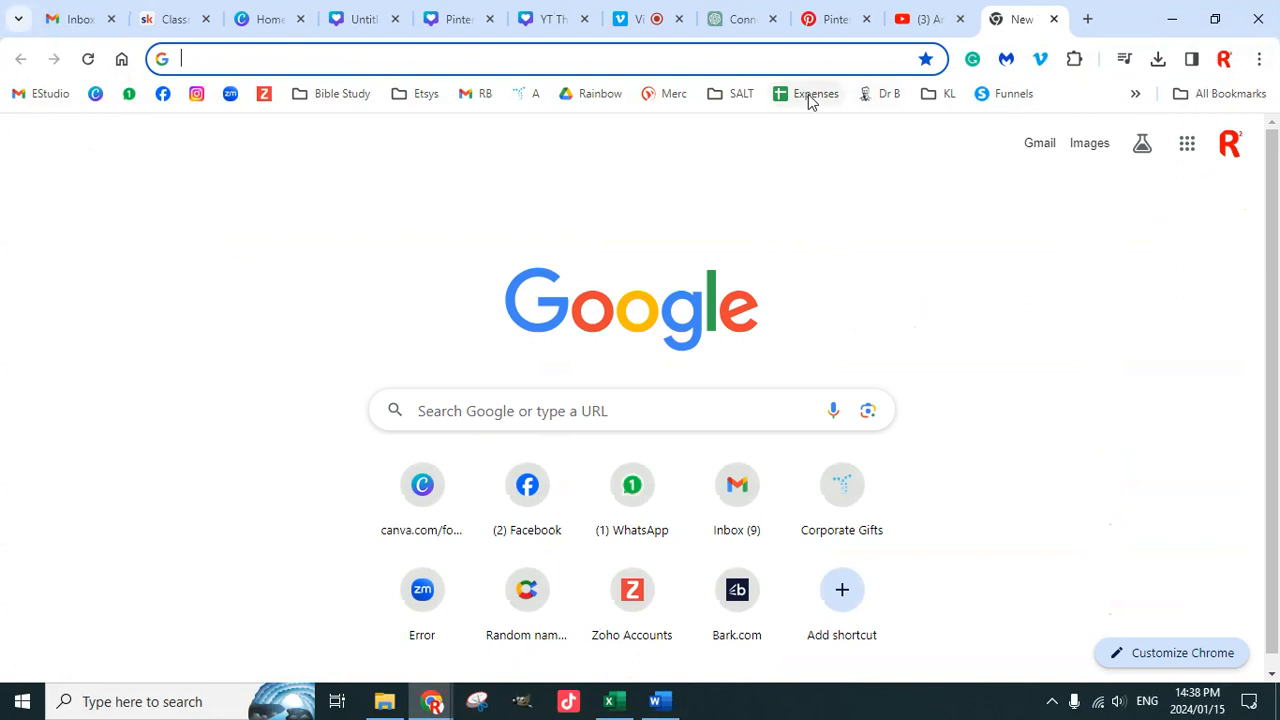
left_click(937, 94)
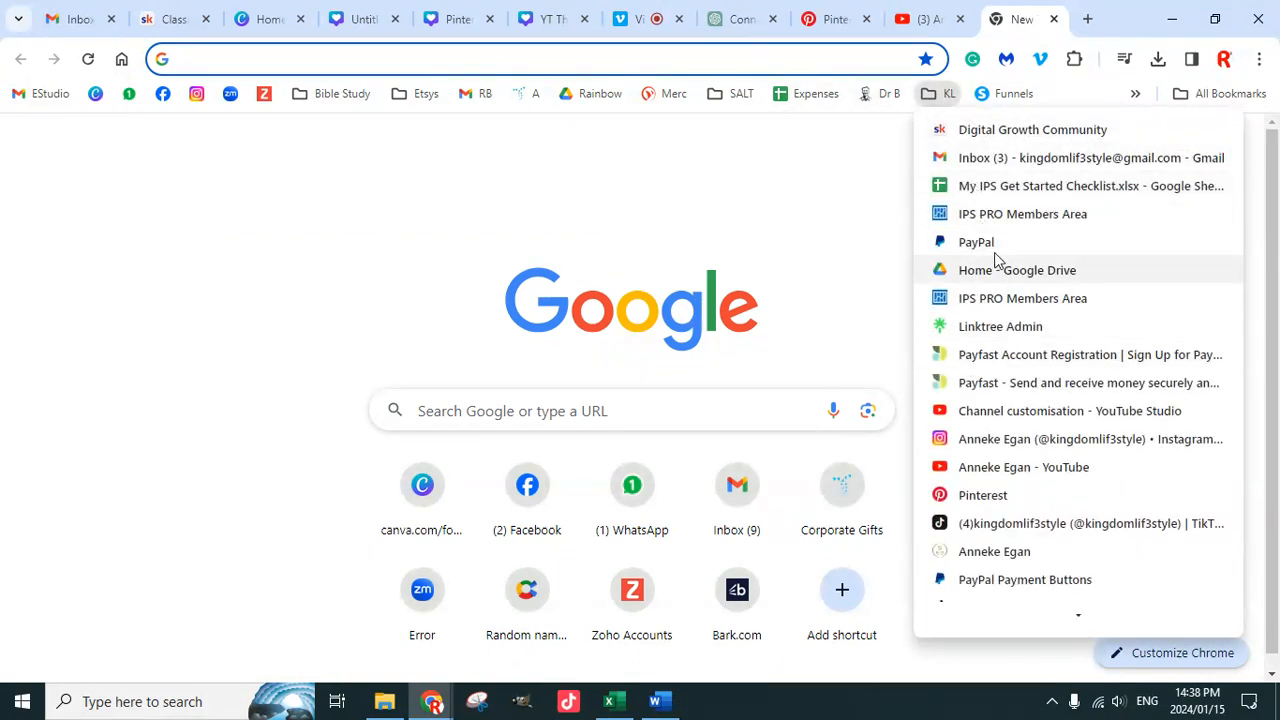
left_click(1002, 190)
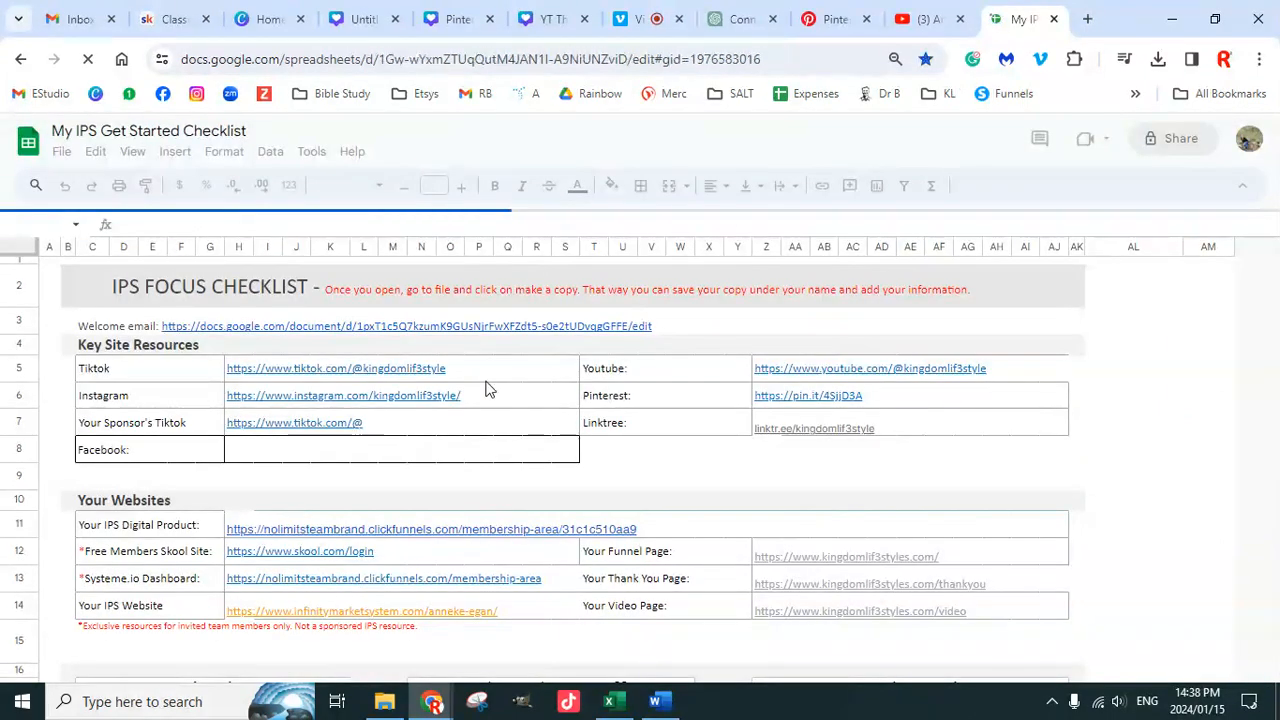
scroll(486, 386, "down", 5)
scroll(566, 402, "down", 2)
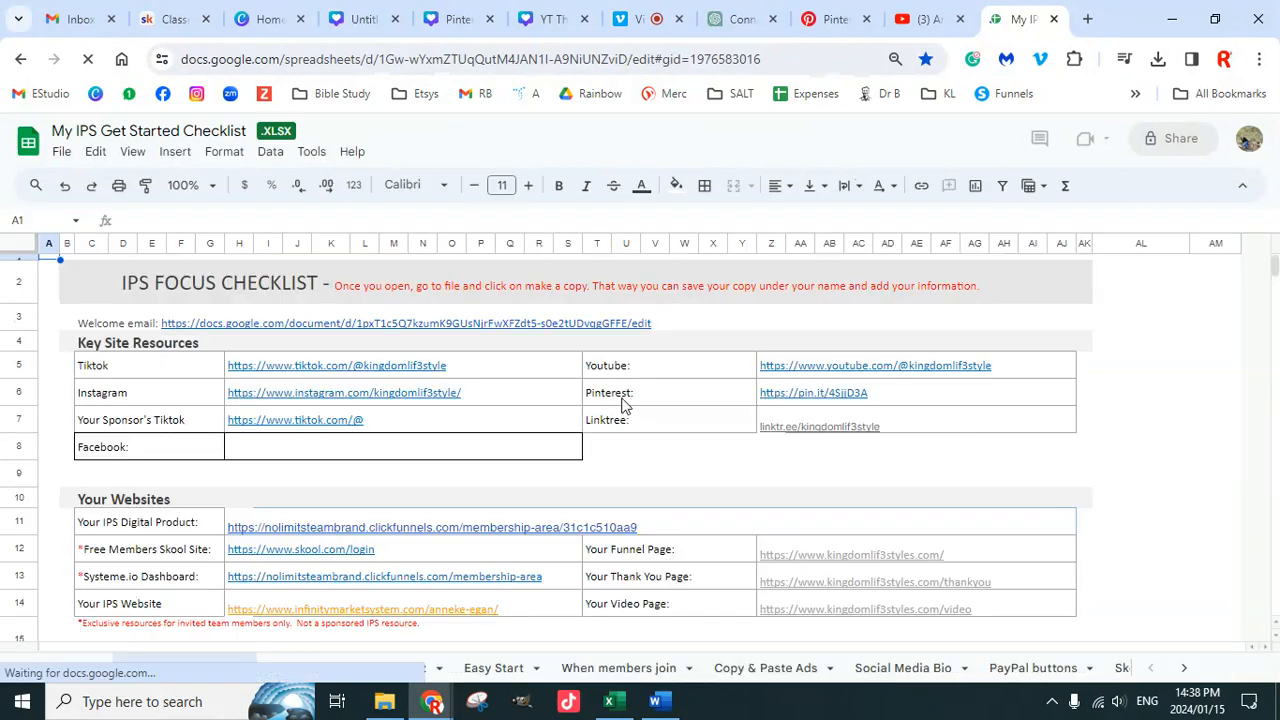
scroll(805, 466, "down", 2)
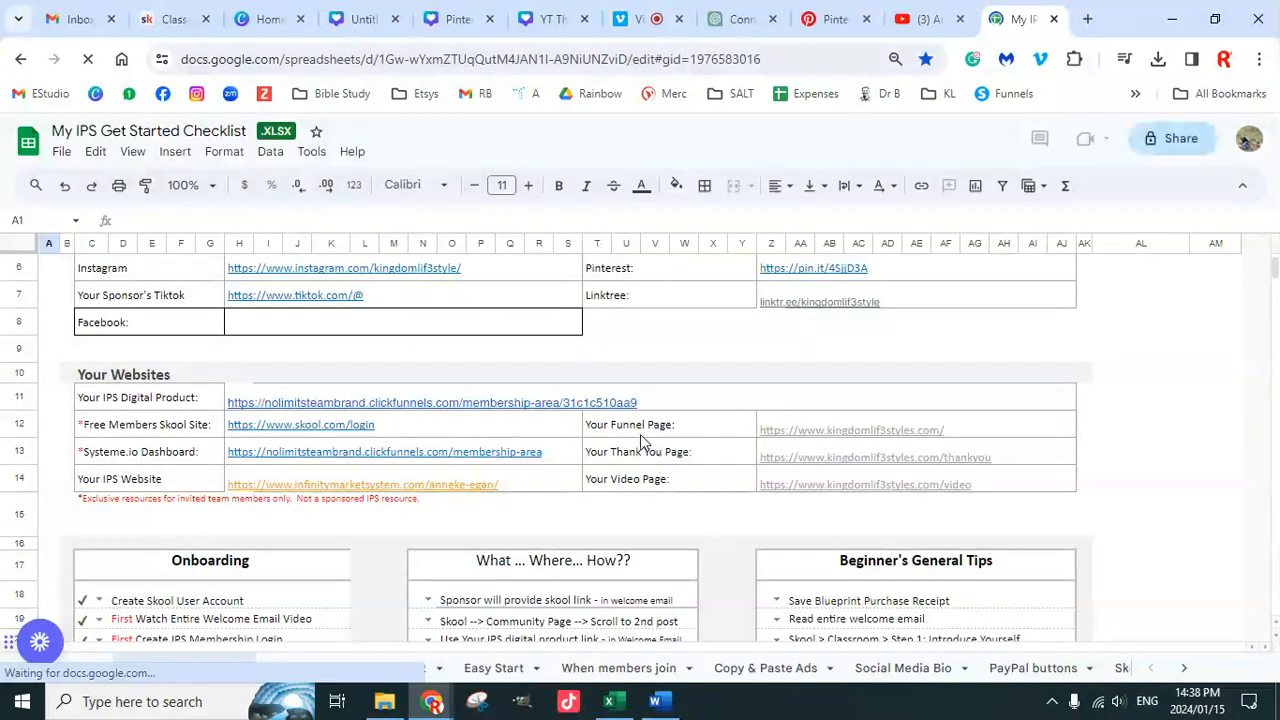
left_click(772, 430)
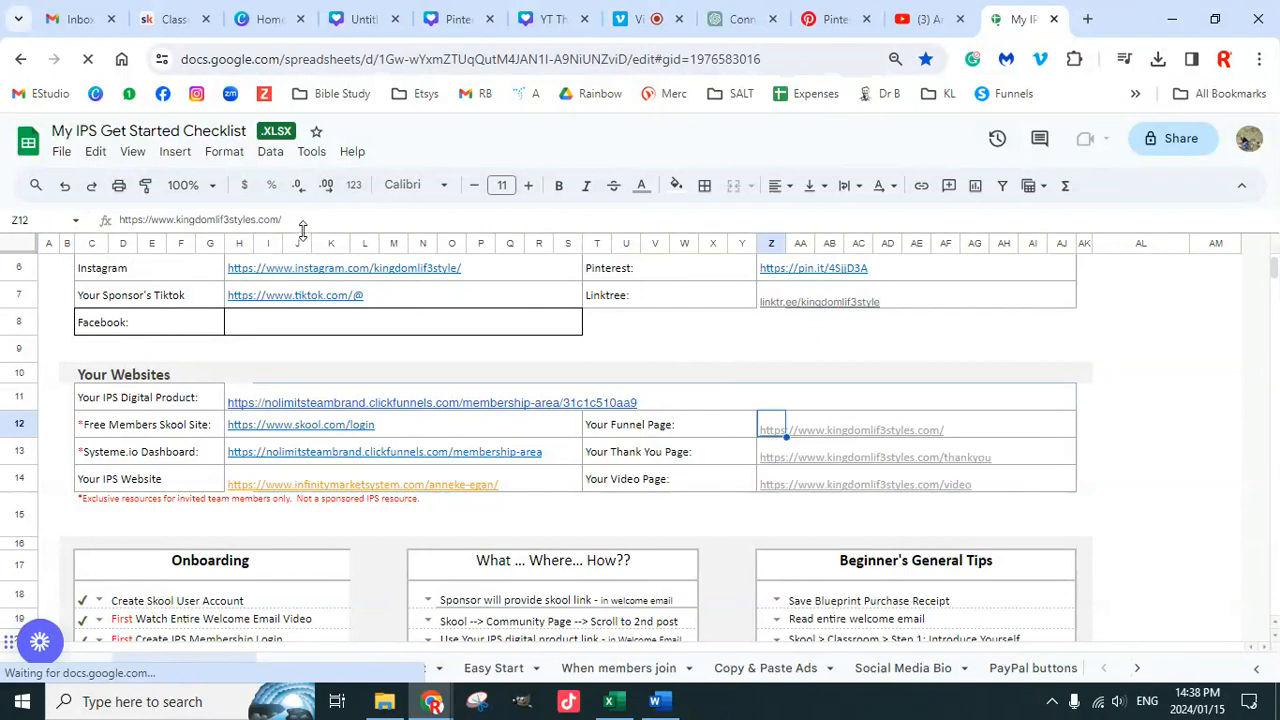
left_click_drag(282, 219, 97, 219)
key("ctrl+c")
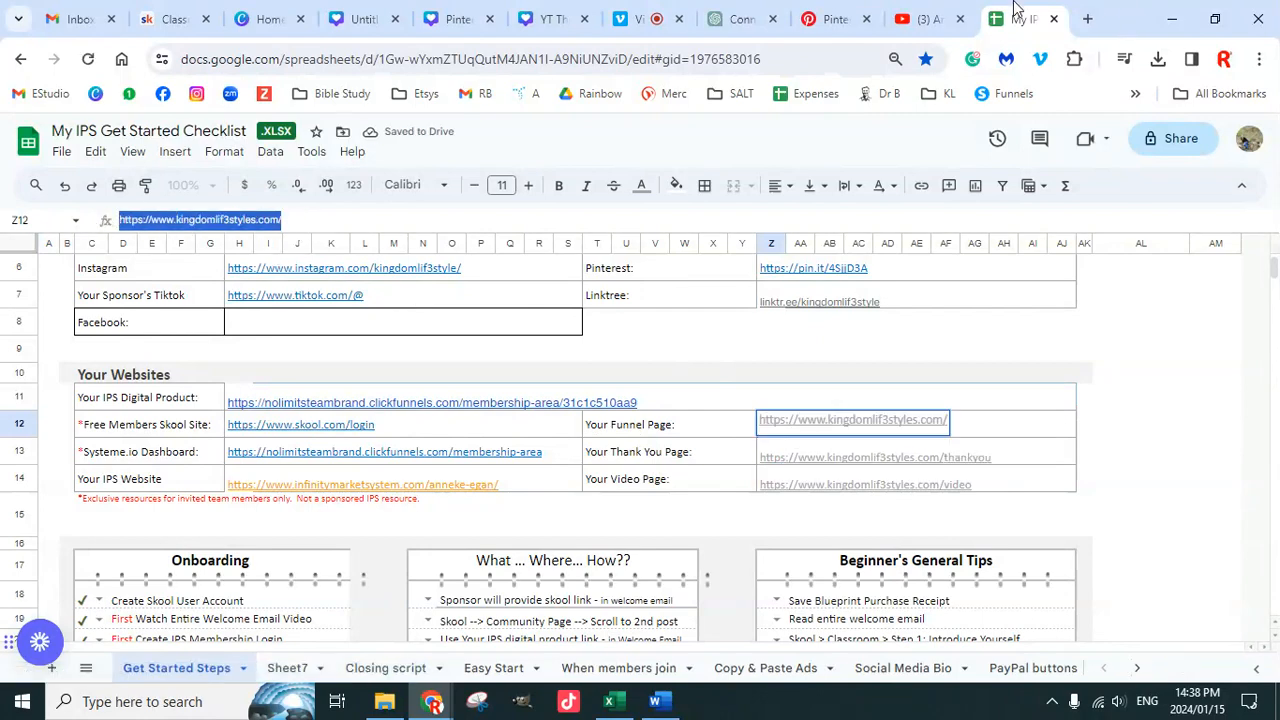
left_click(928, 19)
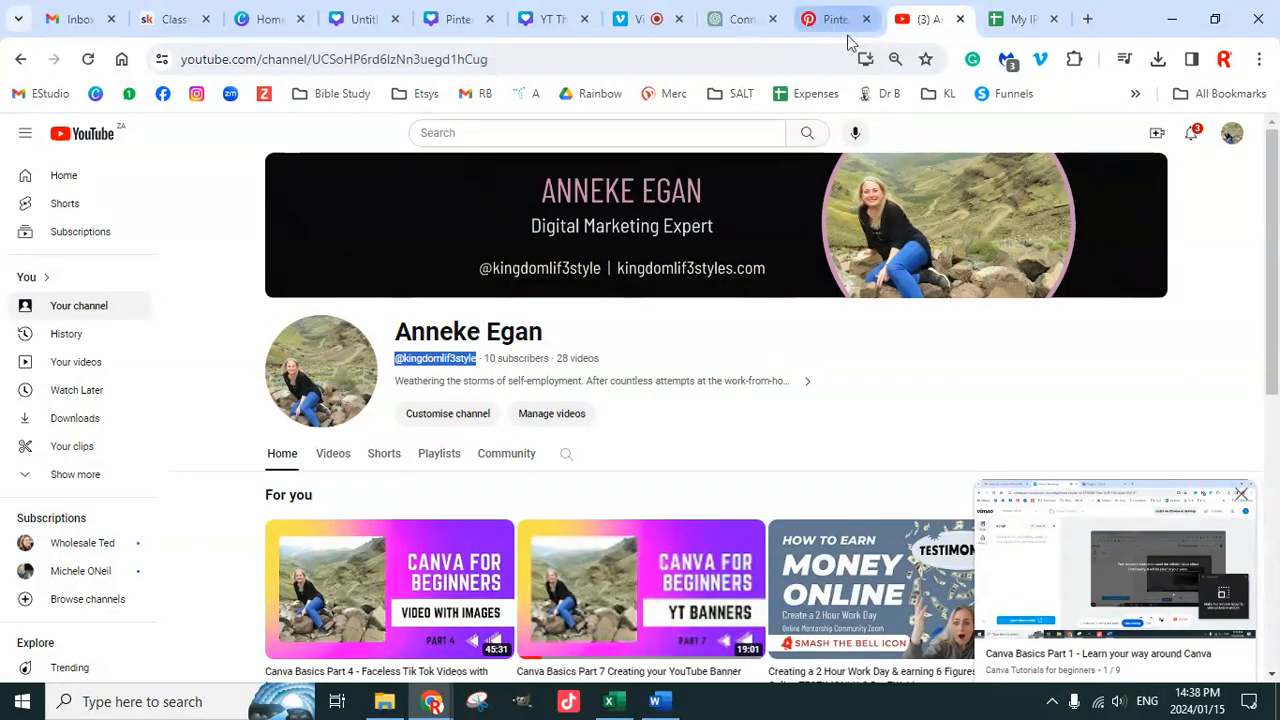
left_click(825, 19)
key("ctrl+v")
Step: Switch to ChatGPT and submit the prompt "create 20 tags for pinterest out of the description above"
scroll(766, 500, "down", 2)
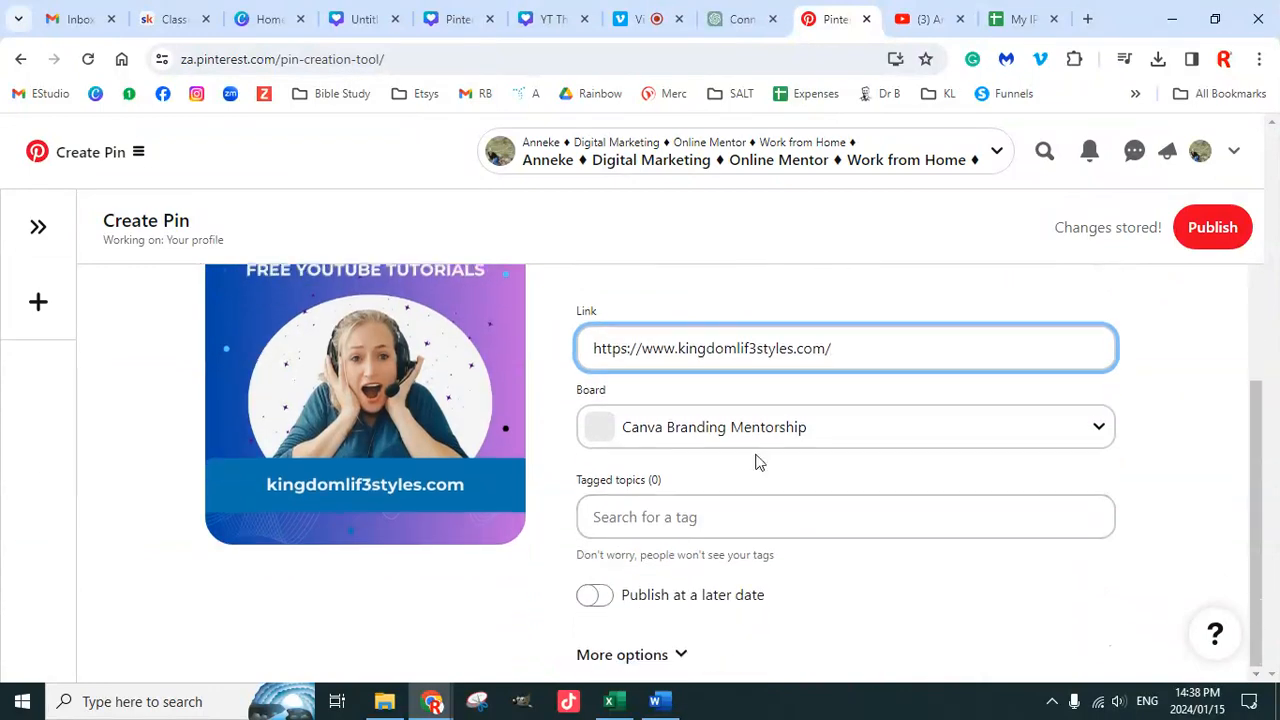
left_click(700, 517)
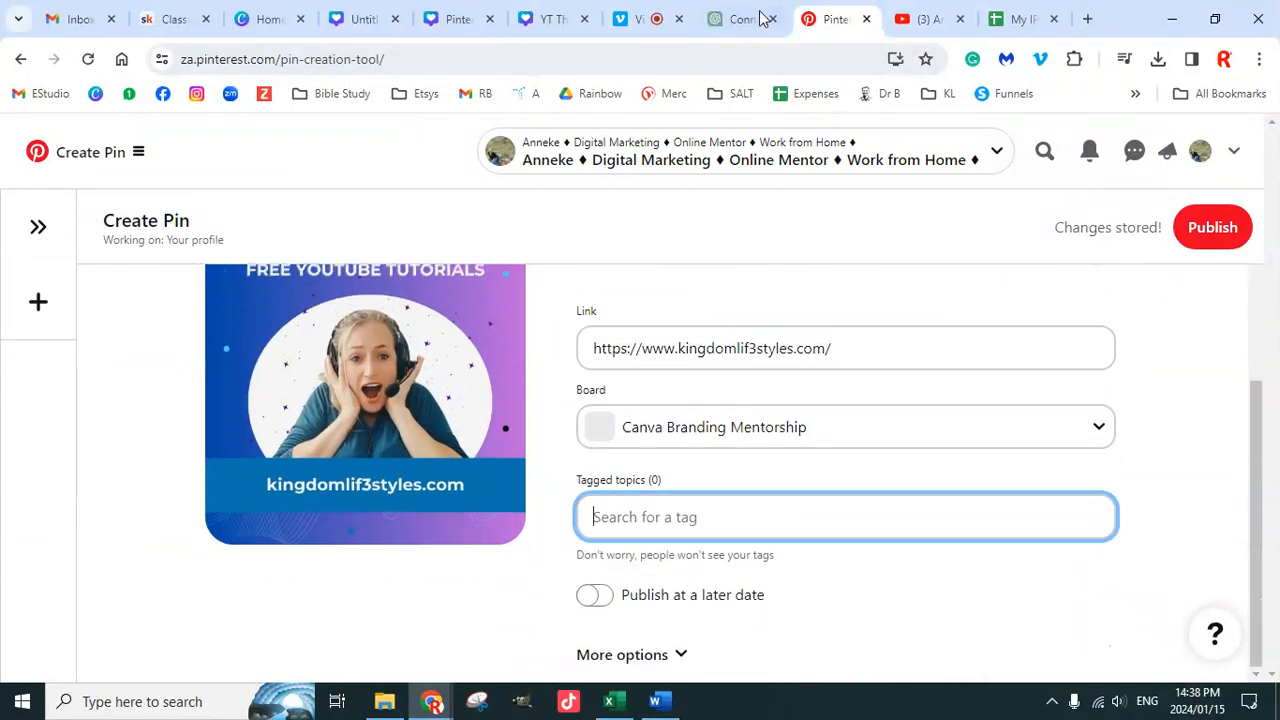
left_click(760, 20)
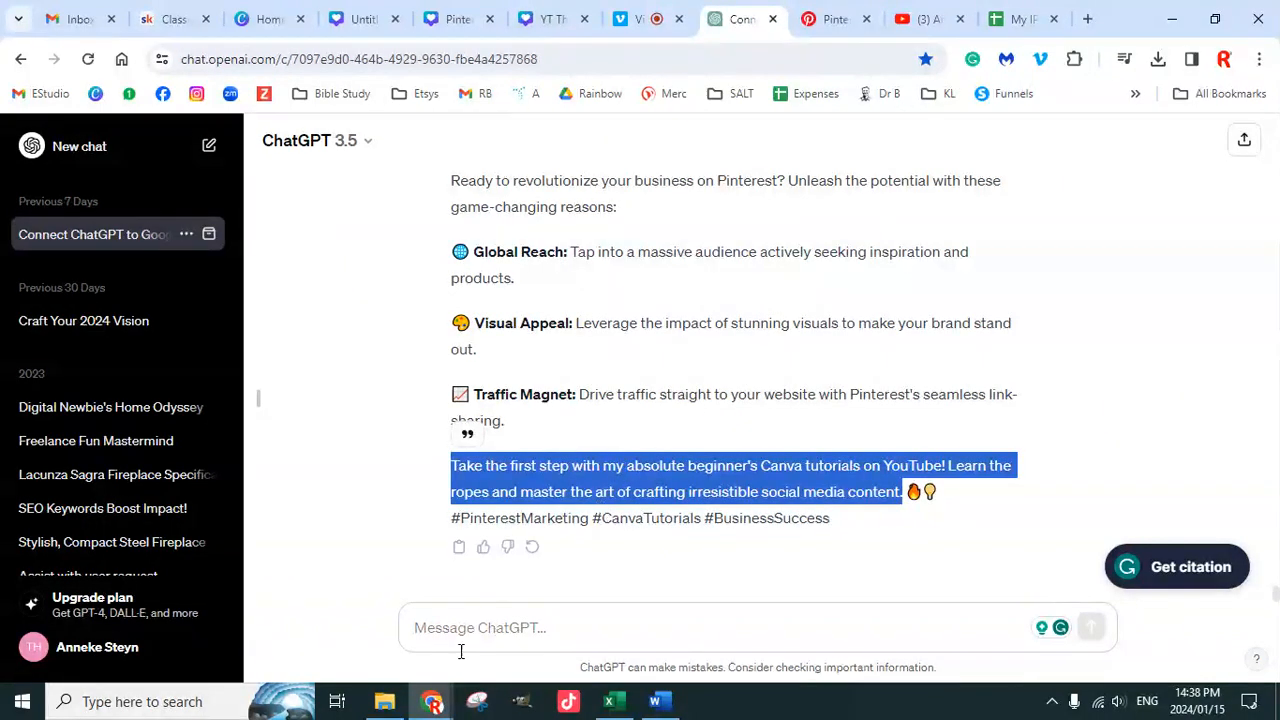
left_click(491, 614)
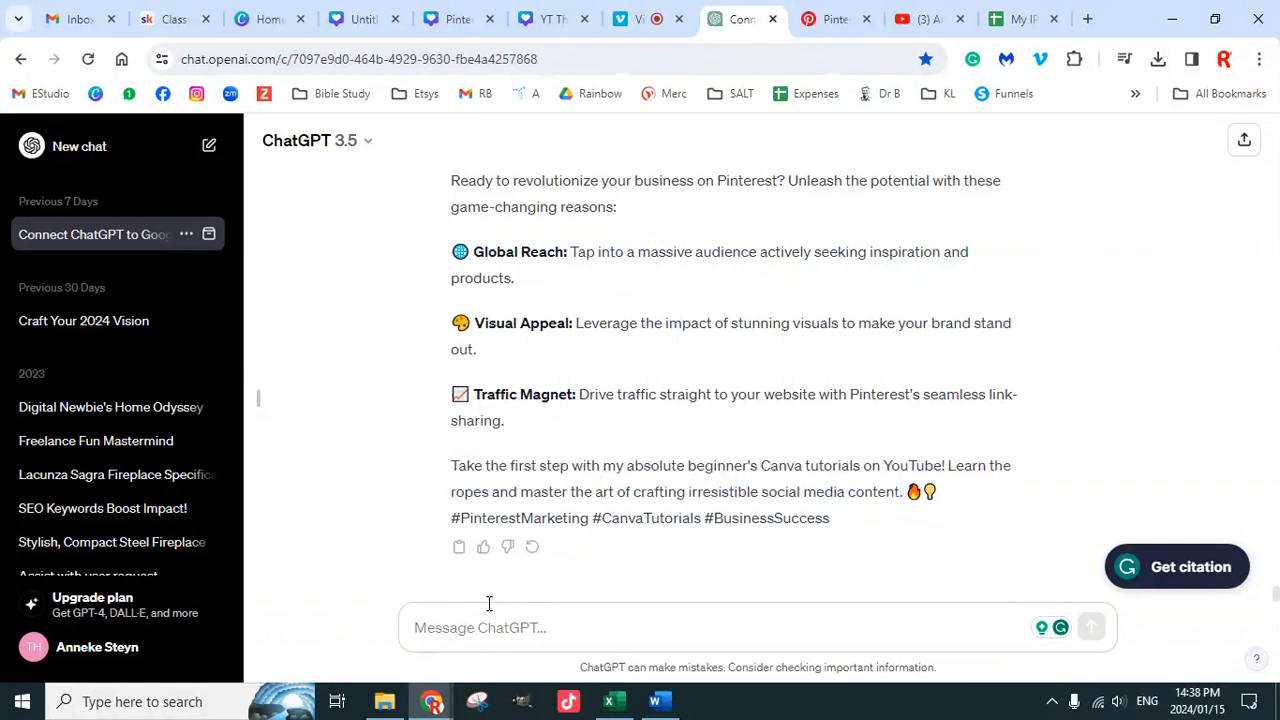
type("c")
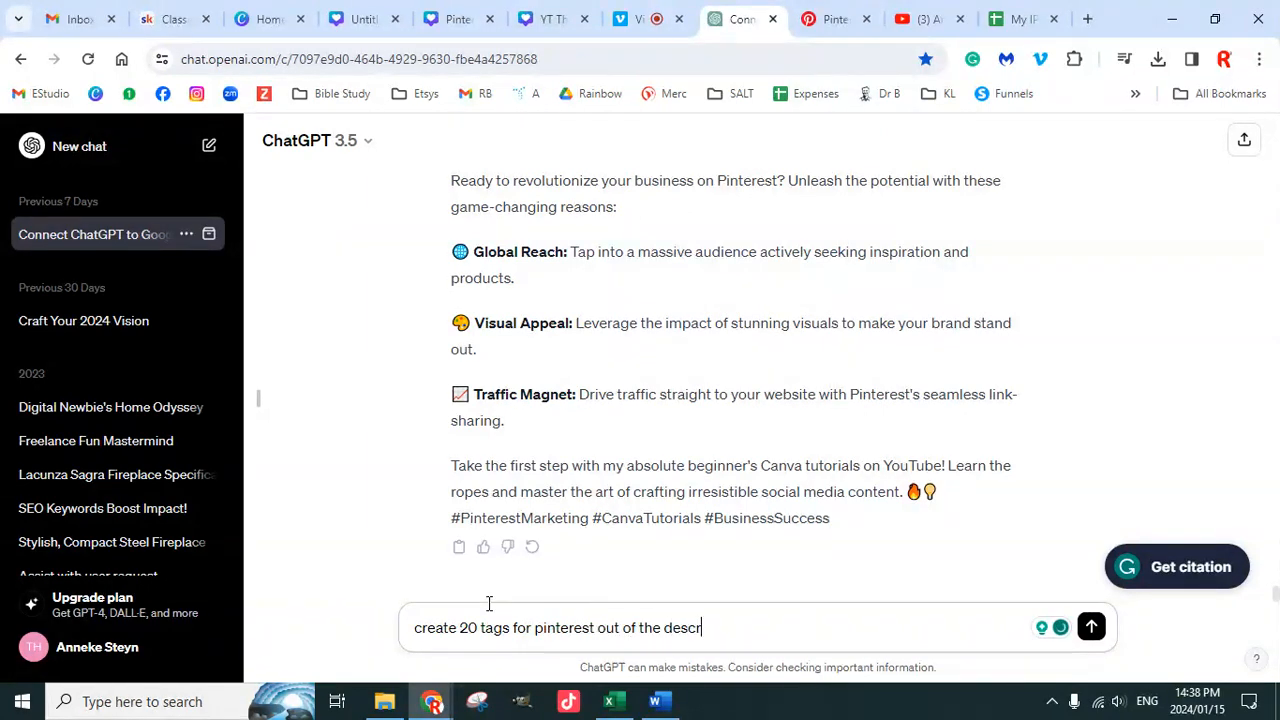
type("ion above")
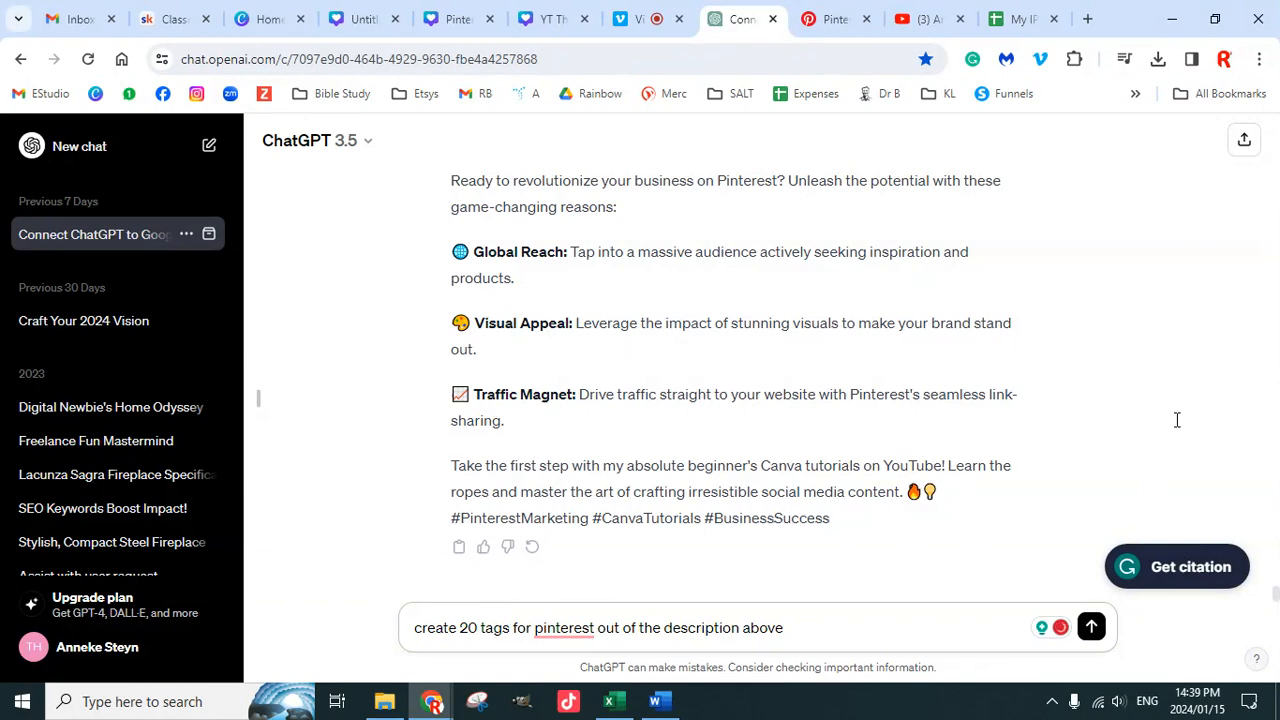
key("Return")
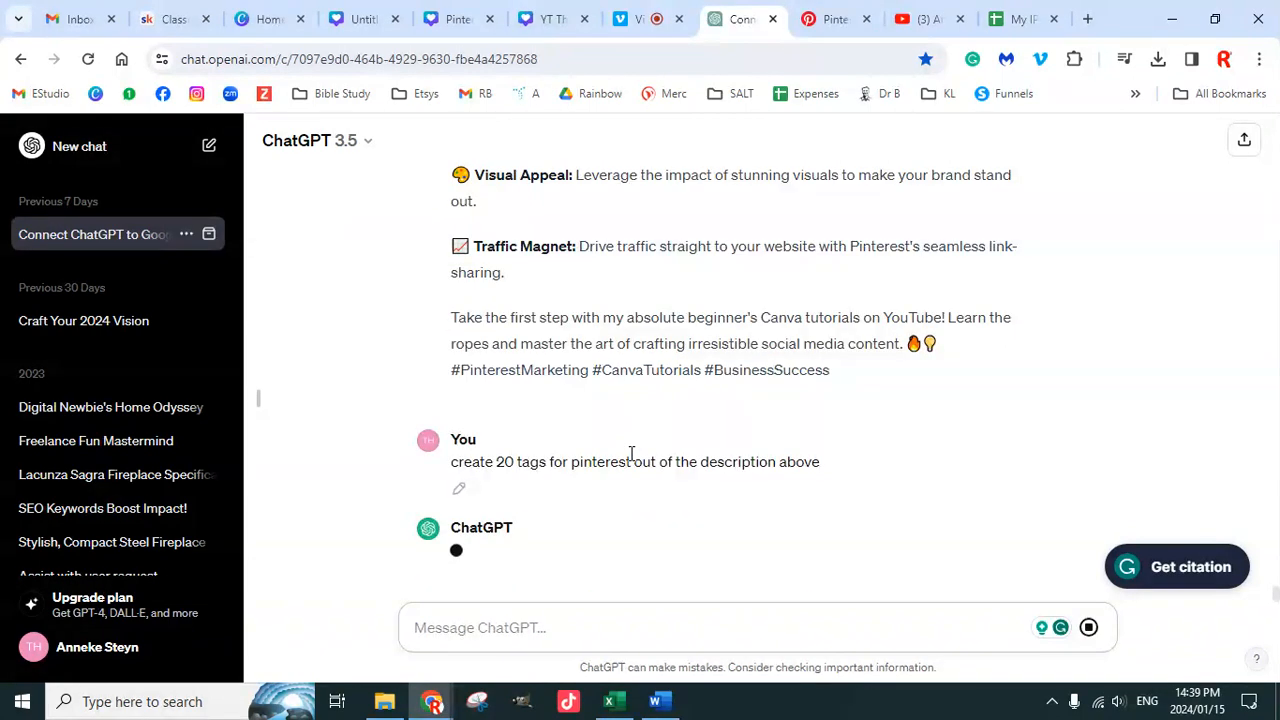
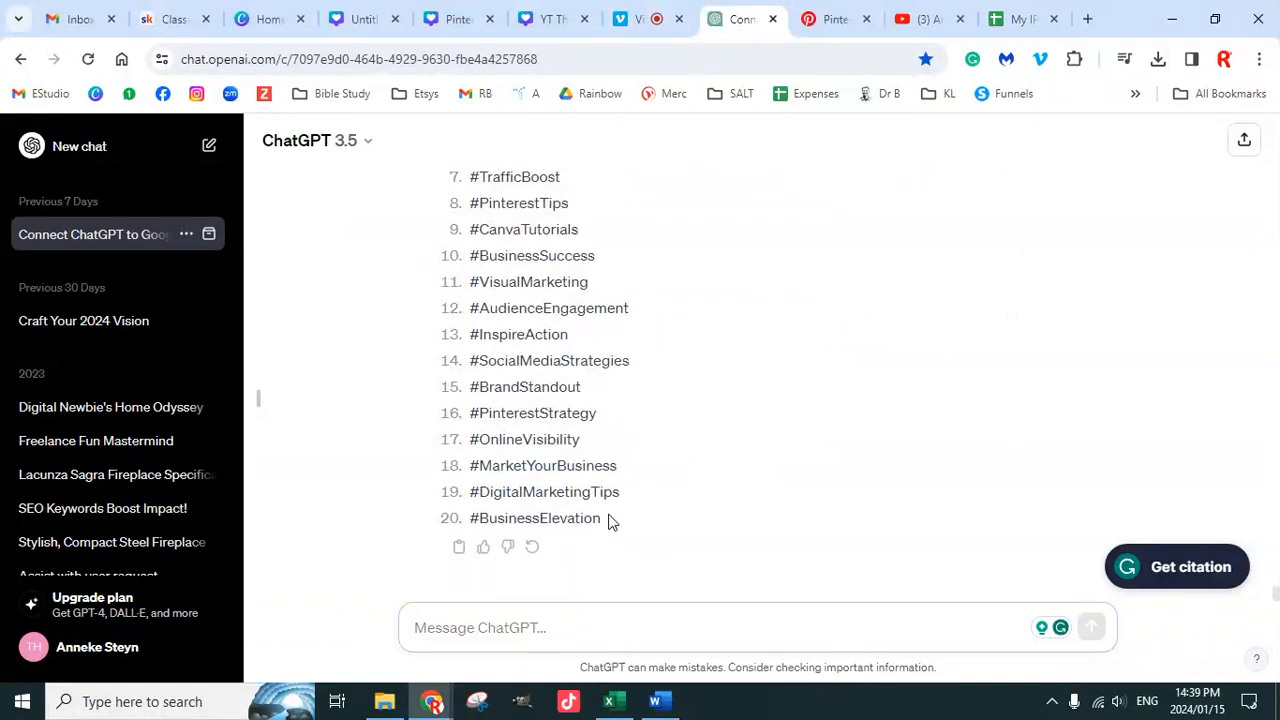
Step: Copy all 20 hashtags from ChatGPT's answer into the pin's tagged topics on Pinterest and publish the pin
left_click_drag(608, 518, 472, 316)
scroll(470, 387, "up", 3)
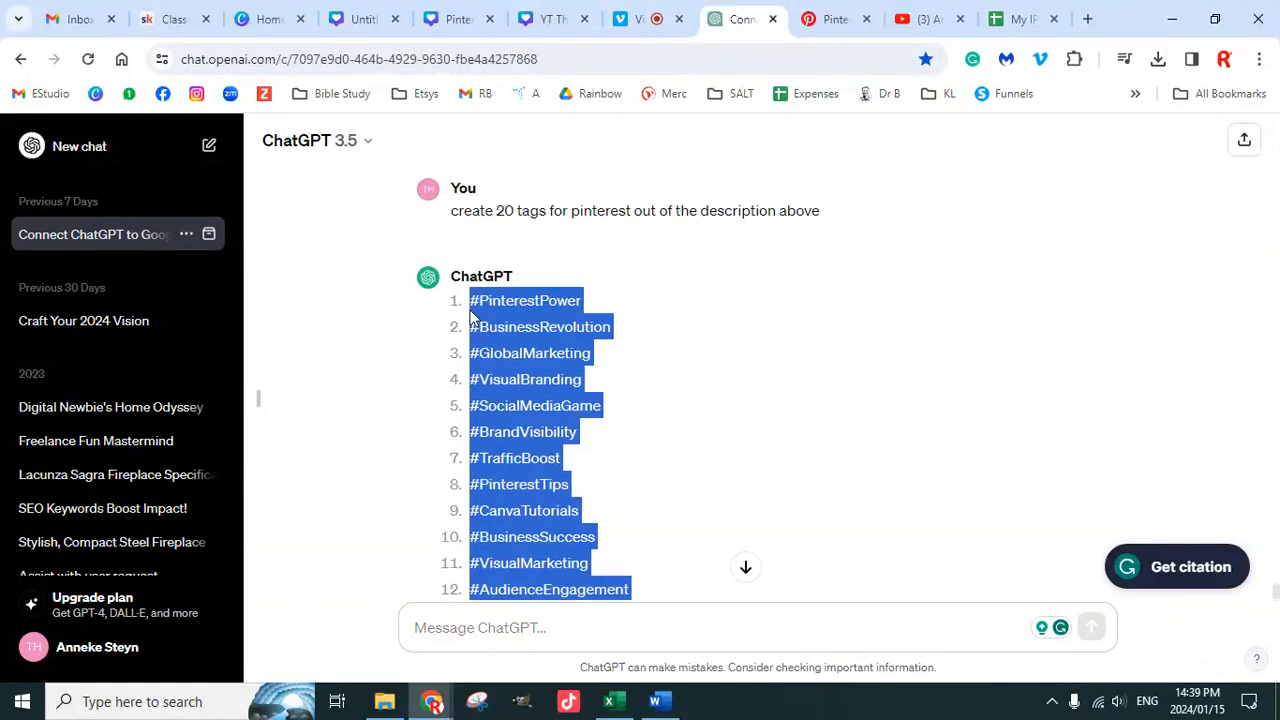
left_click(835, 21)
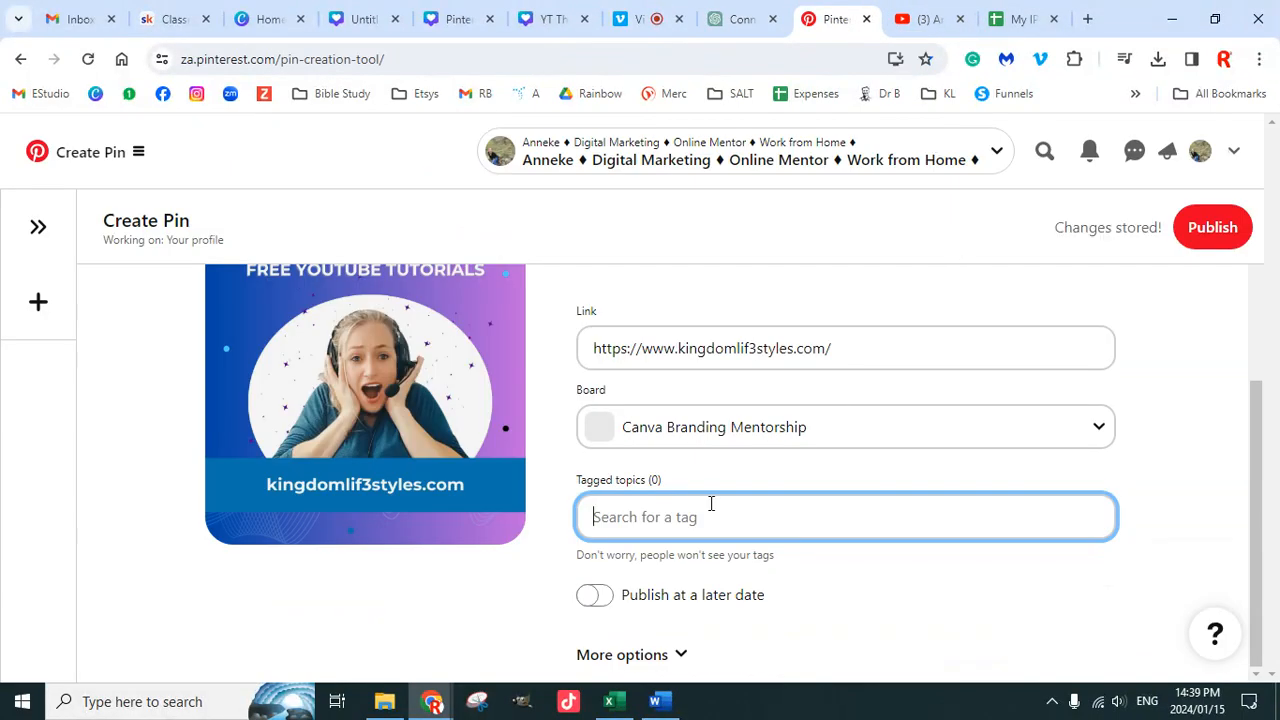
key("ctrl+v")
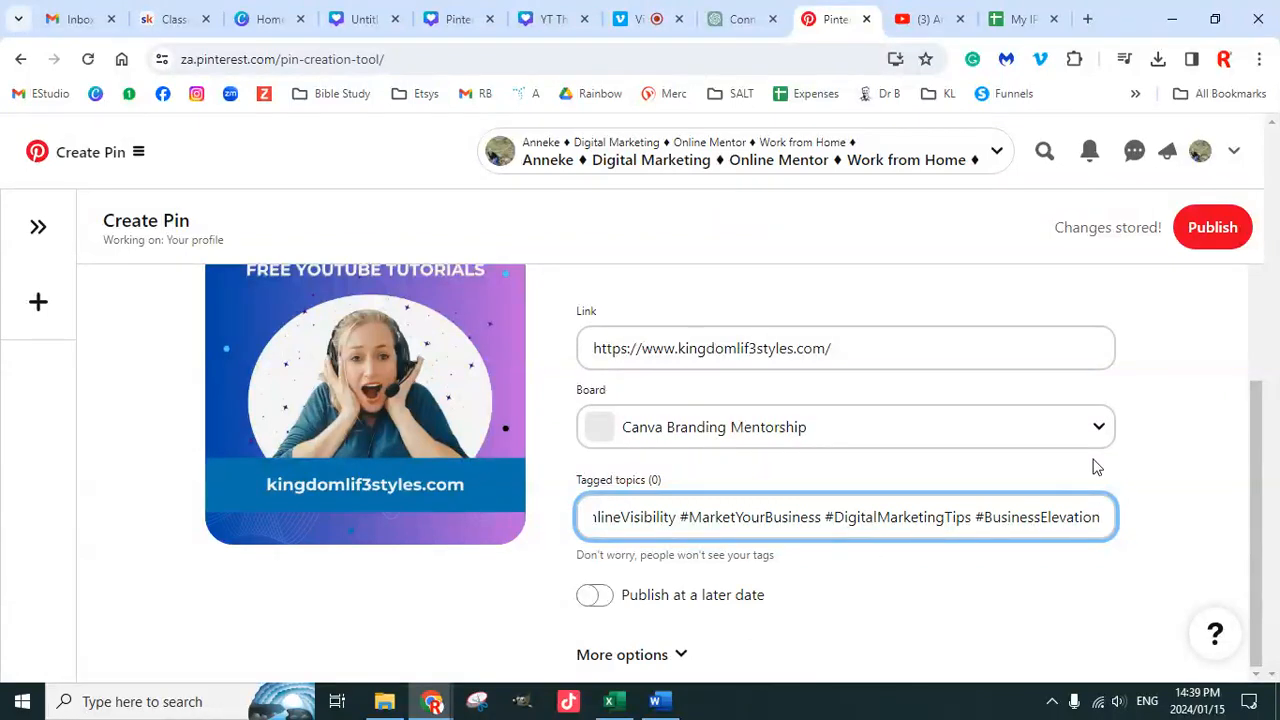
left_click(1205, 228)
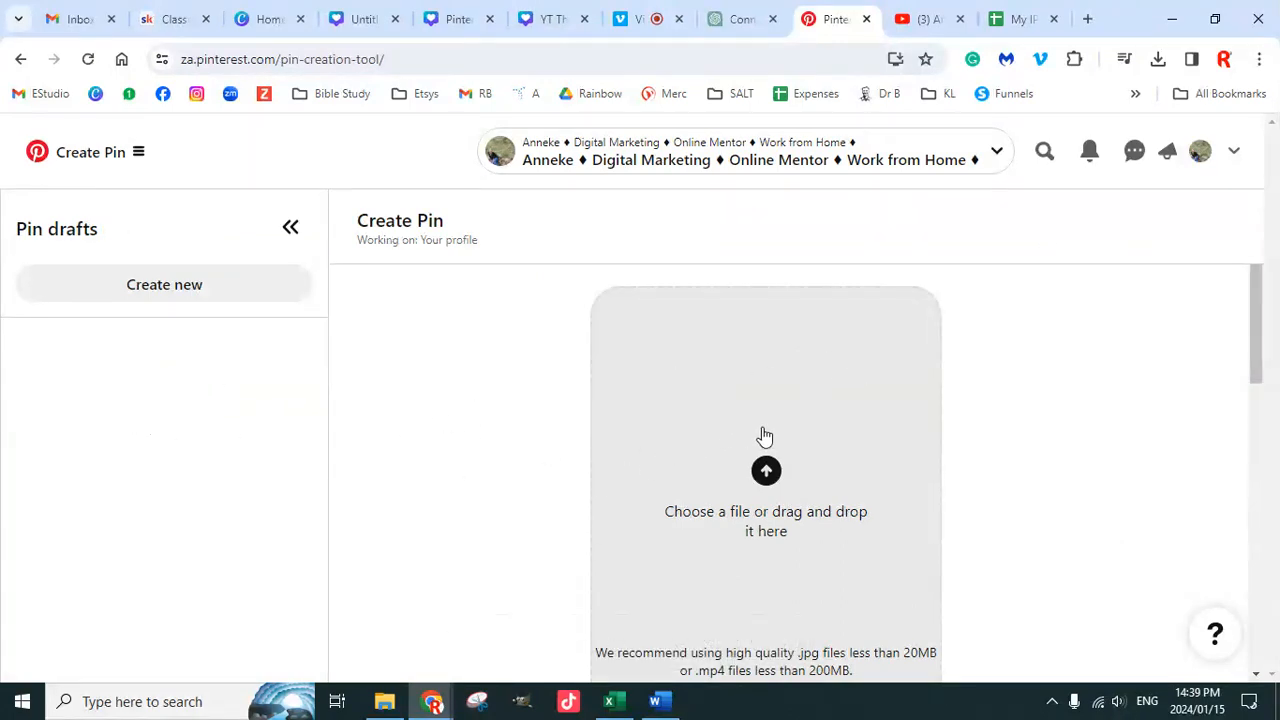
scroll(945, 406, "down", 5)
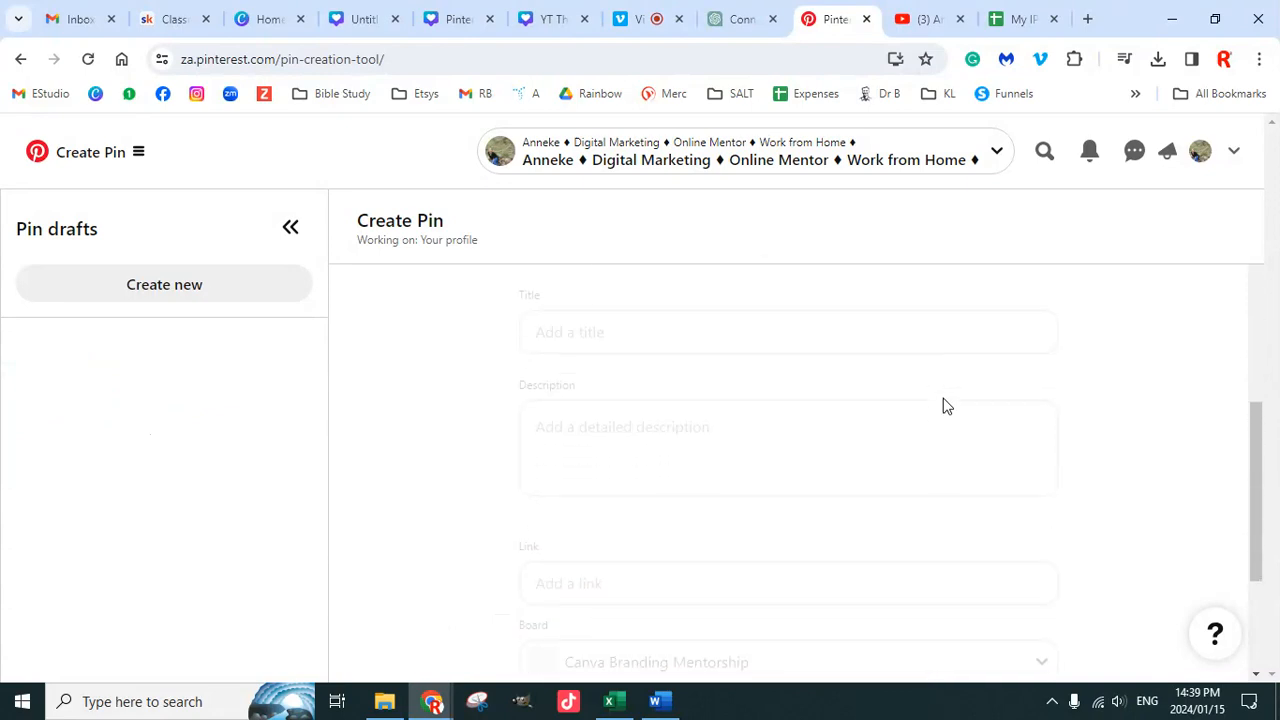
scroll(943, 403, "up", 2)
scroll(886, 416, "up", 4)
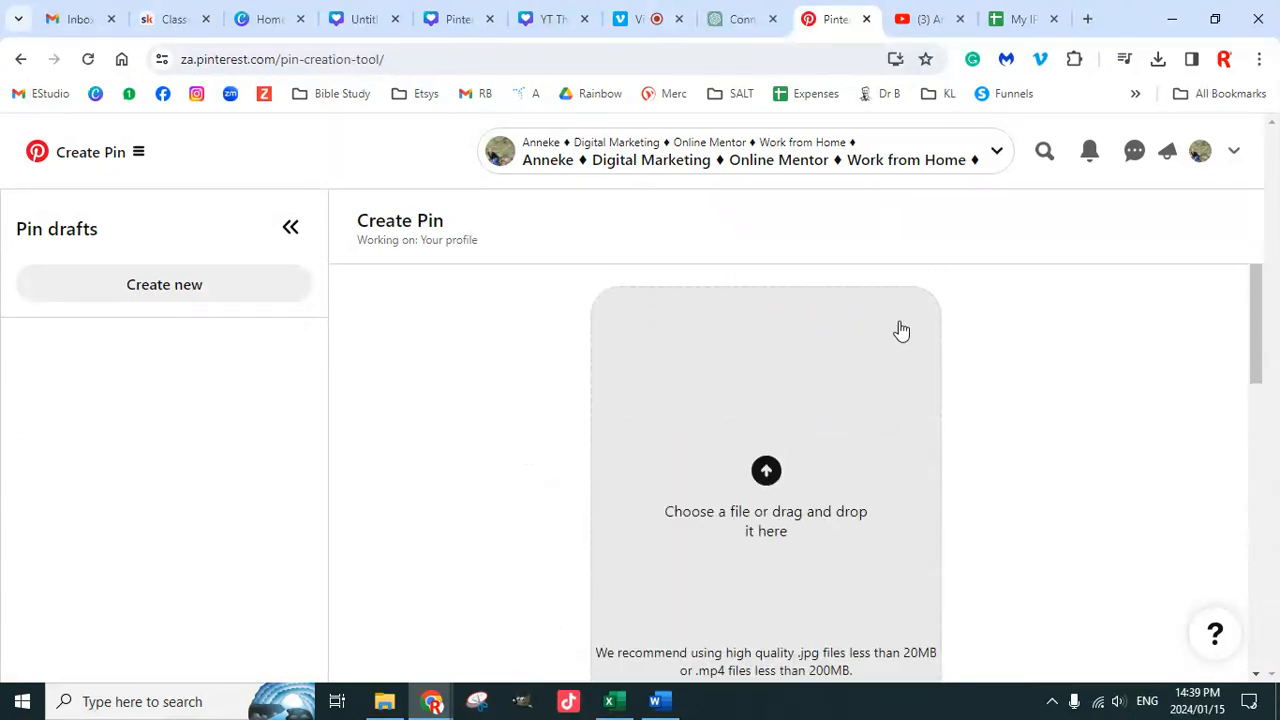
Step: Open the Canva Branding Mentorship board from the saved boards of the Pinterest profile
left_click(1198, 160)
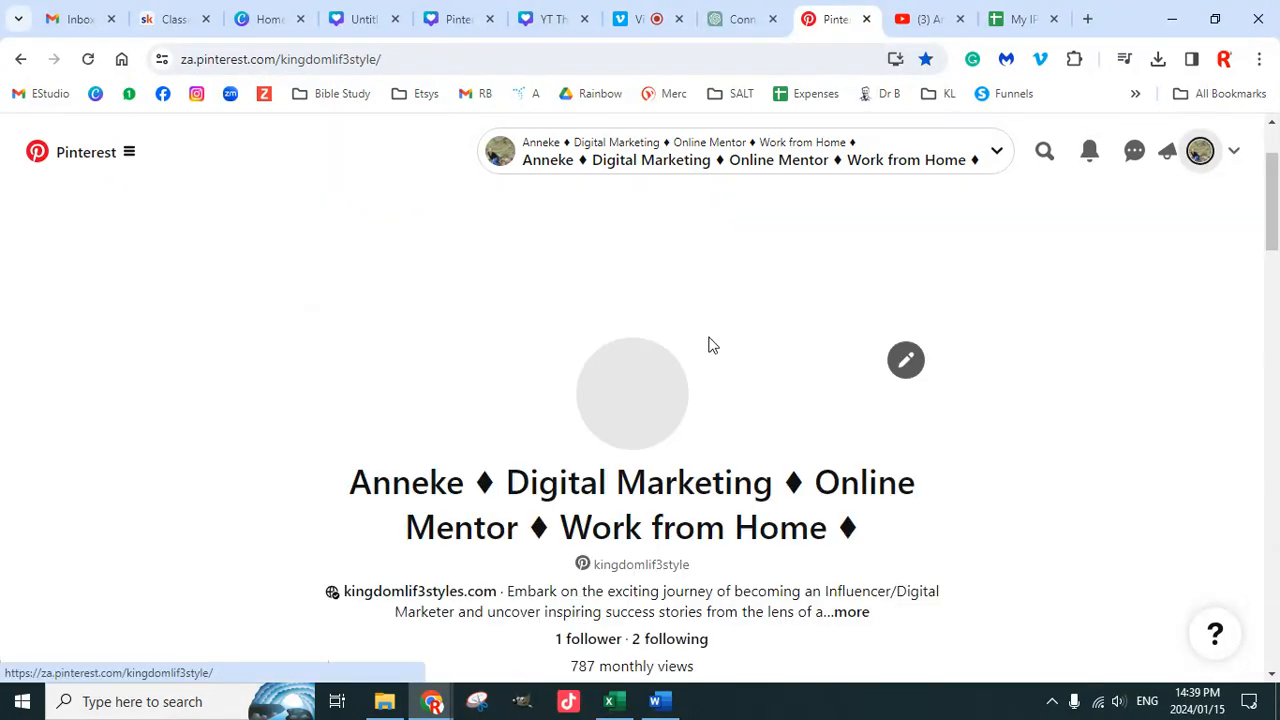
scroll(670, 456, "down", 5)
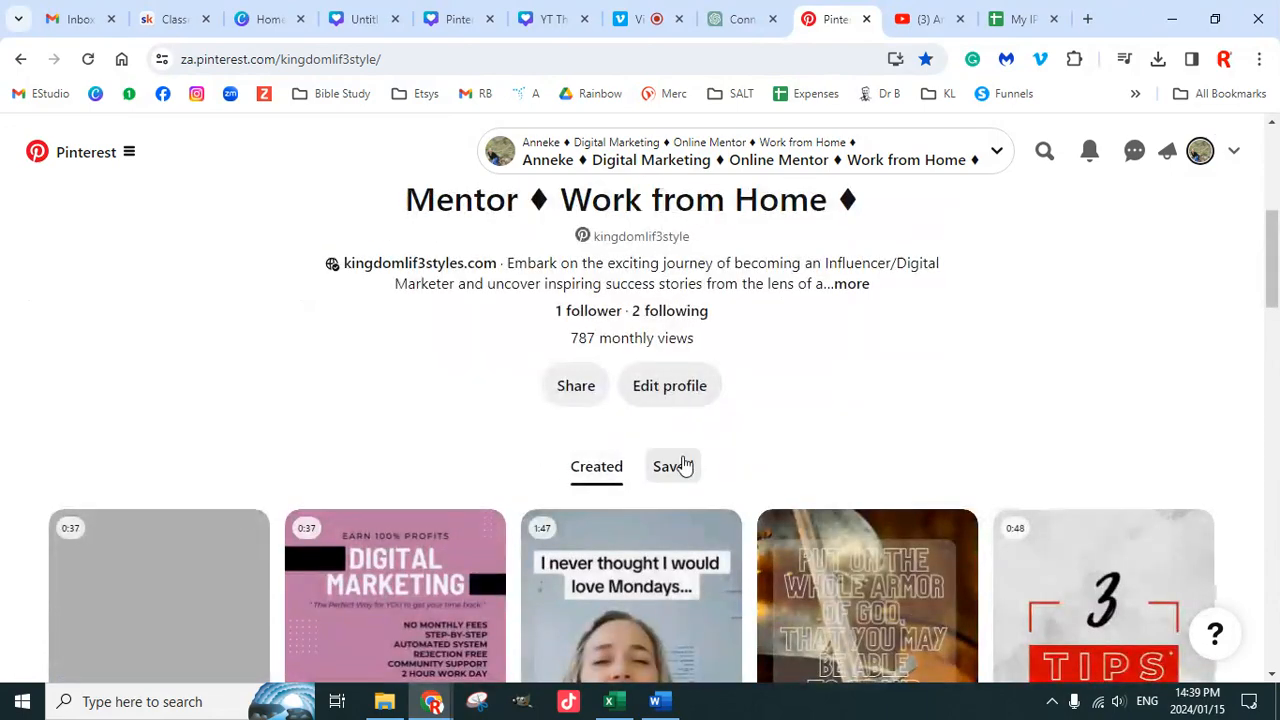
left_click(690, 465)
scroll(754, 460, "down", 10)
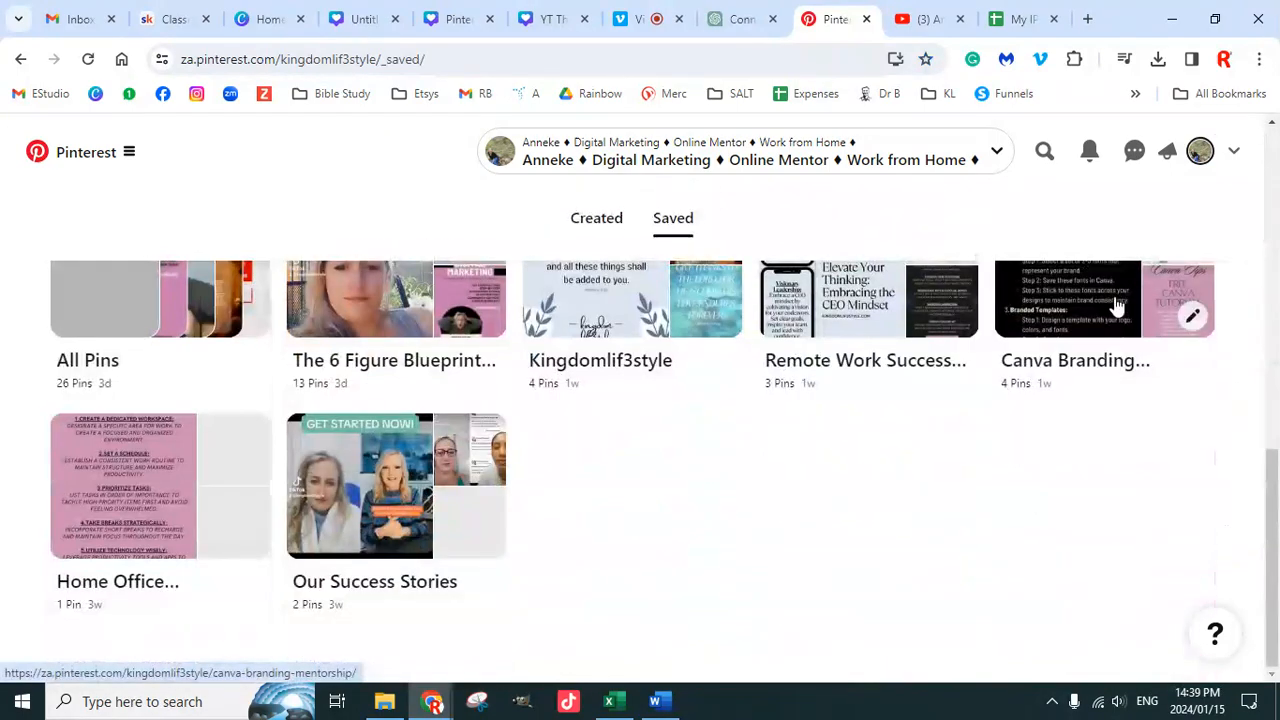
left_click(1117, 305)
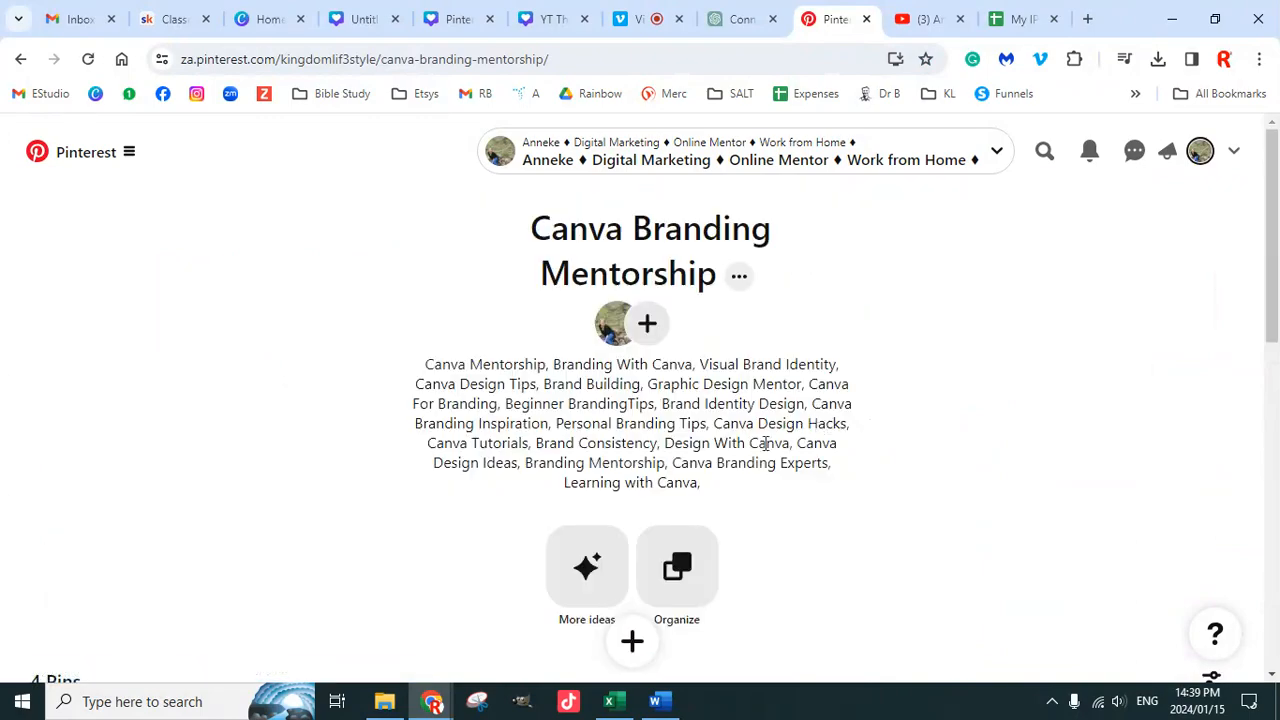
Step: Look through the board's pins for the newly published one, reloading the board page to refresh the list
scroll(763, 436, "down", 5)
scroll(346, 423, "down", 5)
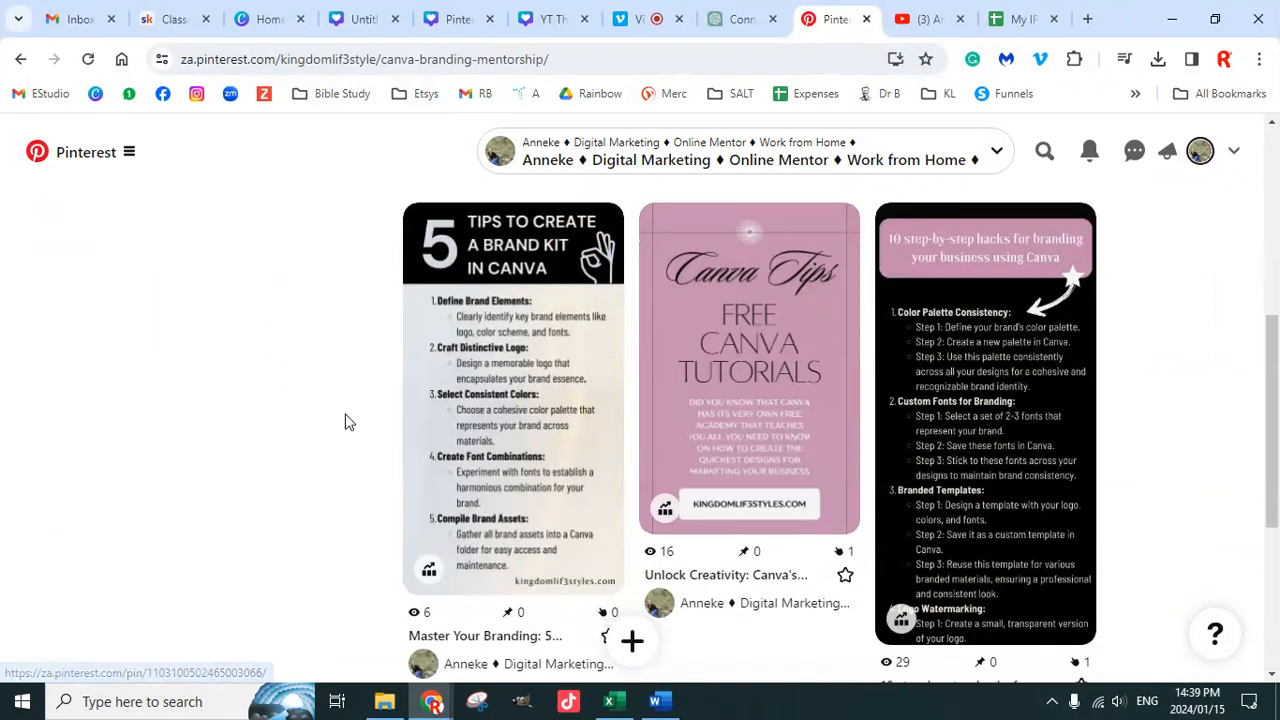
scroll(480, 418, "up", 7)
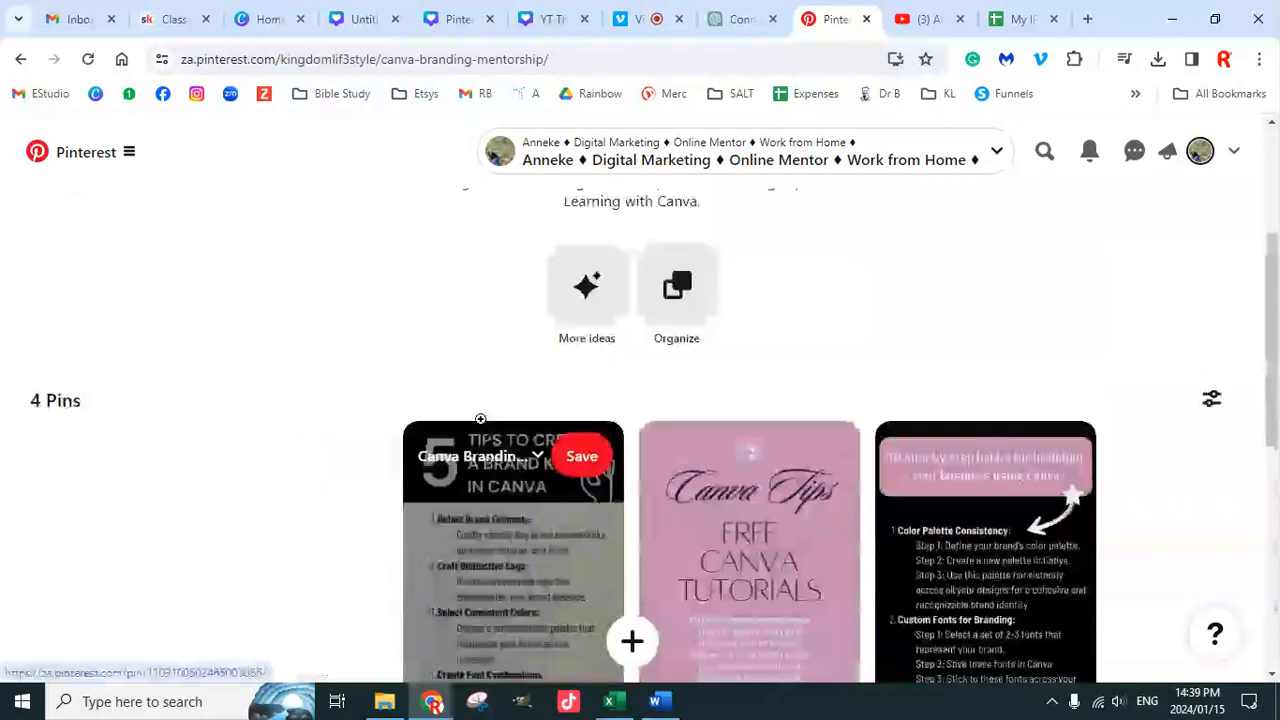
left_click(589, 63)
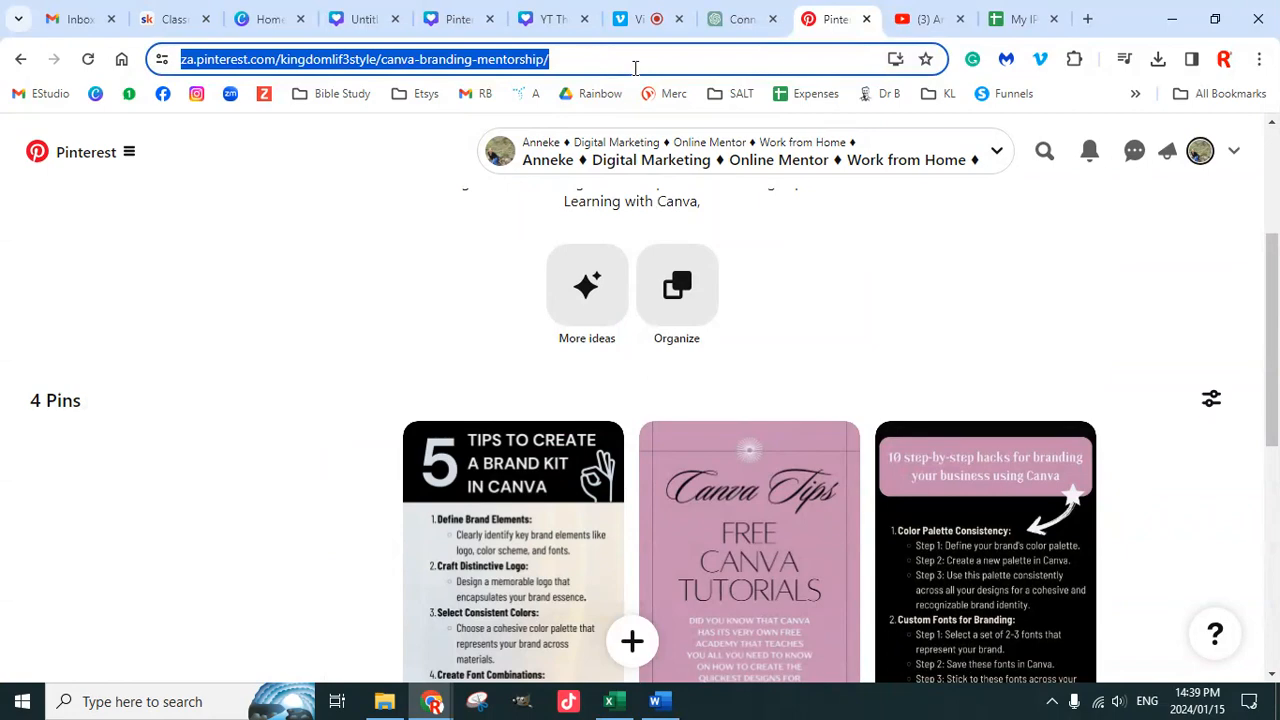
key("Return")
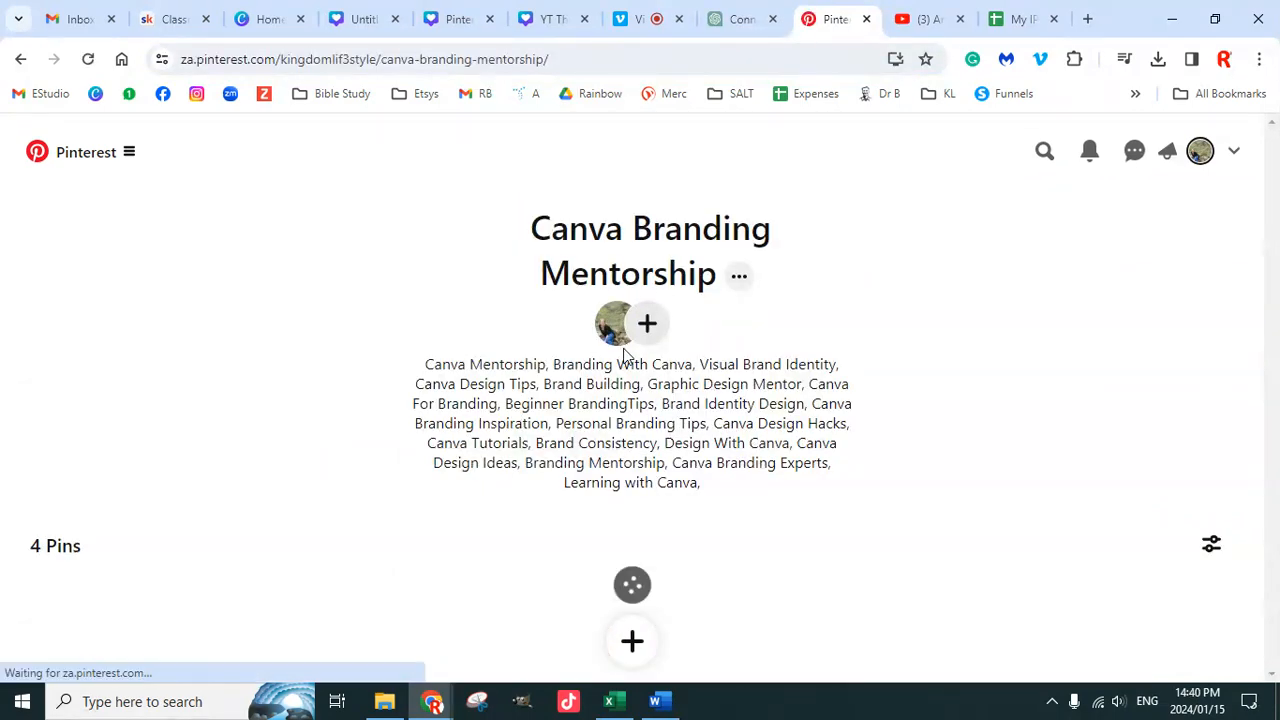
scroll(456, 332, "down", 1)
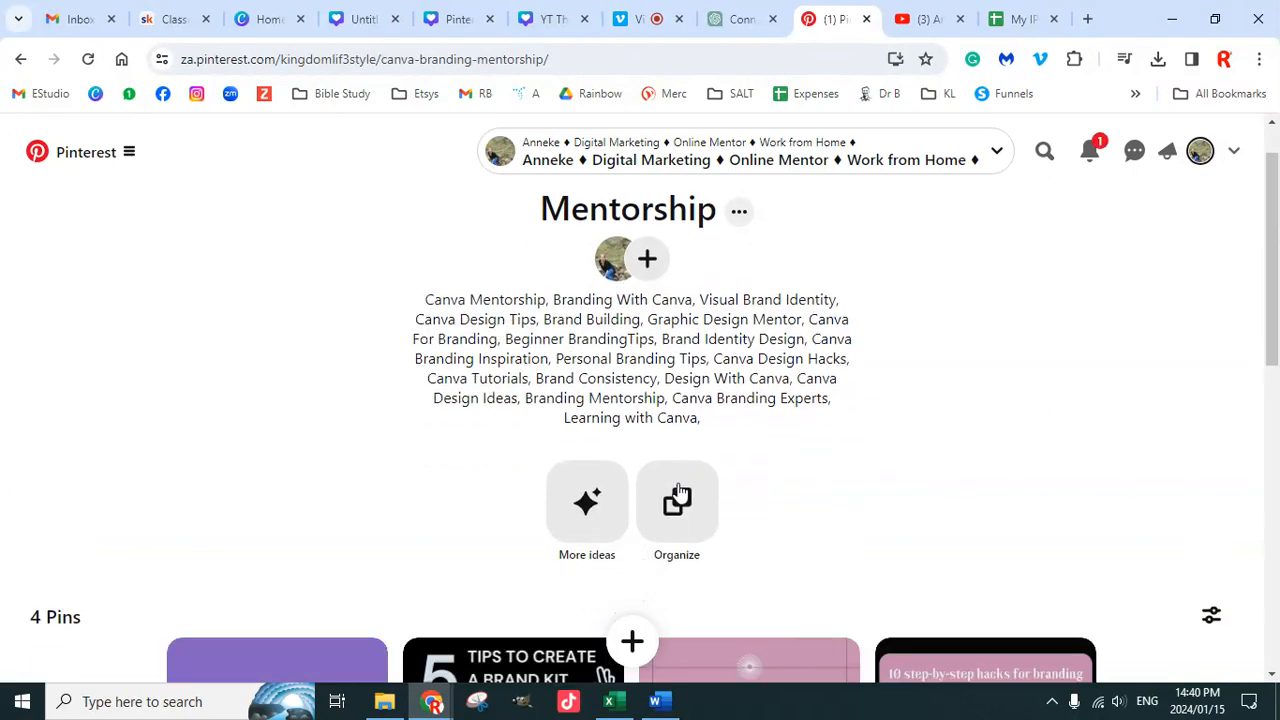
scroll(337, 440, "down", 4)
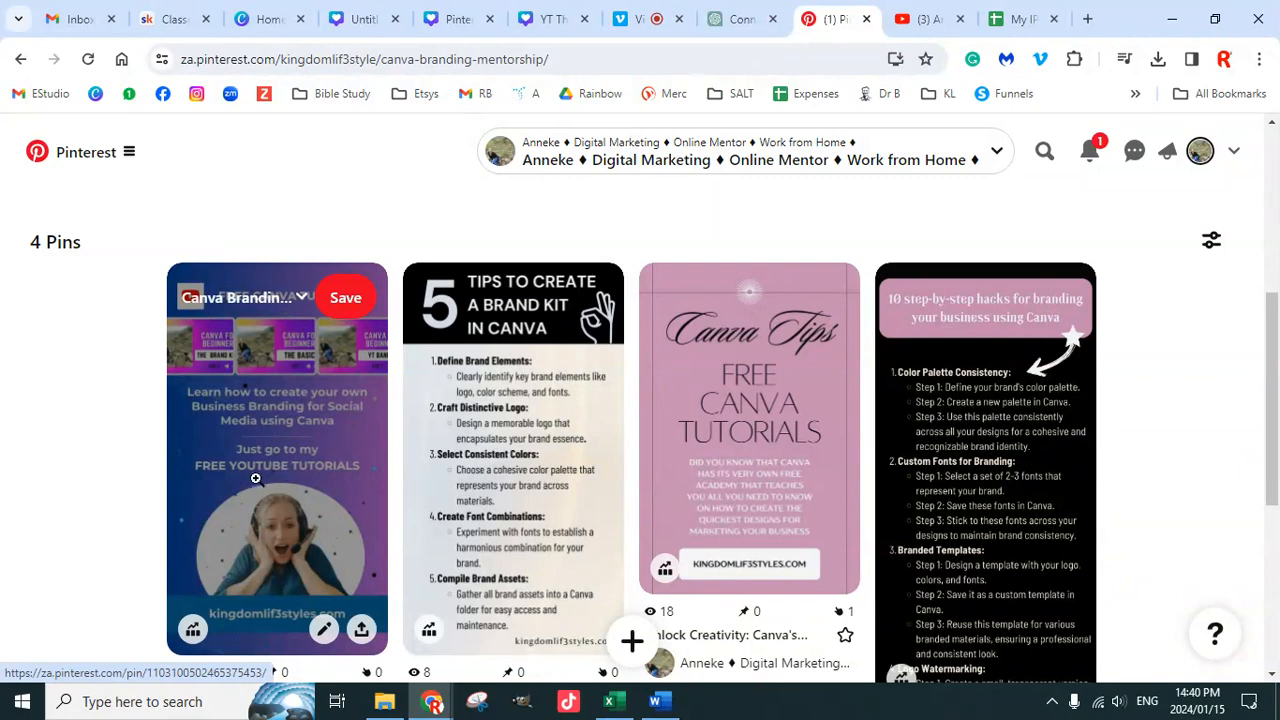
Step: Open the new Free Canva Tutorials pin from the board and review its details
left_click(308, 416)
left_click(281, 461)
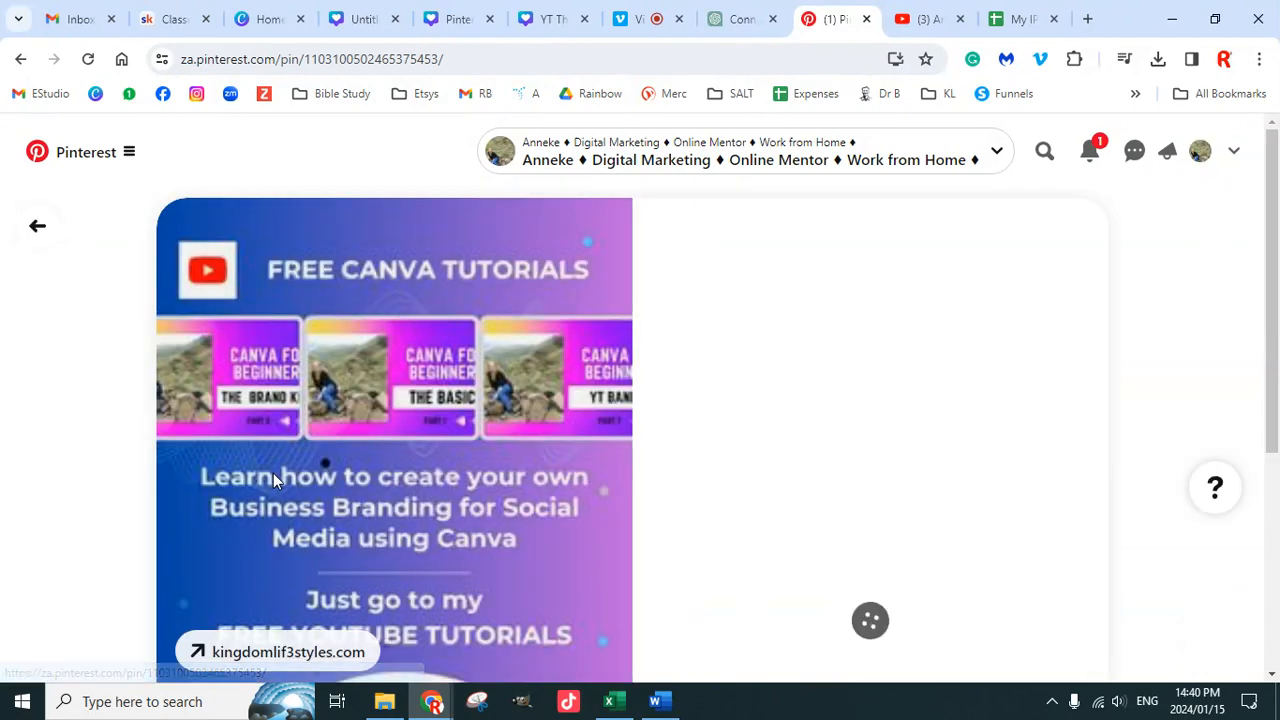
scroll(763, 420, "down", 4)
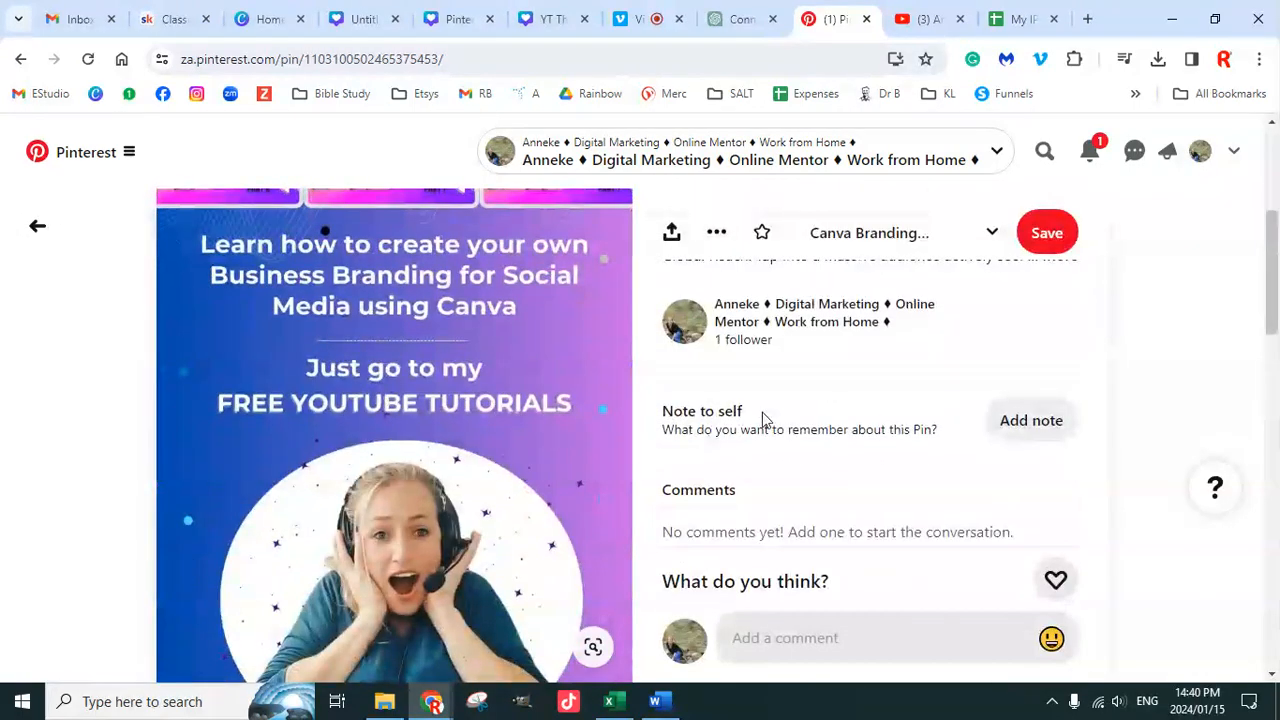
Step: Examine the published pin's full image, website banner, title and description preview on its Pinterest page
scroll(763, 420, "down", 2)
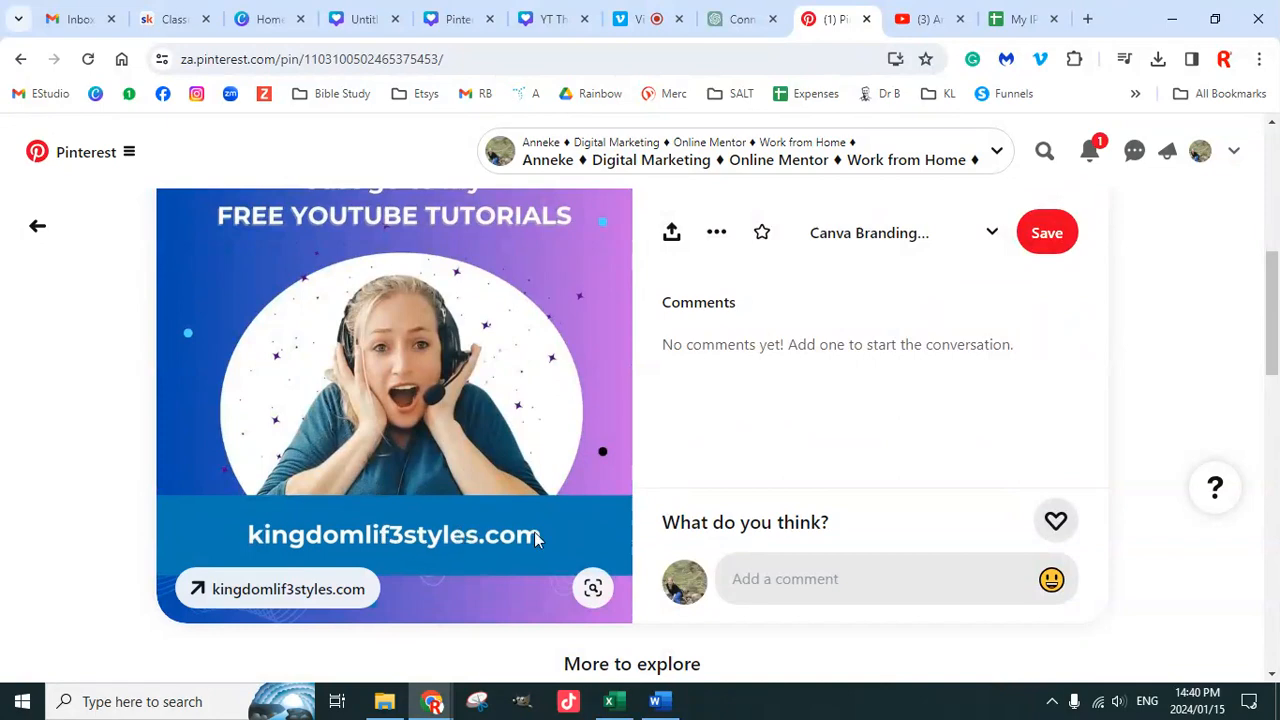
scroll(894, 394, "up", 4)
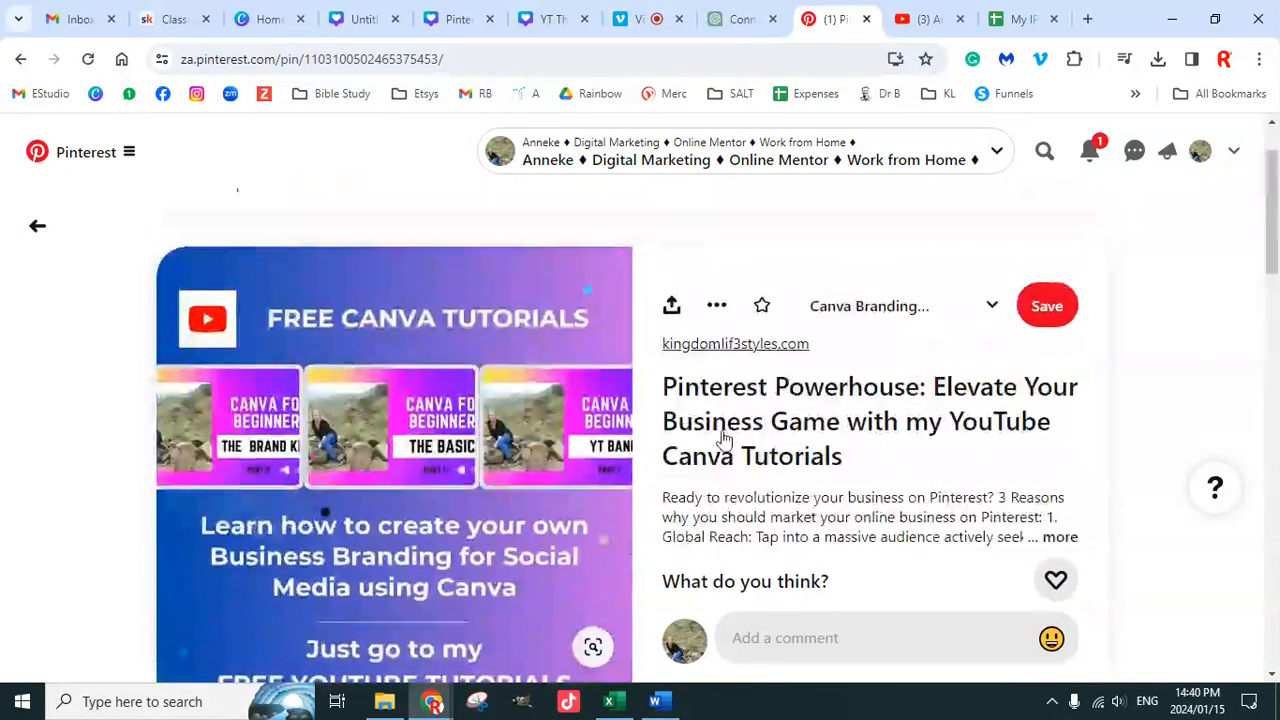
scroll(960, 403, "down", 1)
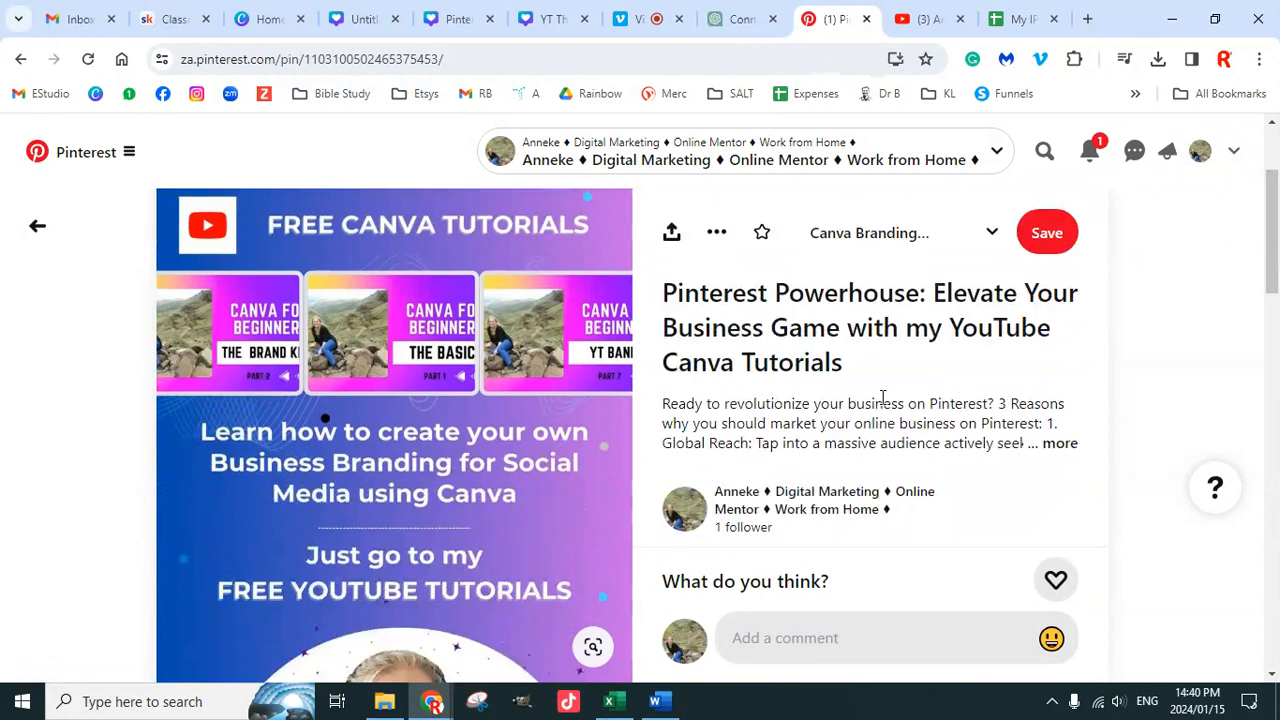
mouse_move(480, 333)
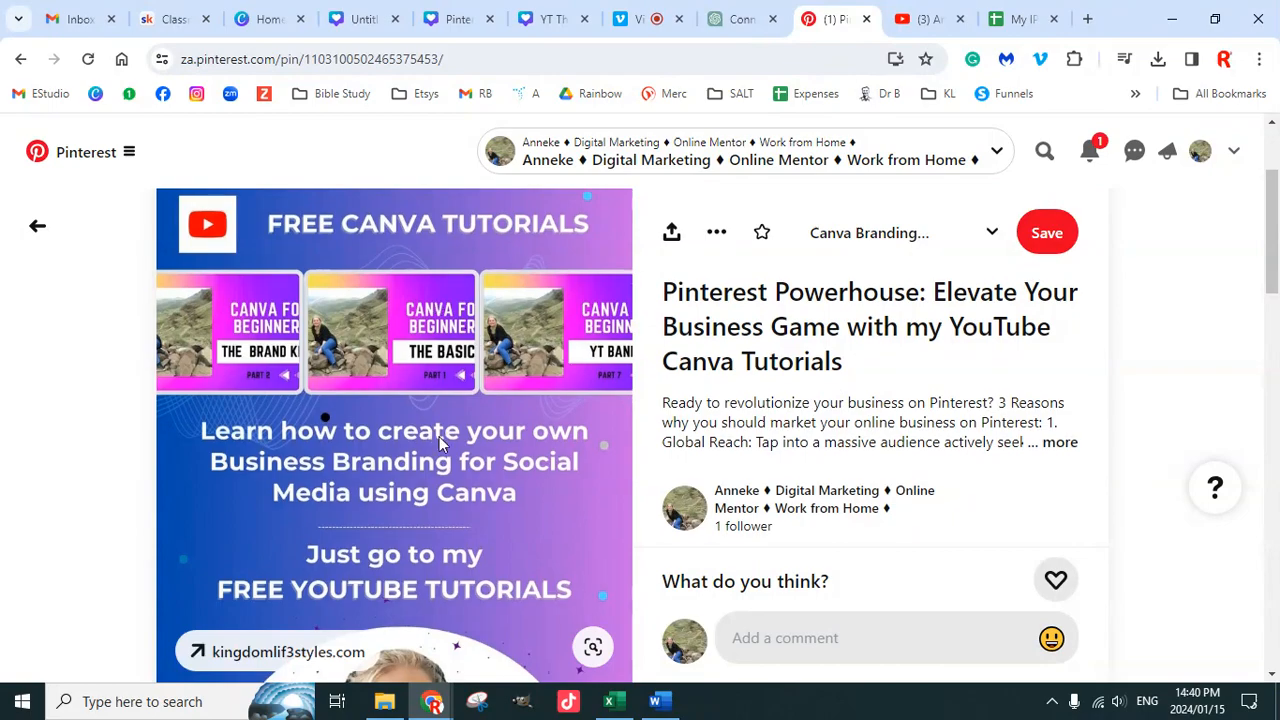
scroll(440, 310, "down", 4)
scroll(455, 456, "up", 5)
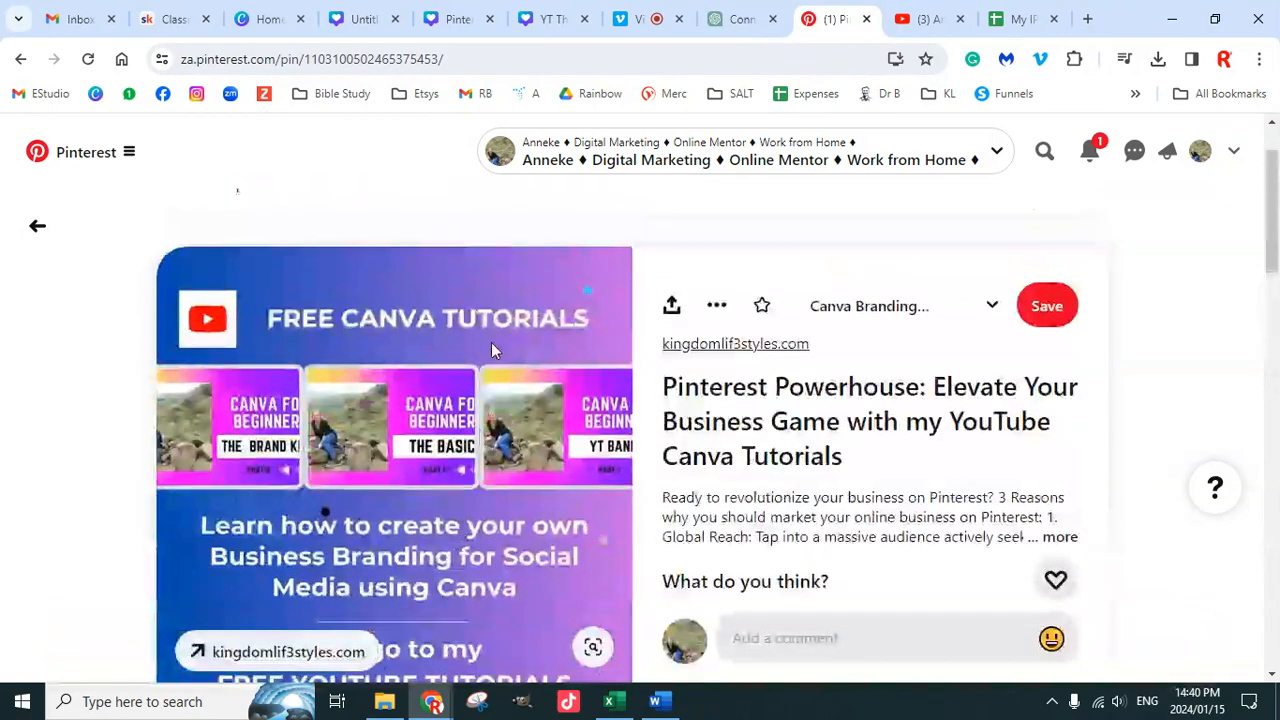
scroll(494, 496, "down", 5)
scroll(477, 507, "up", 4)
scroll(477, 508, "up", 2)
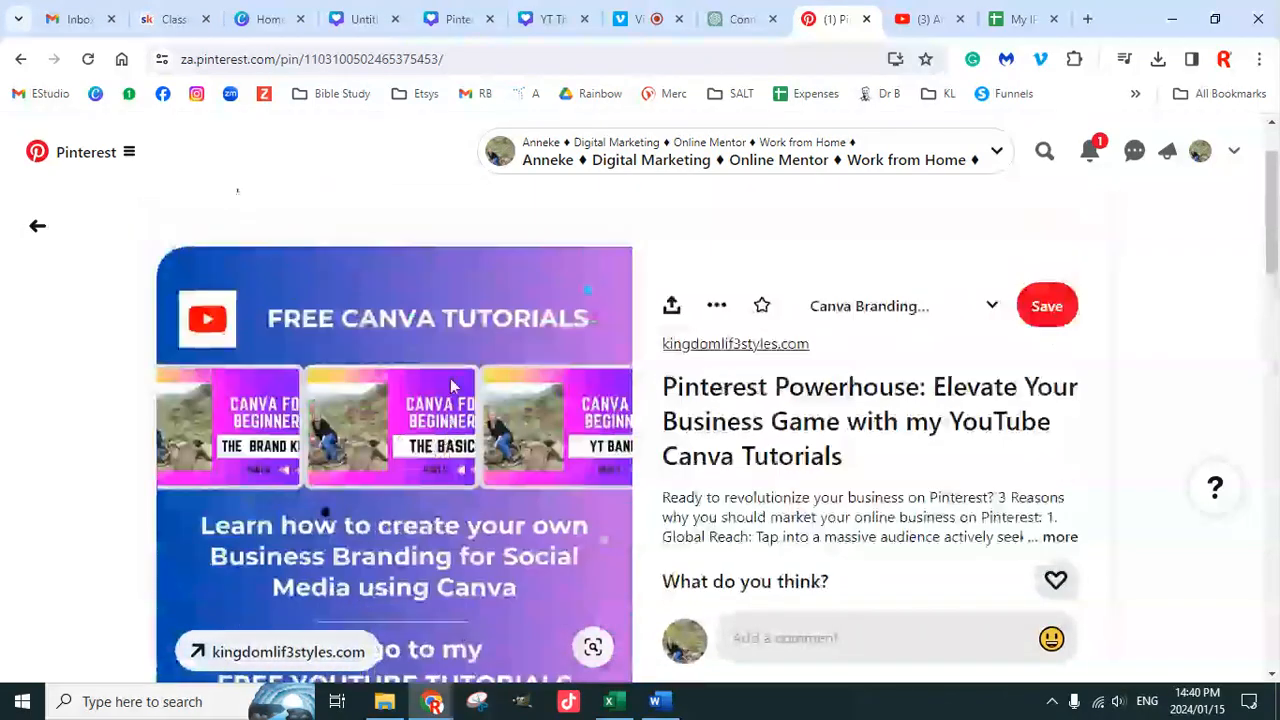
scroll(480, 510, "down", 3)
scroll(484, 511, "up", 1)
scroll(484, 517, "up", 3)
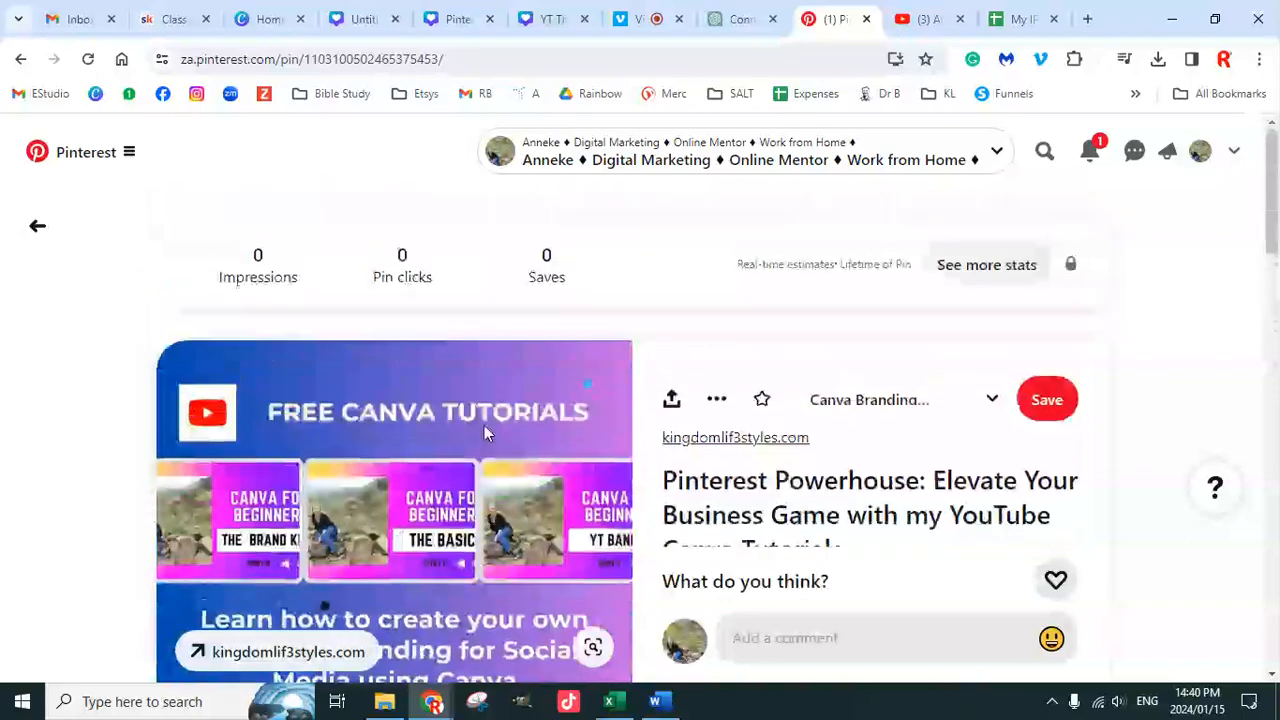
scroll(510, 449, "down", 3)
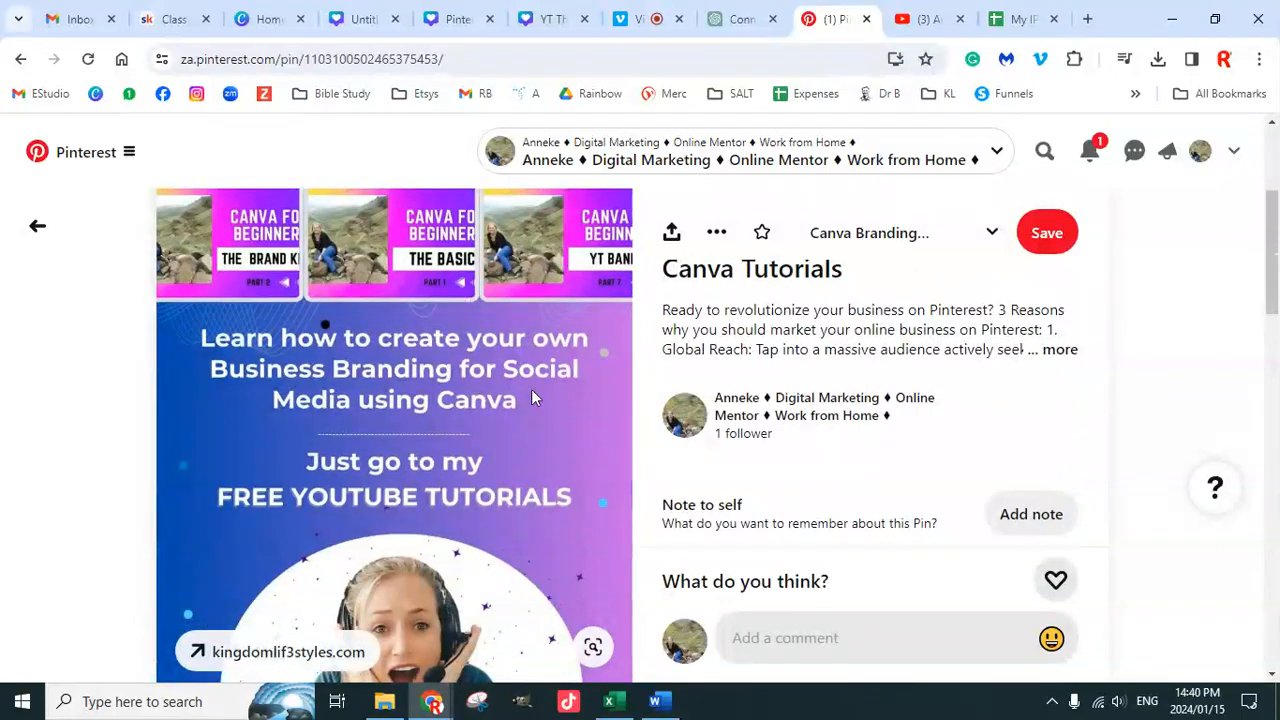
scroll(925, 398, "up", 3)
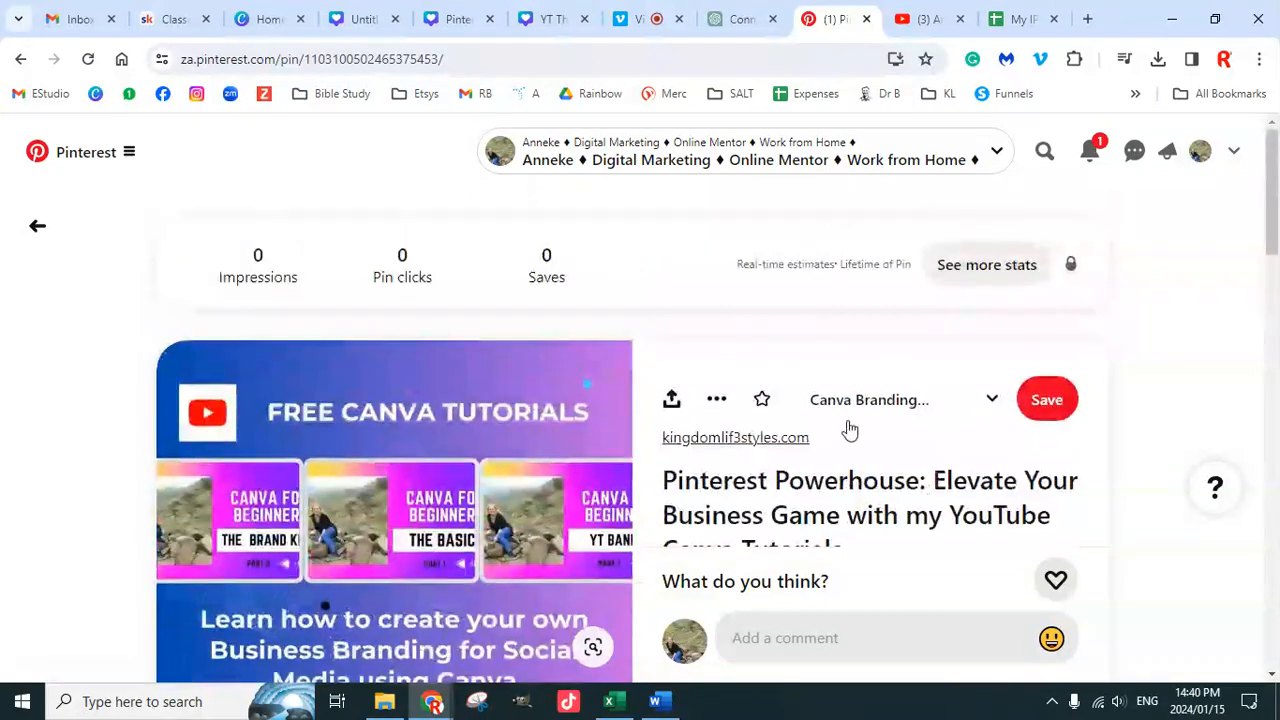
scroll(846, 429, "down", 2)
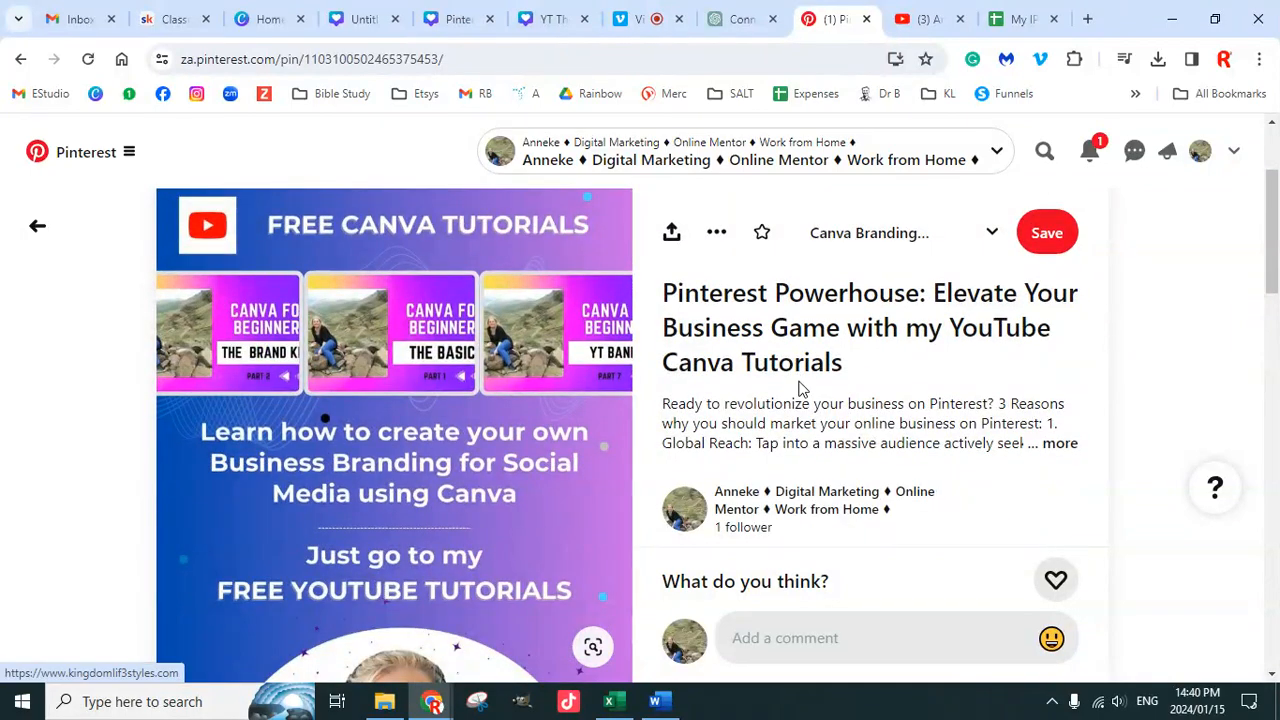
Step: Expand the pin's full description and read through it down to the comments section
left_click(1060, 447)
scroll(985, 443, "down", 4)
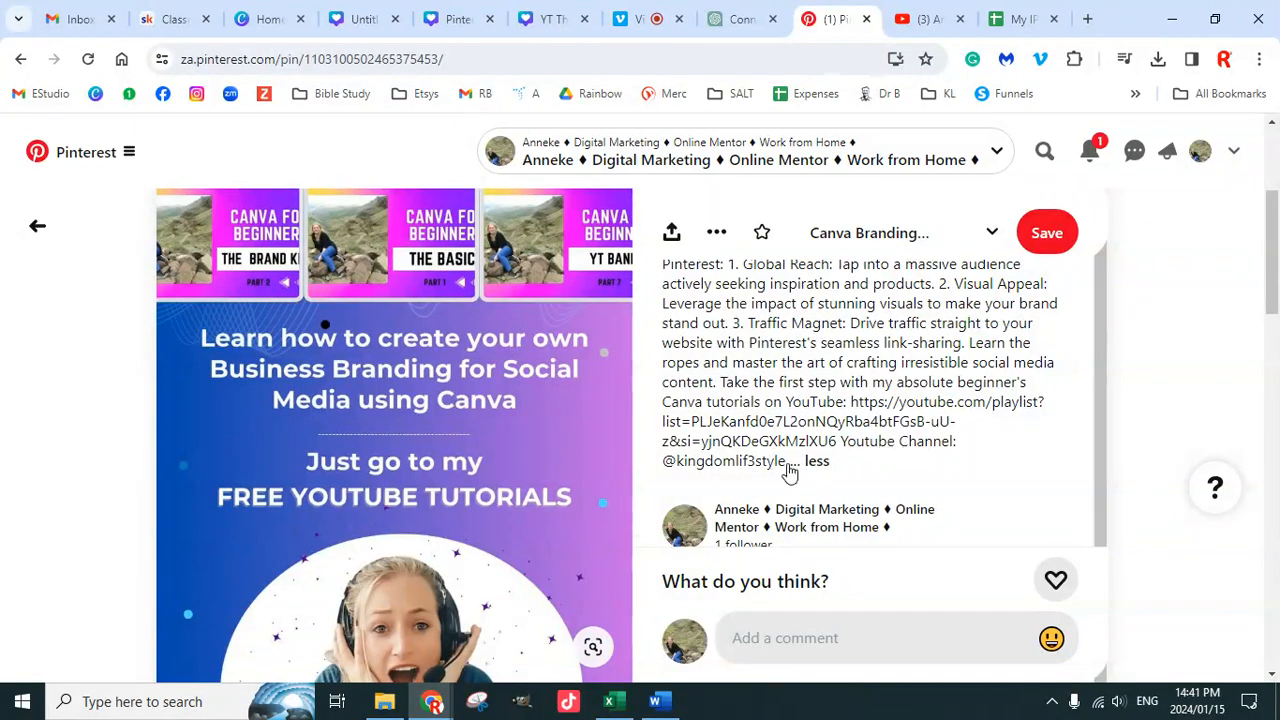
scroll(940, 480, "down", 3)
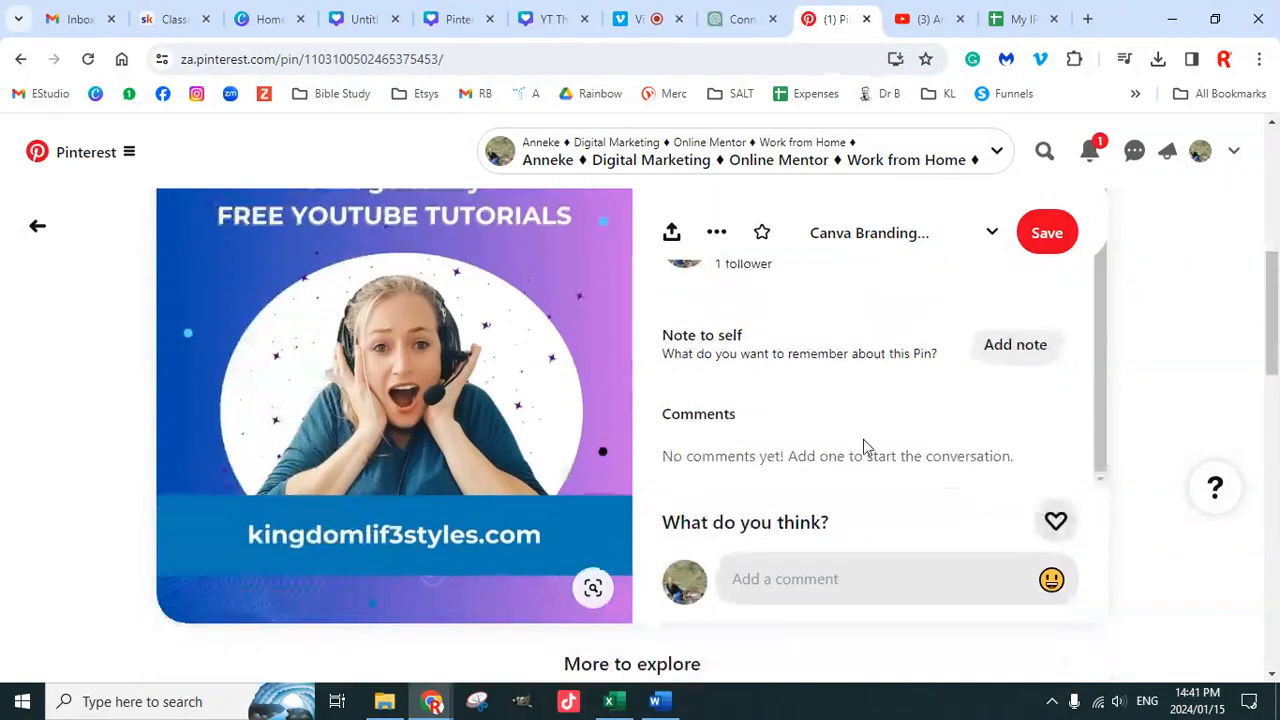
scroll(865, 445, "up", 5)
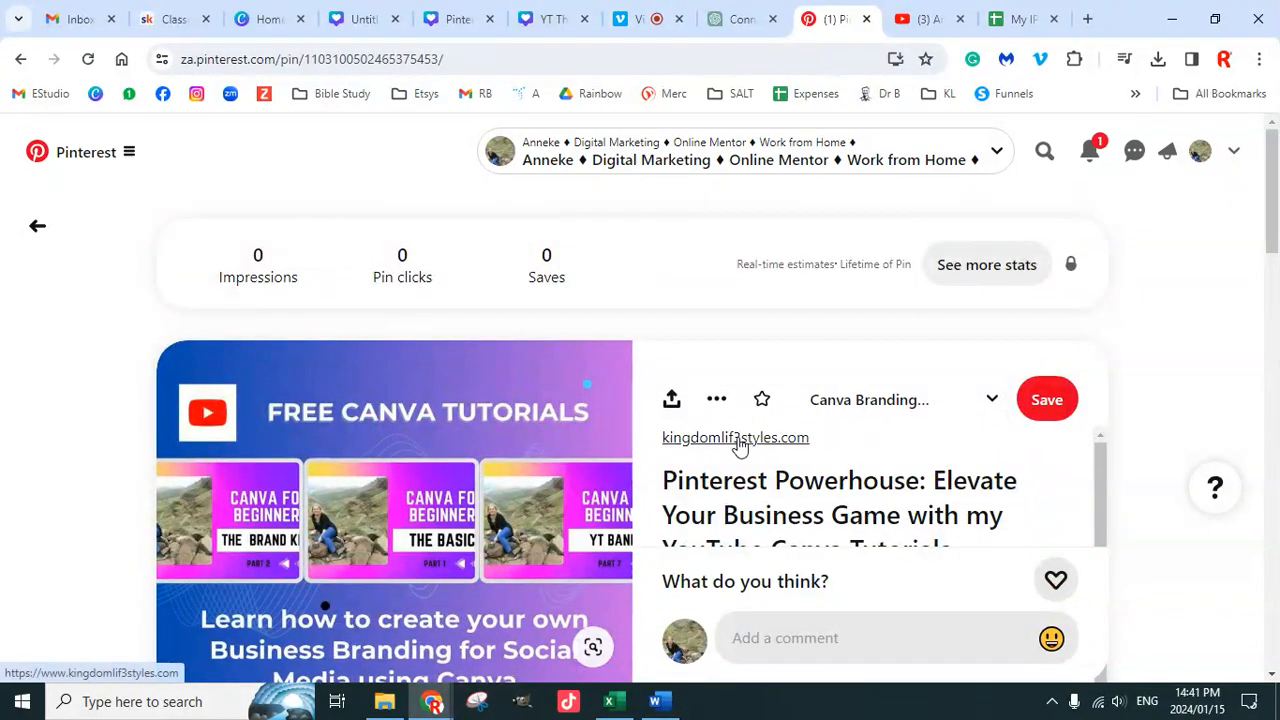
Step: Test the pin's kingdomlif3styles.com destination link, close the opened landing page and return to the pin's description
left_click(722, 438)
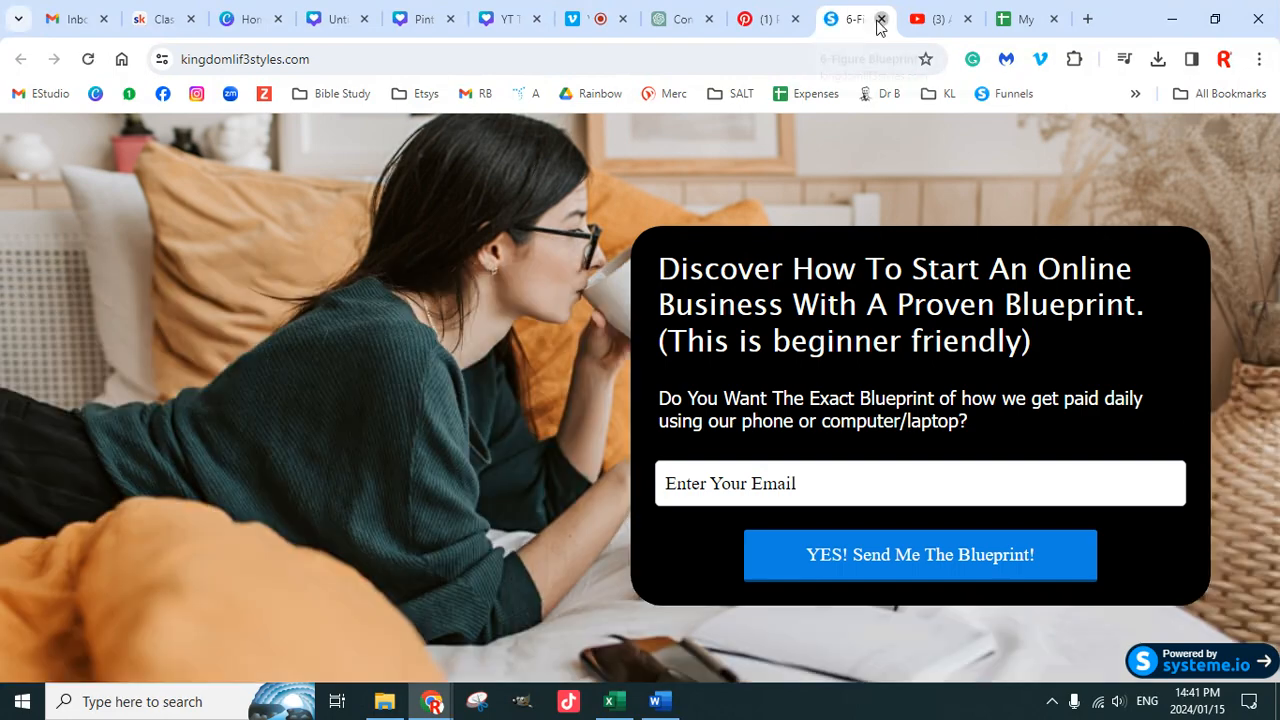
left_click(881, 19)
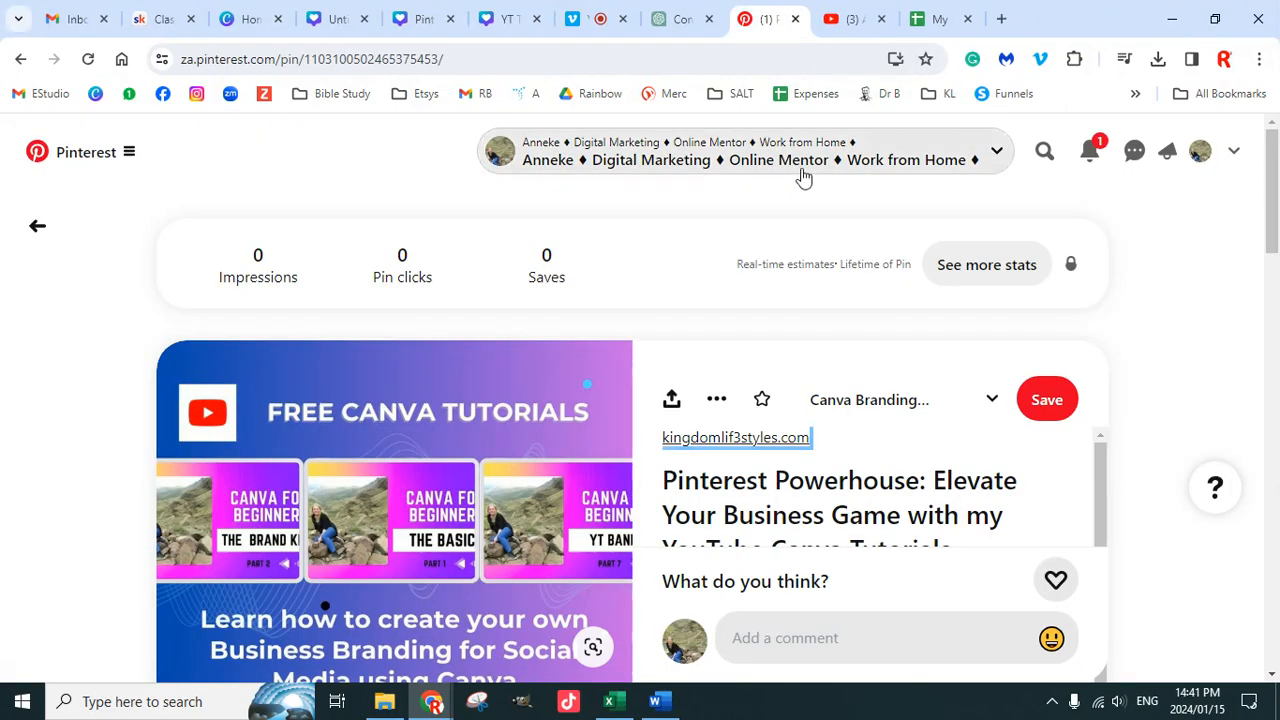
scroll(997, 434, "down", 6)
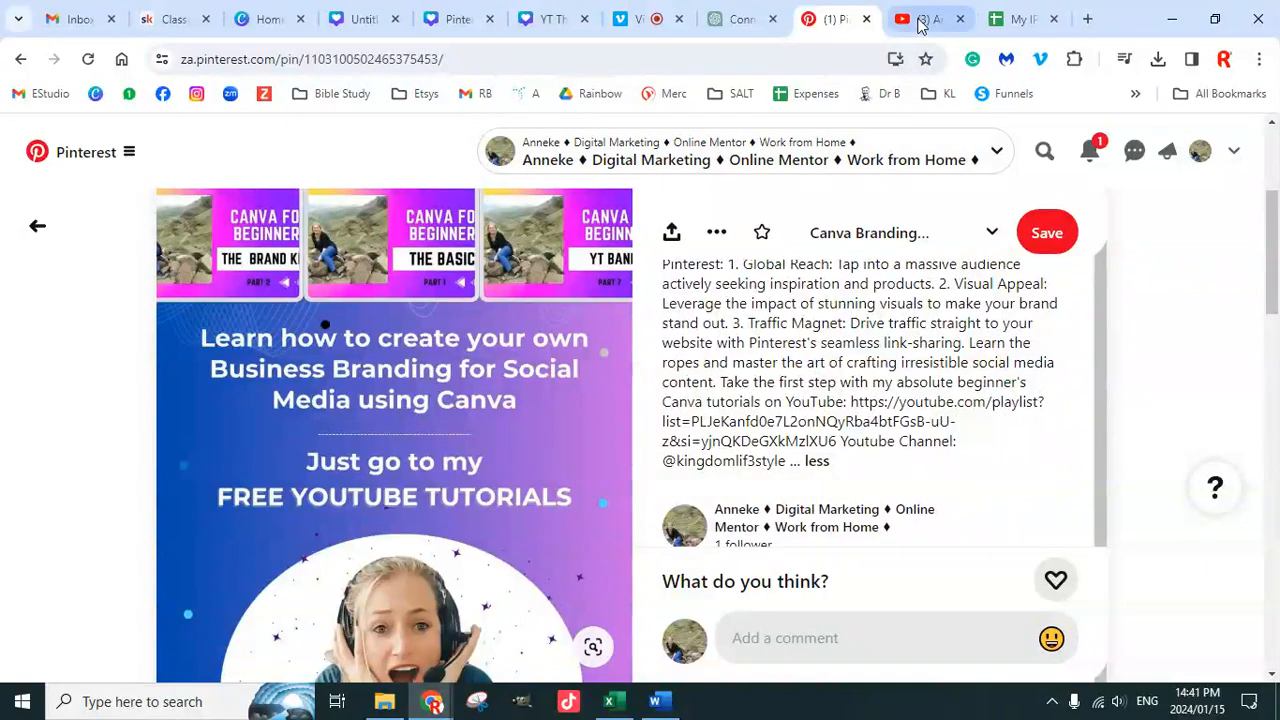
left_click(742, 22)
left_click(664, 26)
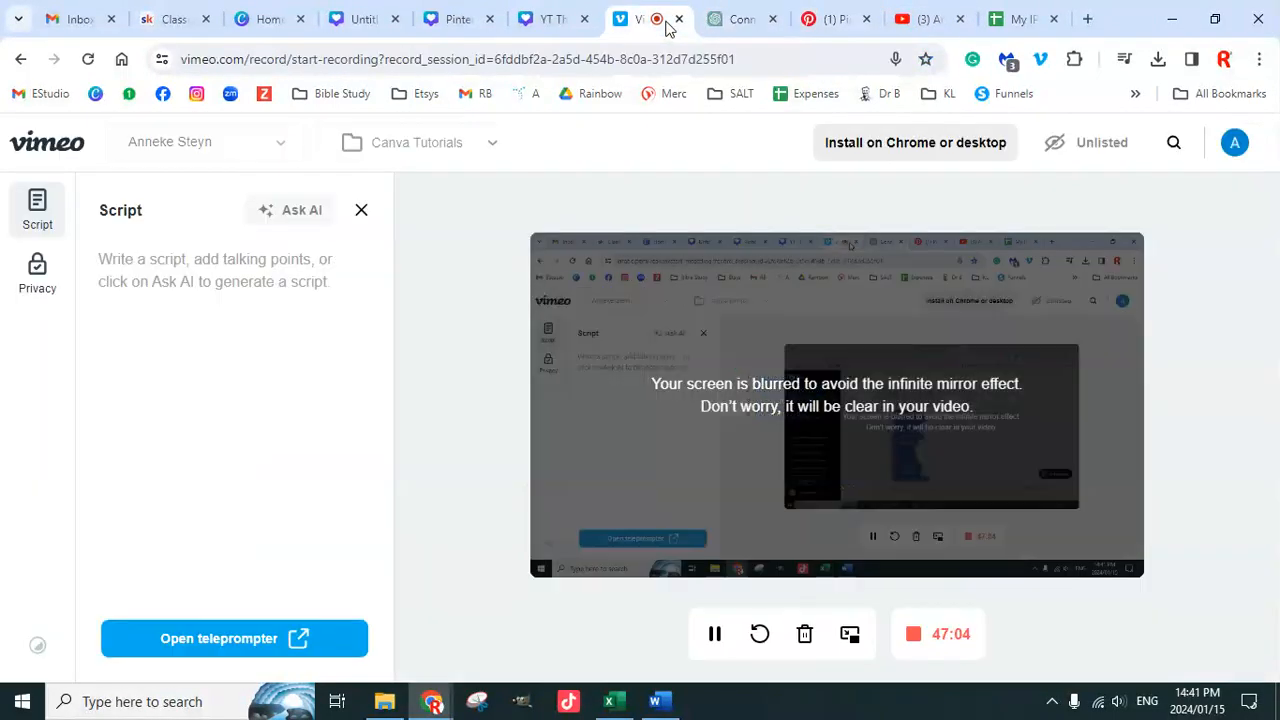